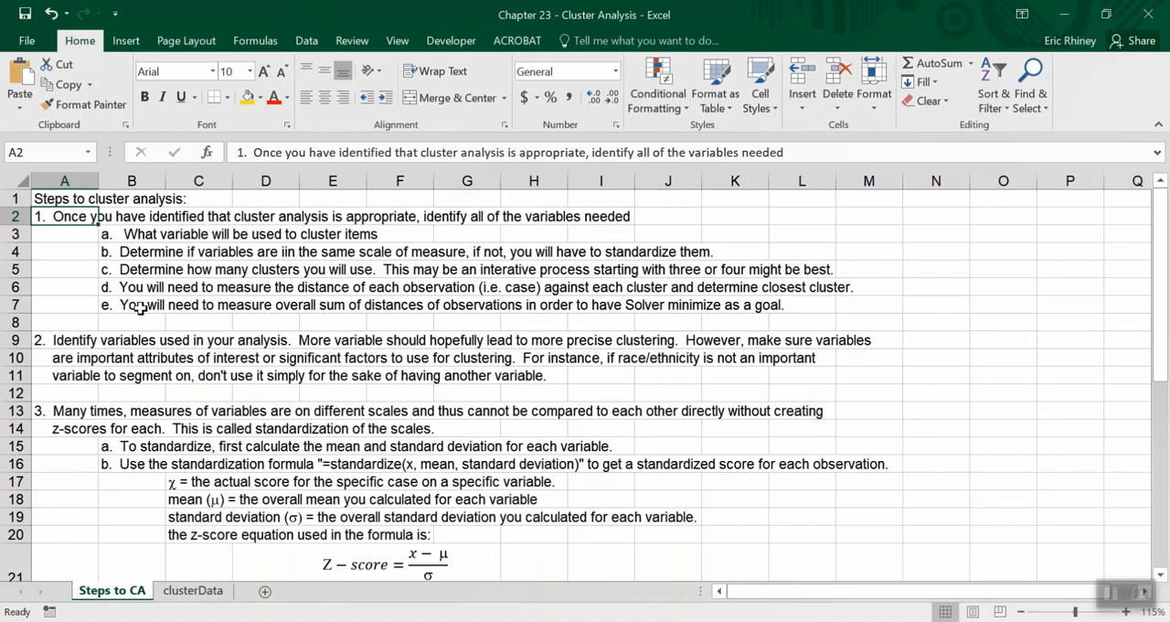
Read items a through e under step 1 of the cluster analysis instructions on the Steps to CA sheet.
click(119, 235)
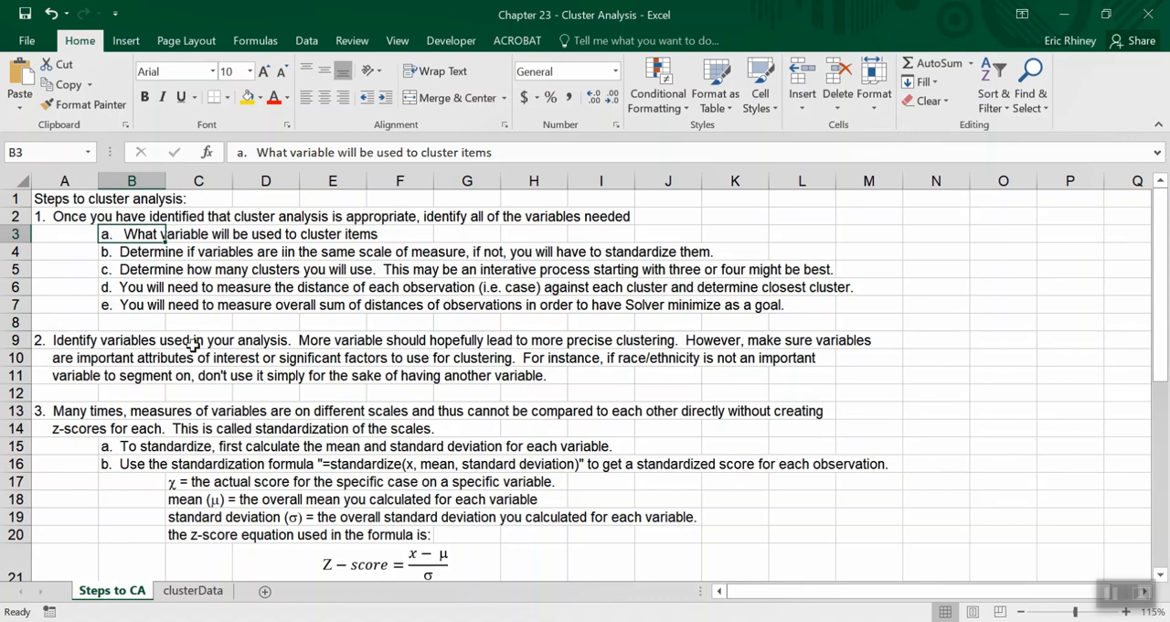
click(117, 257)
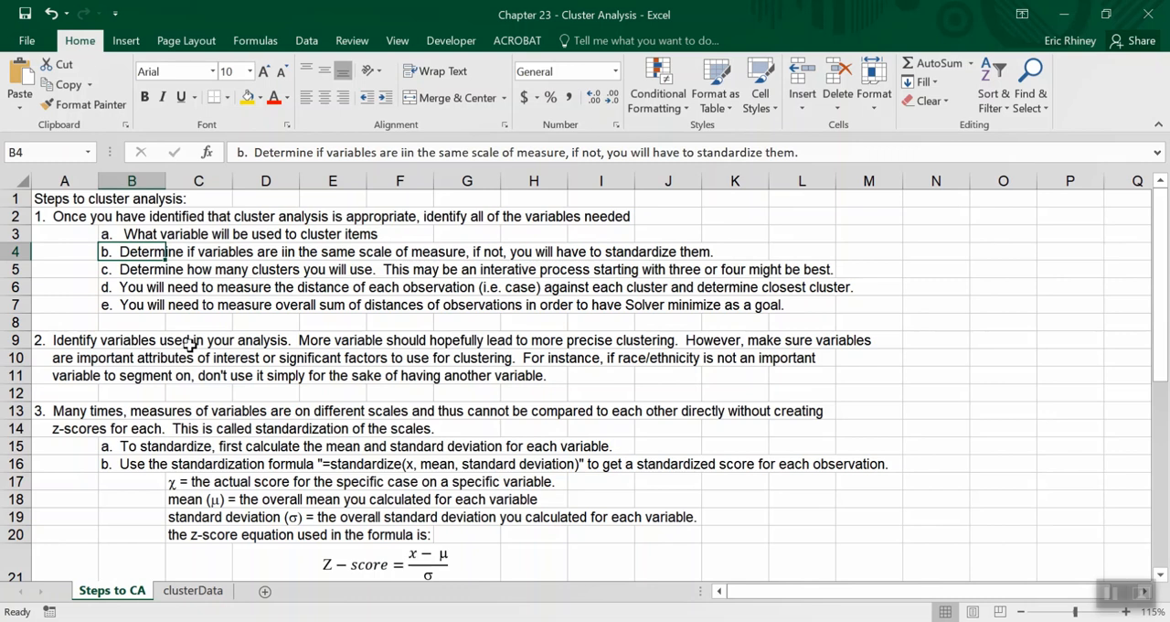
click(105, 274)
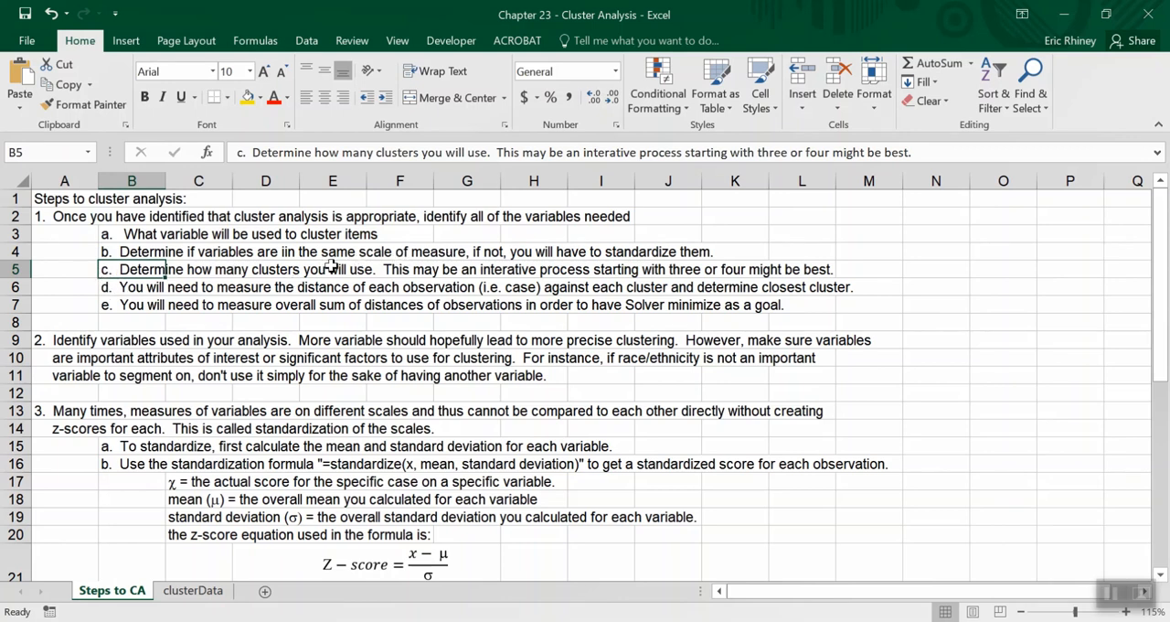
click(106, 290)
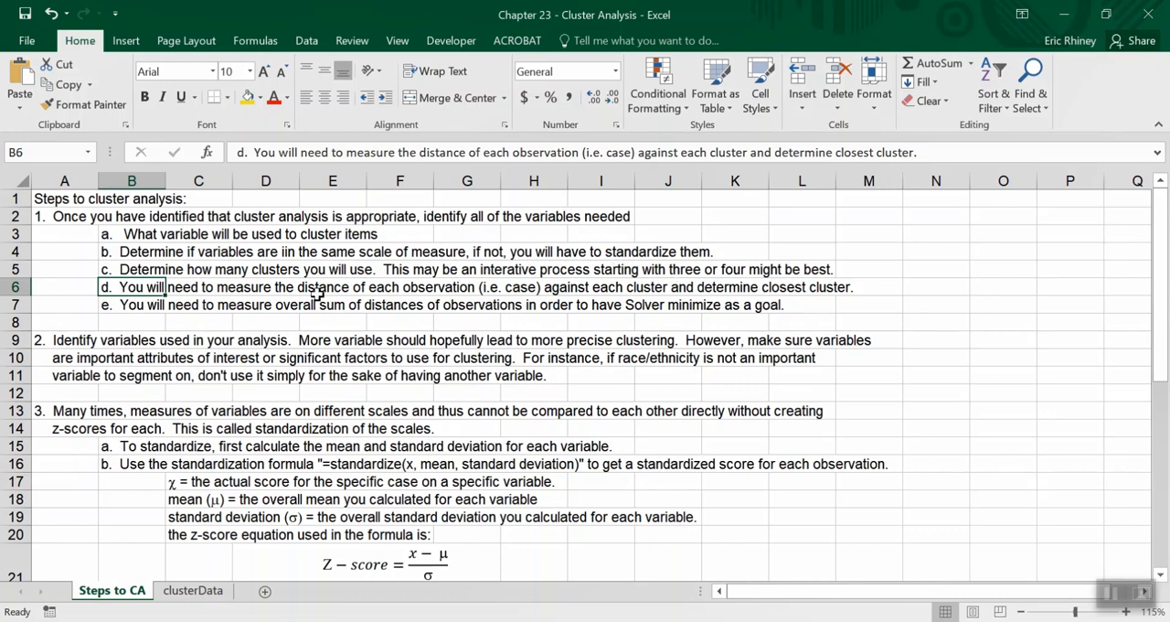
click(100, 307)
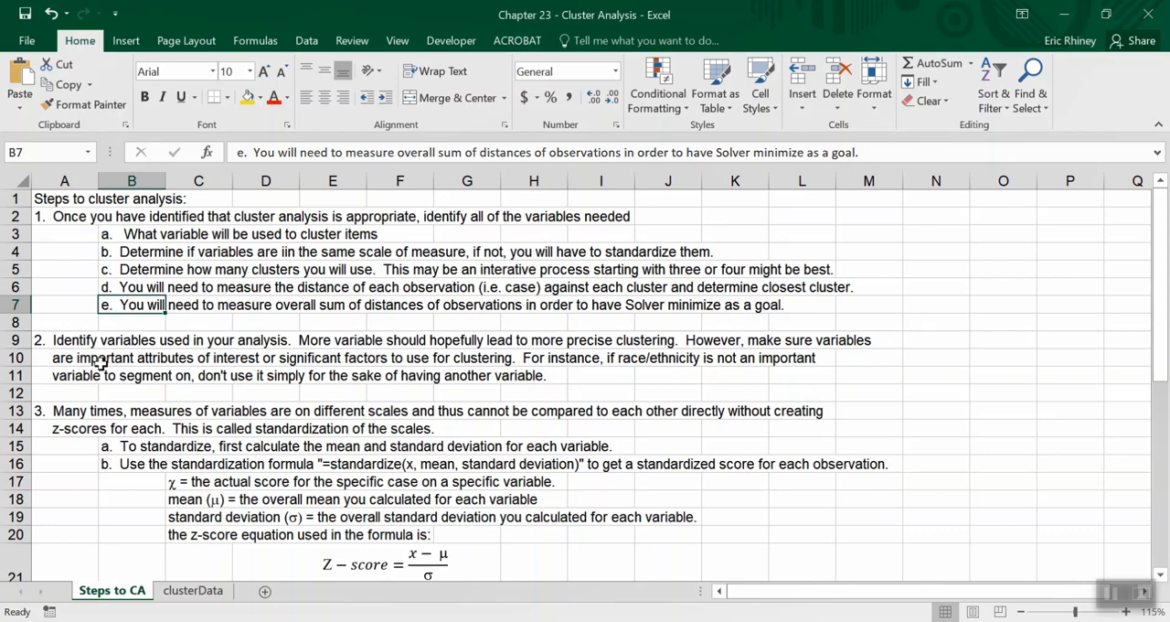
Skim the remaining cluster analysis instructions further down the Steps to CA sheet.
scroll(101, 366, down, 3)
scroll(101, 369, up, 3)
scroll(143, 428, down, 2)
scroll(143, 430, down, 3)
scroll(143, 430, up, 1)
scroll(142, 430, down, 1)
scroll(143, 430, down, 4)
scroll(143, 431, up, 3)
scroll(143, 431, up, 3)
Examine the clusterData sheet, from the first to the last city and the Black, Hispanic and Asian percentage headings.
click(222, 592)
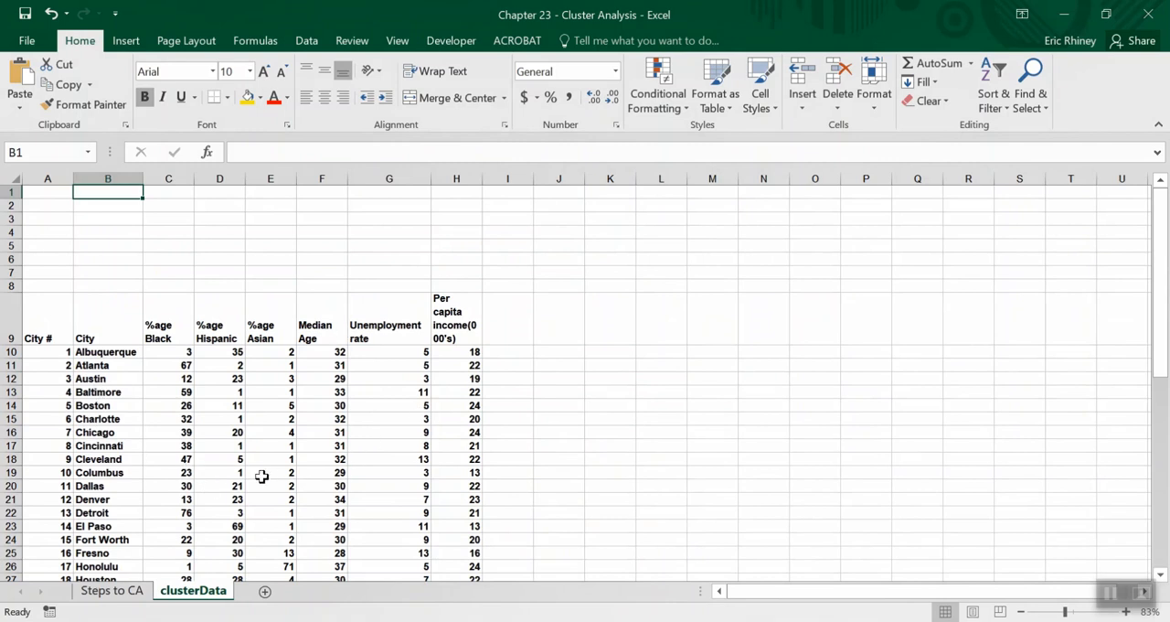
click(107, 352)
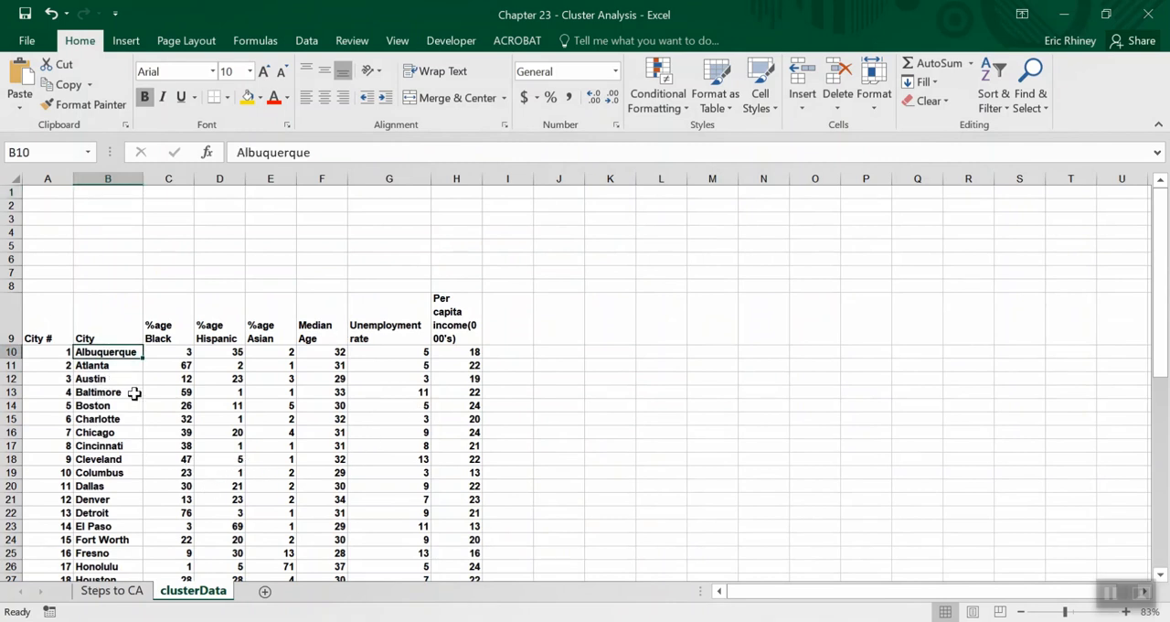
key(ctrl+Down)
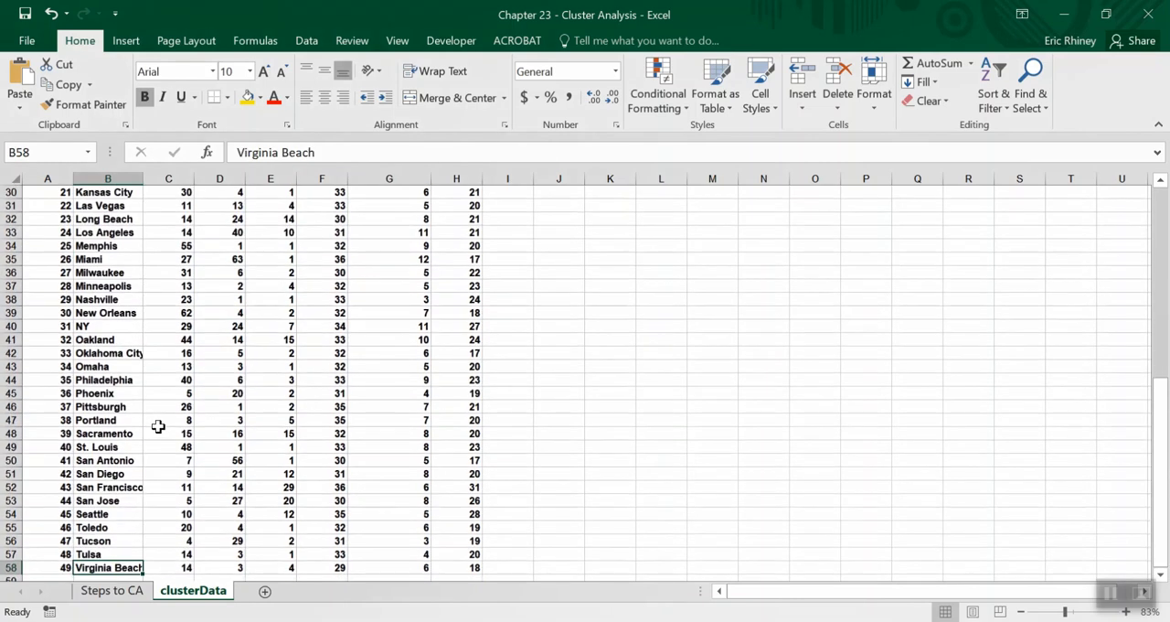
key(ctrl+Up)
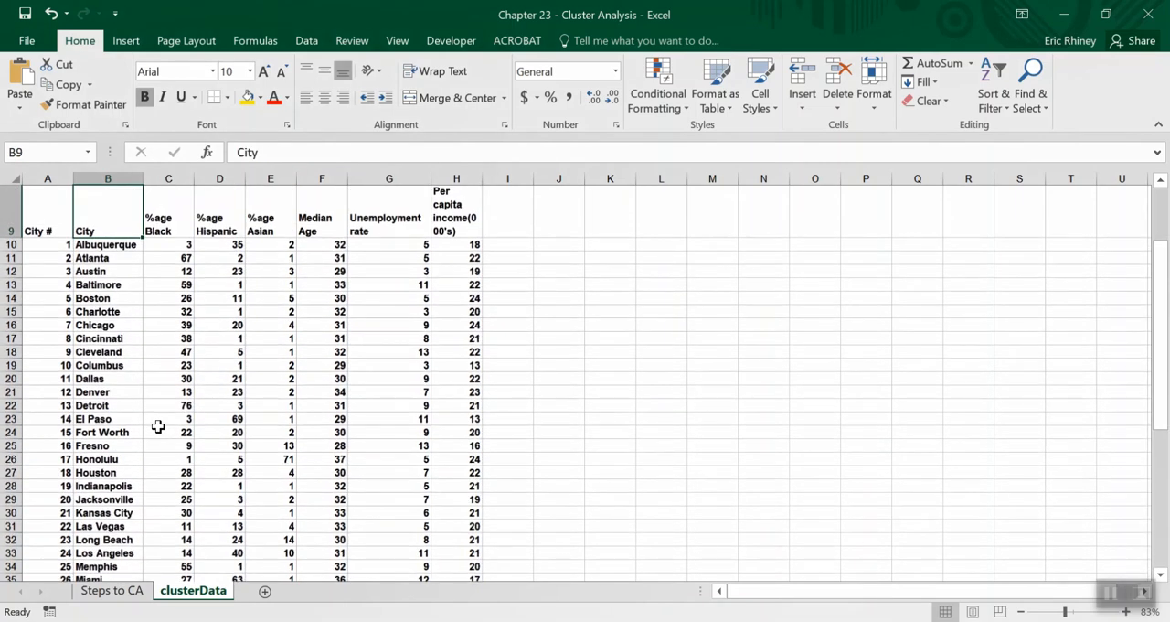
scroll(158, 426, up, 3)
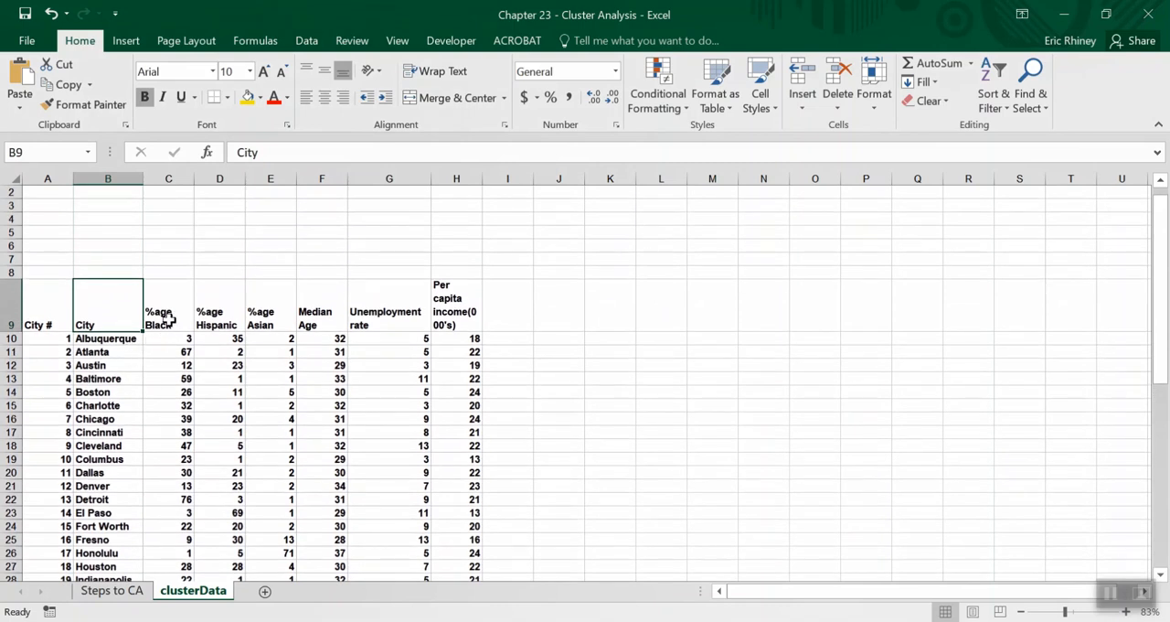
click(169, 318)
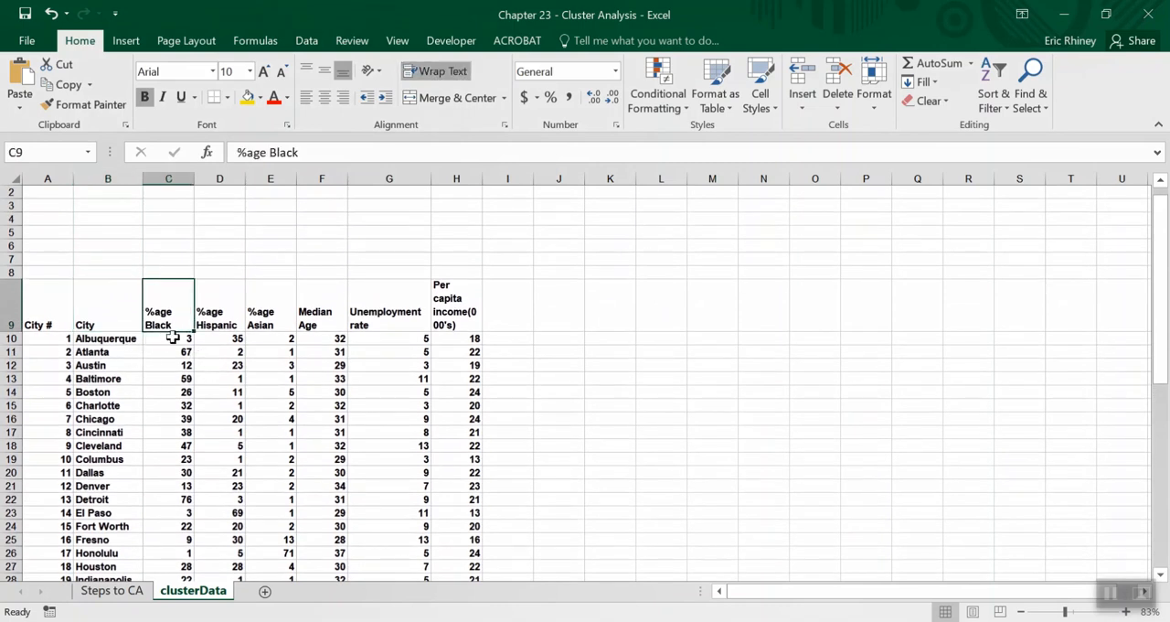
drag(274, 323, 183, 311)
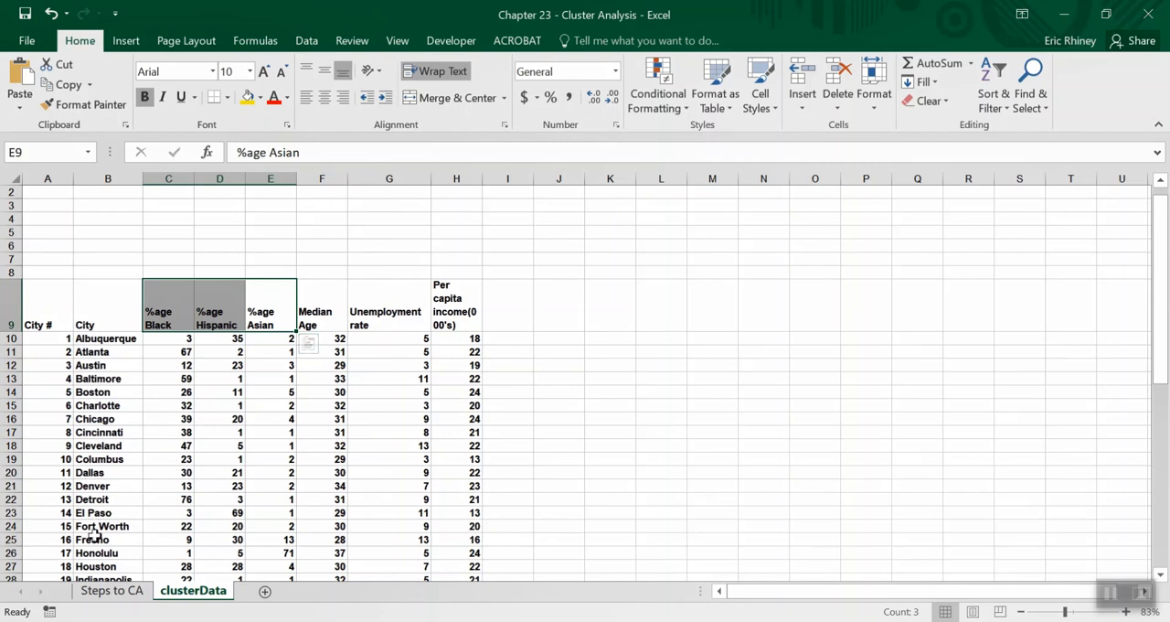
Read step 2 on identifying variables and review the matching variable headings from %age Black to Per capita income in clusterData.
click(111, 591)
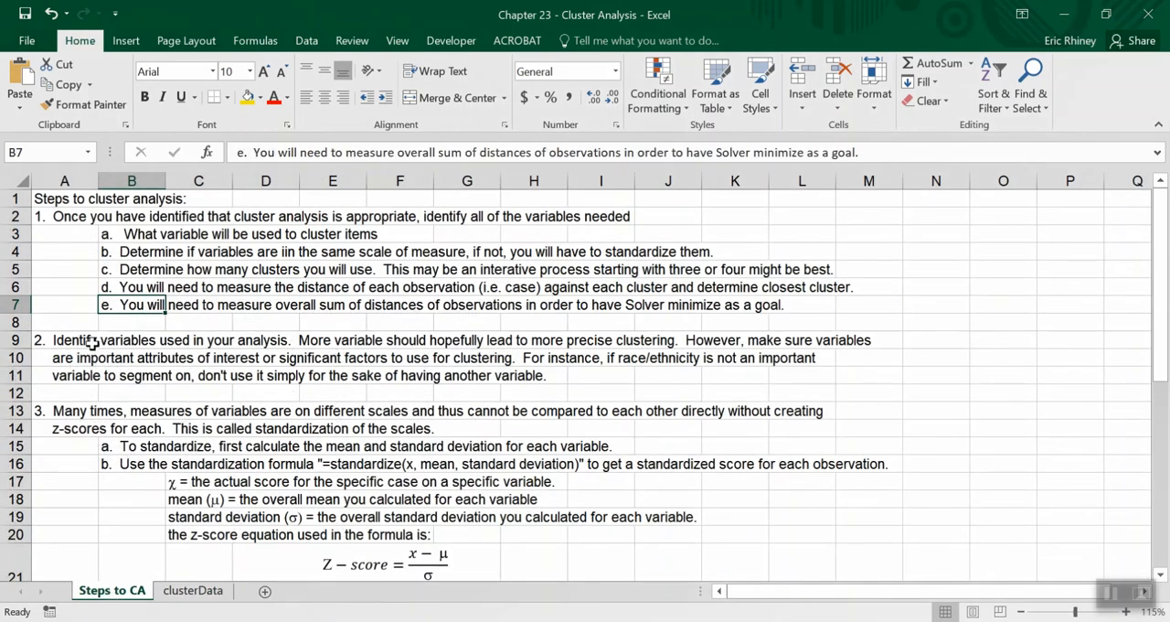
click(59, 339)
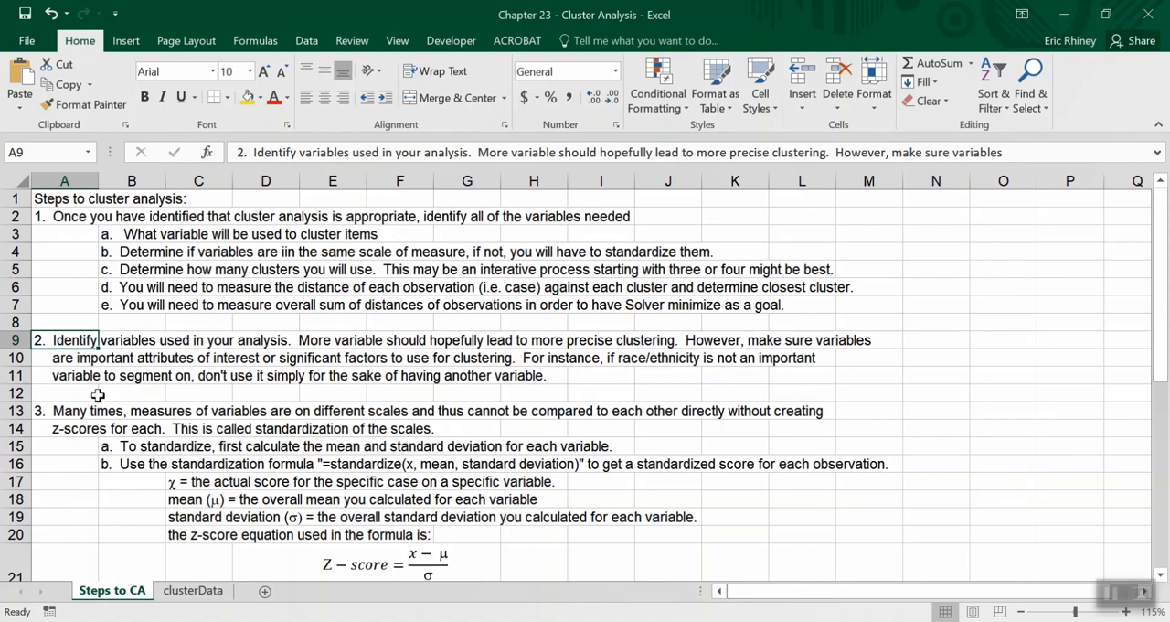
click(182, 590)
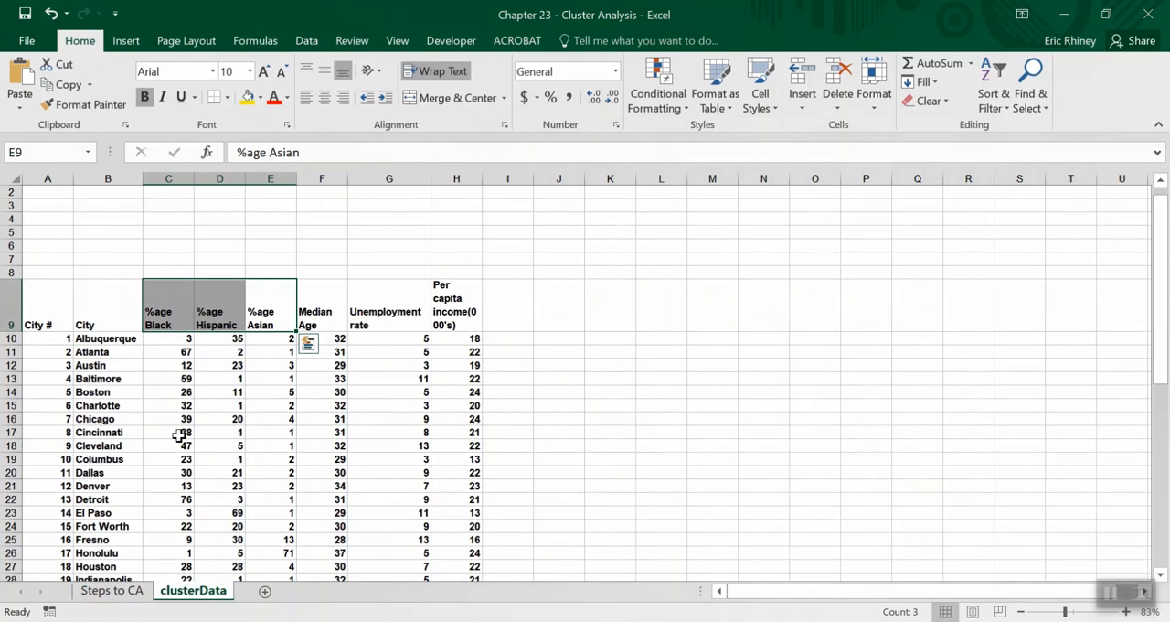
click(161, 322)
drag(183, 325, 259, 322)
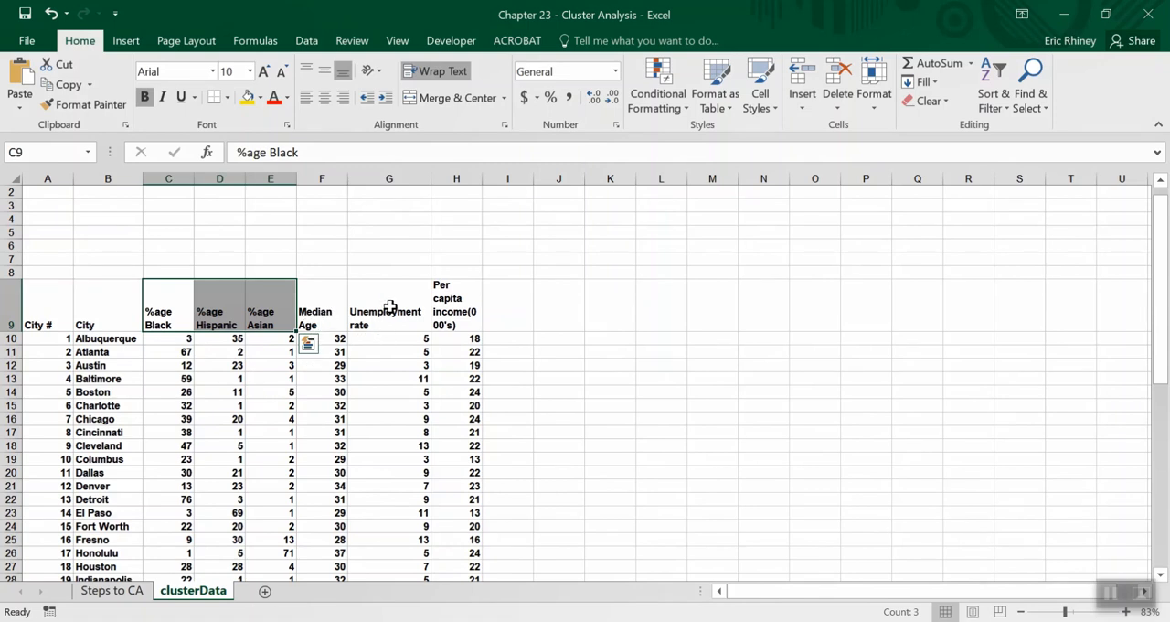
click(115, 324)
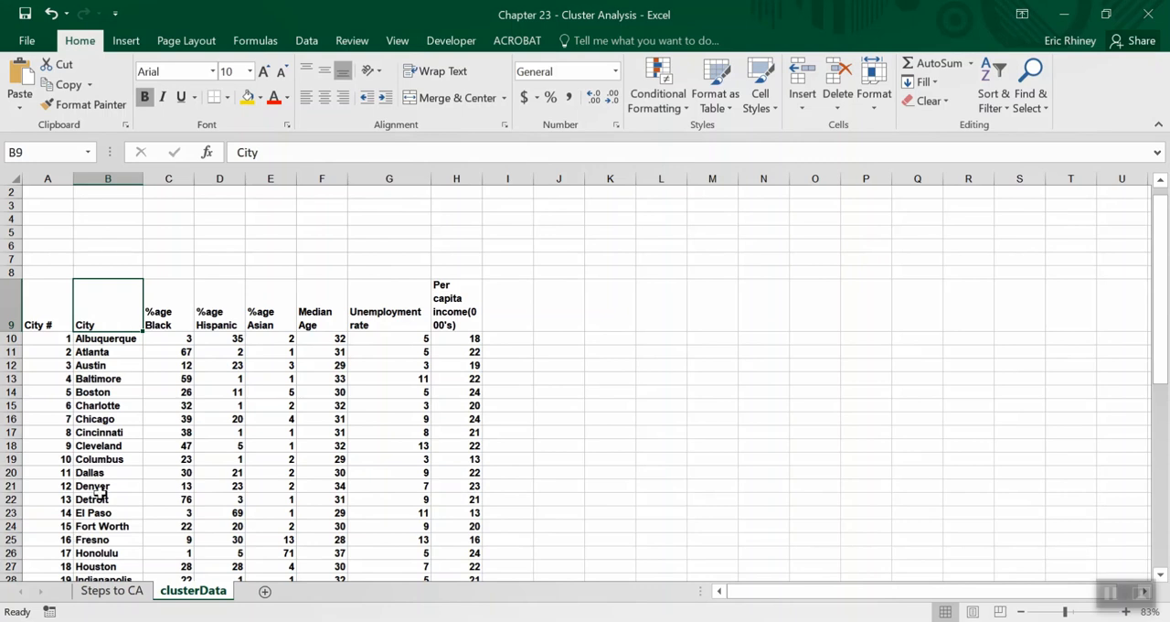
drag(157, 322, 445, 327)
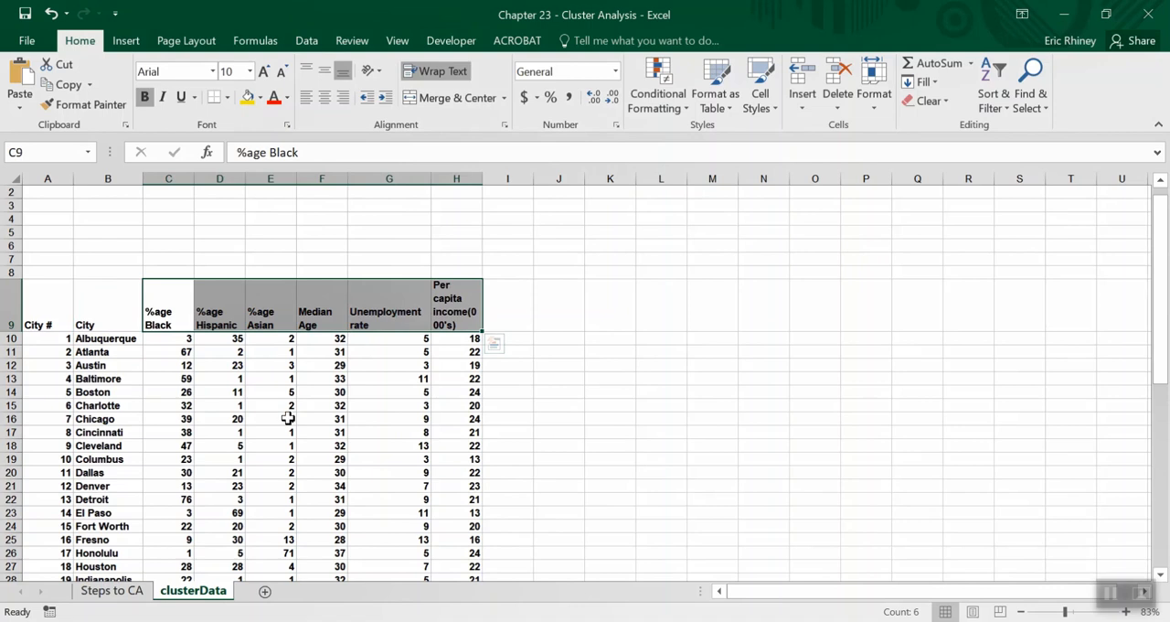
click(102, 308)
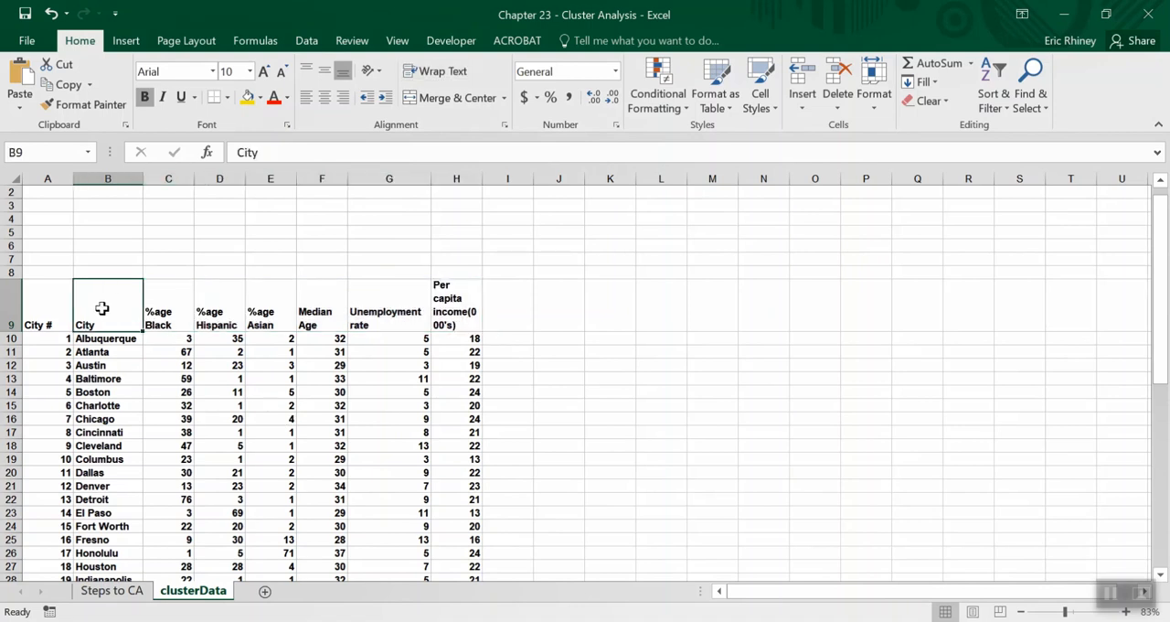
Consult step 3 on the Steps to CA sheet about variables measured on different scales.
click(114, 591)
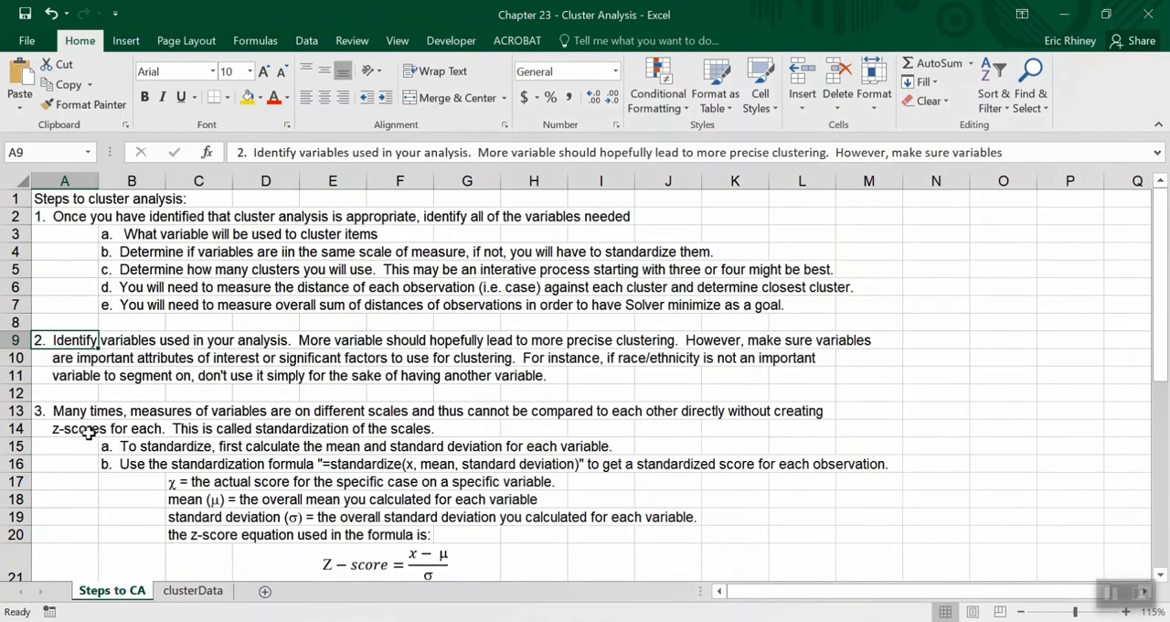
scroll(89, 439, down, 2)
scroll(89, 439, up, 2)
Compare the measurement scales of the percentage, Median Age, Unemployment rate and Per capita income columns in clusterData.
click(182, 590)
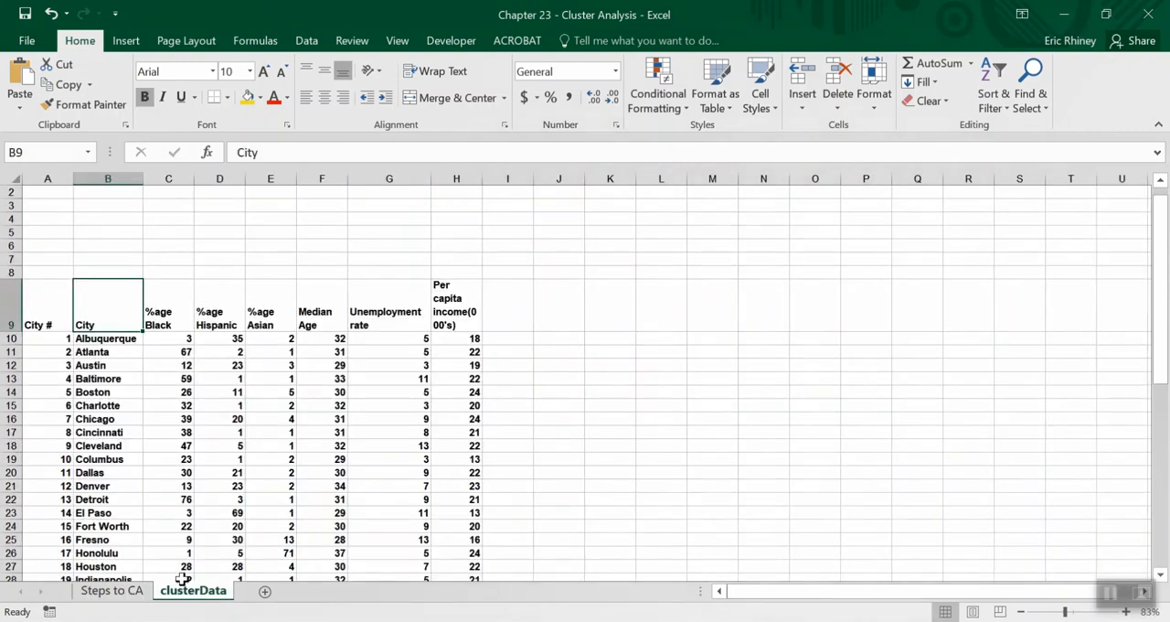
click(160, 325)
drag(160, 325, 274, 322)
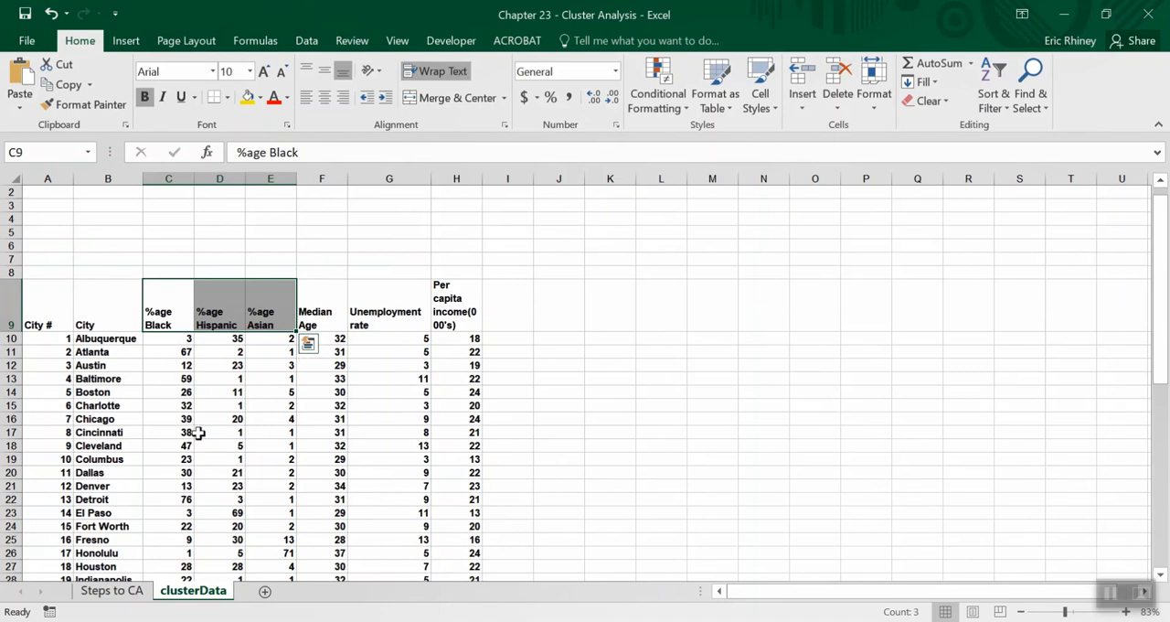
click(314, 318)
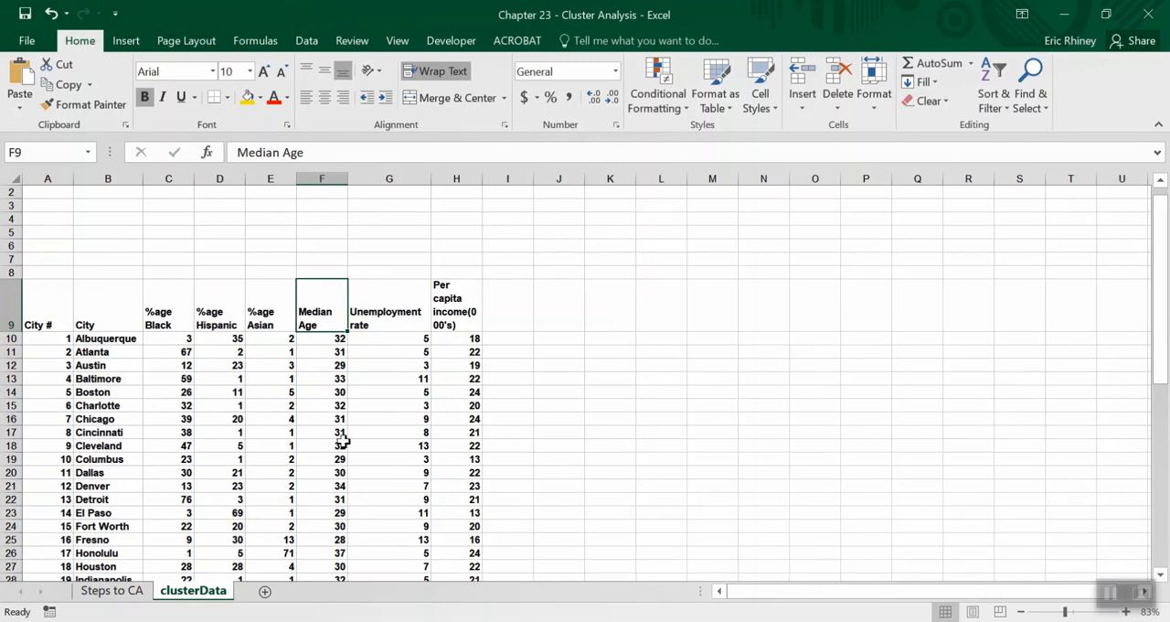
click(395, 321)
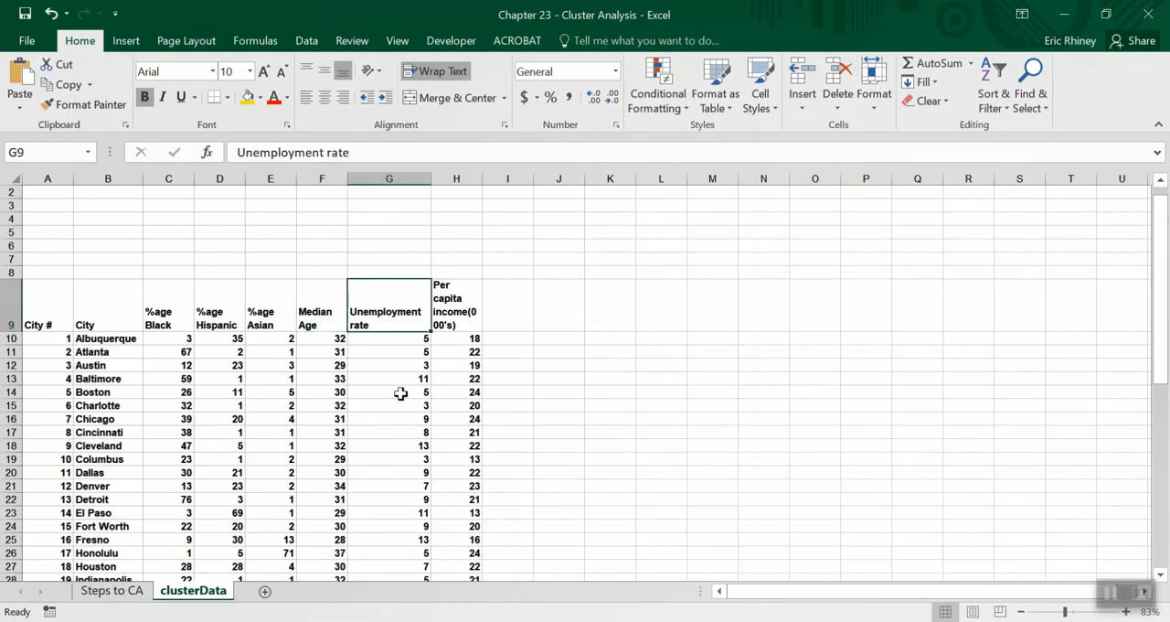
scroll(406, 454, down, 2)
scroll(408, 459, up, 2)
scroll(406, 459, up, 1)
click(461, 338)
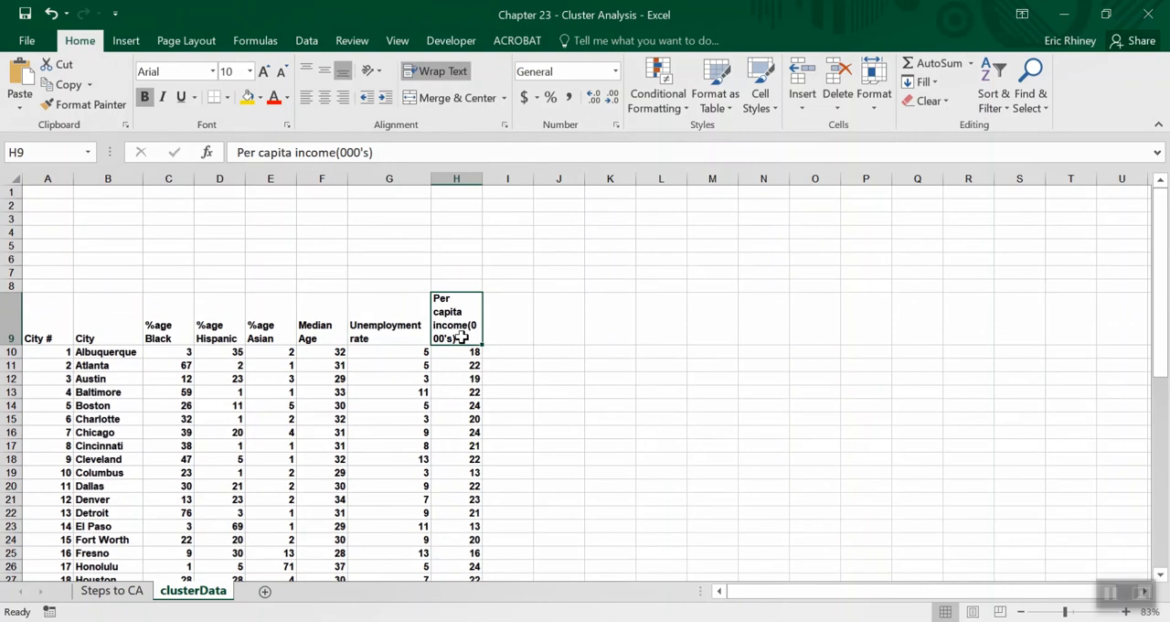
scroll(459, 415, down, 3)
scroll(460, 412, up, 3)
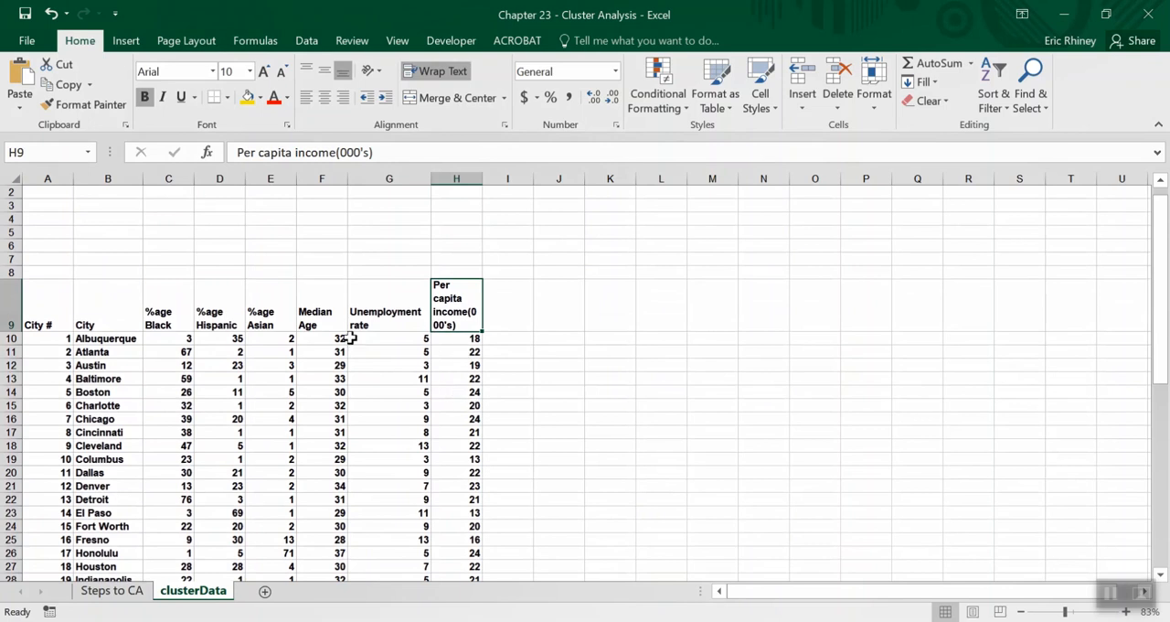
click(168, 308)
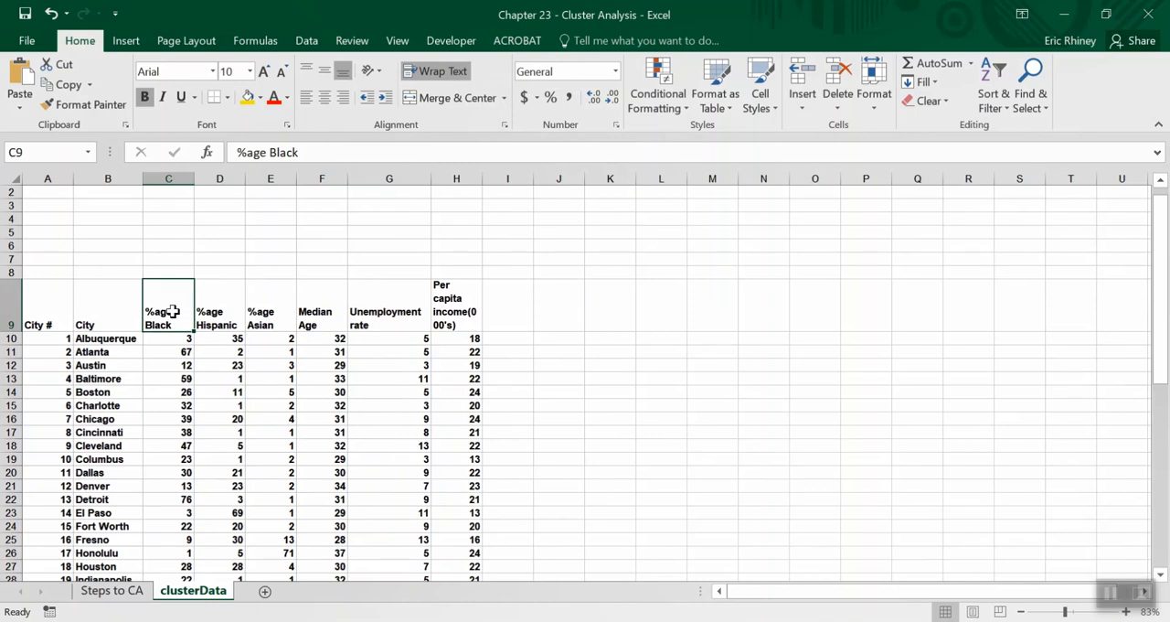
Review the standardization instructions in step 3, items a and b, against the percentage variables, and return to the clusterData sheet.
click(112, 591)
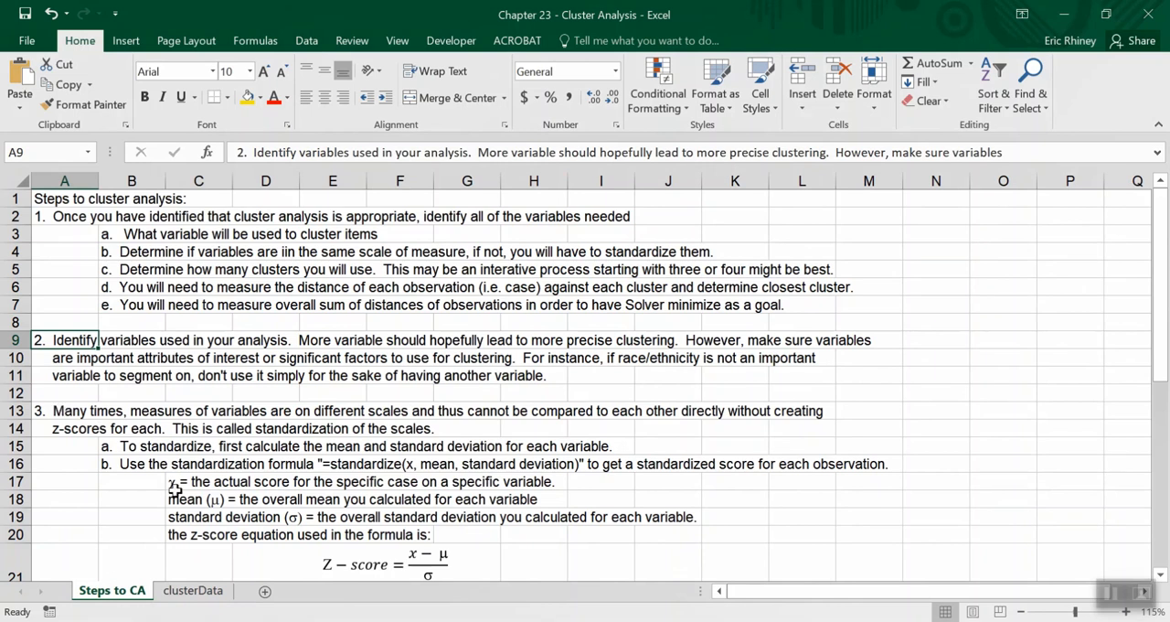
click(216, 592)
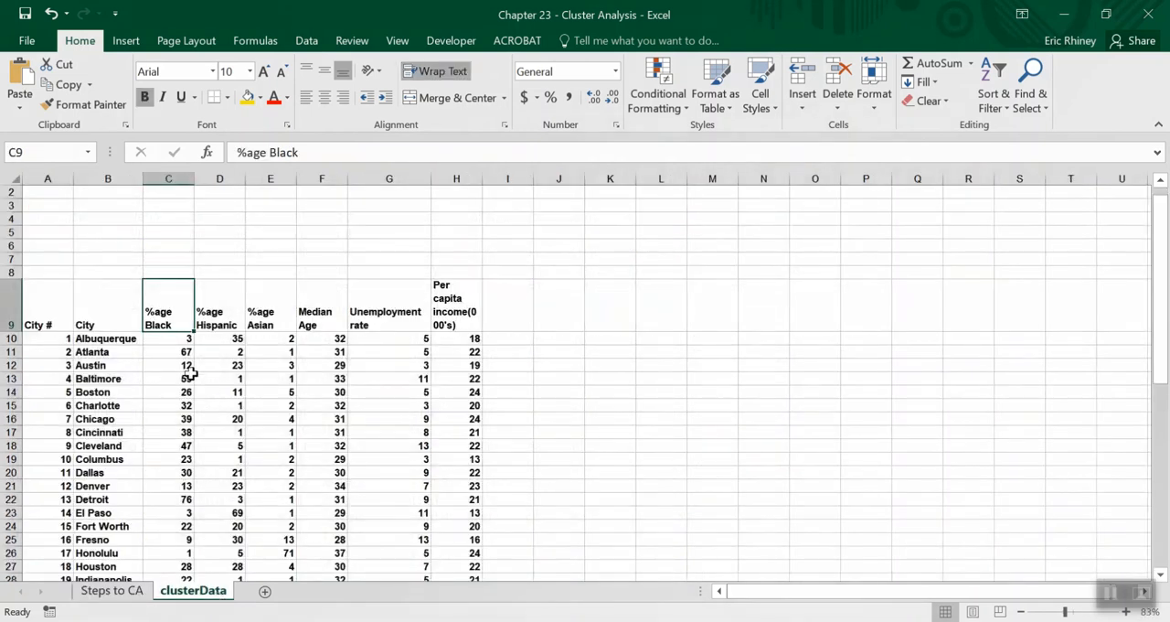
drag(173, 324, 253, 325)
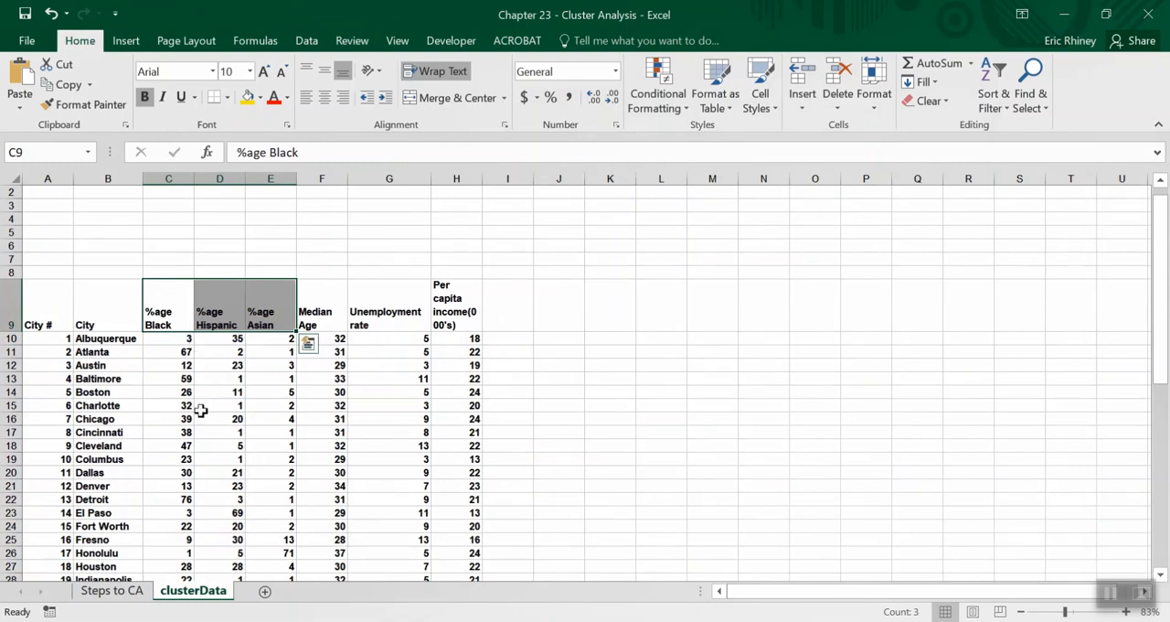
click(137, 592)
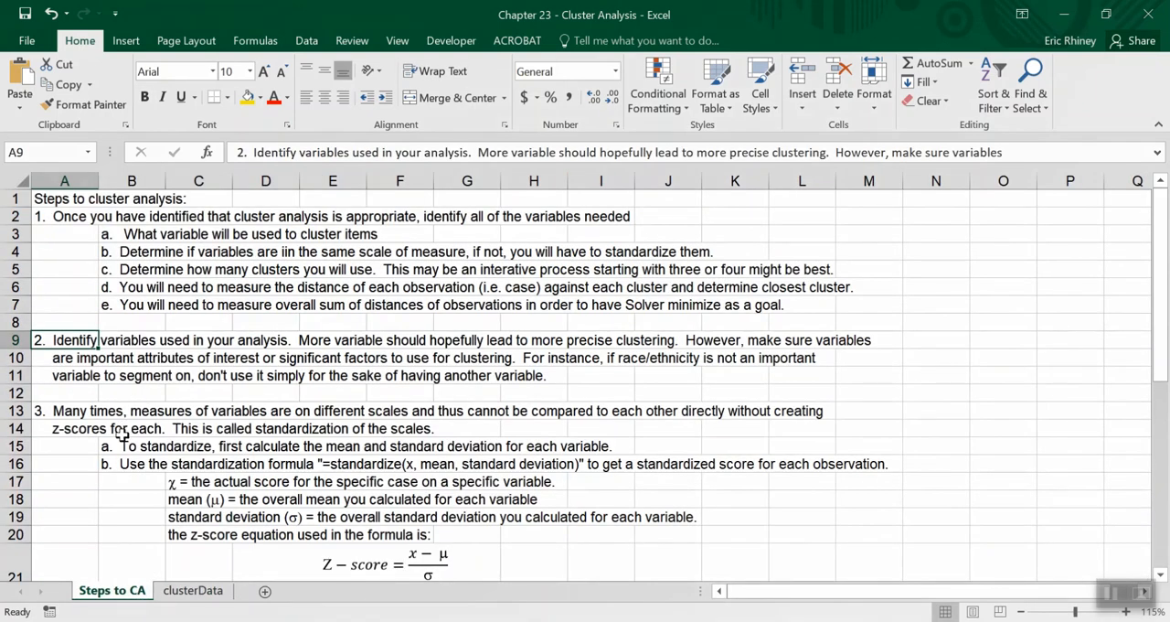
scroll(121, 435, down, 2)
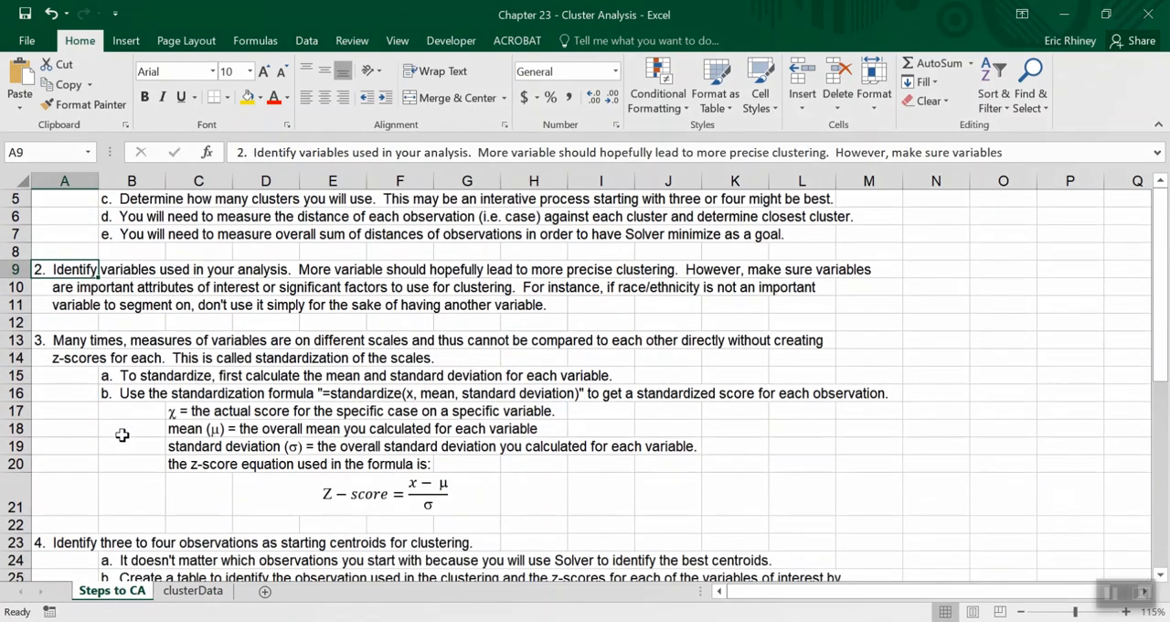
click(96, 376)
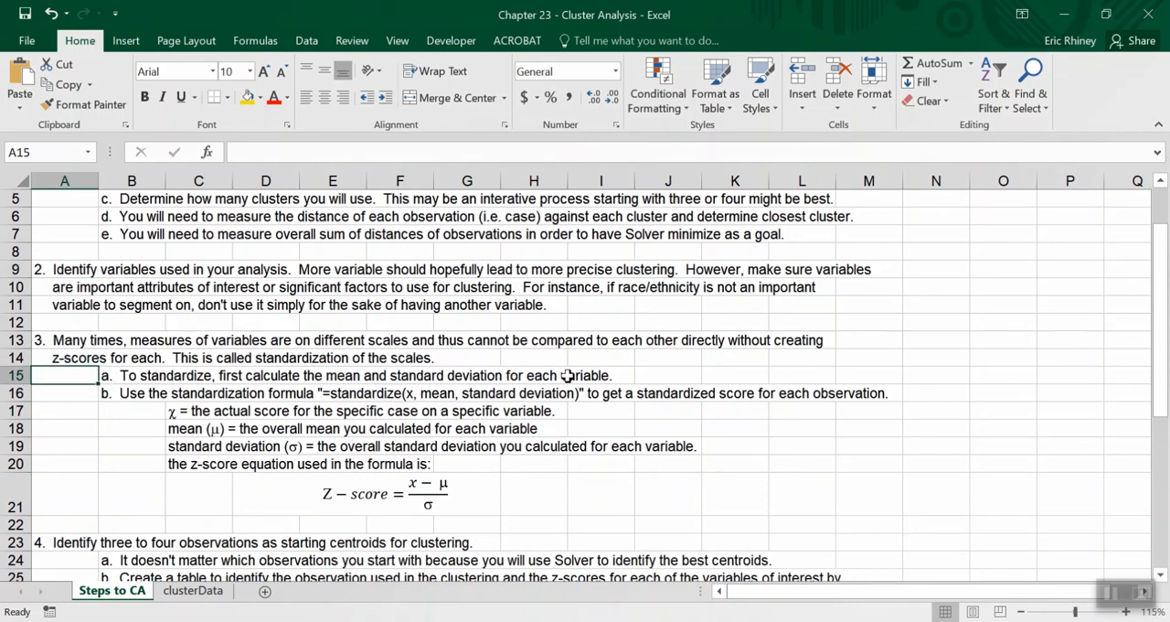
click(108, 395)
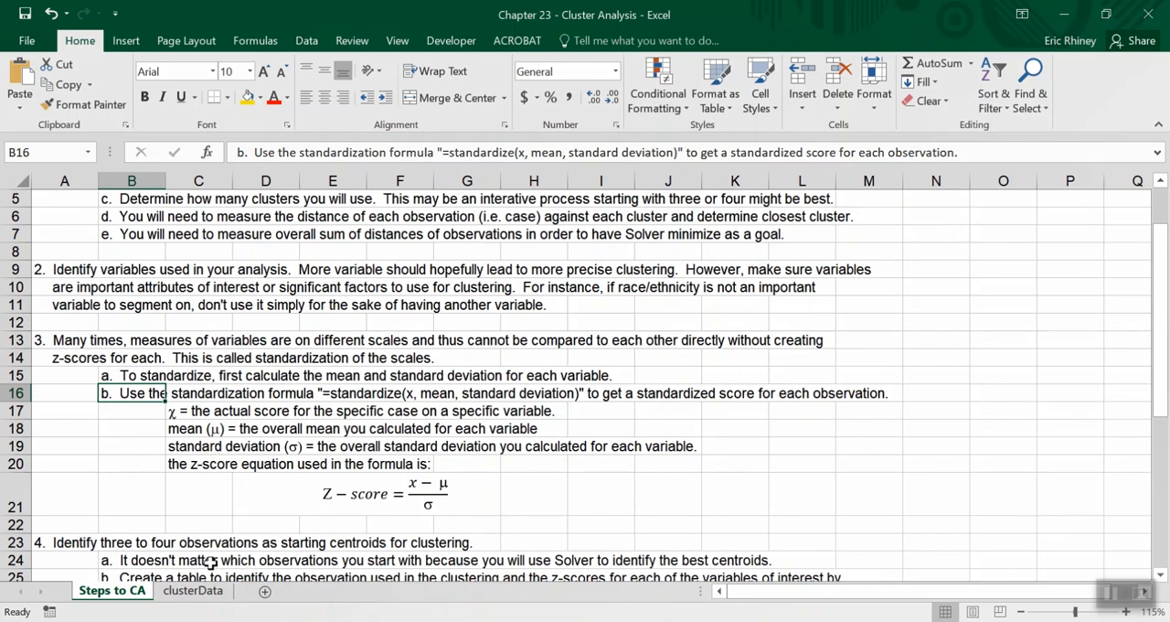
click(194, 590)
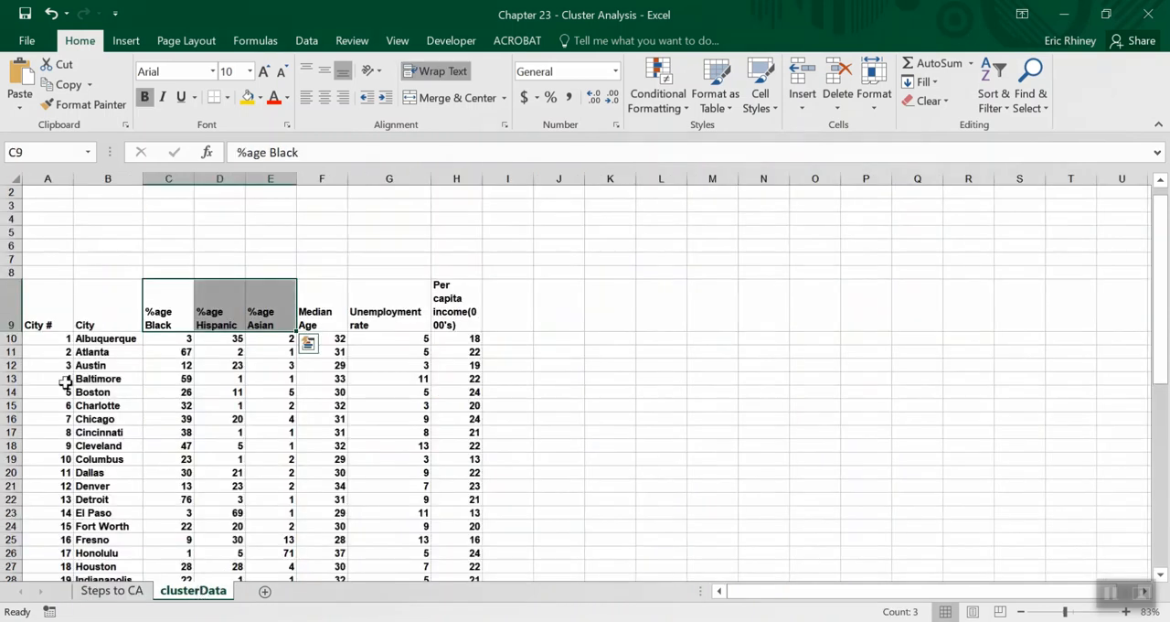
click(84, 191)
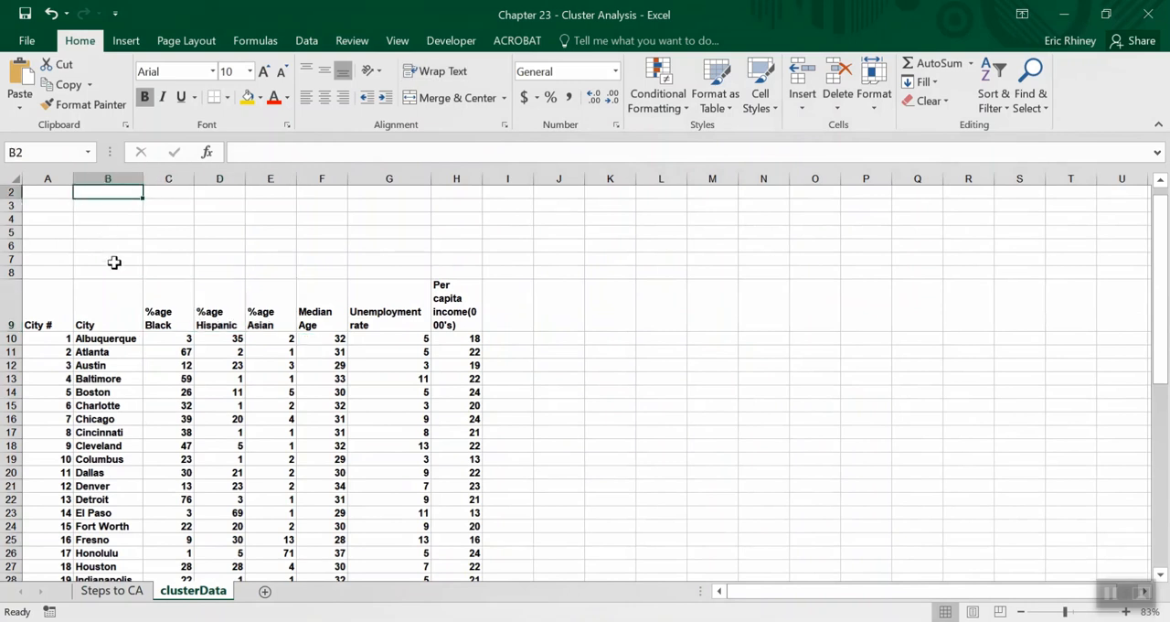
text(Std dev)
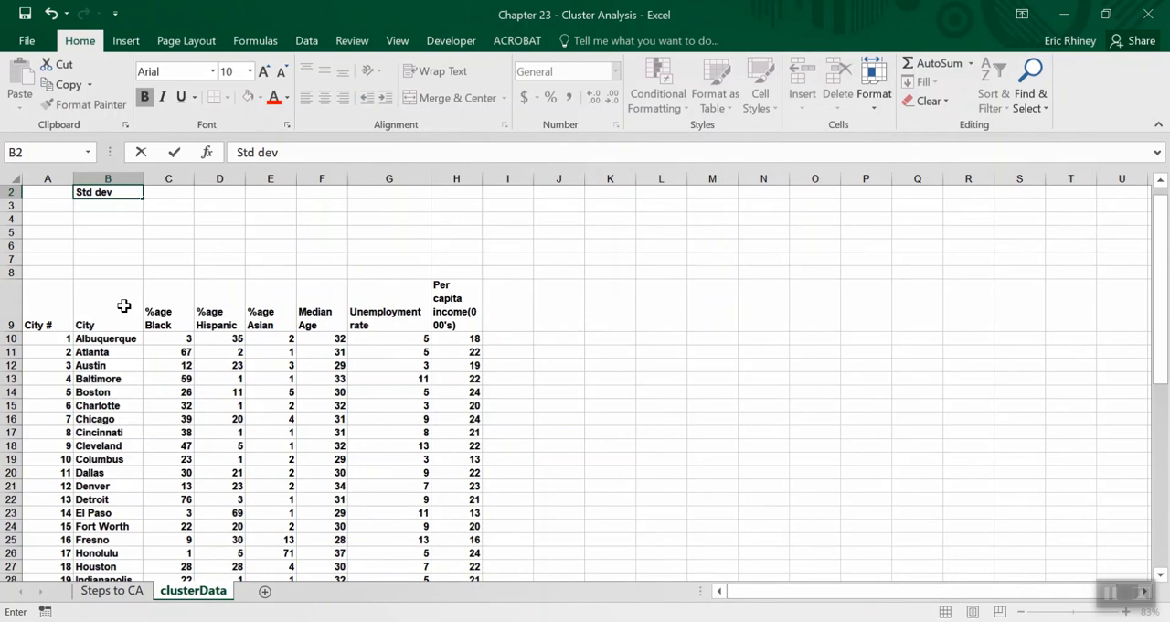
key(Tab)
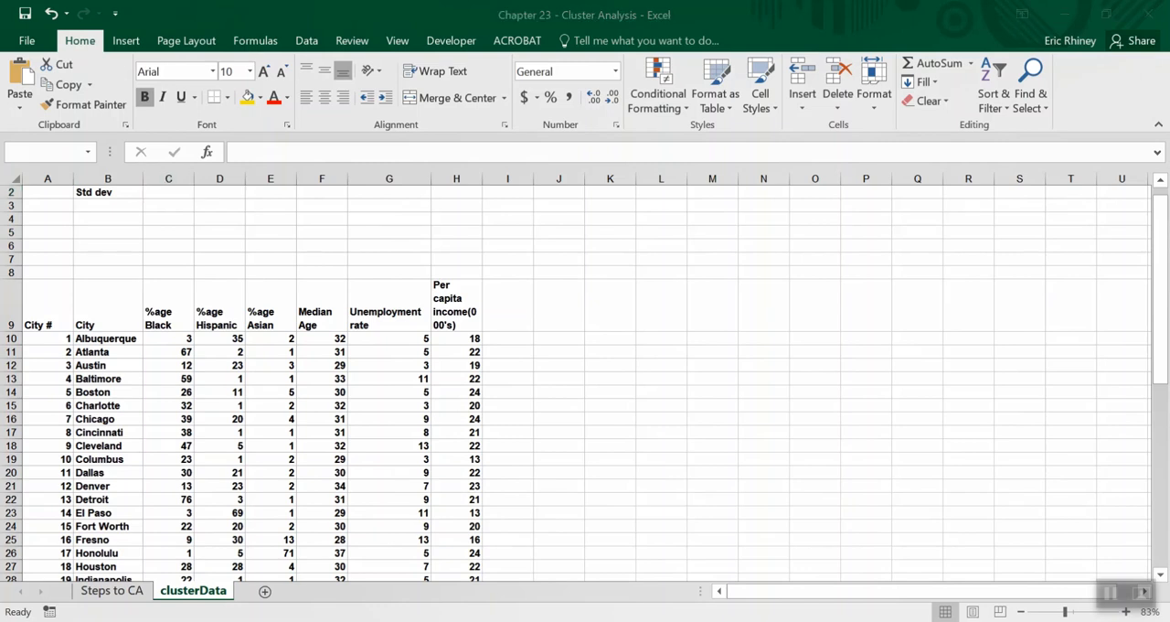
Label cell B2 "Mean" and cell B3 "Std dev" above the city data.
click(111, 188)
text(Mean)
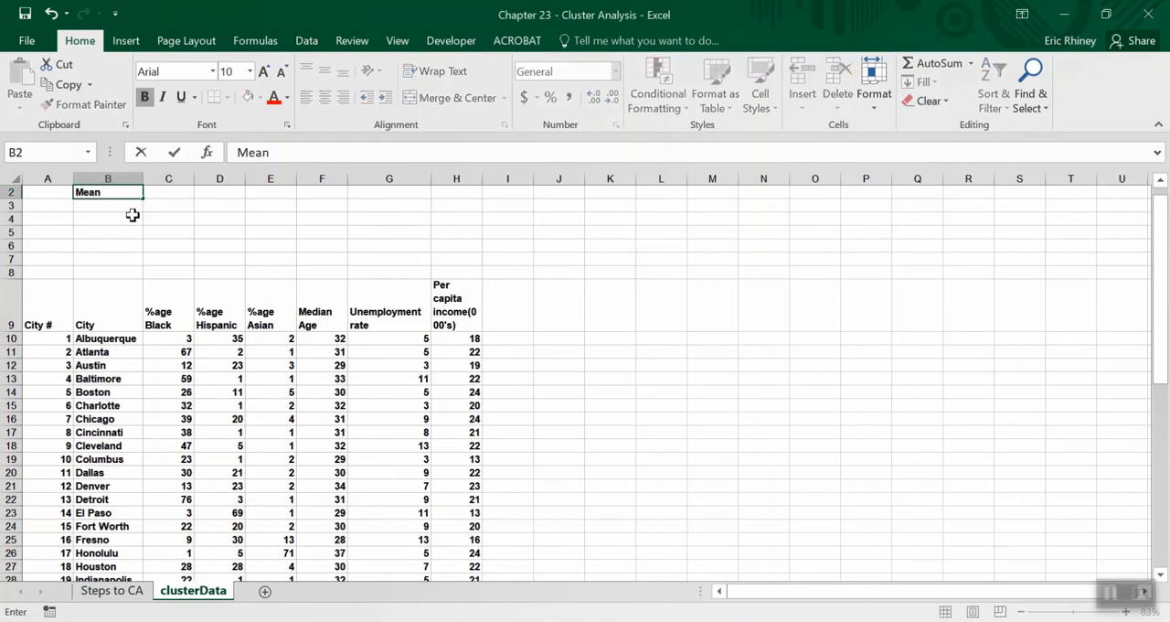
key(Return)
text(Std dev)
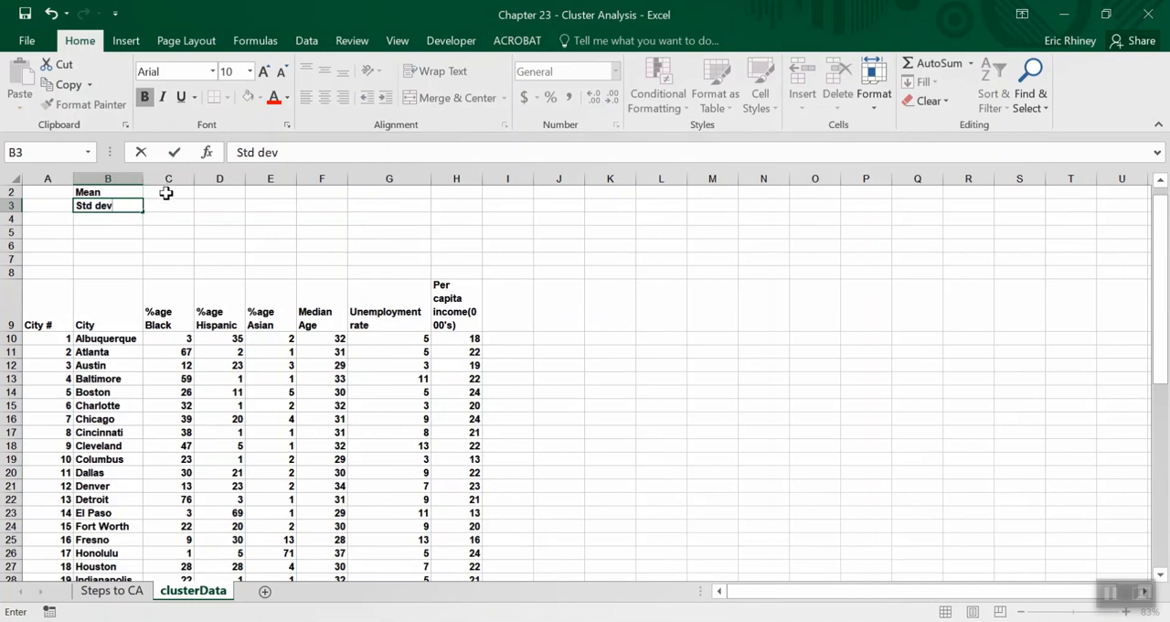
Calculate the mean of the %age Black column in C2 with AVERAGE over C10:C58.
click(166, 193)
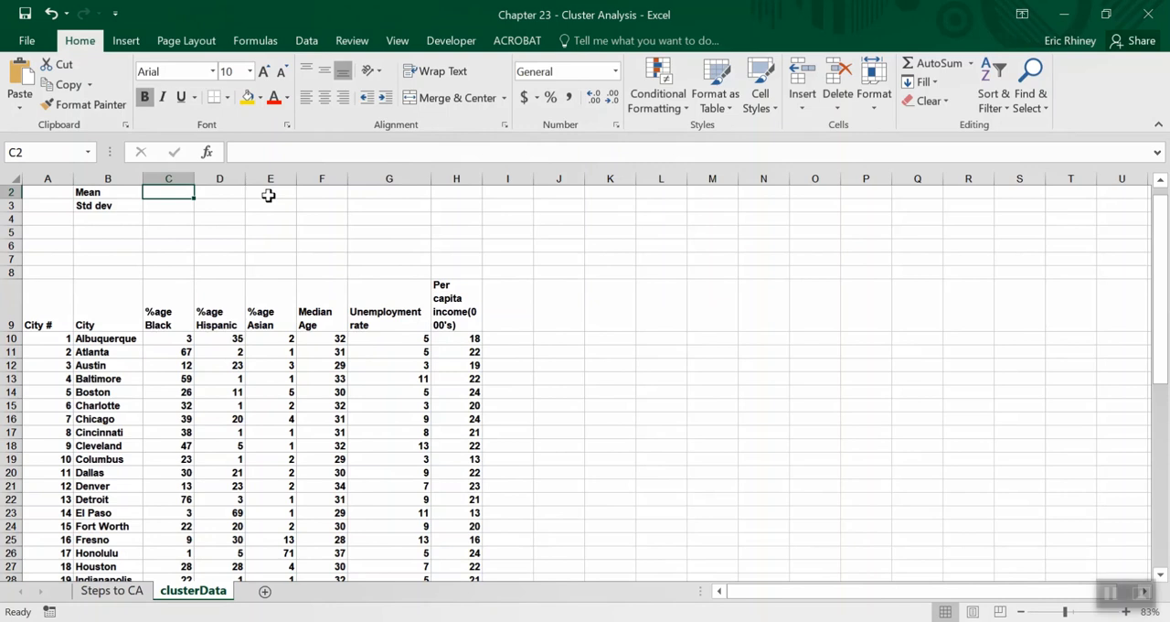
text(=averag)
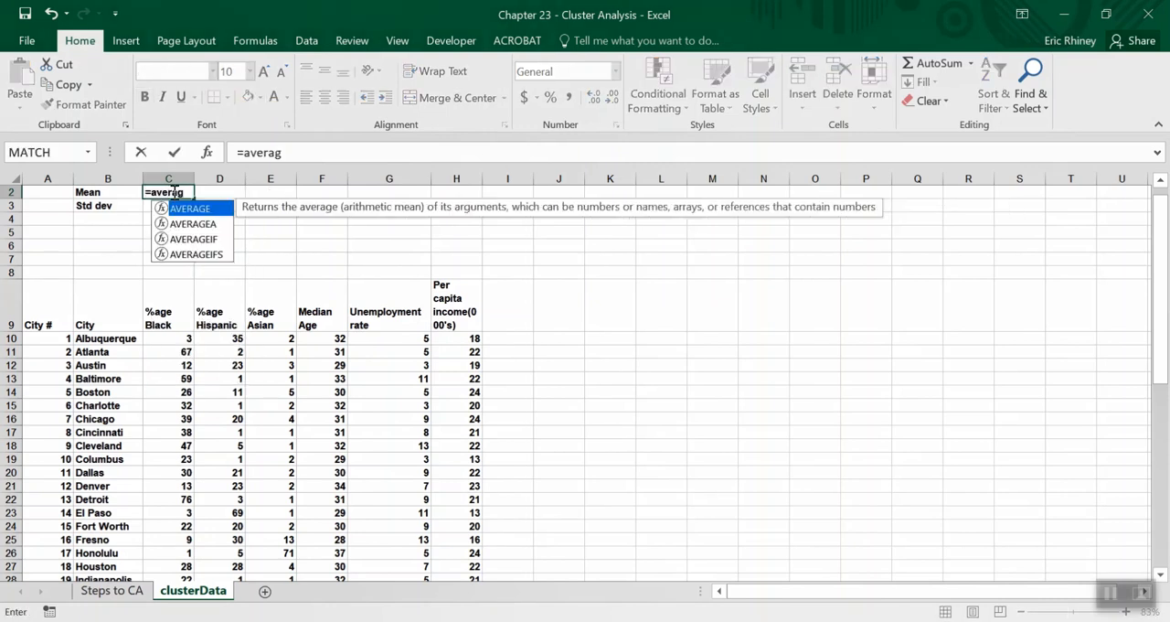
text(e()
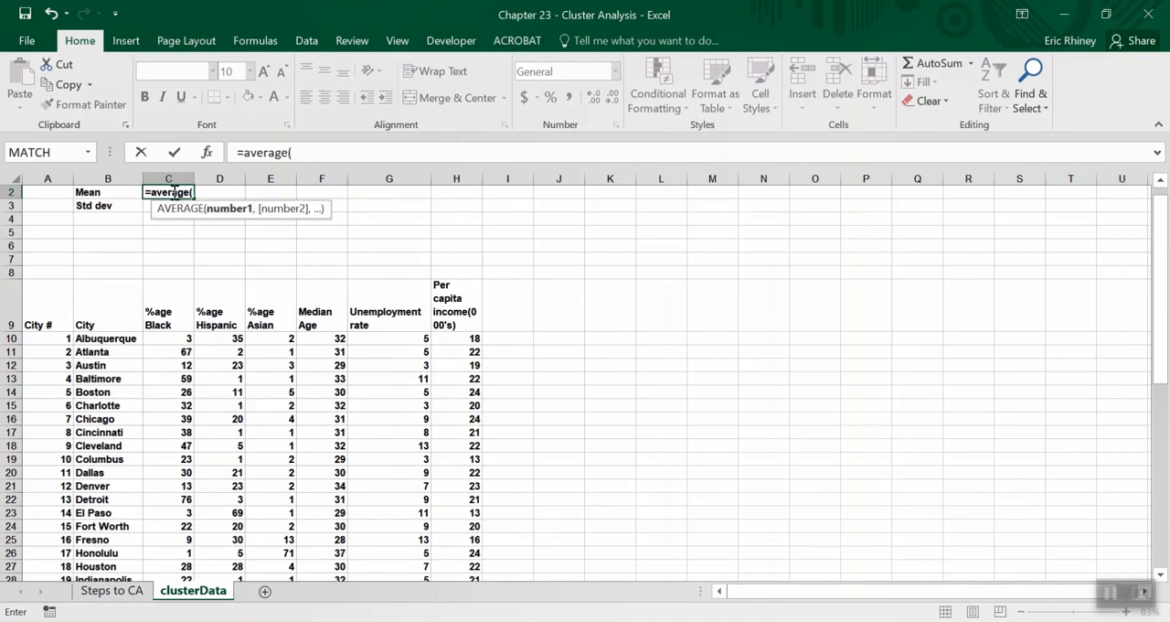
click(167, 339)
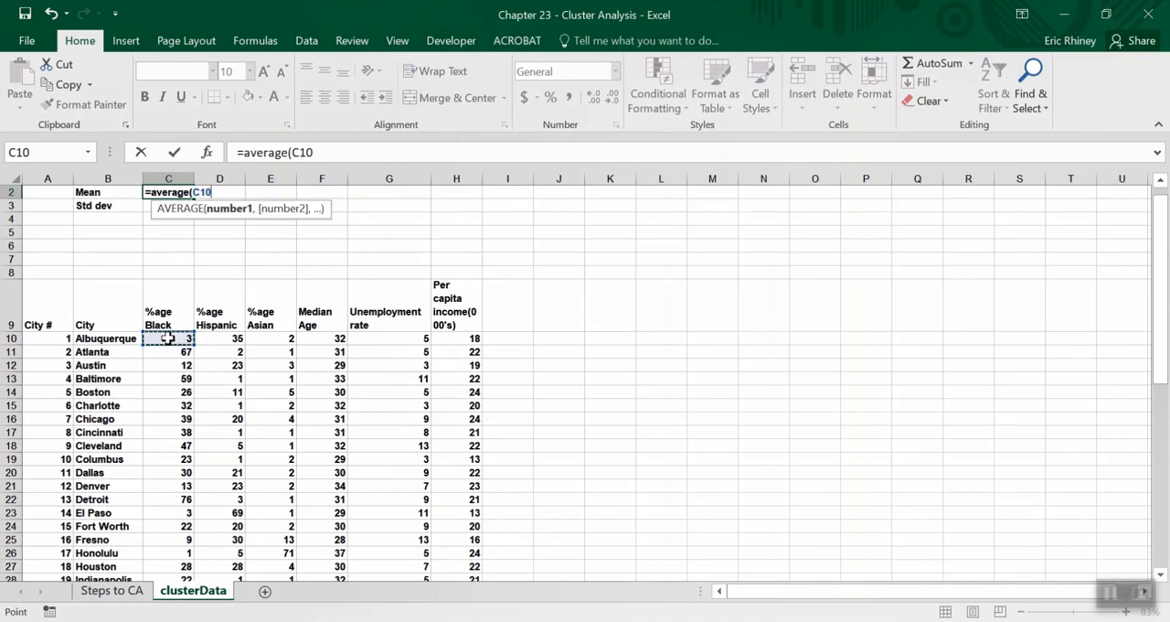
key(ctrl+shift+Down)
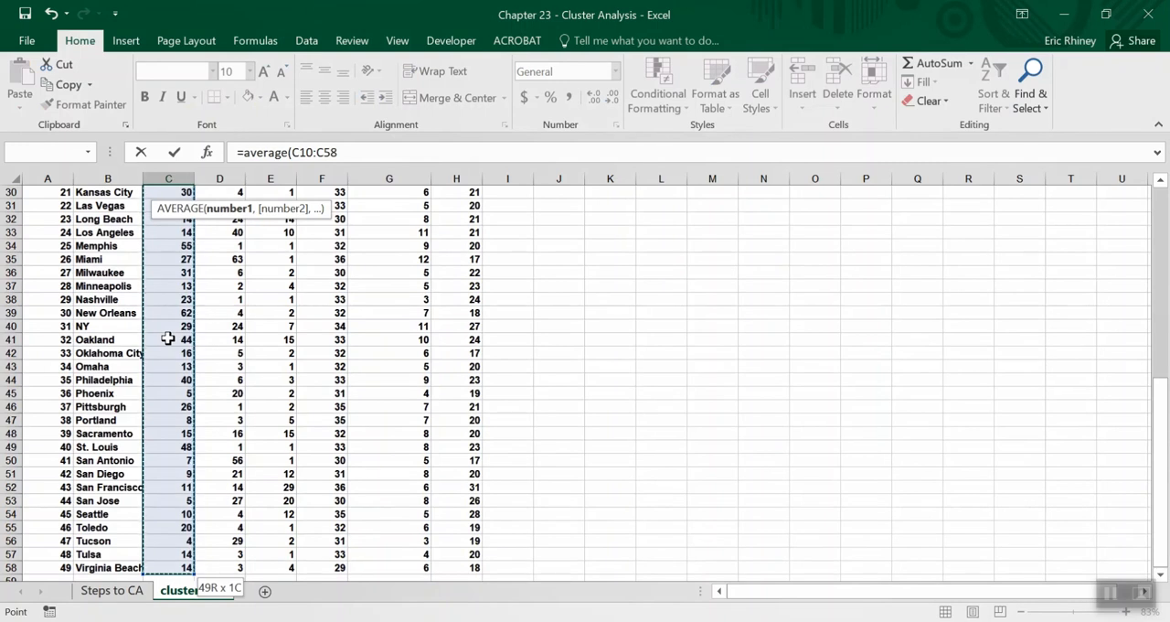
text())
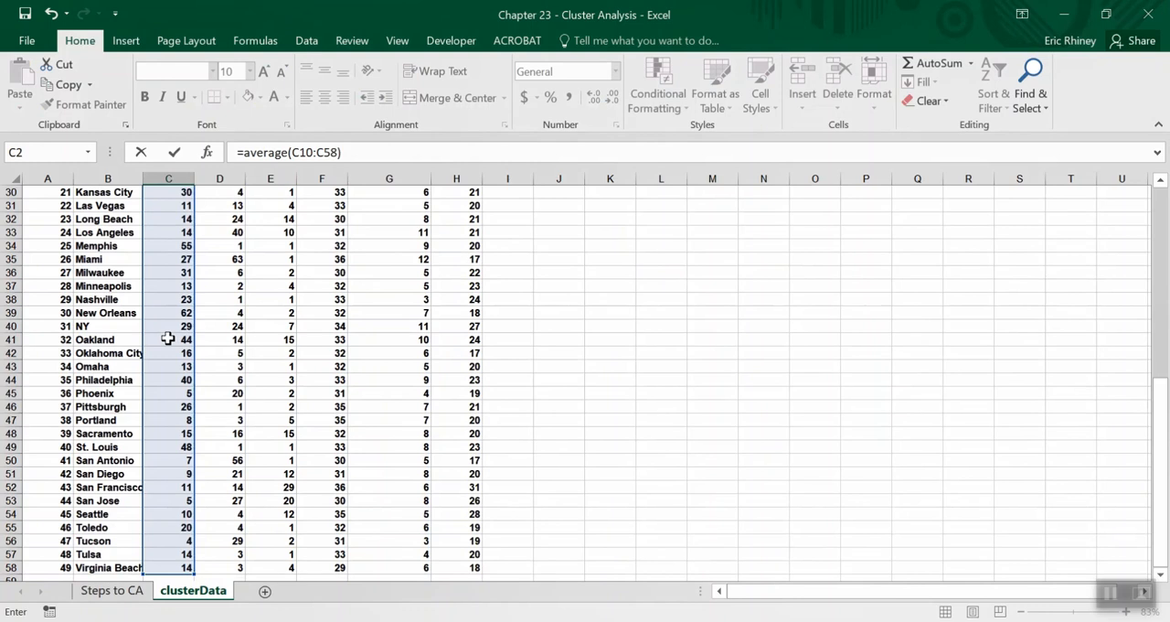
key(Return)
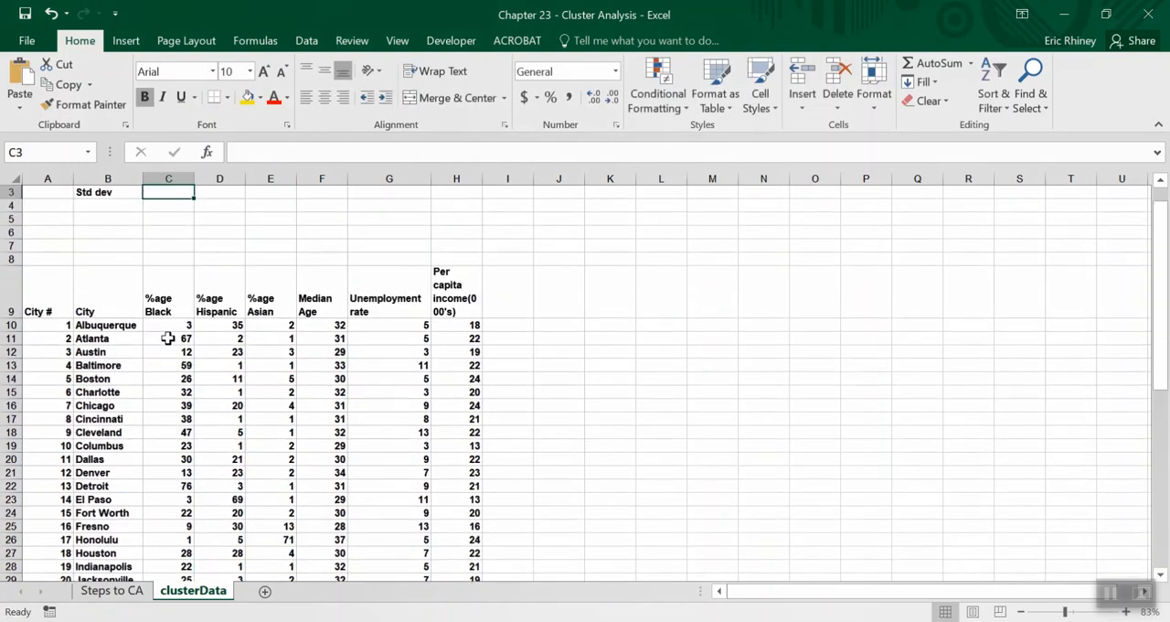
key(Up)
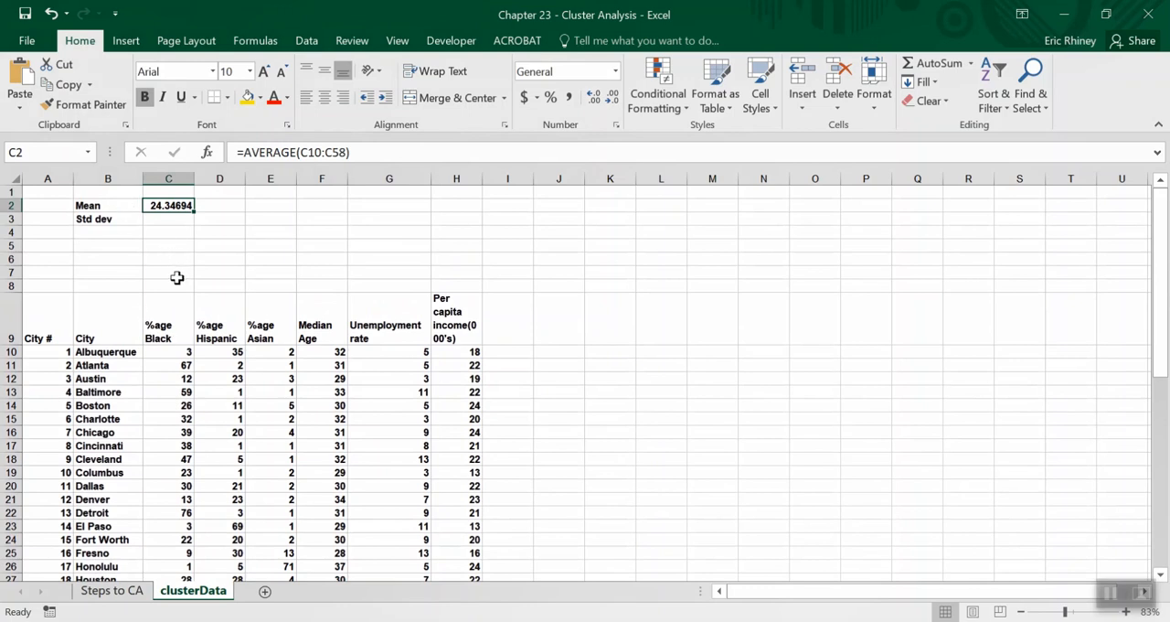
Move the Mean and Std dev block up one row so that it occupies B1:C2.
drag(99, 208, 150, 216)
key(ctrl+x)
key(Up)
key(Return)
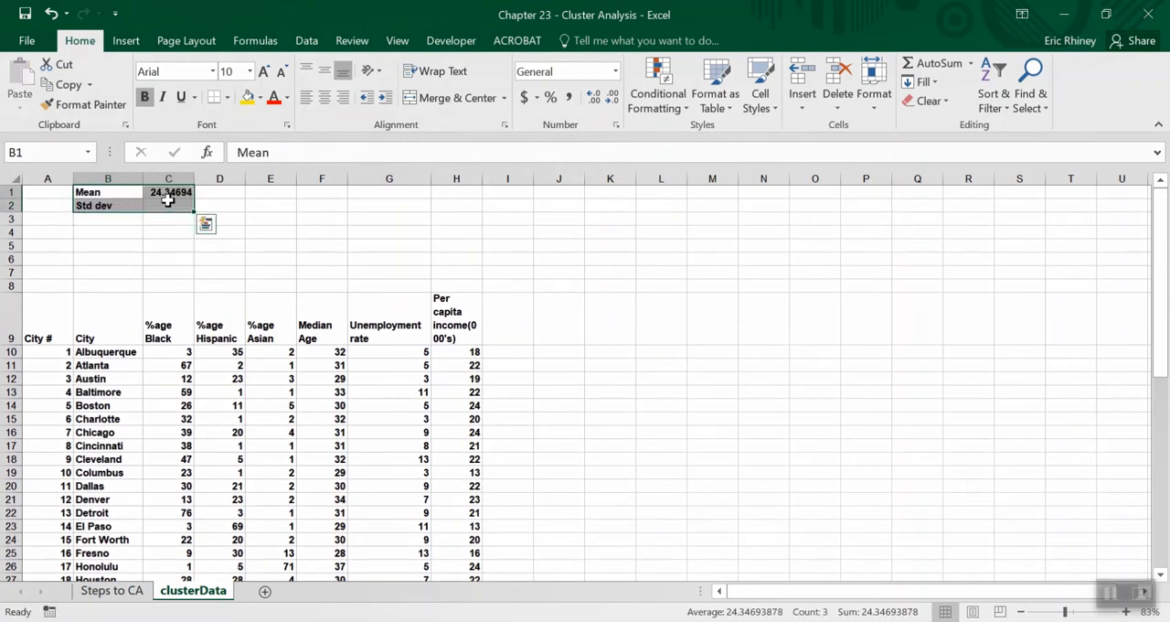
Calculate the standard deviation of the %age Black column in C2 with STDEV over C10:C58.
click(169, 202)
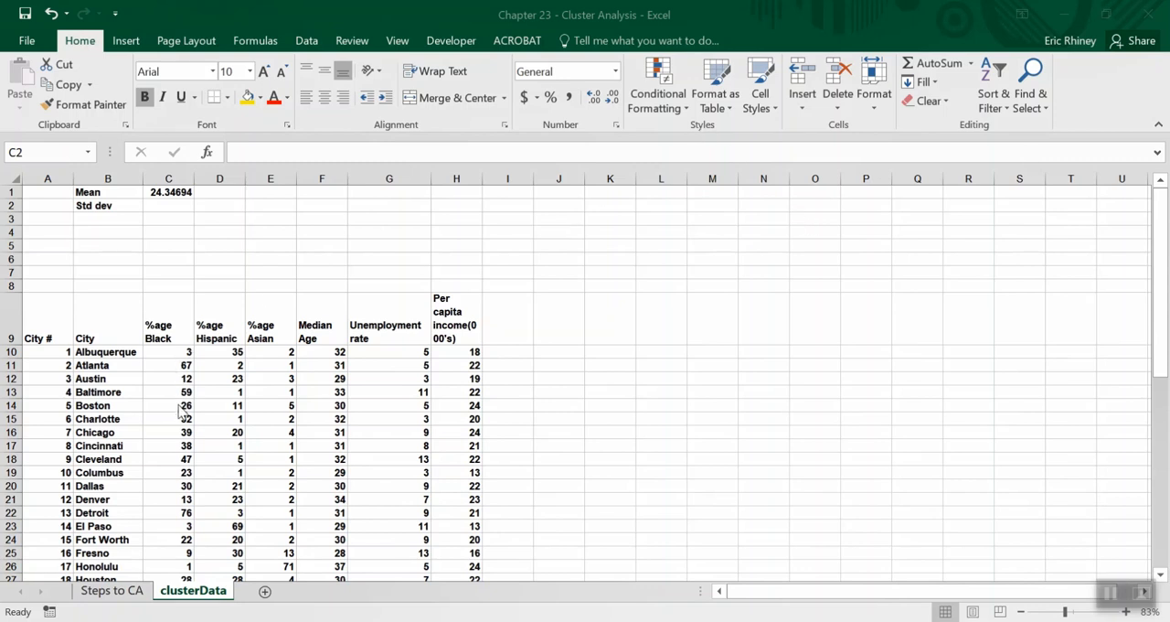
click(165, 210)
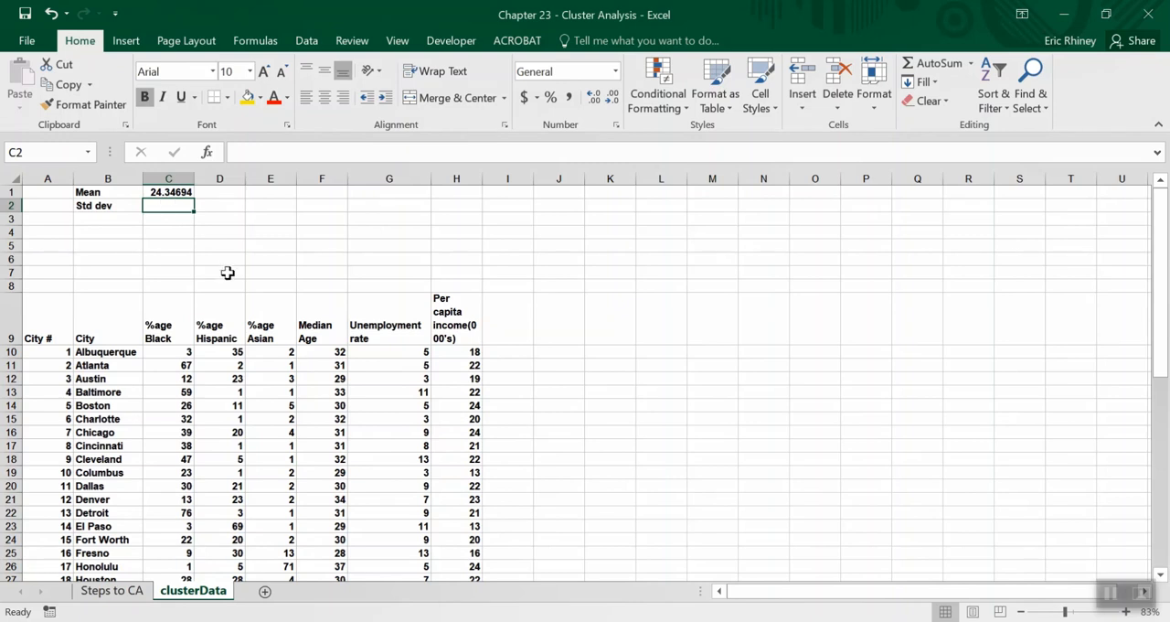
text(=stde)
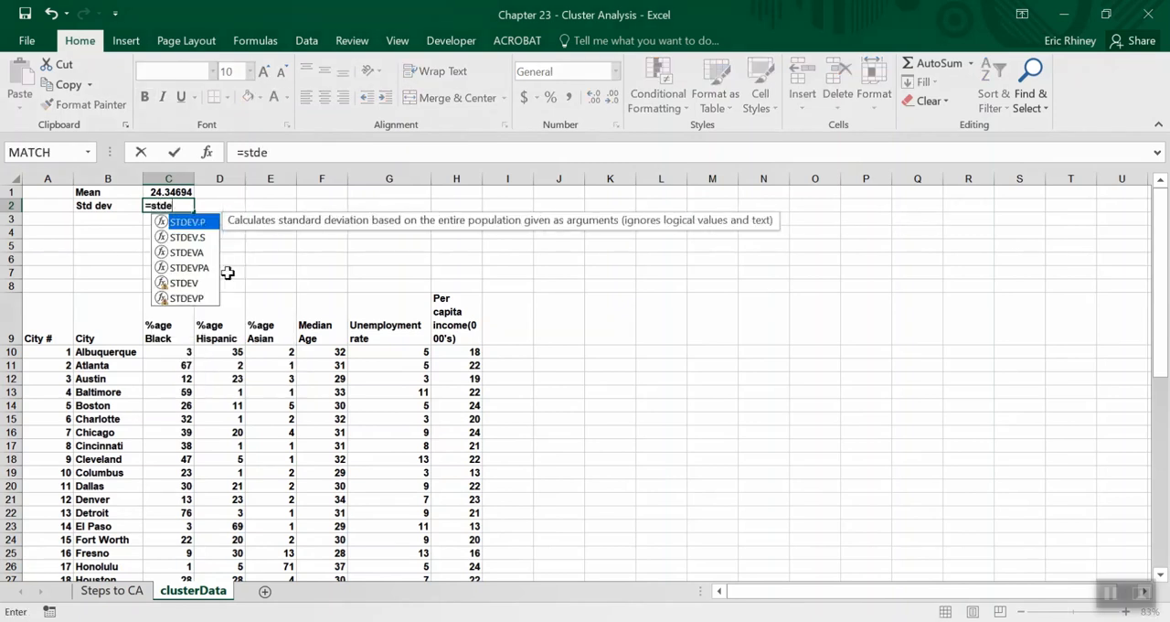
text(v()
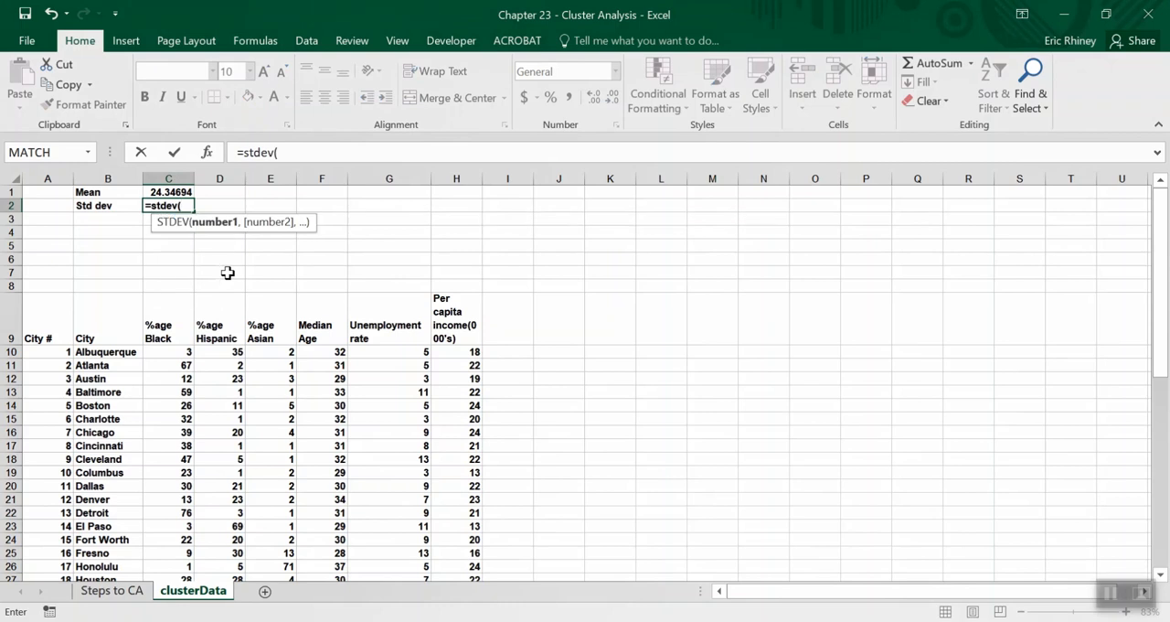
click(184, 351)
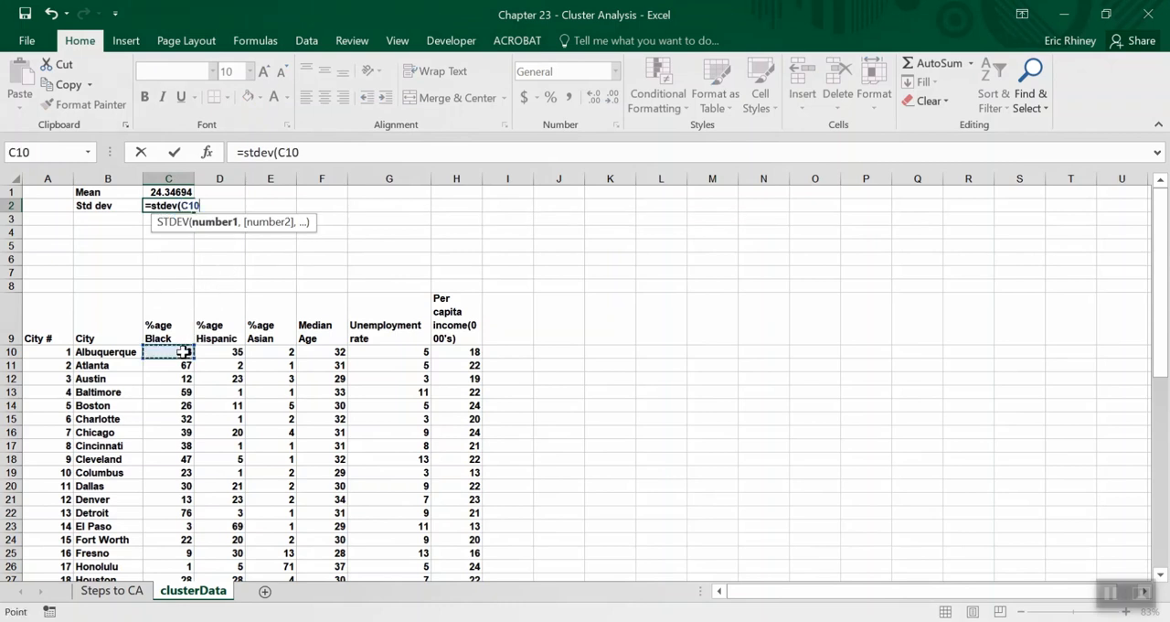
key(ctrl+shift+Down)
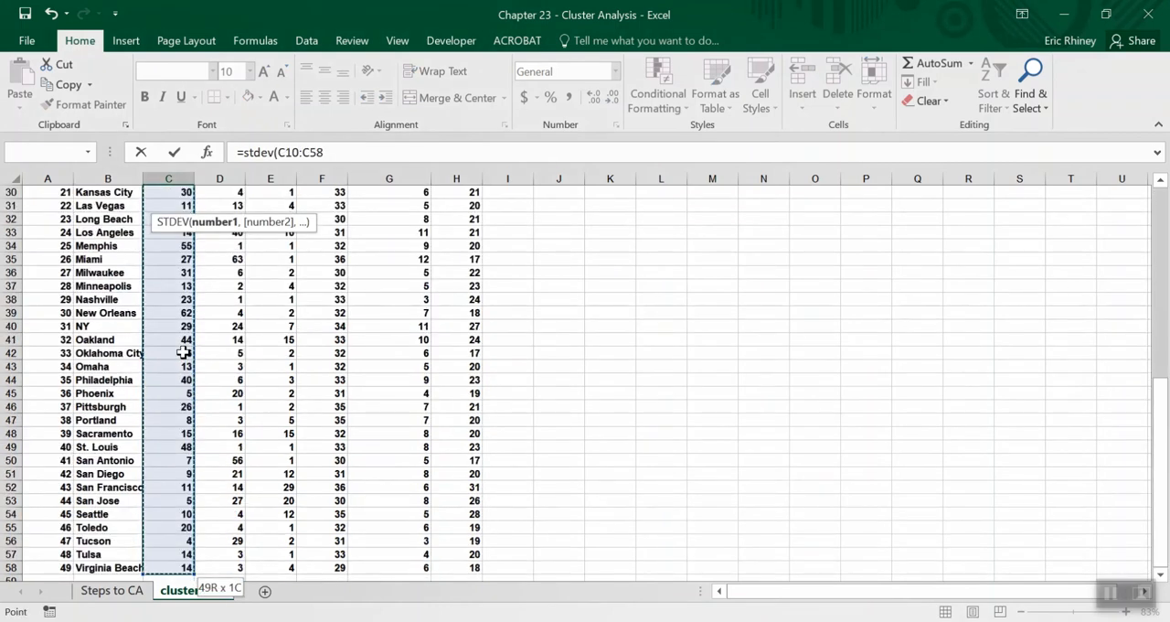
key(ctrl+Return)
scroll(184, 351, up, 1)
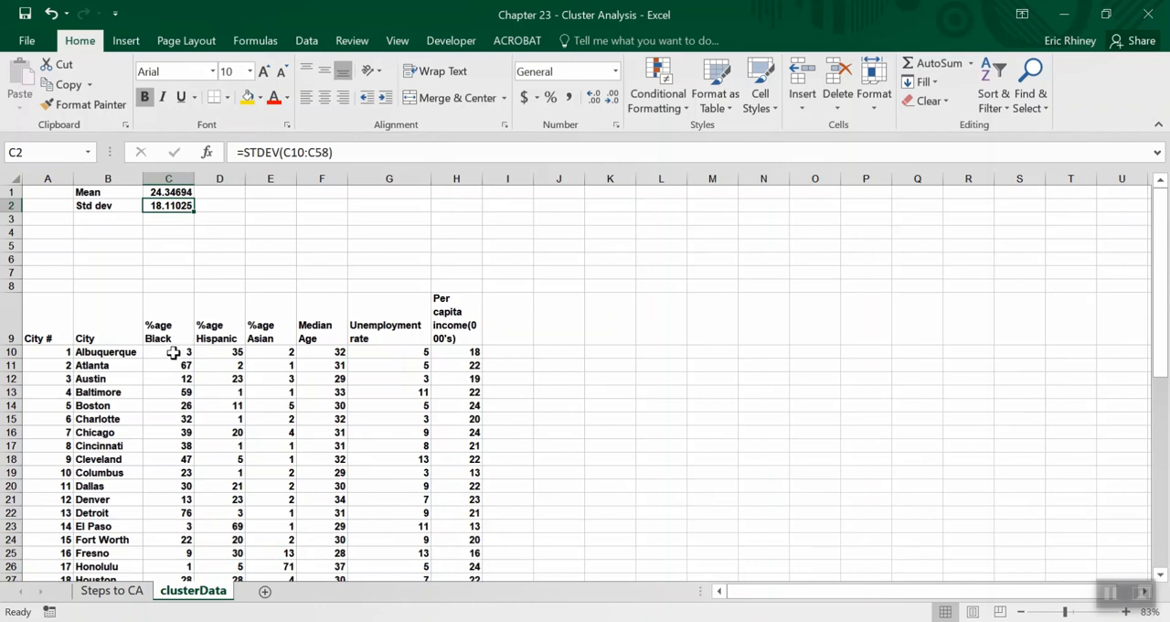
Copy the mean and standard deviation formulas across to column H and check the copied ranges in the %age Hispanic and %age Asian columns.
drag(177, 192, 470, 210)
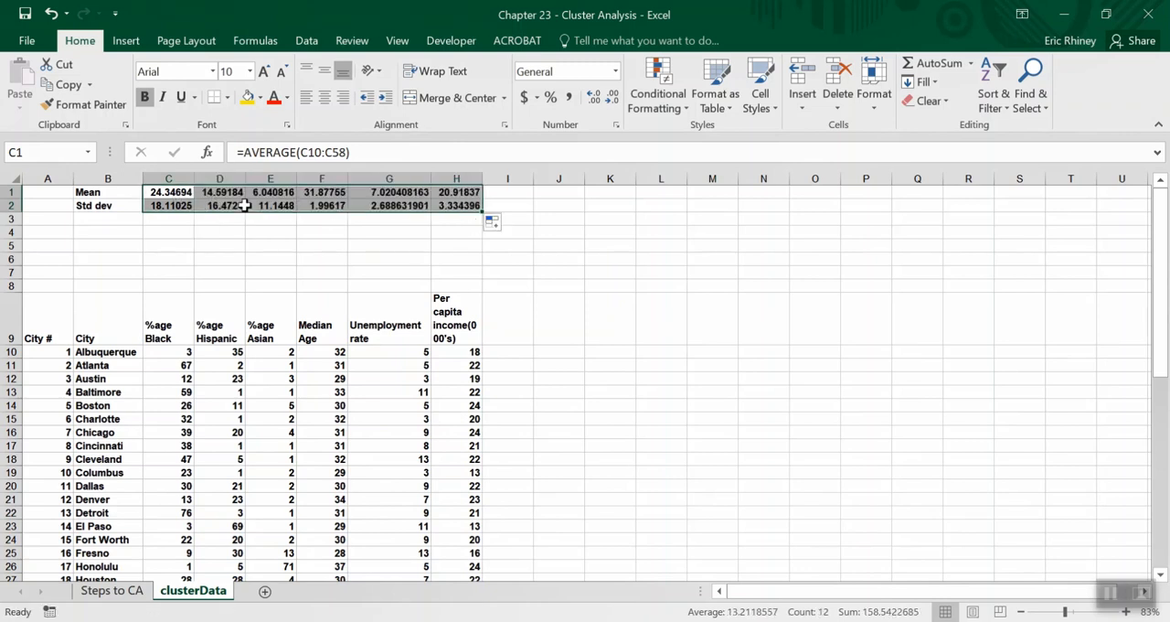
click(176, 194)
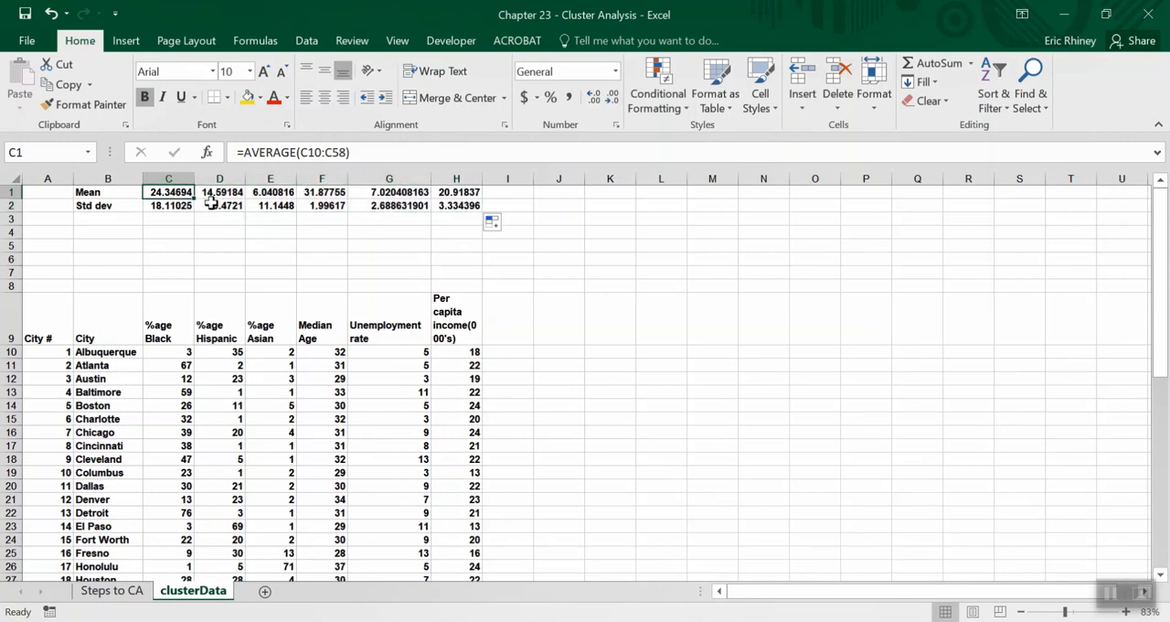
key(Right)
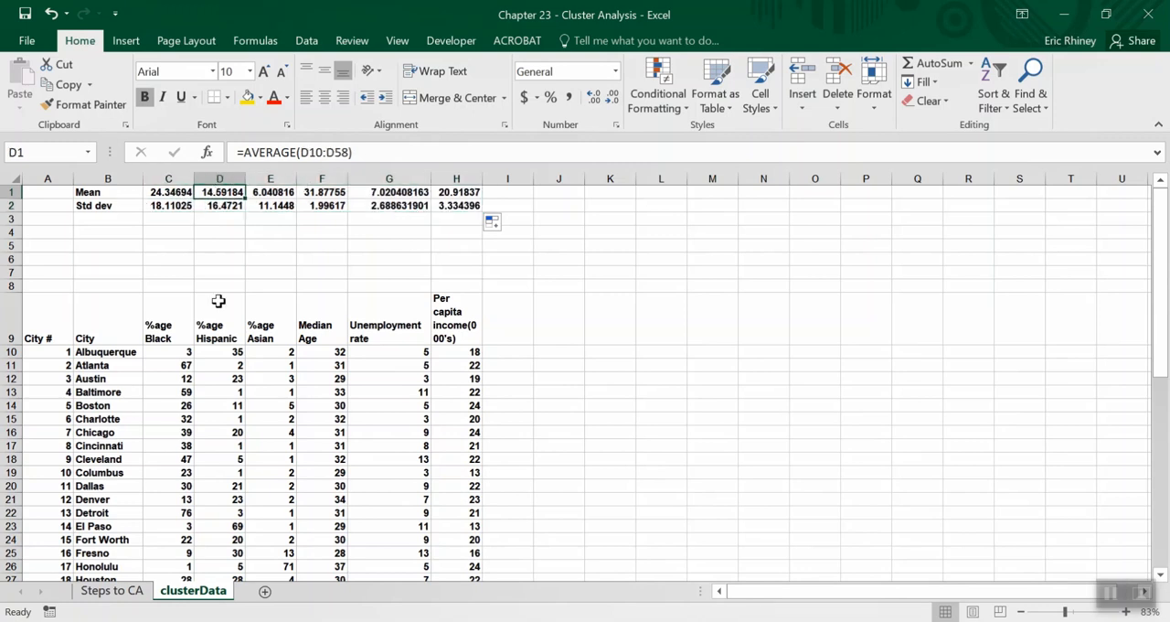
click(371, 148)
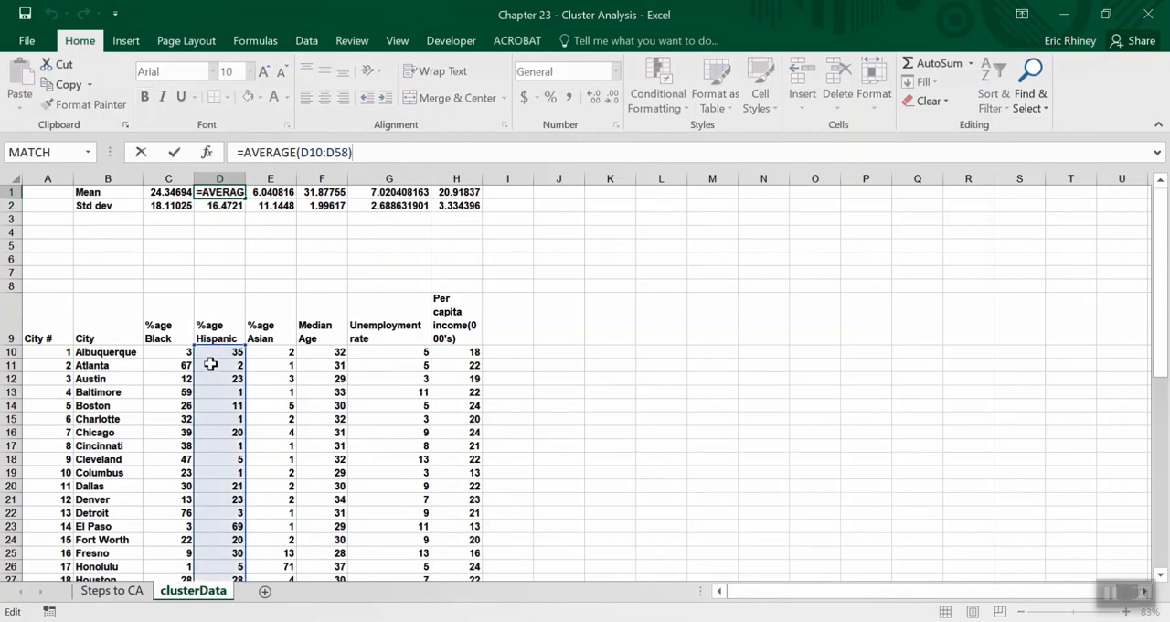
key(Return)
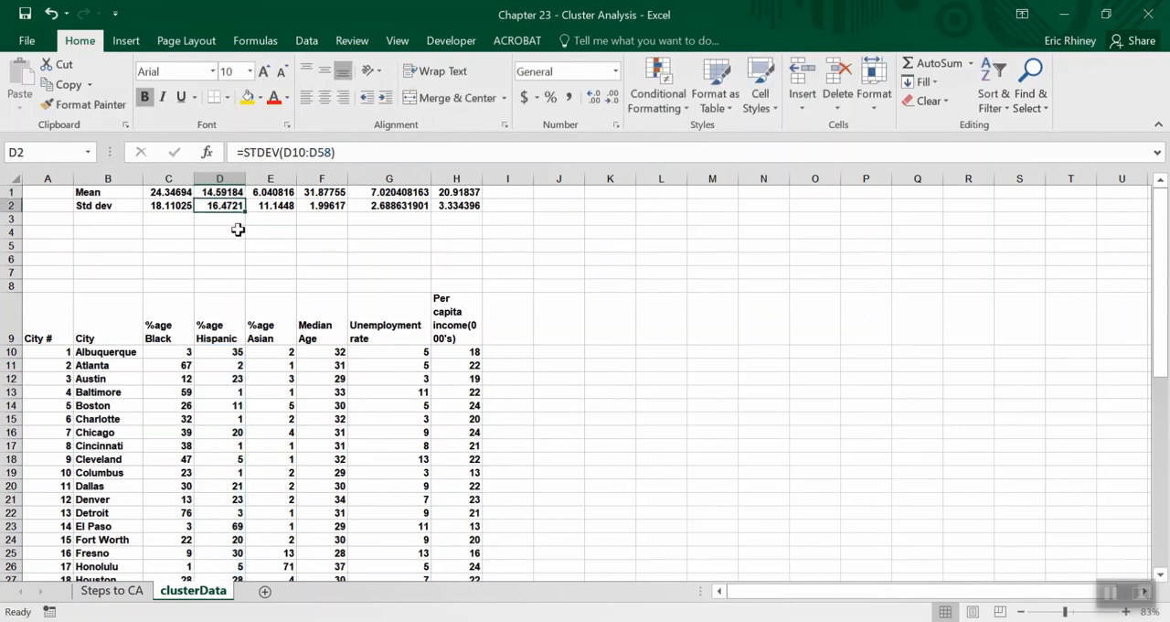
click(390, 157)
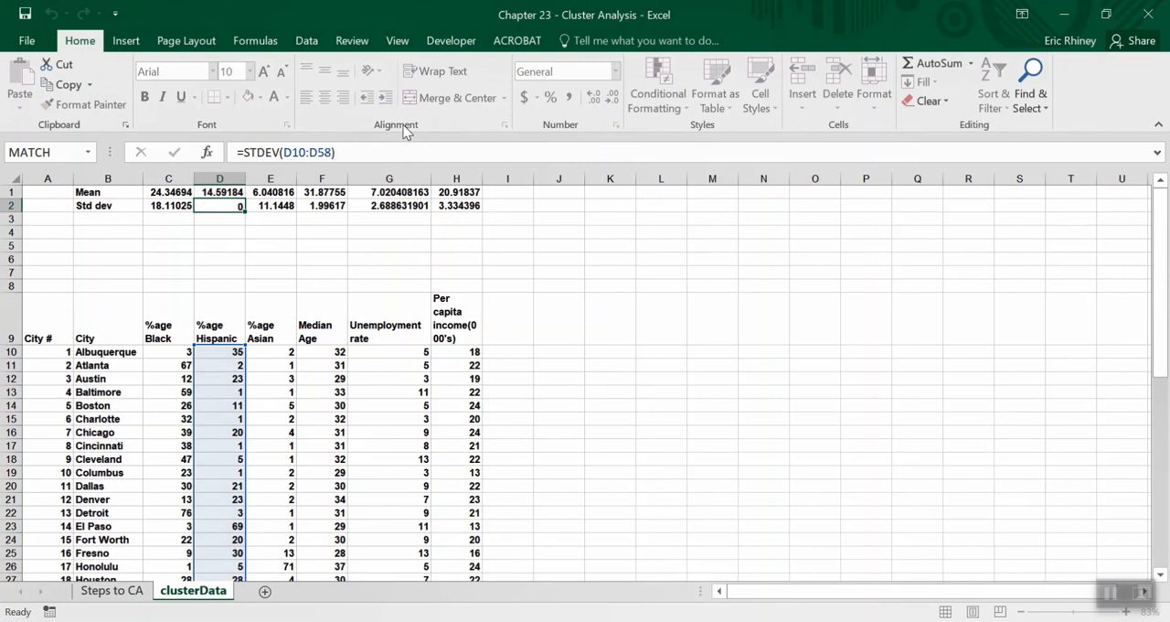
key(Return)
click(277, 189)
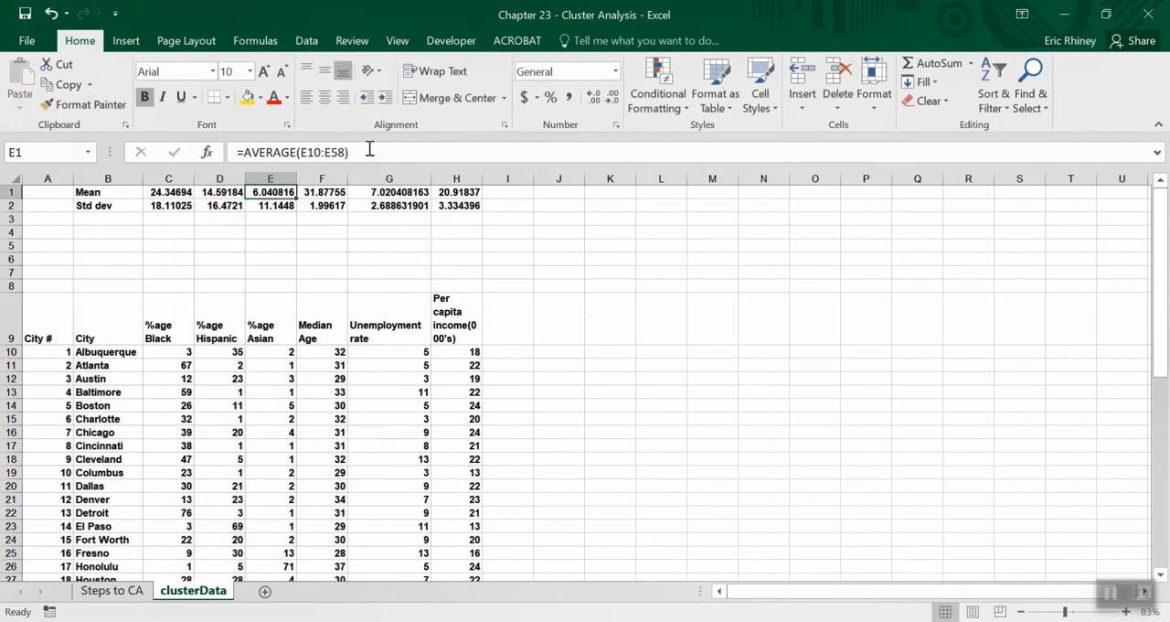
click(374, 150)
key(Return)
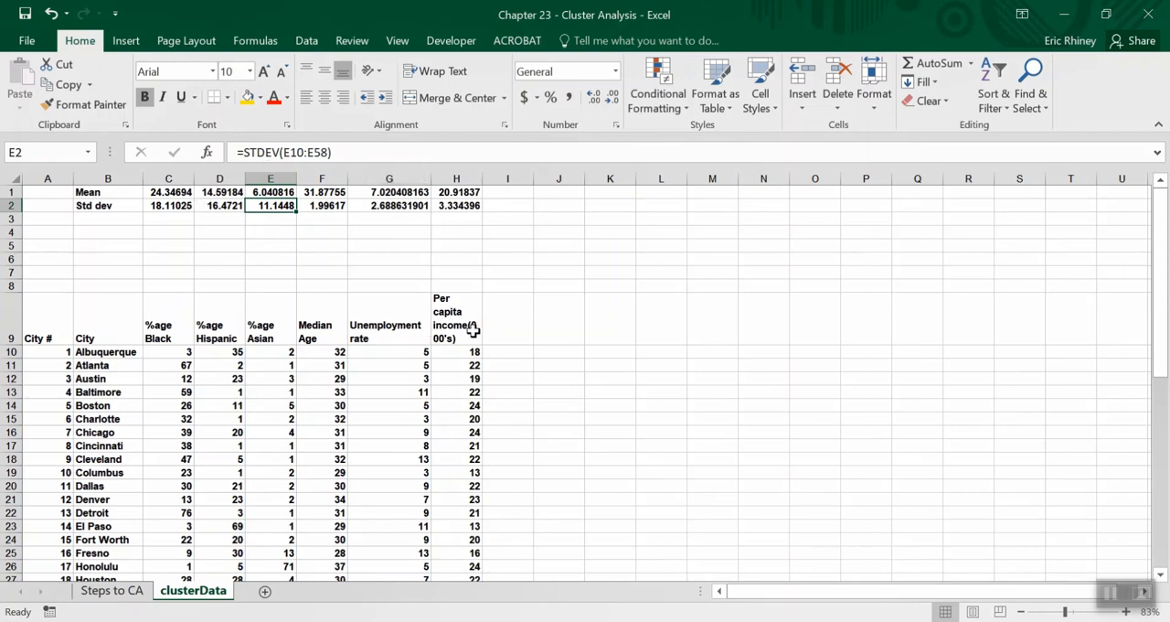
Consult the standardize formula in step 3b on the Steps to CA sheet and relate it to the %age Black and %age Hispanic scores in clusterData.
click(111, 591)
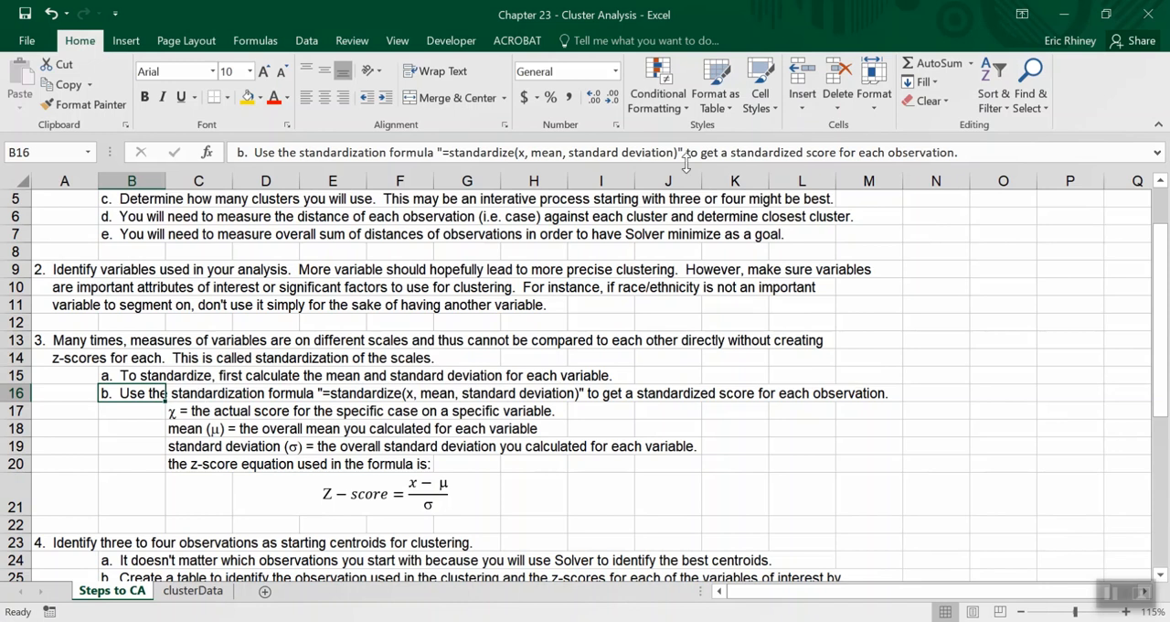
click(174, 594)
click(178, 354)
key(Down)
key(Down)
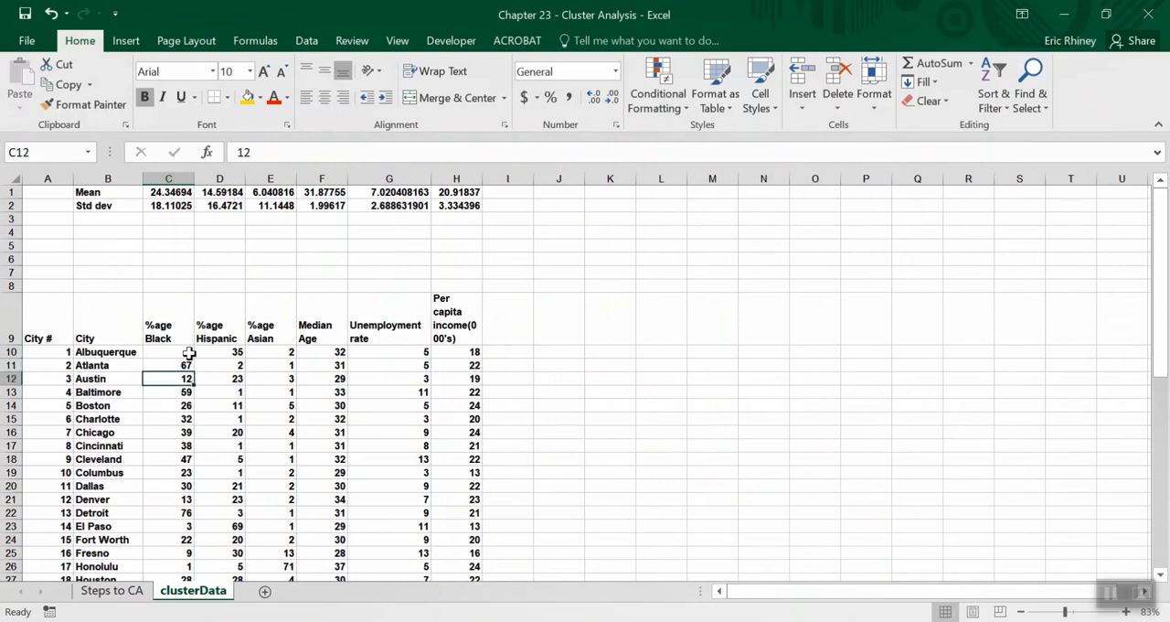
click(176, 356)
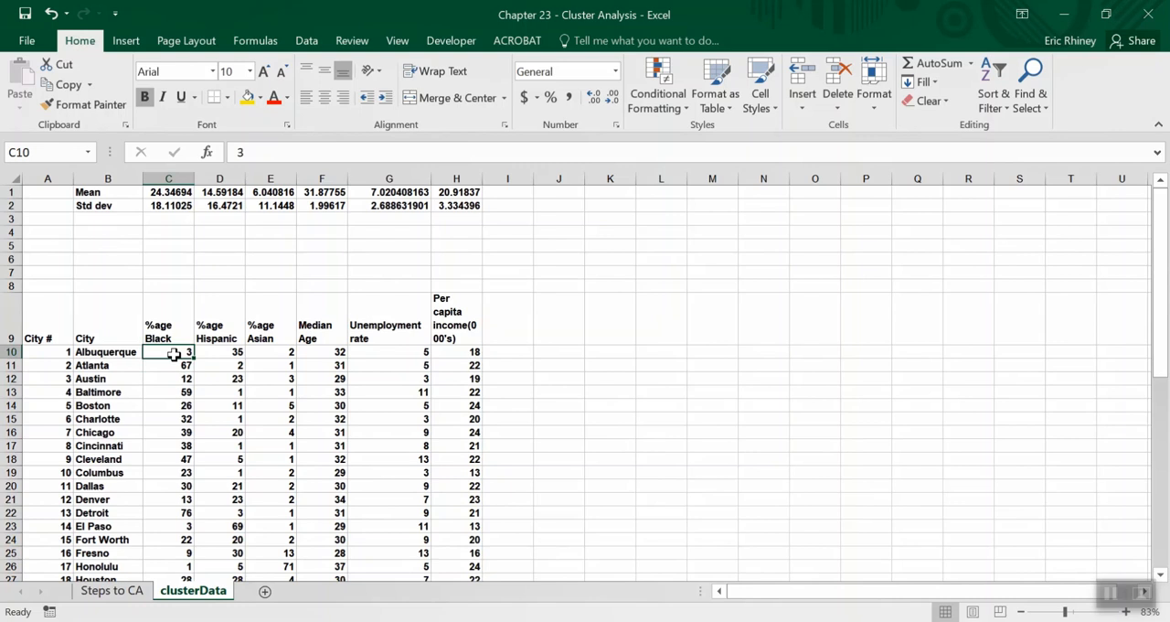
click(222, 352)
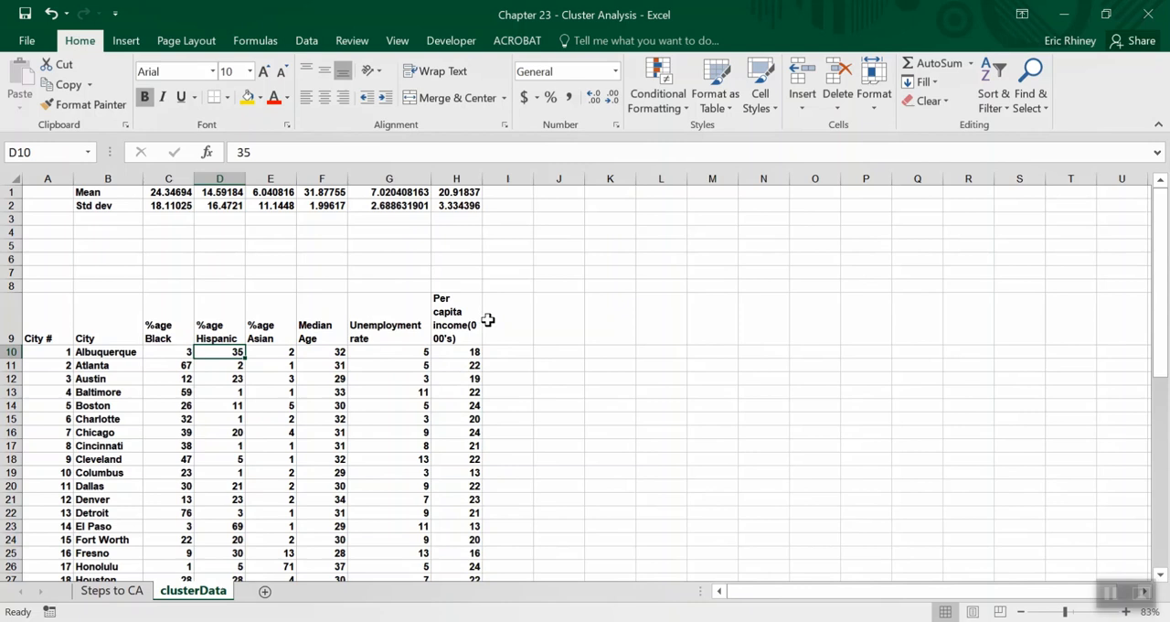
Enter the headings z Black in I9 and Z Hispanic in J9, and widen column J to fit its heading.
click(524, 325)
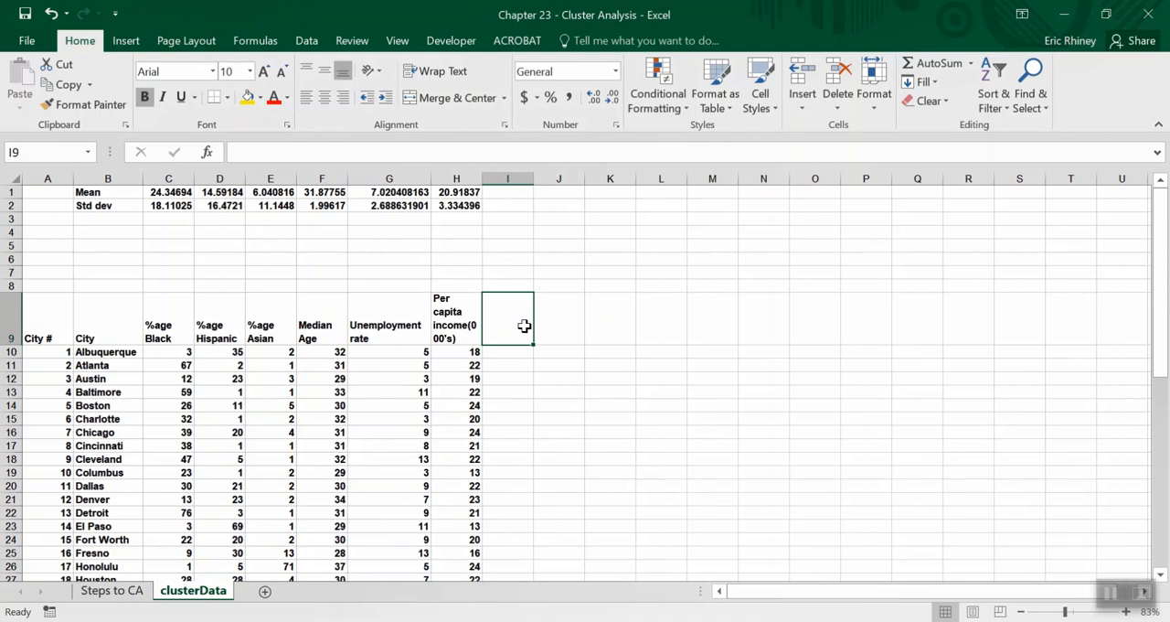
text(z Black)
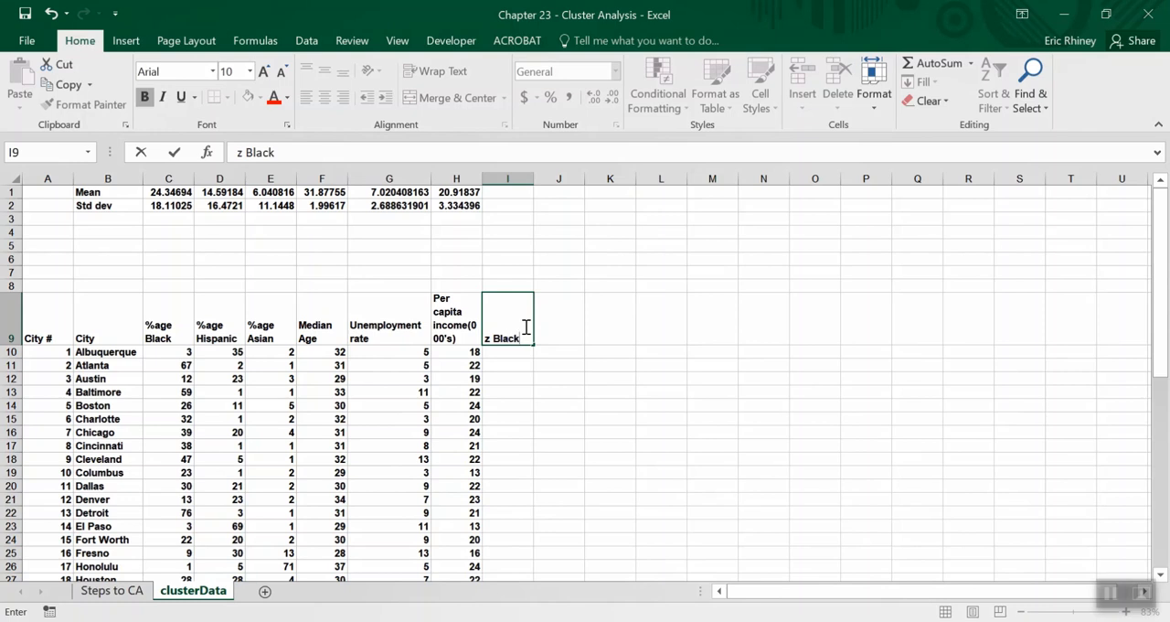
key(Tab)
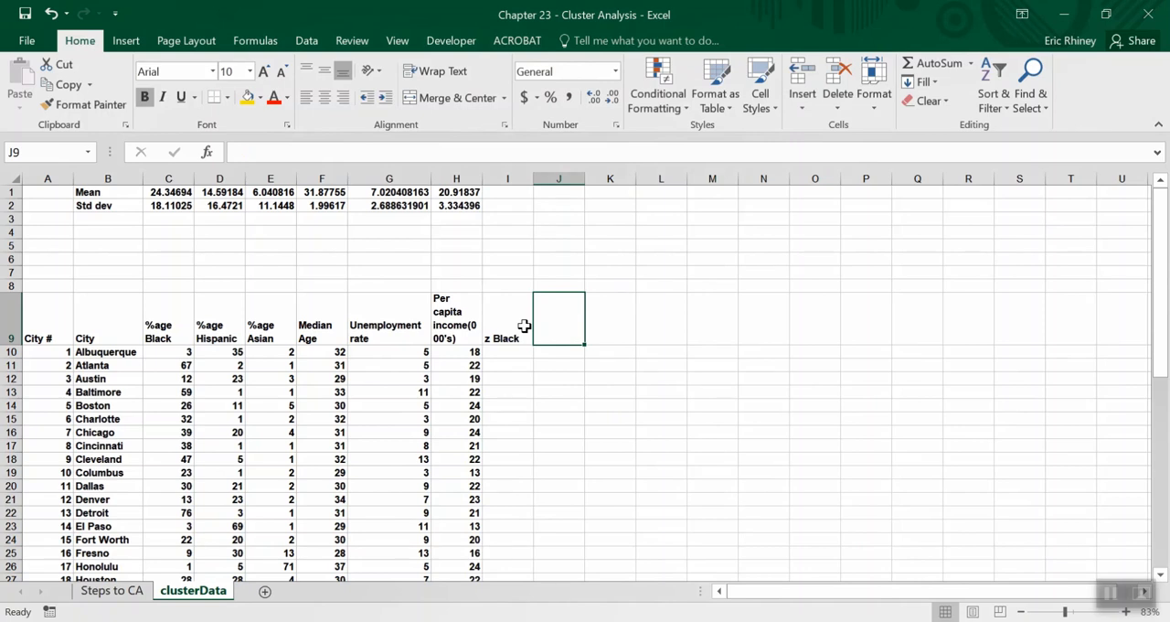
text(Z Hisp)
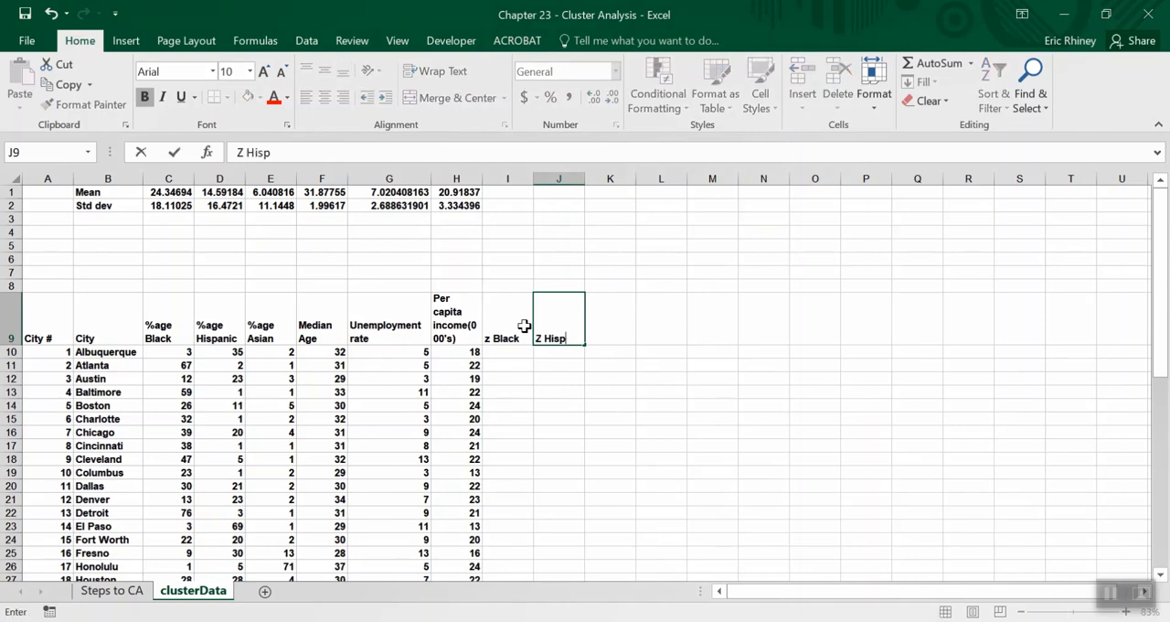
text(anic)
key(Tab)
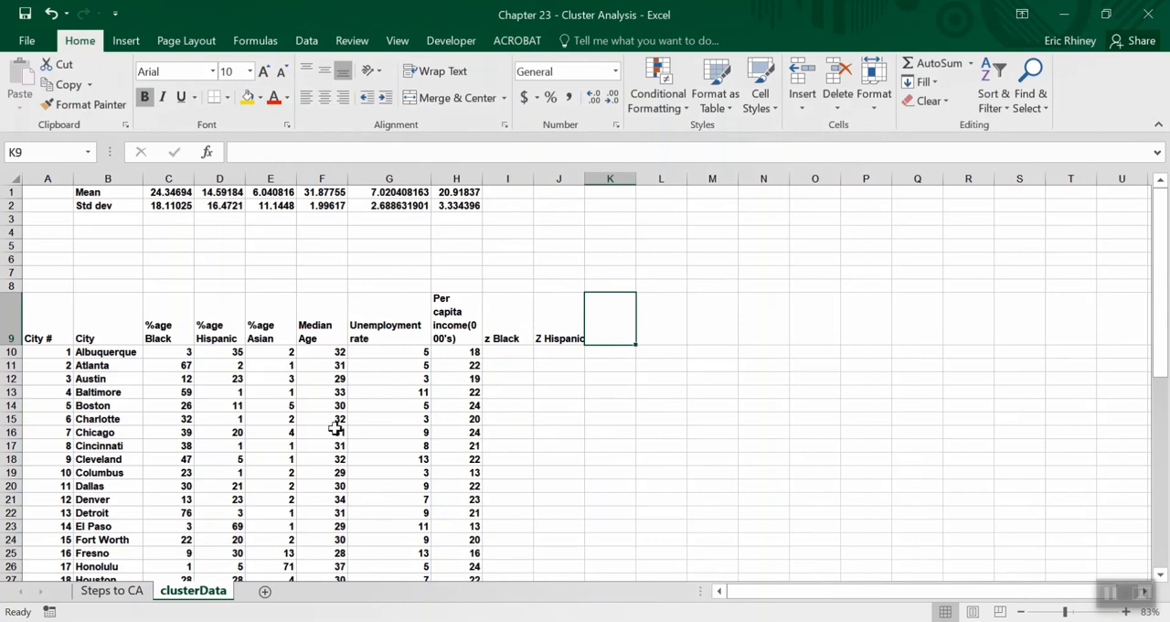
mouse_move(484, 7)
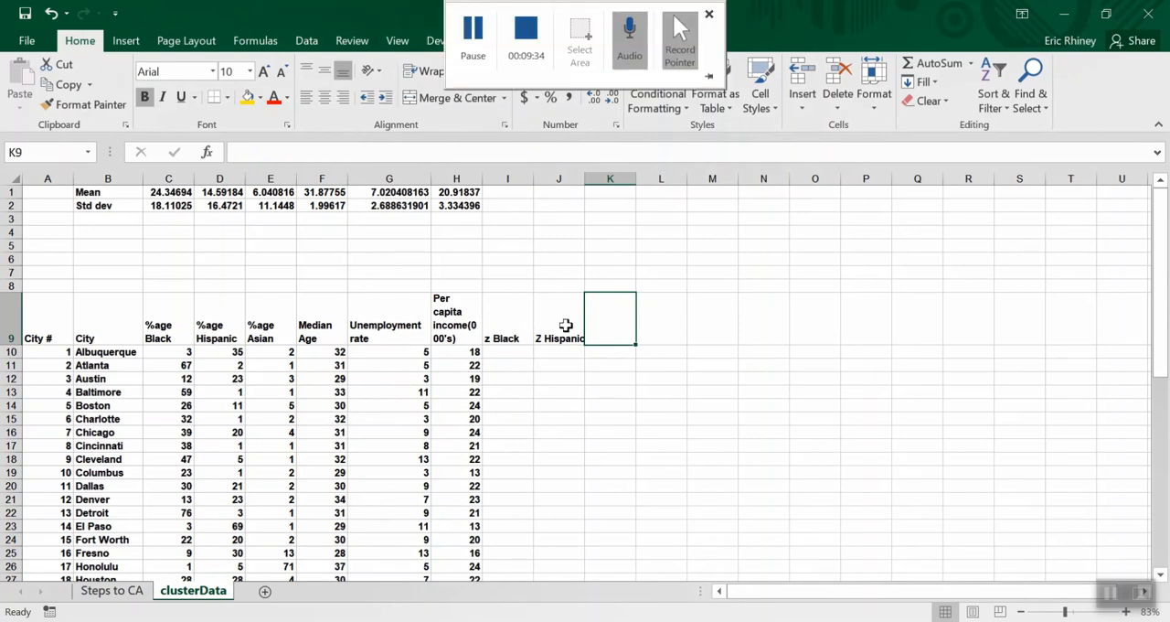
click(491, 11)
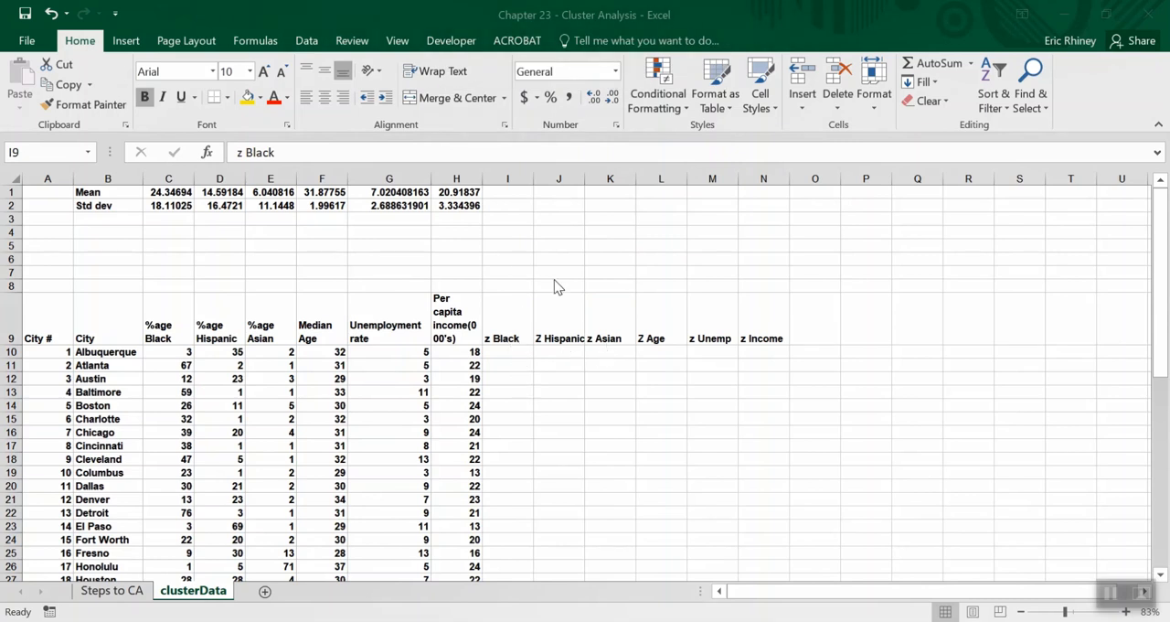
click(584, 178)
drag(583, 178, 590, 178)
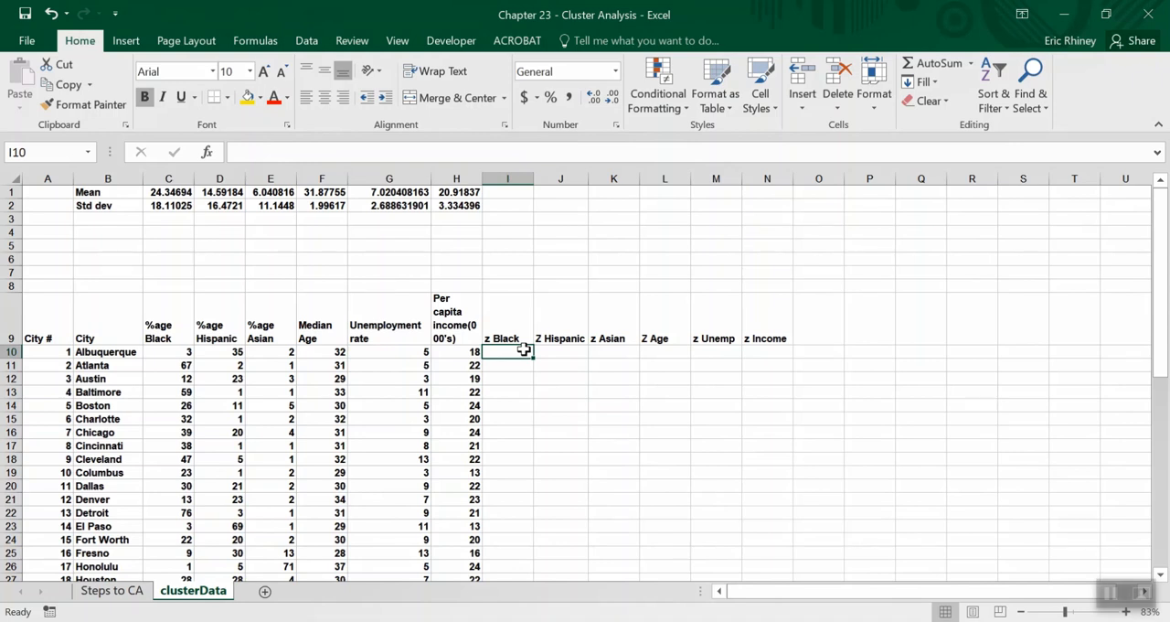
Begin a STANDARDIZE formula in I10 with Albuquerque's %age Black value in C10 as its x argument.
text(=s)
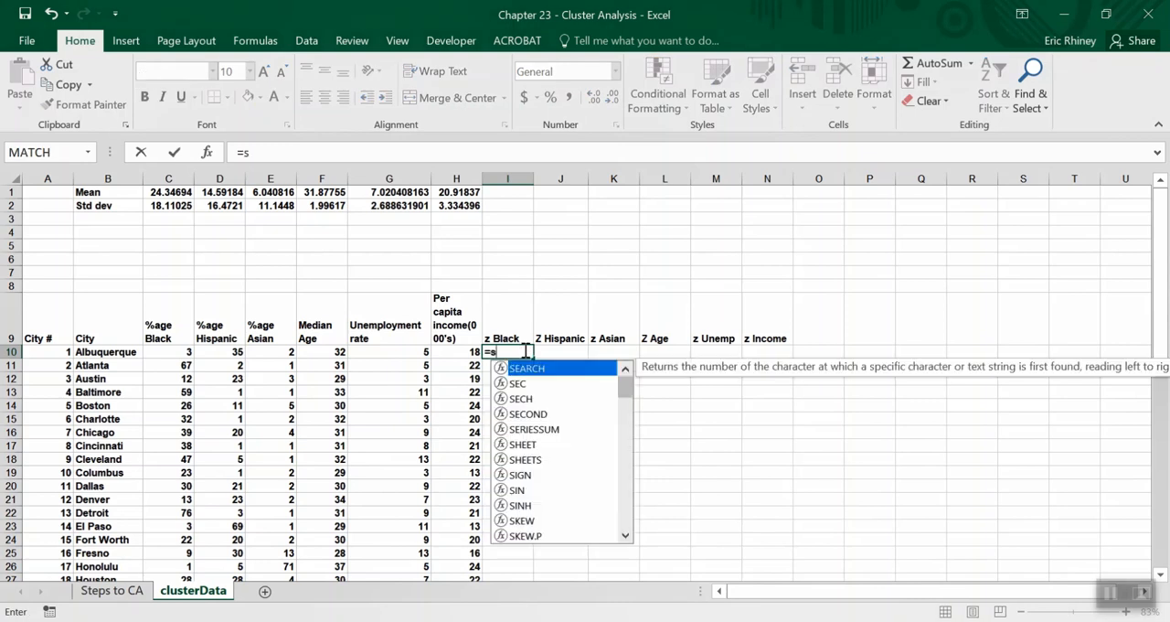
text(tad)
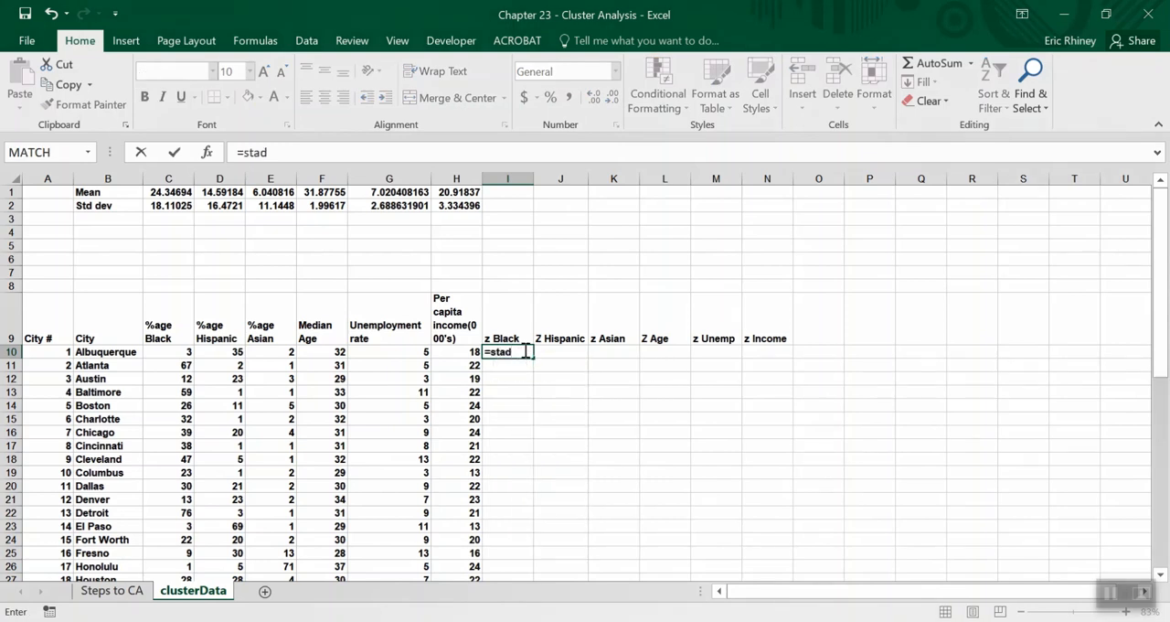
key(BackSpace)
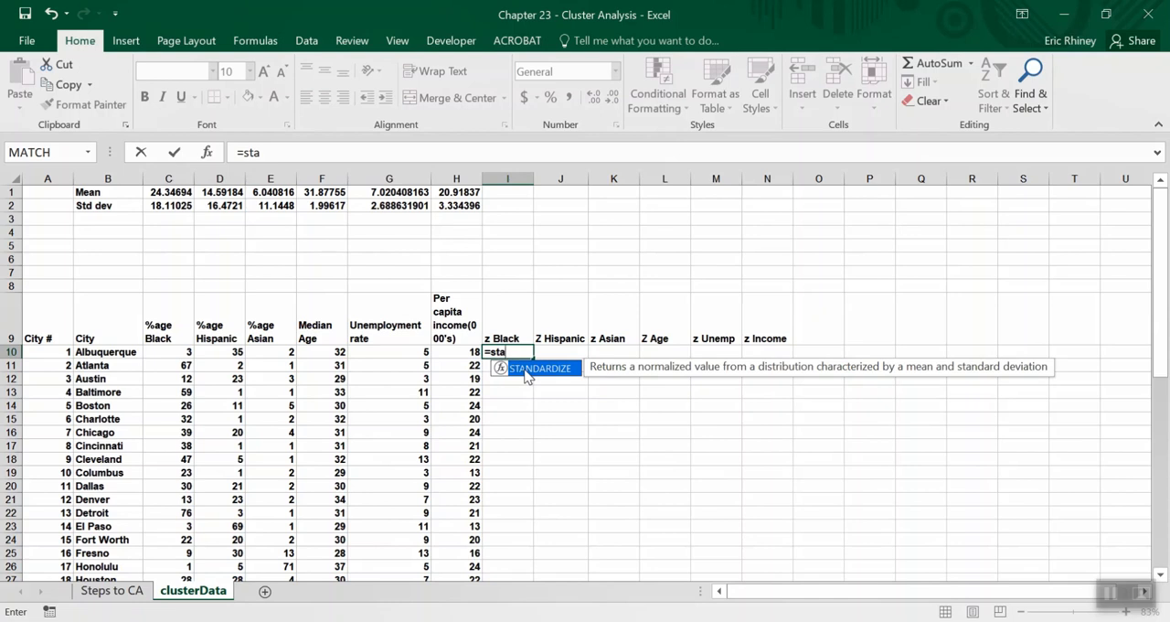
double_click(527, 368)
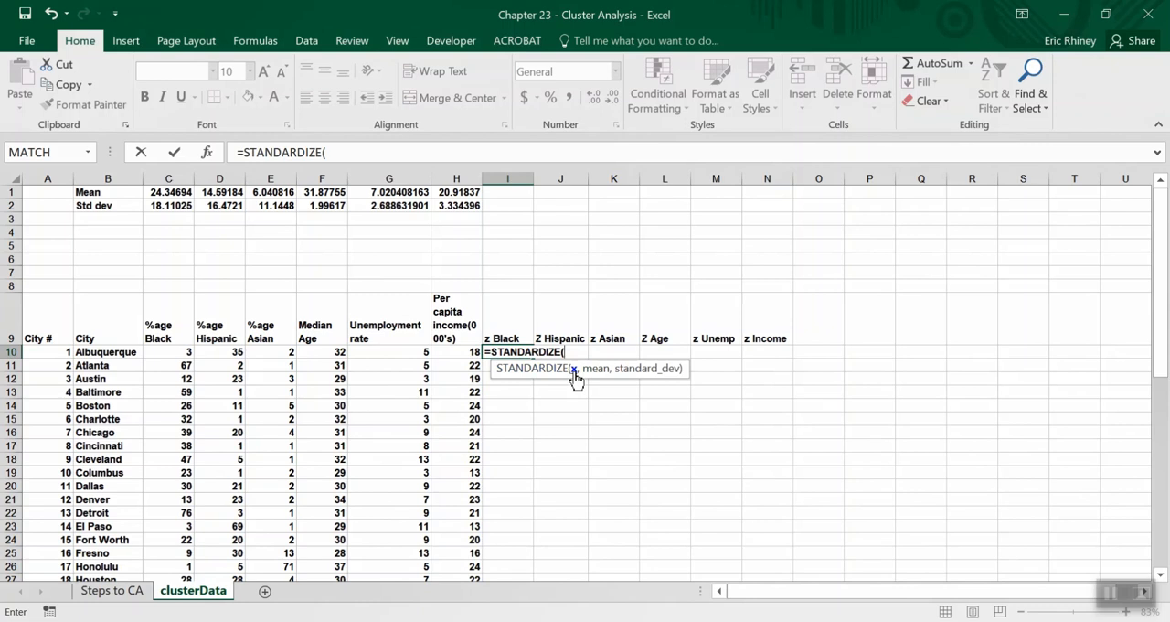
click(184, 353)
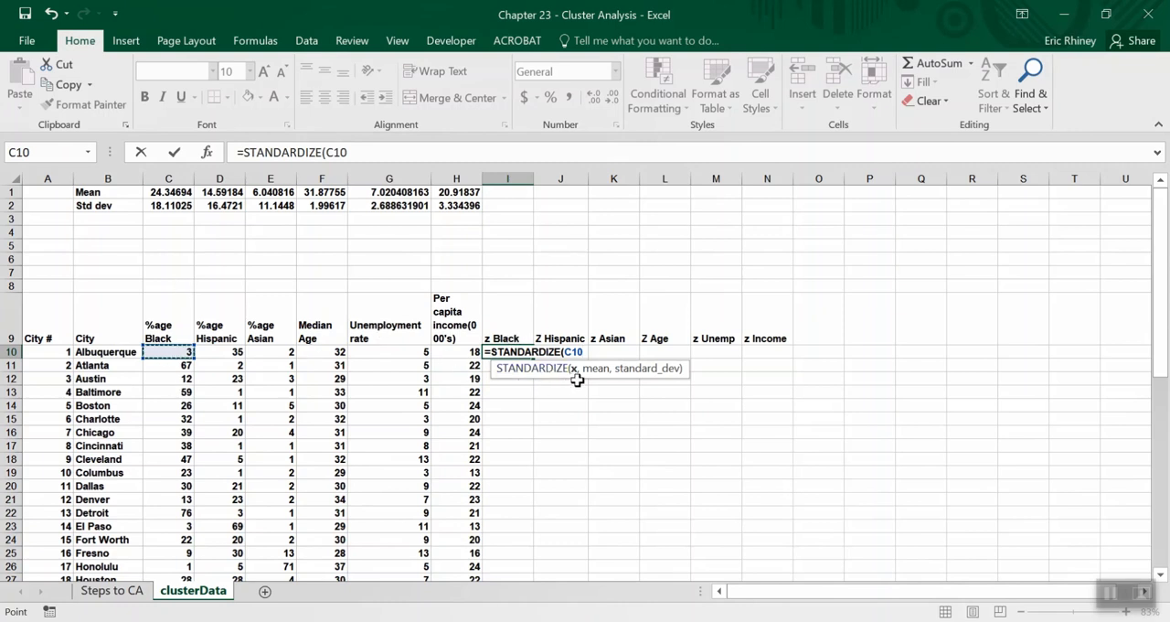
text(,)
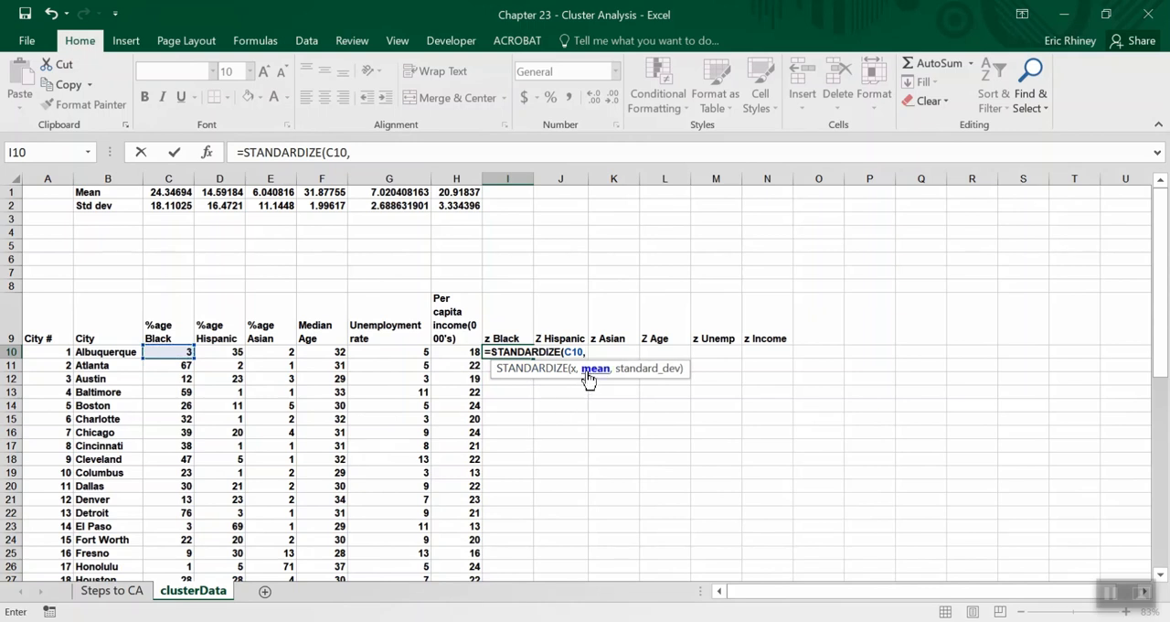
Complete the I10 formula with the row-locked mean C$1 and standard deviation C$2, giving =STANDARDIZE(C10,C$1,C$2).
click(169, 191)
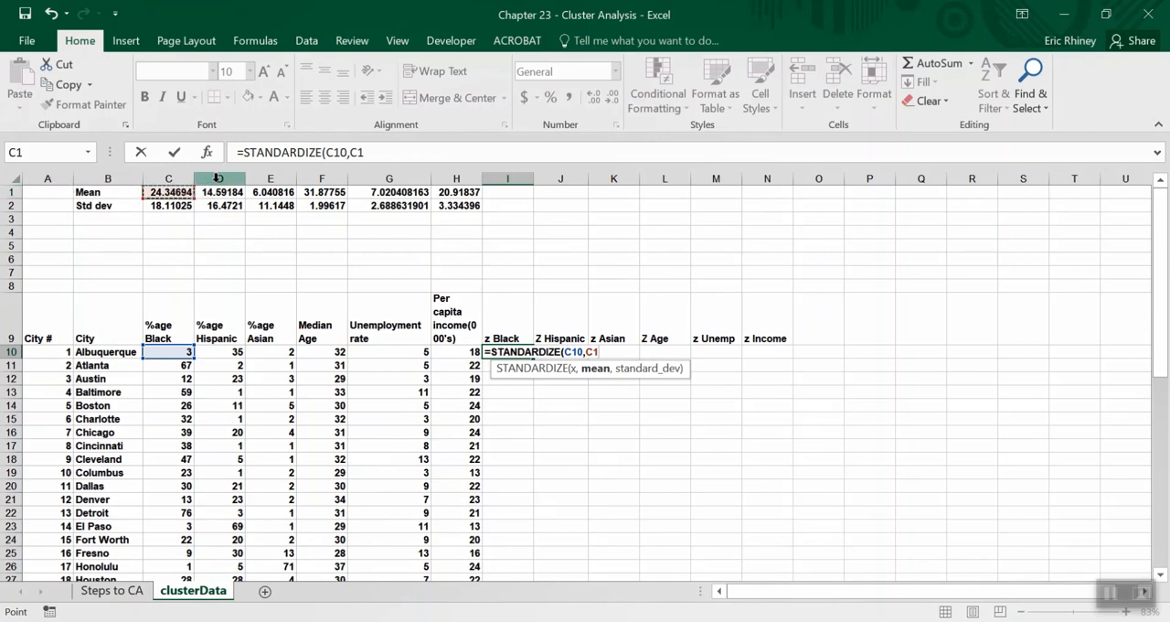
click(353, 152)
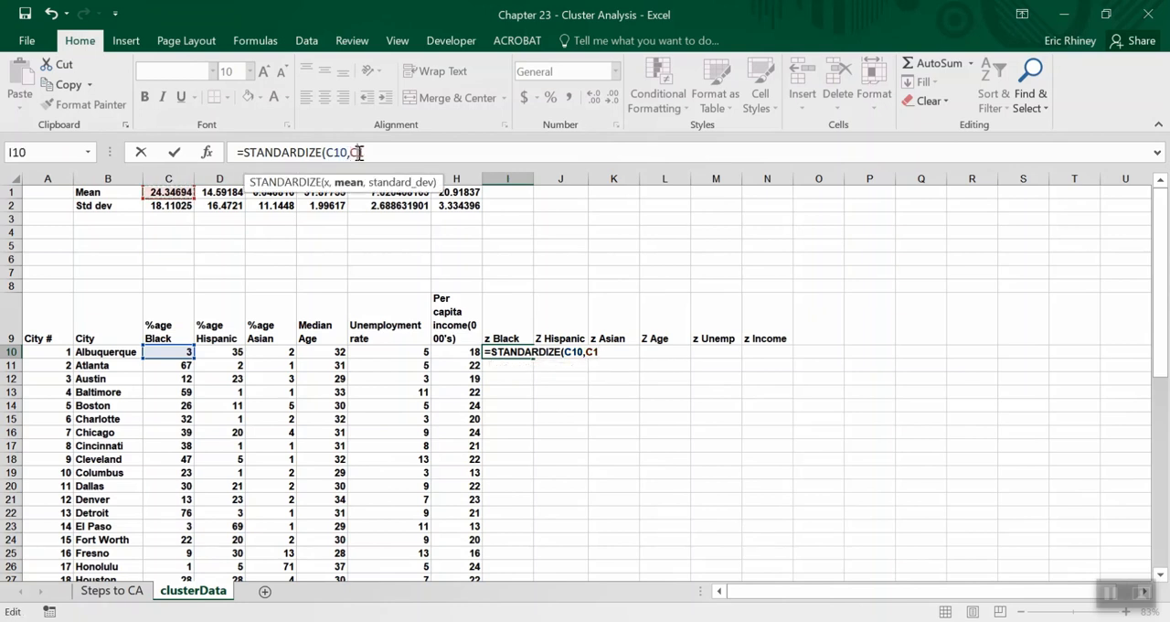
text($1)
text(,)
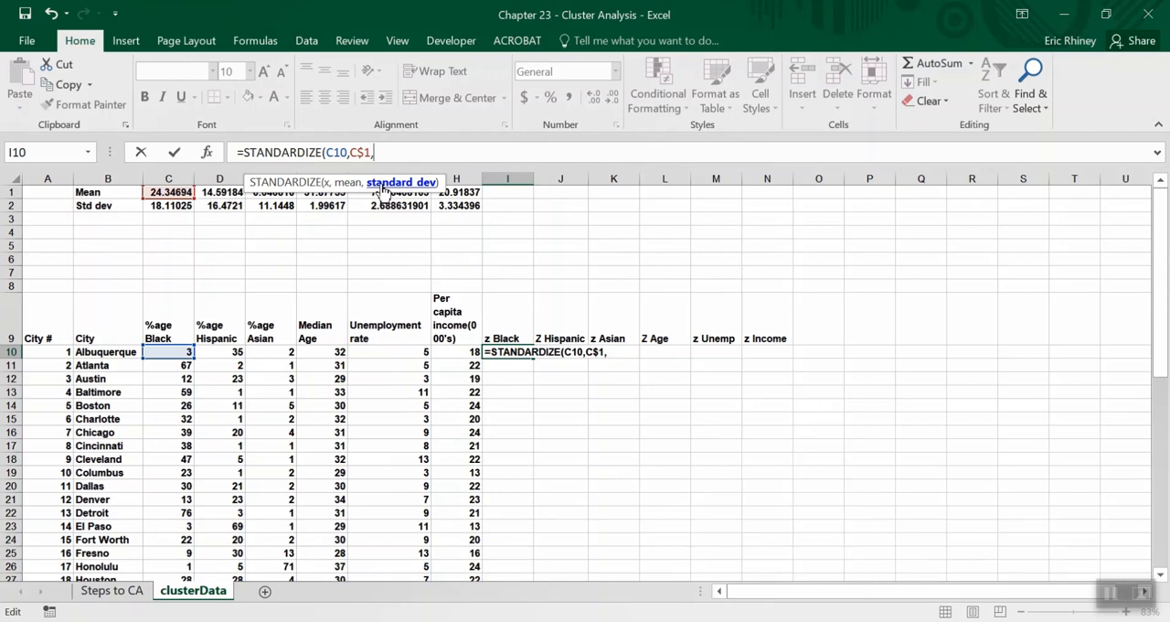
click(157, 203)
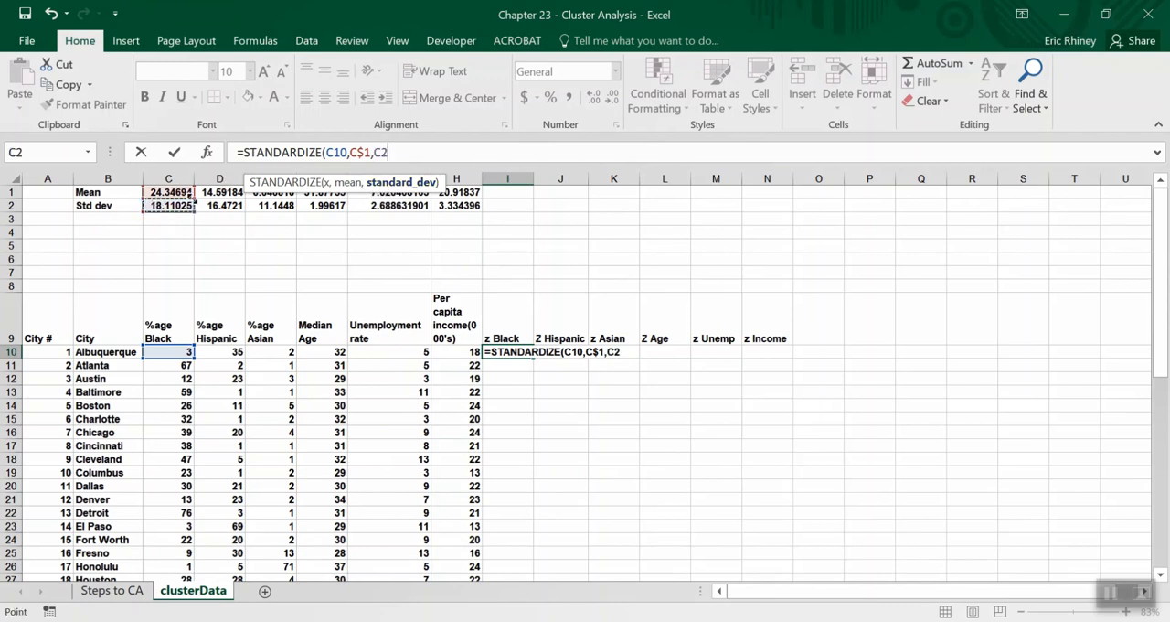
click(379, 155)
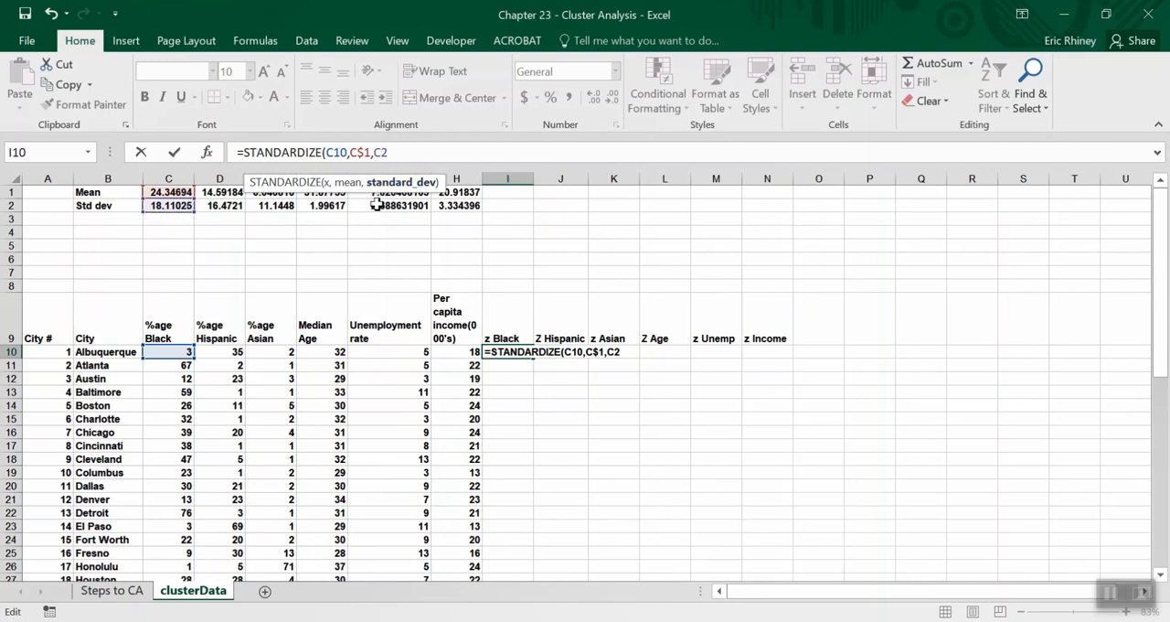
text($2)
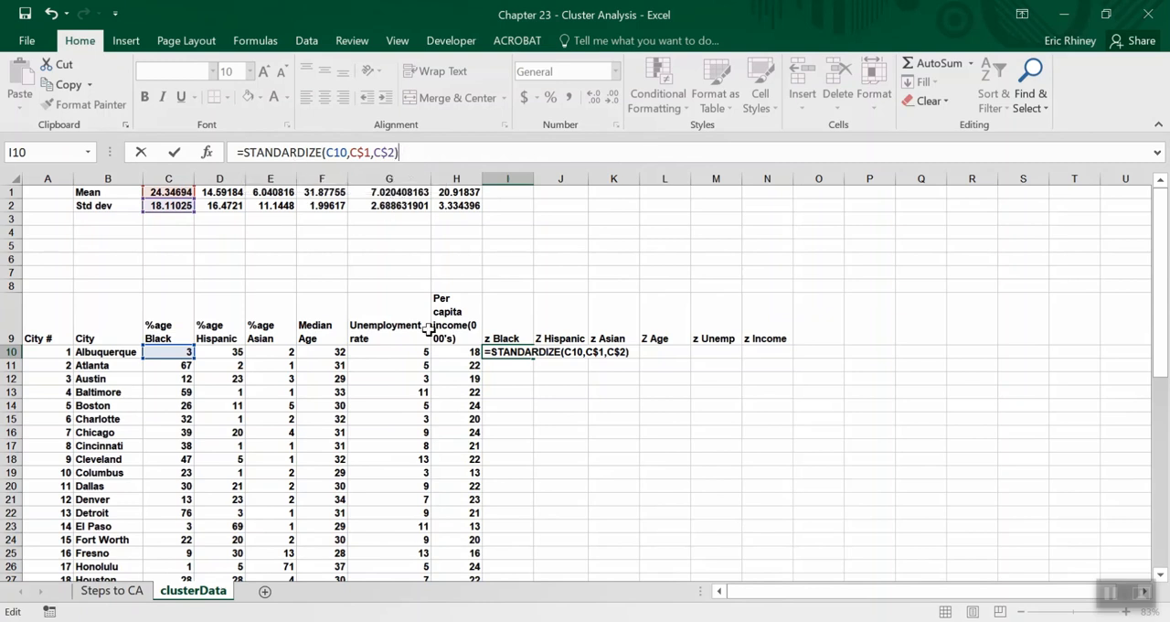
key(Return)
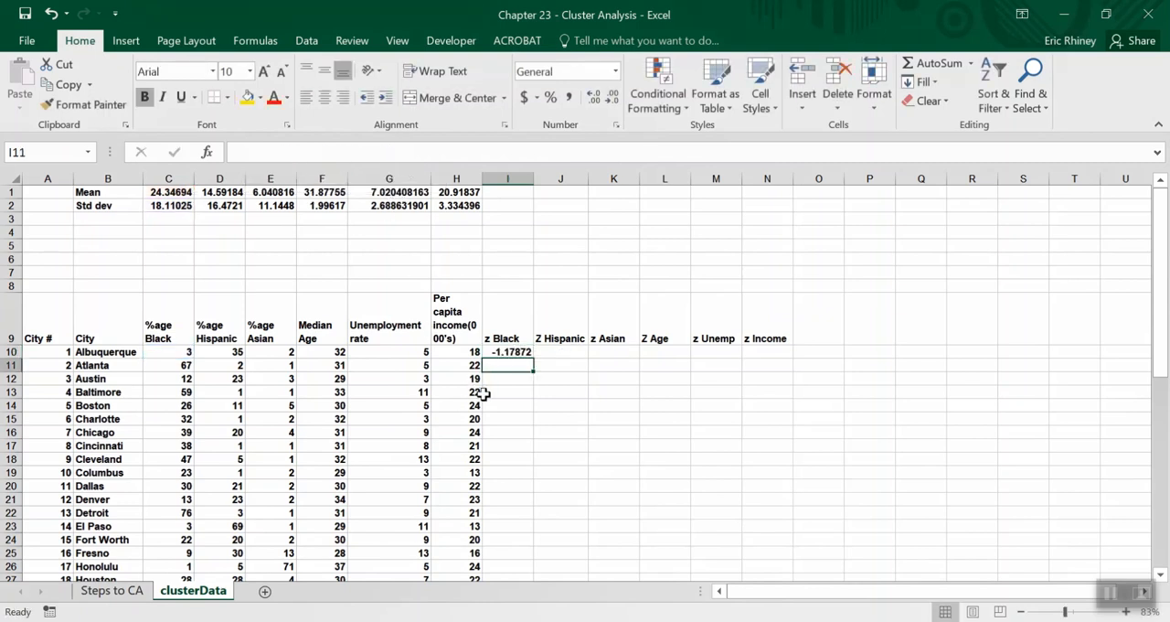
Fill the z Black formula from I10 down to I58 for all cities.
click(504, 348)
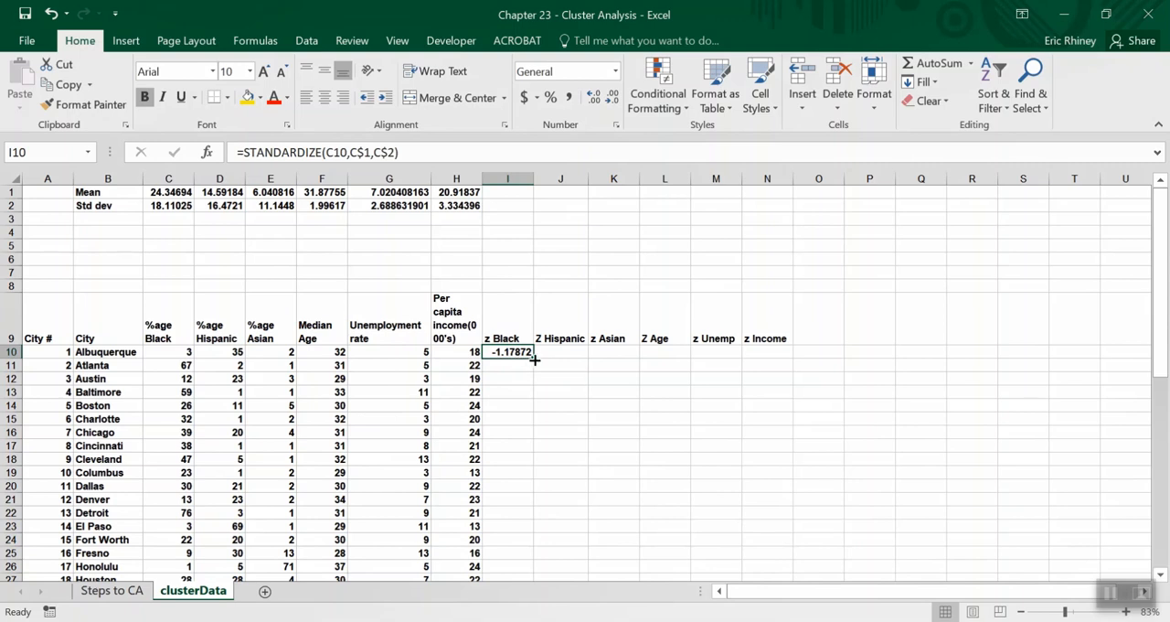
drag(535, 361, 502, 541)
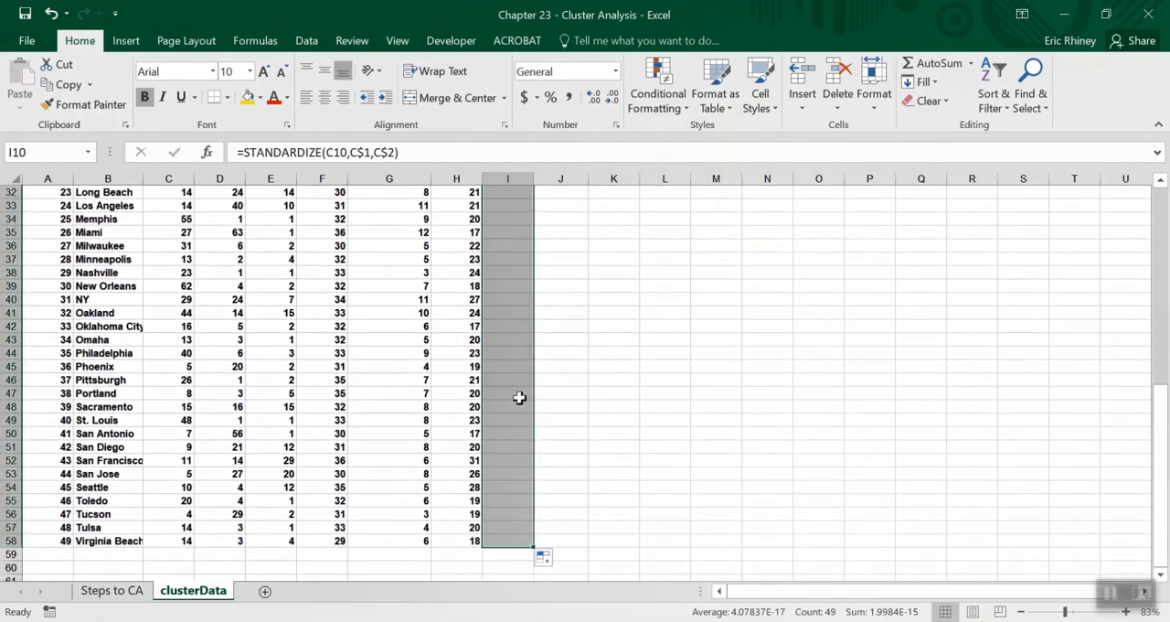
scroll(527, 335, up, 10)
scroll(526, 335, right, 1)
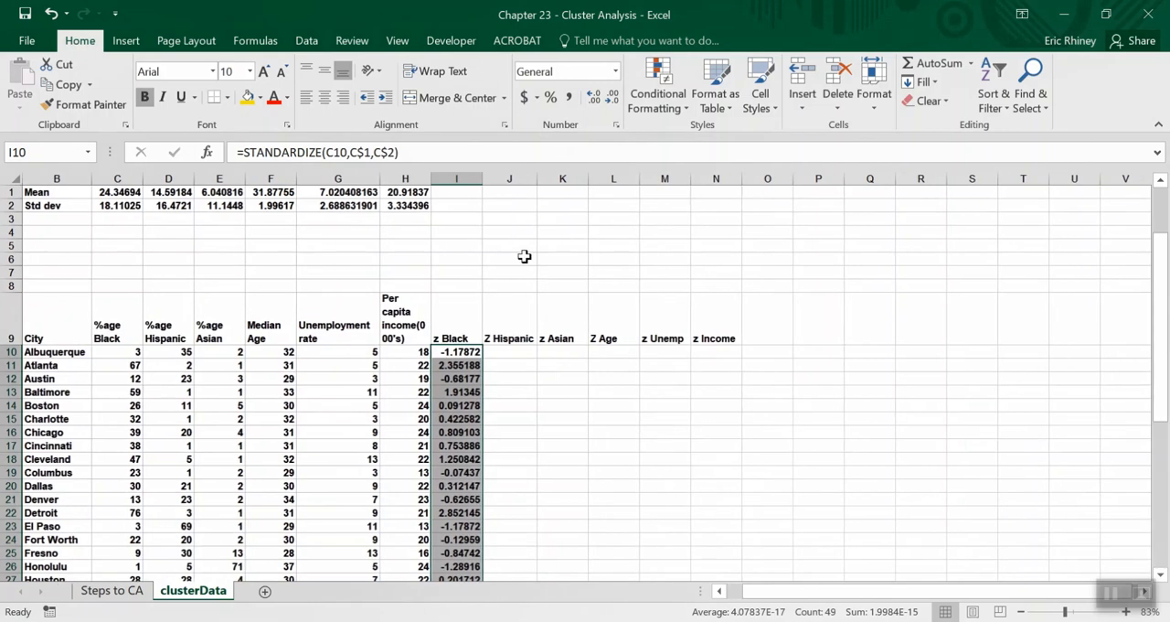
mouse_move(510, 2)
click(473, 26)
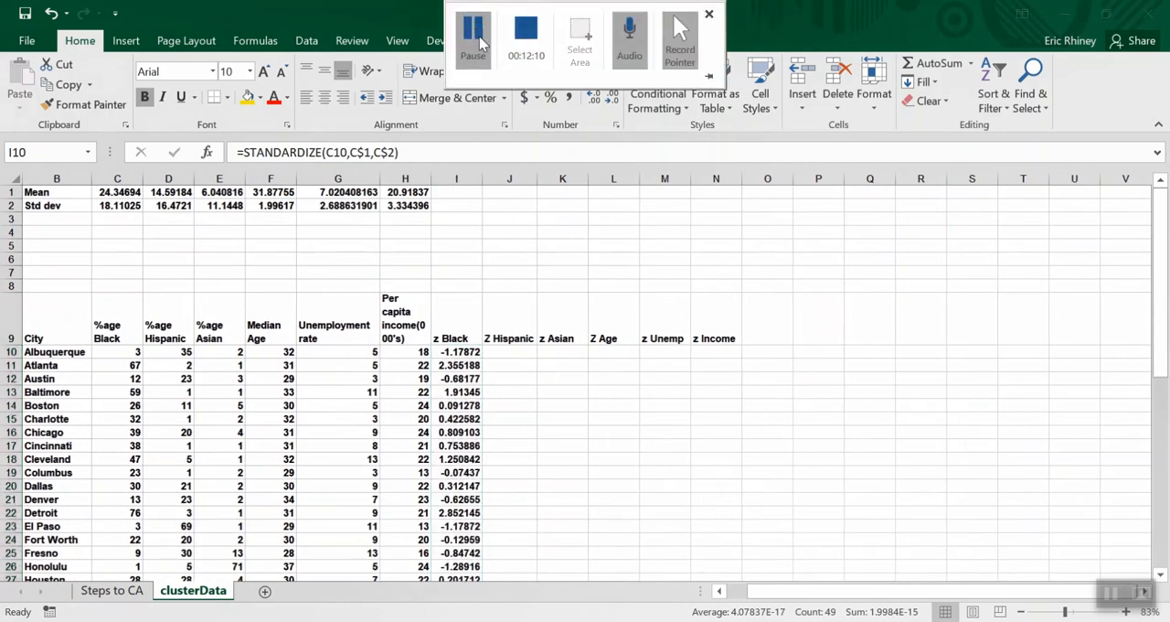
click(463, 359)
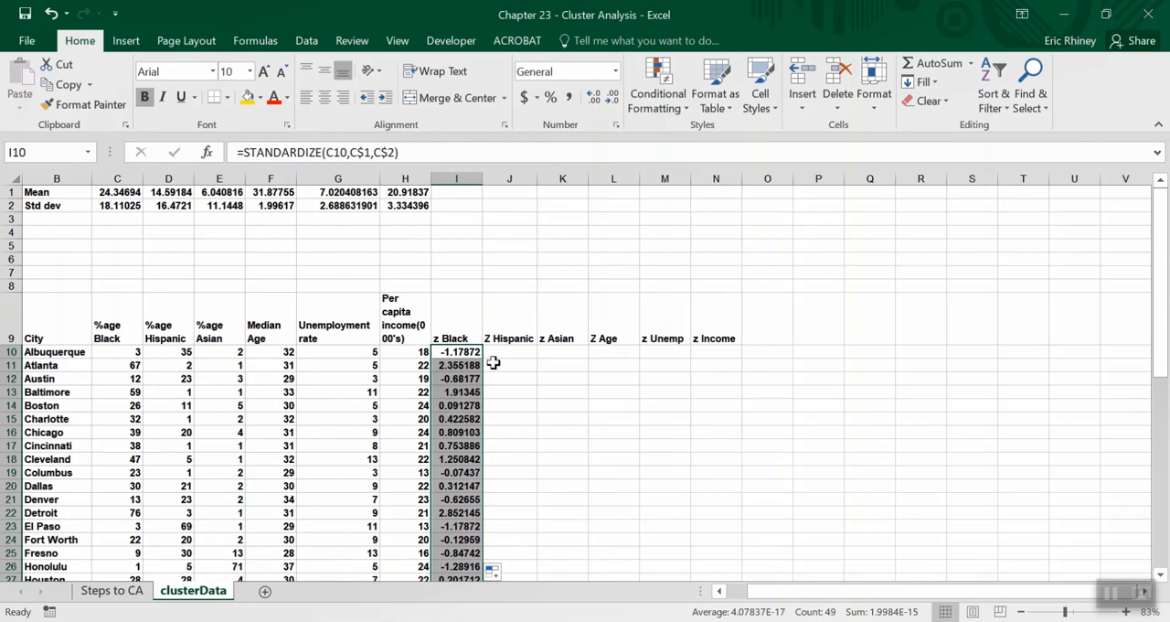
Copy the z Black formulas in I10:I58 across to the Z Hispanic through z Income columns, J to N.
click(466, 353)
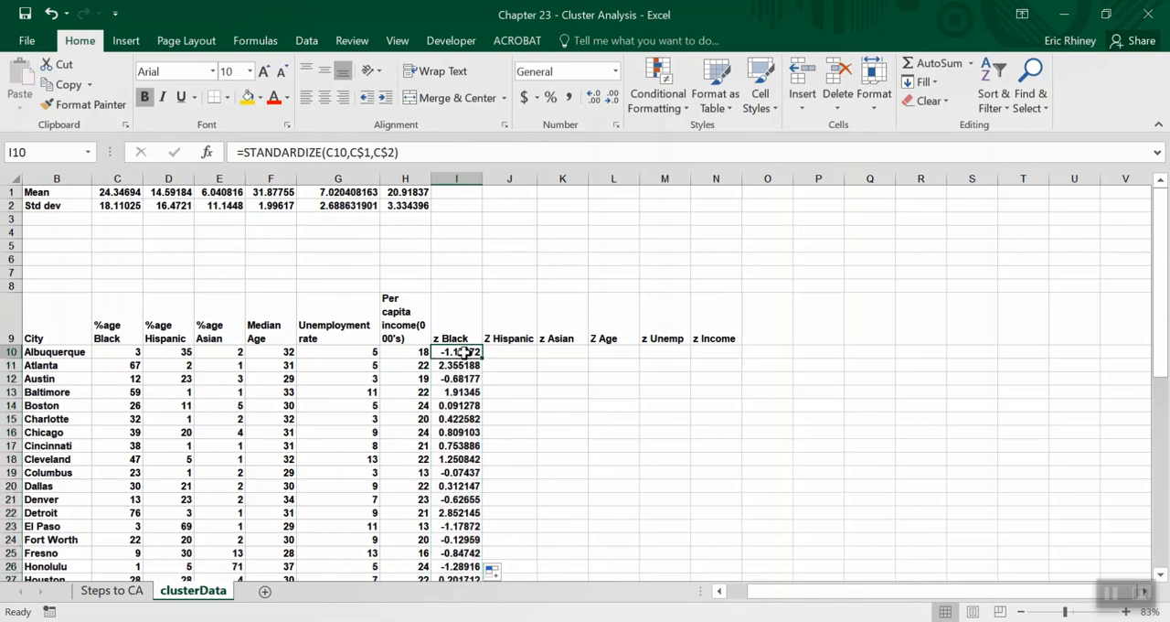
key(ctrl+shift+Down)
key(ctrl+c)
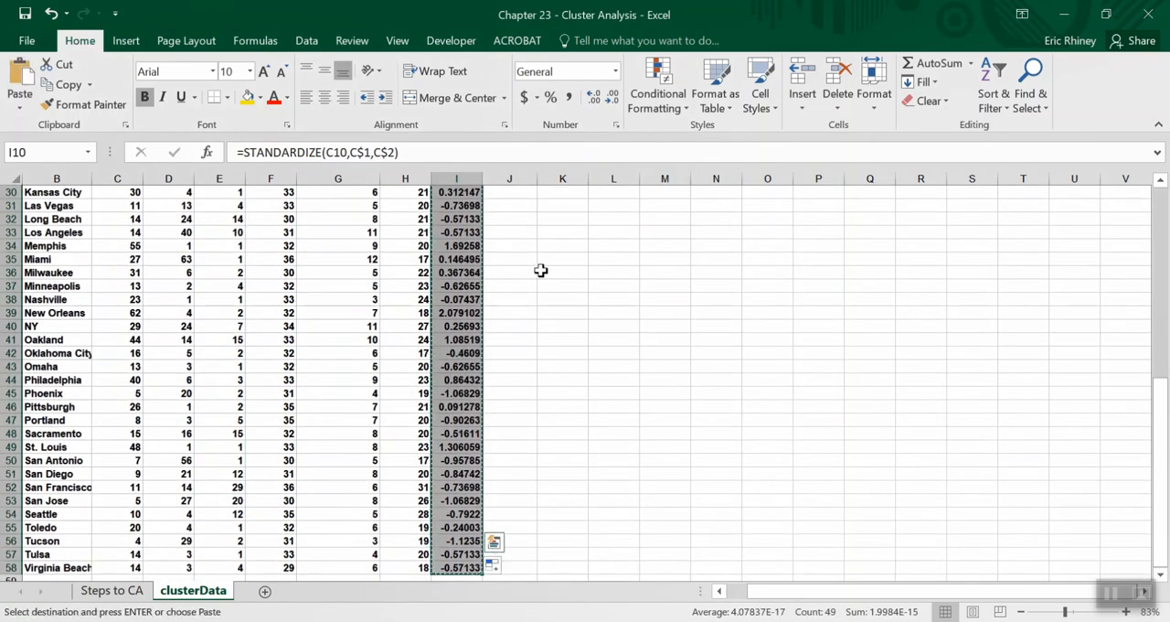
scroll(544, 269, up, 10)
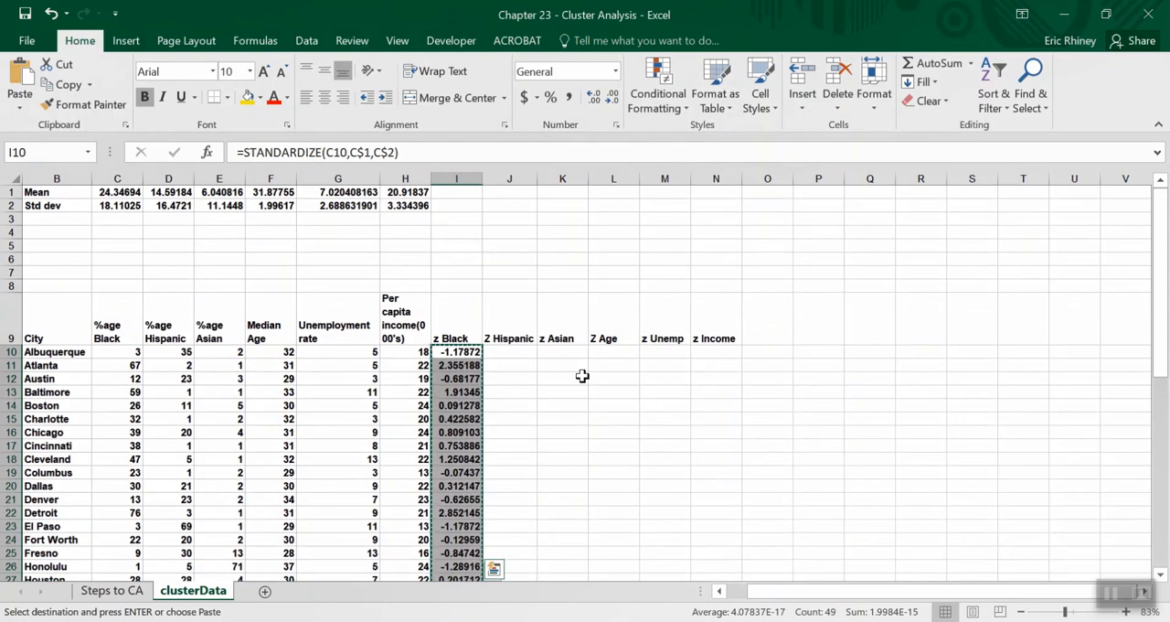
key(Up)
key(Down)
key(Right)
key(shift+Right)
key(shift+Right)
key(shift+Right)
key(shift+Right)
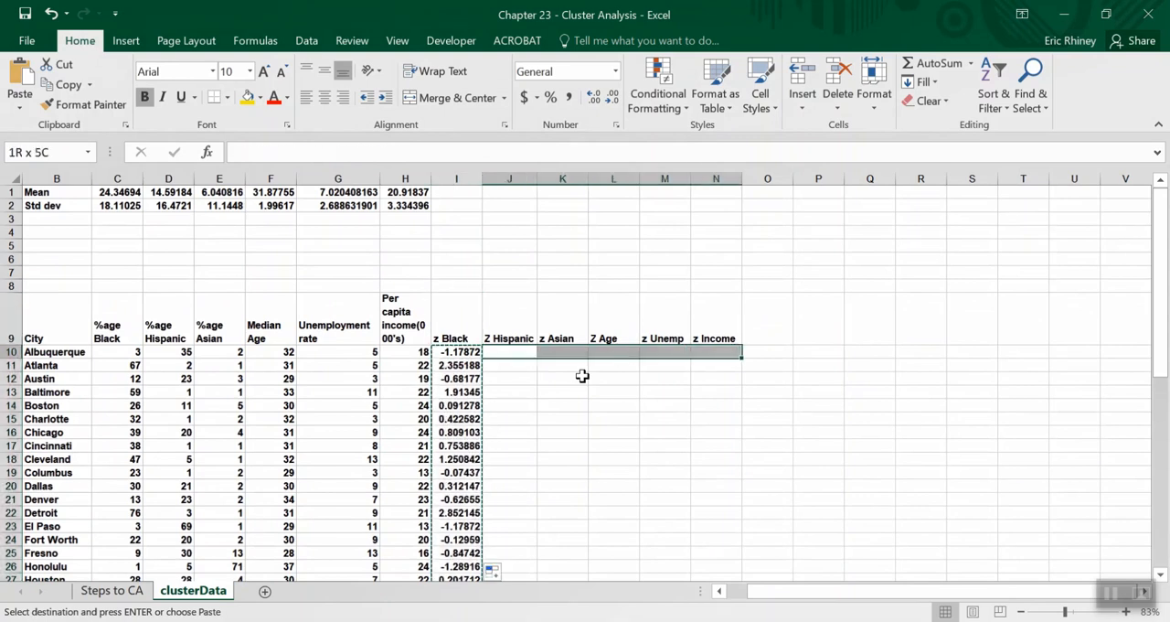
key(ctrl+v)
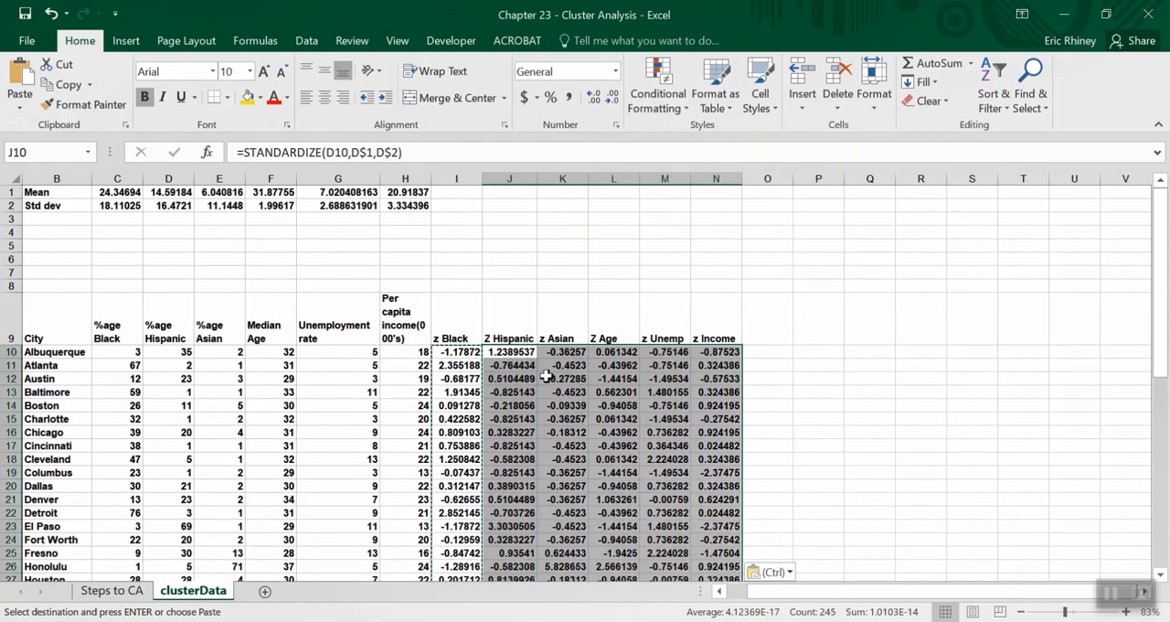
Check the cell references of the copied STANDARDIZE formulas in the Z Hispanic column at J10 and J15.
click(492, 355)
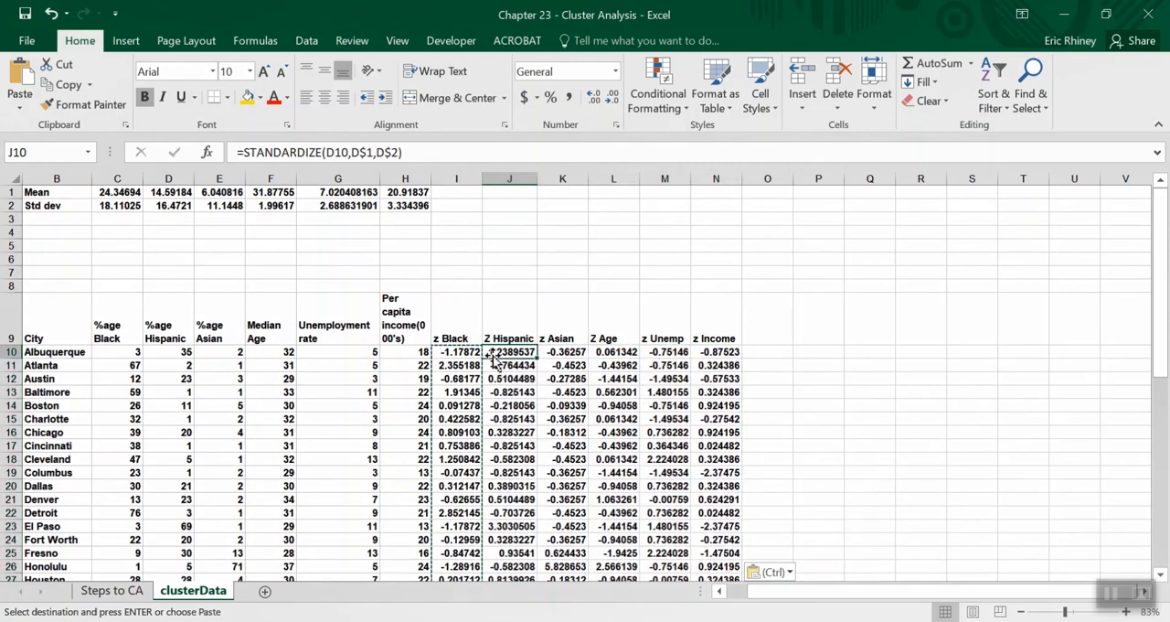
click(433, 152)
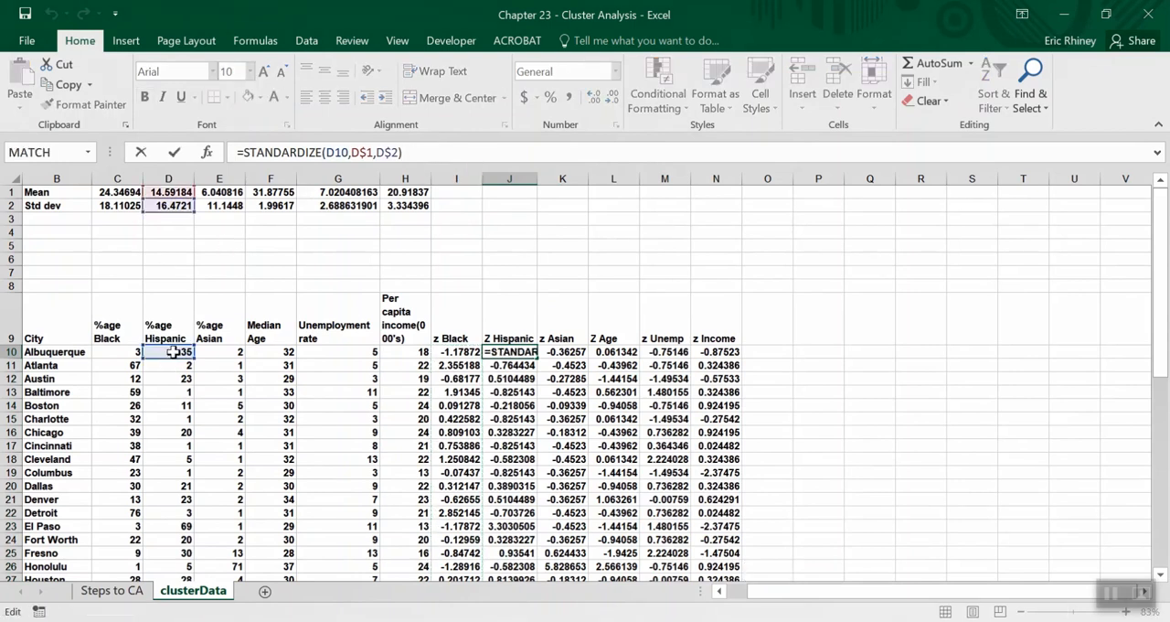
scroll(176, 239, down, 1)
scroll(175, 238, up, 1)
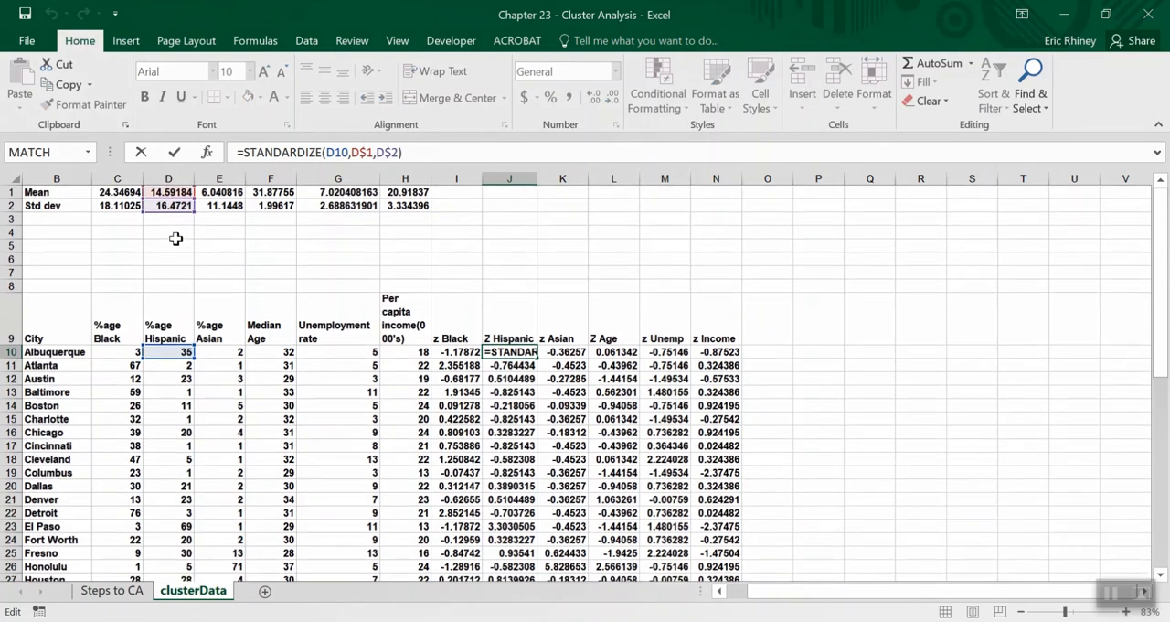
key(Return)
click(512, 419)
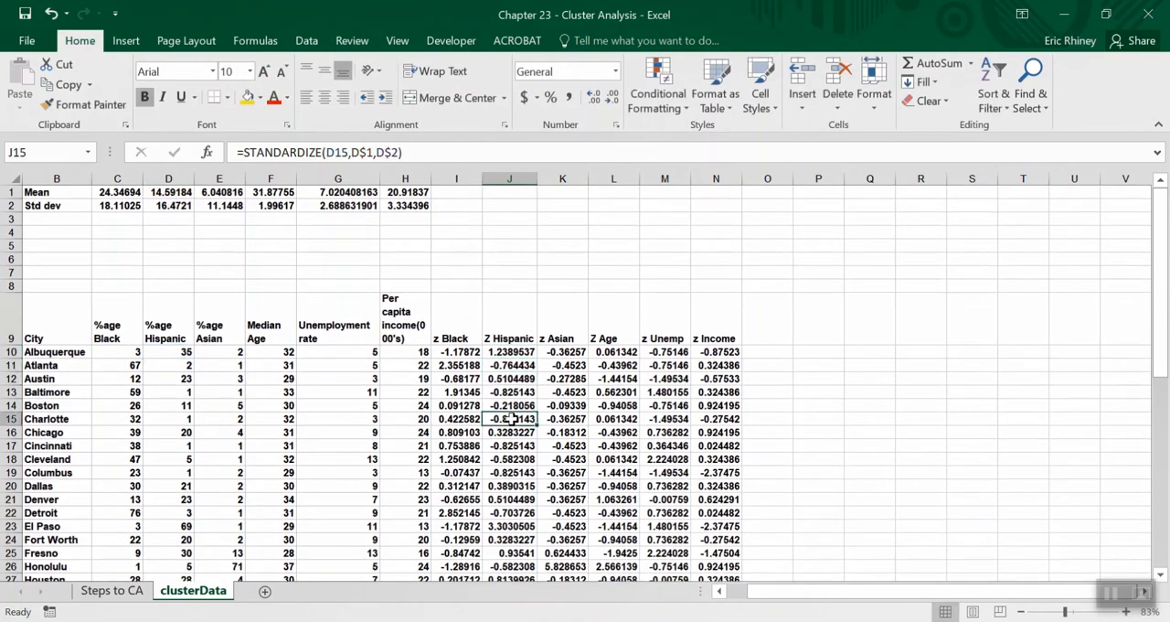
Check the cell references of the copied STANDARDIZE formulas at J15, L13, M23 and N12.
click(442, 152)
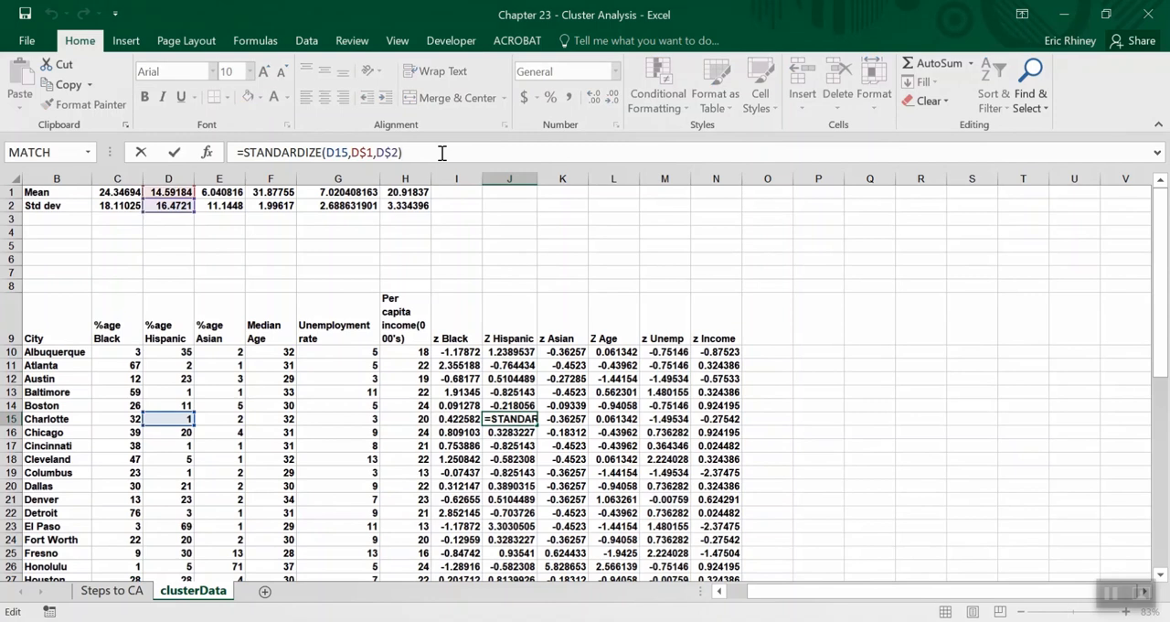
key(Return)
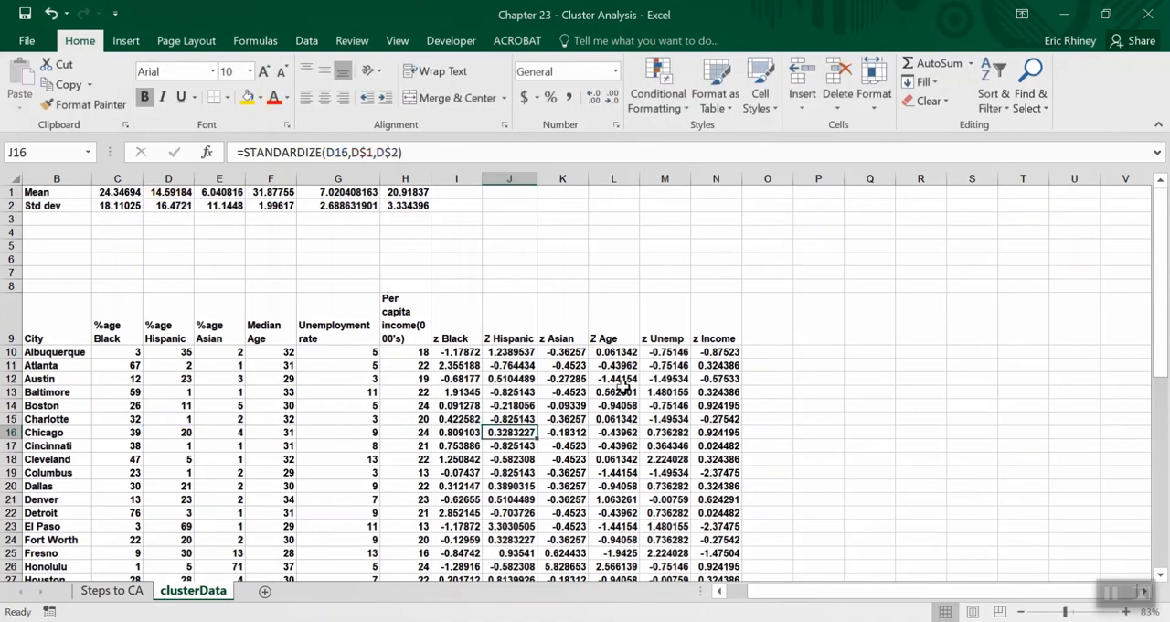
click(620, 392)
click(458, 148)
key(Return)
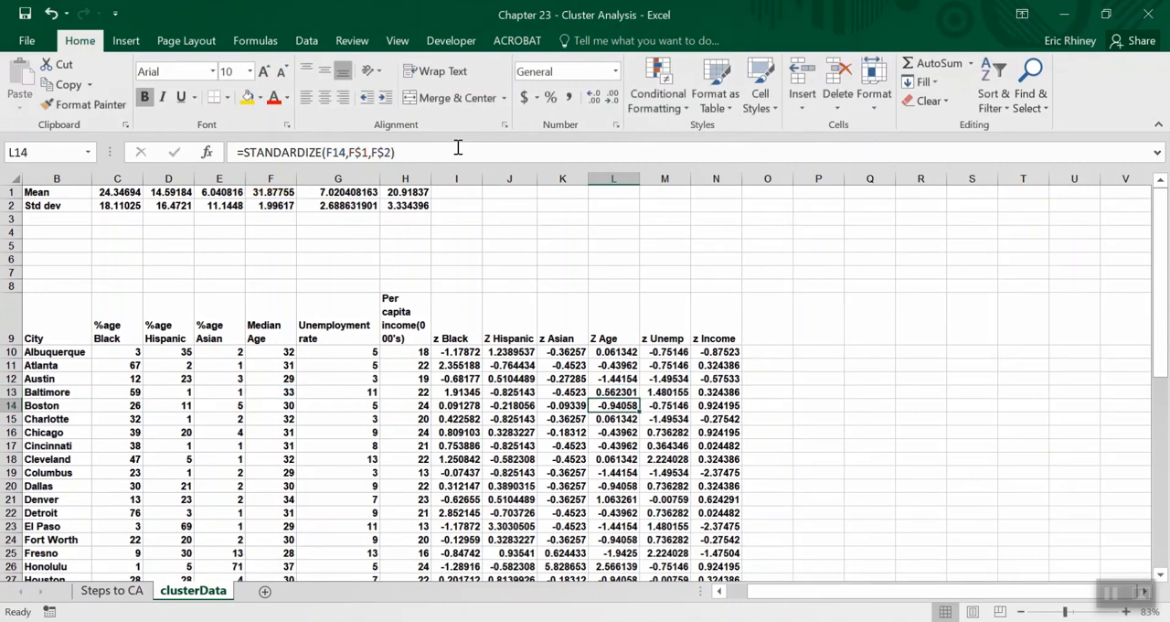
click(676, 526)
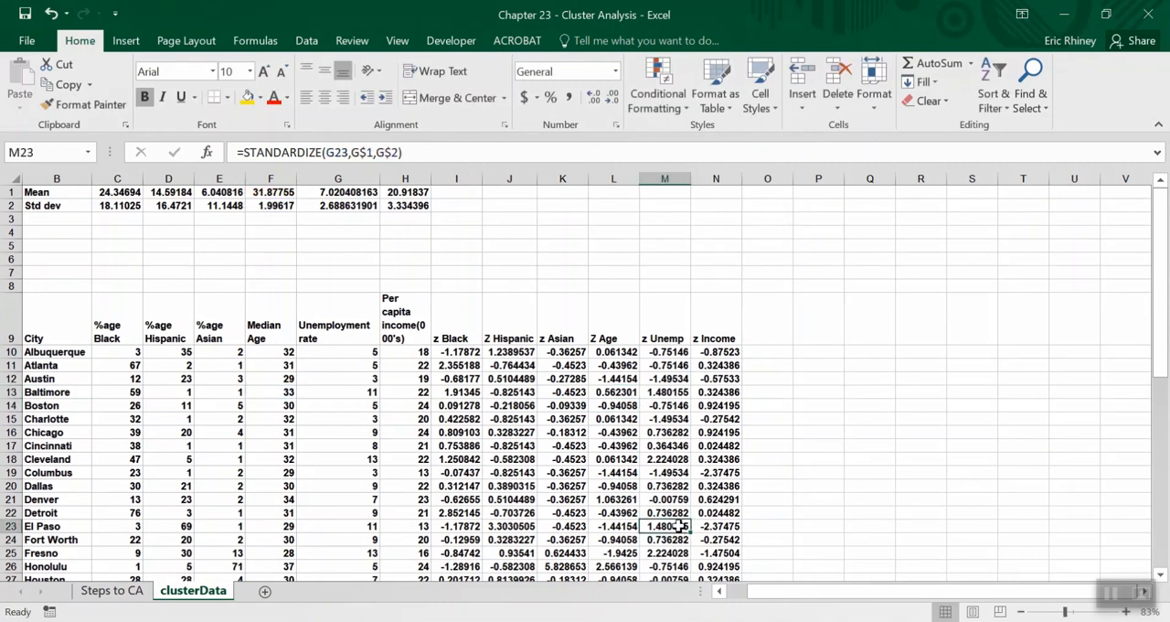
click(457, 153)
key(Return)
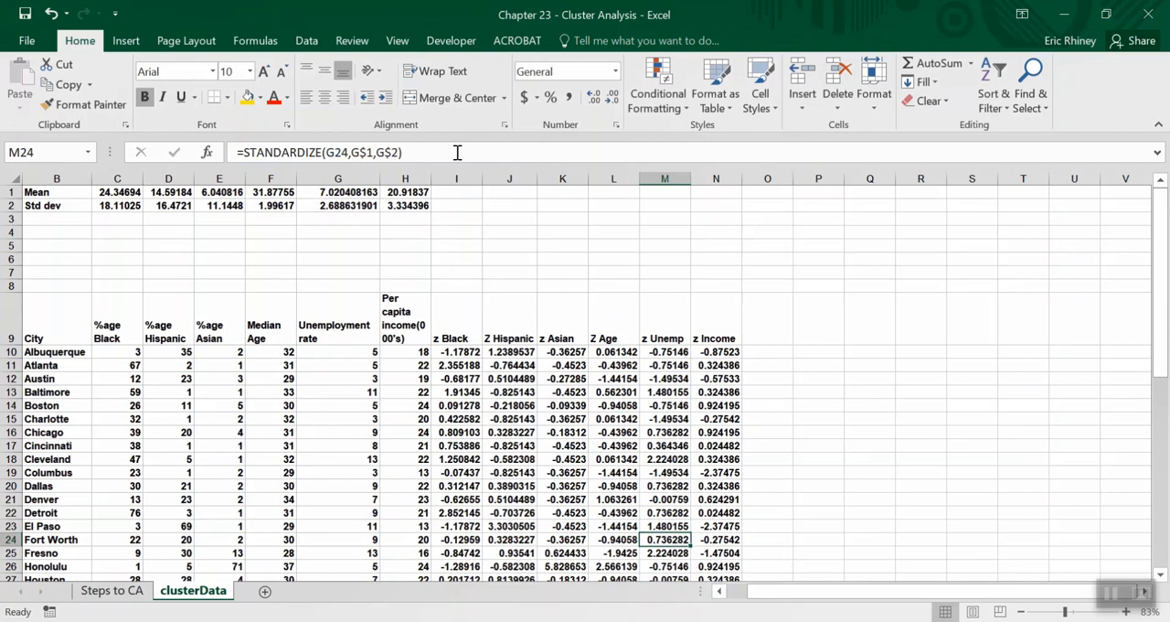
click(729, 377)
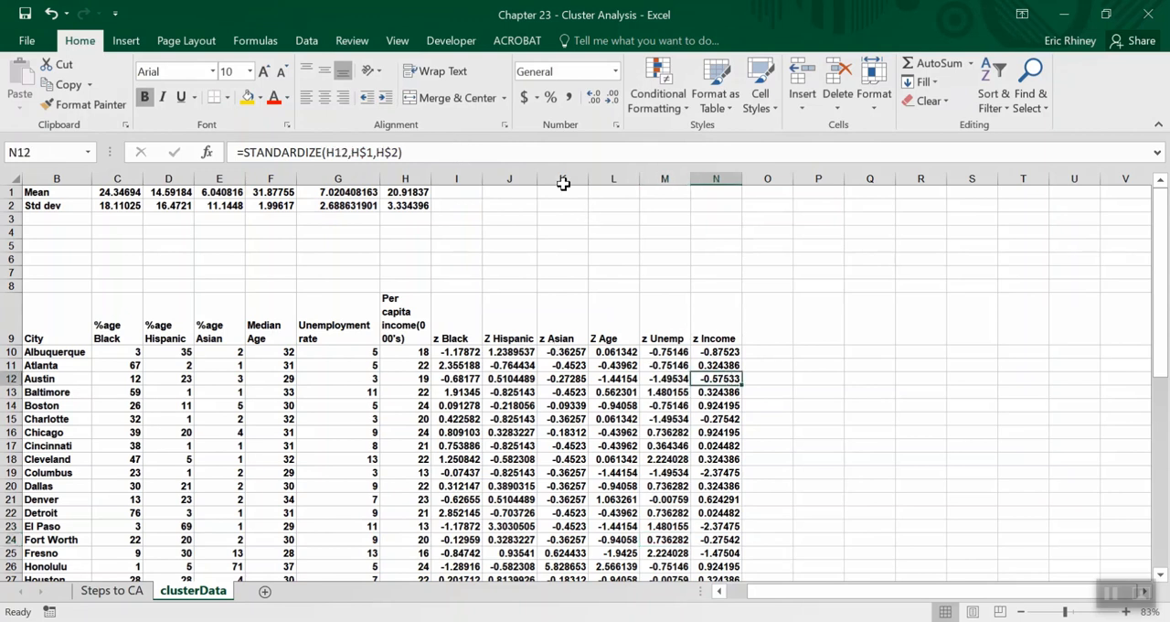
click(553, 153)
key(Return)
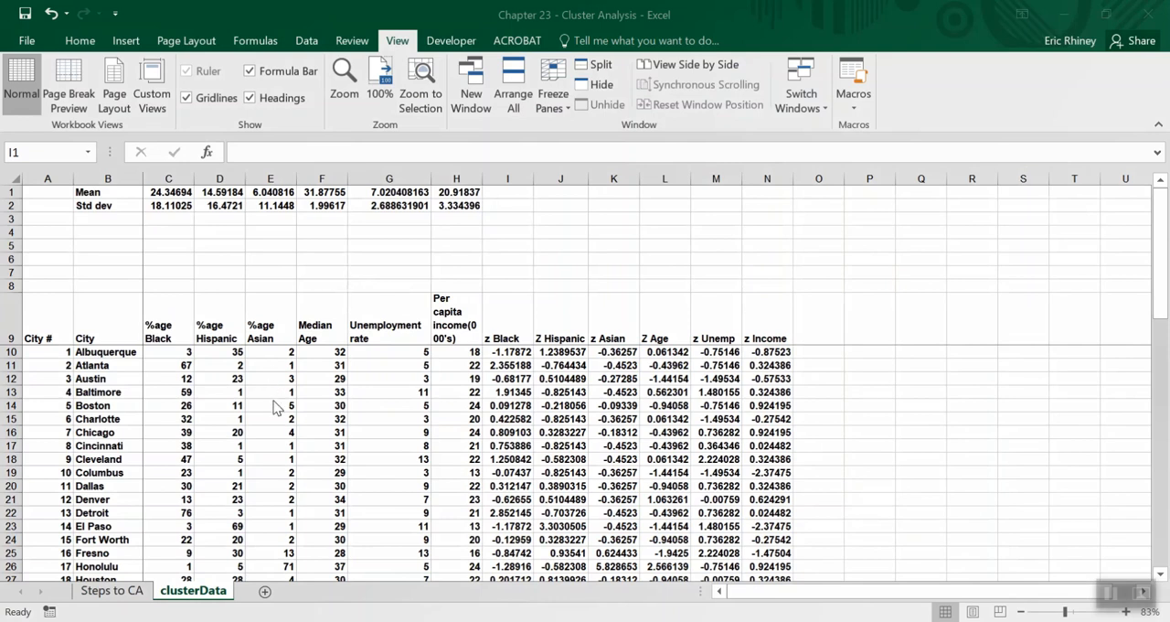
Read the Steps to CA sheet's cluster analysis instructions, focusing on step 4's starting centroids, the z-score lookup table and the column number note.
click(125, 592)
click(126, 592)
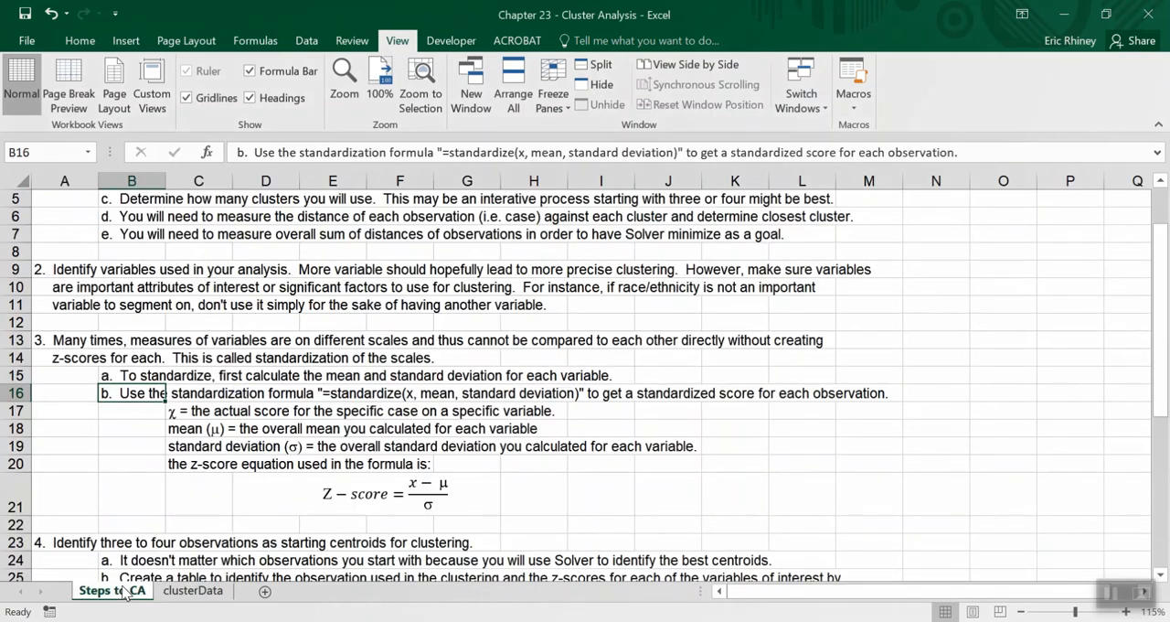
ctrl+scroll(206, 446, up, 2)
scroll(207, 447, down, 1)
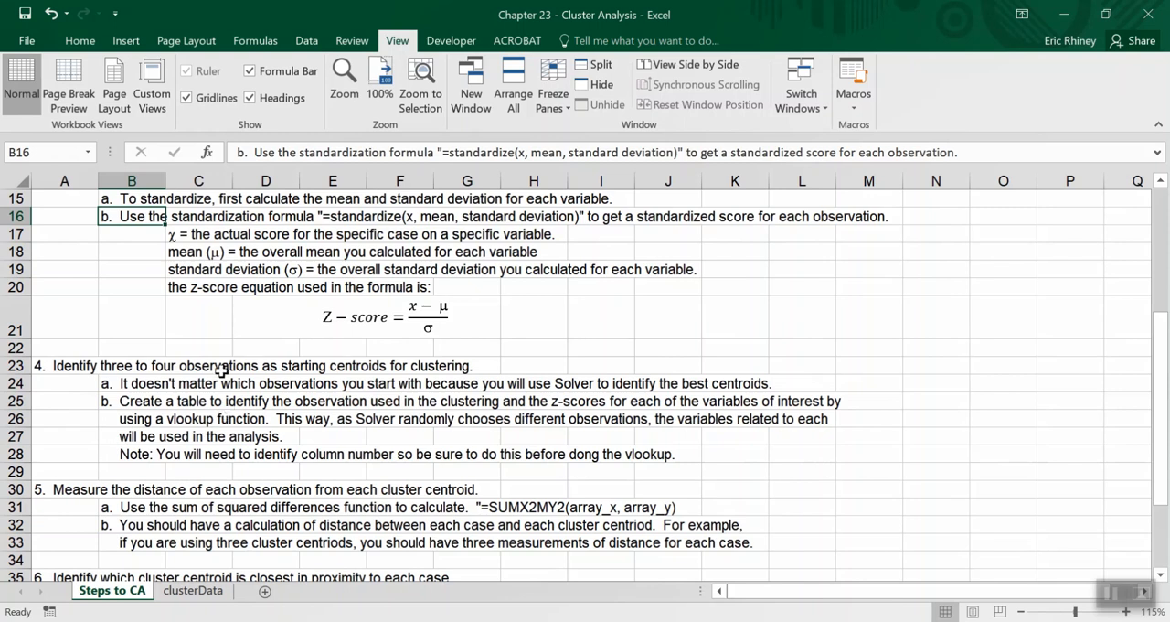
scroll(221, 371, up, 1)
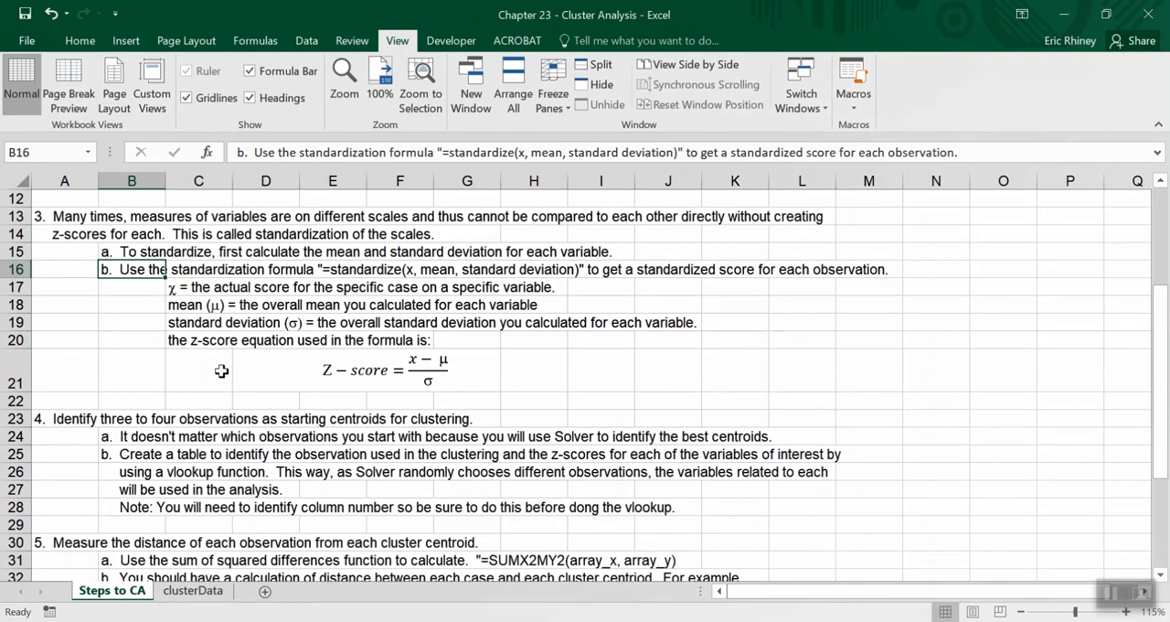
click(219, 592)
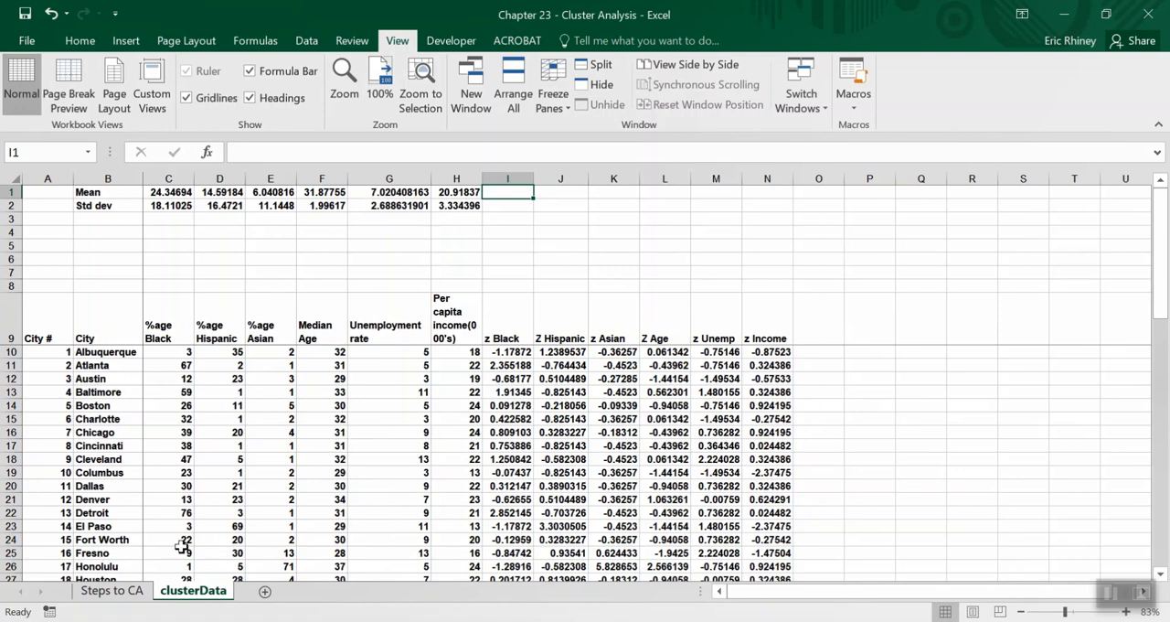
click(111, 590)
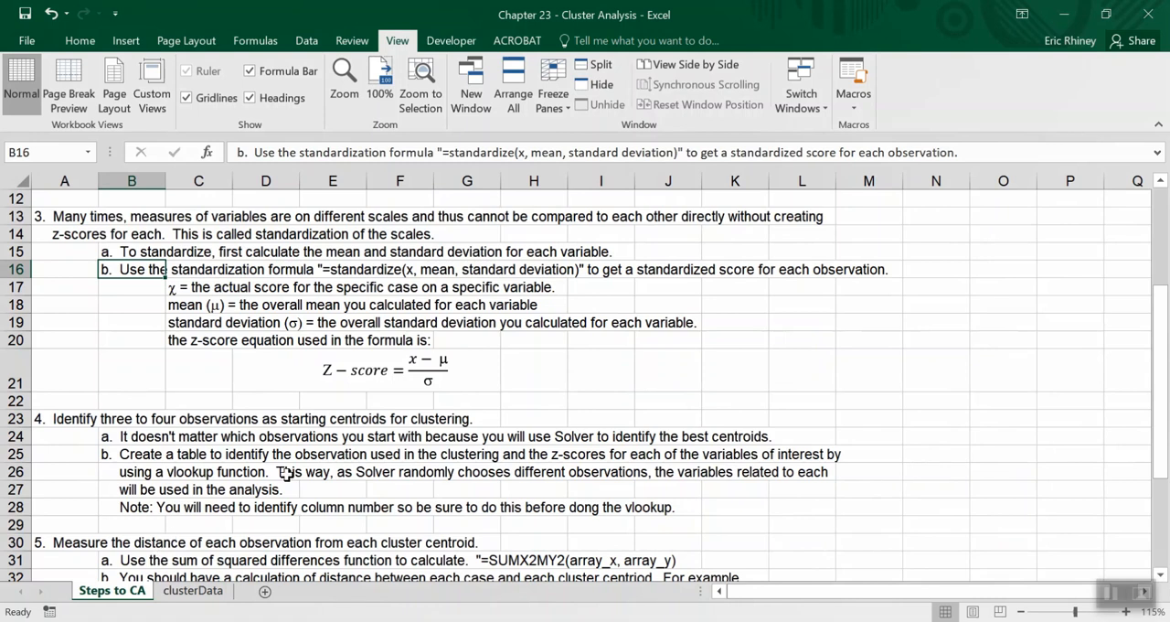
scroll(386, 330, up, 4)
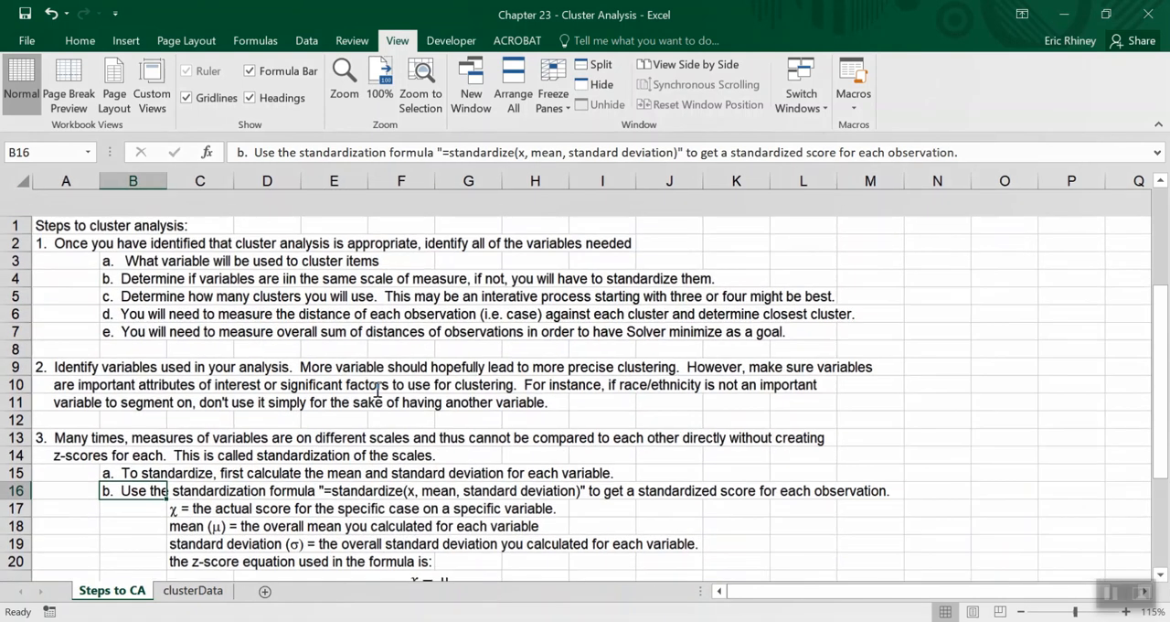
scroll(487, 444, down, 5)
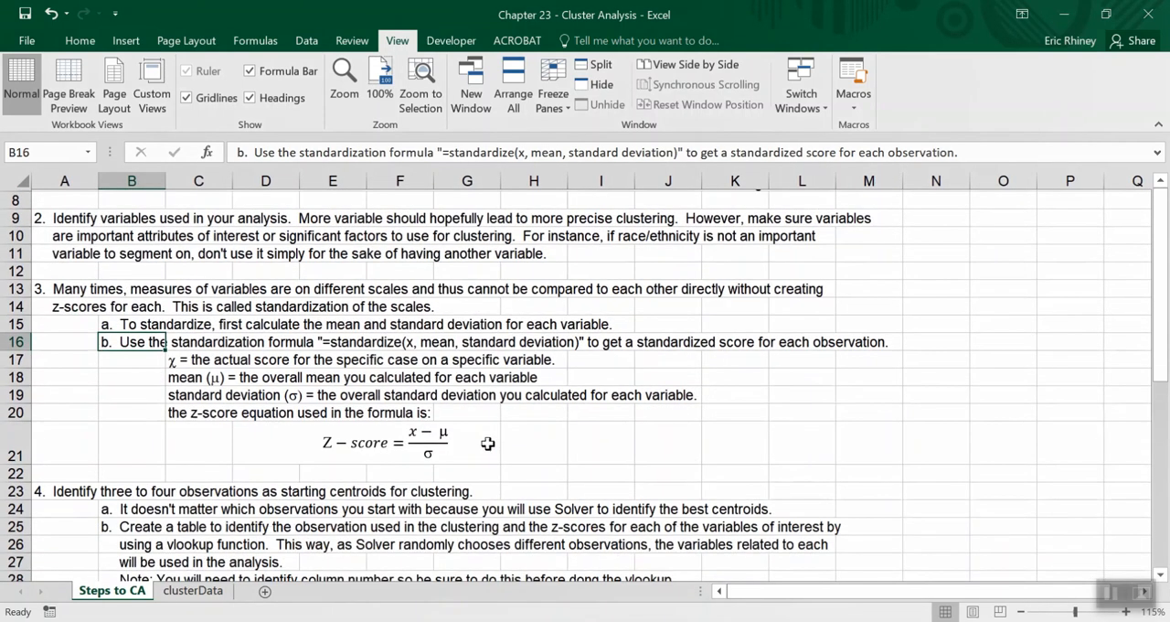
scroll(488, 443, down, 2)
scroll(487, 444, up, 3)
scroll(487, 443, up, 5)
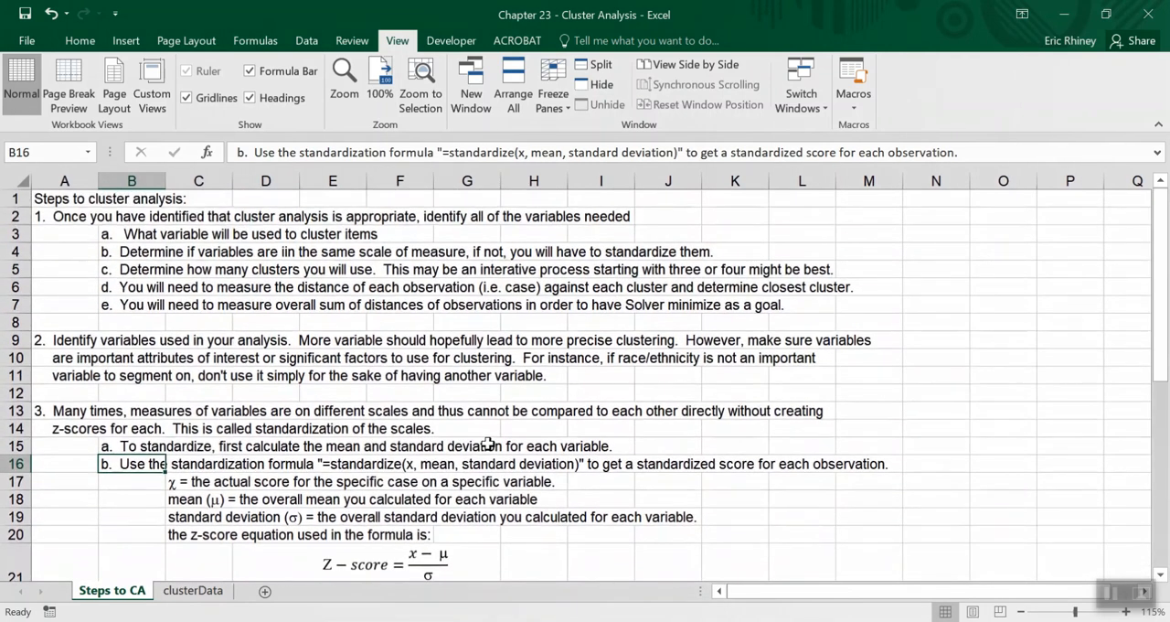
scroll(239, 481, down, 1)
scroll(240, 481, up, 1)
scroll(240, 481, down, 7)
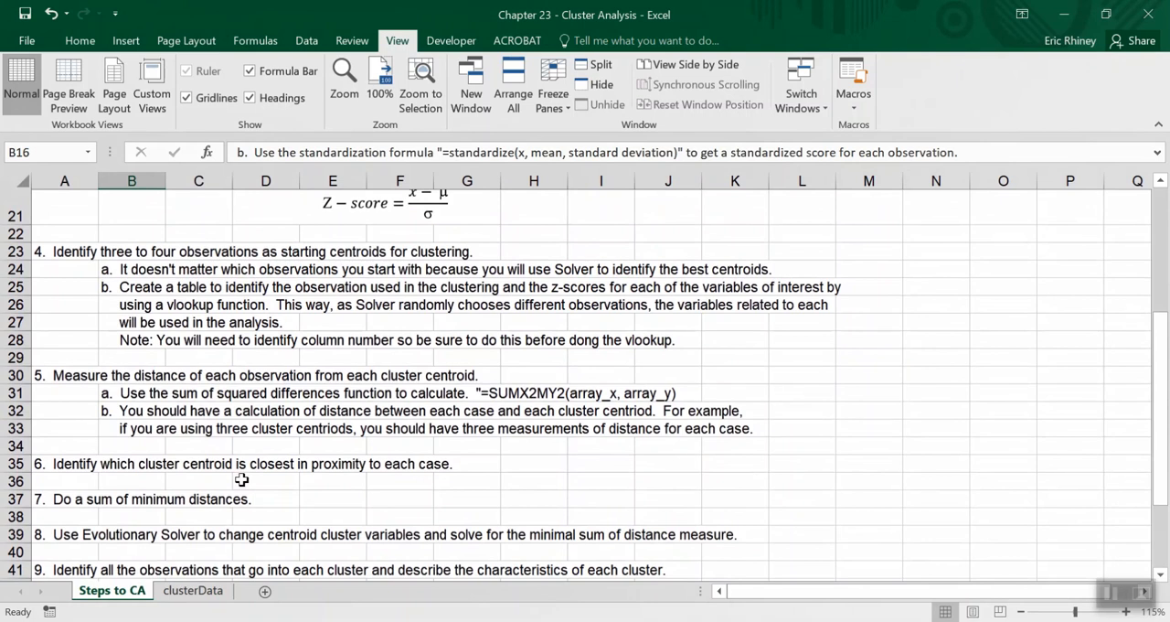
scroll(239, 481, down, 2)
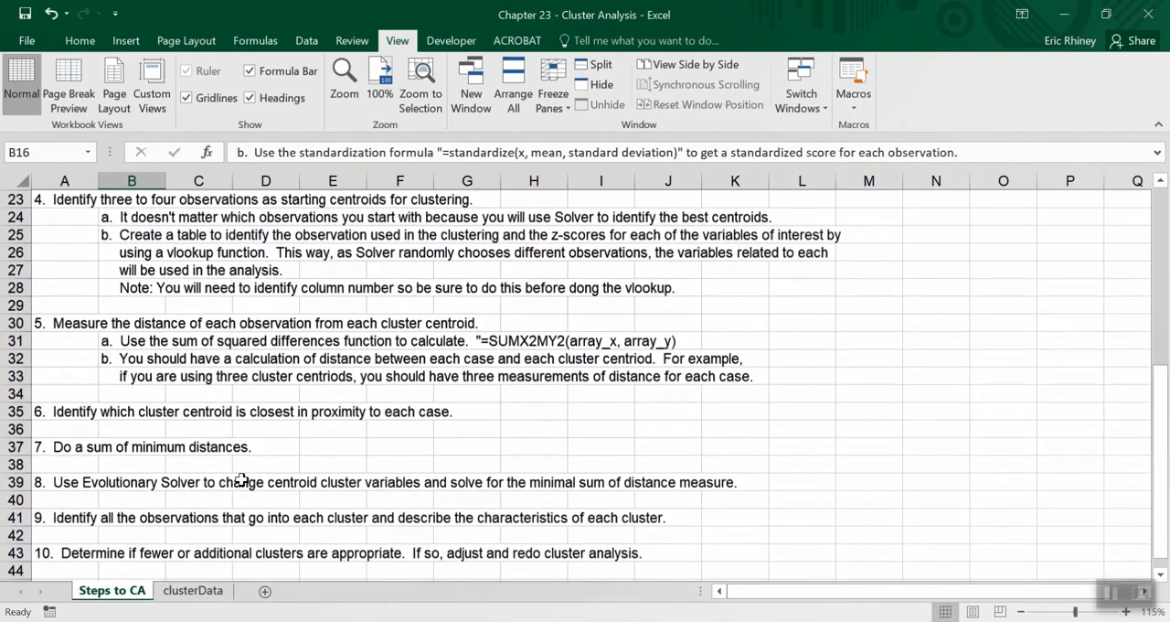
scroll(240, 479, up, 2)
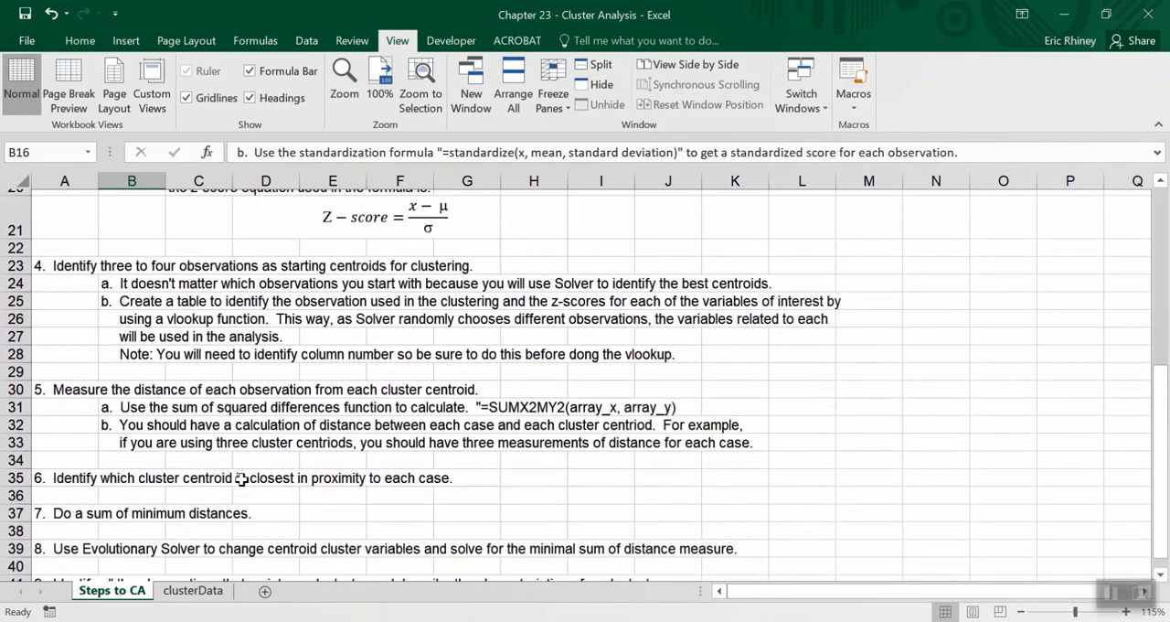
click(137, 364)
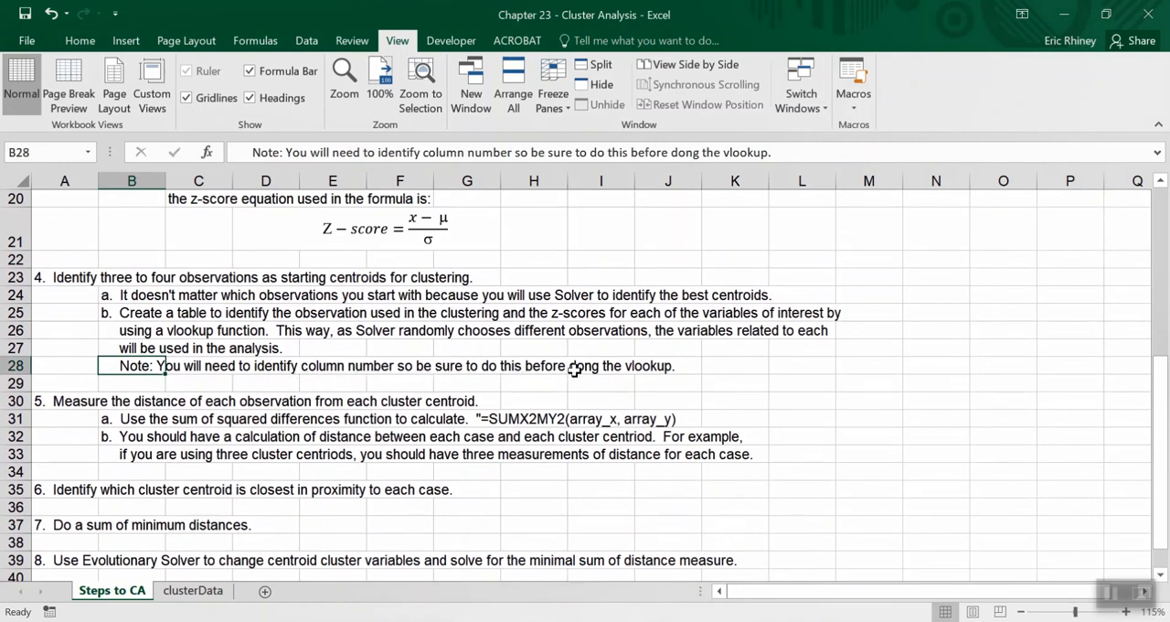
scroll(169, 310, up, 2)
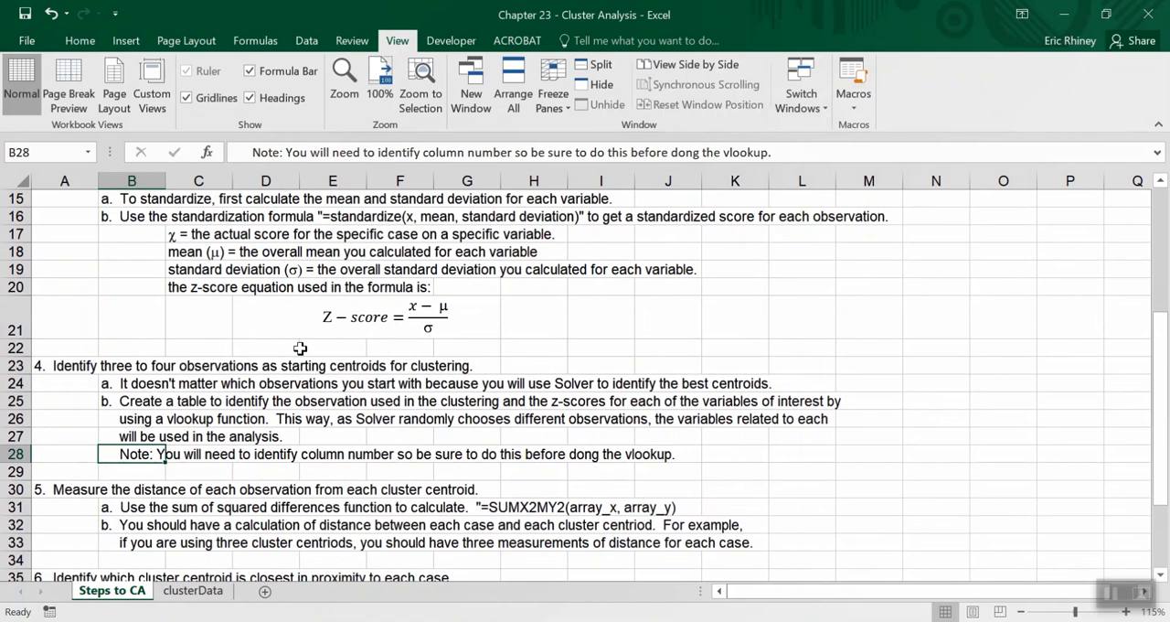
scroll(299, 348, up, 4)
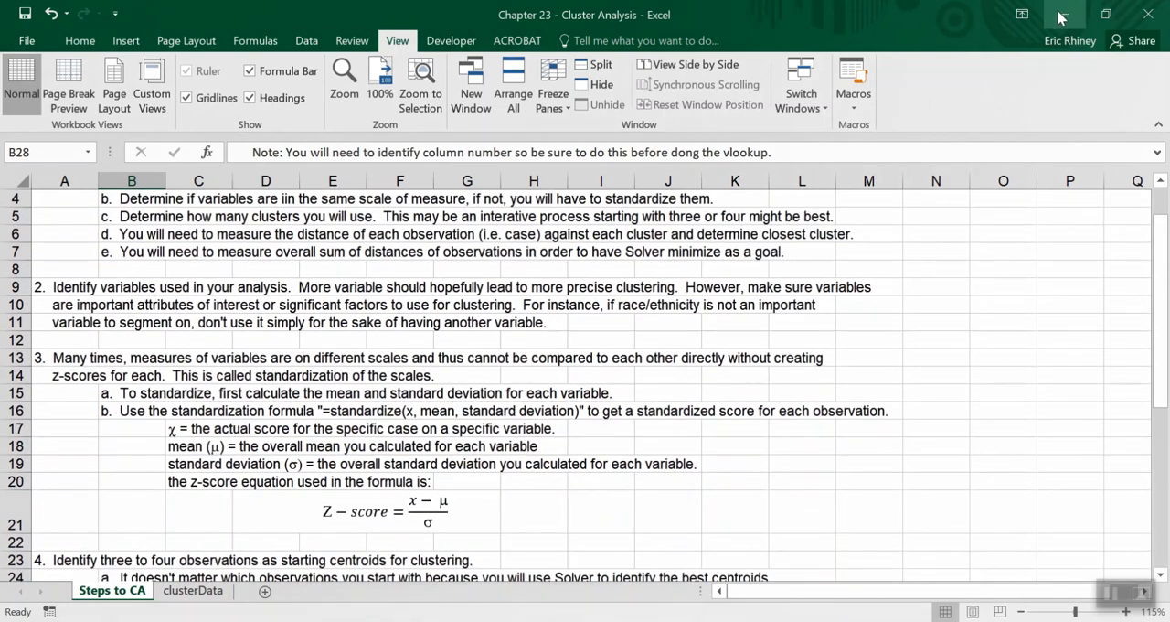
On the clusterData sheet, enter the labels Column in H3 and Cluster in H4 for the centroid table.
click(190, 592)
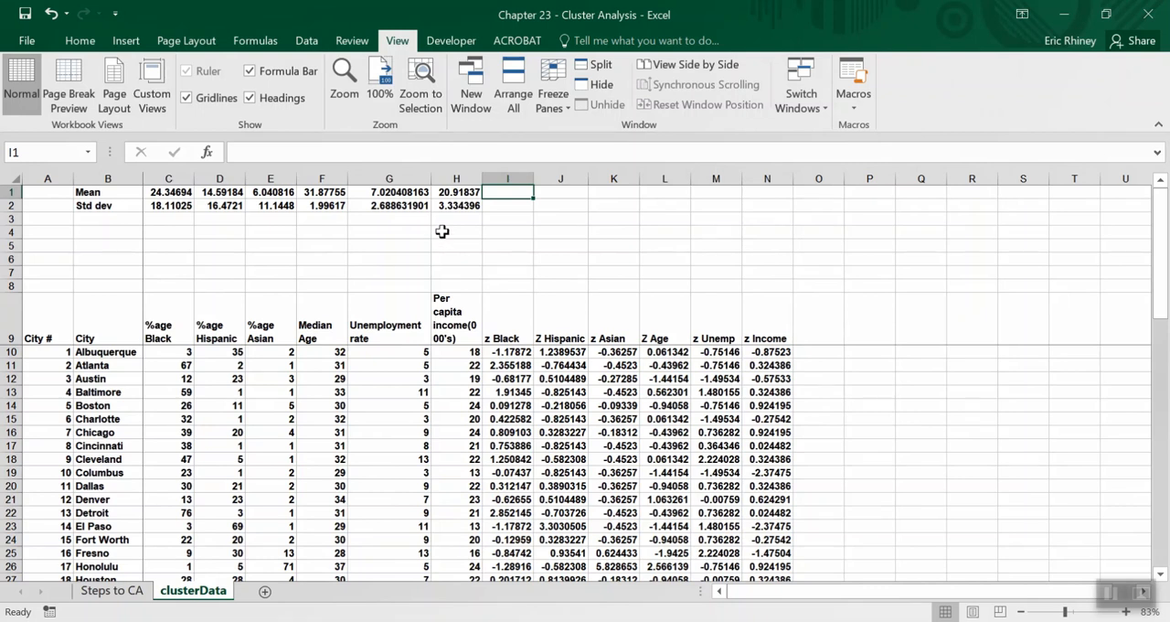
click(441, 231)
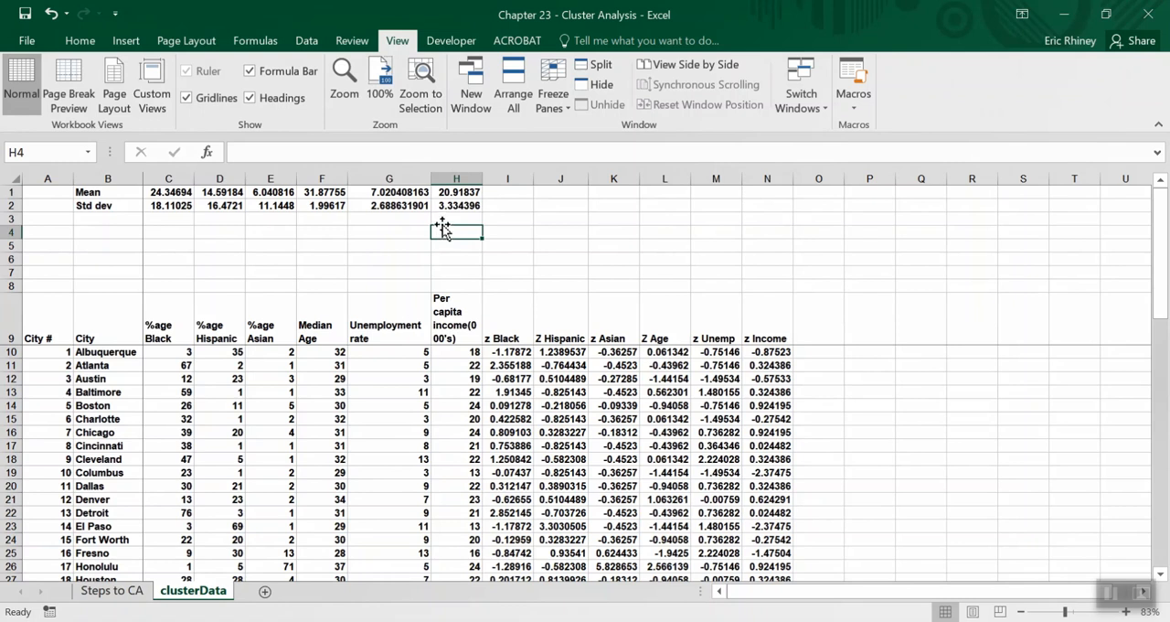
click(442, 222)
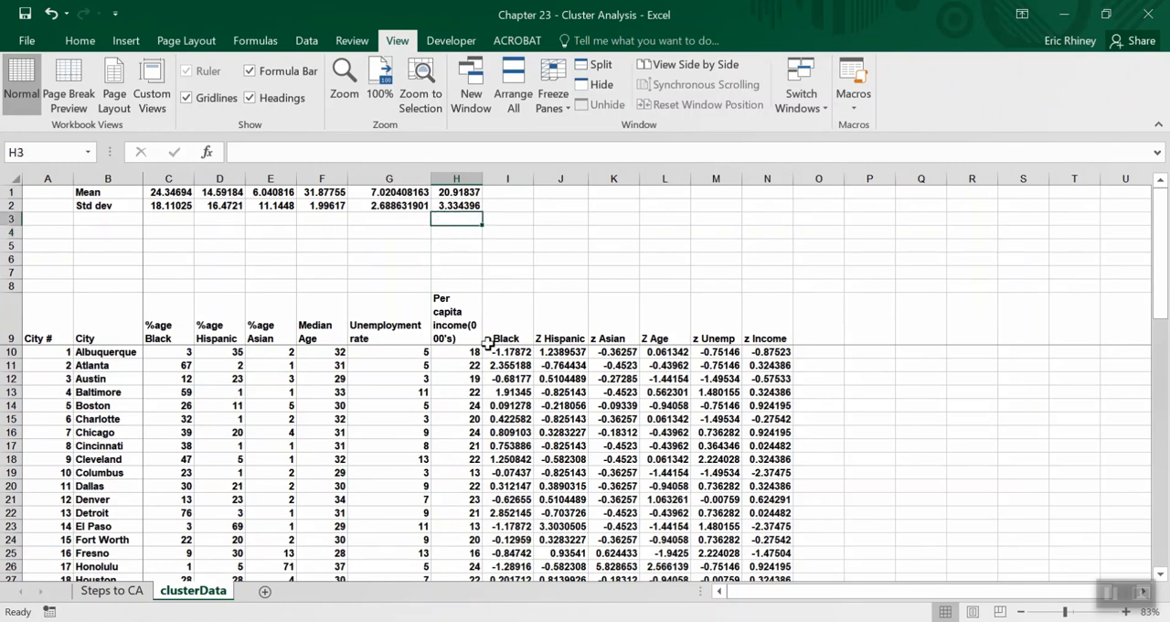
text(C)
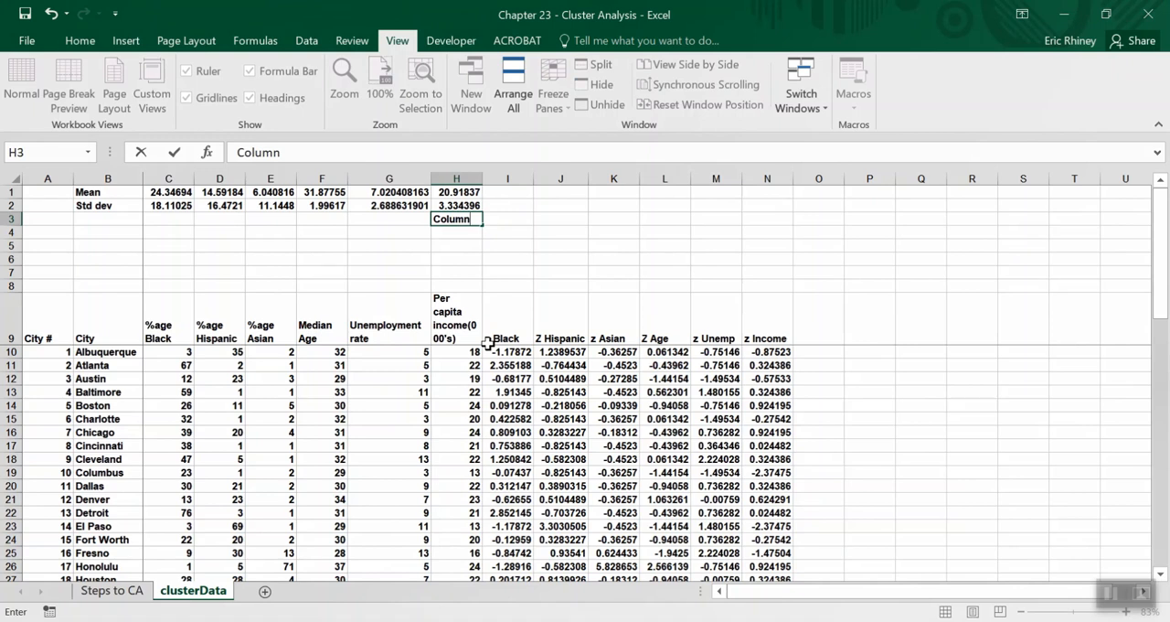
text(olumn)
key(Return)
text(Cluster)
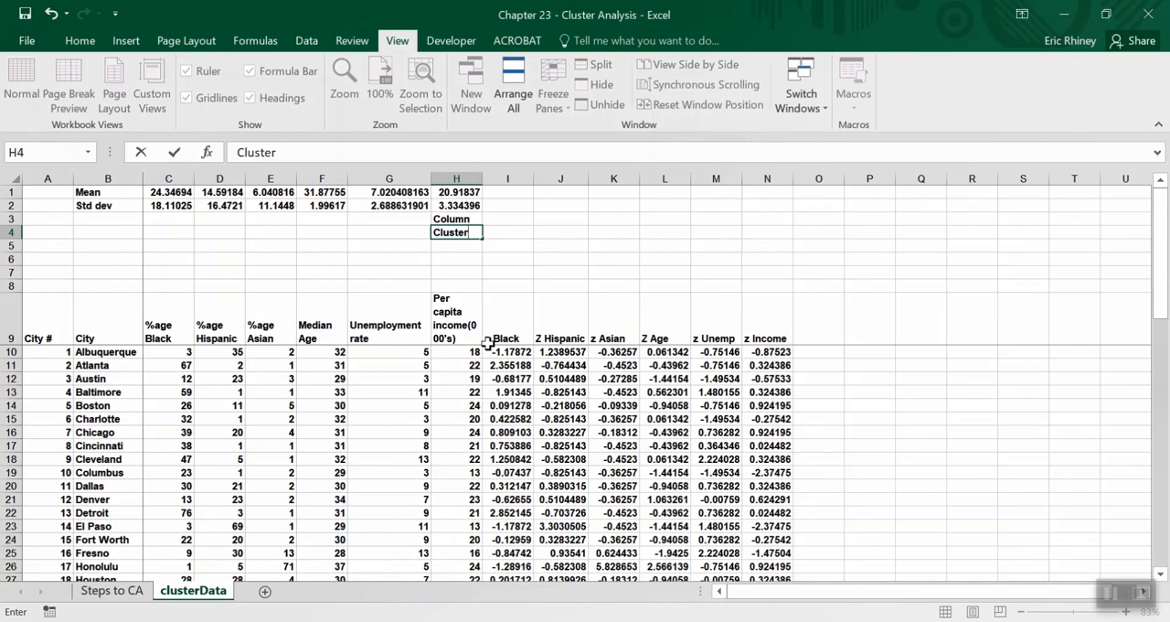
key(Return)
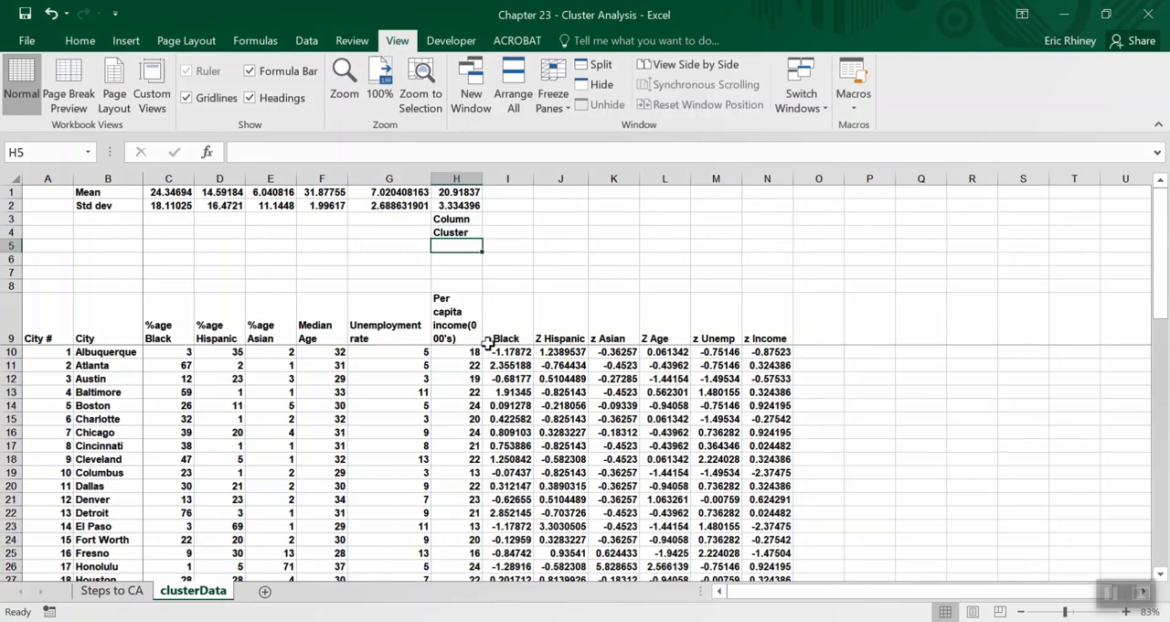
Number the clusters 1 to 4 in H5:H8 below the Cluster label.
text(1)
key(Return)
text(2)
key(Return)
text(3)
key(Return)
text(4)
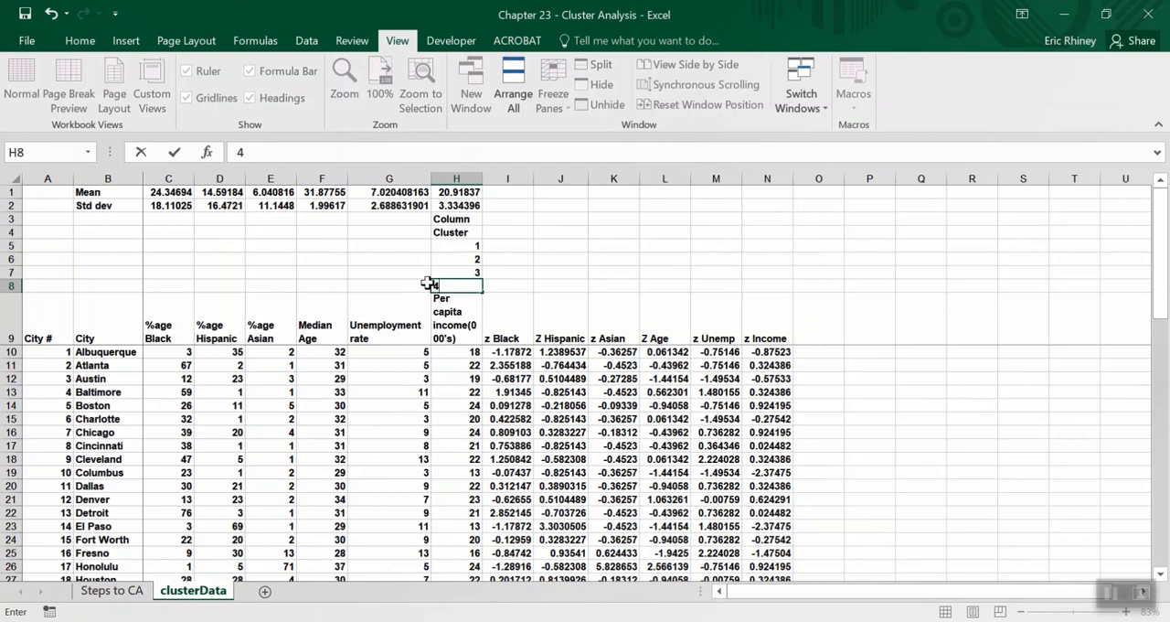
click(445, 306)
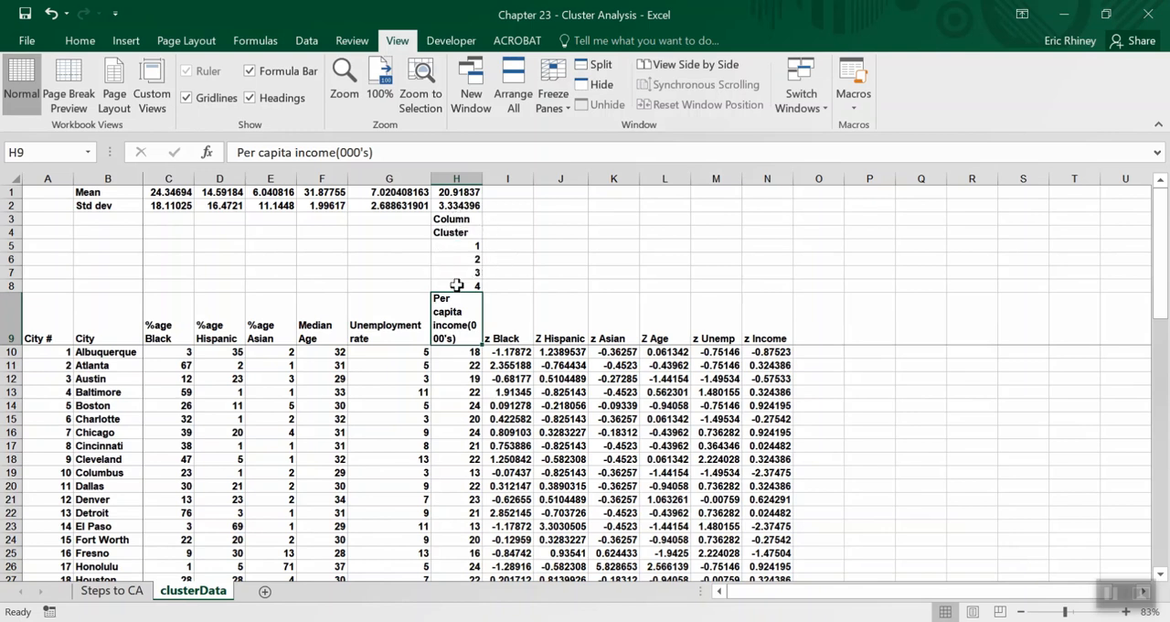
Enter the heading City Name in G4, beside the Cluster label.
click(397, 245)
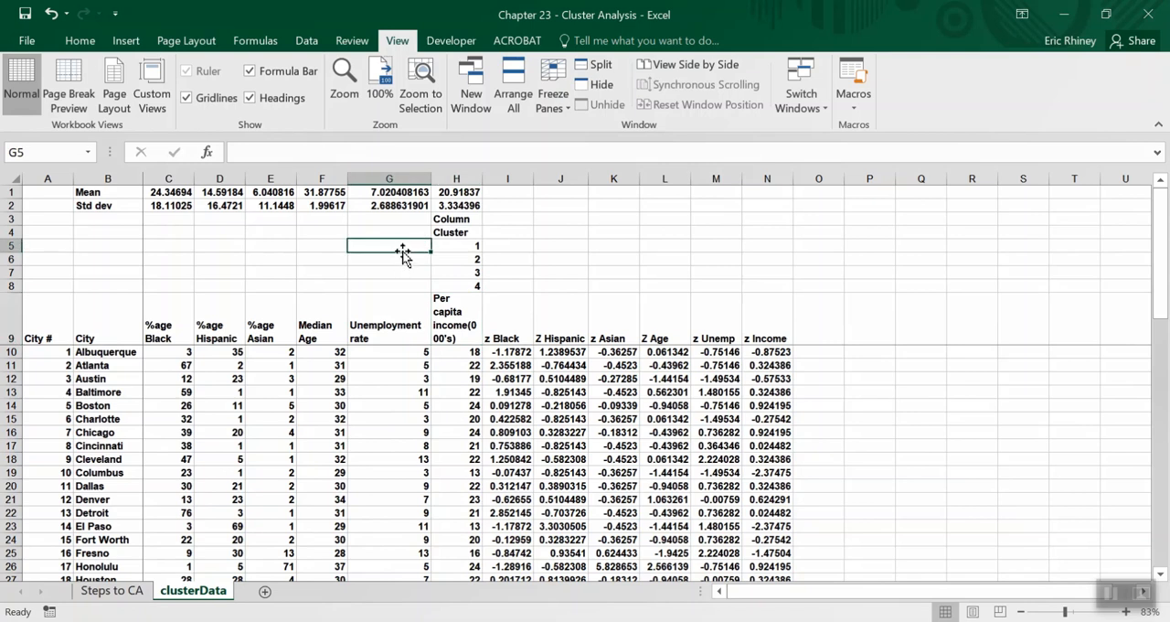
click(398, 232)
text(City)
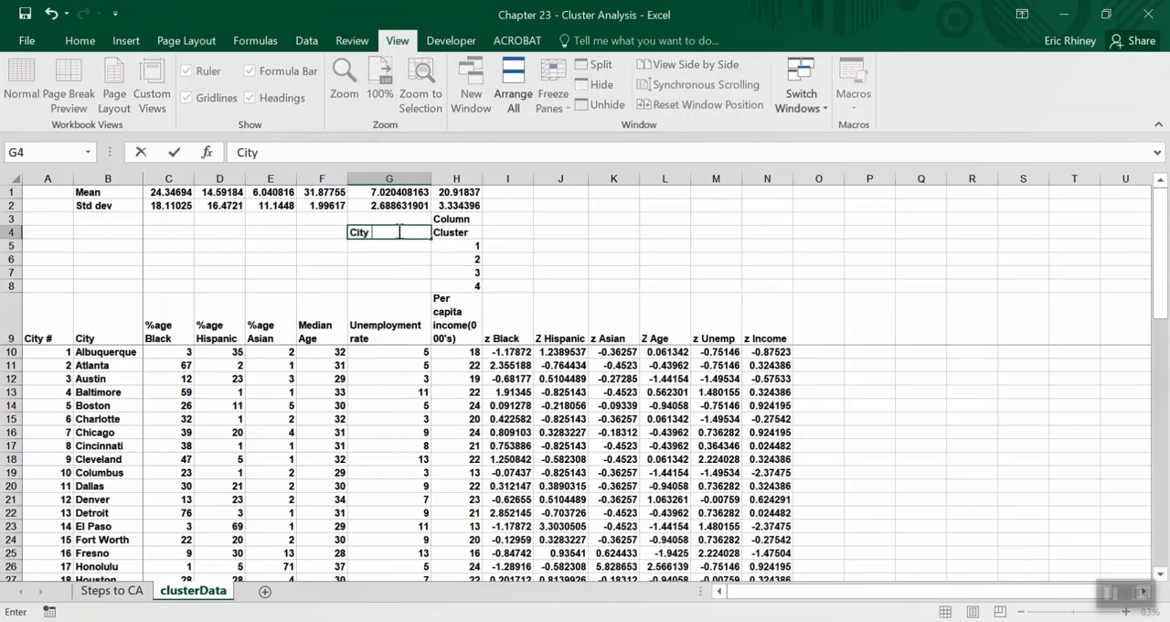
text( Name)
key(Tab)
key(Tab)
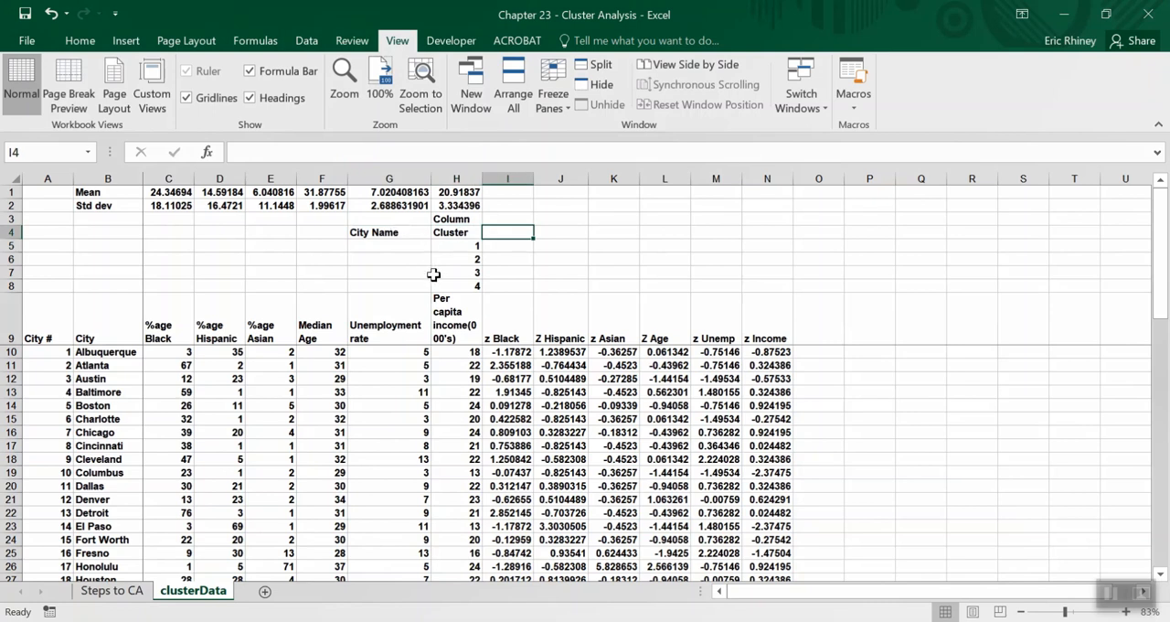
Copy the z-score headers z Black through z Income from I9:N9 into I4:N4 as the centroid table's headings.
drag(499, 322, 776, 322)
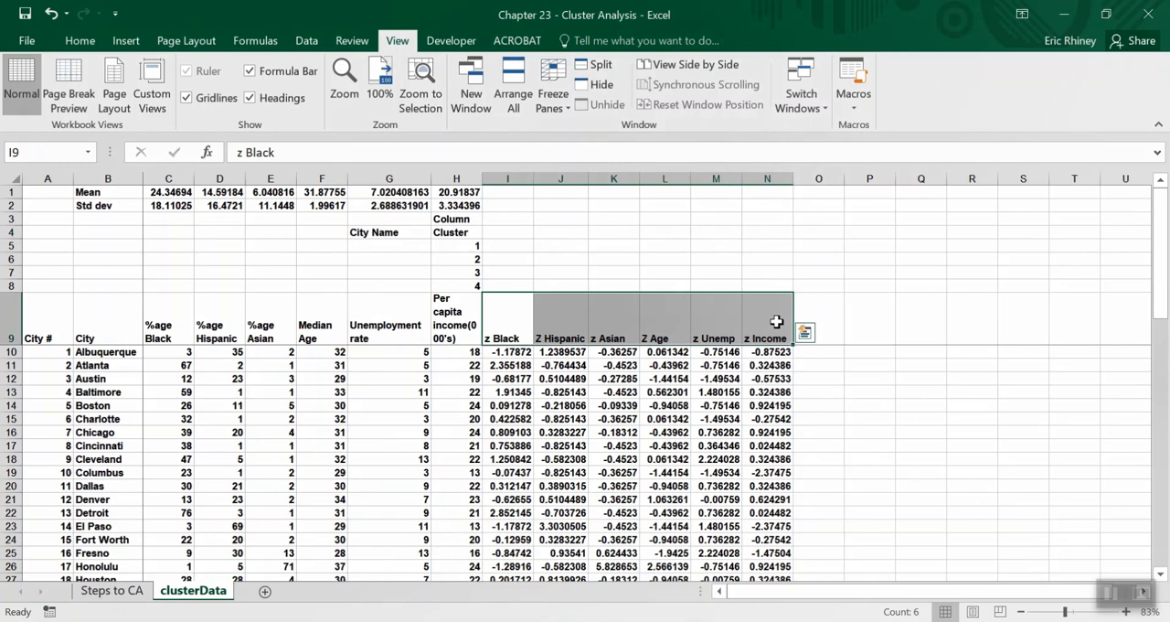
key(ctrl+c)
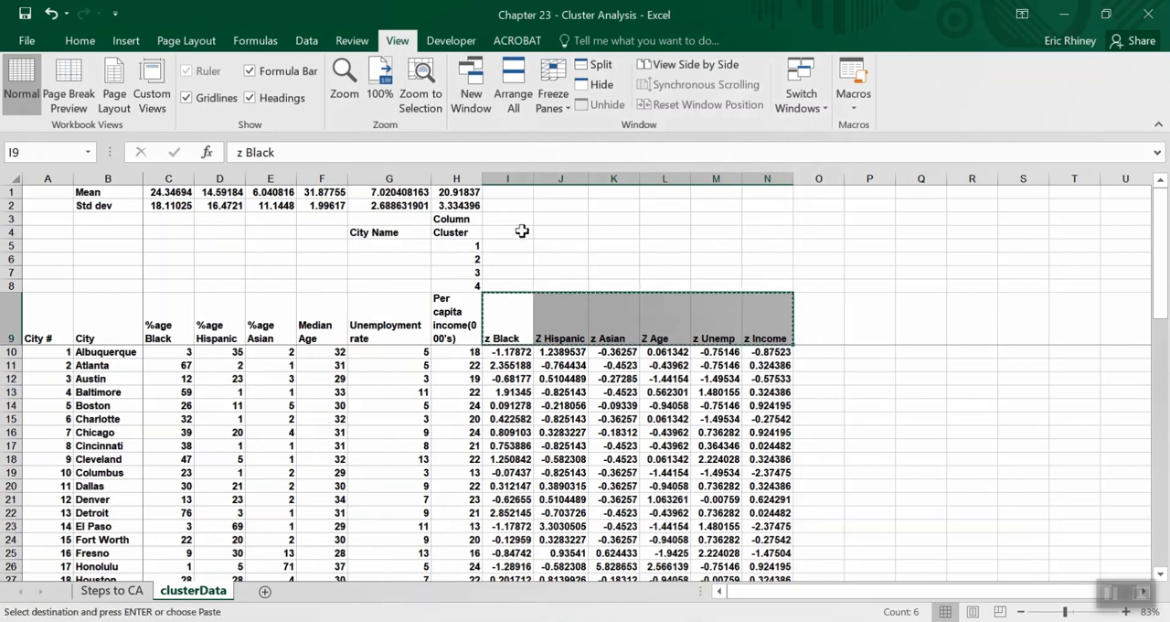
click(522, 231)
key(ctrl+v)
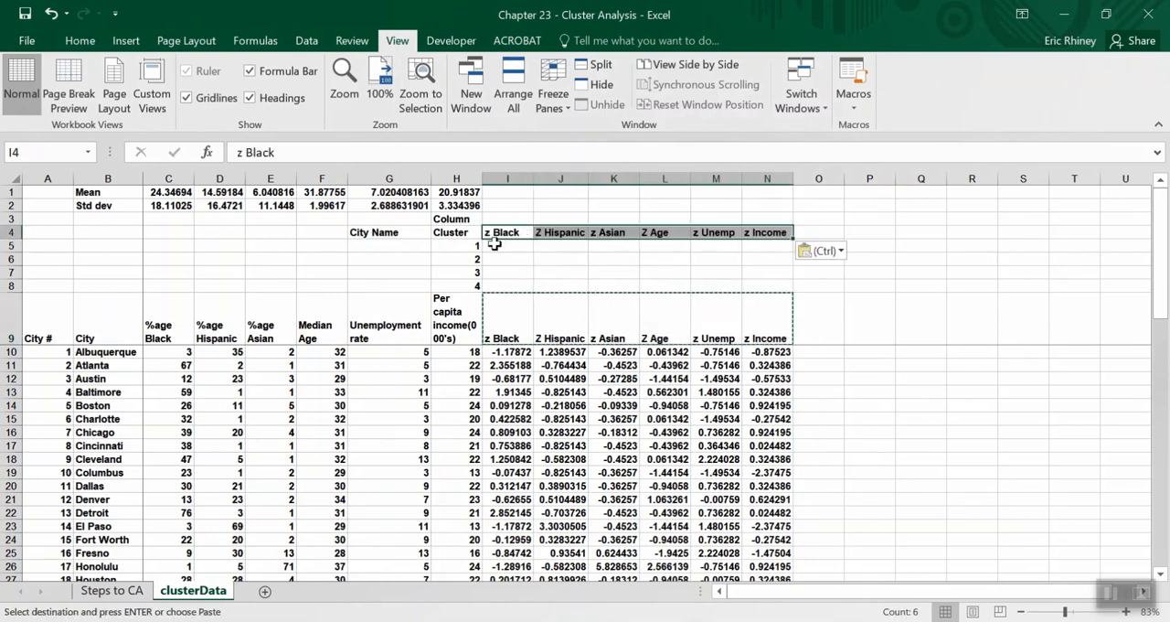
Count the data table's columns along row 9, starting at City #, to determine the column index of z Black.
click(443, 250)
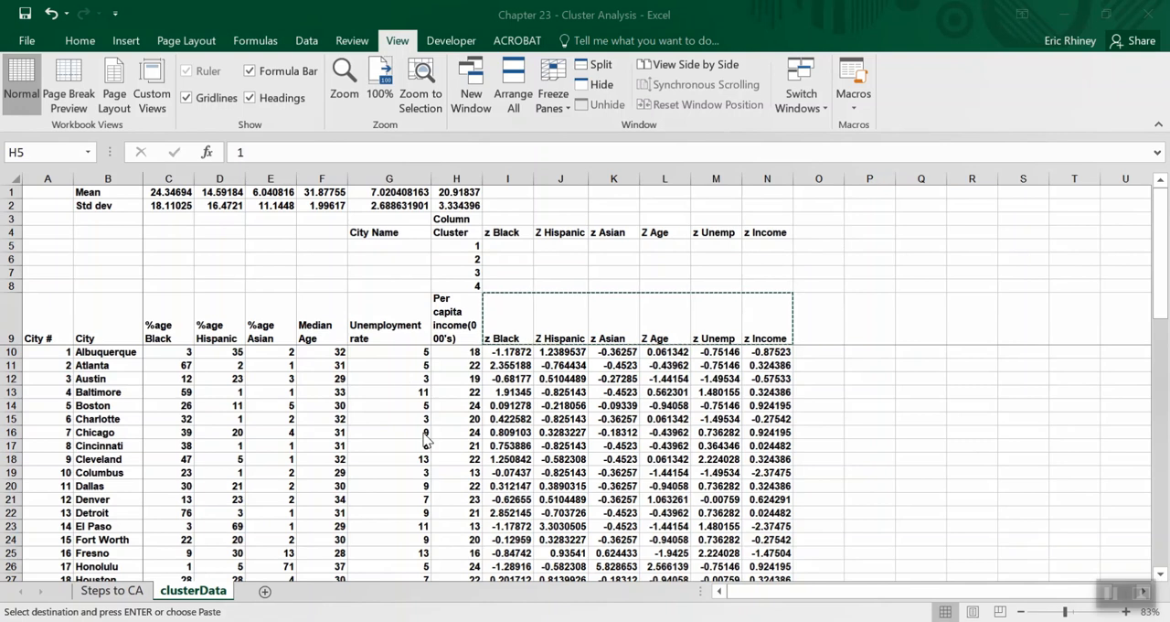
click(43, 334)
drag(43, 334, 761, 357)
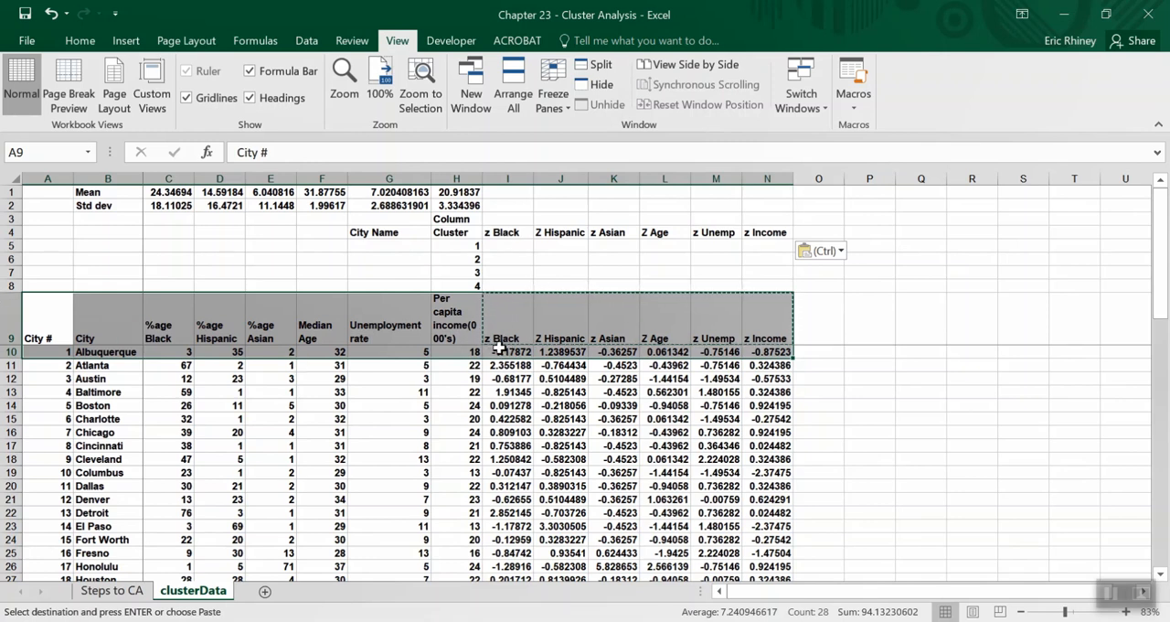
click(55, 327)
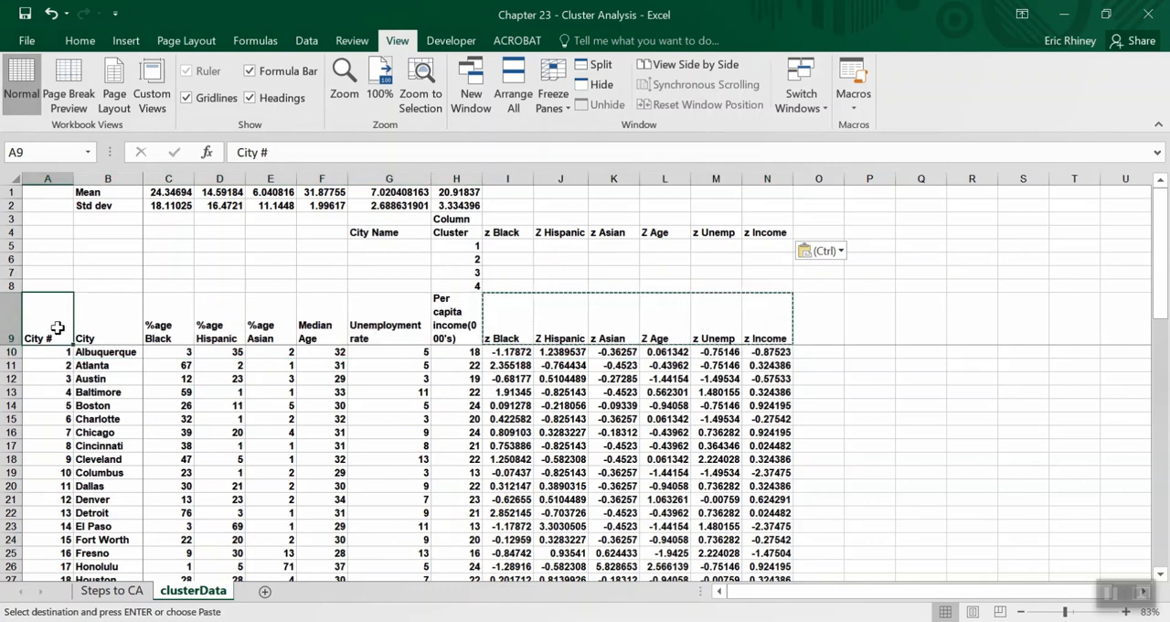
click(107, 330)
click(162, 329)
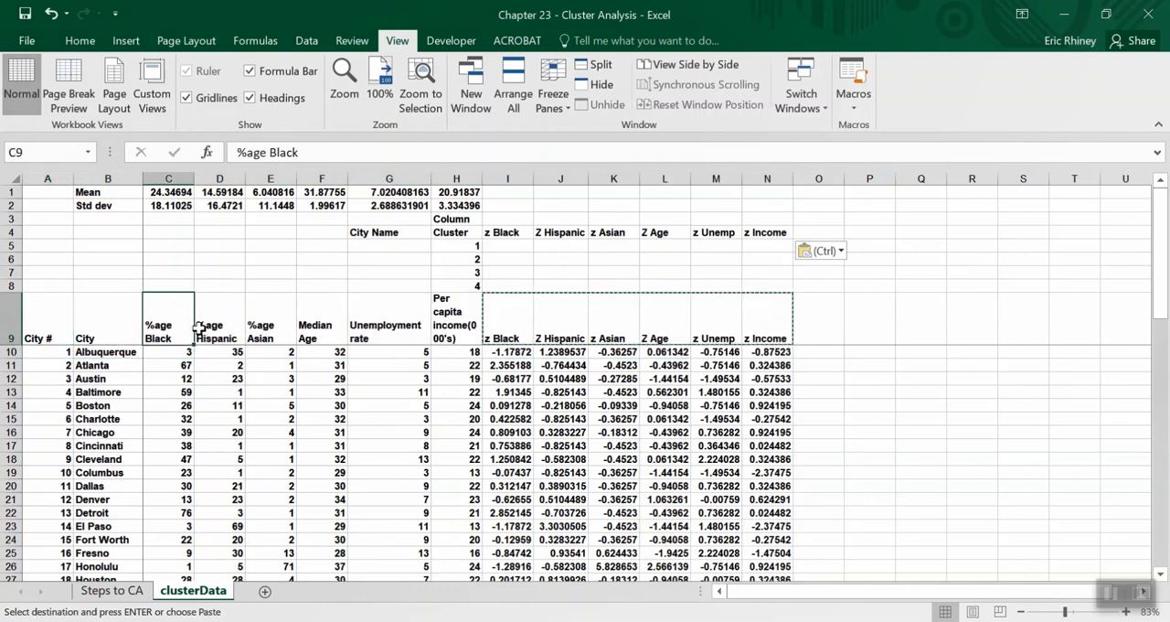
click(206, 329)
click(258, 329)
click(313, 322)
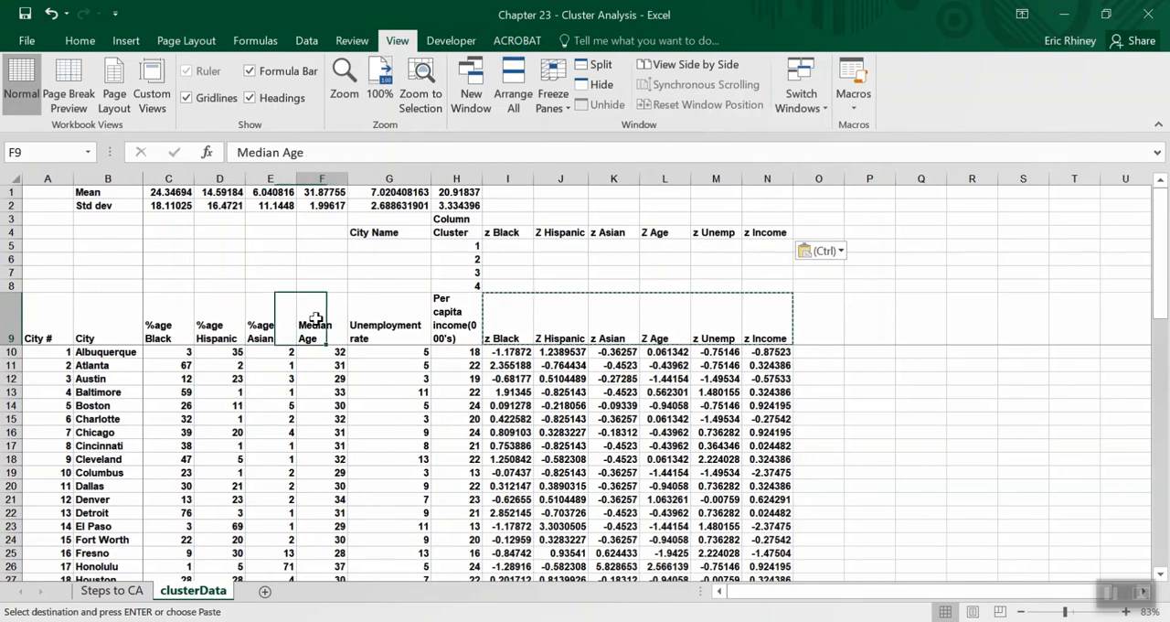
click(370, 321)
click(433, 321)
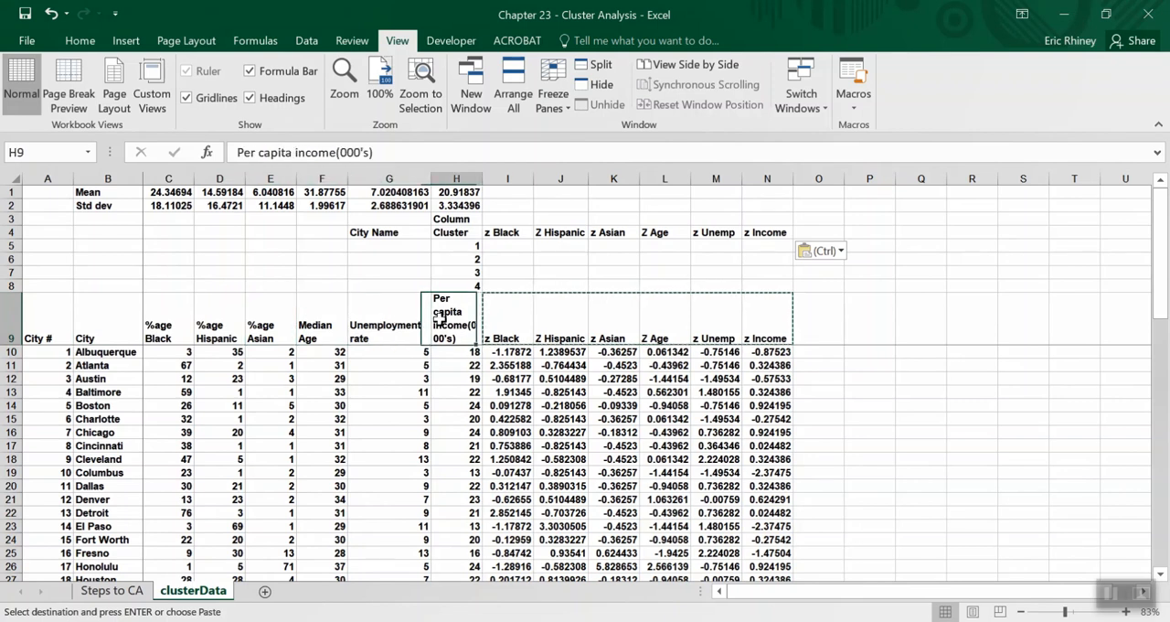
click(493, 322)
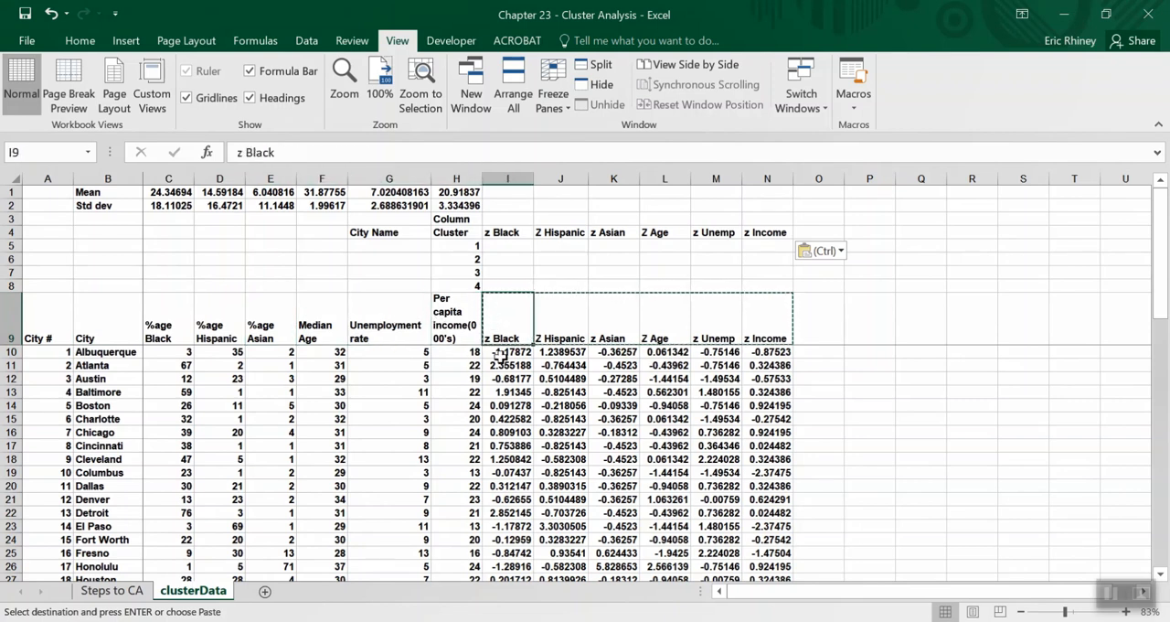
Enter the column index numbers 9 through 14 in I3:N3, above the z Black to z Income headings.
click(504, 216)
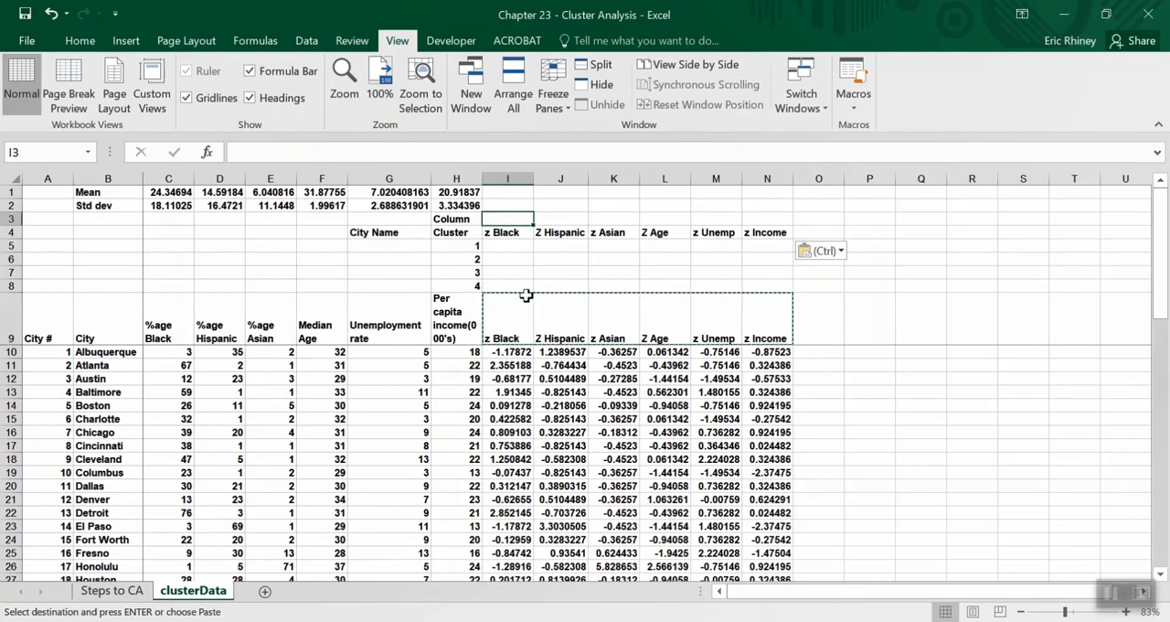
text(9)
key(Tab)
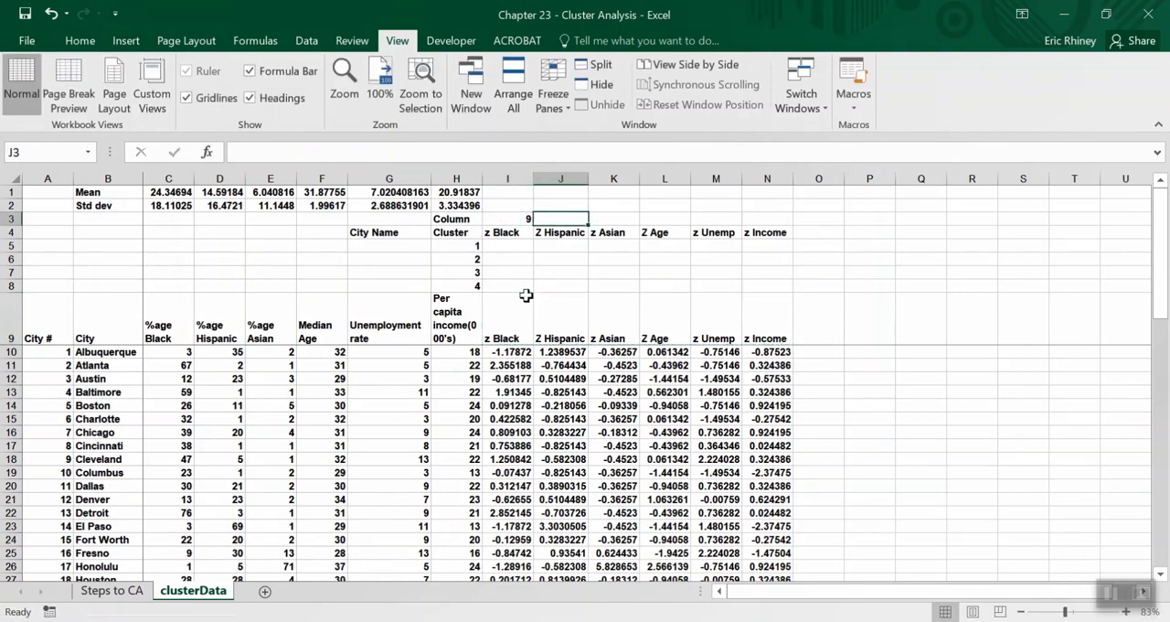
text(10)
key(Tab)
text(11)
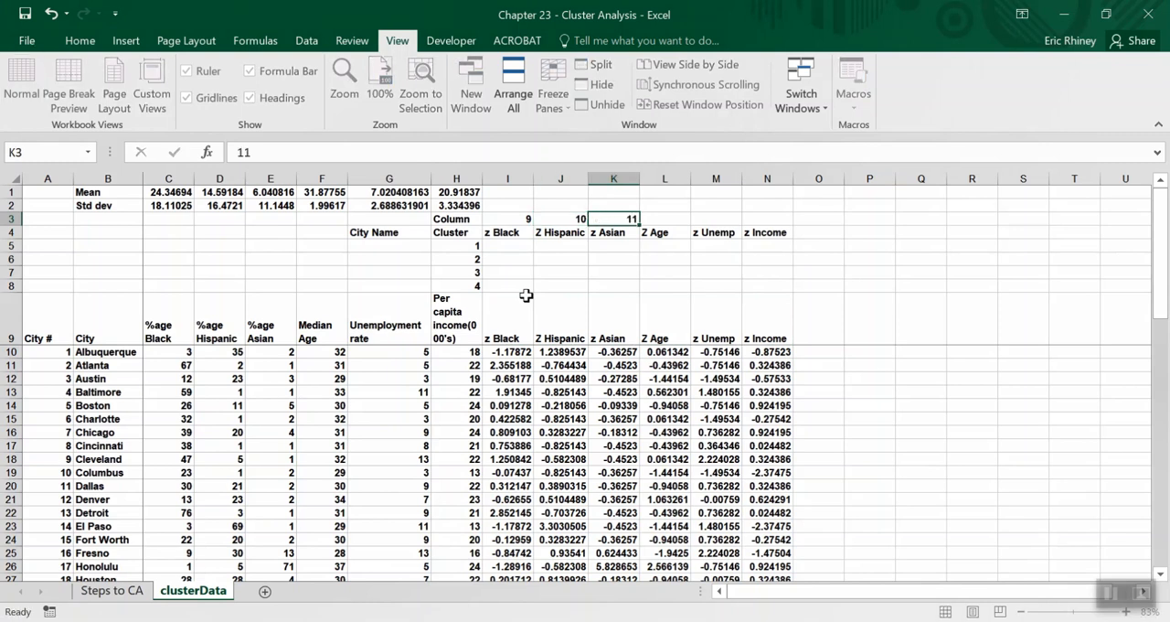
key(Tab)
text(12)
key(Tab)
text(13)
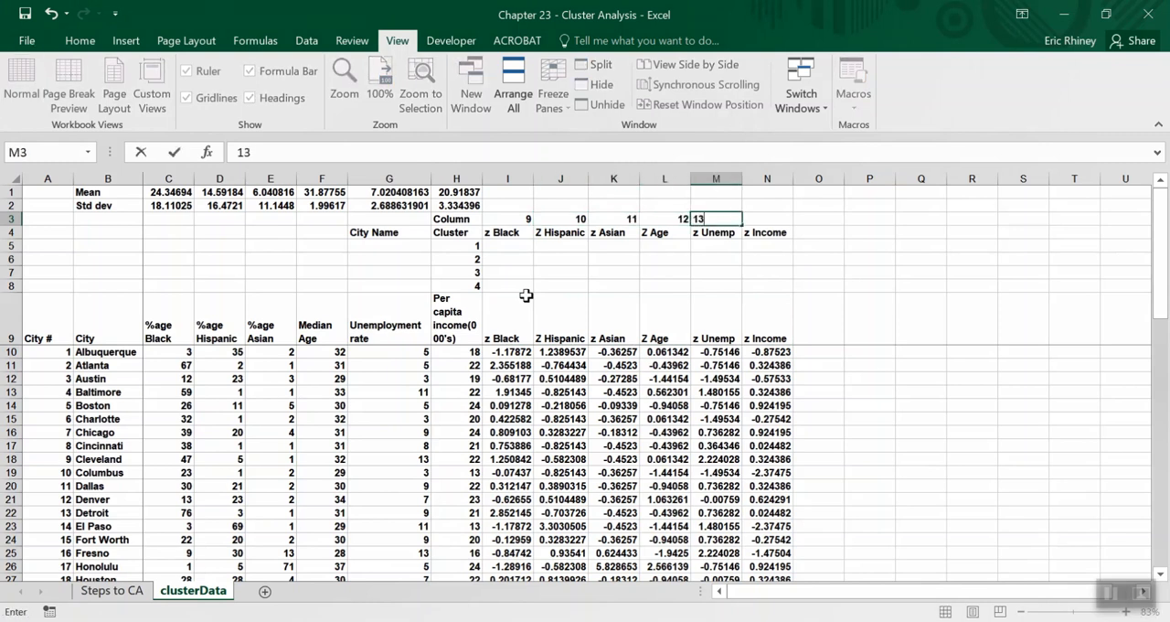
key(Tab)
text(14)
key(ctrl+Return)
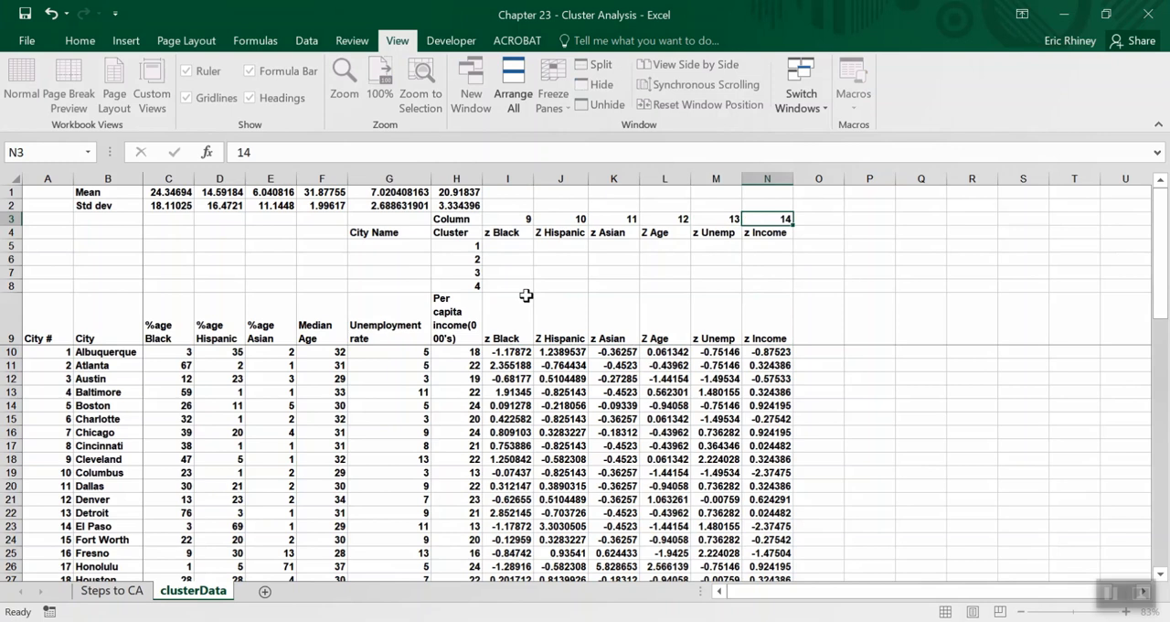
Start a VLOOKUP formula in G5 under City Name, using cluster cell H5 as the lookup value.
key(Down)
key(Left)
key(Down)
key(Left)
key(Left)
key(Left)
key(Left)
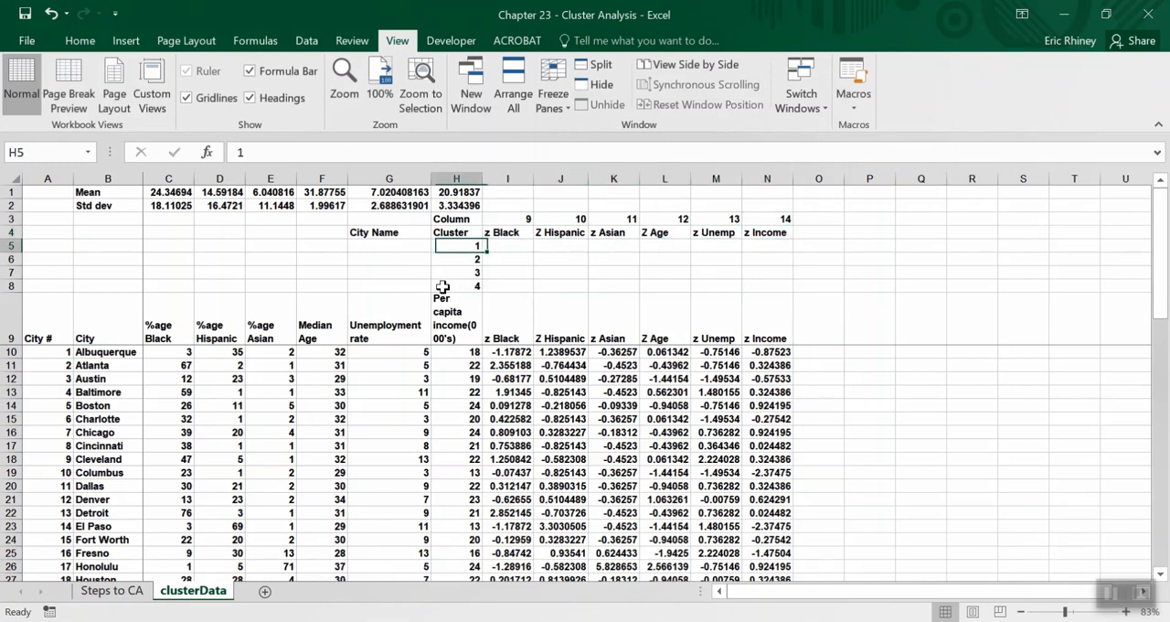
key(Left)
key(Left)
scroll(240, 290, right, 1)
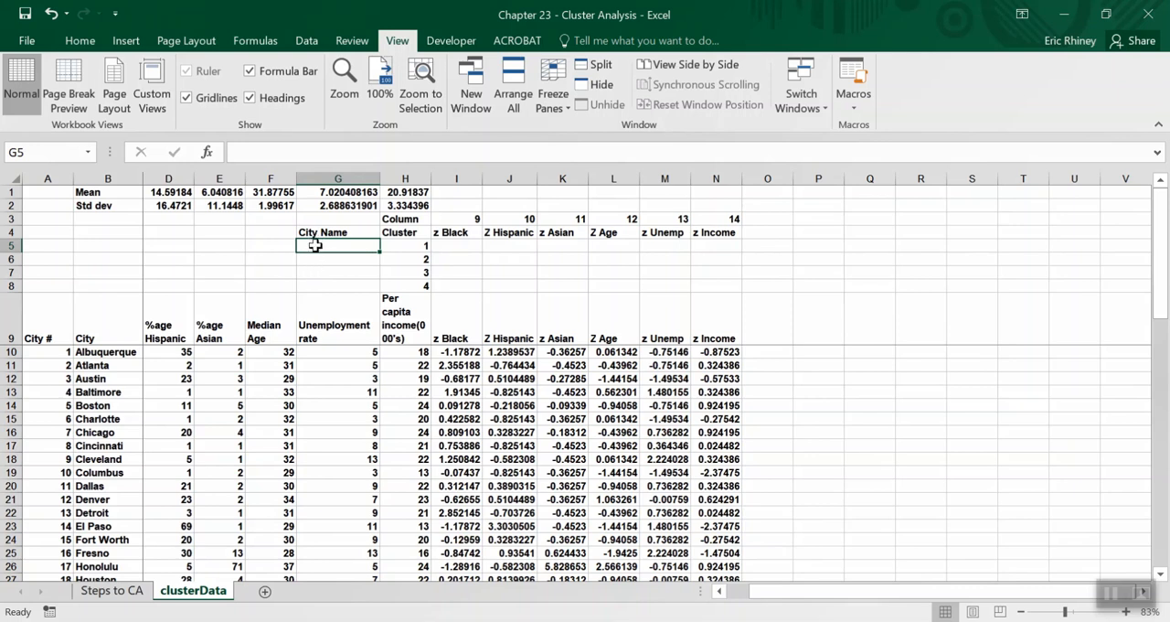
text(=)
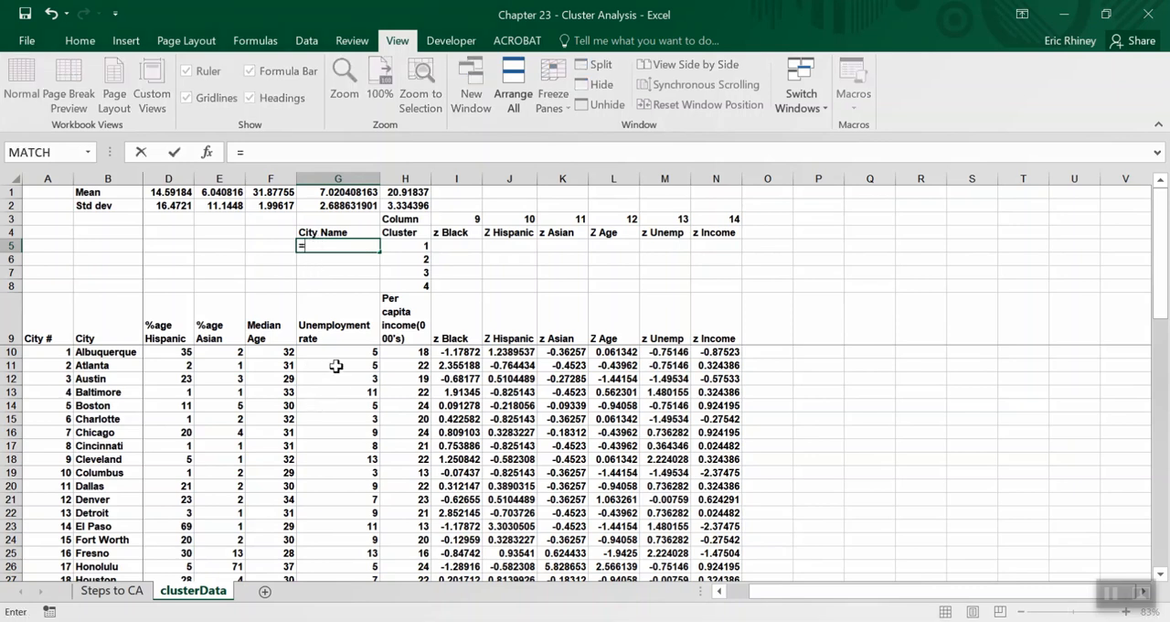
text(vlookup()
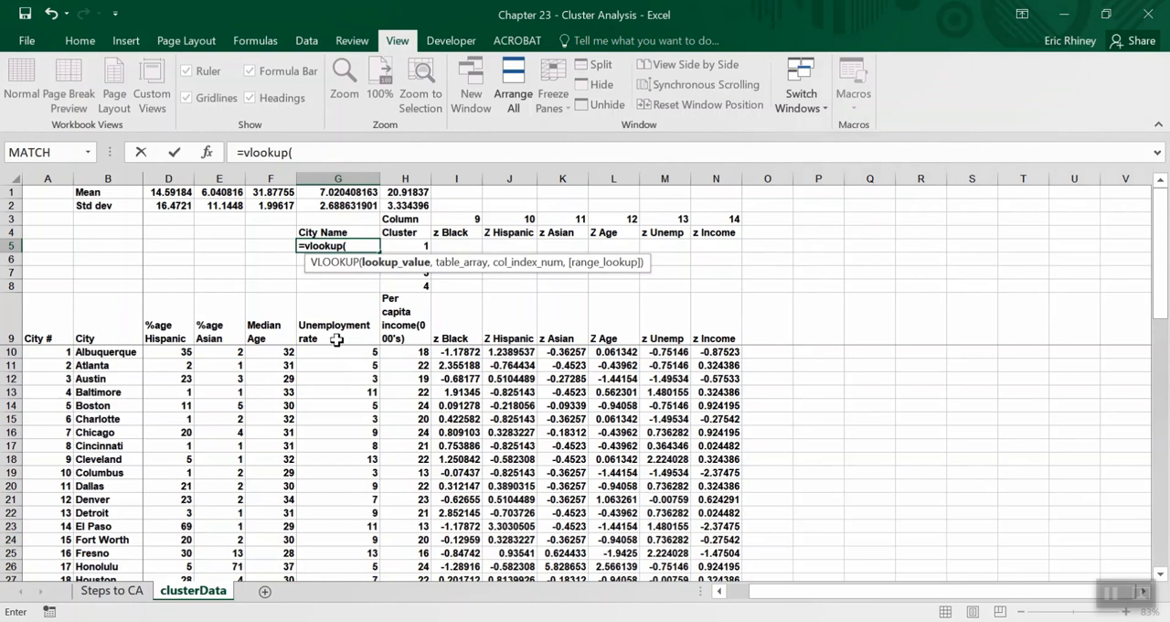
click(407, 244)
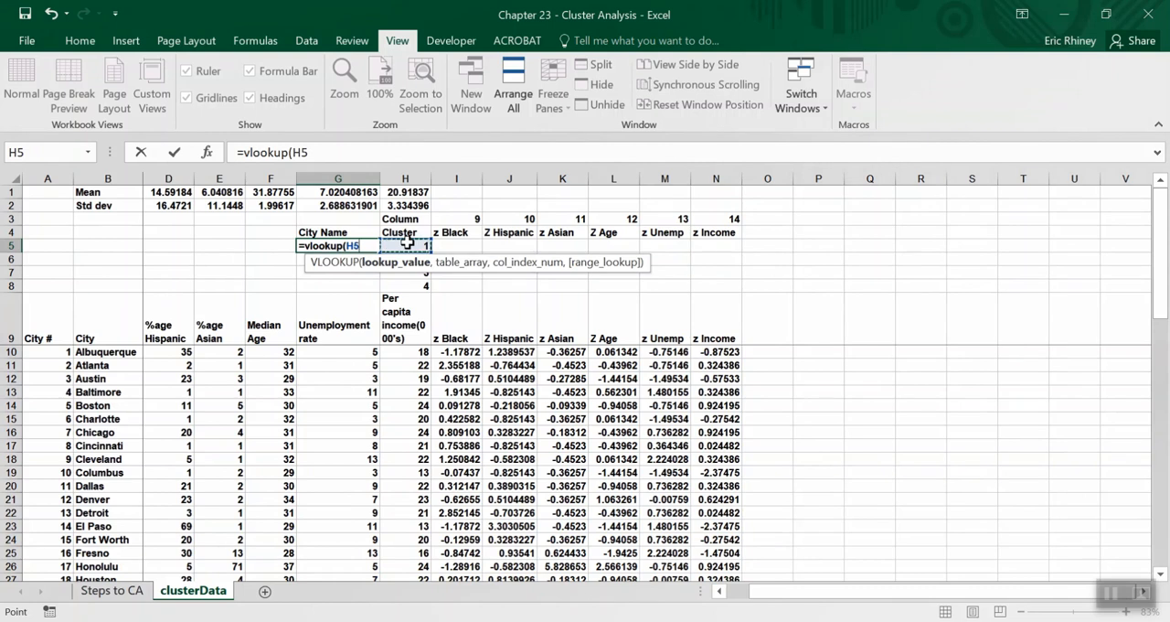
text(,)
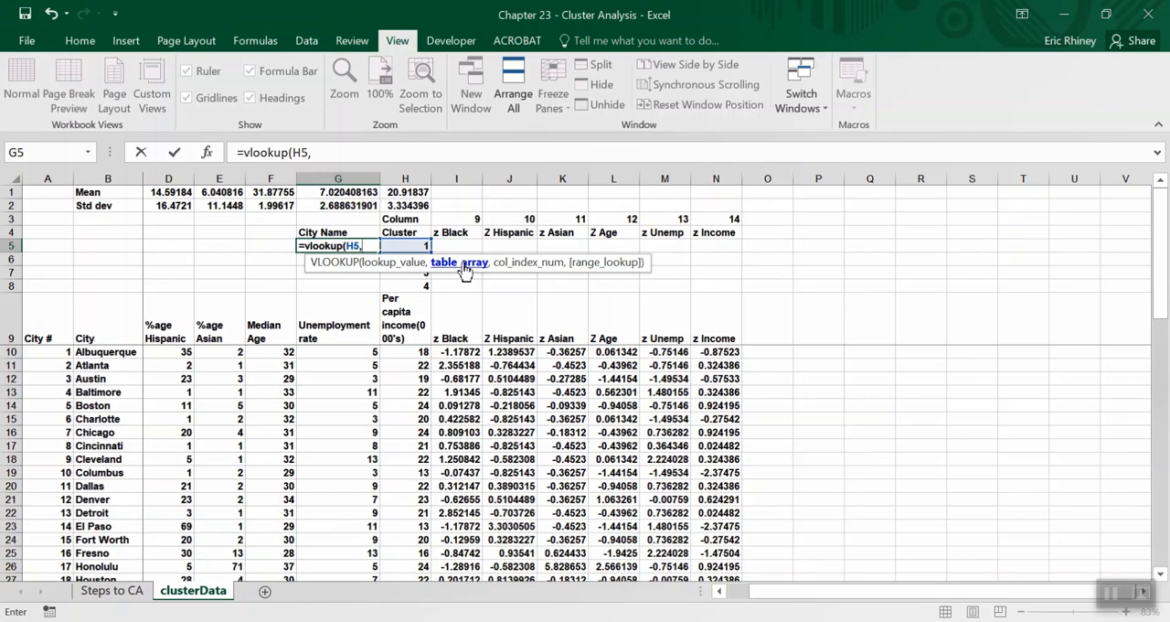
Add the full city data range A10:N58 as the table array of the VLOOKUP formula.
click(44, 351)
drag(44, 351, 791, 574)
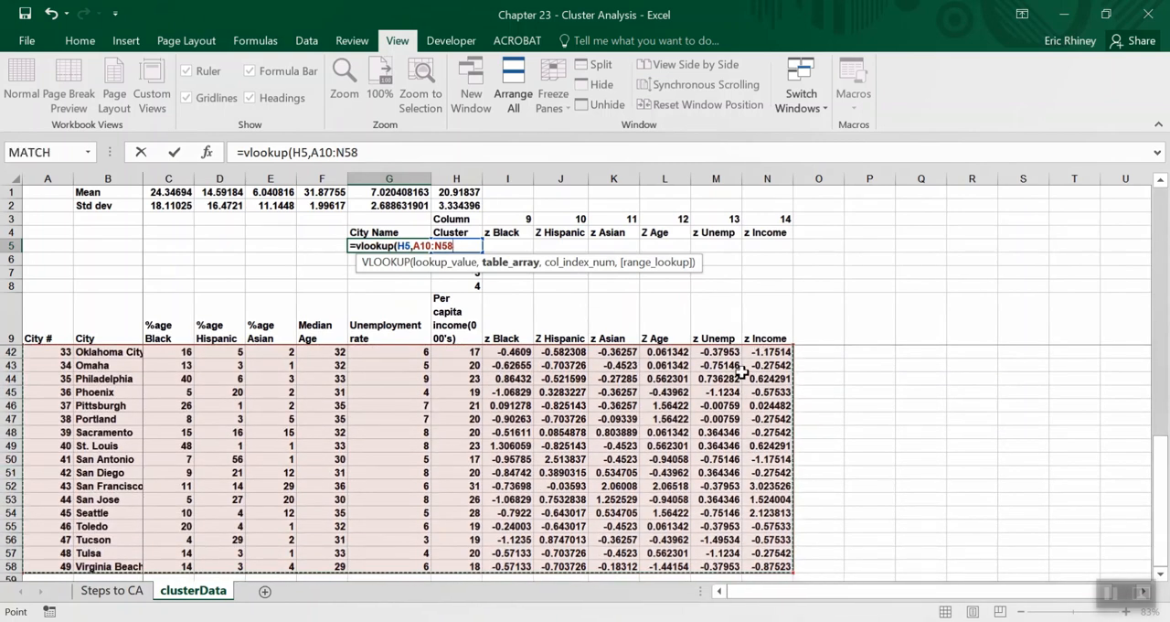
scroll(342, 356, up, 2)
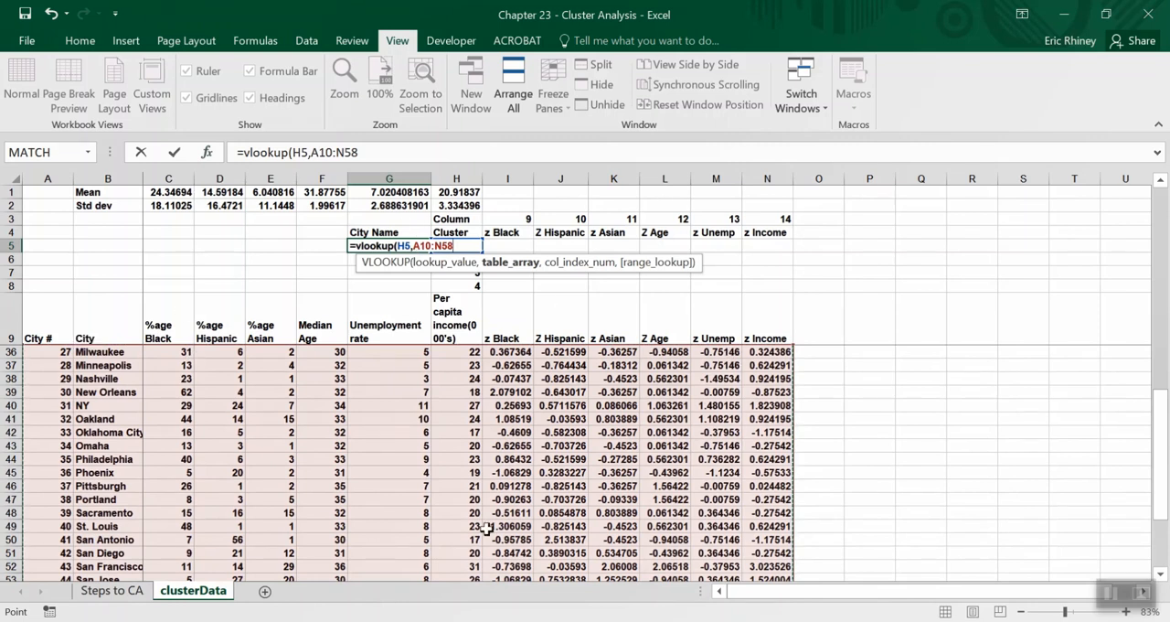
Make the table array reference absolute as $A$10:$N$58 and continue to the formula's column index argument.
click(412, 245)
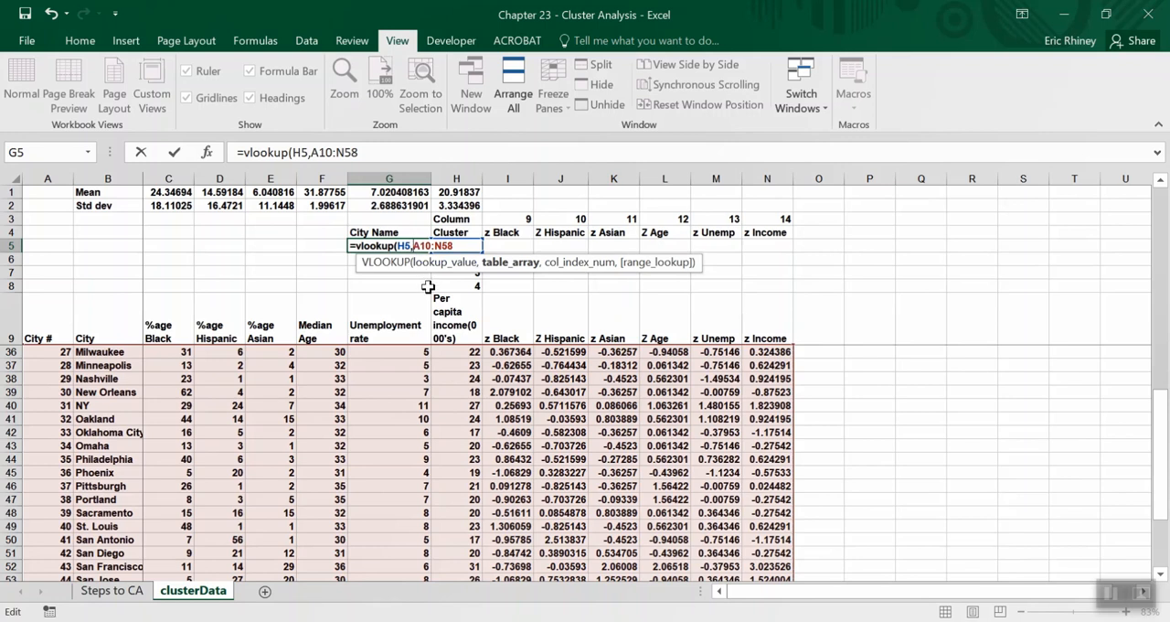
text($)
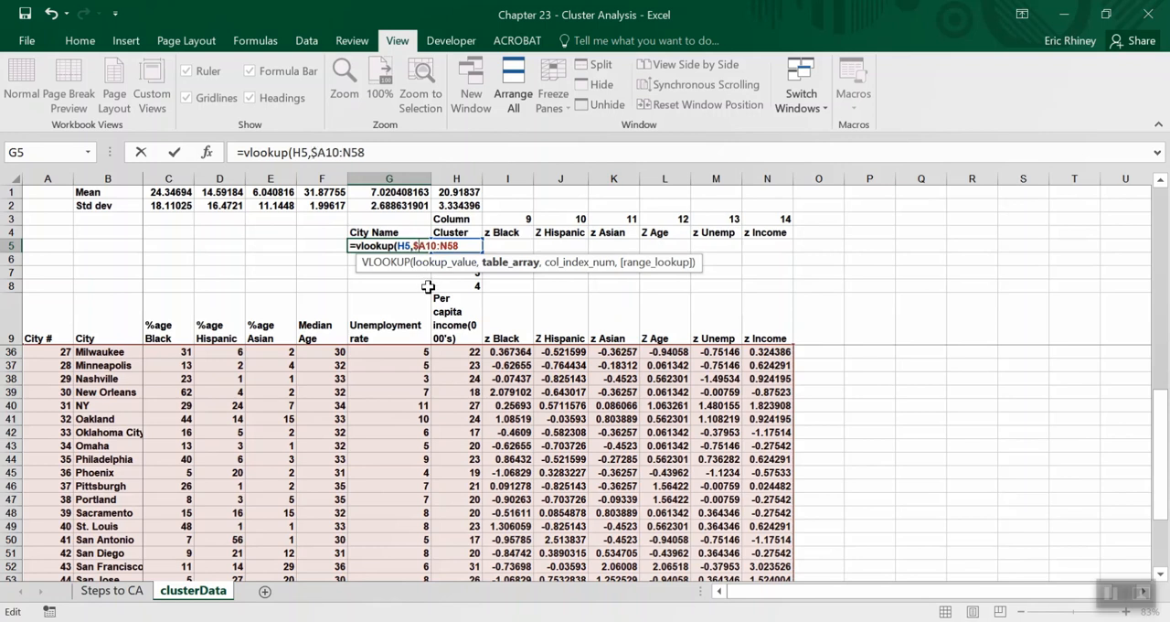
key(Right)
text($A)
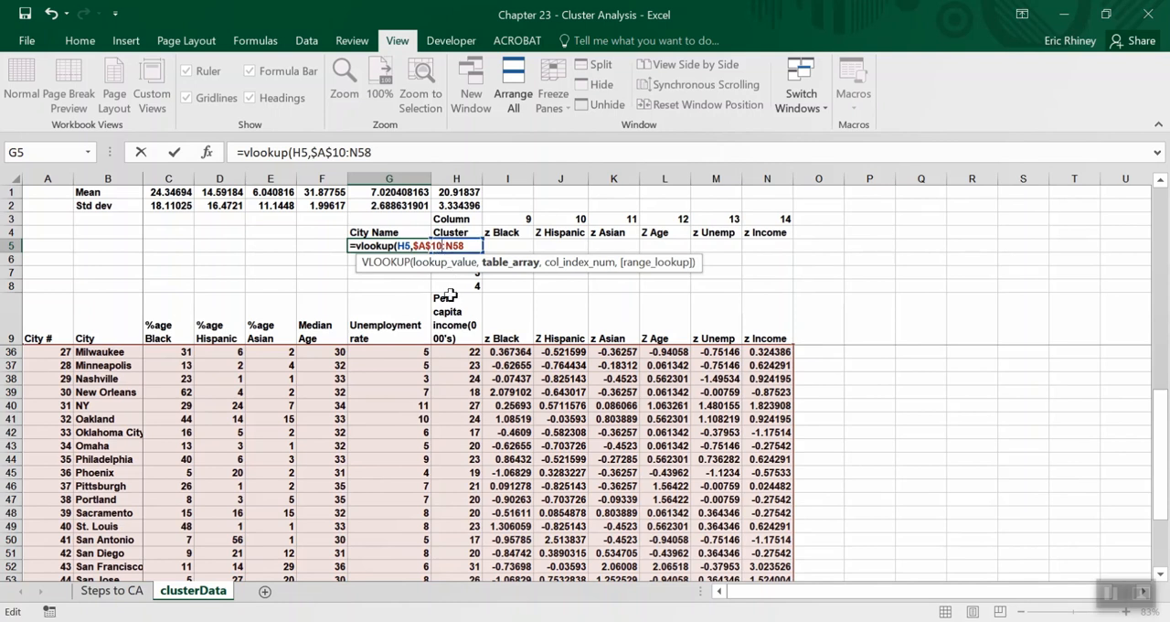
text($)
key(Right)
text($)
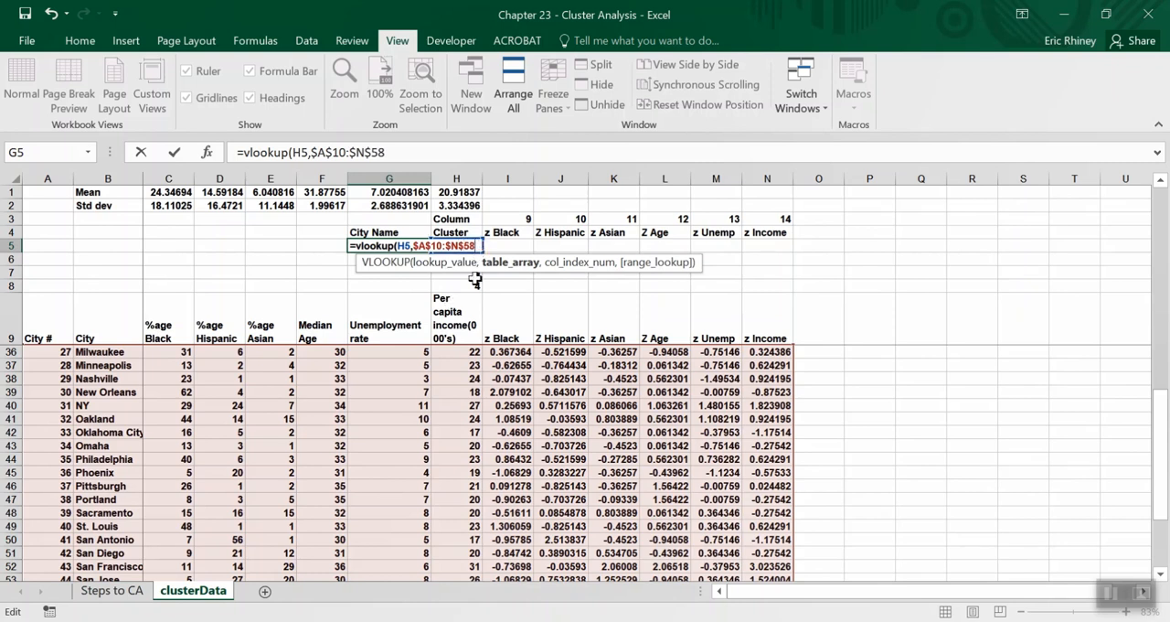
text(,2)
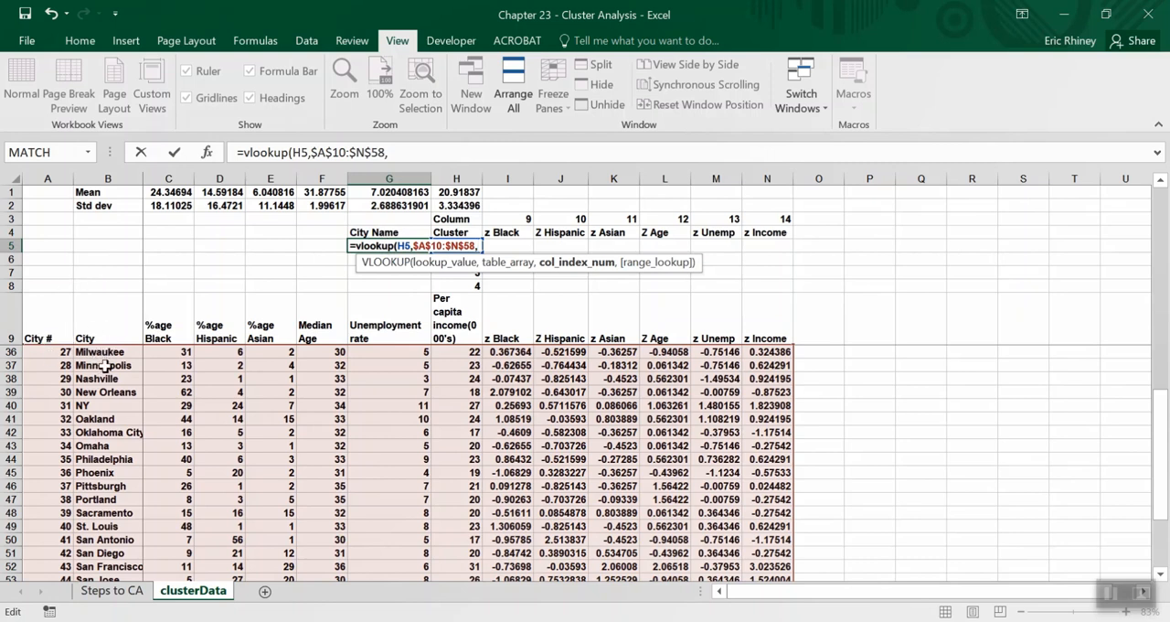
Finish the VLOOKUP formula in G5 with column index 2 and enter it.
text(2)
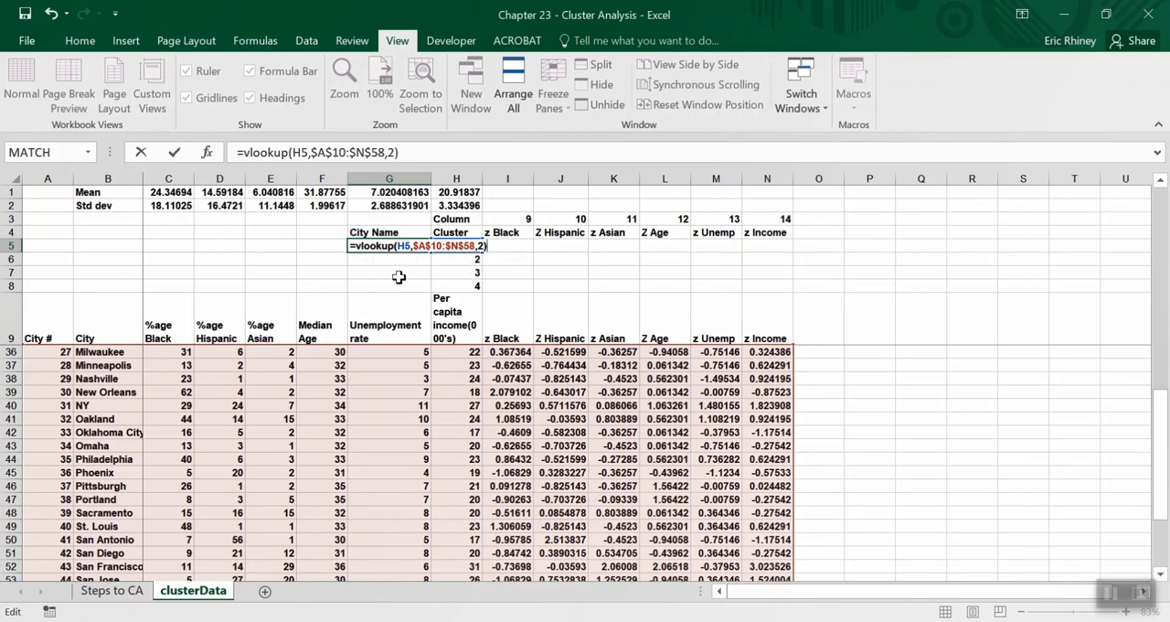
text())
key(Return)
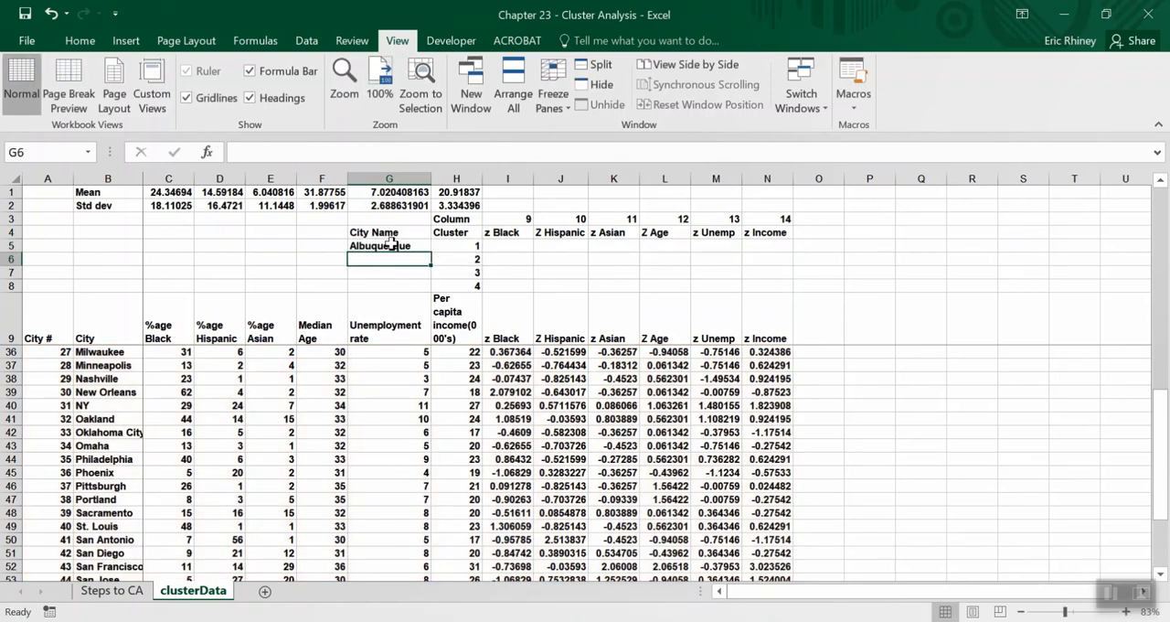
Test the city lookup by changing cluster cell H5 to 27, and restore it to 1.
click(450, 246)
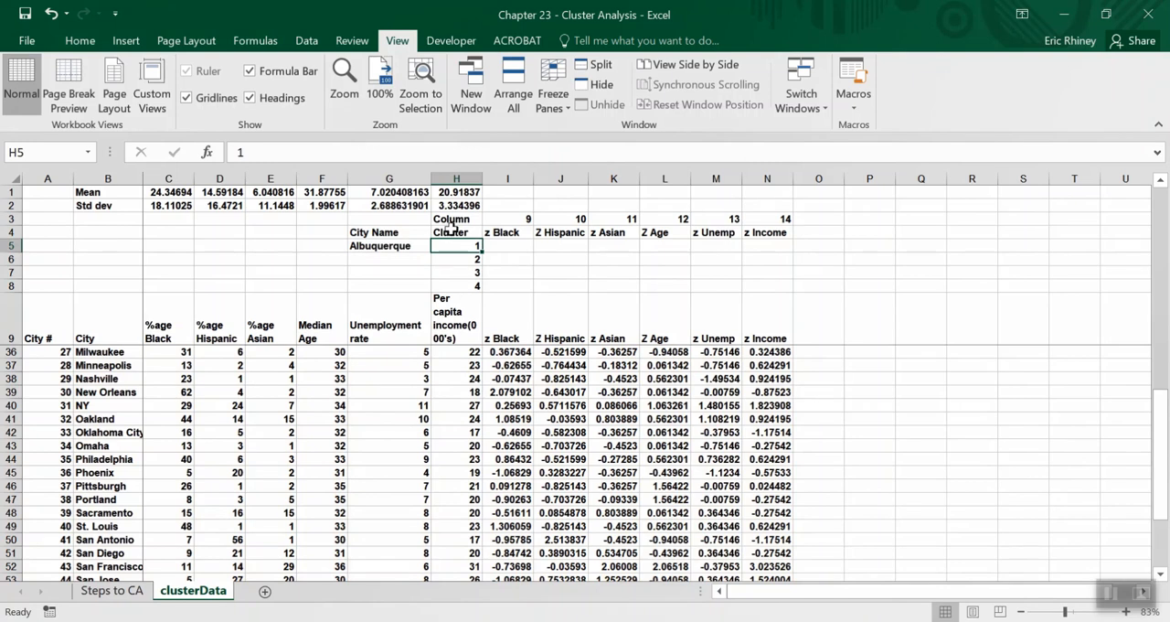
text(2)
key(Return)
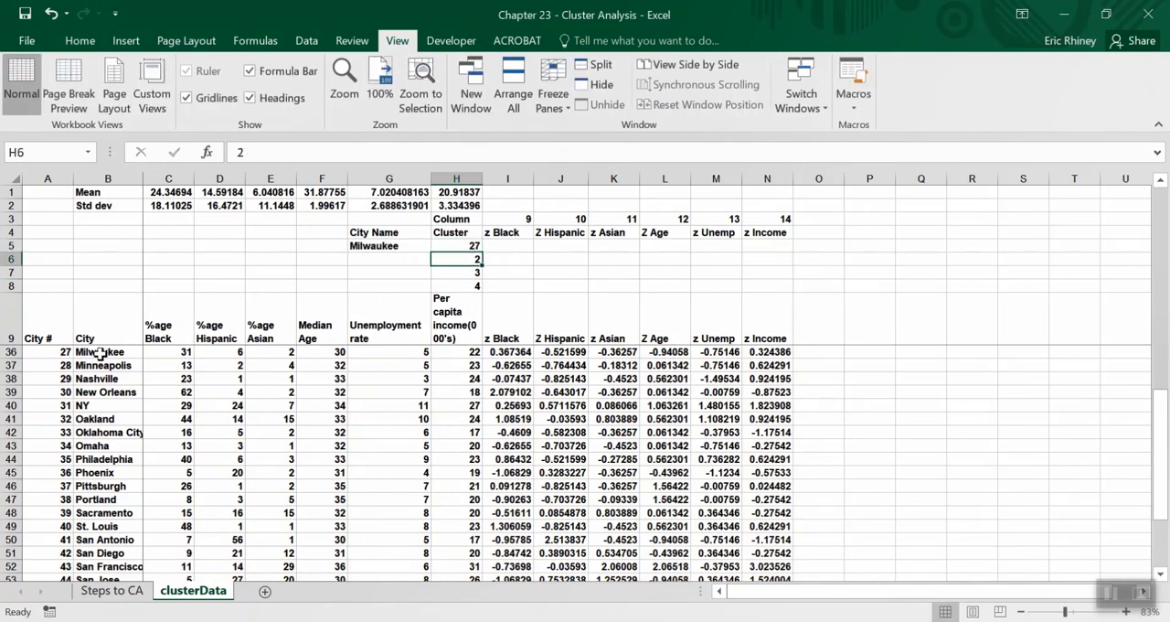
click(439, 245)
text(1)
key(Return)
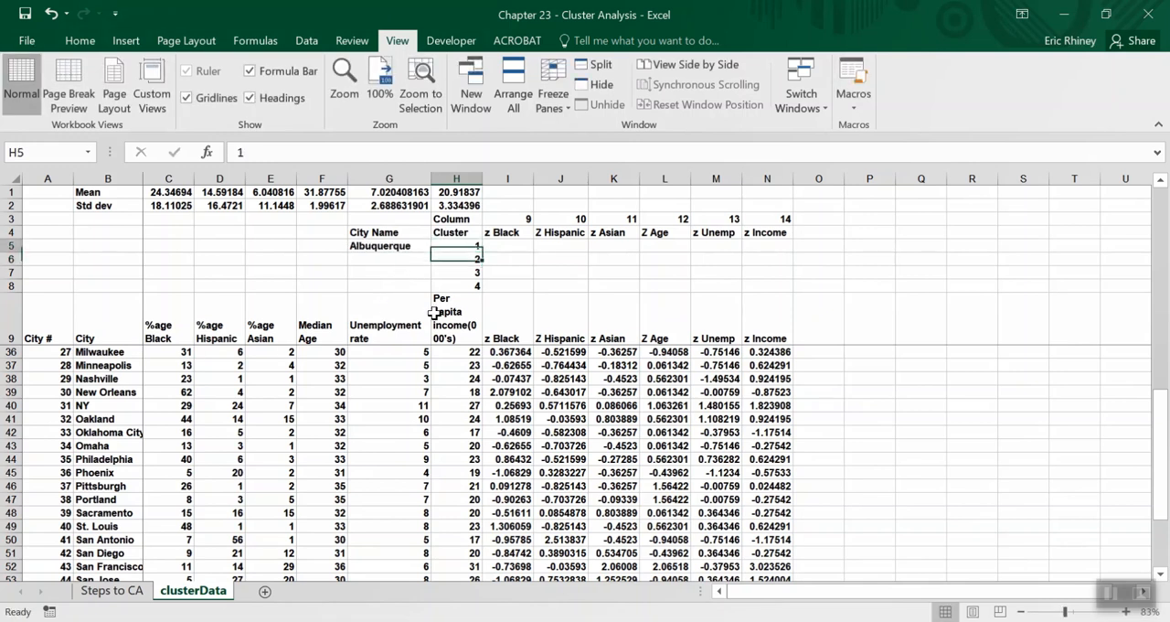
Fill the VLOOKUP formula from G5 down through G8 for all four clusters.
key(Up)
key(Left)
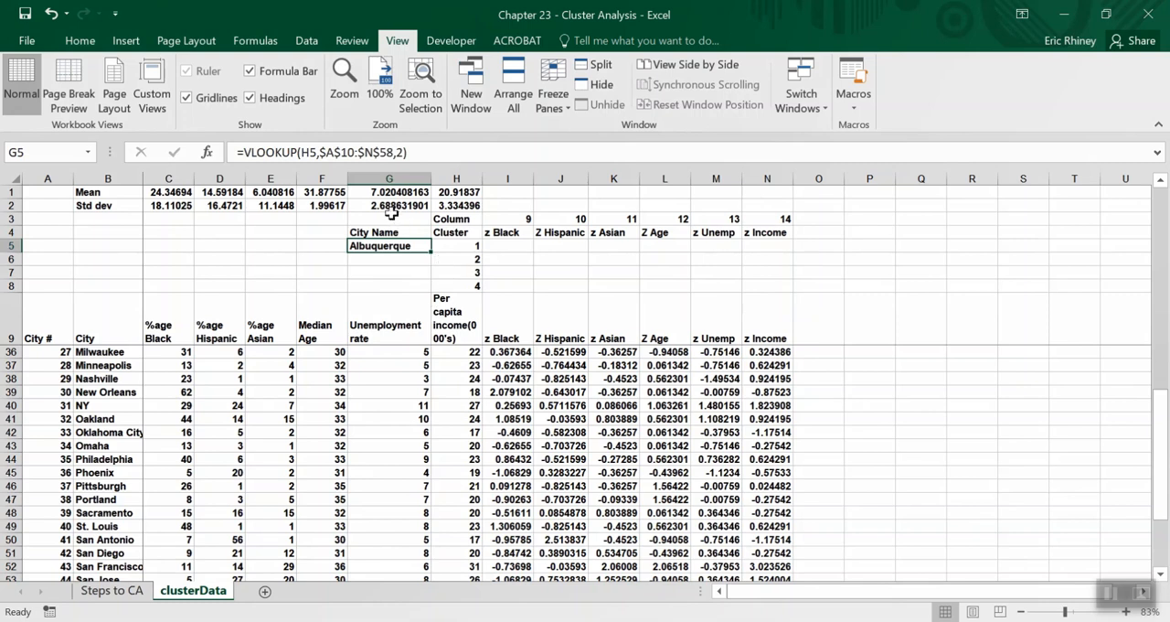
drag(430, 250, 430, 290)
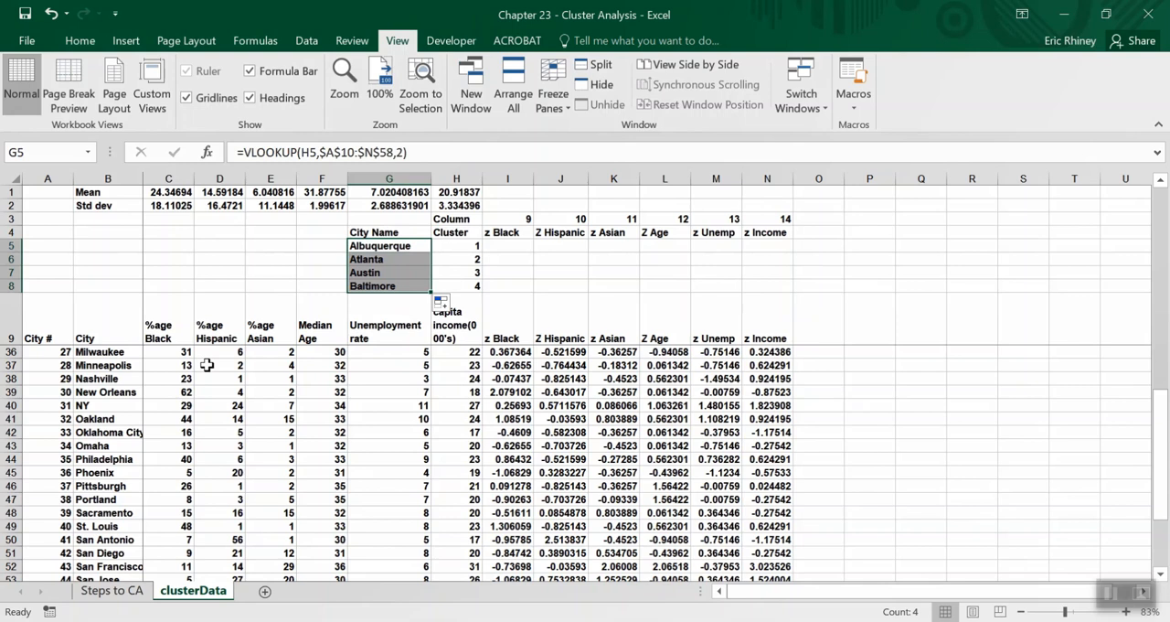
Compare the looked-up city names in G5:G8 with the first cities in the data list.
scroll(109, 382, up, 4)
scroll(110, 382, up, 7)
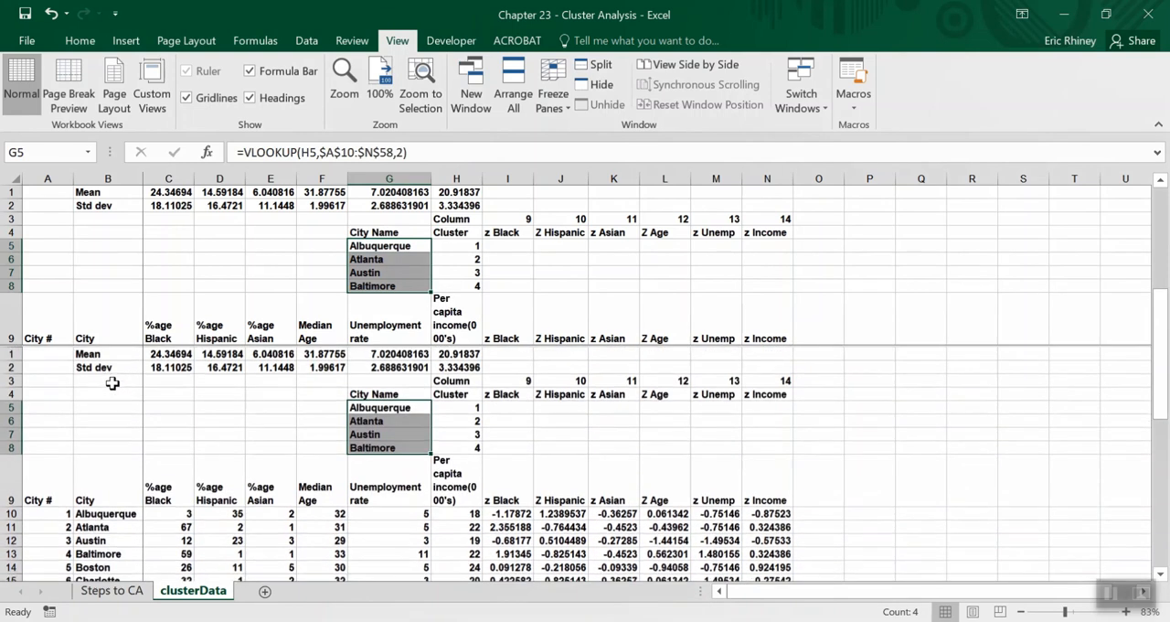
scroll(105, 381, down, 3)
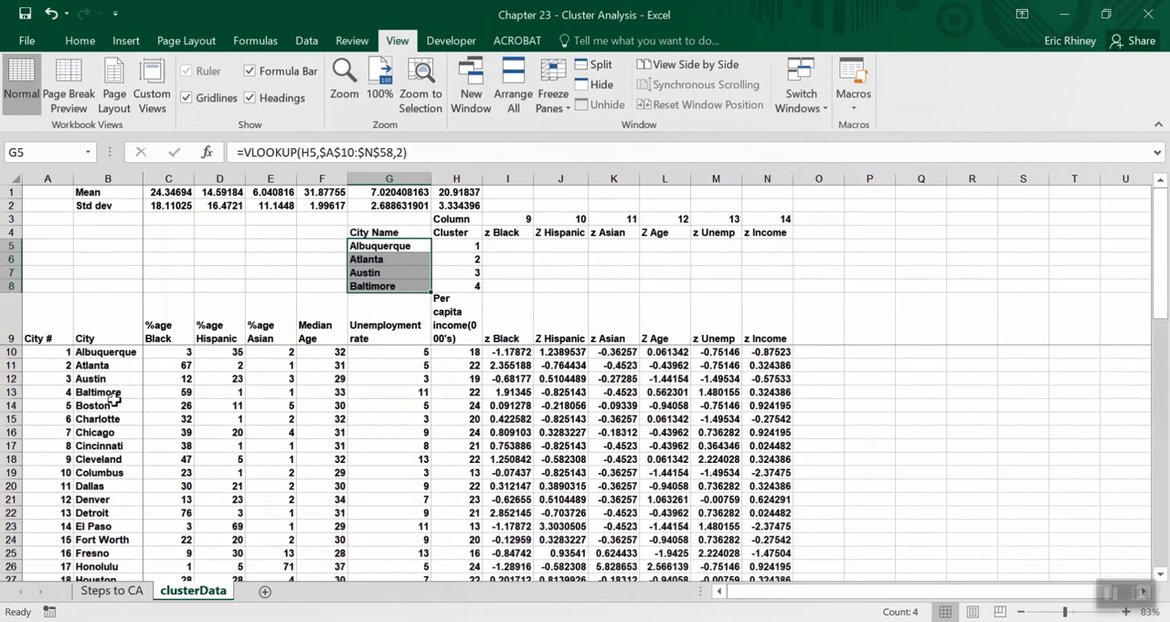
click(93, 358)
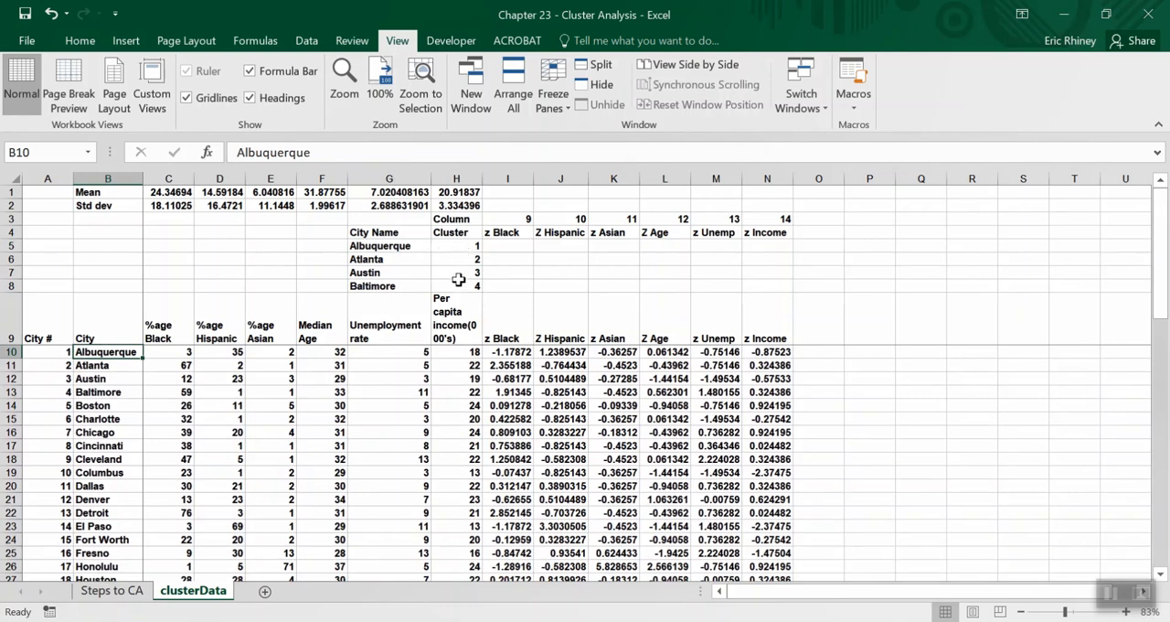
click(111, 365)
click(115, 379)
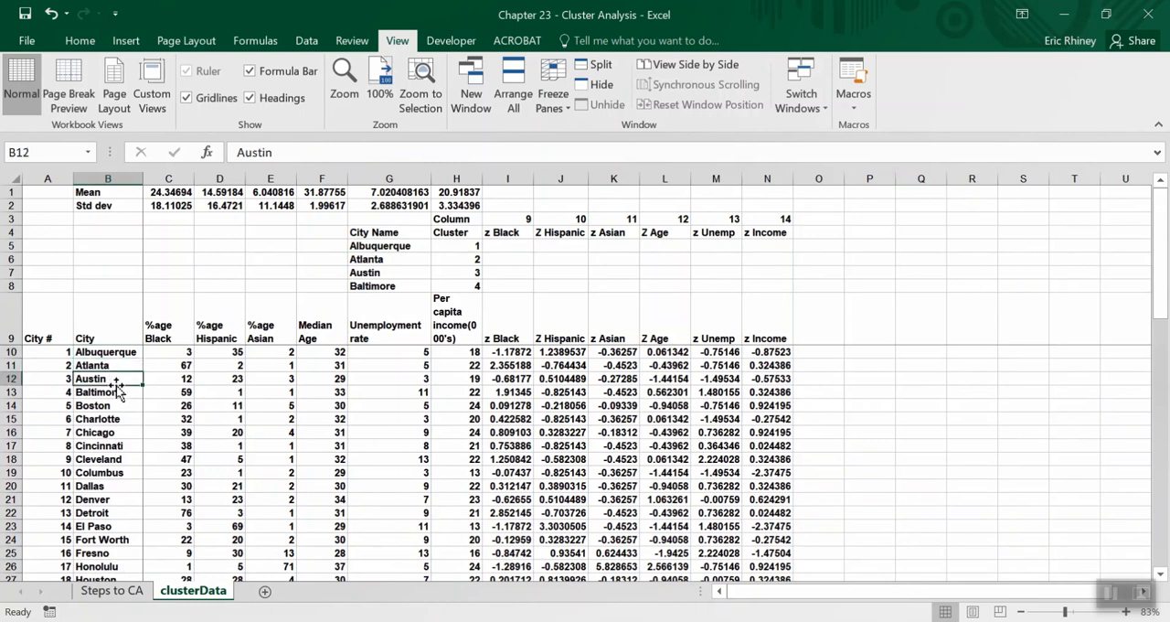
Test the city lookups with 12 in H7 and 18 in H8, checking the names against the city list.
click(465, 273)
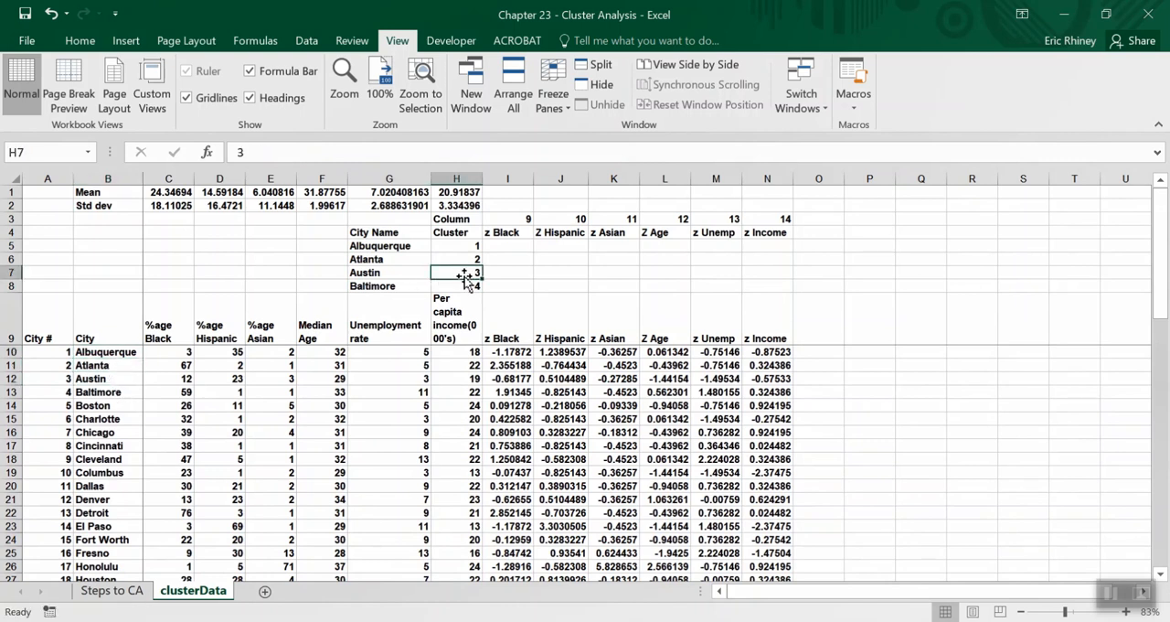
text(12)
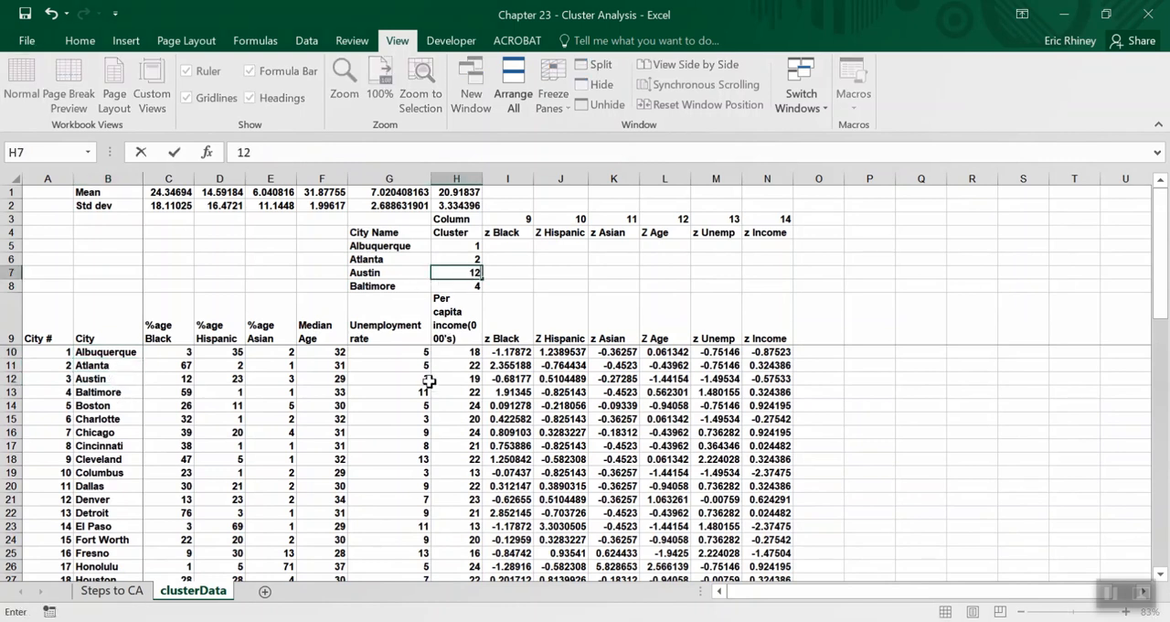
key(Return)
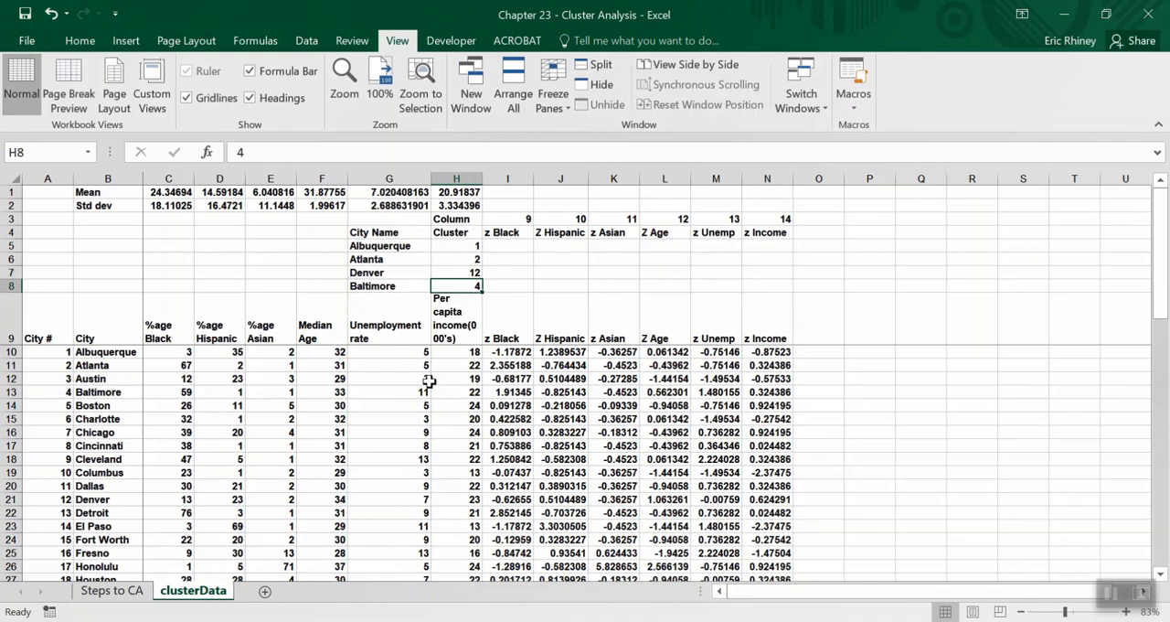
click(97, 500)
click(470, 287)
text(18)
key(Return)
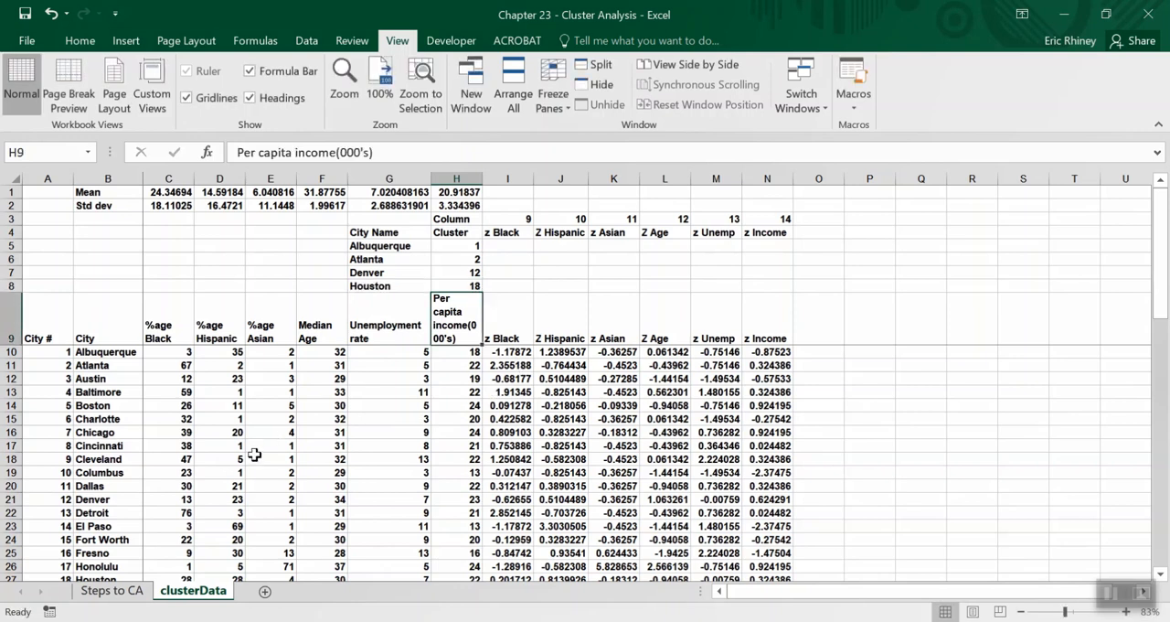
scroll(161, 464, down, 1)
scroll(161, 464, down, 1)
click(108, 512)
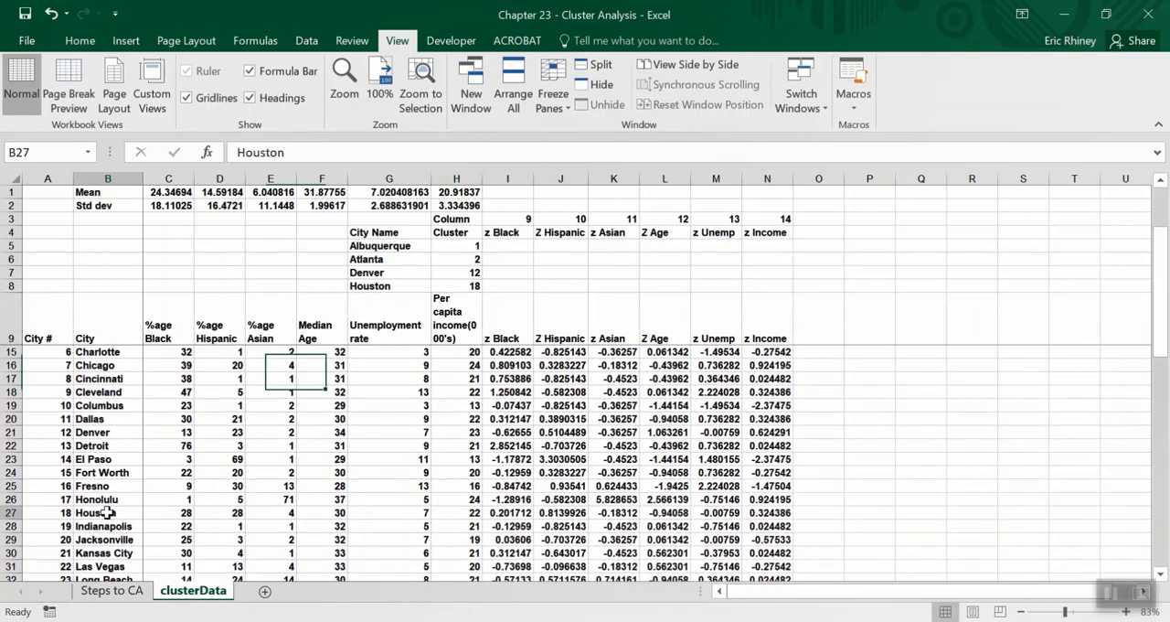
Restore the cluster values to 3 in H7 and 4 in H8, and return to the formula in G5.
click(457, 248)
key(Down)
key(Down)
text(3)
key(Return)
text(4)
key(Return)
key(Up)
key(Up)
key(Up)
key(Up)
key(Left)
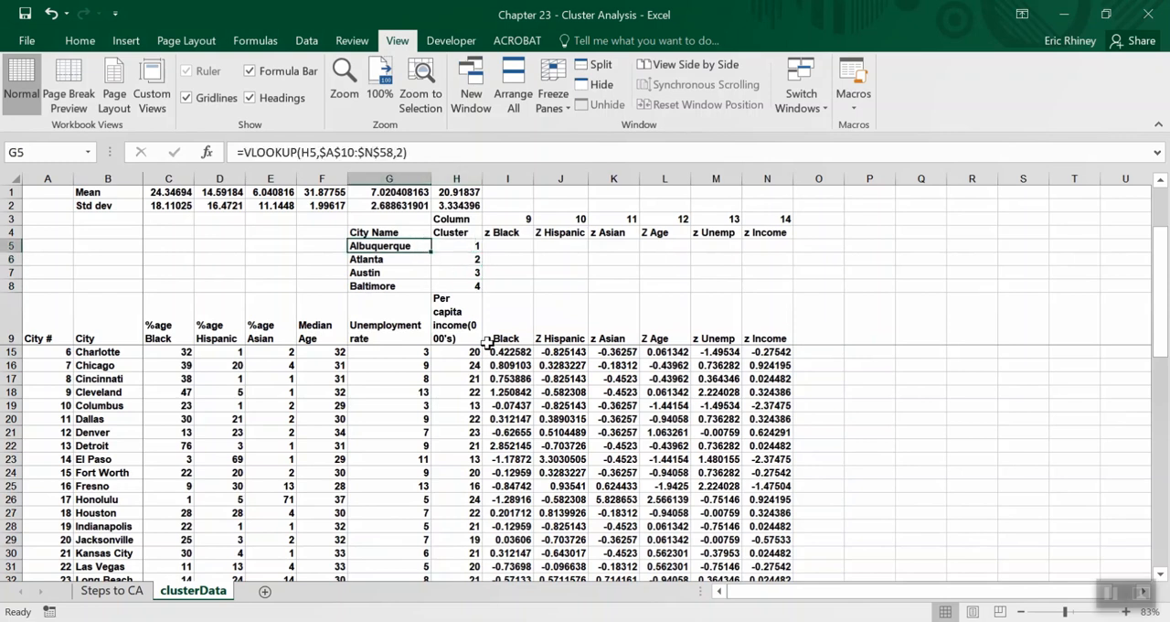
key(Down)
key(Down)
key(Down)
key(Up)
key(Up)
key(Up)
key(Right)
key(Right)
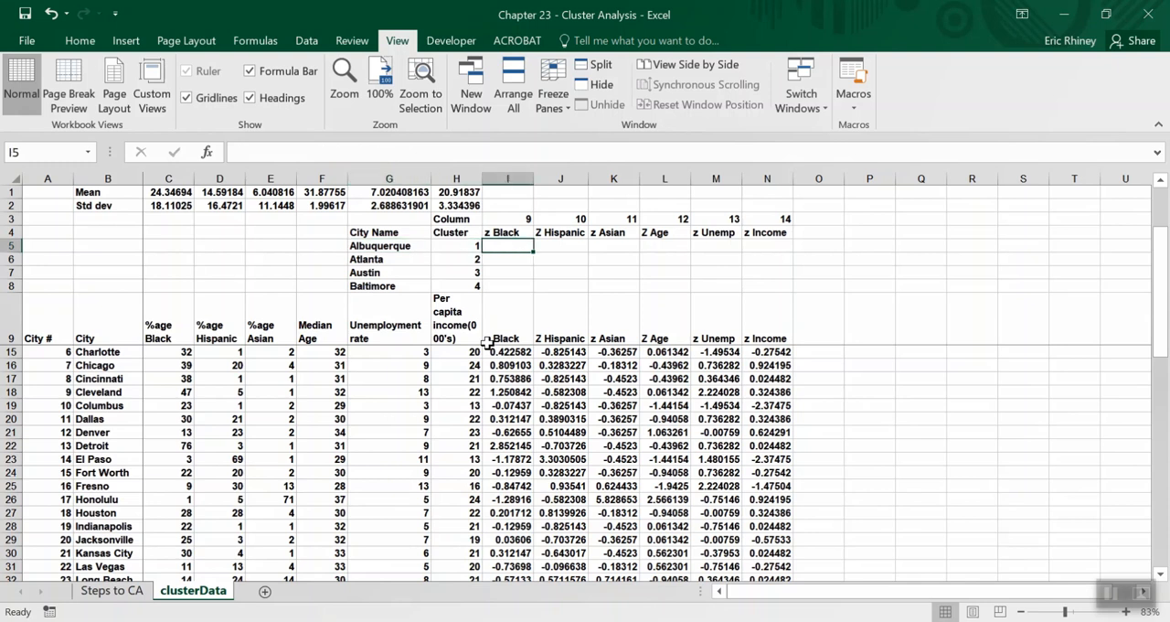
key(Left)
key(Left)
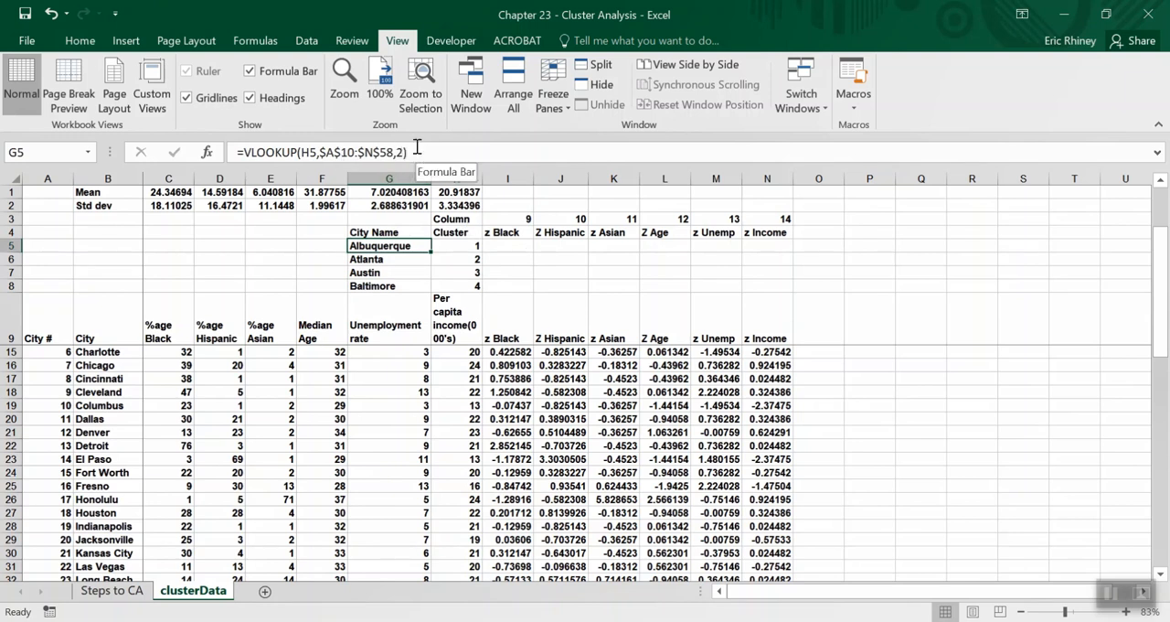
key(ctrl+c)
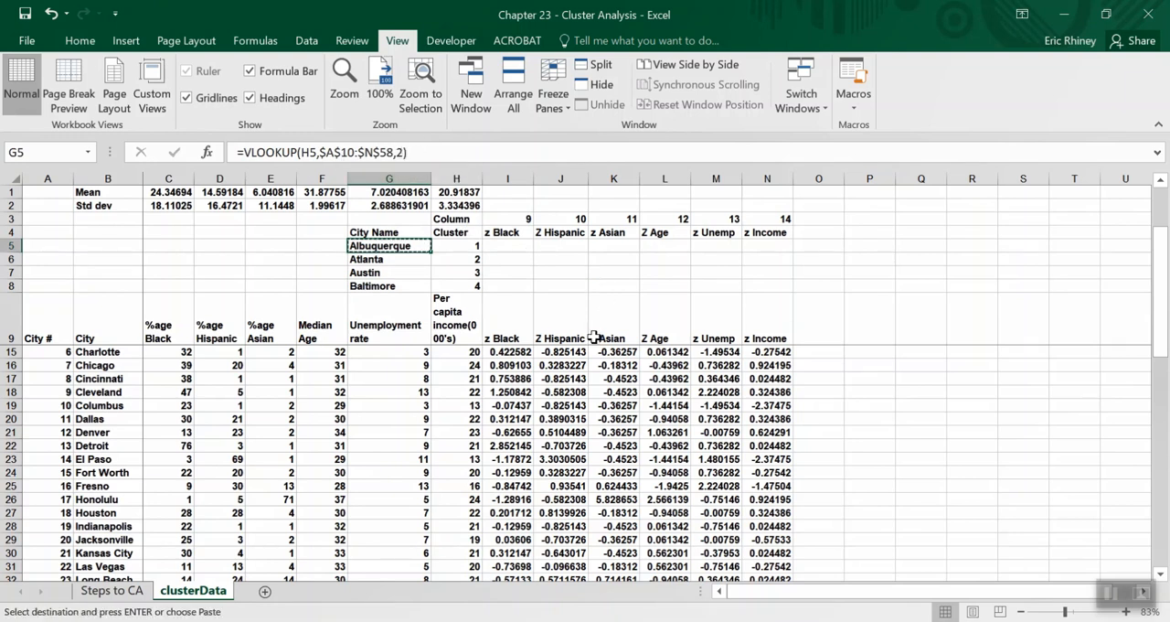
key(Escape)
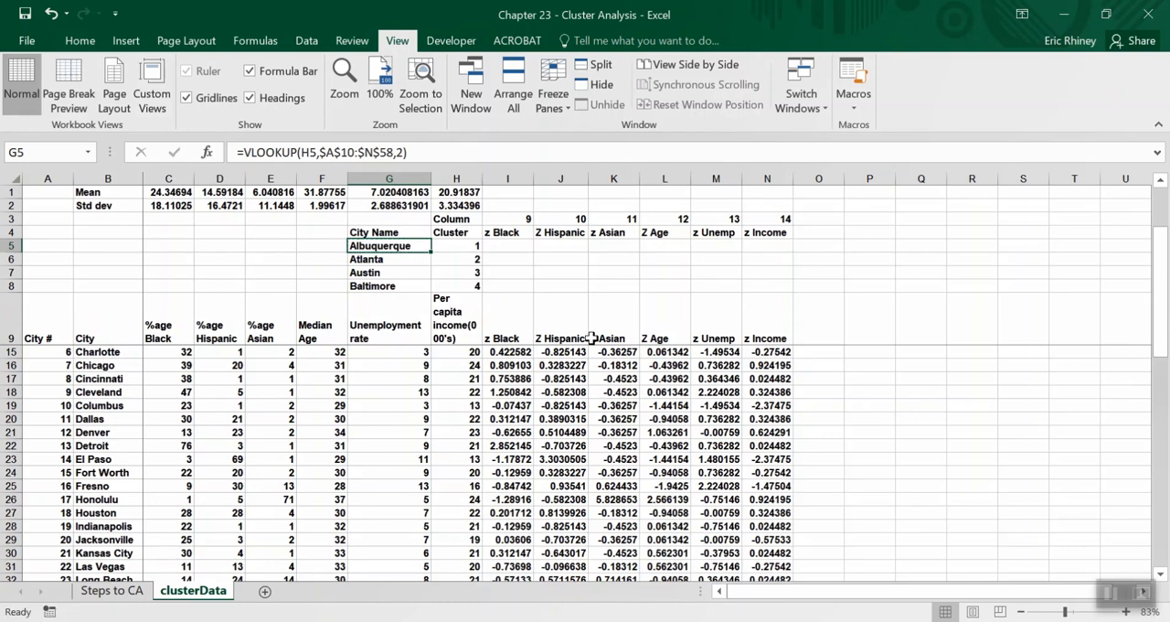
key(Right)
key(Right)
key(Down)
key(Up)
key(Left)
key(Left)
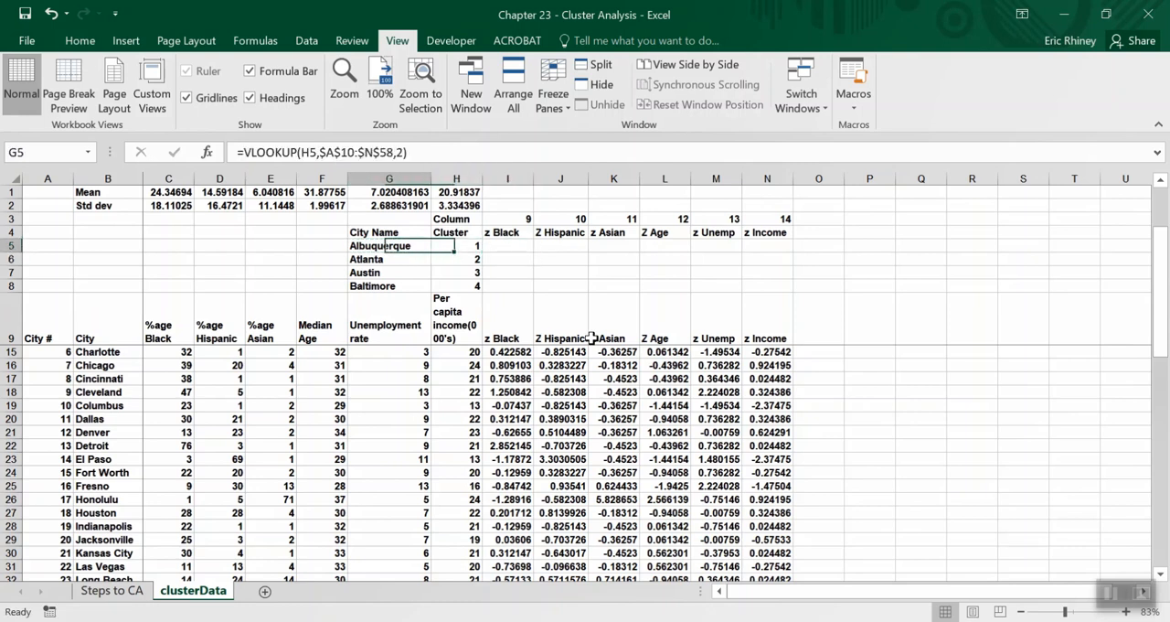
Copy the VLOOKUP formula from G5 into I5 under z Black.
key(ctrl+c)
key(Right)
key(Right)
key(Return)
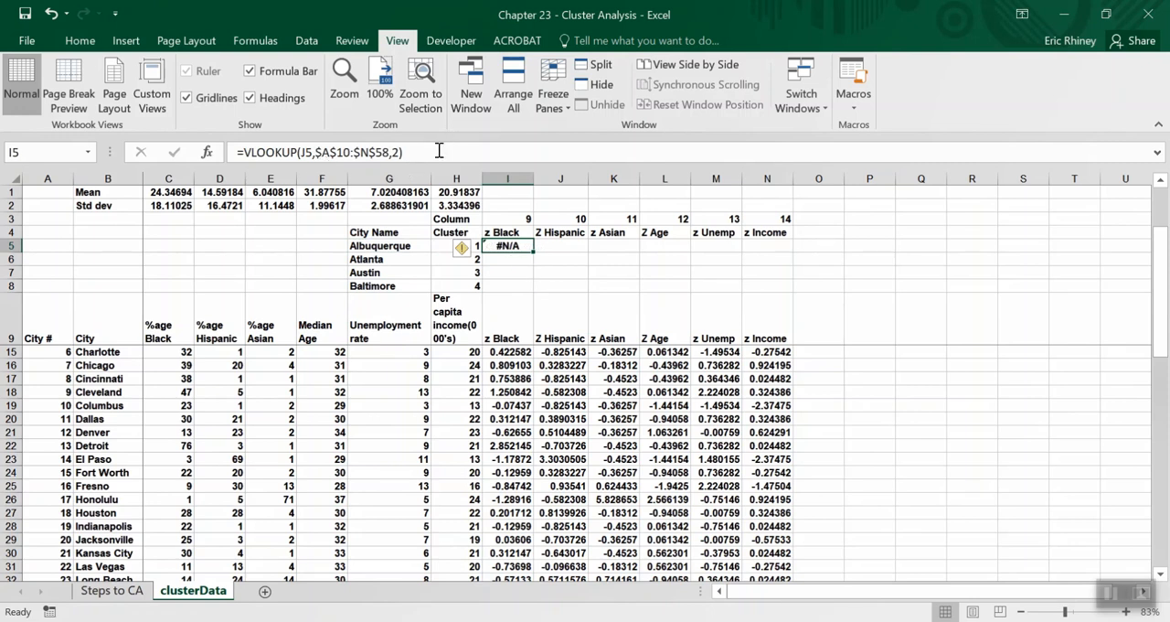
Point the lookup value of I5's formula to cluster cell H5 with the column locked as $H5.
click(439, 151)
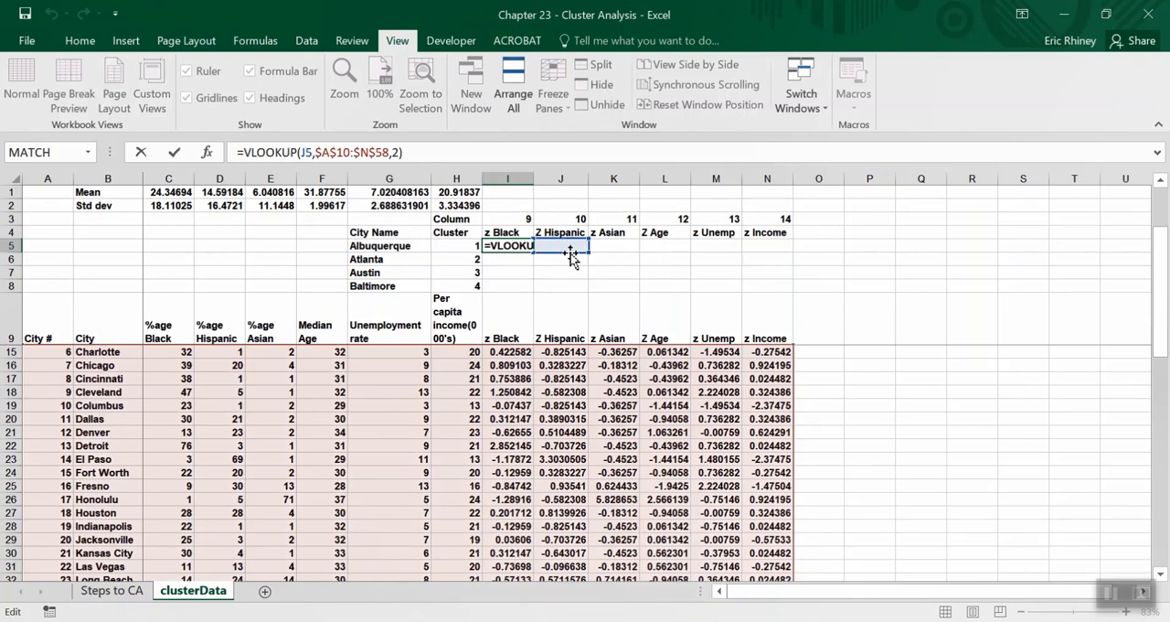
drag(532, 249, 469, 245)
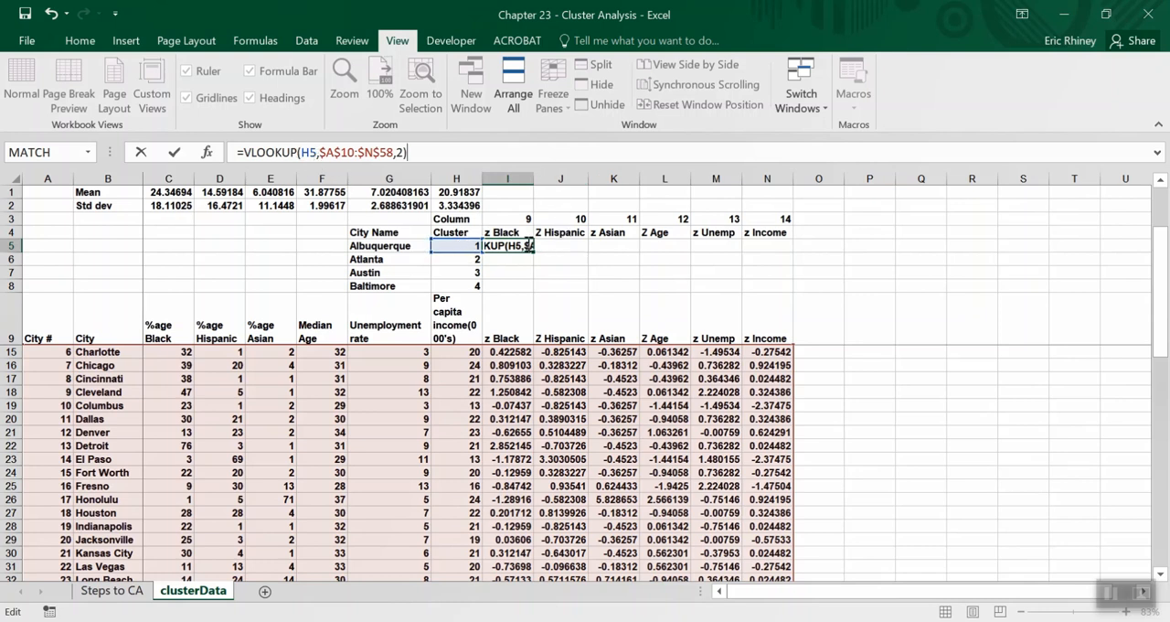
click(303, 153)
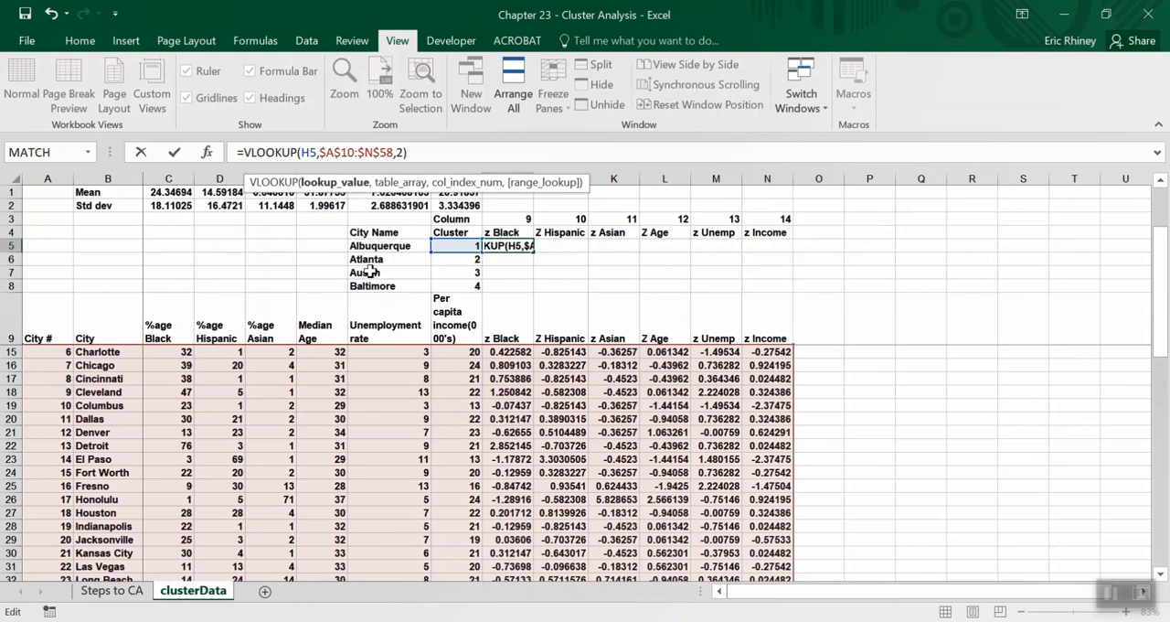
text($)
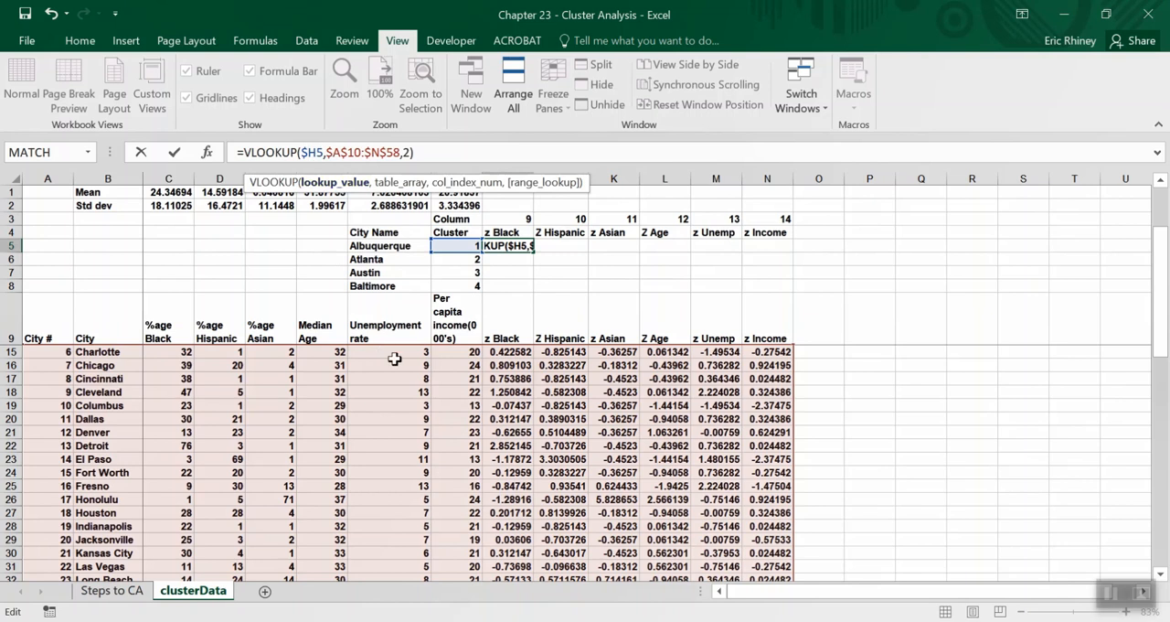
Replace the column index in I5's formula with the row-locked reference I$3 and enter the formula.
click(408, 153)
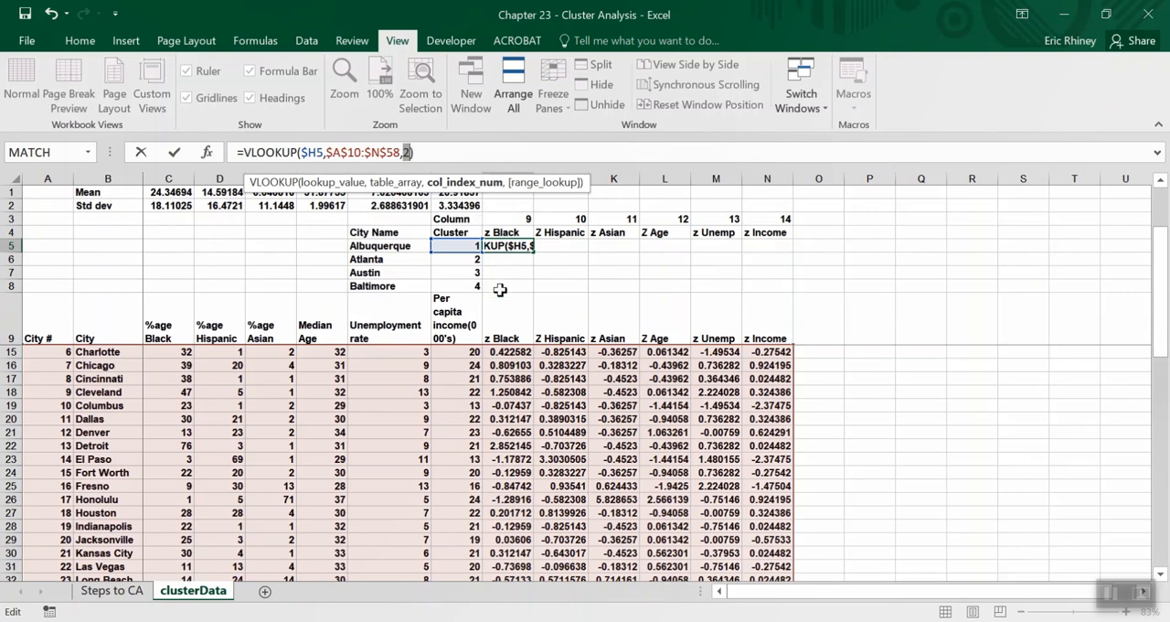
click(521, 218)
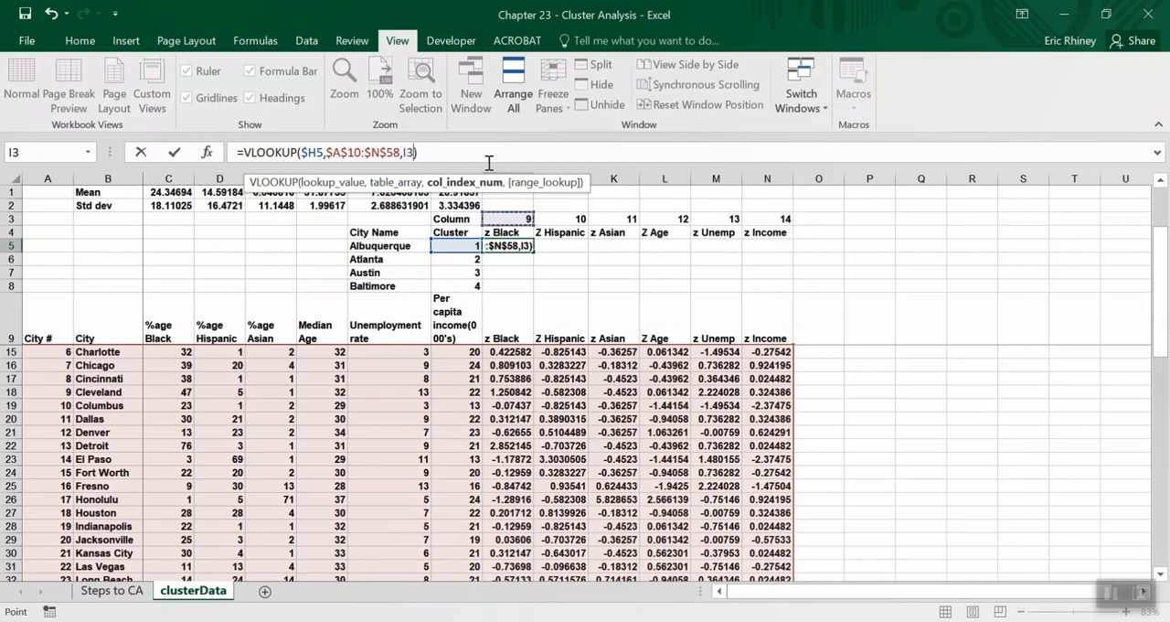
click(408, 151)
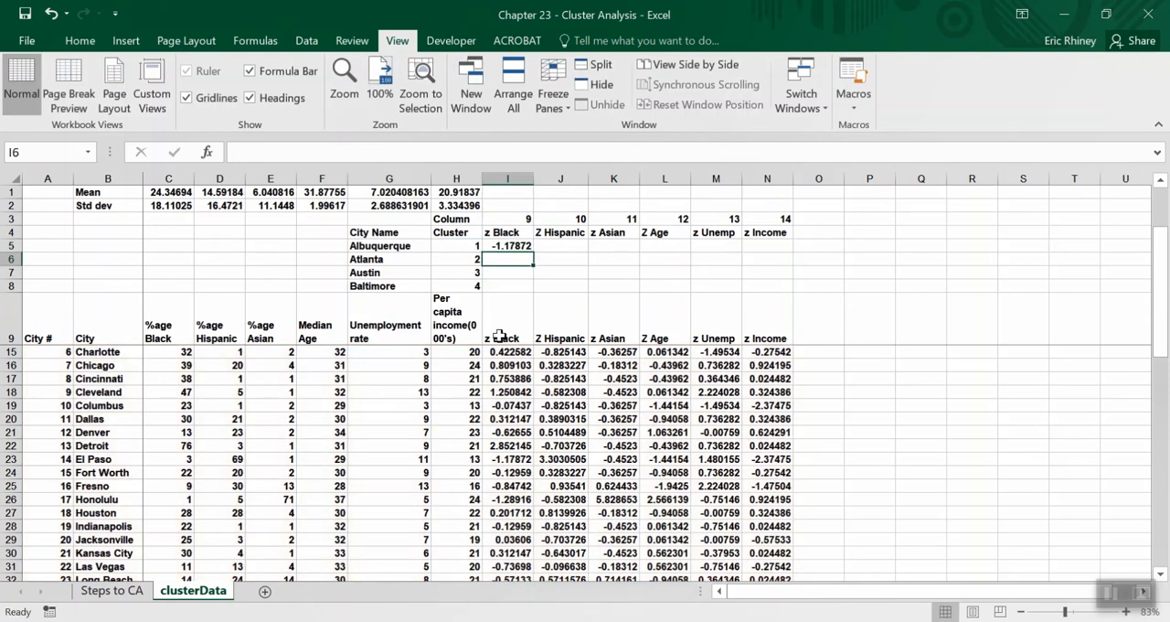
Compare the looked-up z Black value in I5 with Albuquerque's z Black score in the data list.
key(Up)
scroll(365, 430, up, 4)
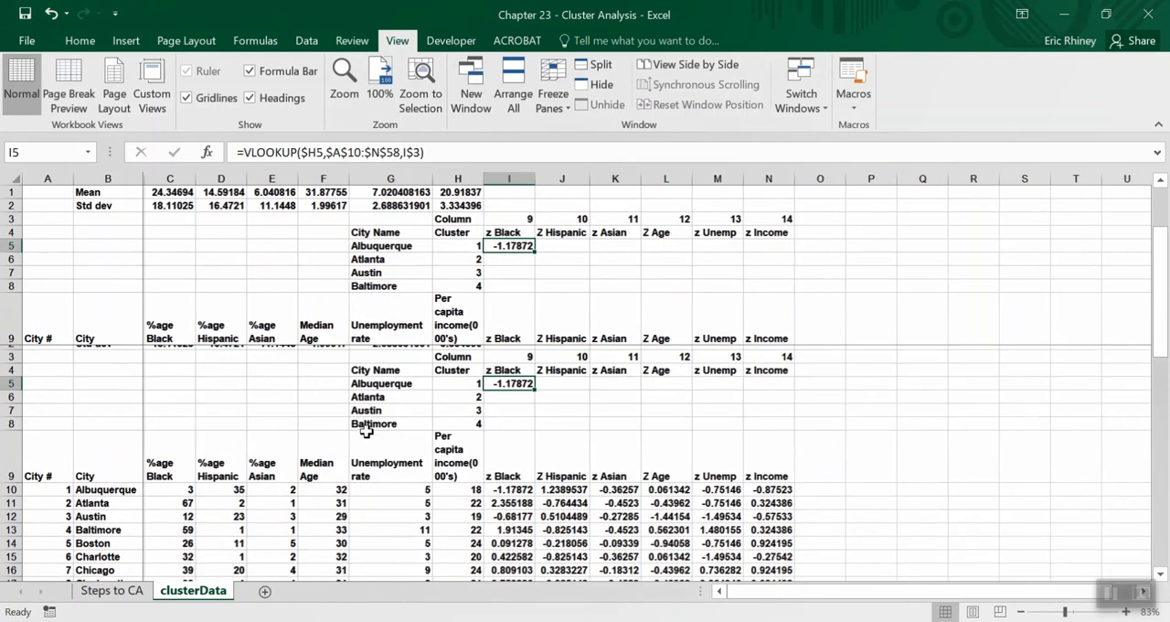
scroll(366, 431, down, 2)
click(81, 351)
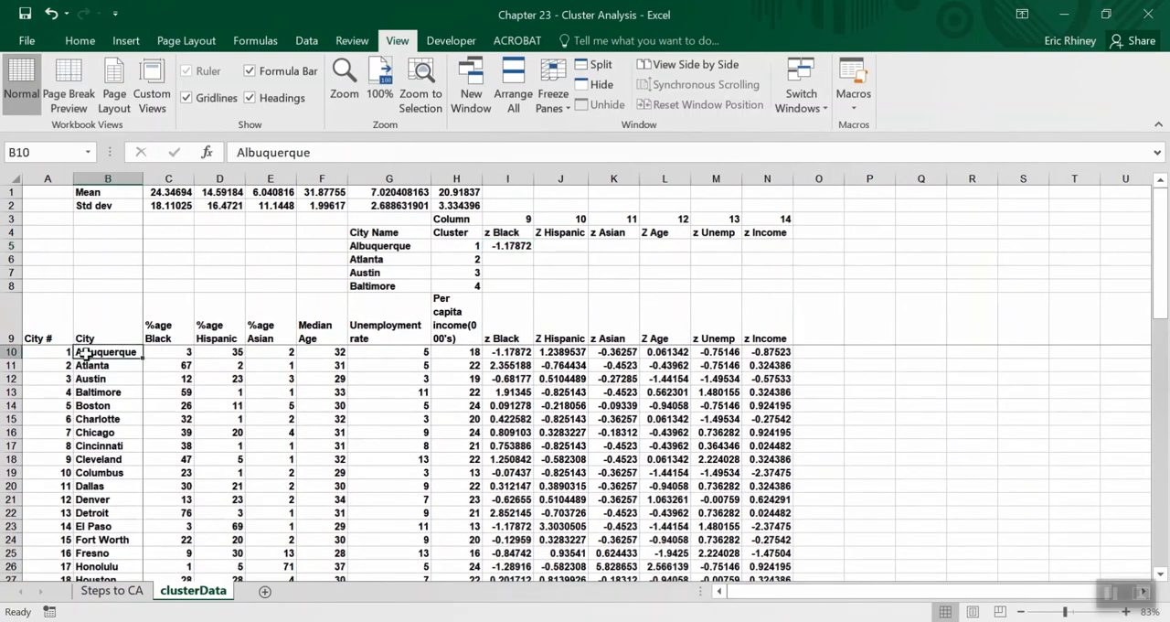
click(501, 353)
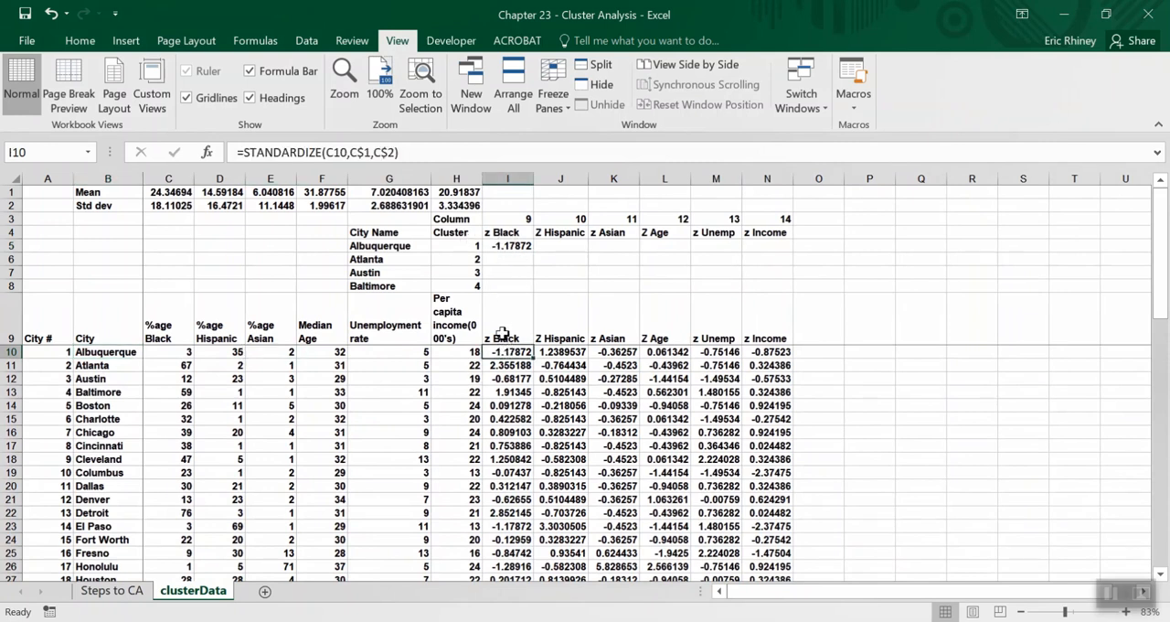
Set cluster cell H5 to 5 to test the city name and z Black lookups.
click(458, 249)
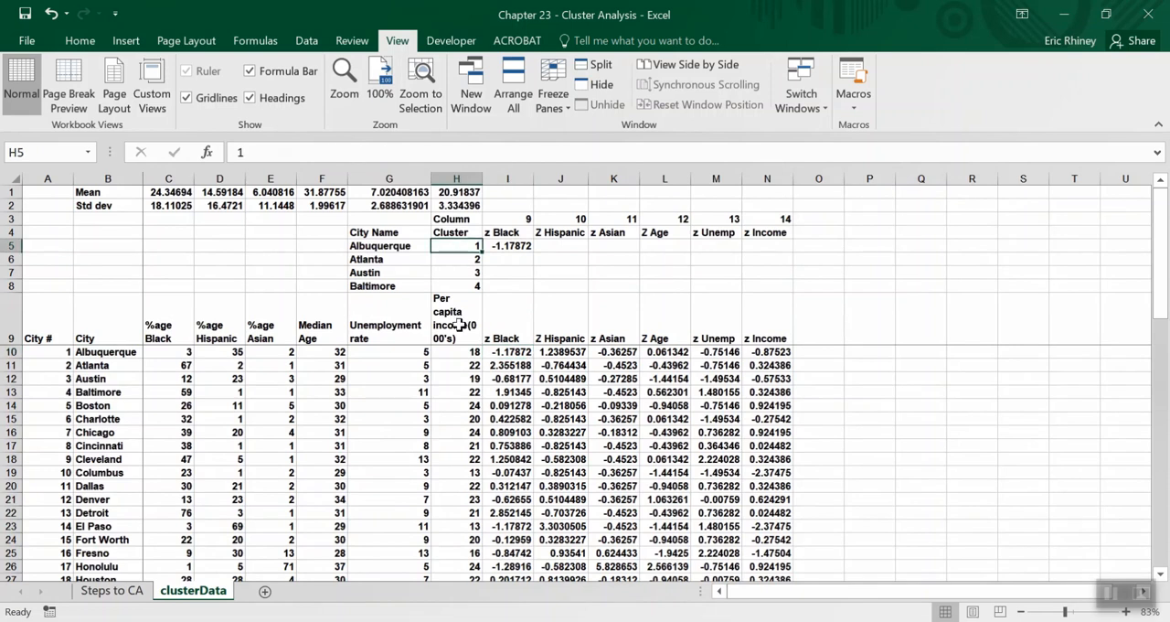
text(5)
key(Return)
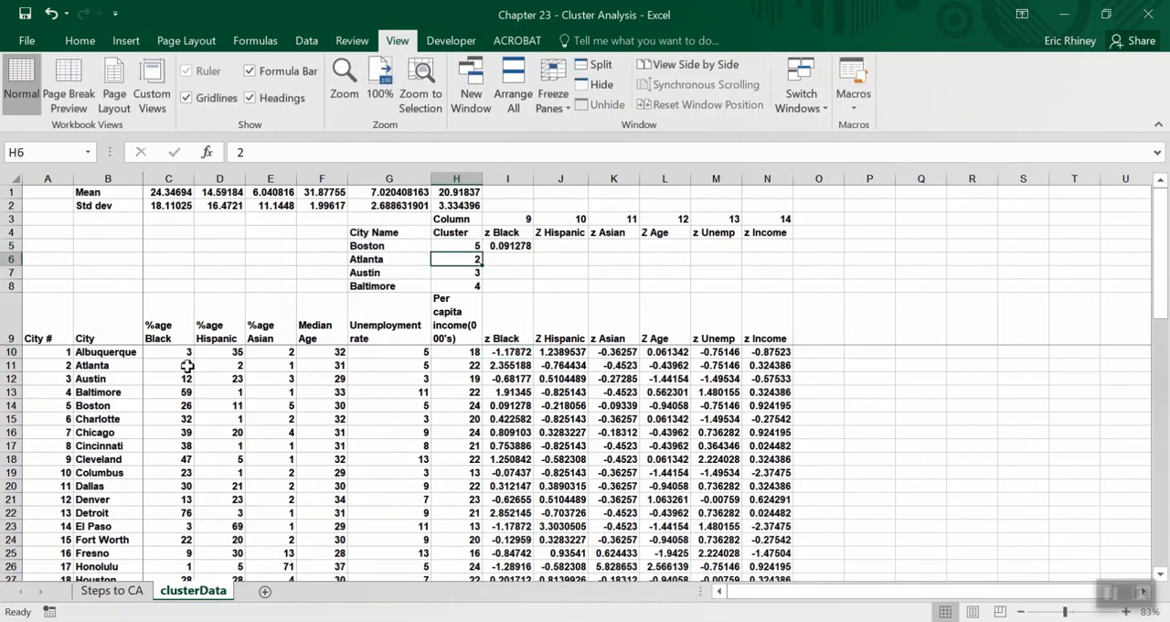
Compare the city name in G5 and the z Black value in I5 with Boston's row in the data list.
click(116, 403)
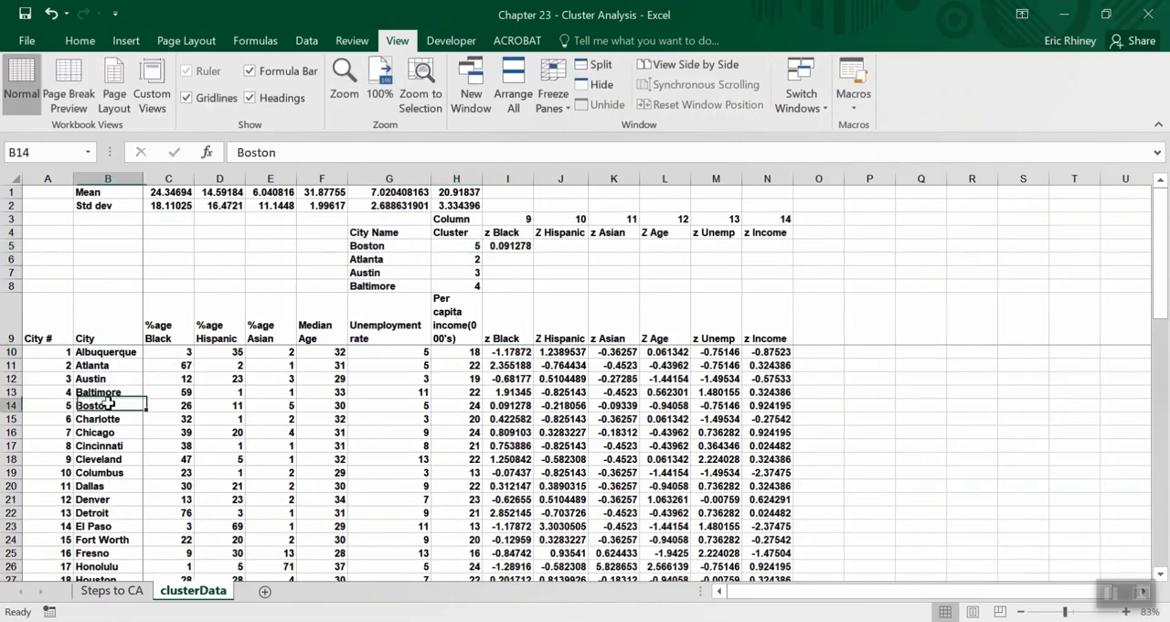
click(348, 245)
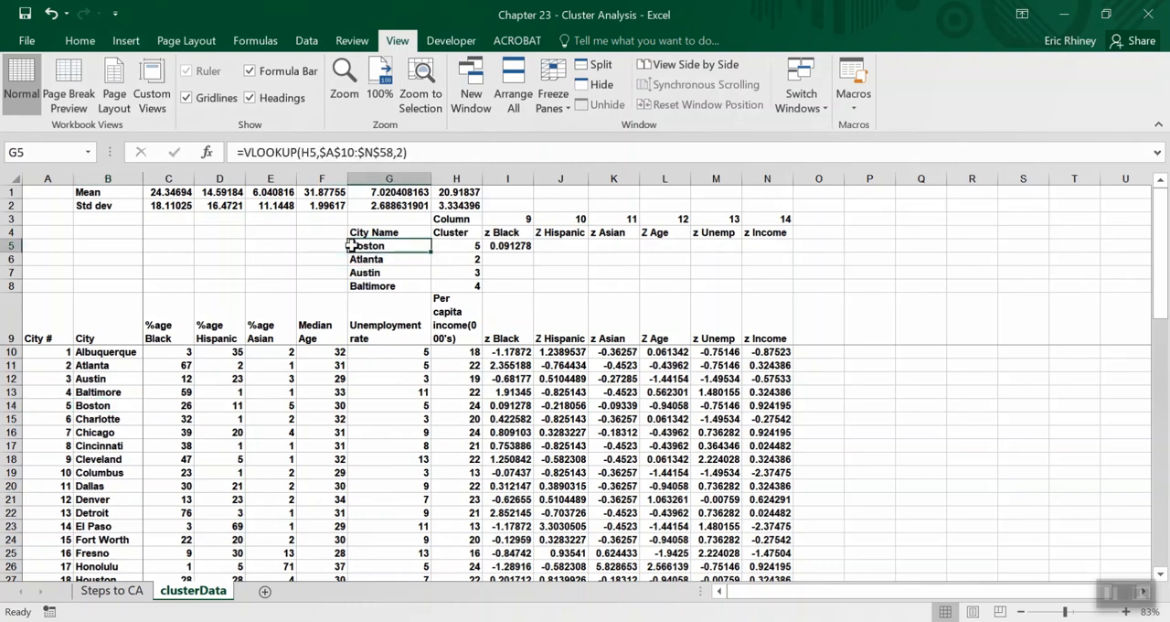
click(515, 403)
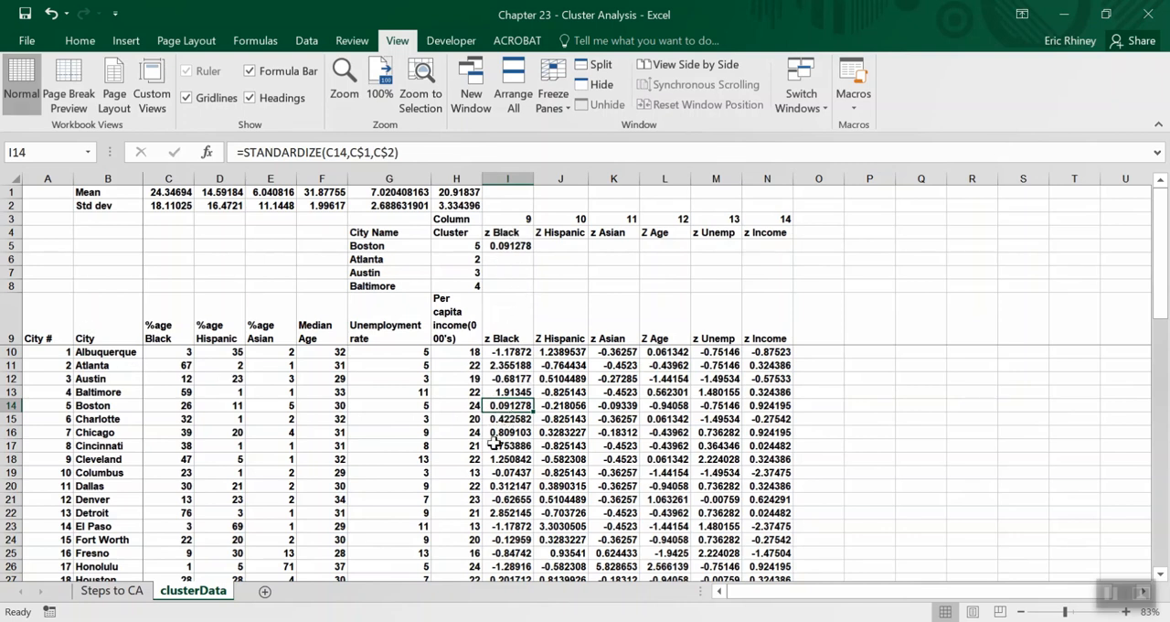
click(517, 242)
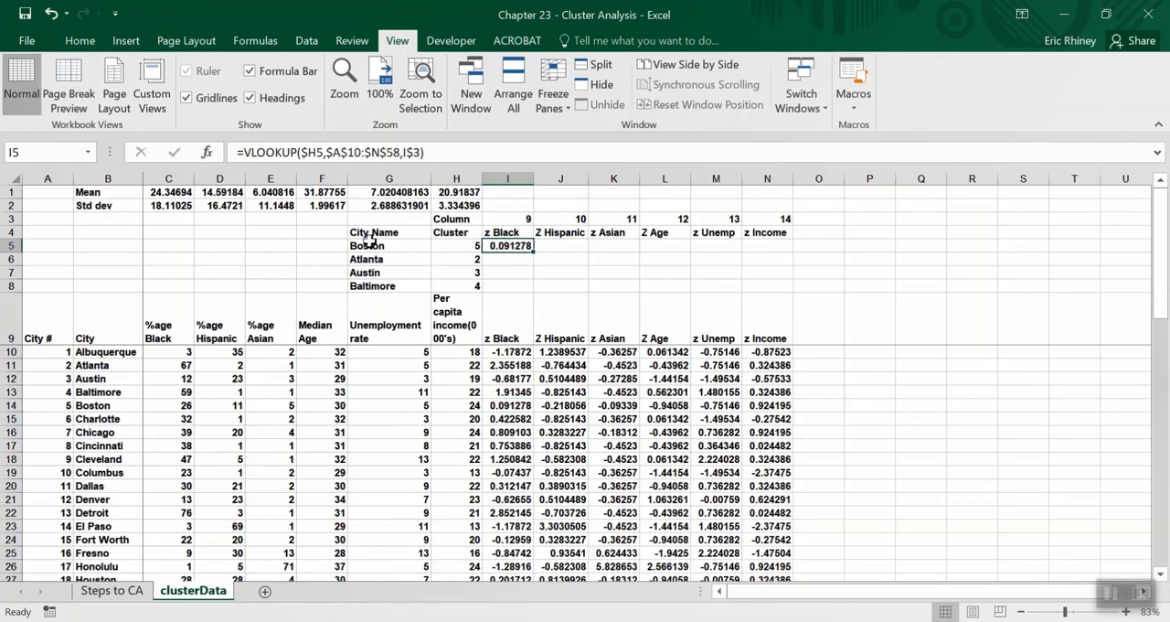
Set cluster cell H5 back to 1.
click(469, 246)
text(1)
key(ctrl+Return)
key(Right)
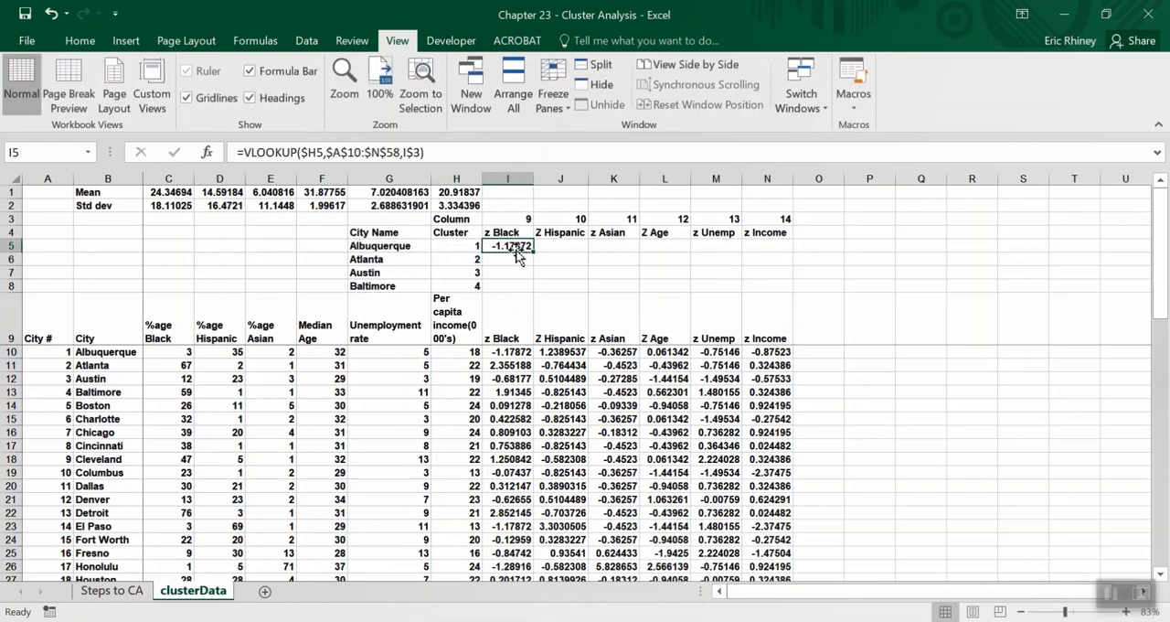
Fill I5's lookup formula across to N5 and compare the row with Albuquerque's z-scores in the data list.
drag(533, 251, 791, 246)
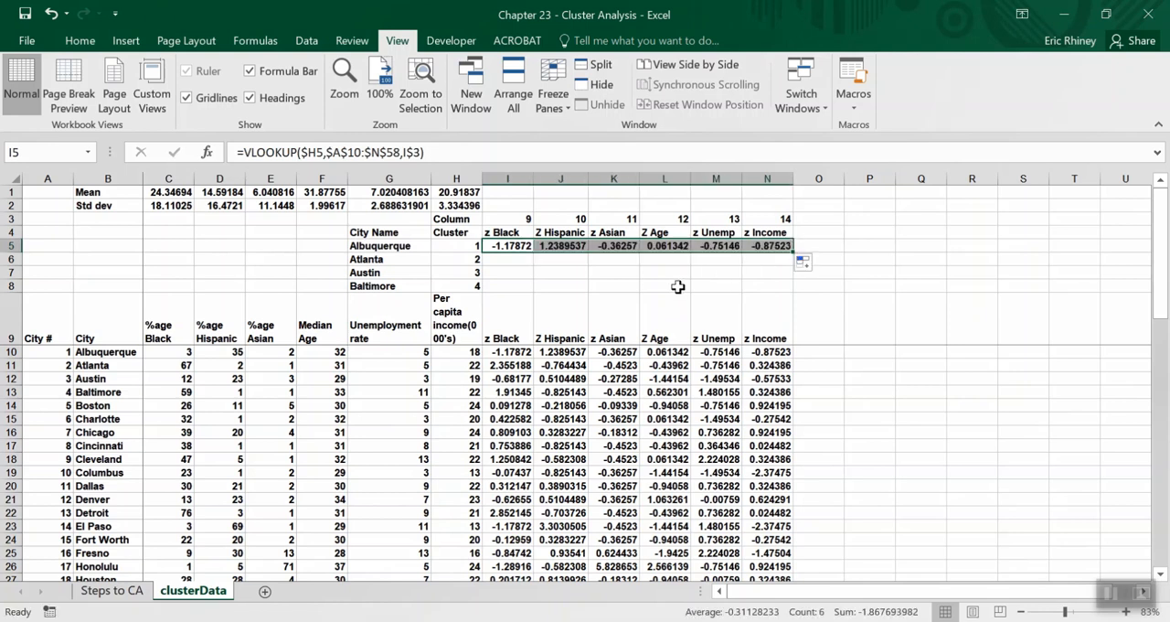
drag(774, 351, 508, 352)
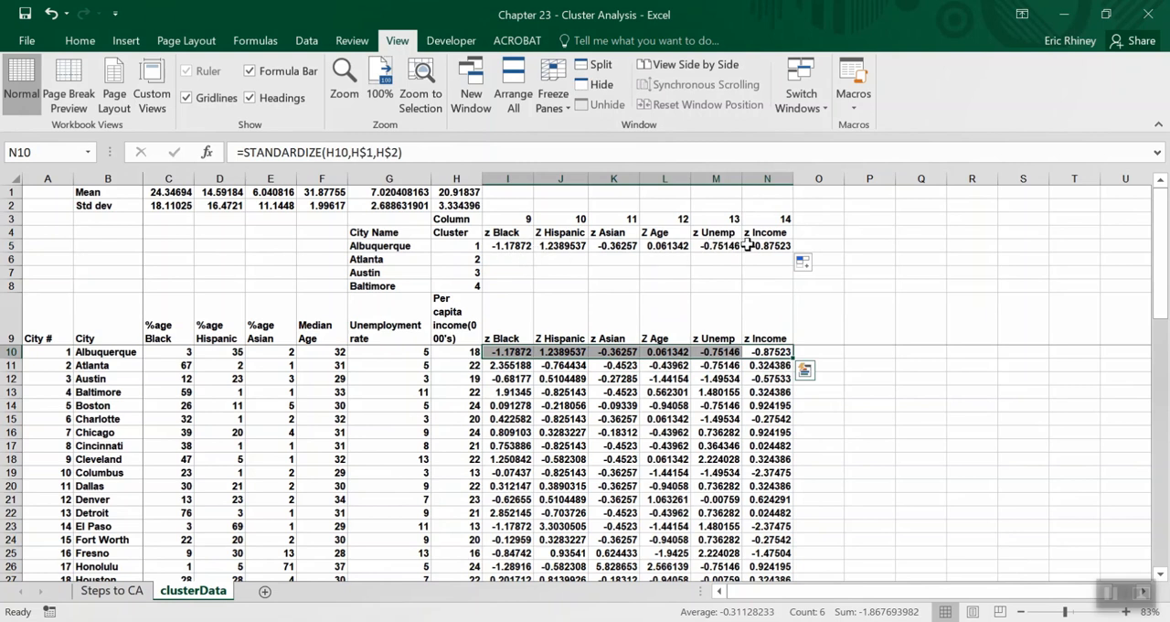
drag(773, 247, 509, 249)
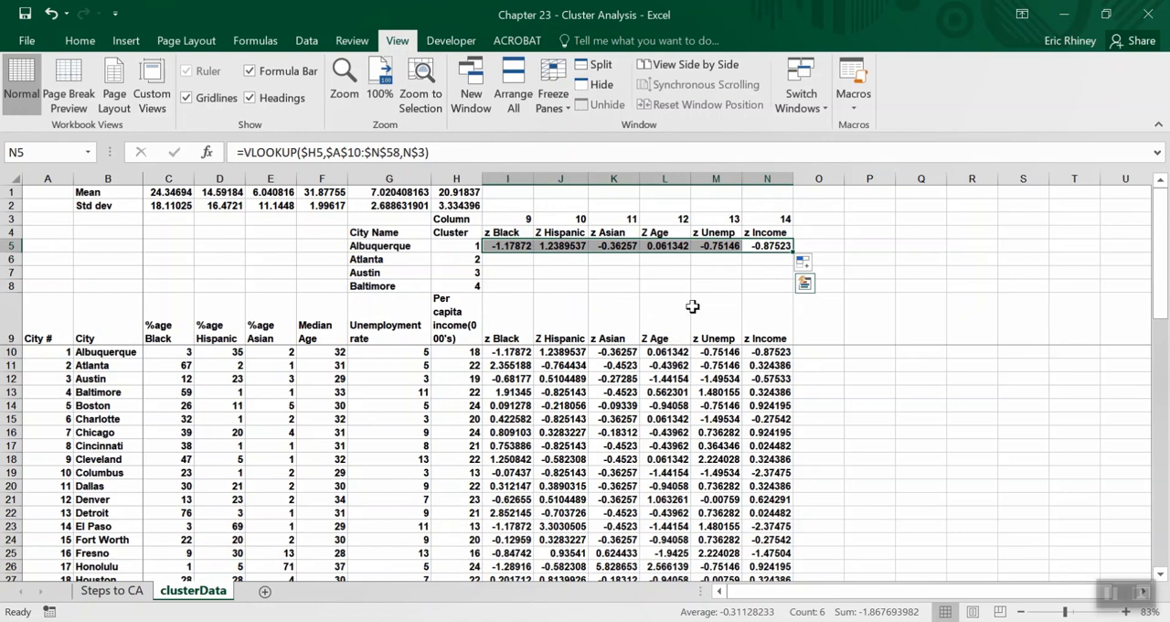
Fill the I5:N5 lookup formulas down through row 8 and check Austin's and Baltimore's scores against the data list.
drag(792, 252, 794, 296)
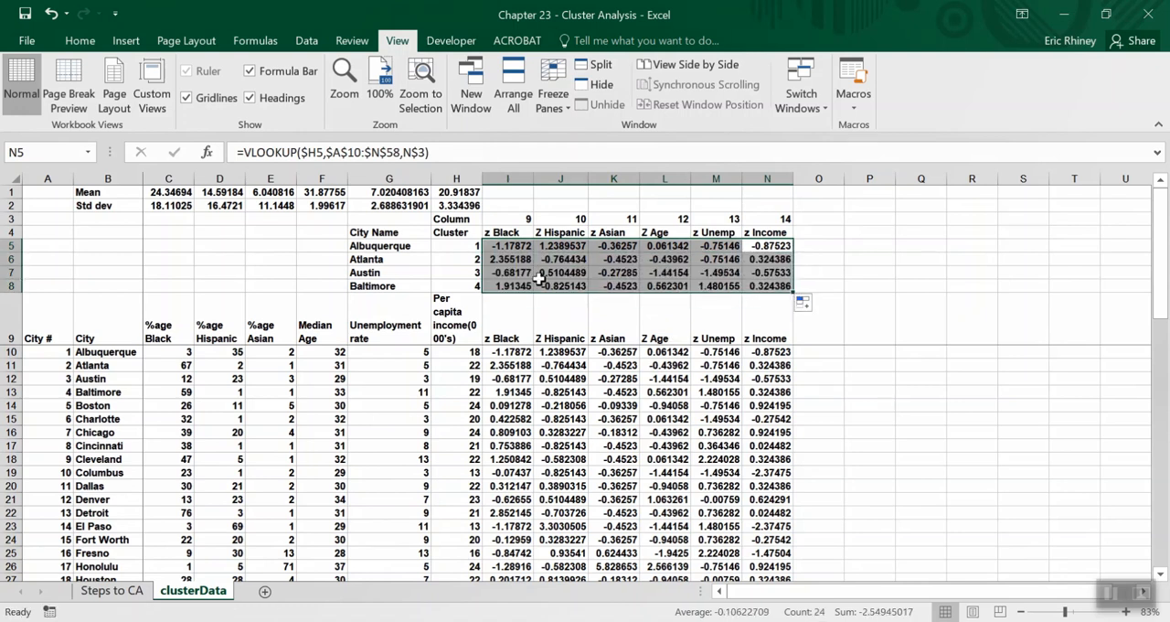
click(490, 382)
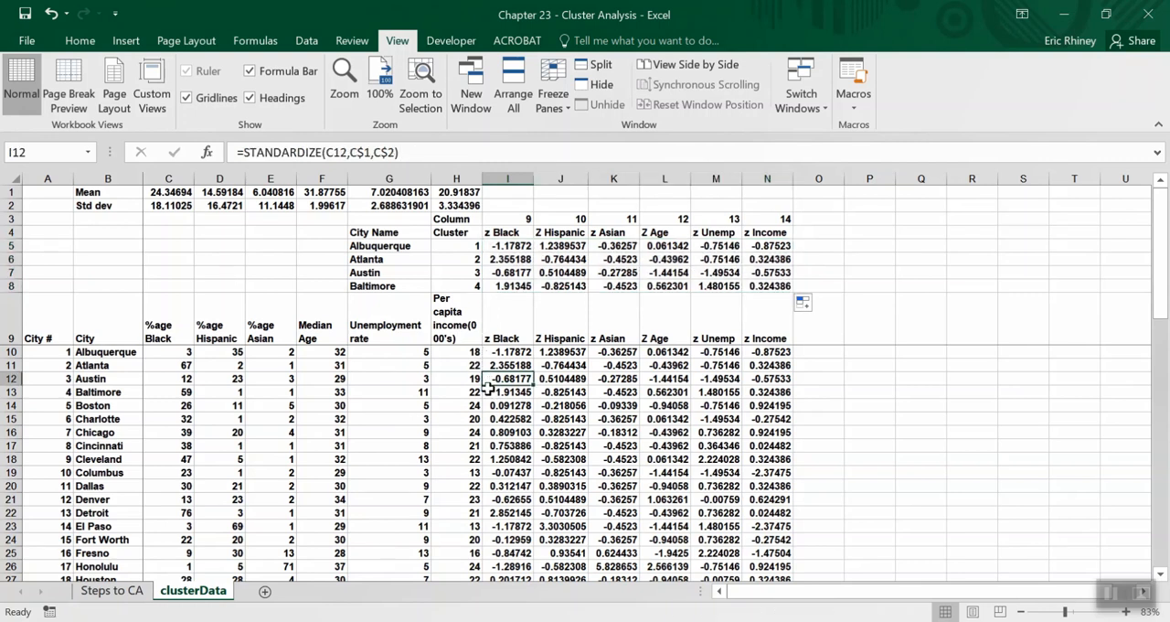
click(494, 274)
click(500, 286)
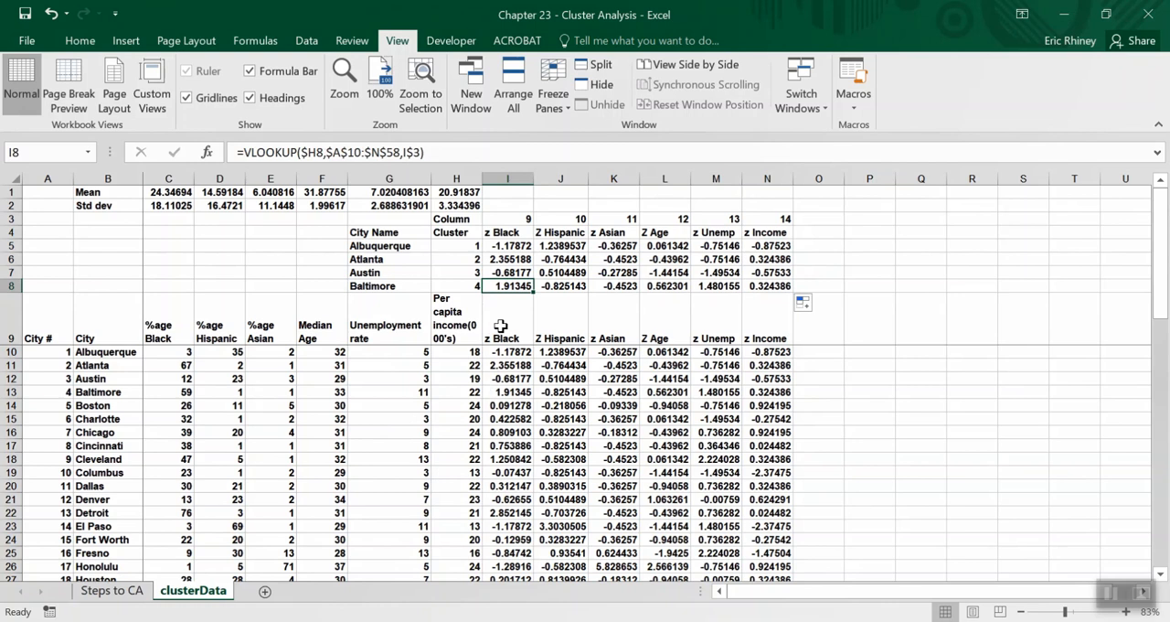
click(504, 388)
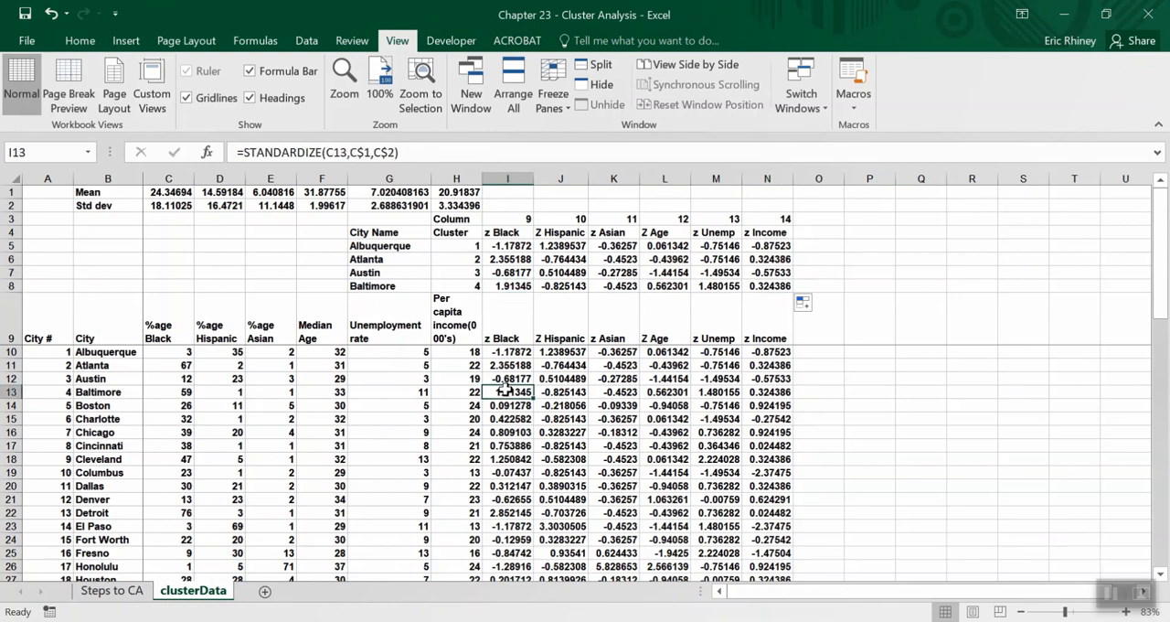
click(758, 284)
click(755, 380)
click(757, 392)
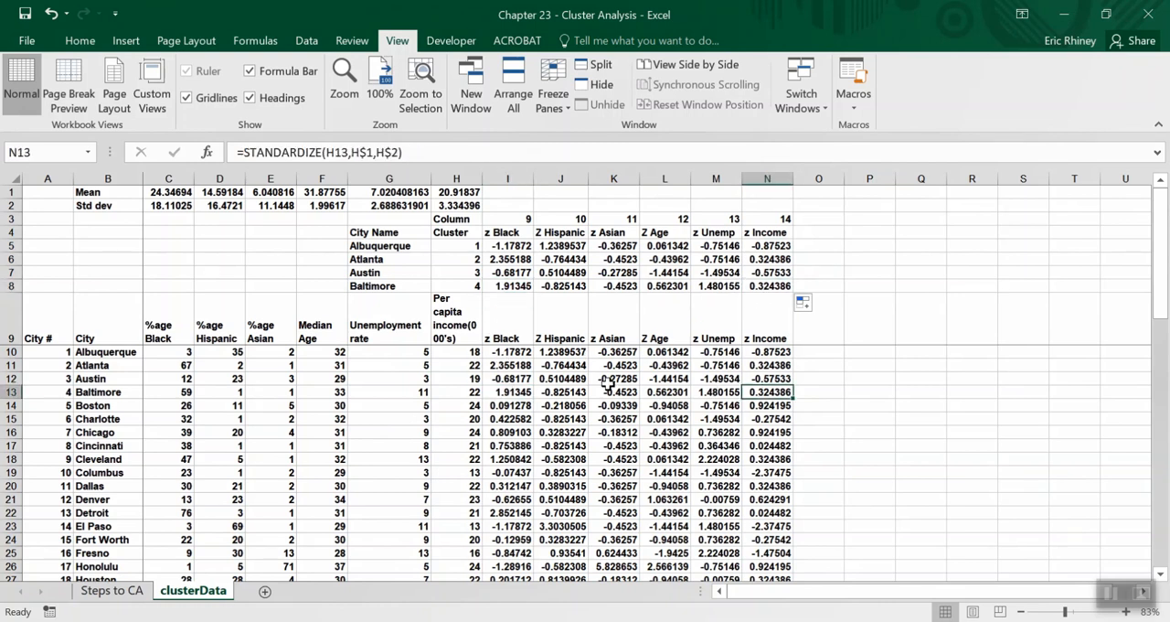
Set cluster cell H7 to 5 and compare its looked-up scores with Boston's row in the data list.
click(470, 274)
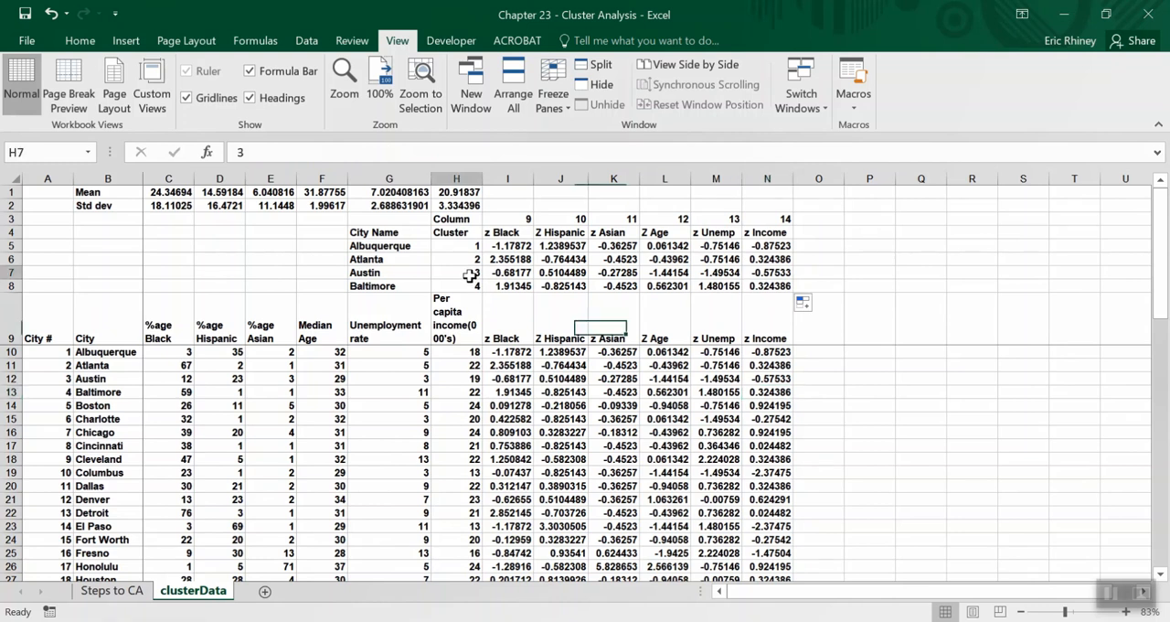
text(5)
key(Return)
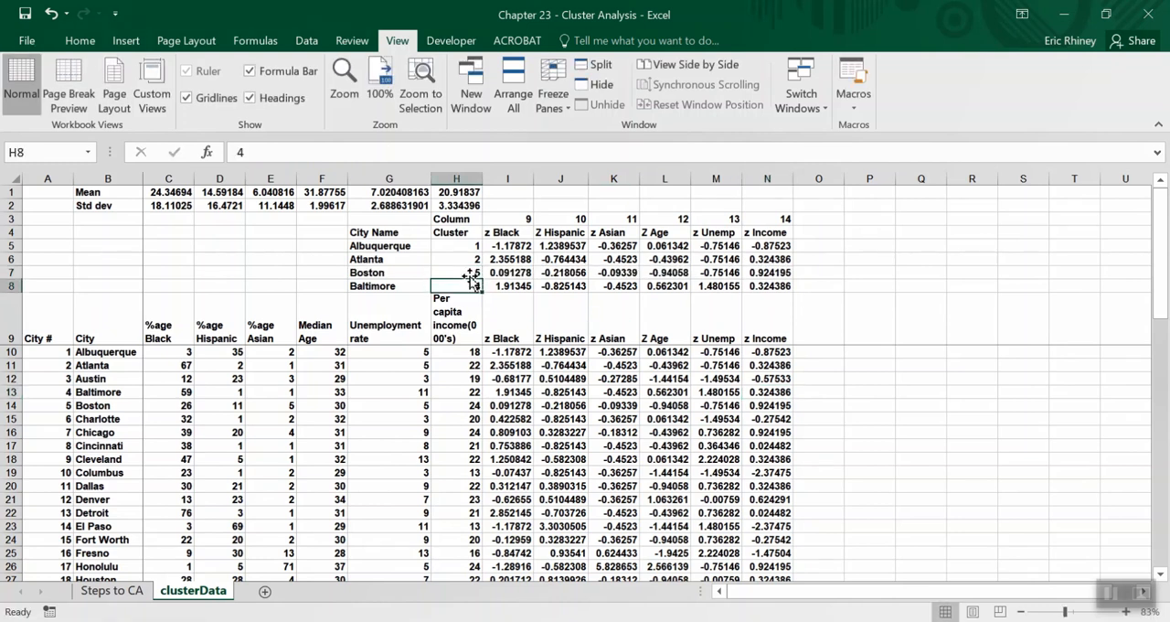
click(9, 405)
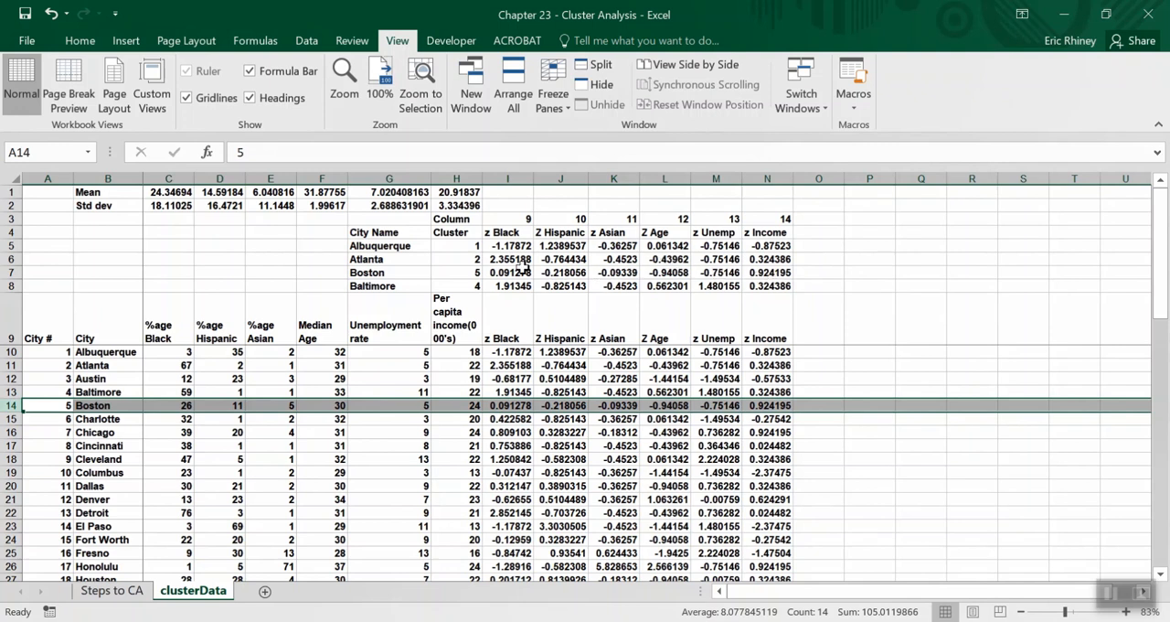
Set the other cluster cells H8, H6 and H5 to 5 to test the lookups in every row.
click(468, 284)
text(5)
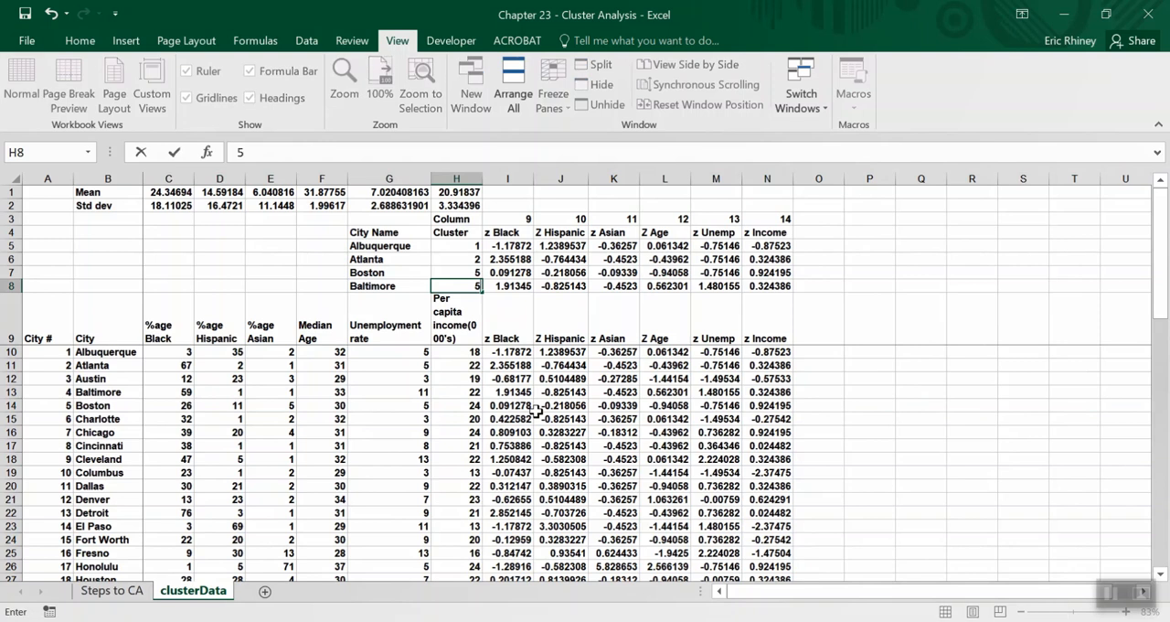
key(Up)
key(Up)
text(5)
key(Up)
key(Up)
key(Down)
text(5)
key(Return)
key(Right)
key(Right)
key(Right)
key(Right)
key(Right)
key(Right)
key(Left)
key(Left)
key(Left)
key(Left)
key(Left)
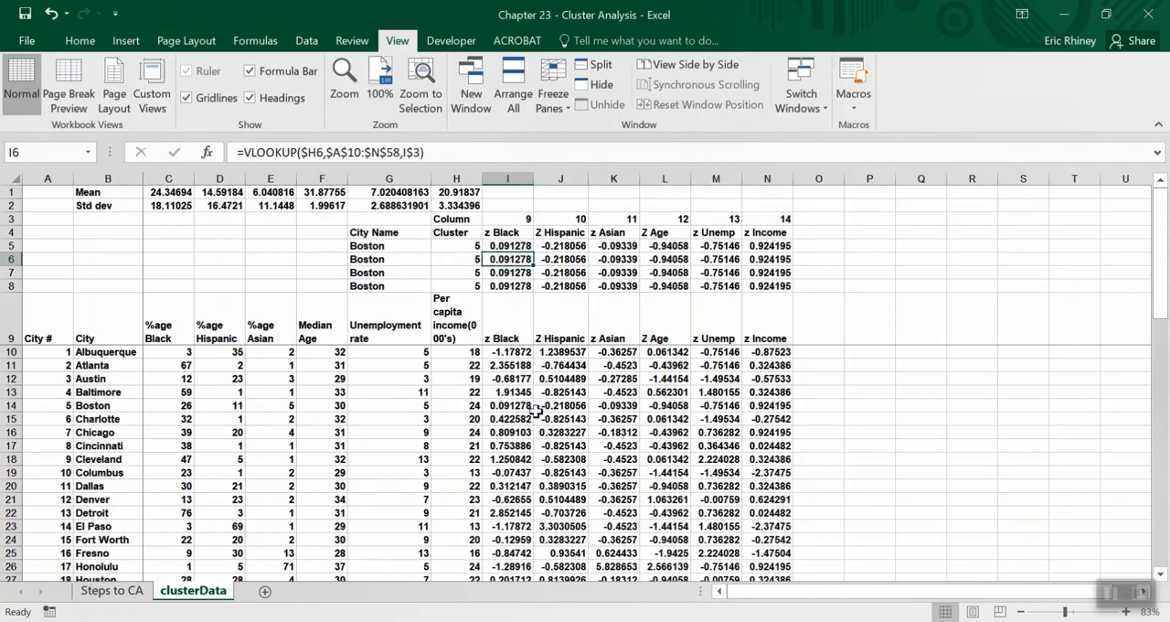
Set the cluster cells H5 to H8 back to 1, 2, 3 and 4.
key(Left)
key(Up)
text(1)
key(Return)
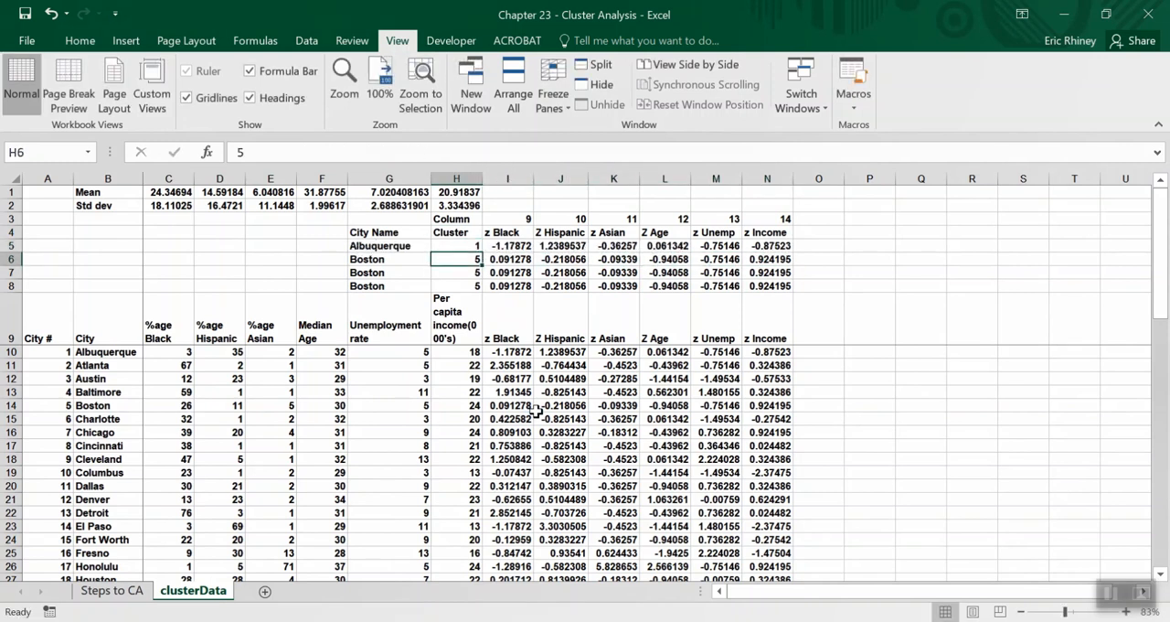
text(1)
key(Return)
key(Up)
text(2)
key(Return)
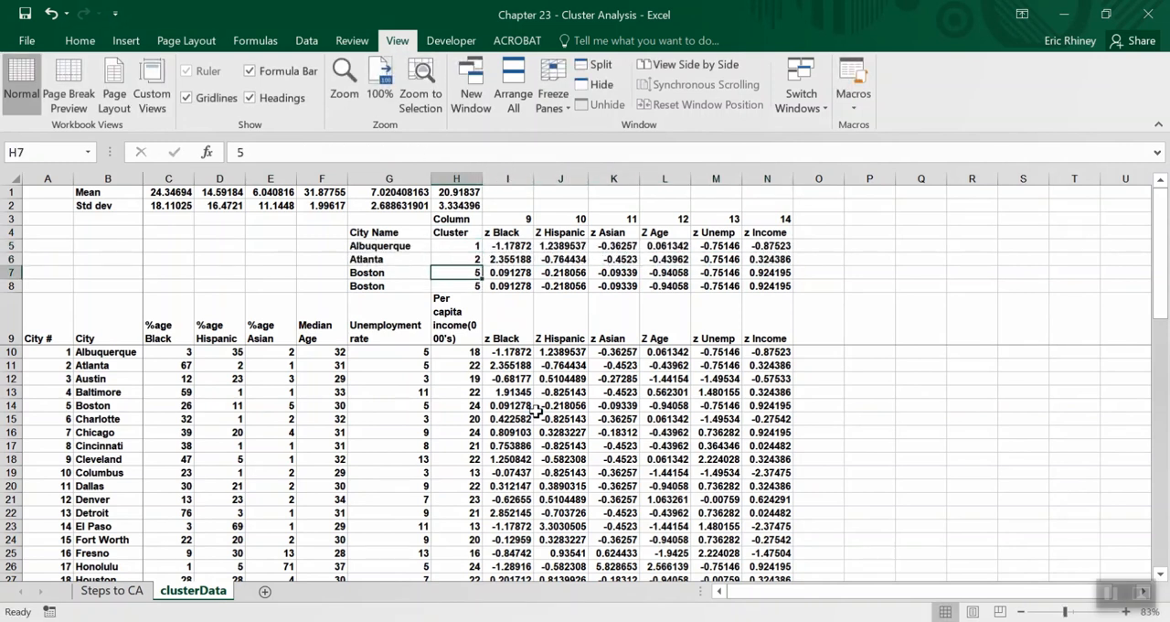
text(3)
key(Return)
text(4)
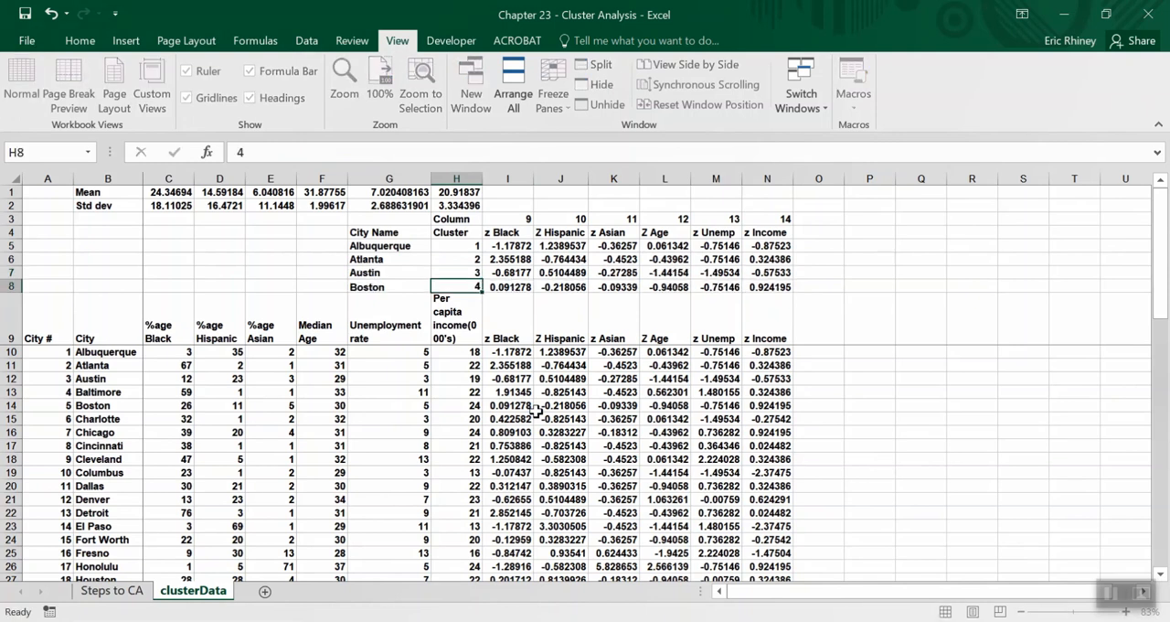
key(Return)
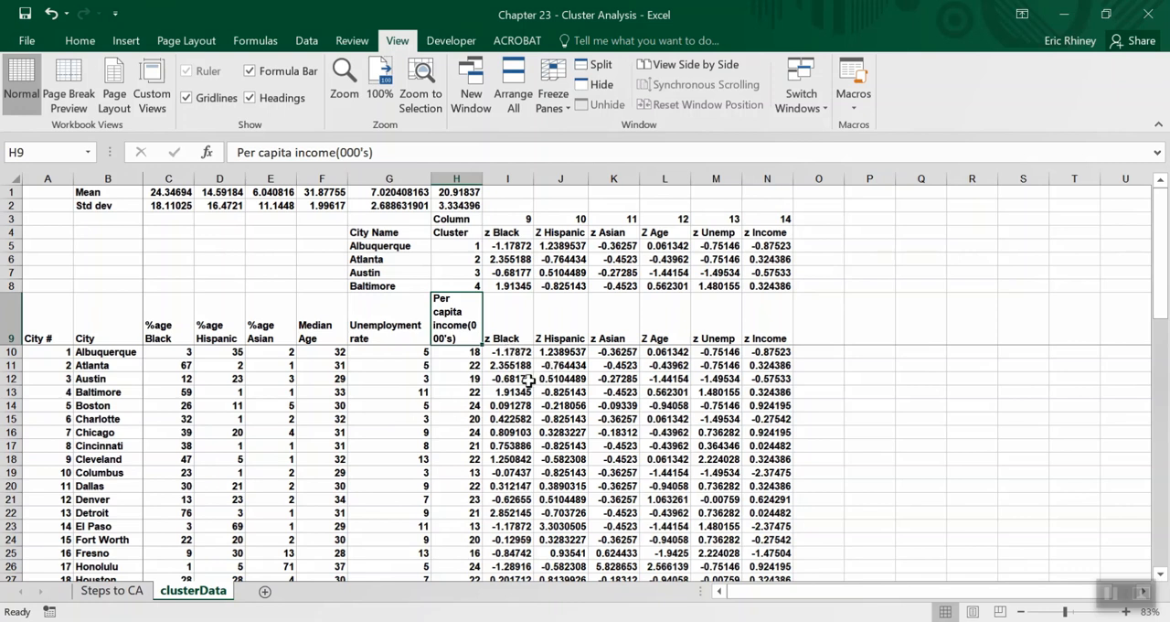
Enter the heading "Sum of Diff. Cluster 1" in cell O9.
click(824, 319)
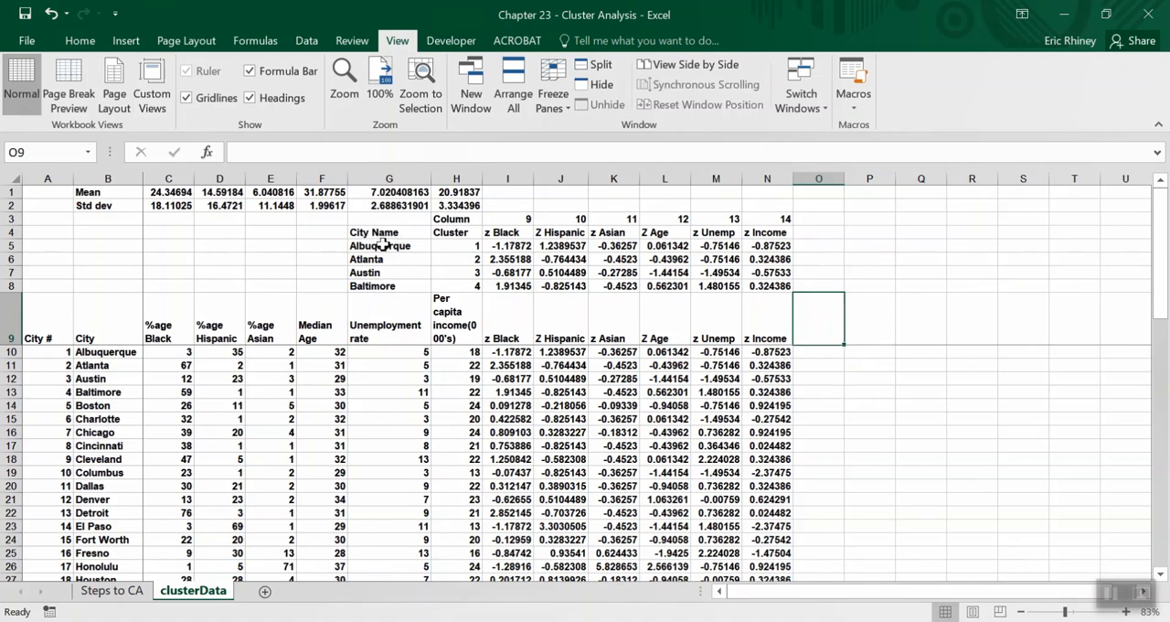
text(Su)
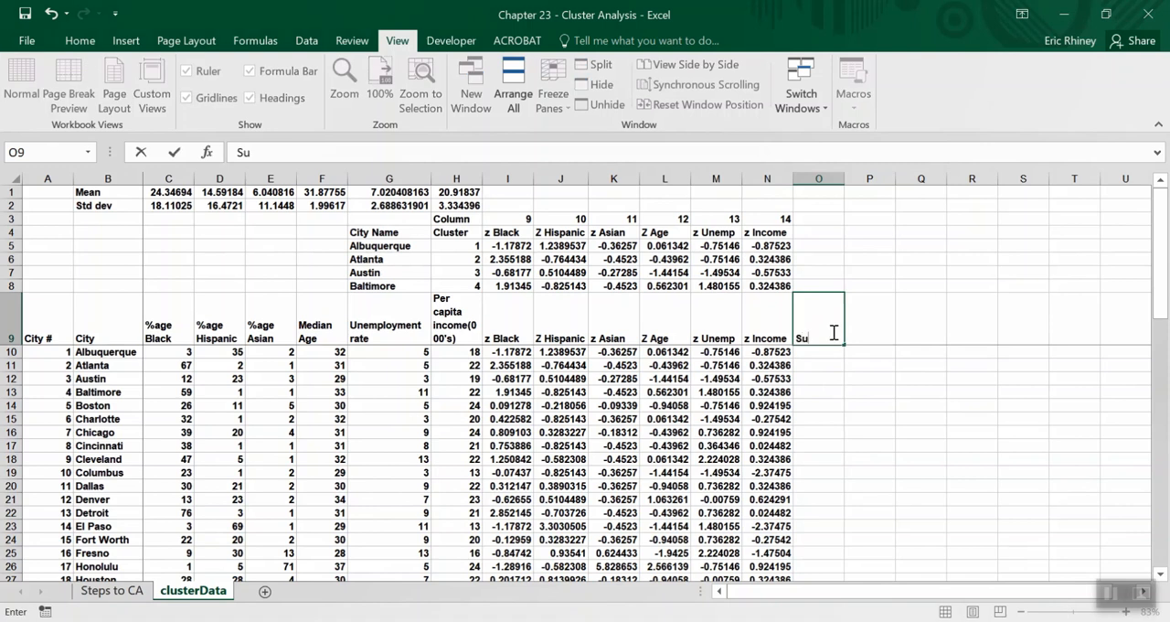
text(m of Disff)
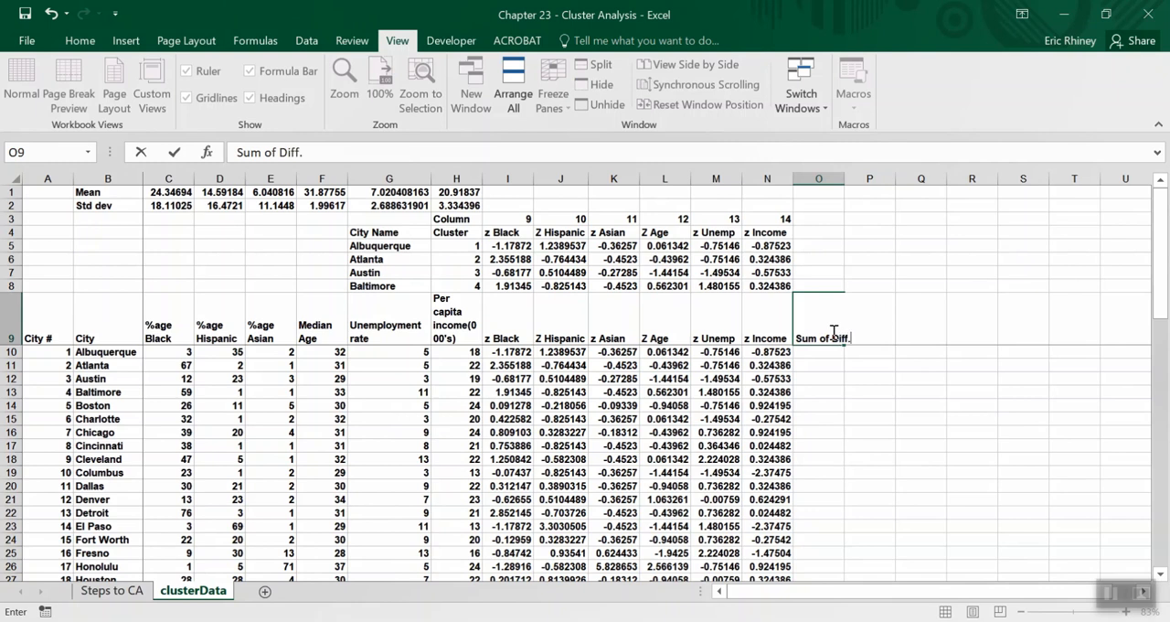
text(. Cluster 1)
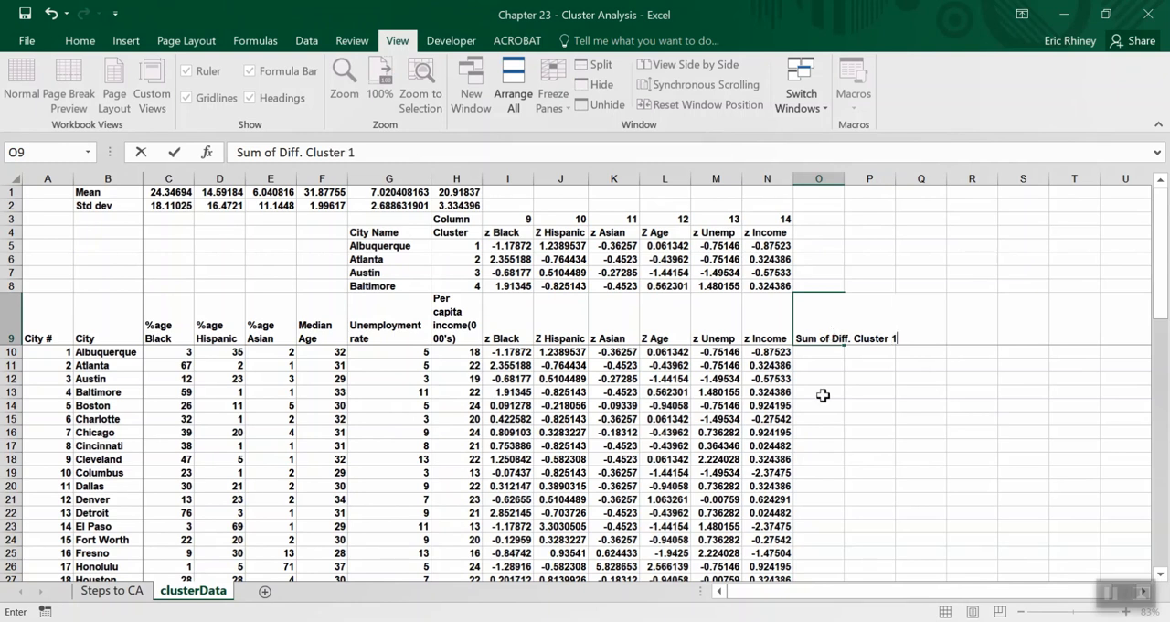
key(Return)
Wrap the text of heading O9 and fill it across to R9 as the headings for clusters 1 to 4.
click(823, 325)
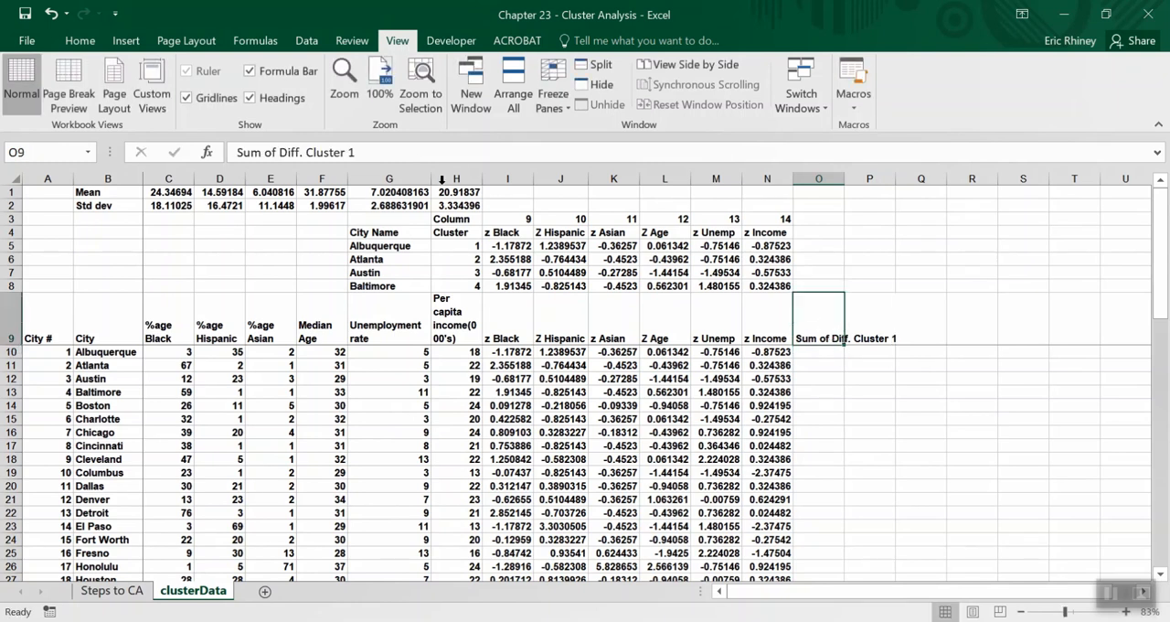
click(80, 40)
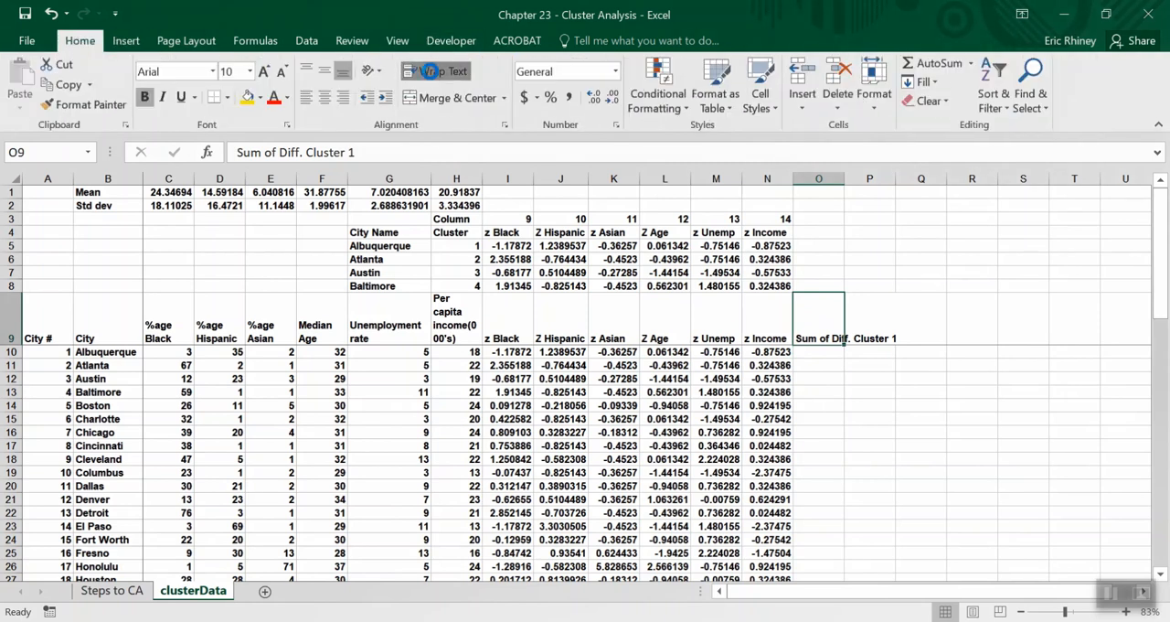
click(429, 72)
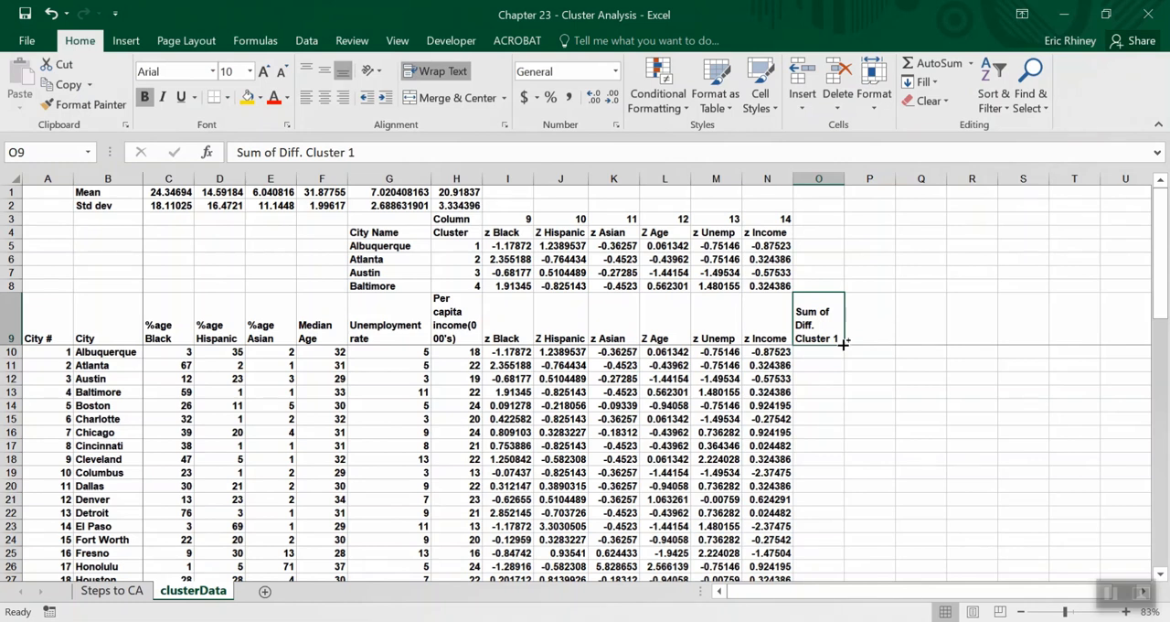
drag(843, 343, 980, 340)
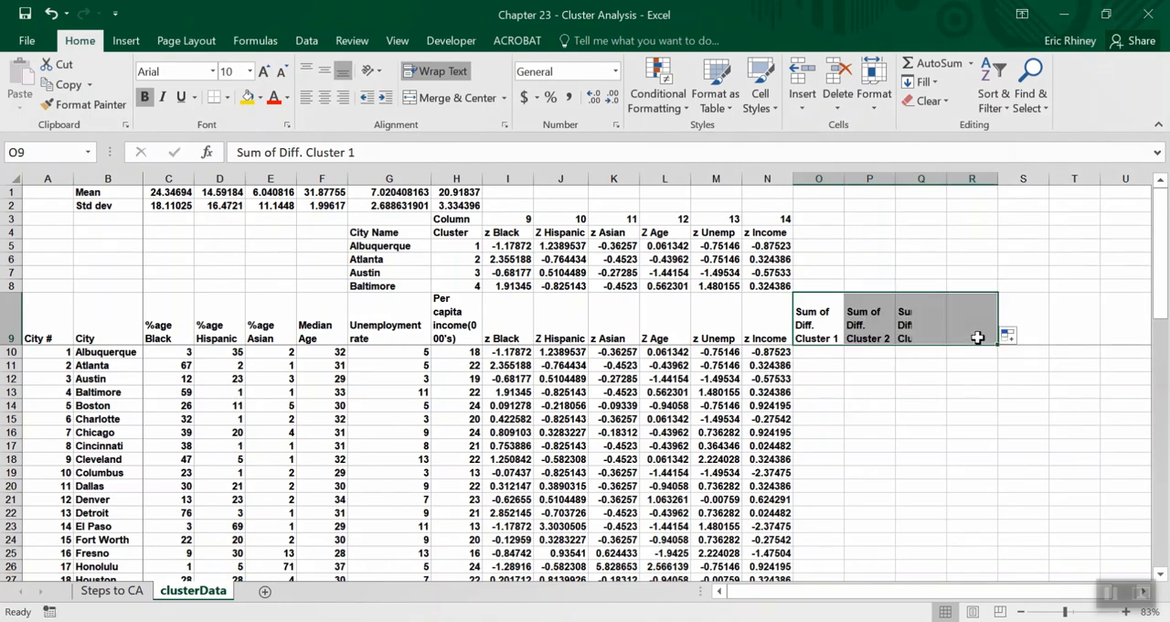
Review the four Sum of Diff. headings in O9:R9 against the four cluster rows 5 to 8.
click(832, 340)
click(876, 342)
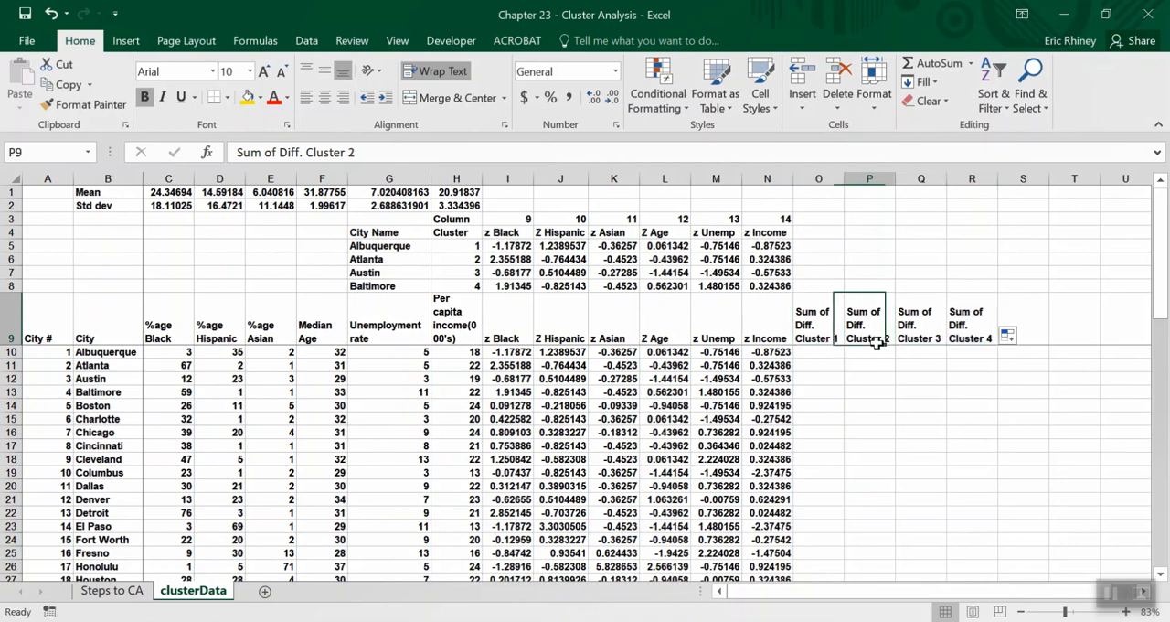
click(925, 335)
click(955, 337)
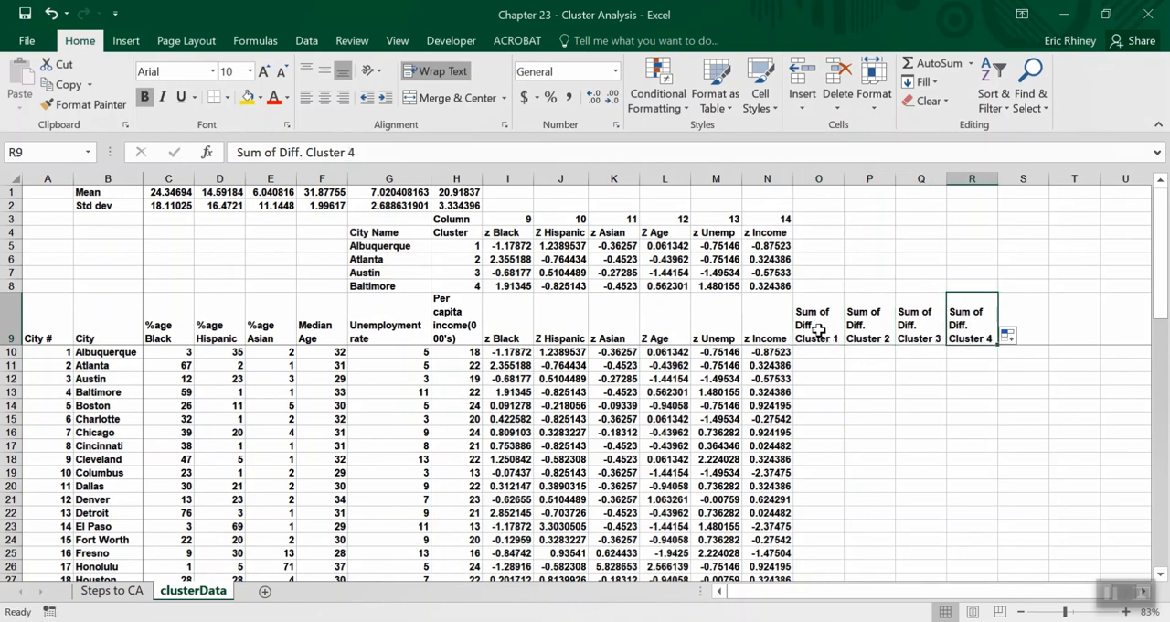
click(818, 331)
click(860, 334)
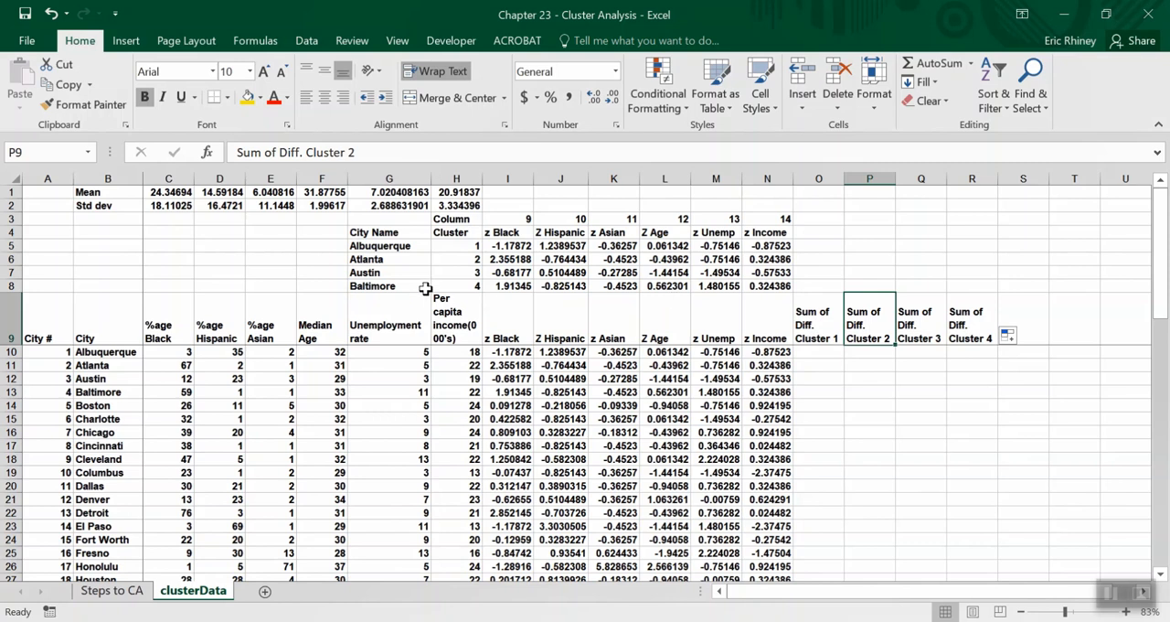
click(310, 246)
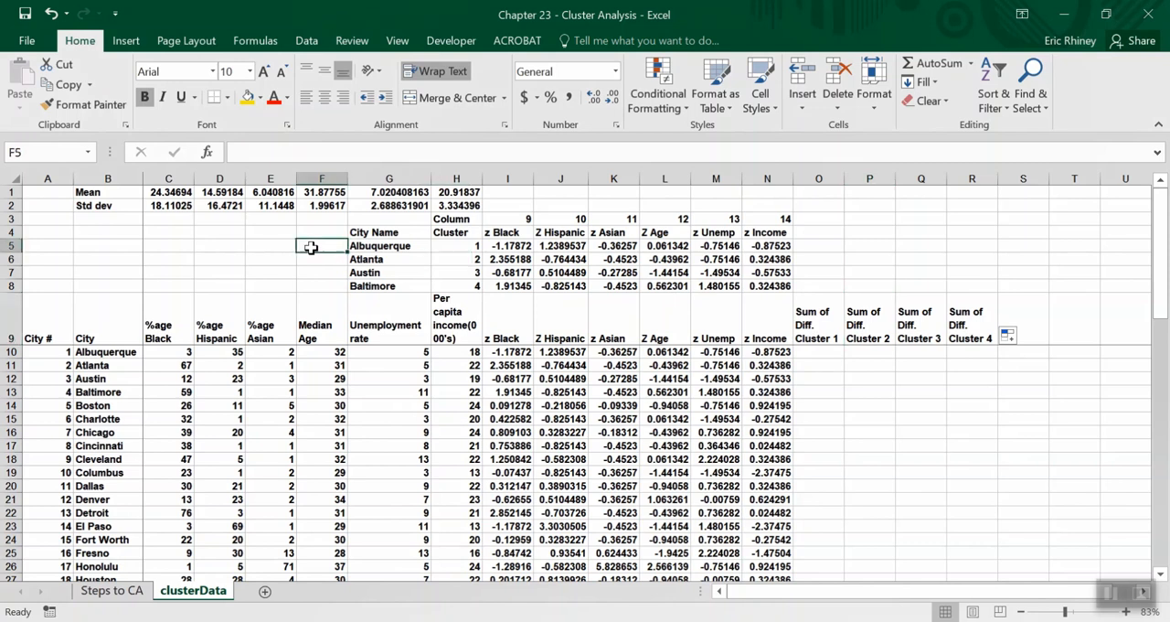
click(314, 260)
click(315, 272)
click(320, 285)
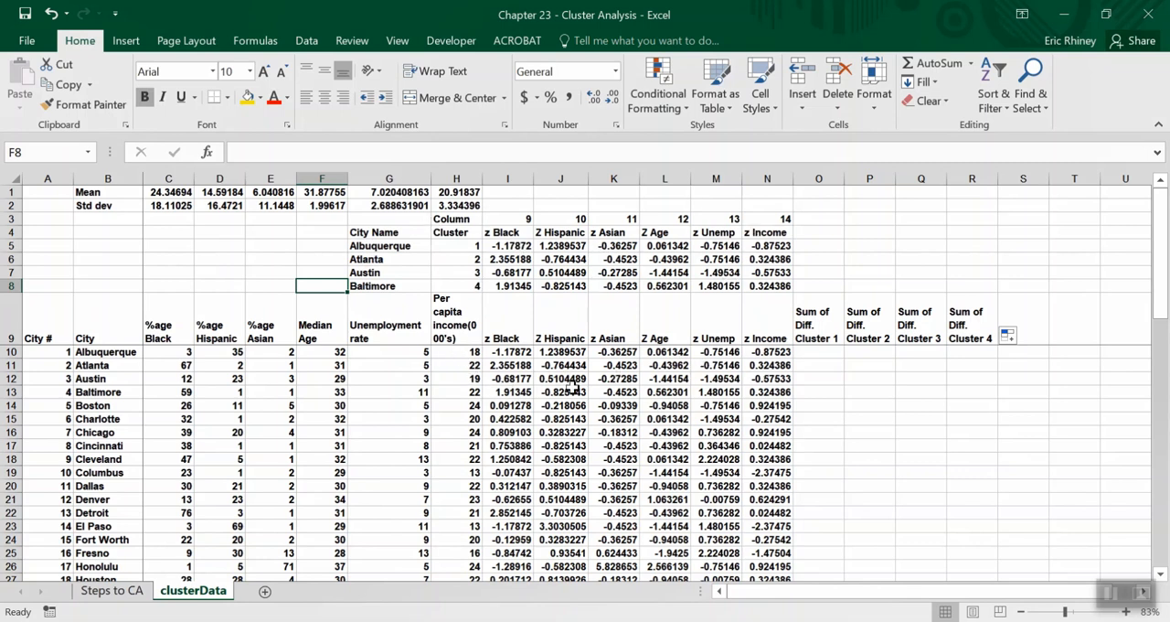
Start a SUMXMY2 formula in cell O10 with the cluster 1 z-scores I5:N5 as the first array.
click(812, 352)
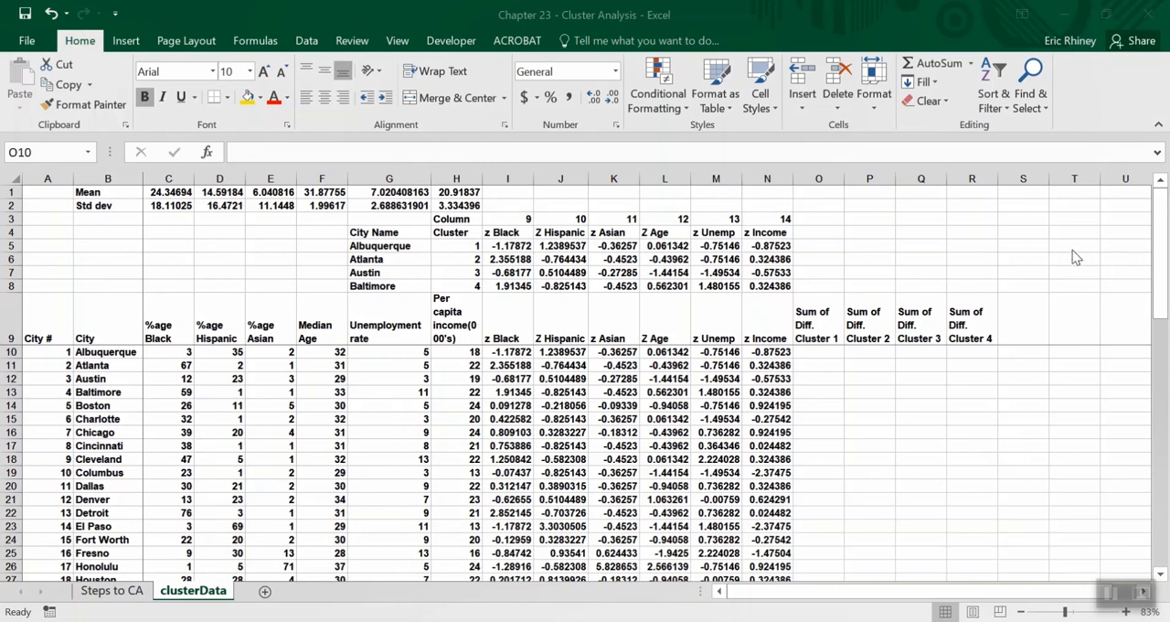
click(823, 353)
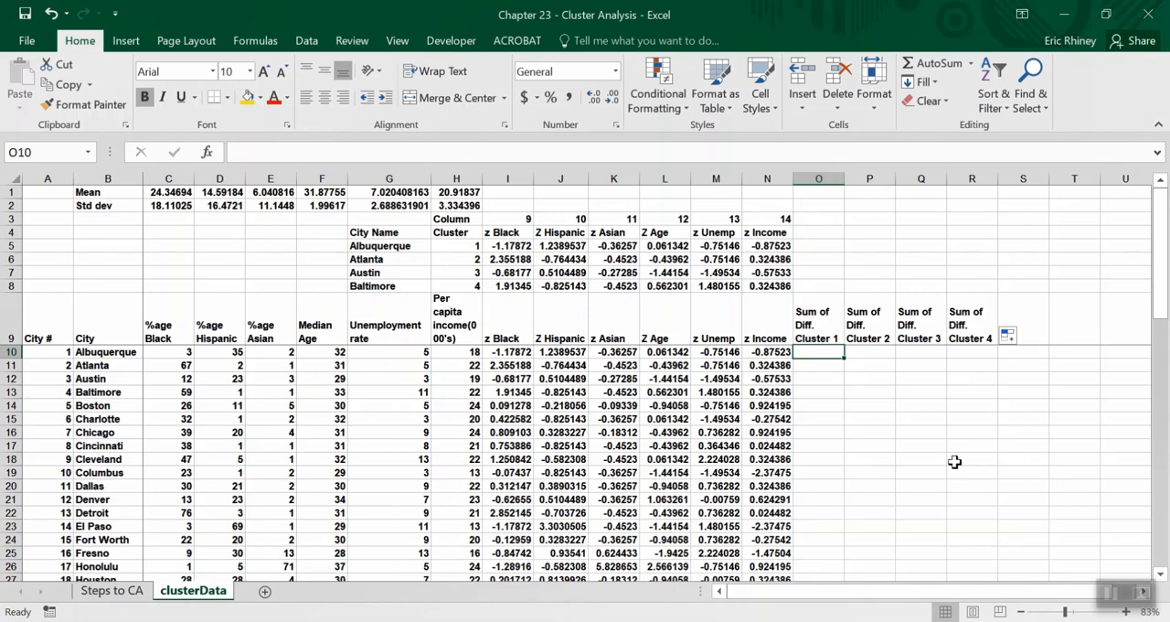
text(=sum)
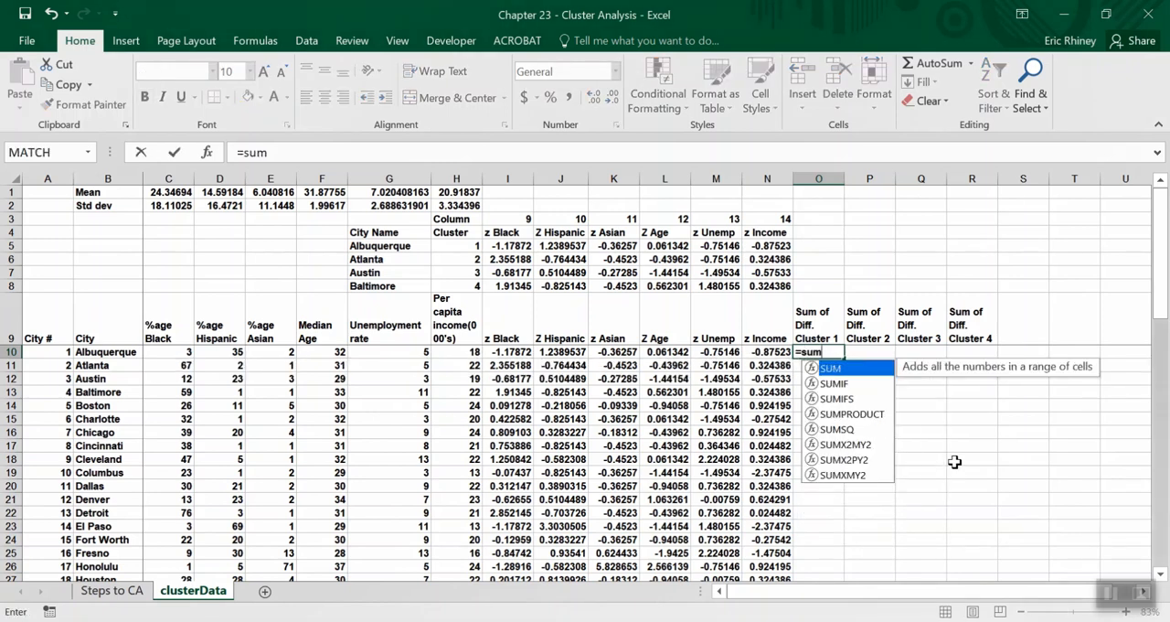
text(x)
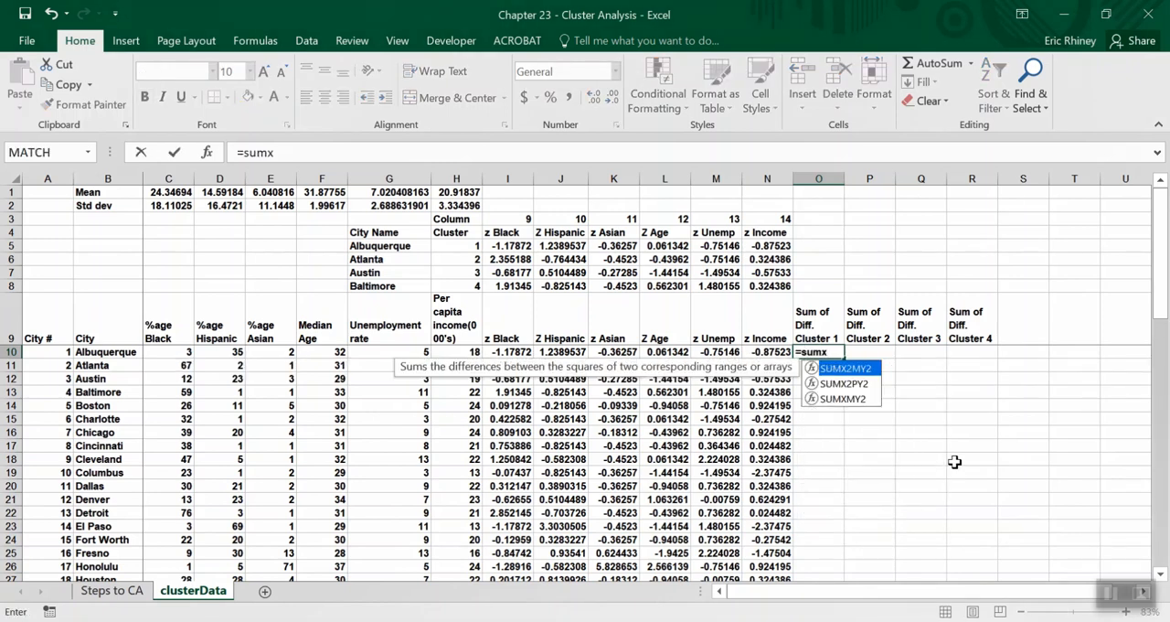
text(my)
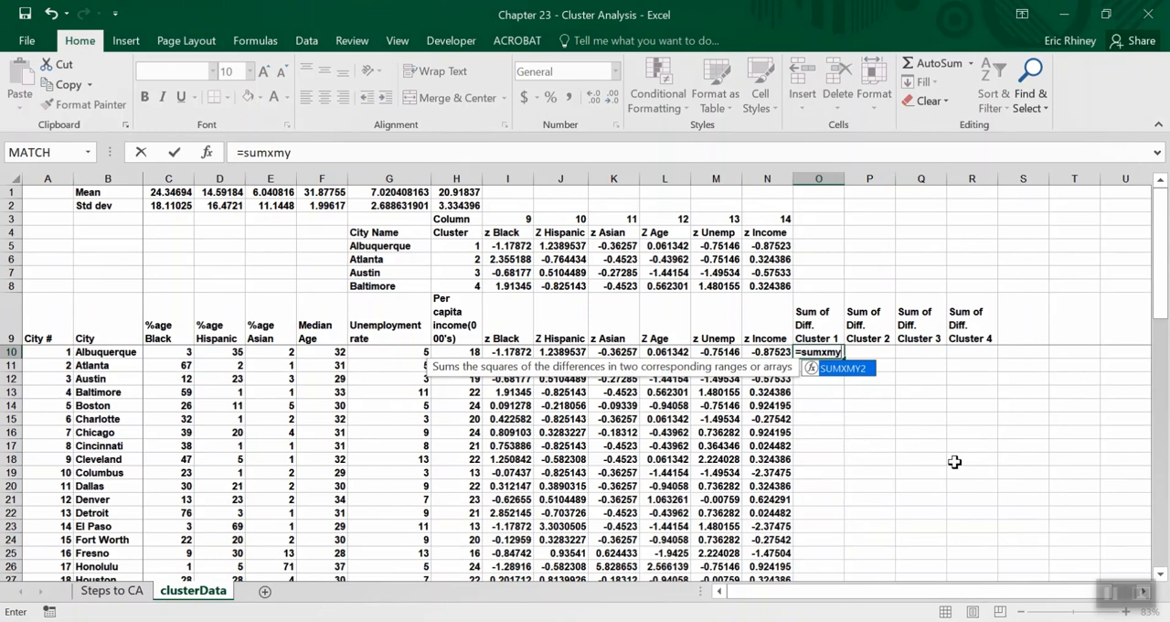
text(2)
text(()
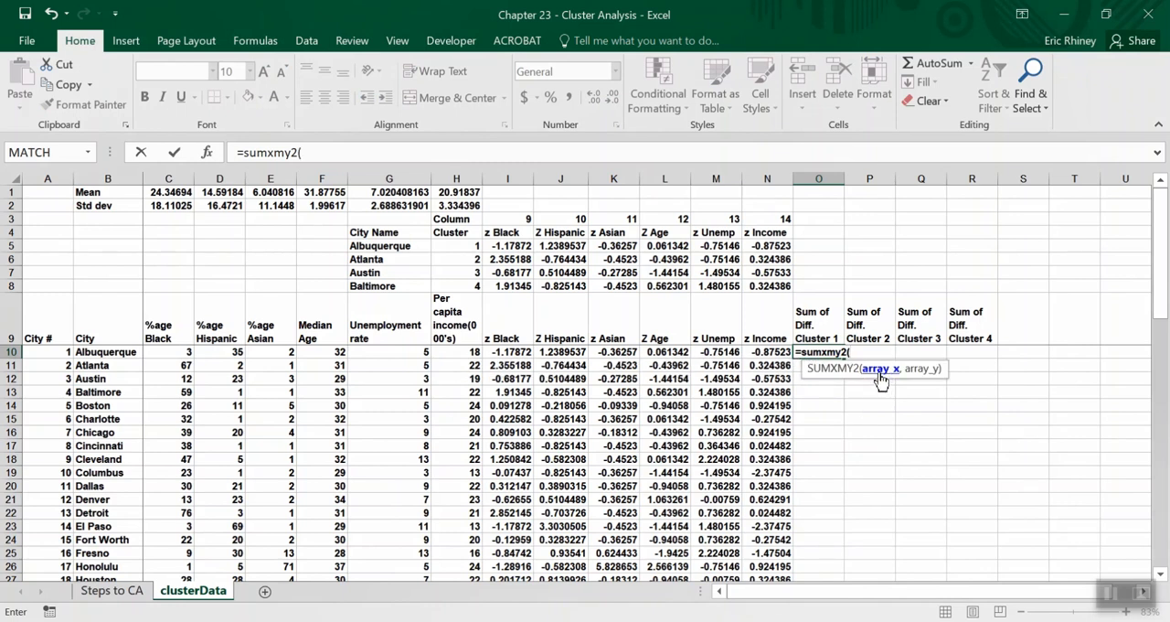
click(492, 246)
drag(529, 242, 769, 245)
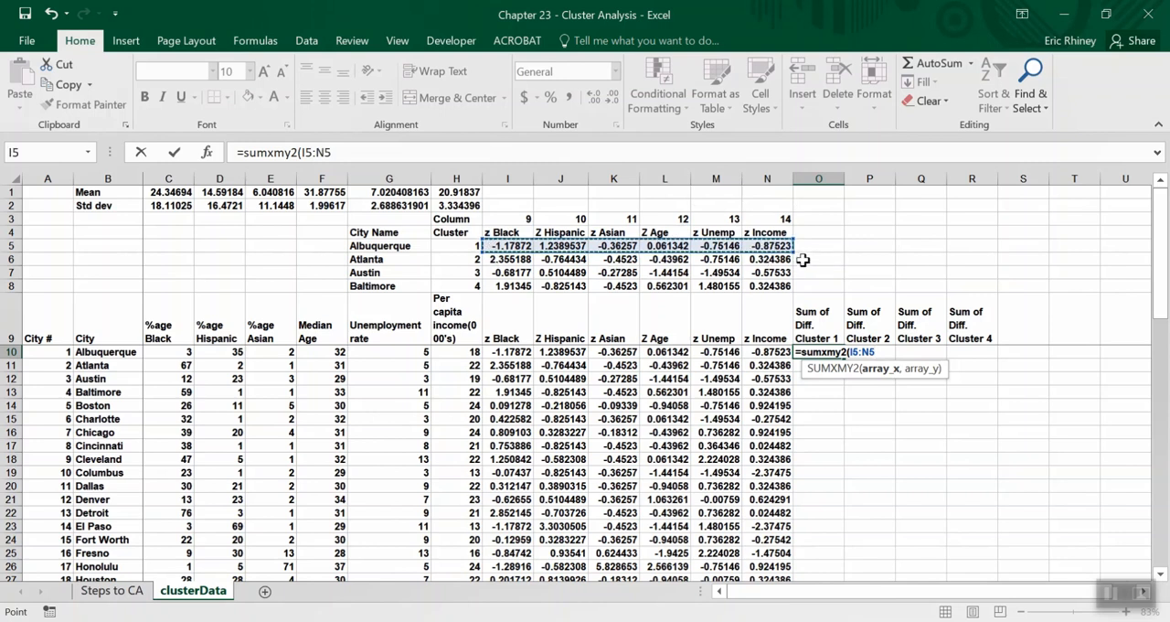
Make the first array of the O10 formula fully absolute as $I$5:$N$5.
click(303, 149)
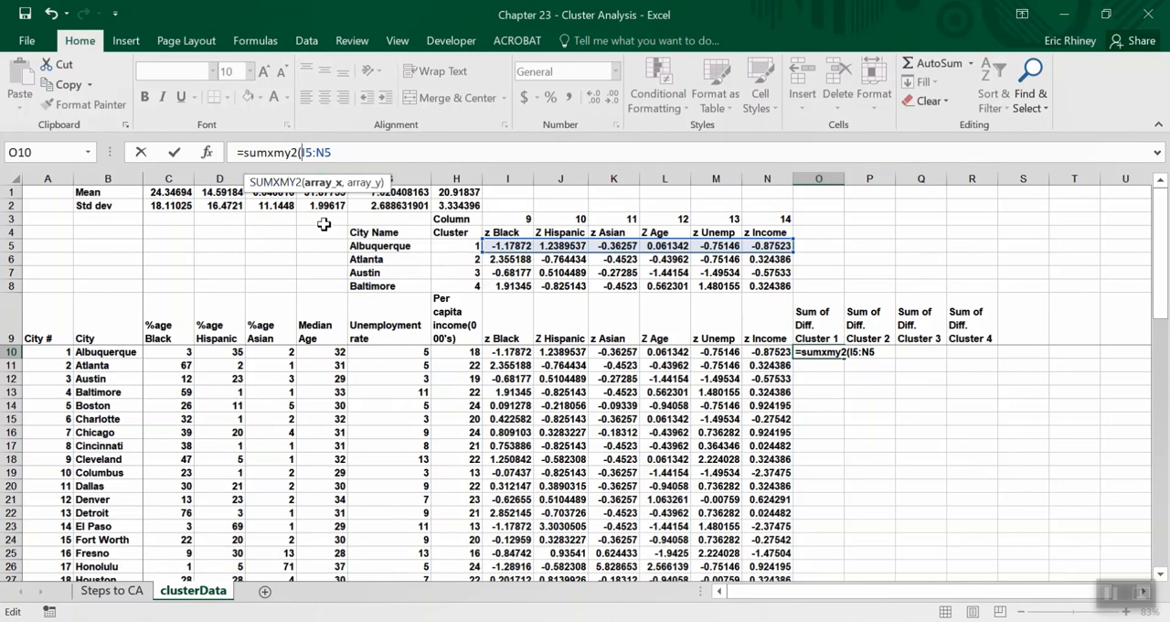
text($I$5:$N$)
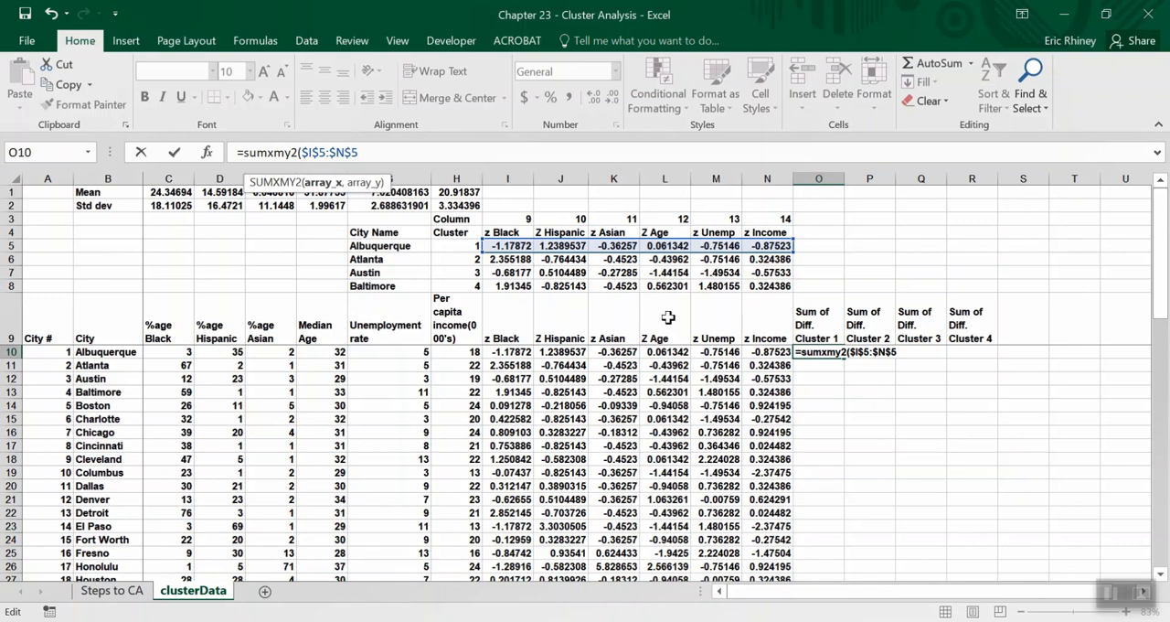
Add Albuquerque's z-scores as the second array with locked columns, $I10:$N10, and complete the O10 formula.
text(,)
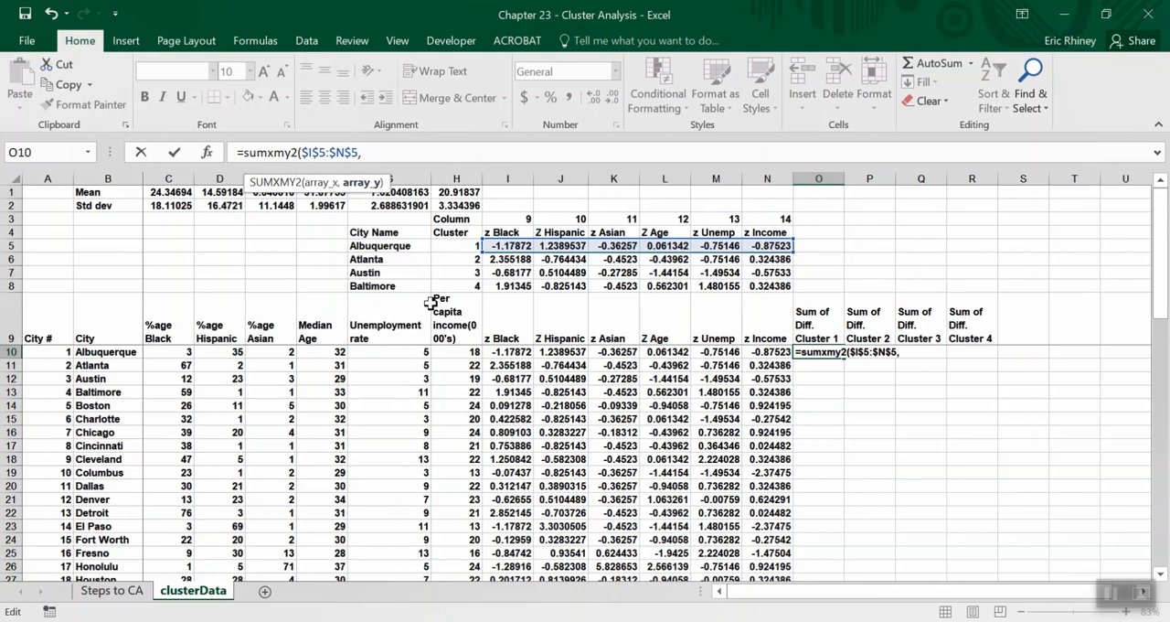
drag(491, 356, 761, 358)
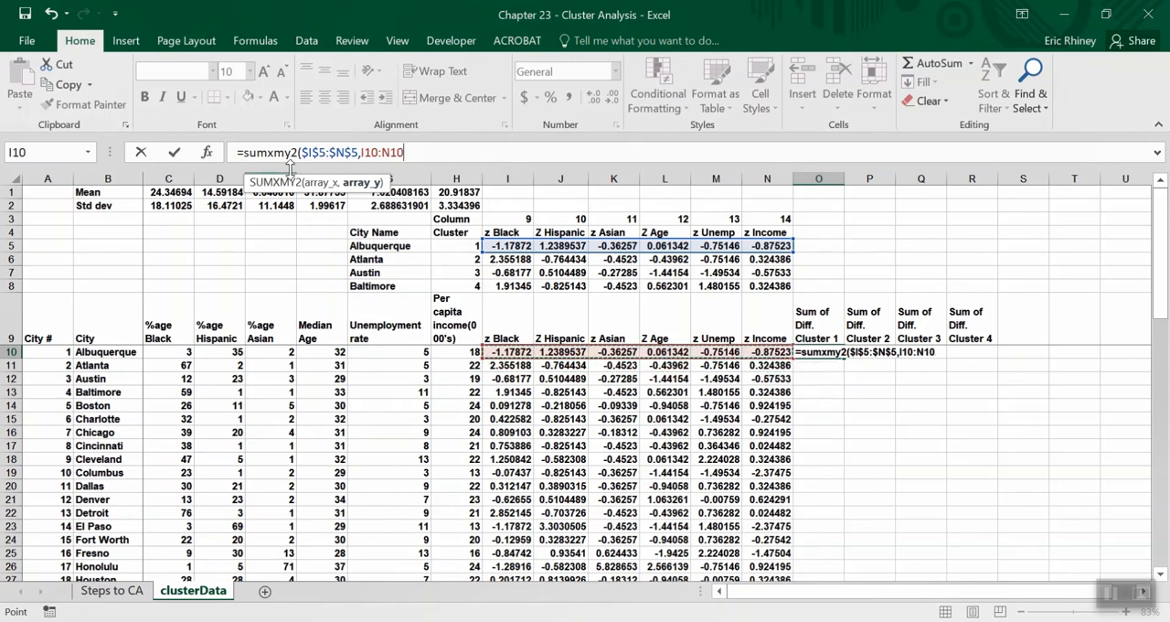
click(361, 153)
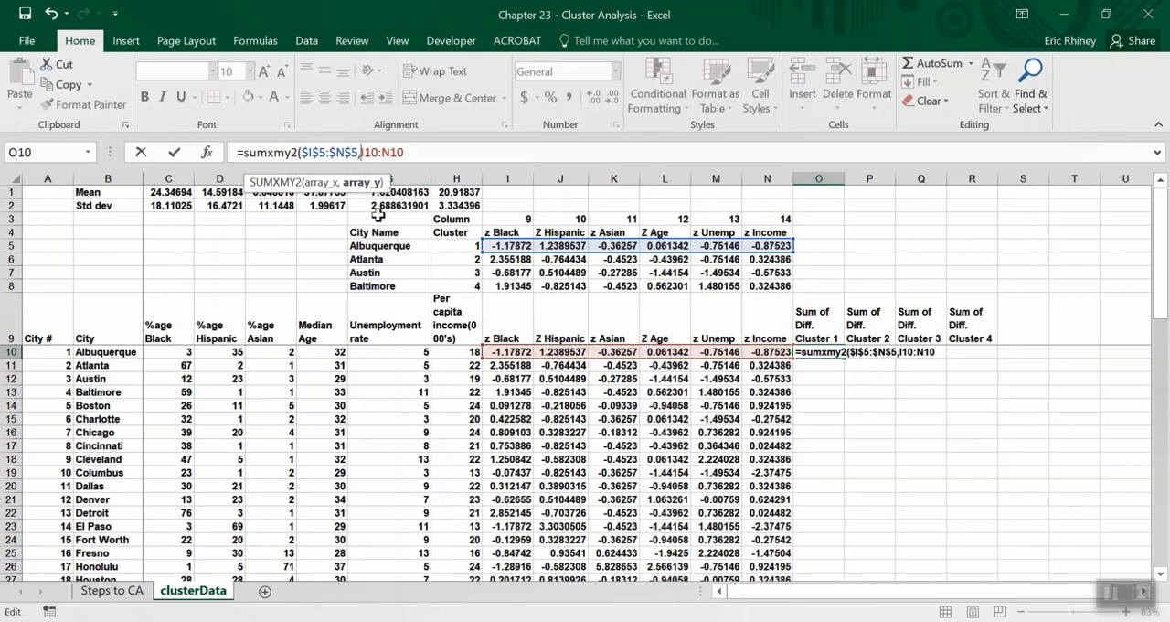
text($)
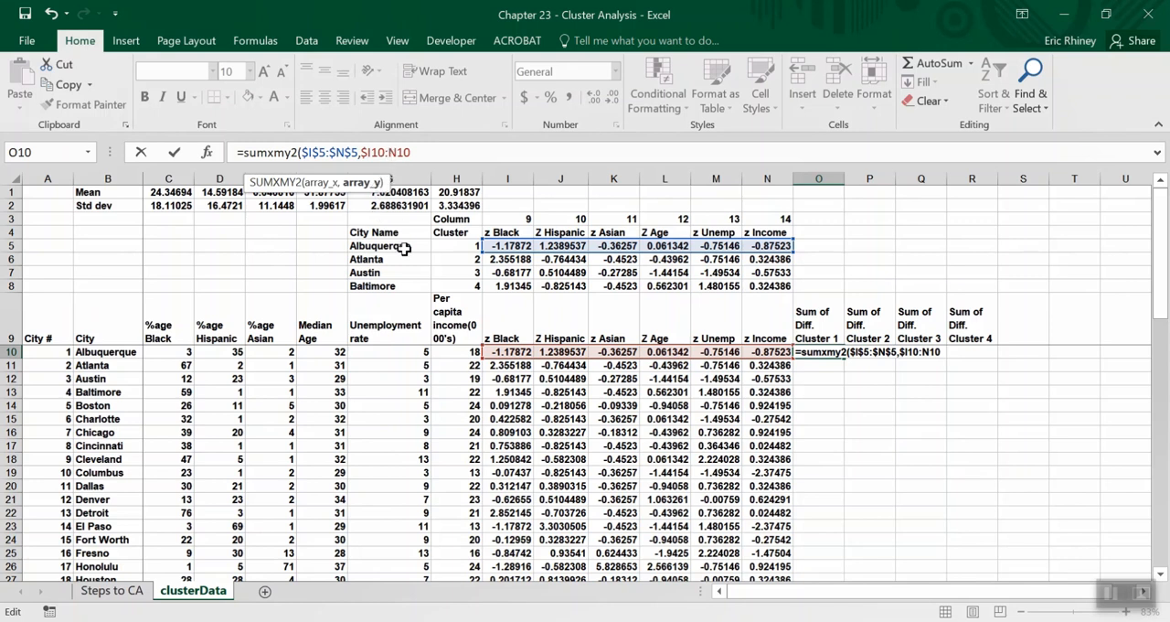
text($)
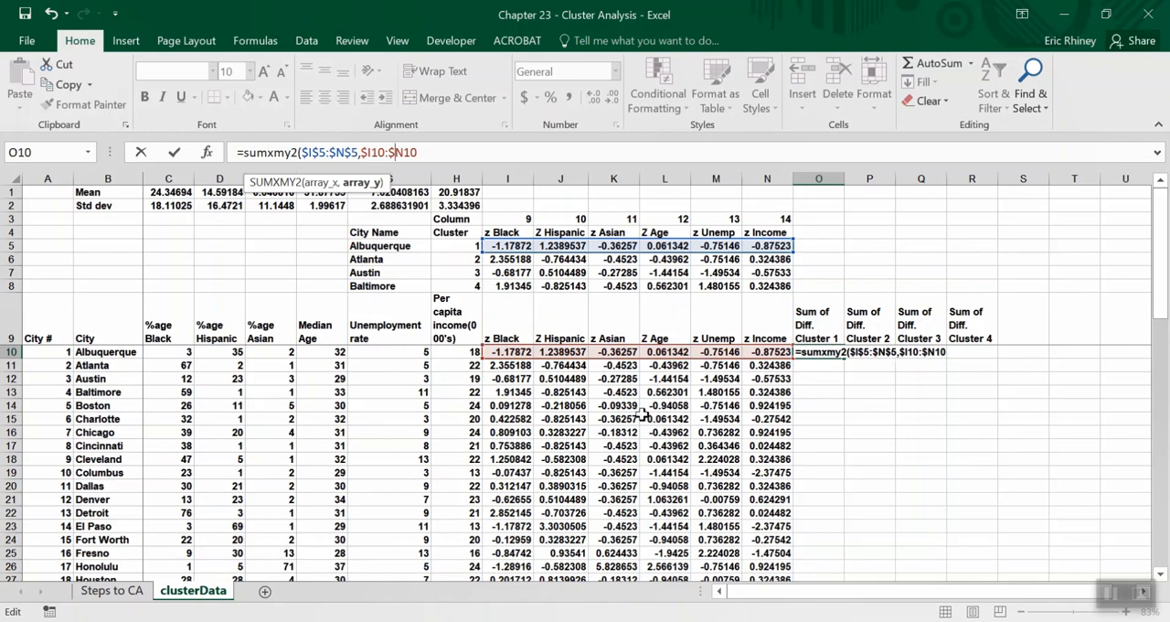
text())
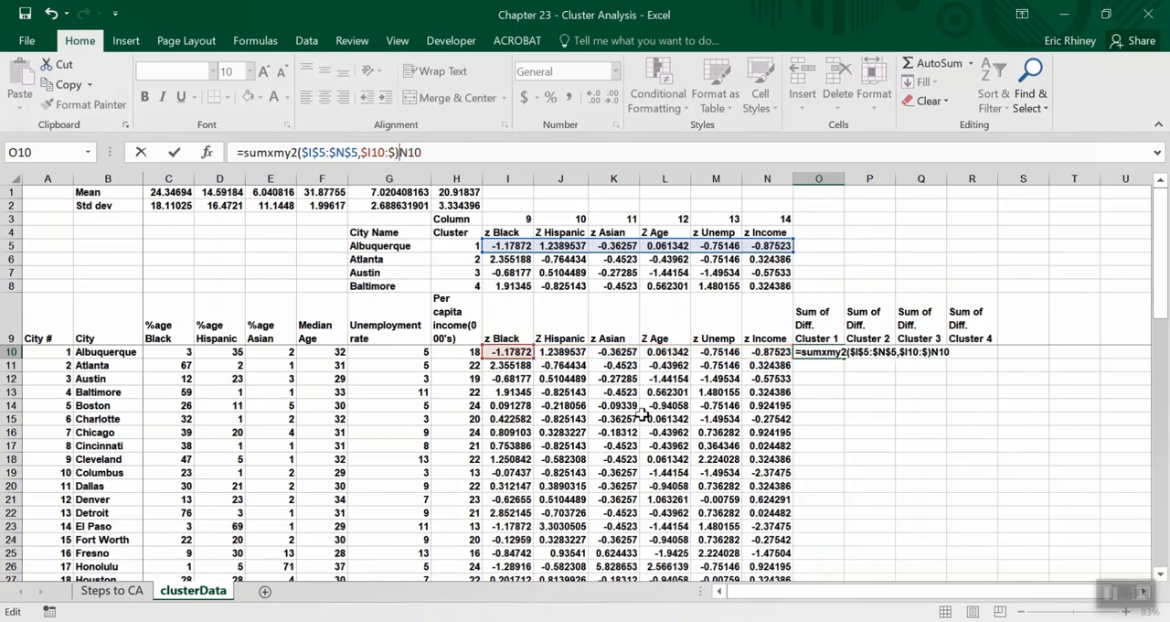
key(BackSpace)
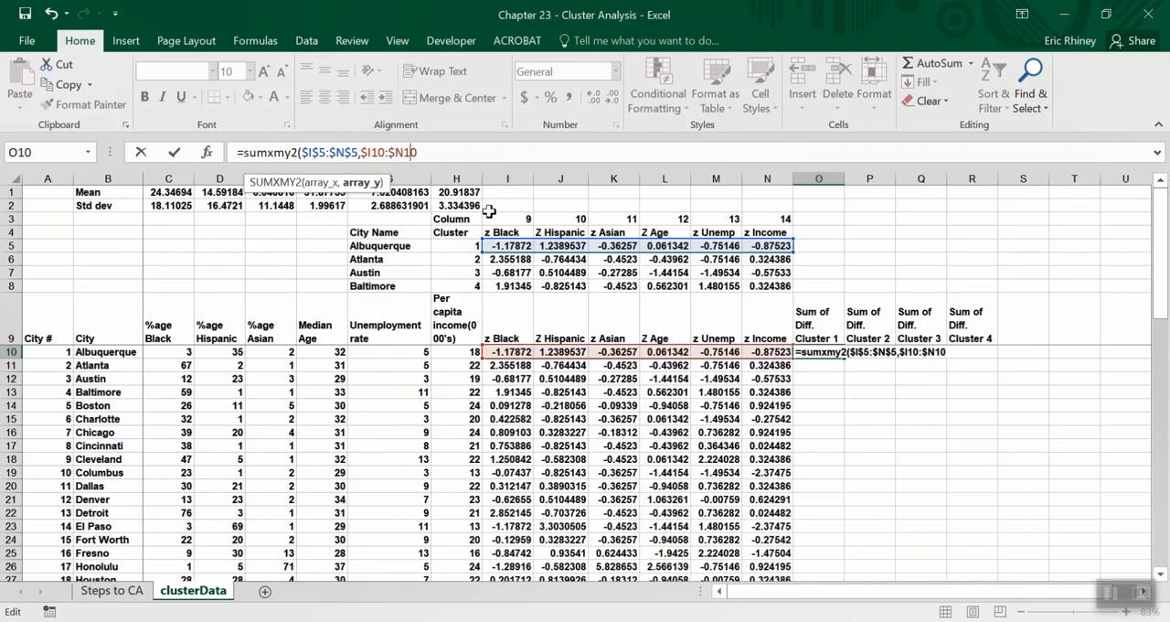
key(Return)
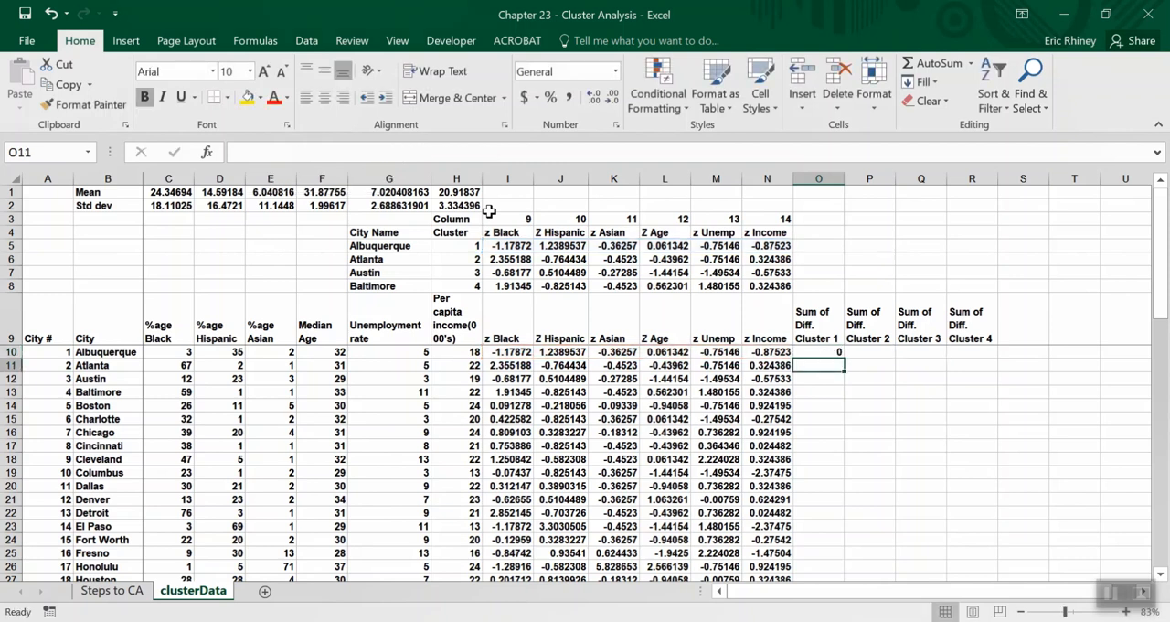
Fill the O10 formula down to O11 and check which ranges the copied formula references.
key(Up)
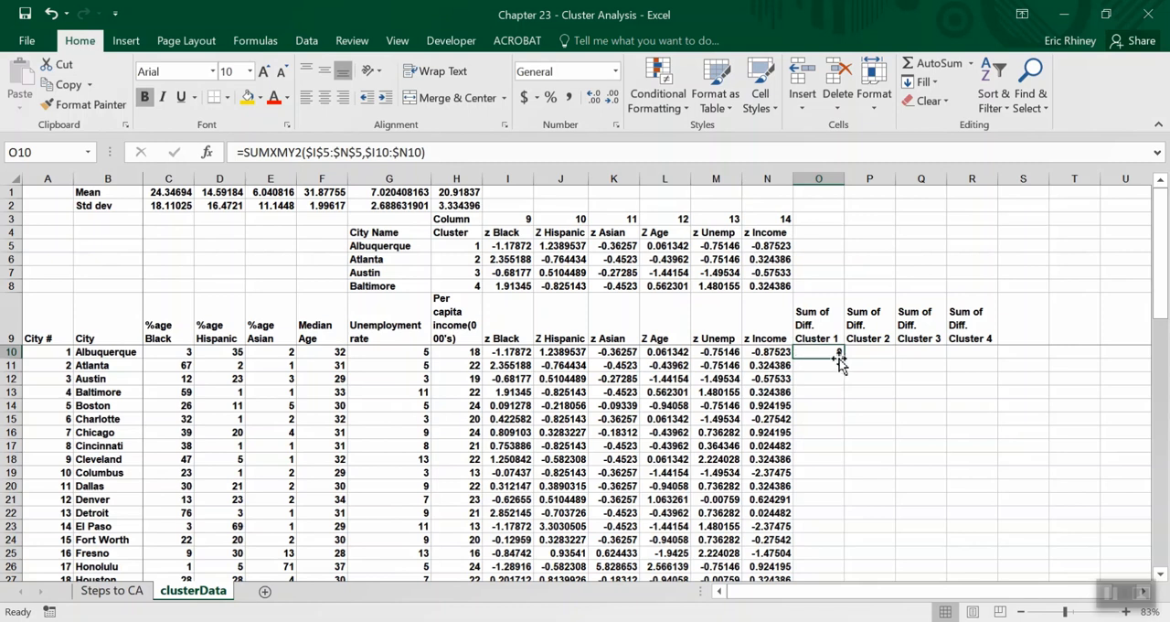
drag(845, 357, 846, 371)
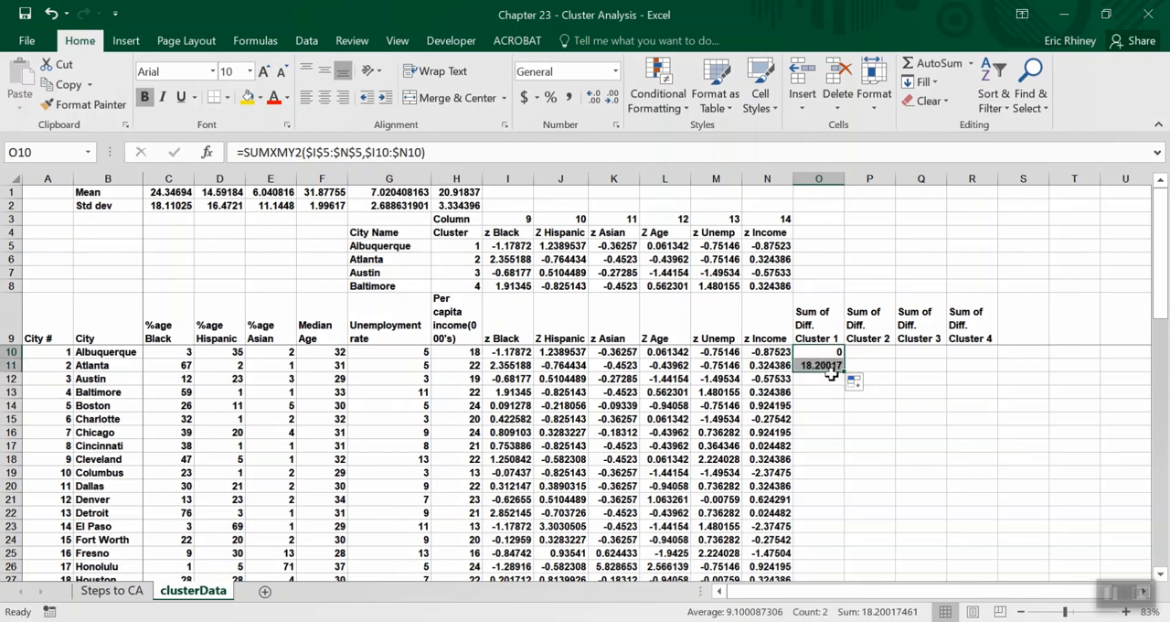
click(813, 366)
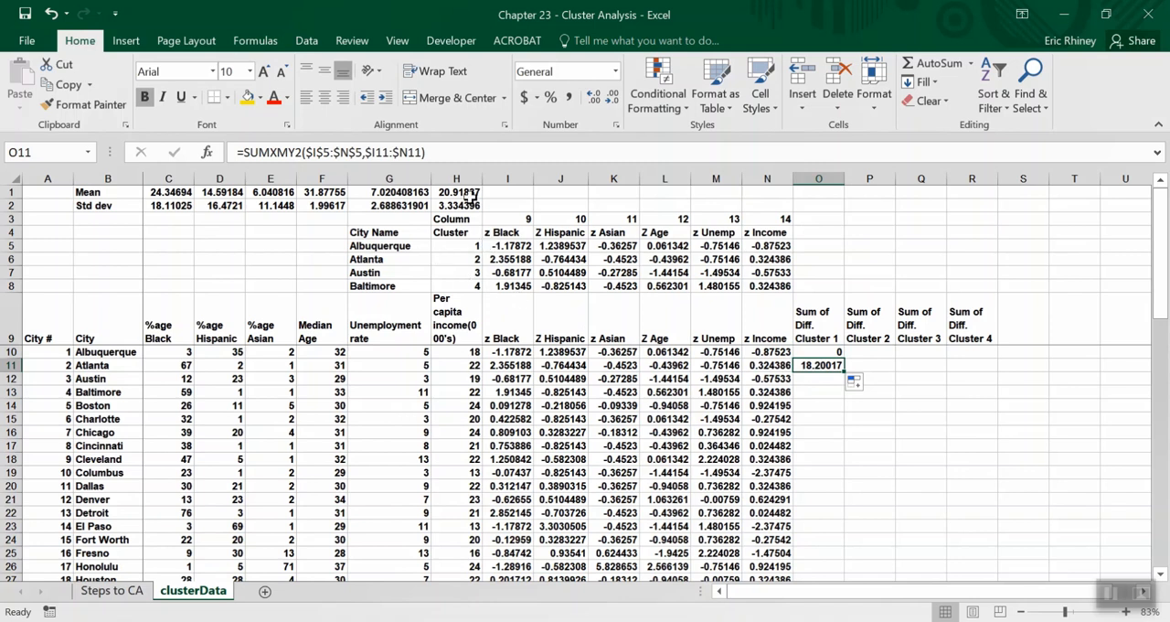
click(465, 152)
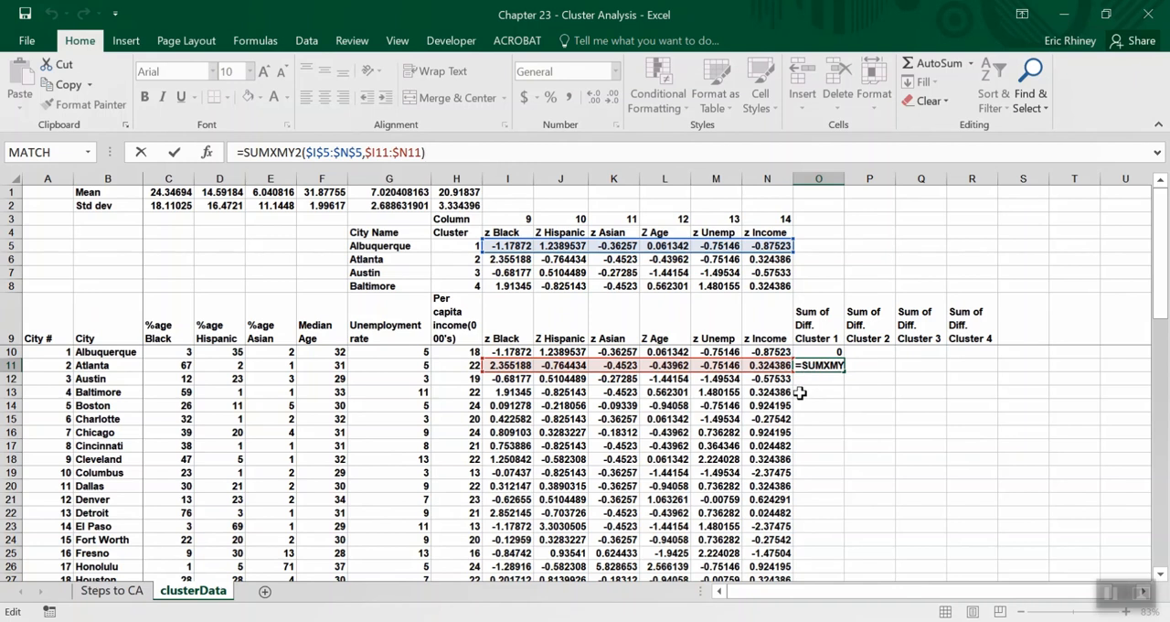
key(Return)
key(Up)
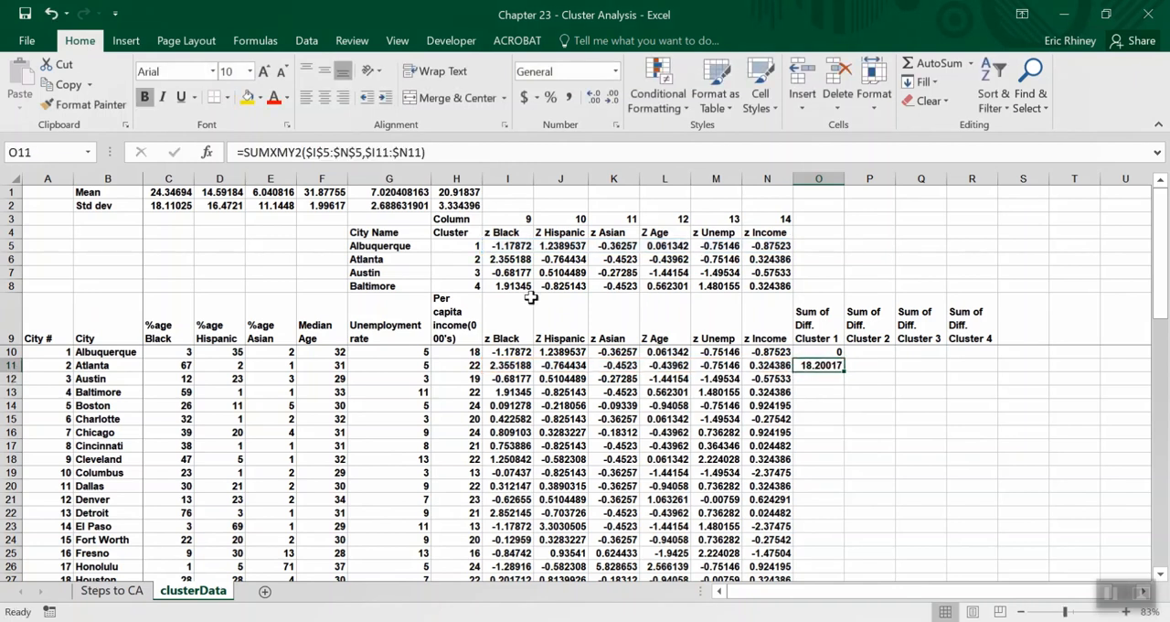
Copy the cluster 1 row G5:N5 and paste it as values starting at cell P2.
drag(398, 250, 812, 238)
key(ctrl+c)
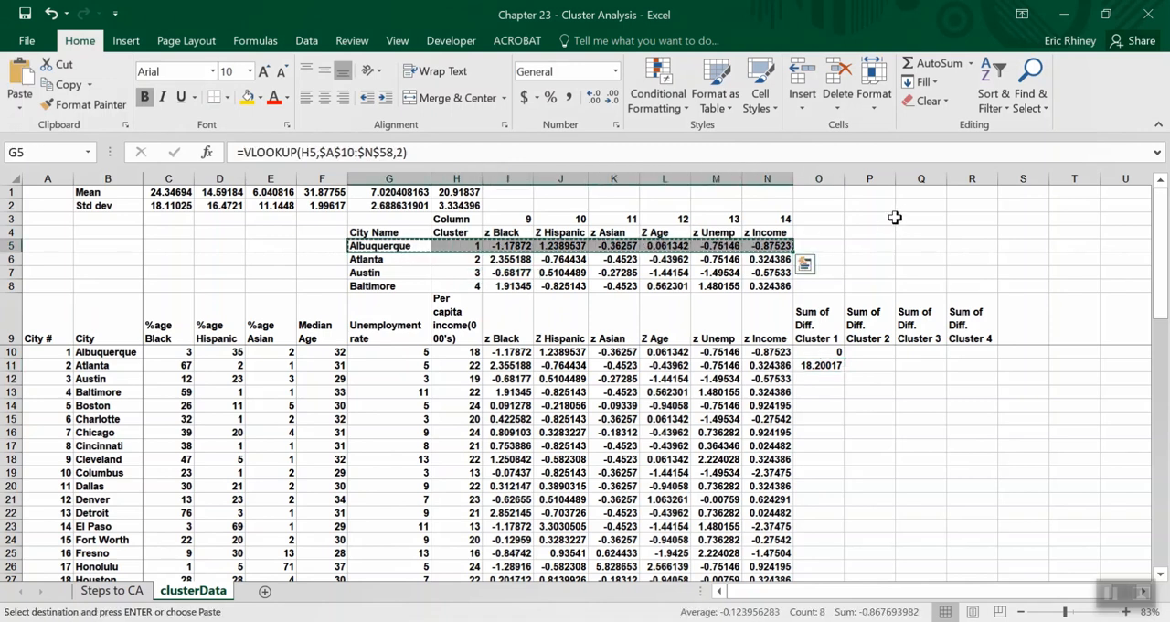
click(863, 205)
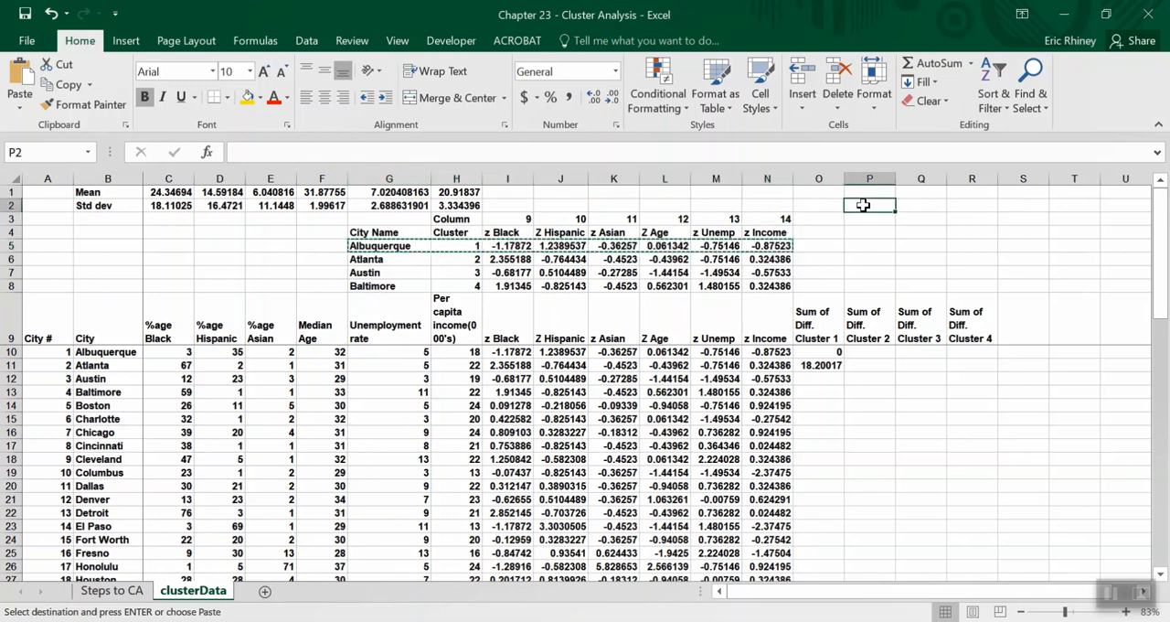
right_click(864, 206)
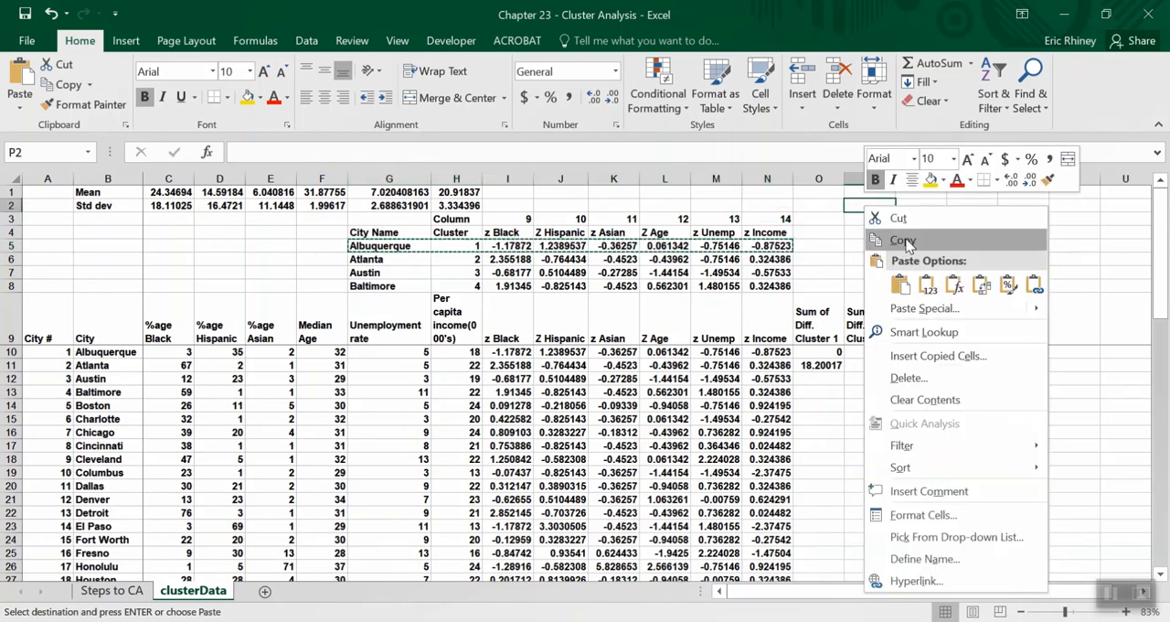
click(932, 284)
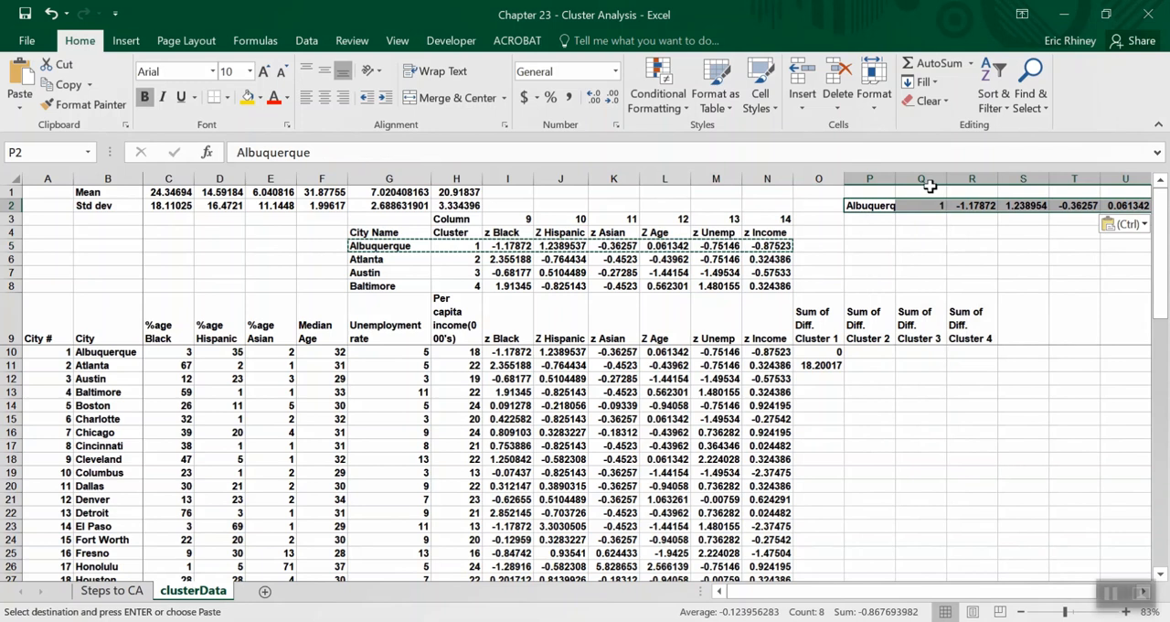
Copy the z-score headings I4:N4 above the pasted Albuquerque values, starting at cell R1.
click(933, 205)
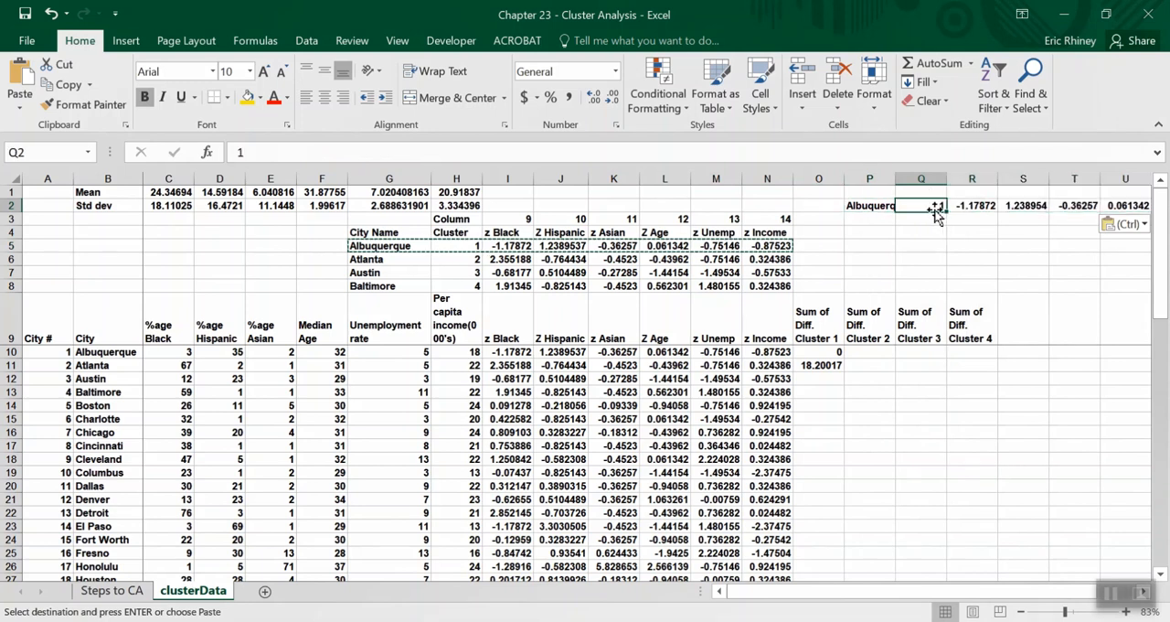
key(Right)
click(935, 209)
drag(498, 233, 760, 234)
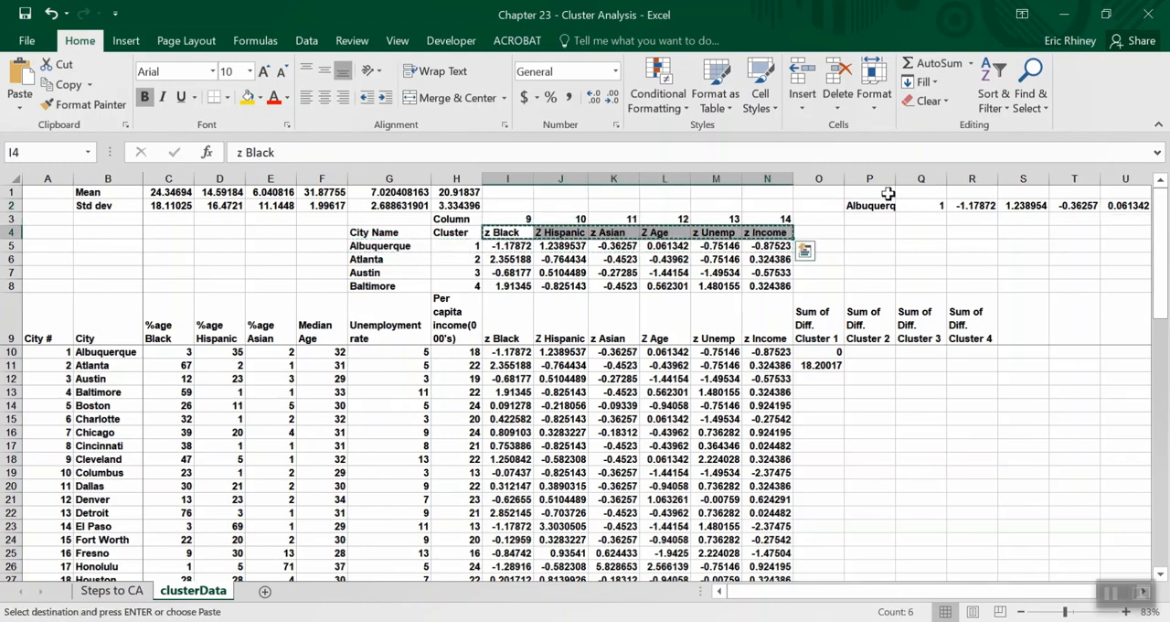
click(960, 193)
key(ctrl+v)
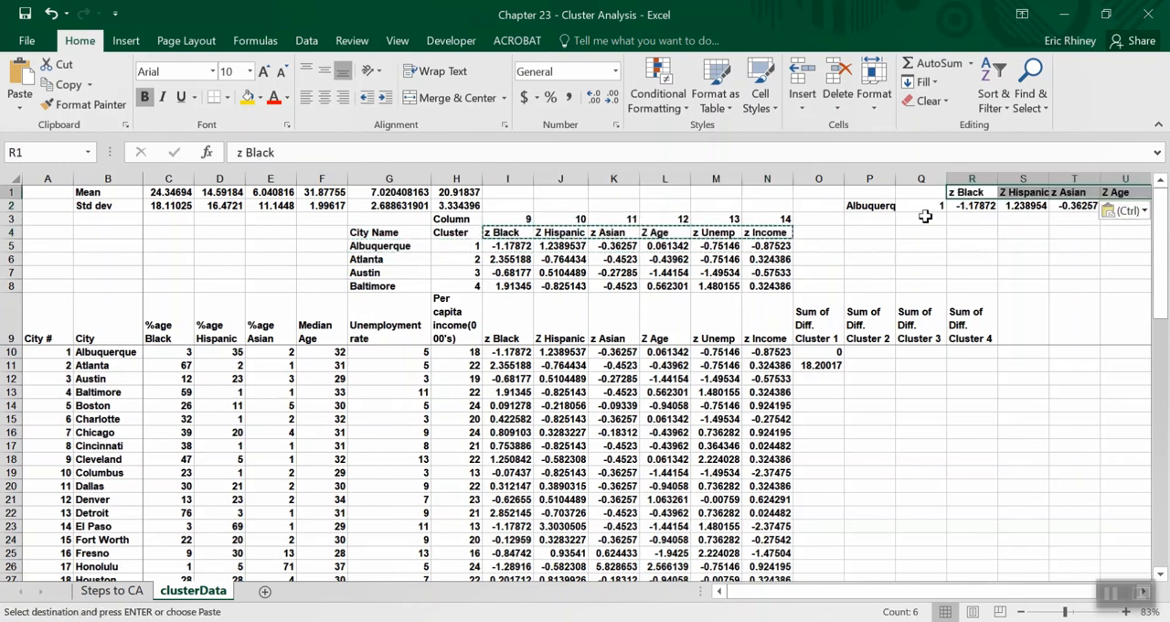
scroll(938, 254, right, 2)
scroll(938, 254, right, 1)
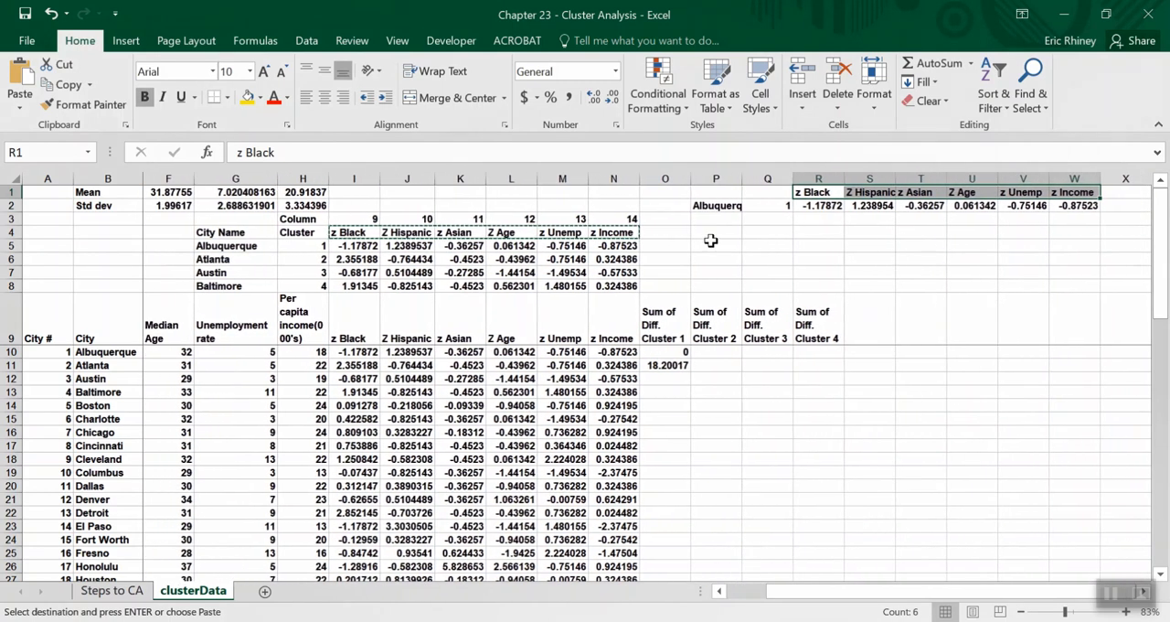
Copy Atlanta's z-scores from I11:N11 and paste them as values under the Albuquerque row, starting at cell R3.
click(816, 206)
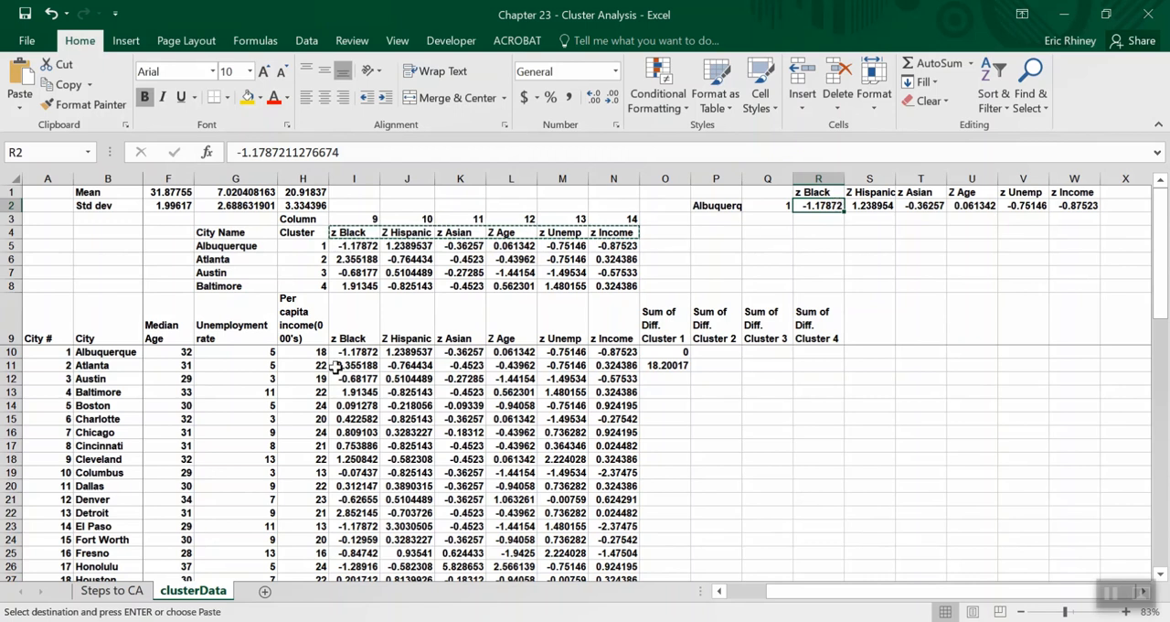
drag(335, 365, 608, 366)
click(672, 375)
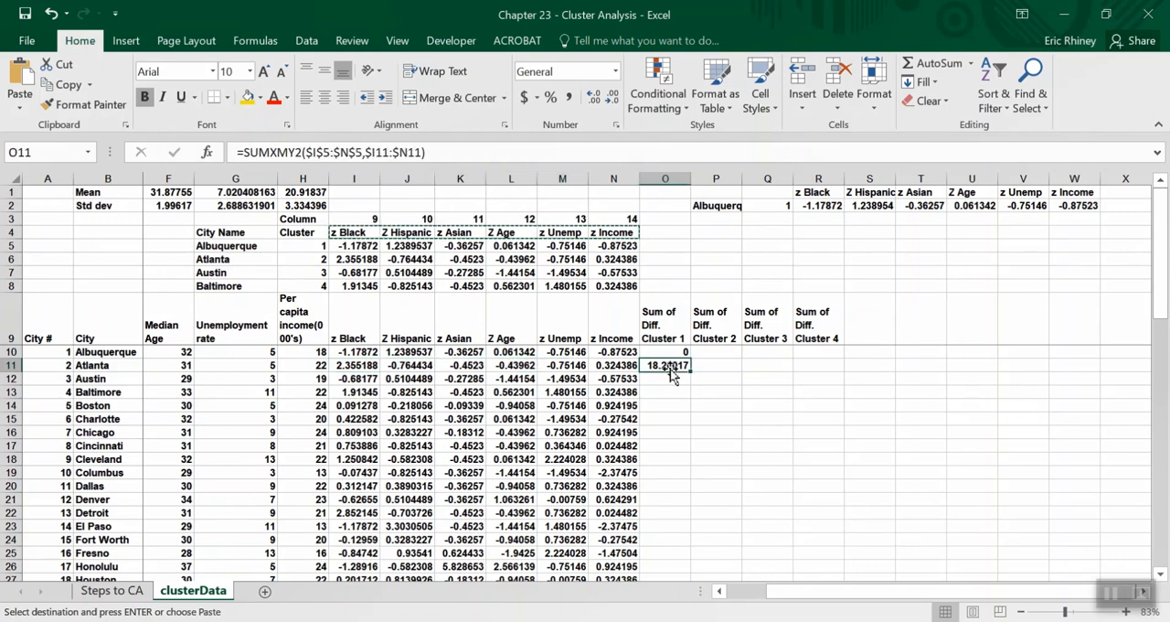
drag(341, 366, 608, 366)
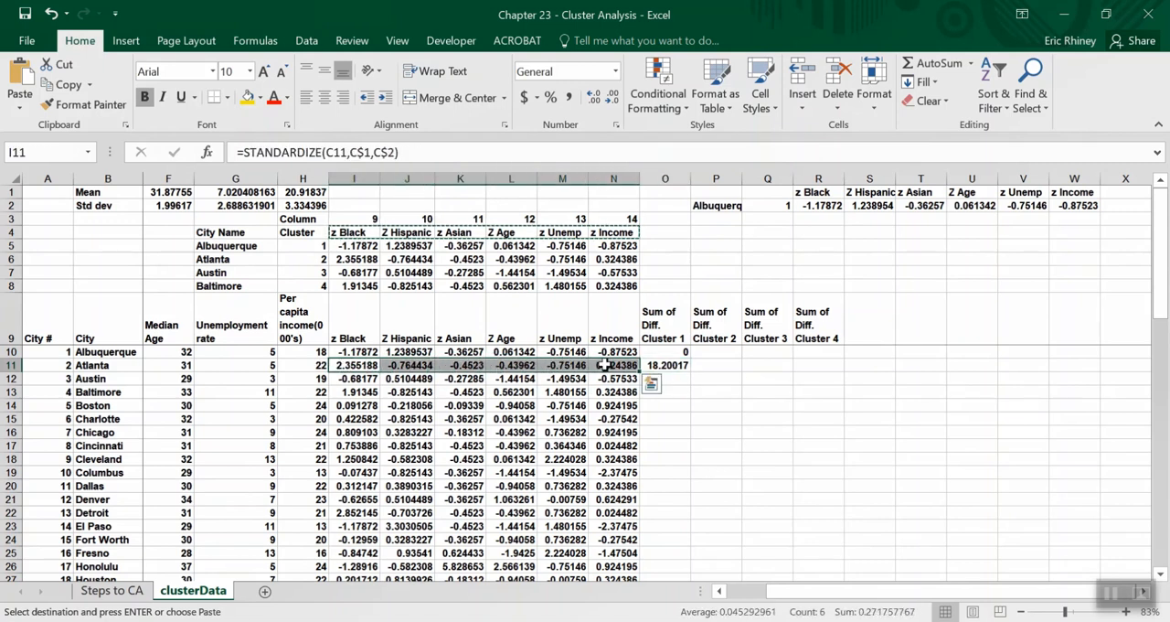
key(ctrl+c)
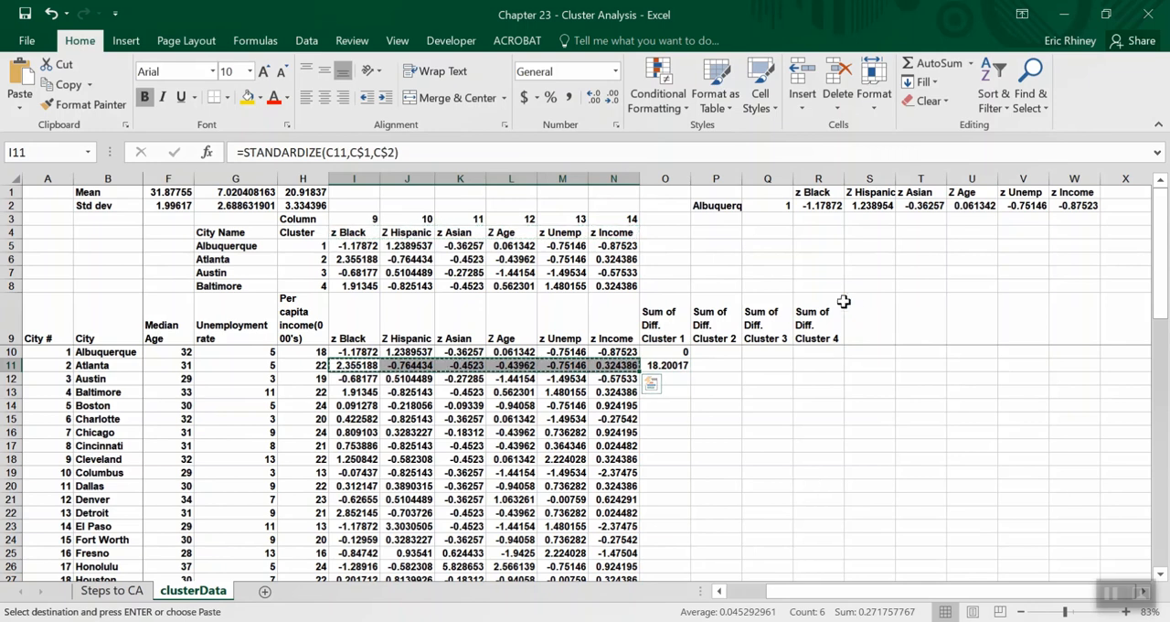
right_click(810, 222)
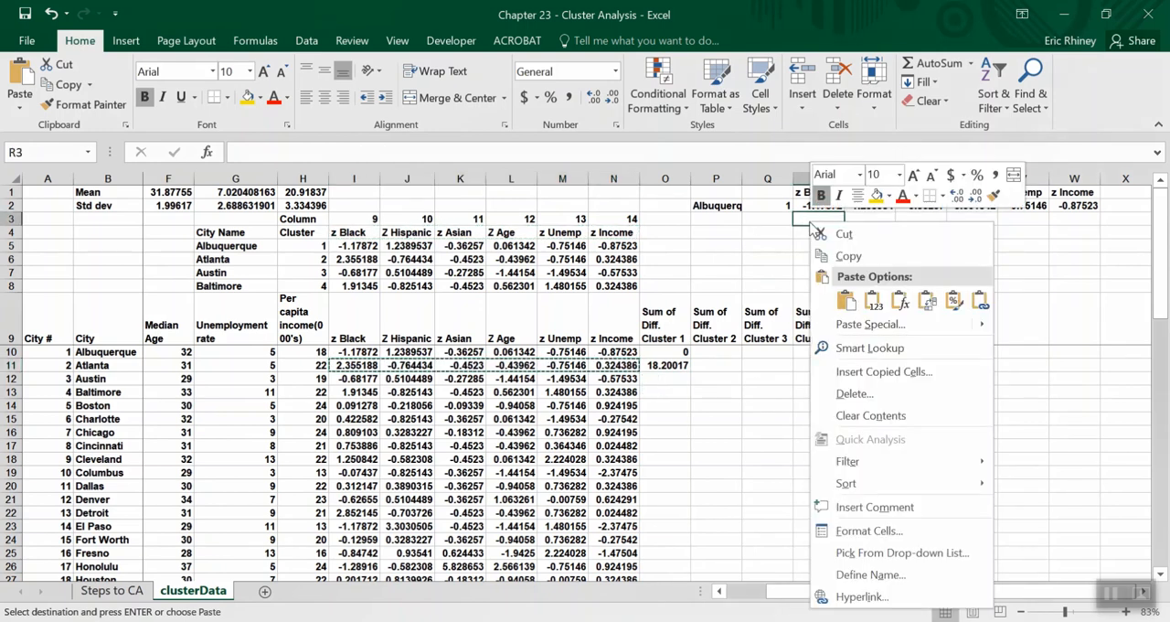
click(871, 300)
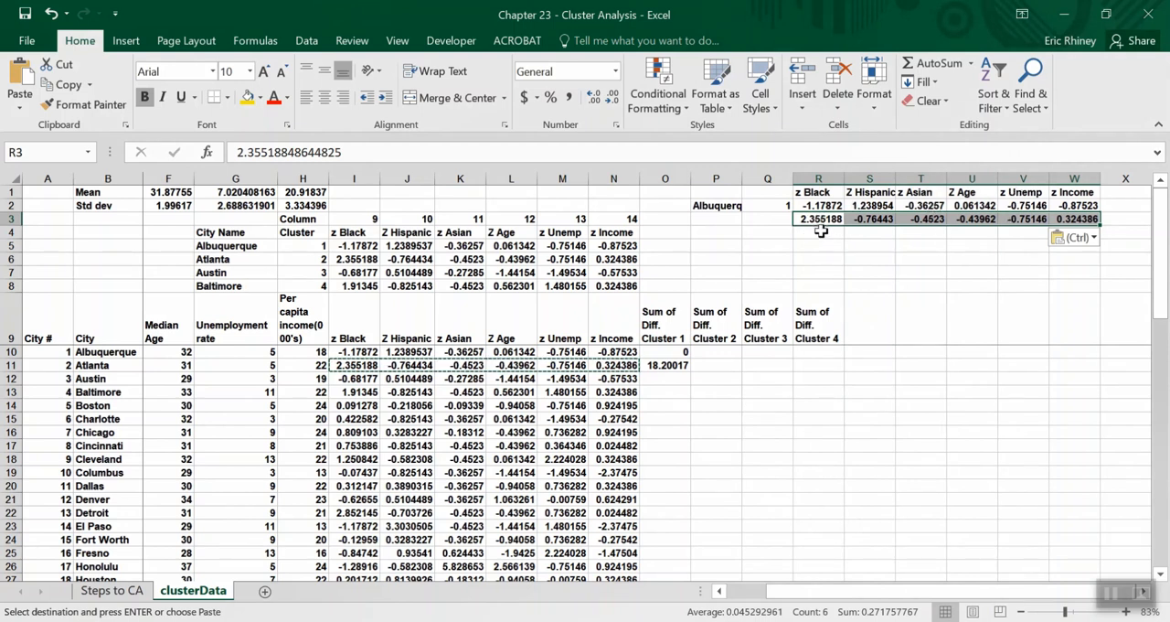
Label the pasted z-score row in cell P3 as Atlanta.
click(816, 220)
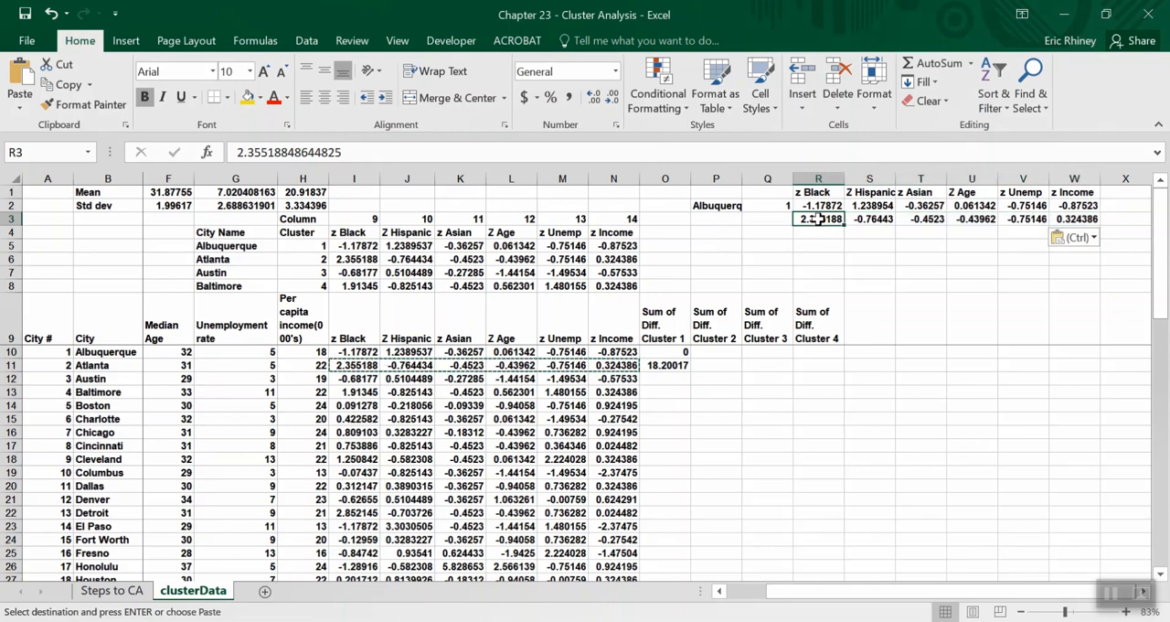
click(696, 220)
text(At)
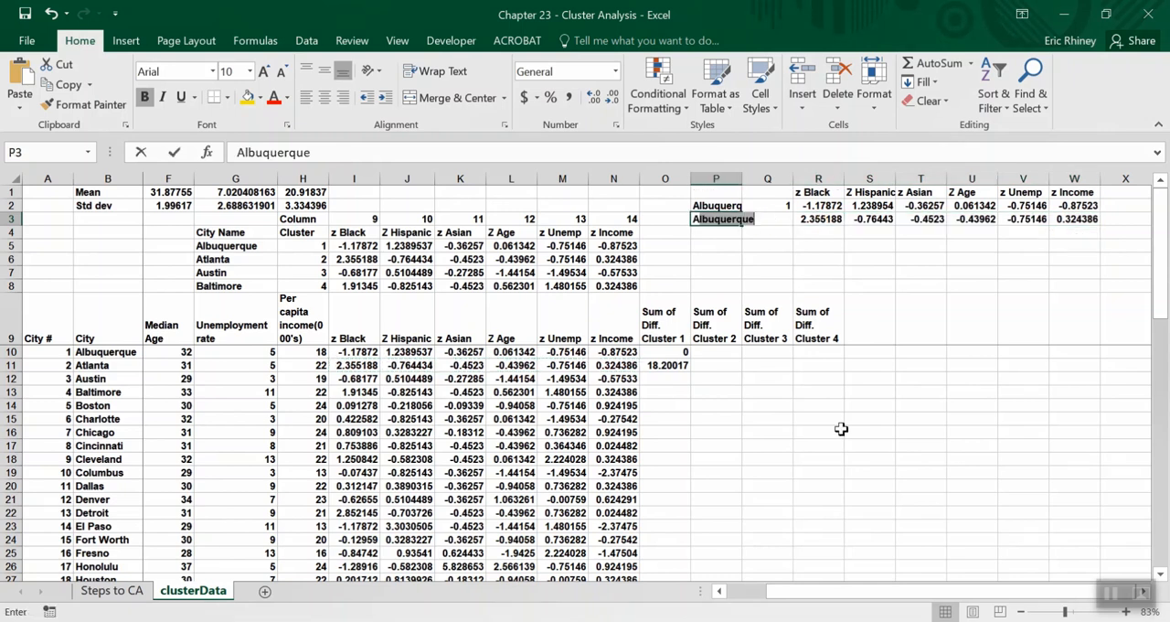
text(lanta)
key(Return)
Enter the formula =R2-R3 in cell R5 to subtract Atlanta's z Black score from Albuquerque's.
key(Right)
key(Right)
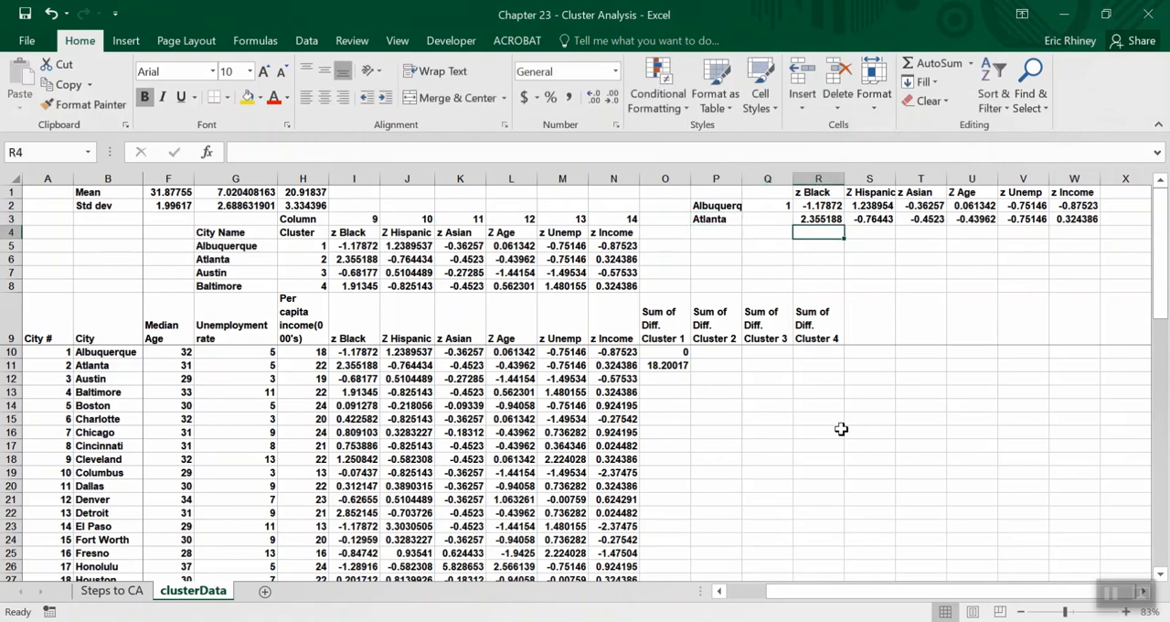
key(Up)
key(Up)
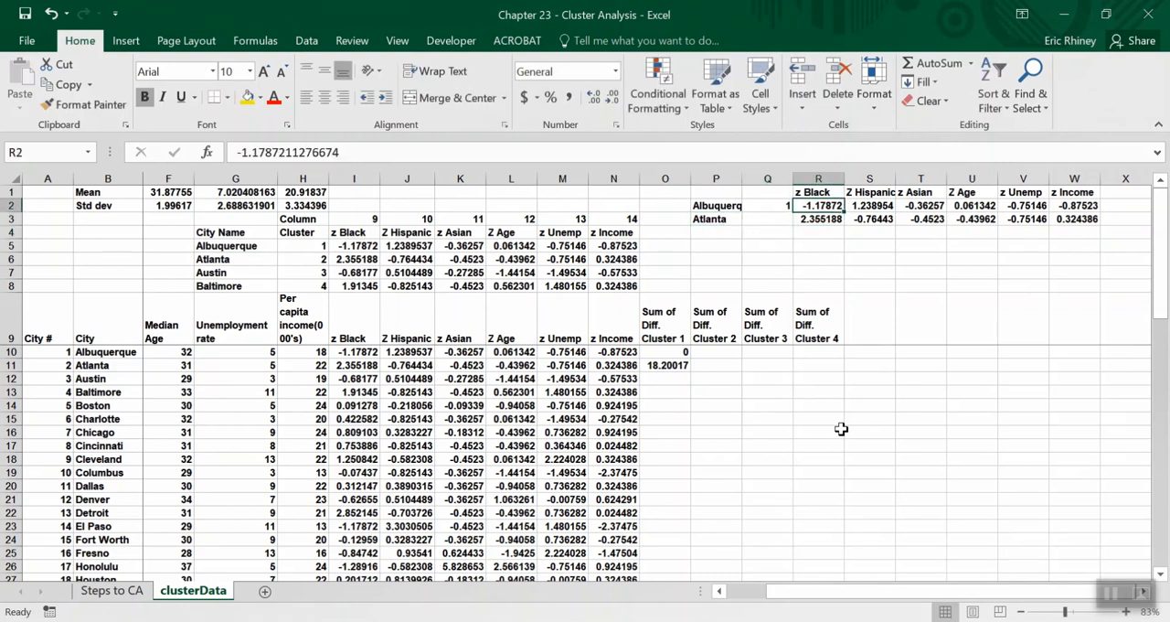
key(Down)
key(Down)
key(Down)
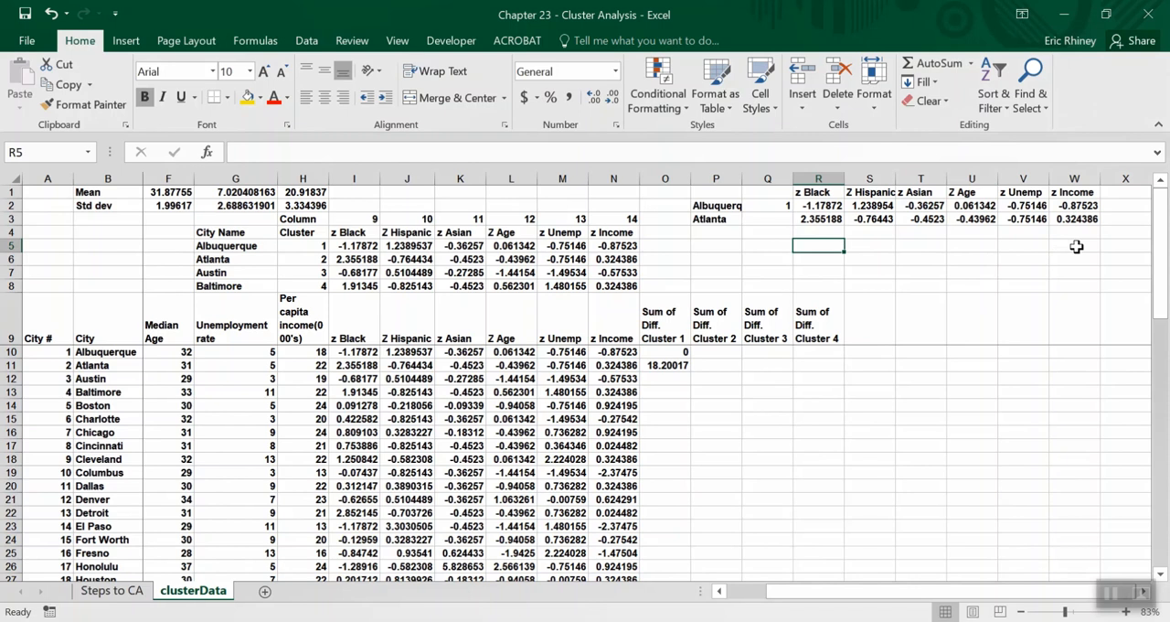
text(=)
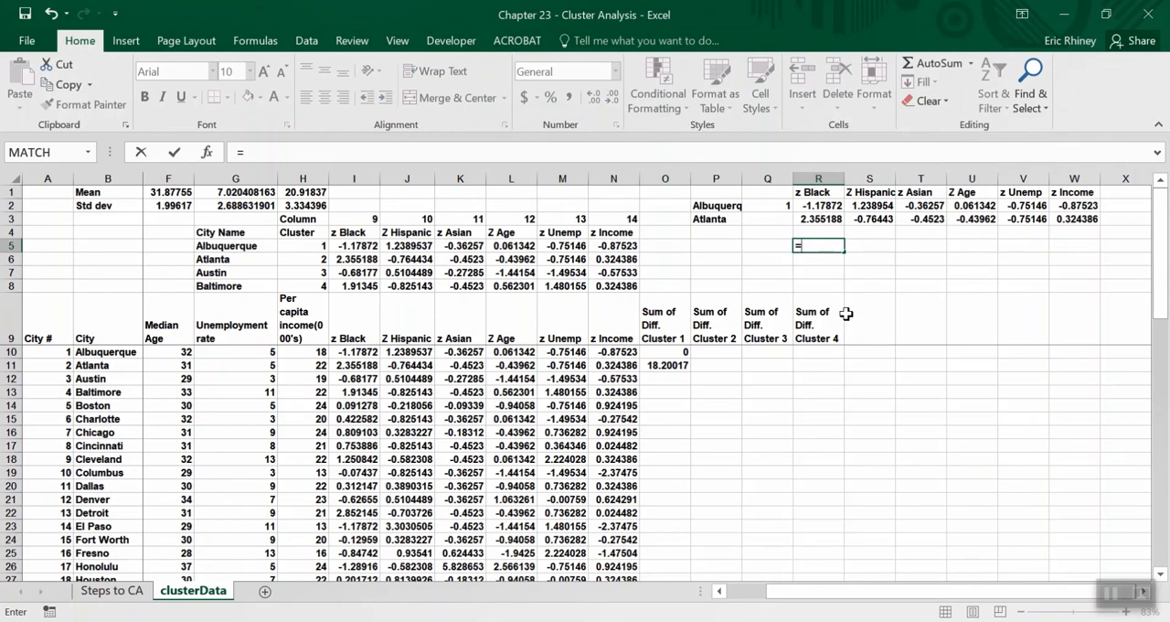
key(Up)
key(Up)
key(Up)
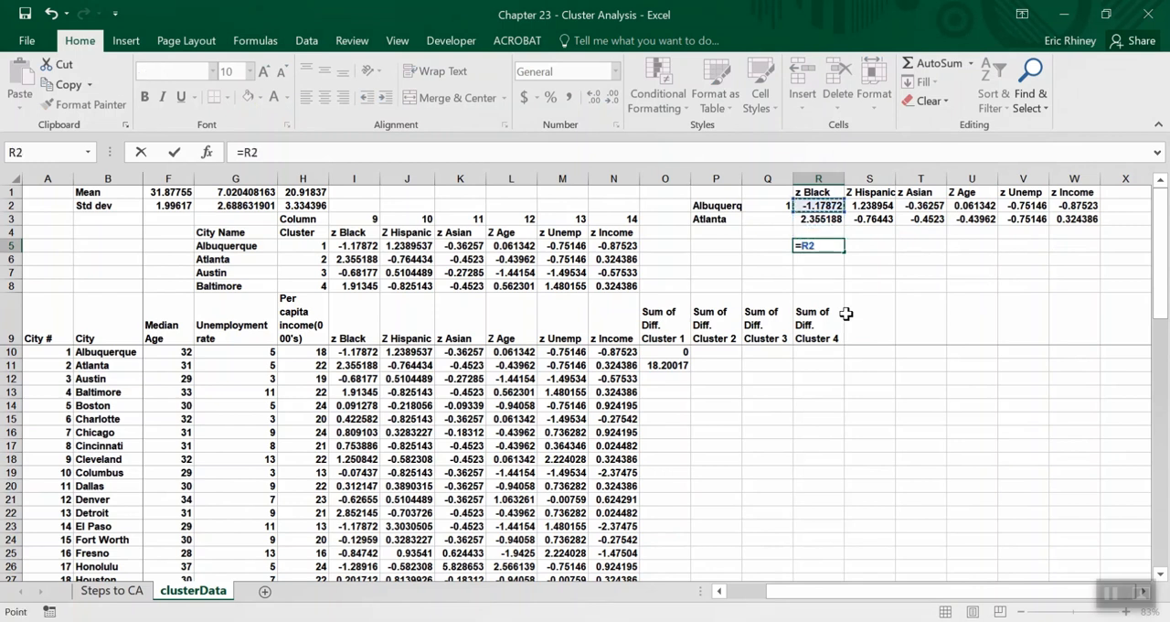
text(-)
key(Up)
key(Up)
key(Return)
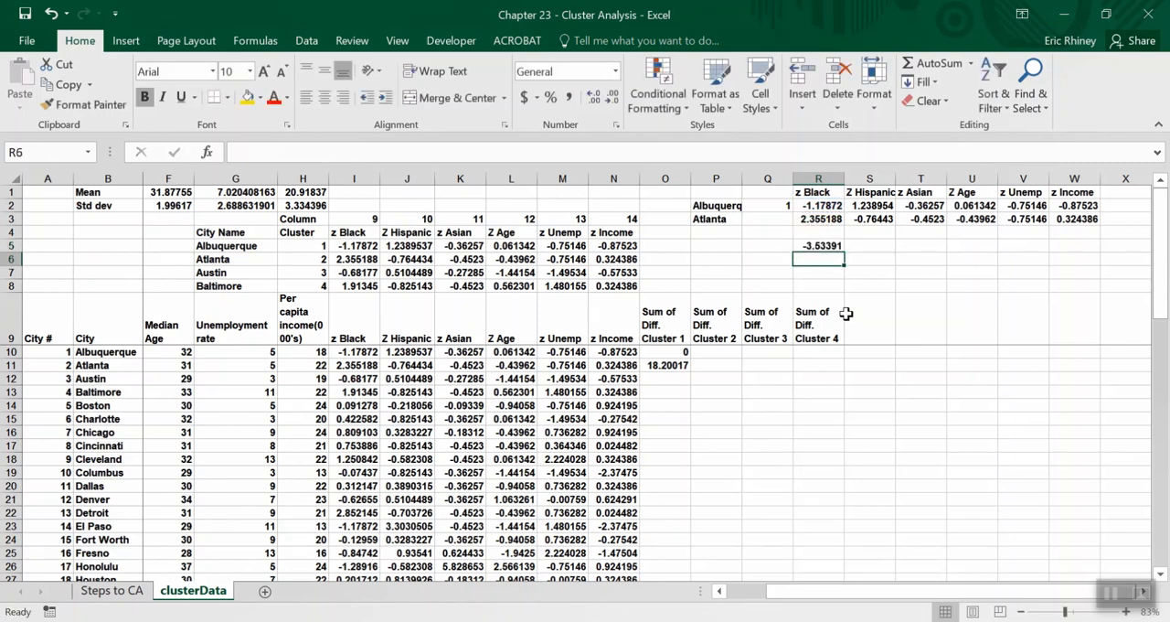
Add the row labels Diff in cell Q5 and Diff^ in cell Q6.
key(Up)
key(Left)
text(Dif)
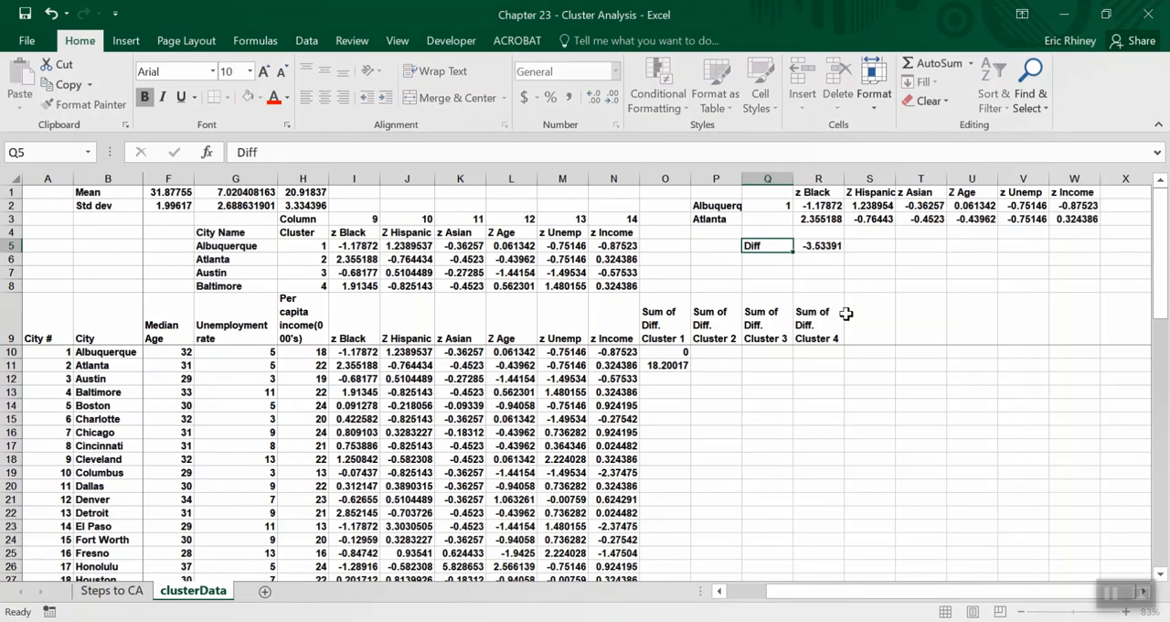
key(Return)
text(Diff^)
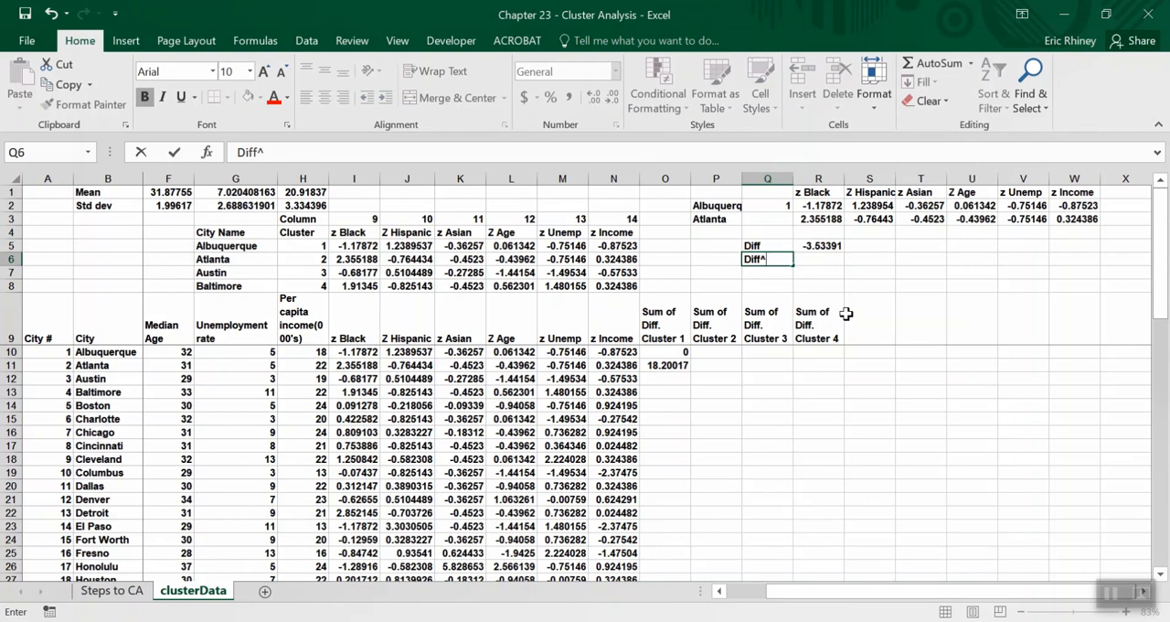
key(Tab)
Square the z Black difference in cell R6 with the formula =R5^2.
text(=)
key(Up)
text(^)
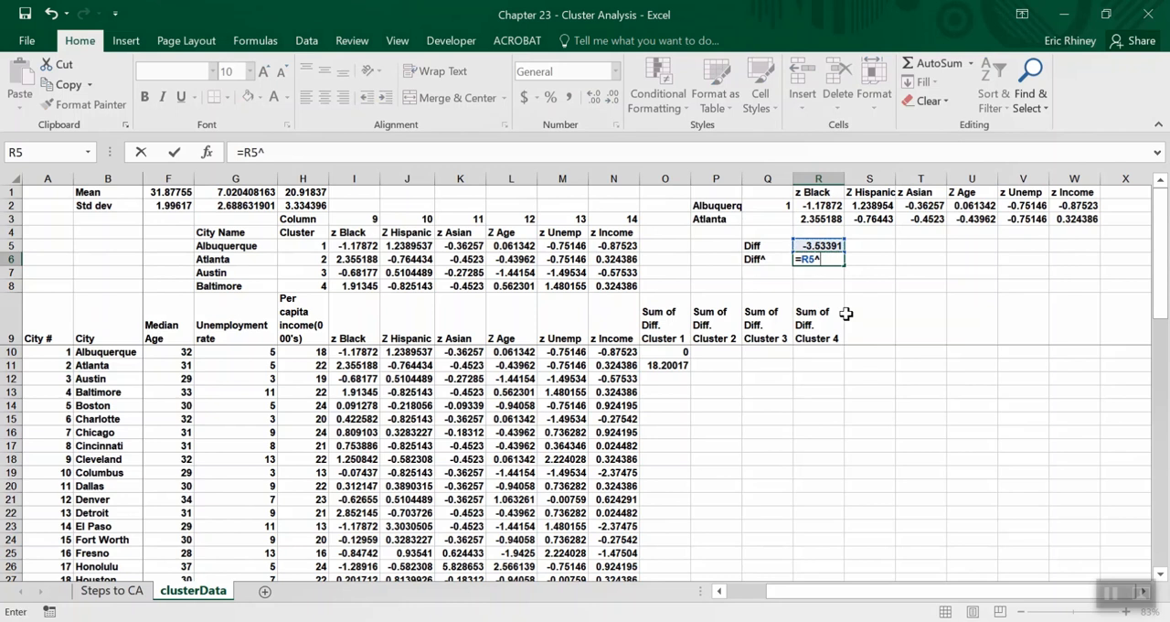
text(2)
key(Return)
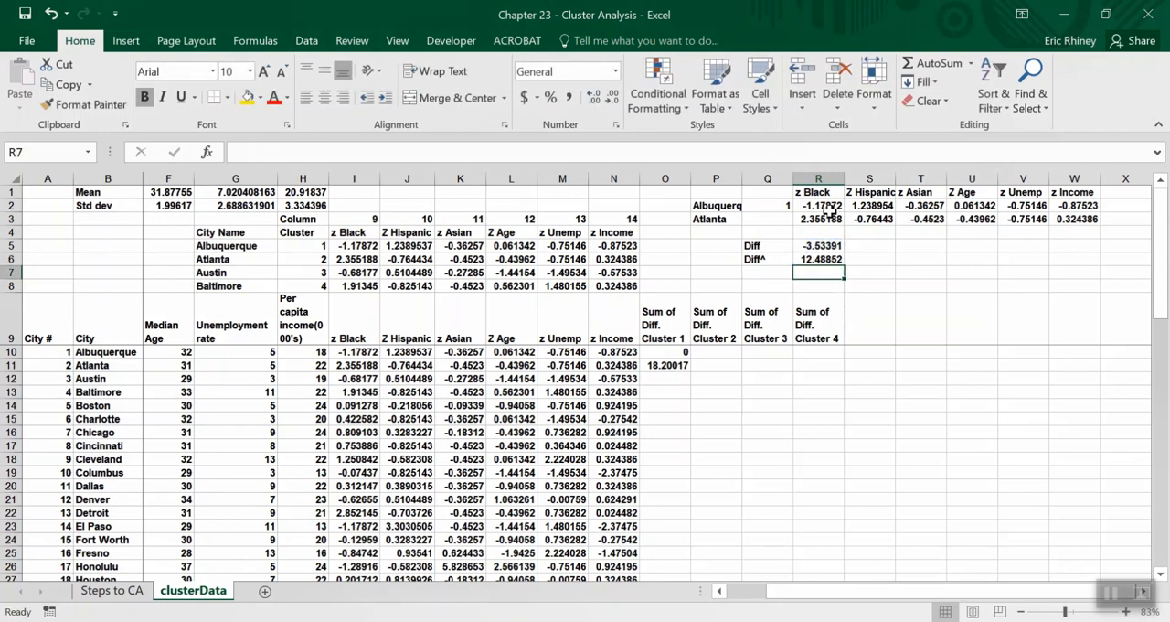
Fill the difference and squared-difference formulas in R5:R6 across to column W.
click(810, 263)
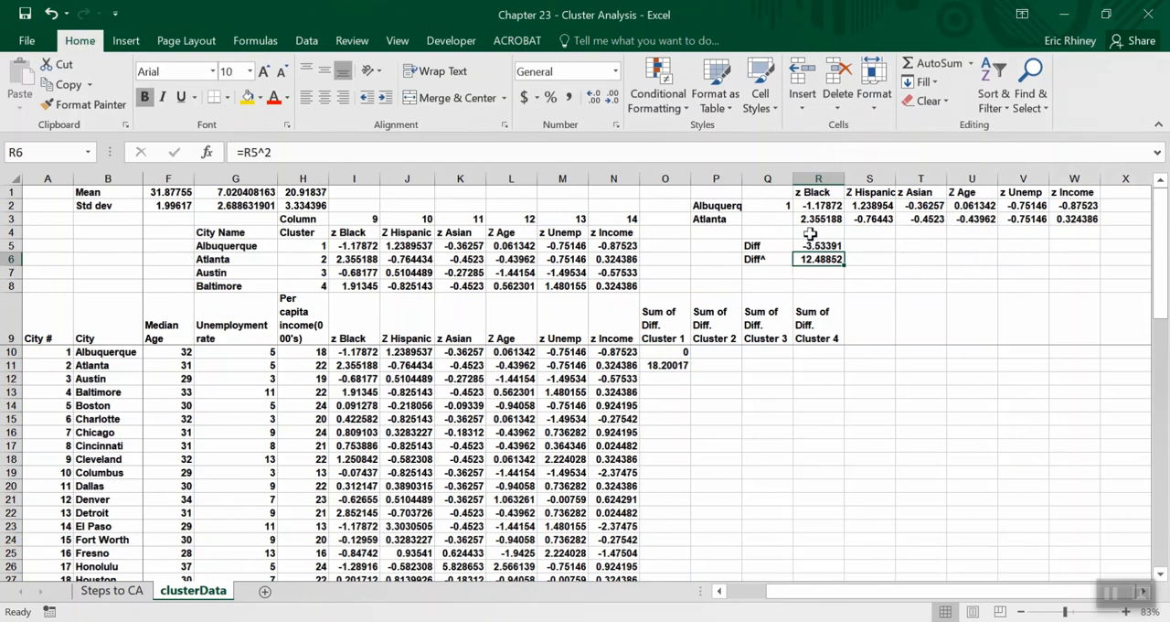
drag(814, 245, 819, 260)
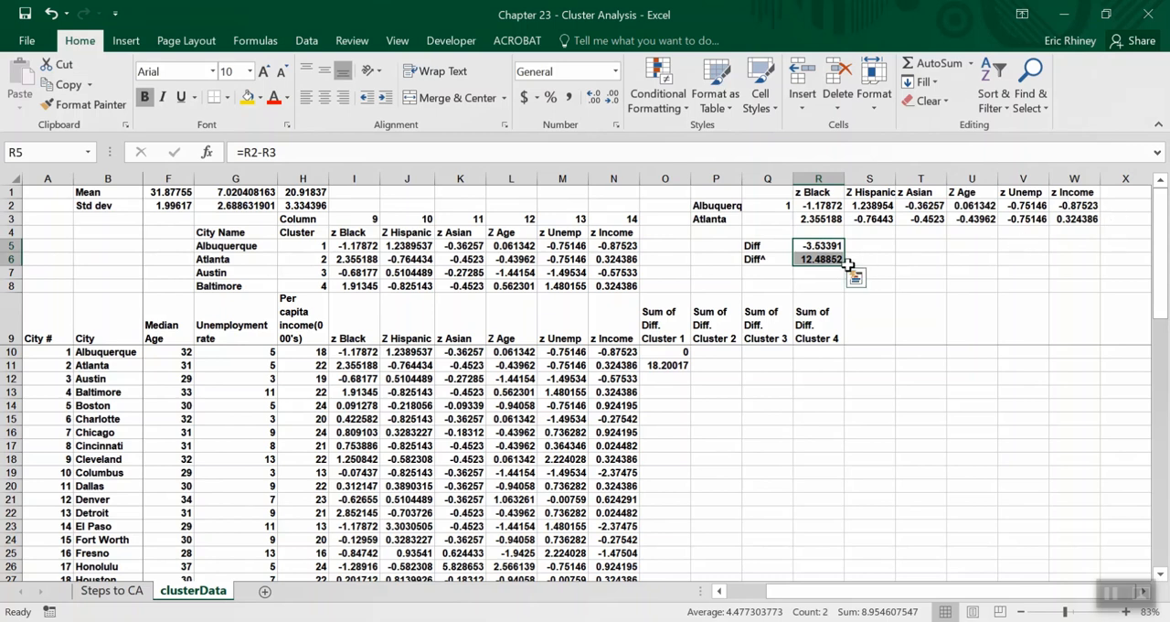
drag(844, 265, 1088, 258)
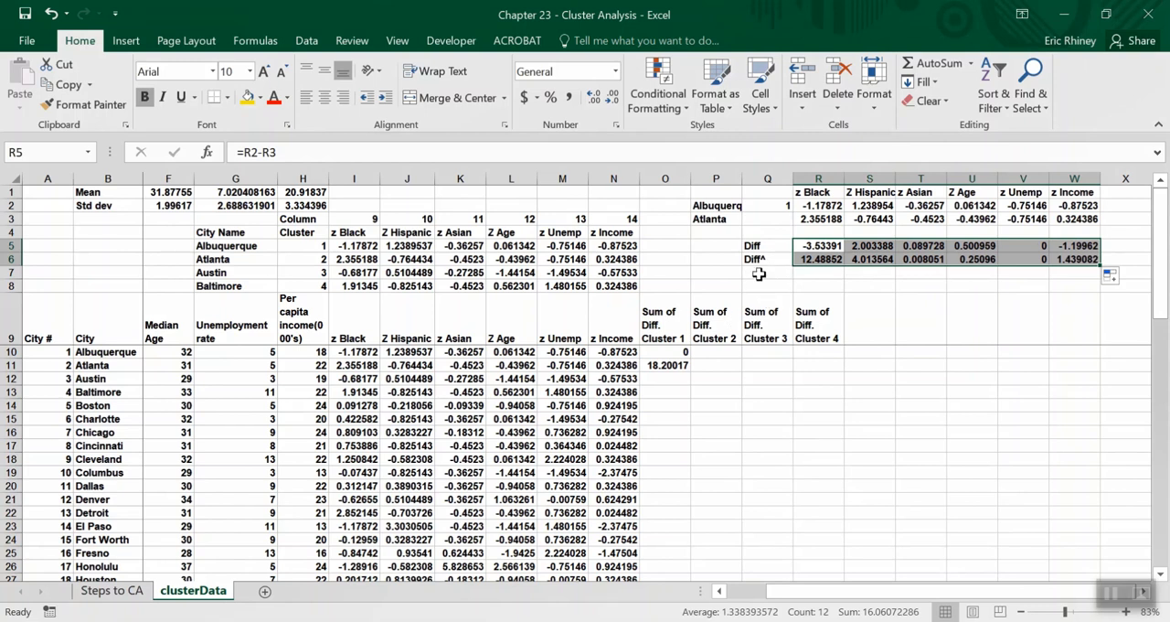
Label cell Q7 Sum Diff^ and total the squared differences in R7 with =SUM(R6:W6).
click(746, 275)
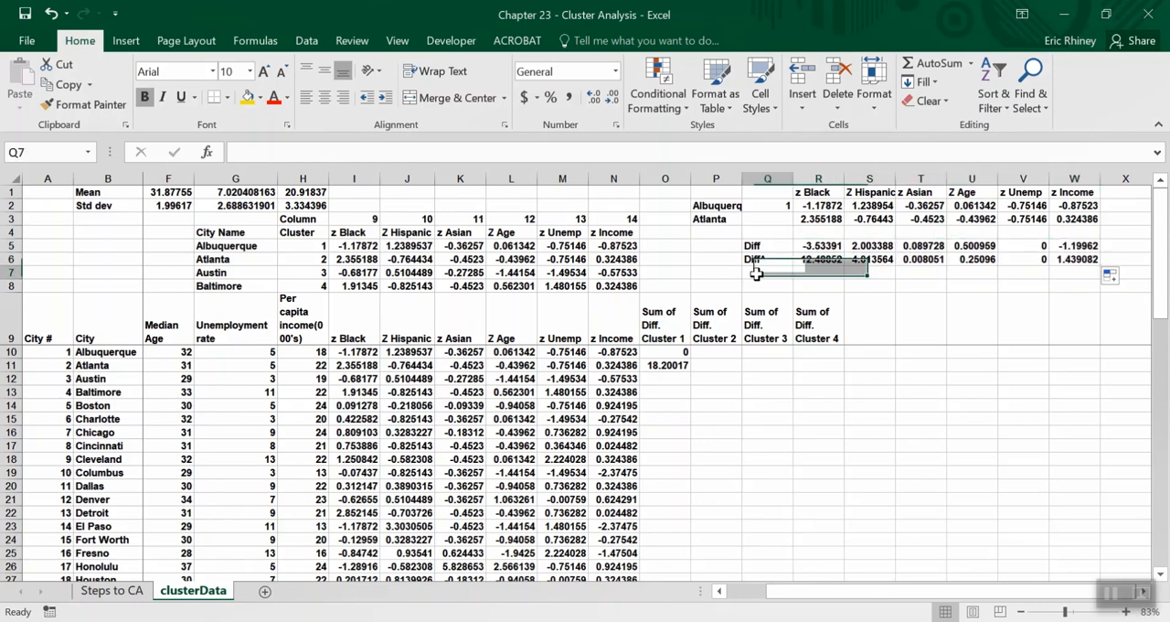
text(Sum Diff^)
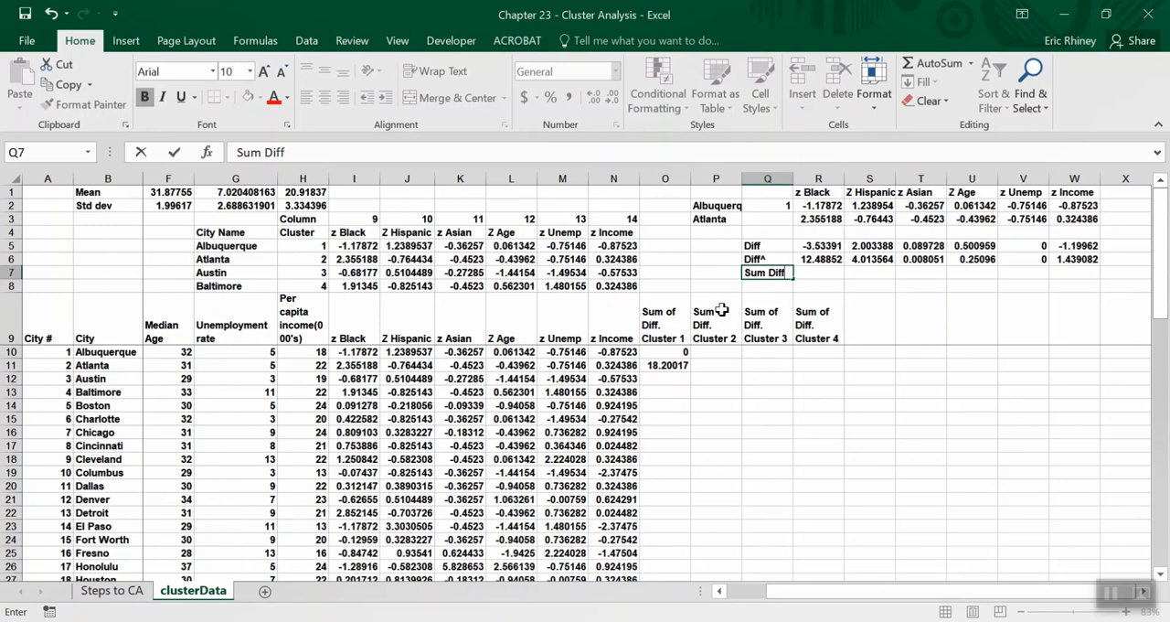
click(804, 273)
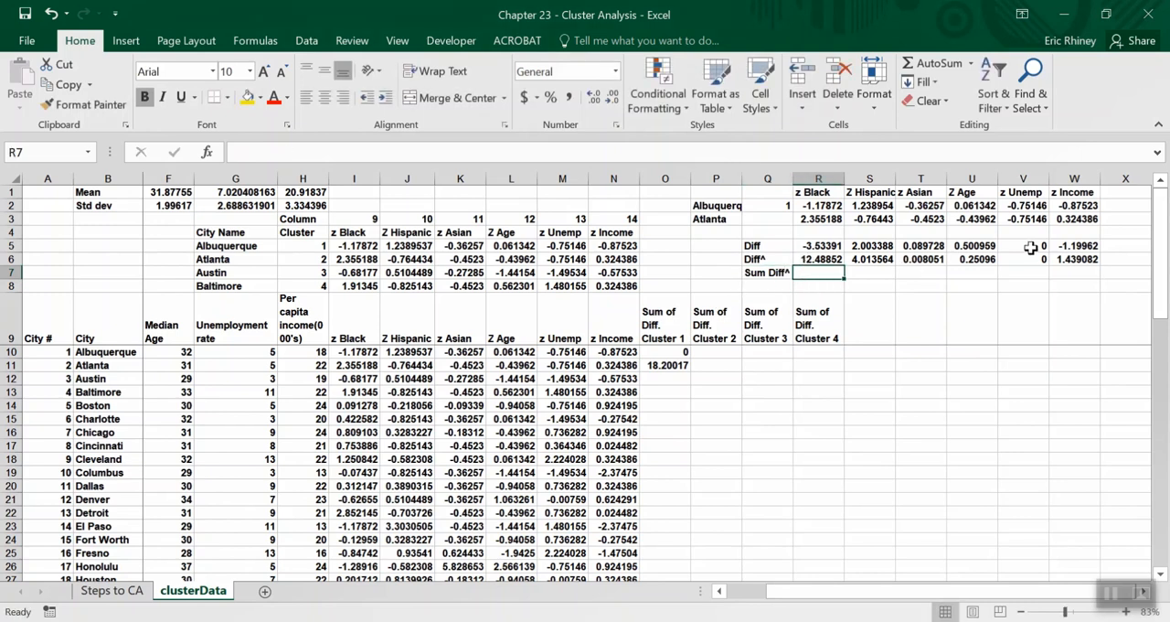
text(=s)
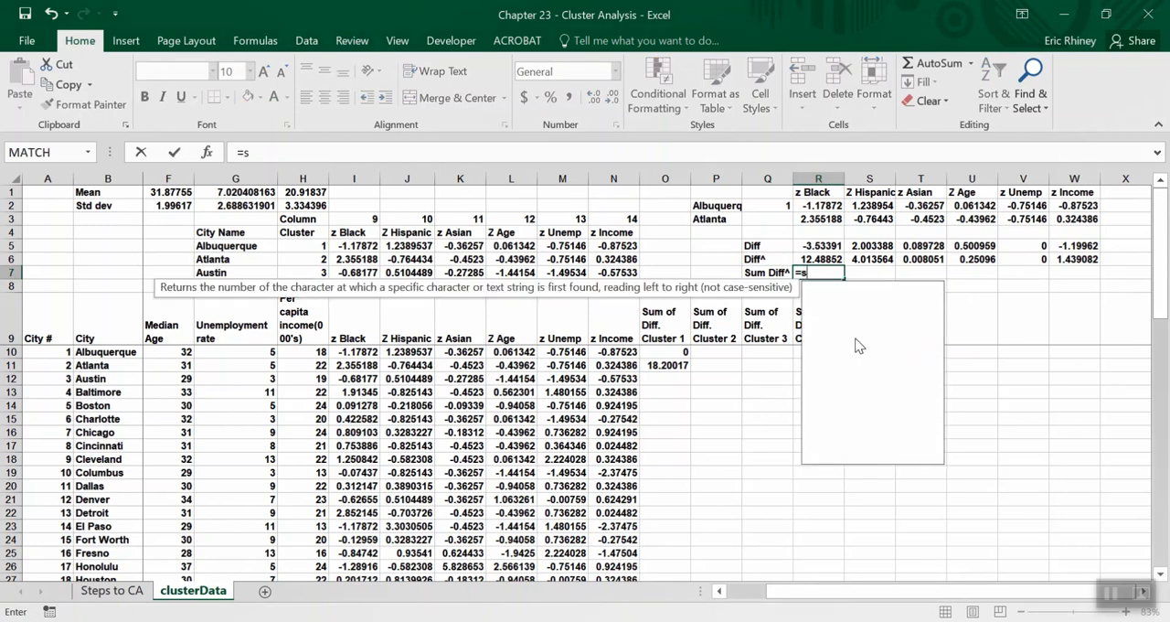
text(um()
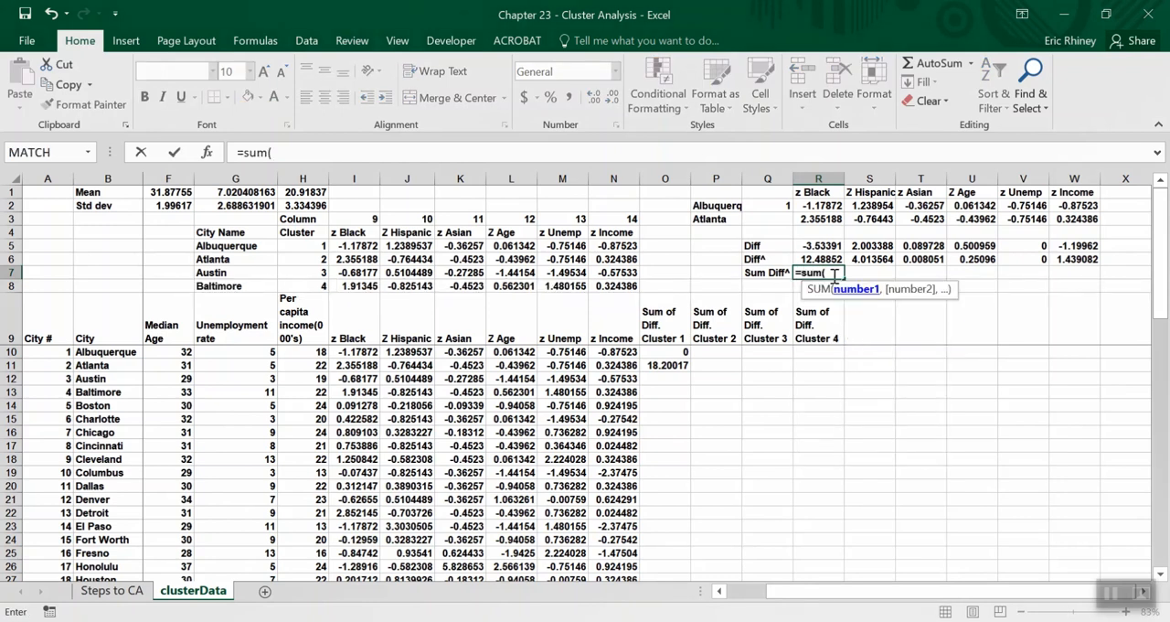
drag(823, 261, 1056, 261)
key(Return)
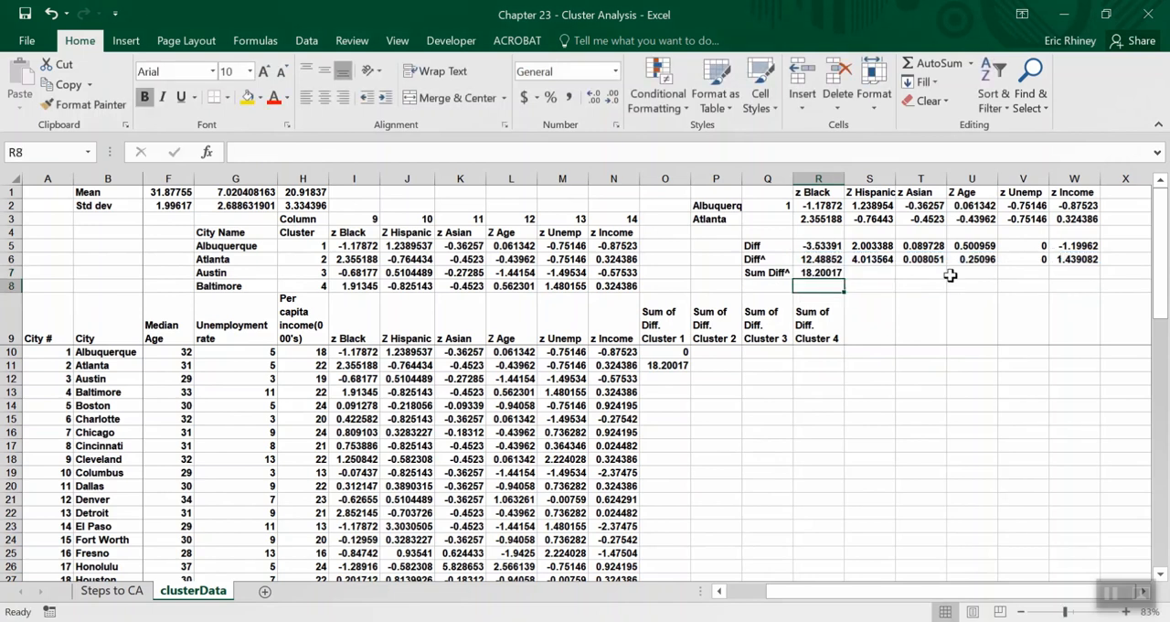
click(808, 273)
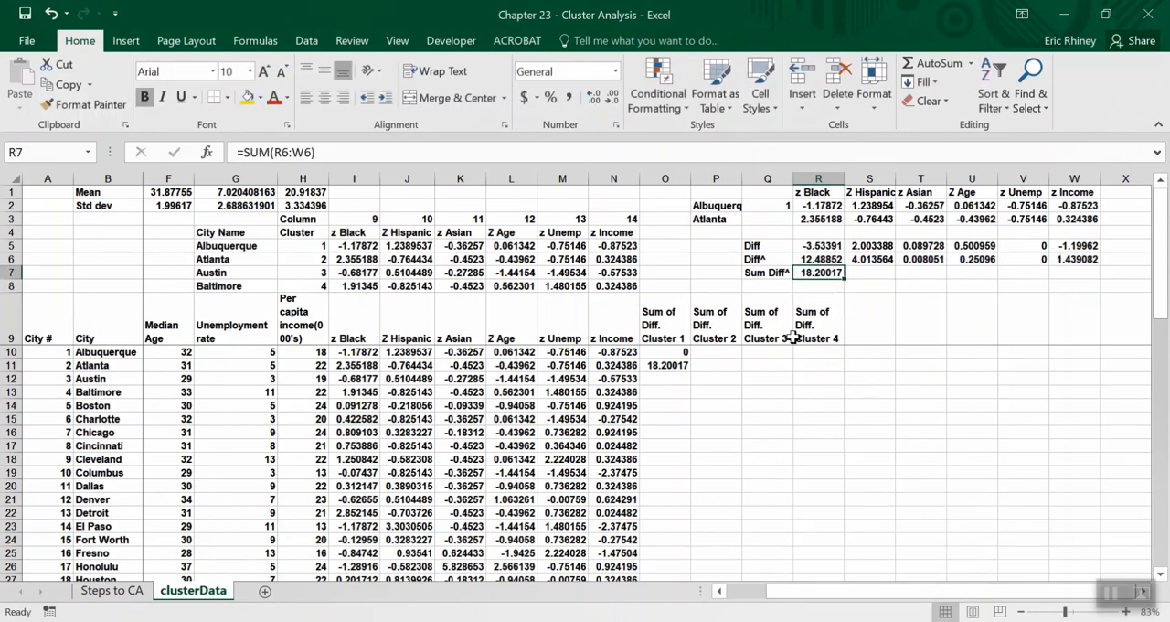
Fill the cluster 1 SUMXMY2 formula from O11 down to O12 and check it against Austin's z-scores and Atlanta's result.
click(663, 364)
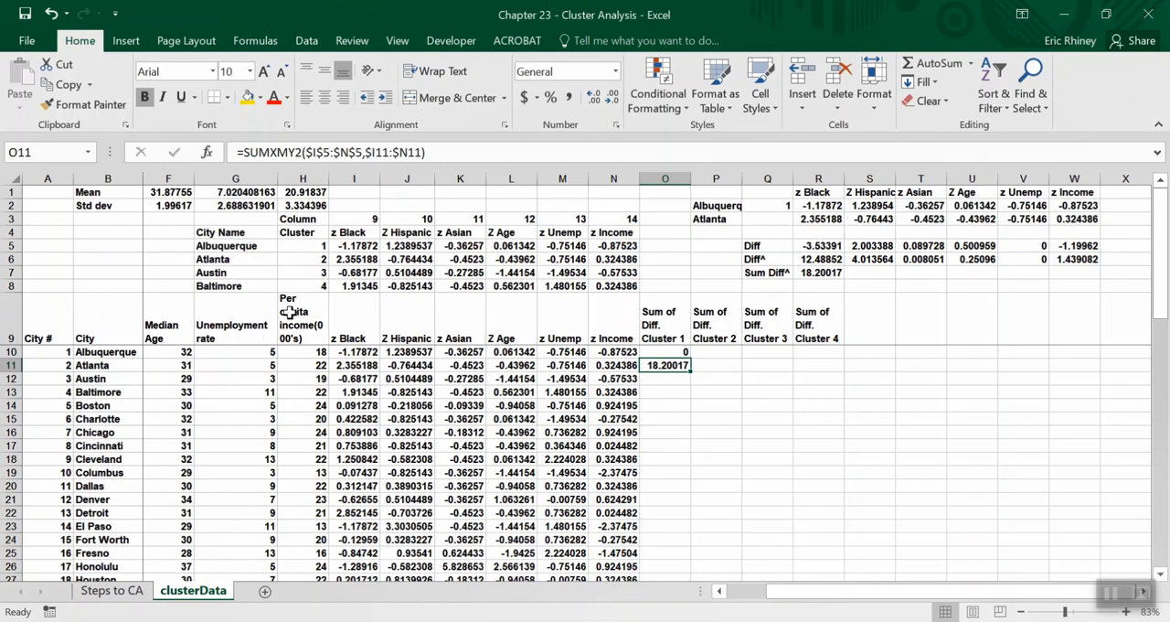
drag(690, 371, 691, 383)
click(681, 379)
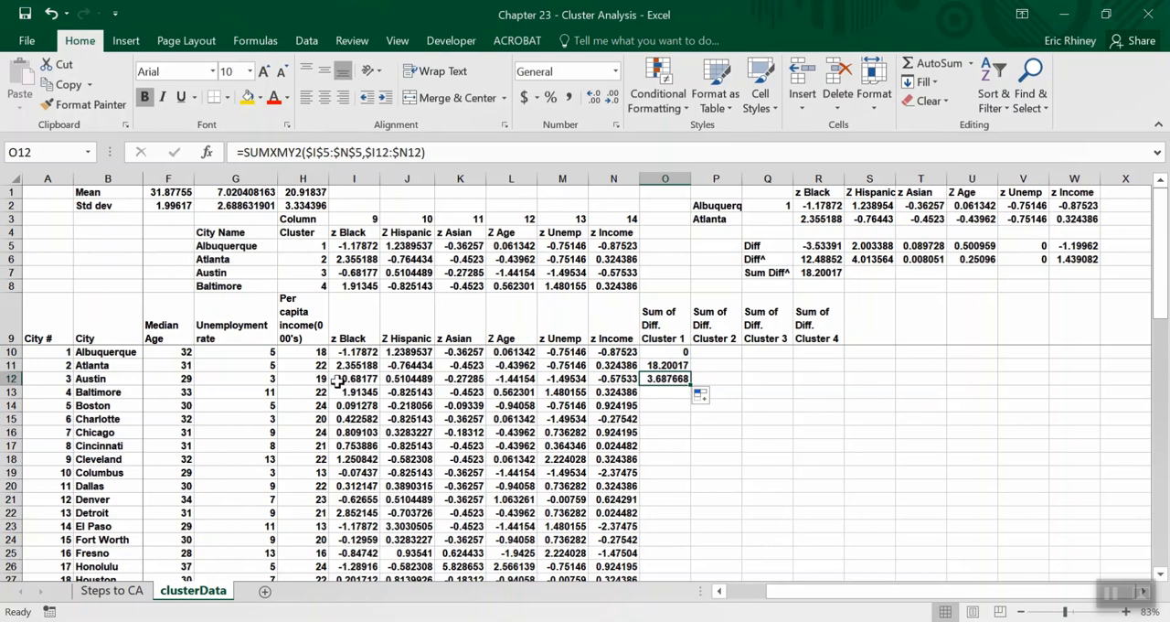
drag(337, 380, 595, 377)
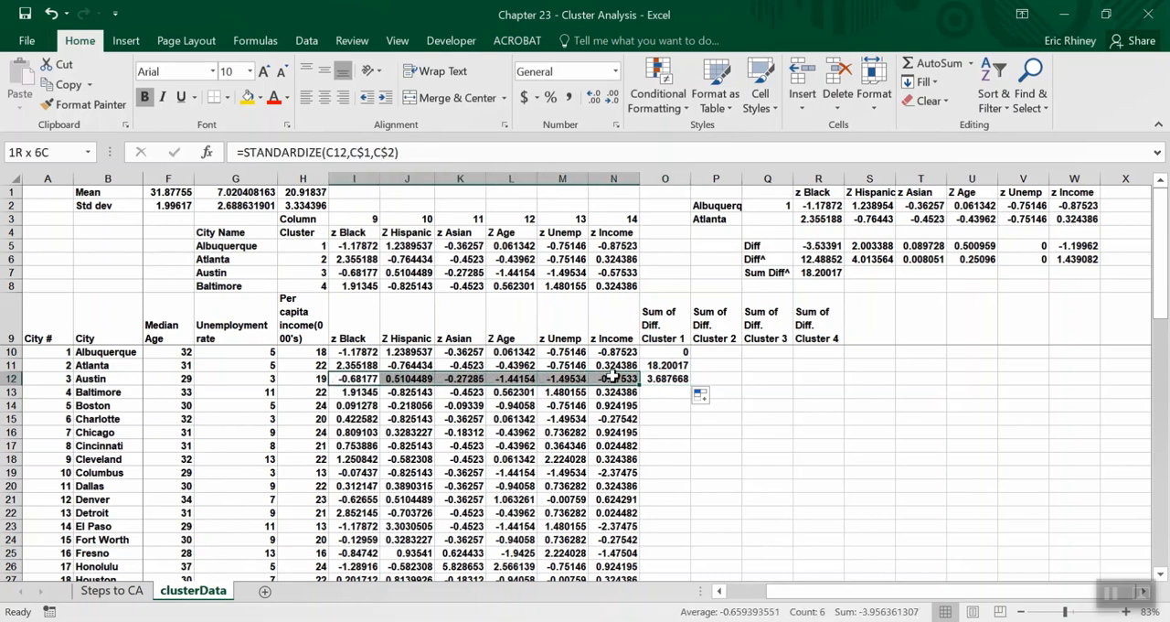
drag(611, 377, 611, 376)
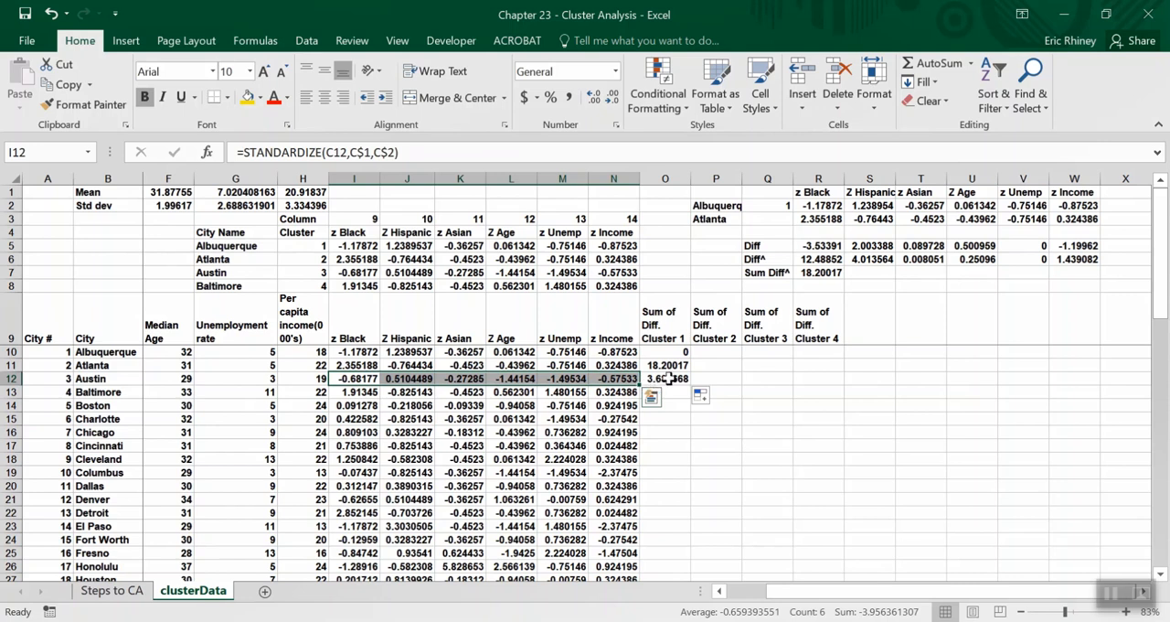
click(672, 378)
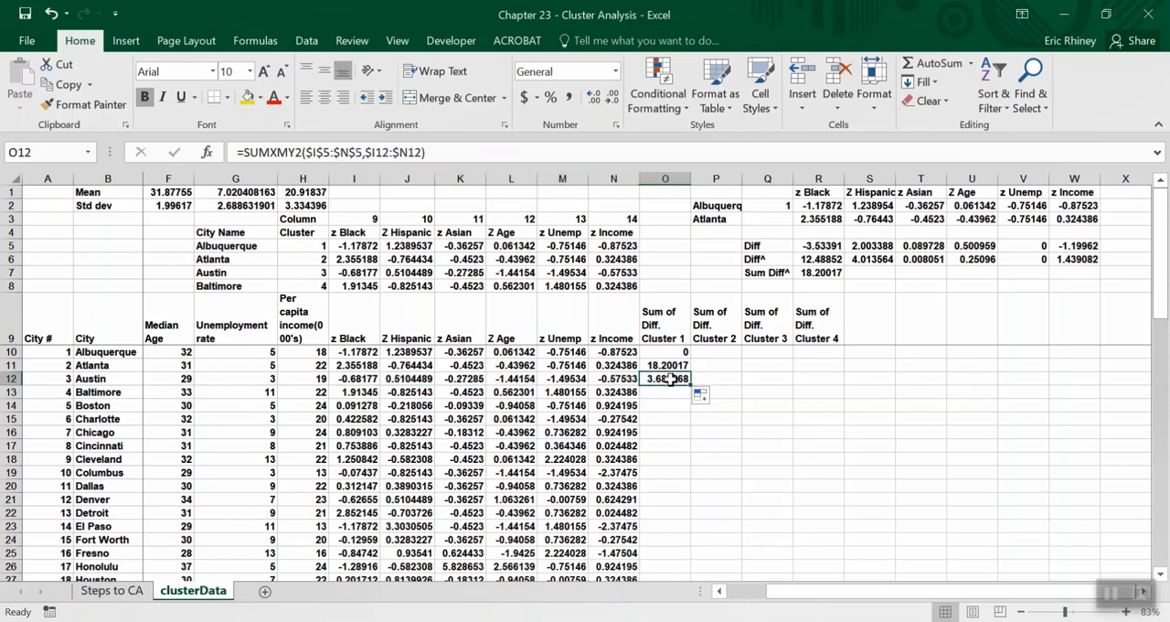
click(670, 363)
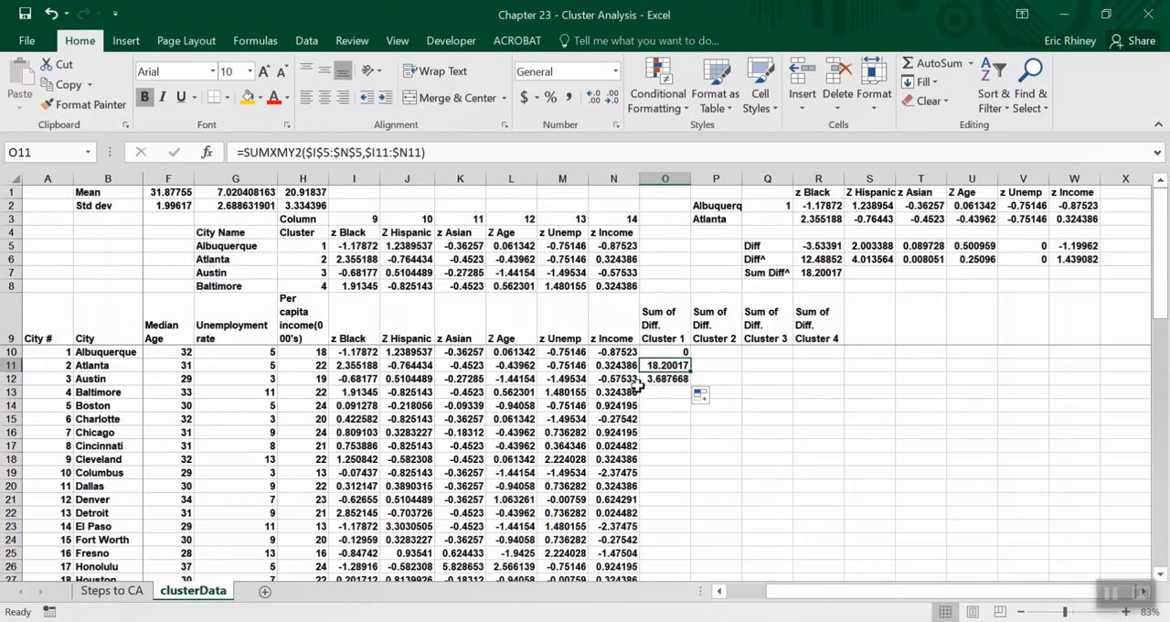
click(662, 377)
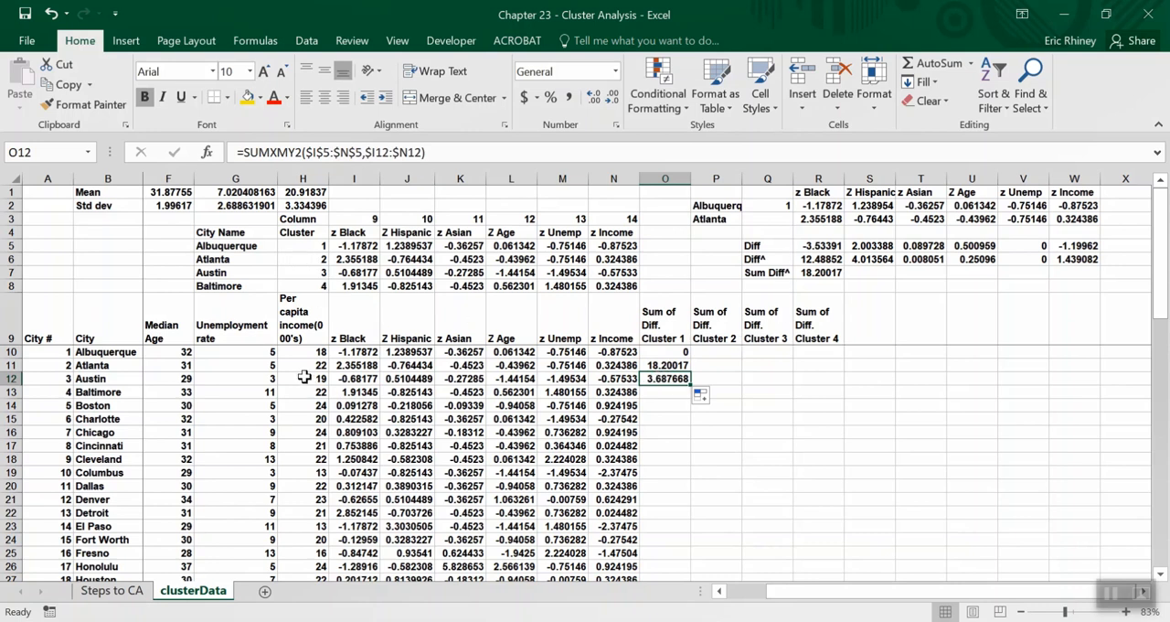
Paste Austin's z-scores from I12:N12 as values into R3:W3 and relabel cell P3 as Austin.
drag(336, 384, 633, 382)
key(ctrl+c)
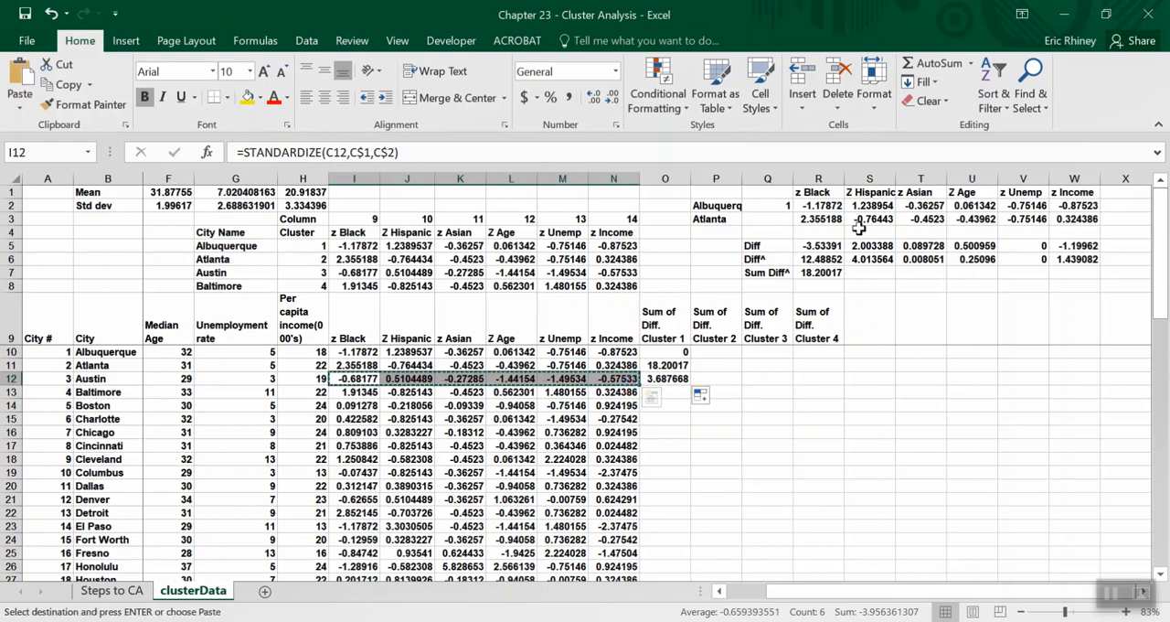
click(805, 222)
right_click(805, 227)
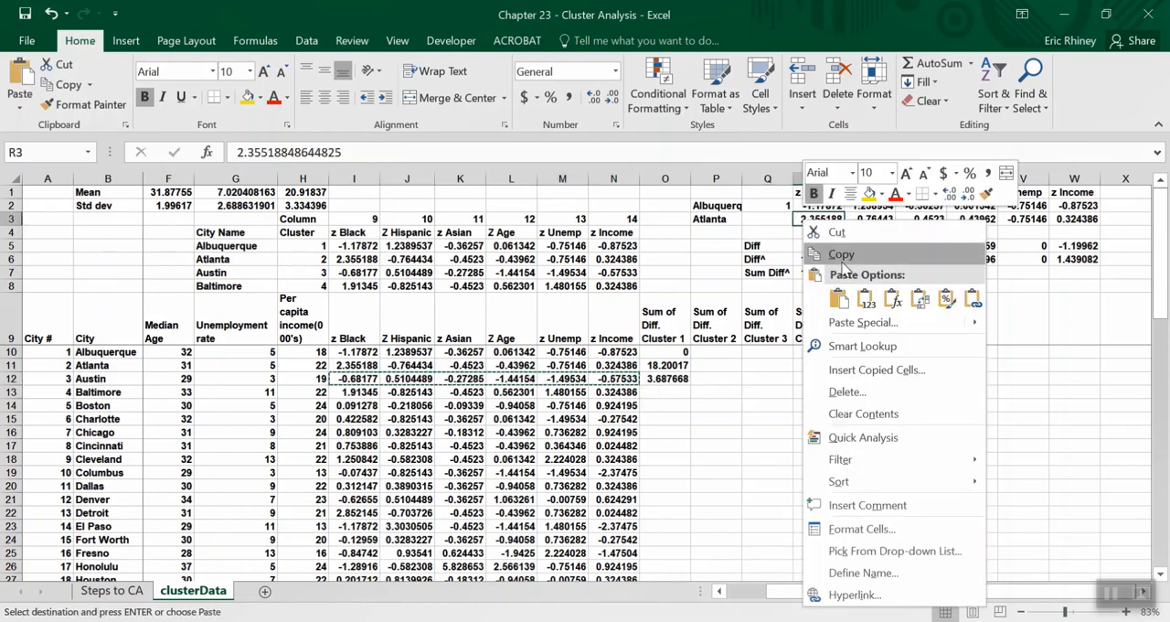
click(865, 298)
click(723, 222)
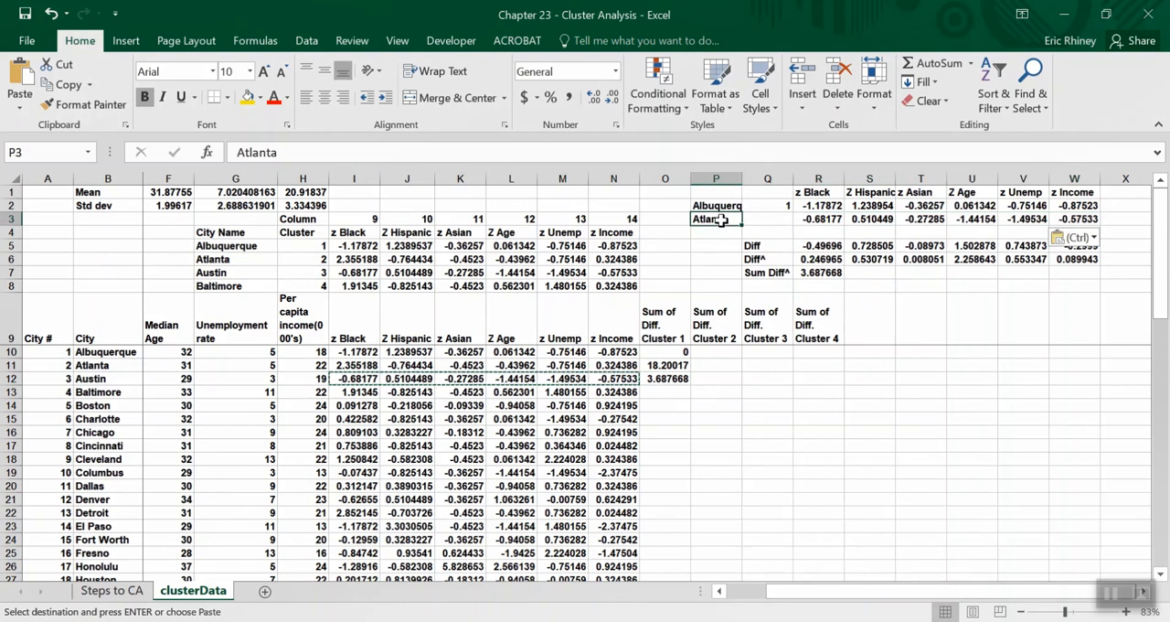
text(Alut)
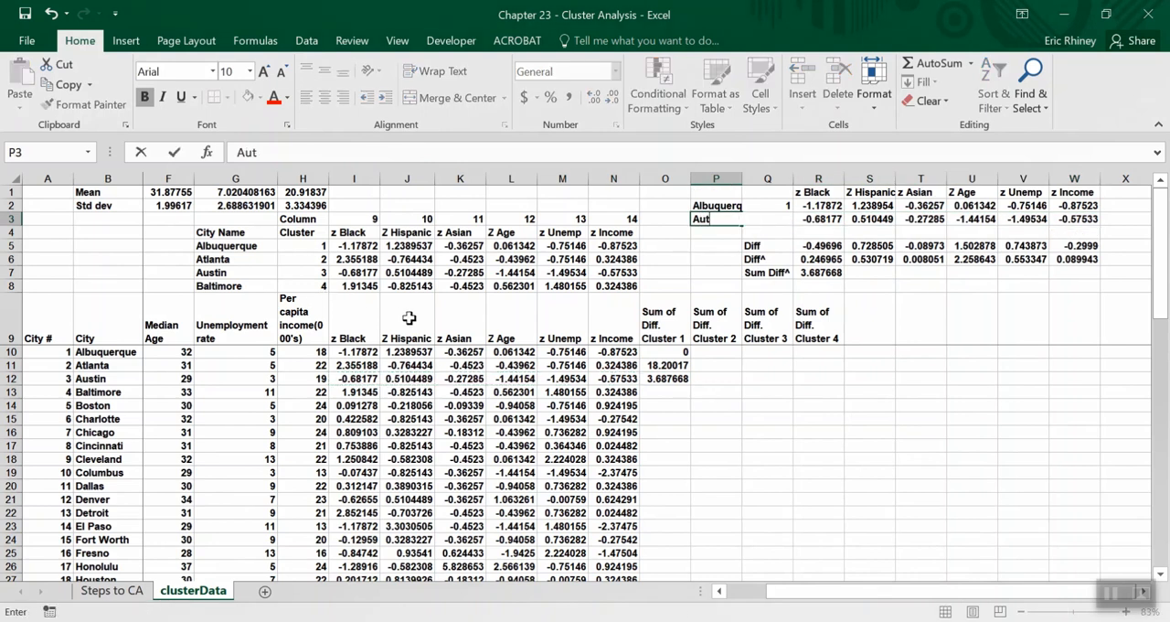
key(Return)
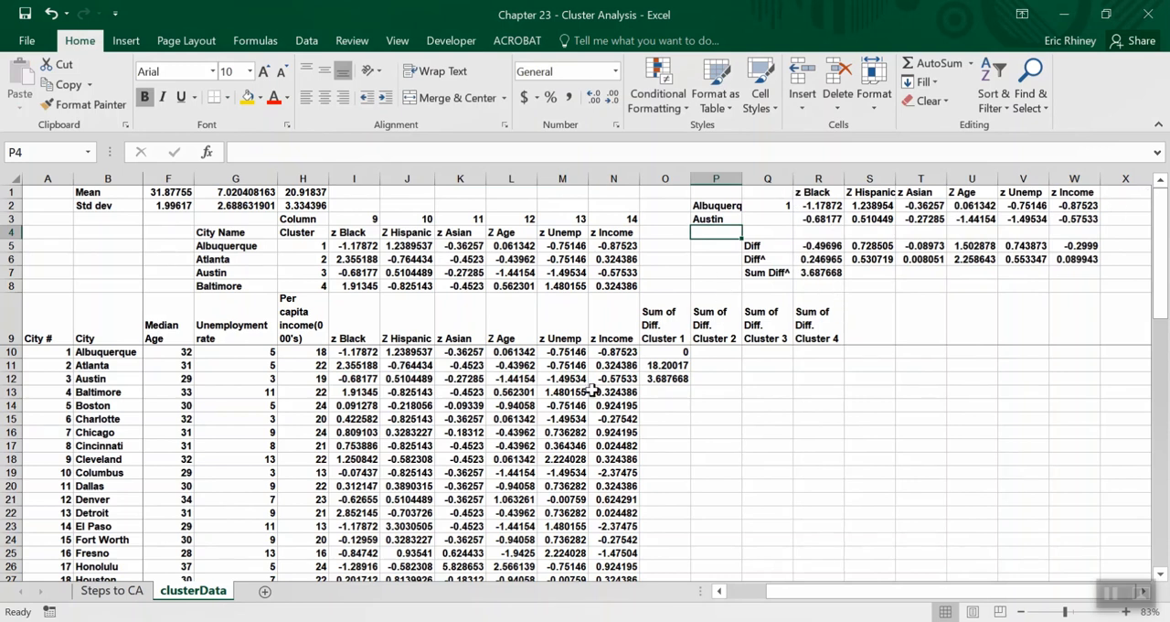
Fill the cluster 1 SUMXMY2 formula from O12 down through the remaining cities.
click(680, 352)
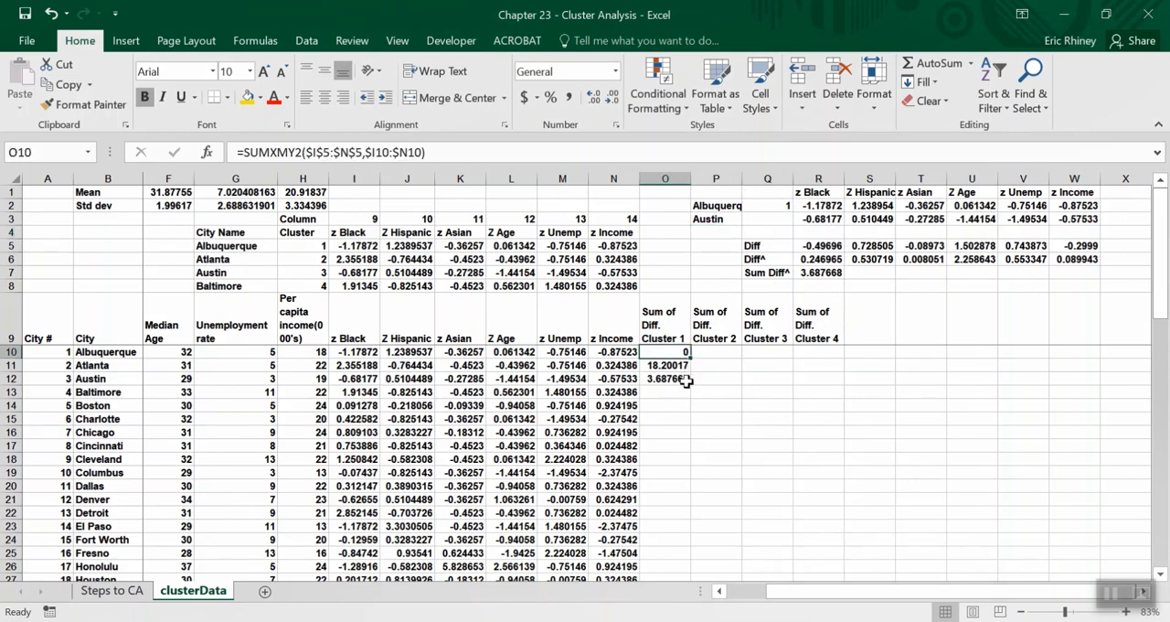
click(684, 378)
double_click(692, 383)
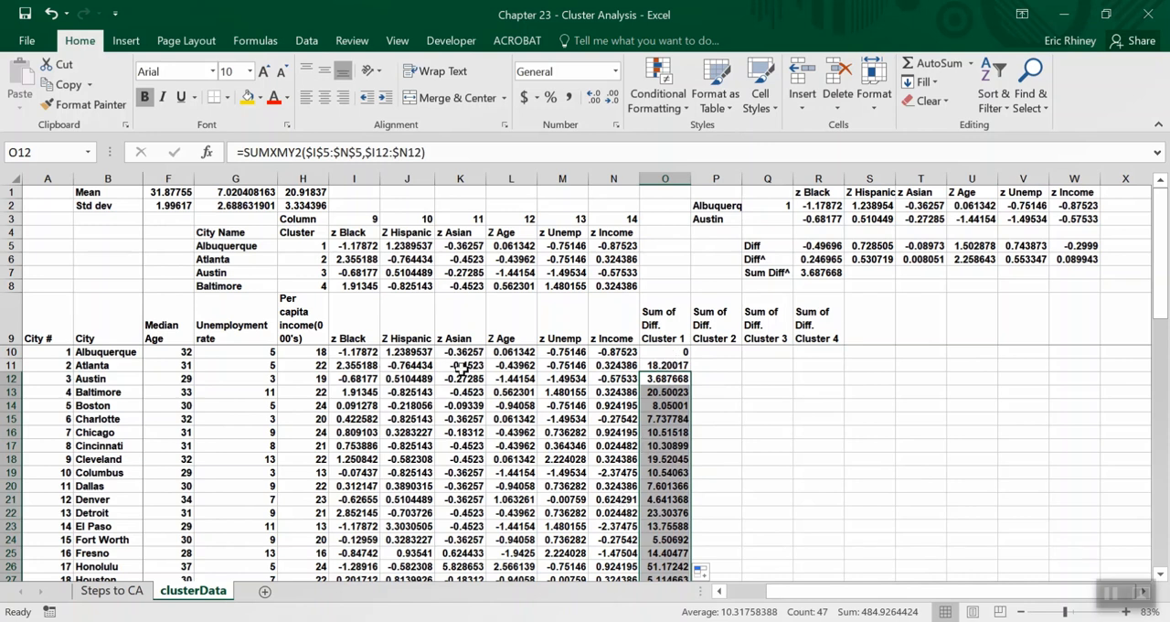
Copy the cluster 1 formula from O10 into P10 and point it at Atlanta's centroid row, giving =SUMXMY2($I$6:$N$6,$I10:$N10).
click(655, 351)
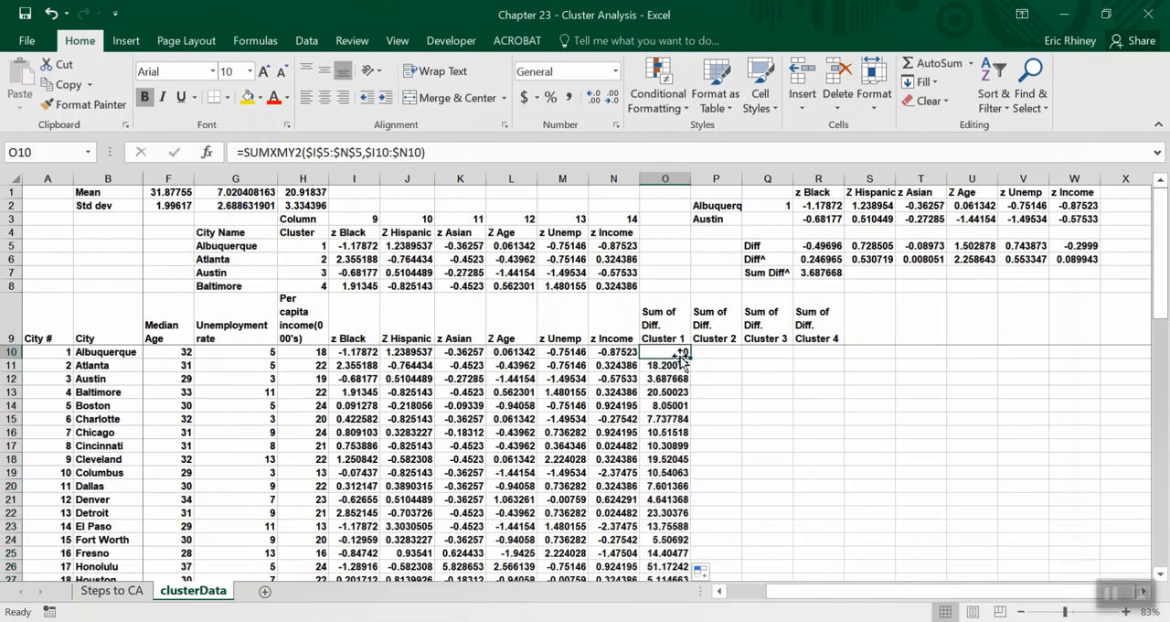
drag(692, 359, 724, 354)
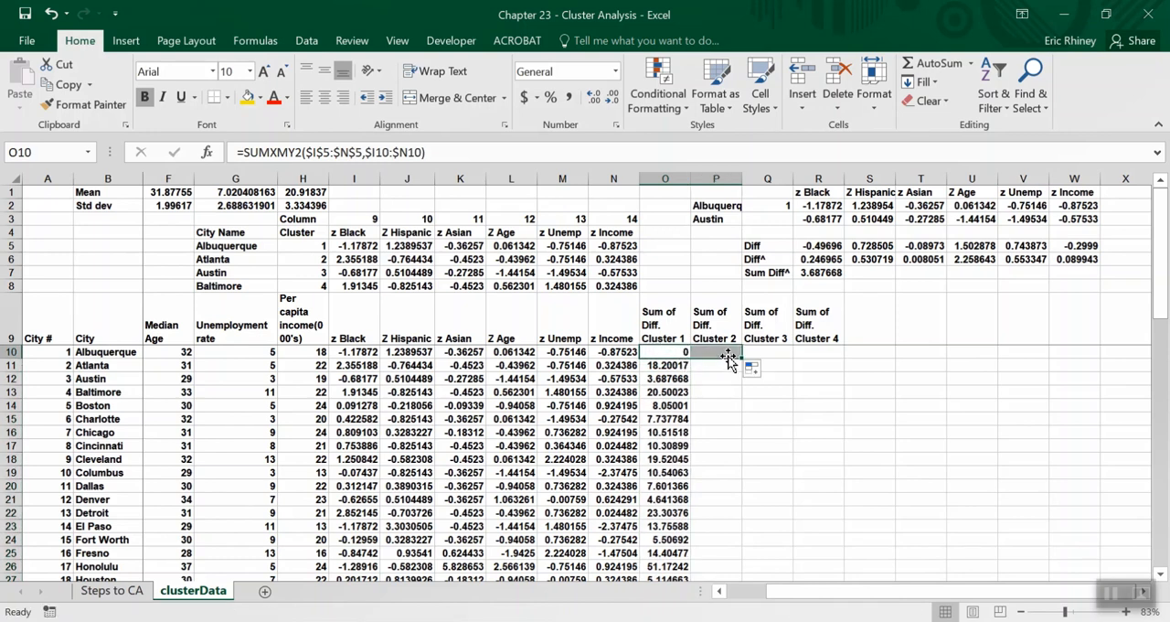
click(724, 353)
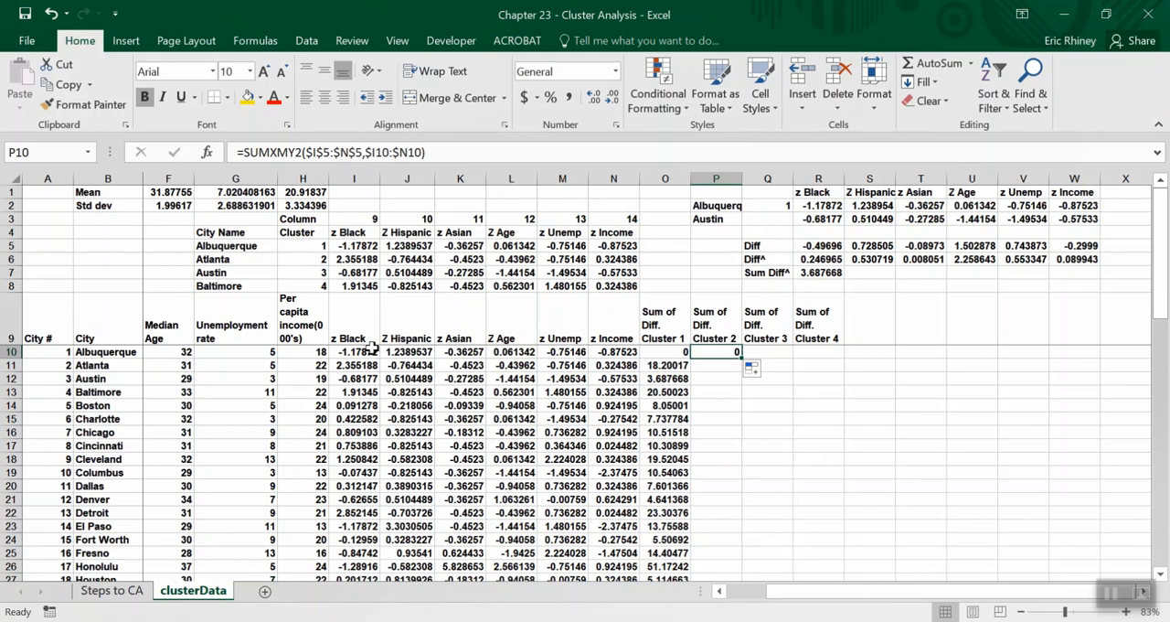
drag(341, 353, 611, 349)
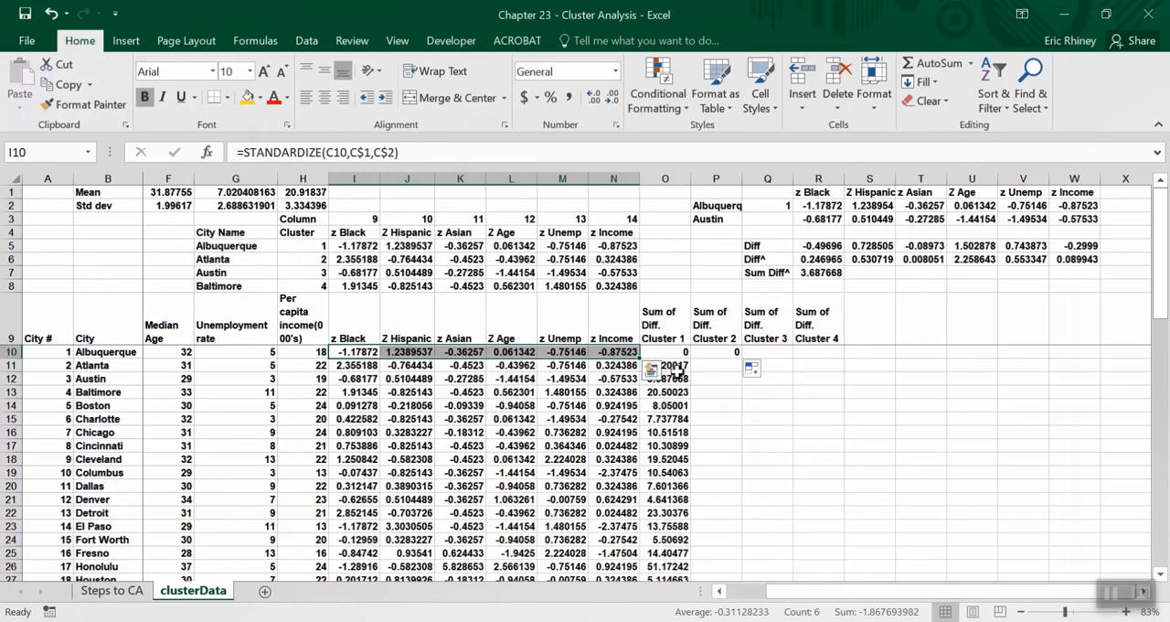
click(659, 378)
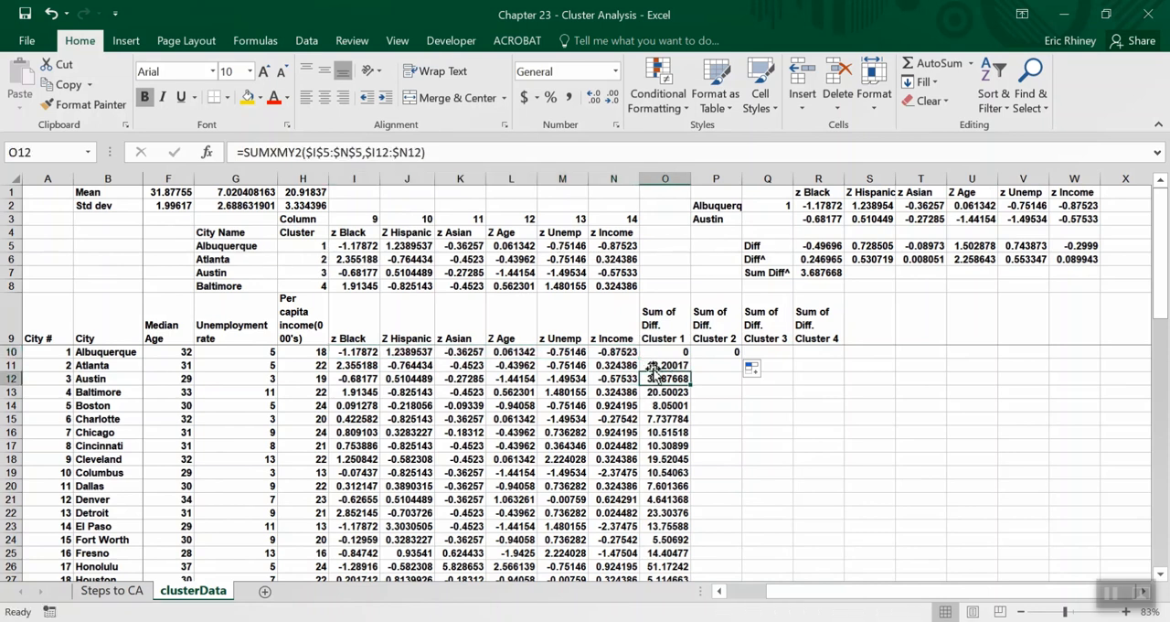
click(652, 364)
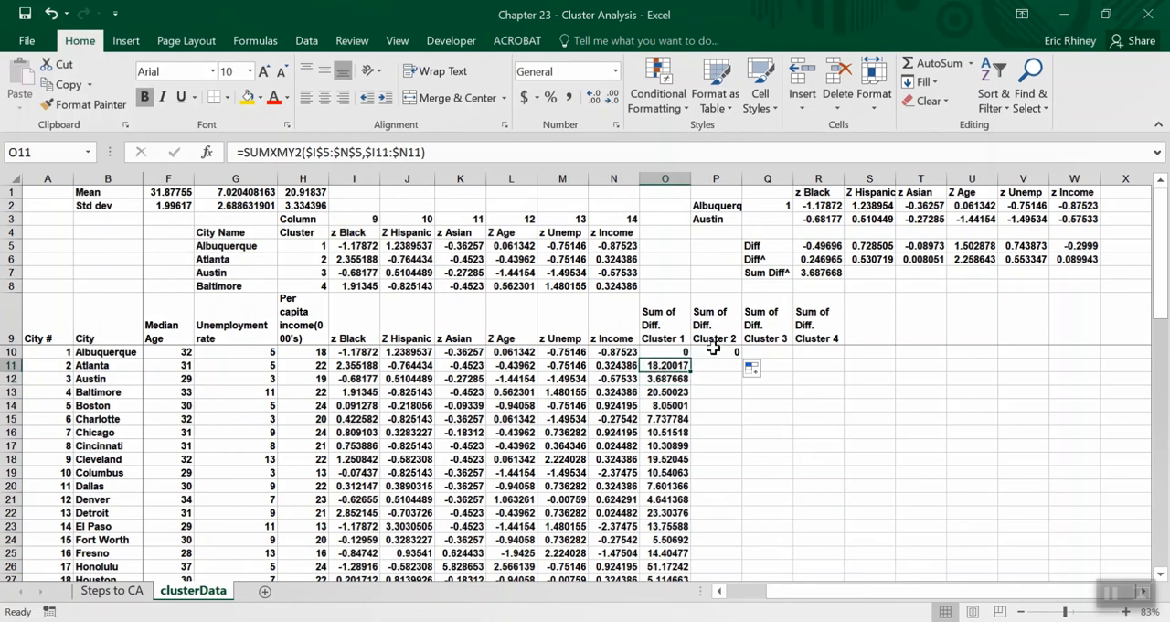
click(714, 351)
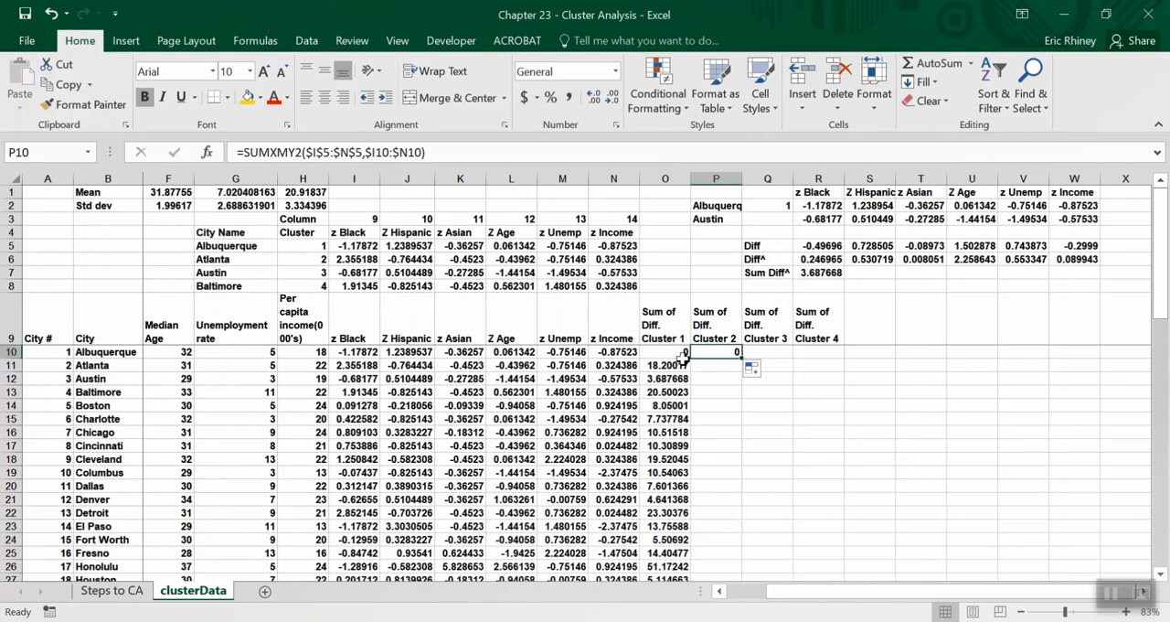
click(451, 155)
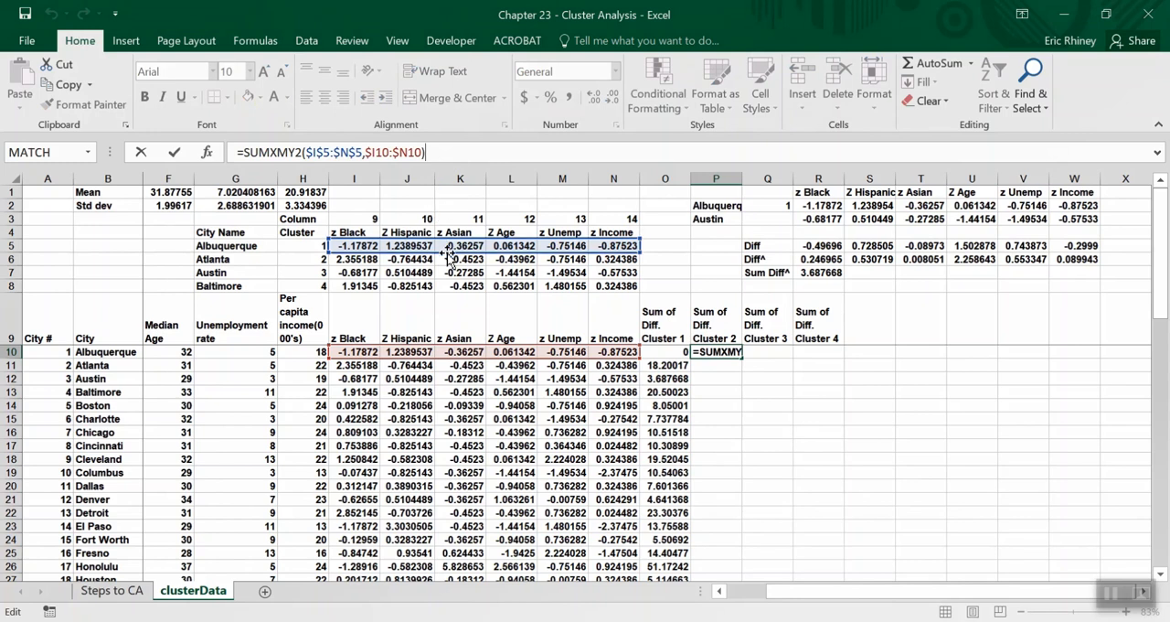
drag(449, 262, 449, 270)
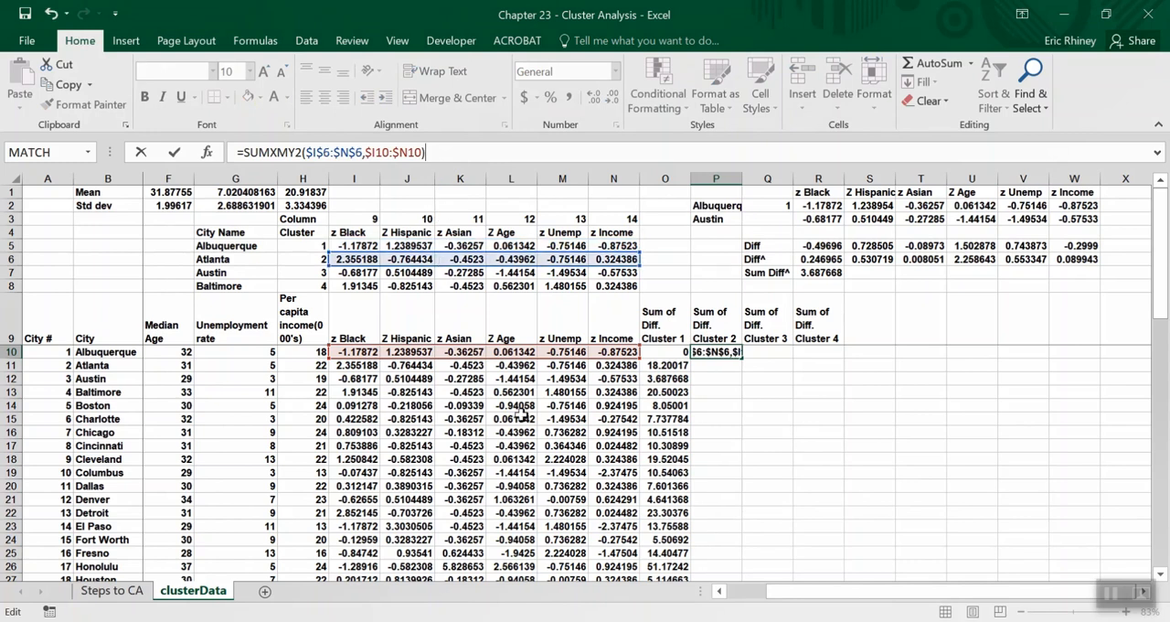
key(Return)
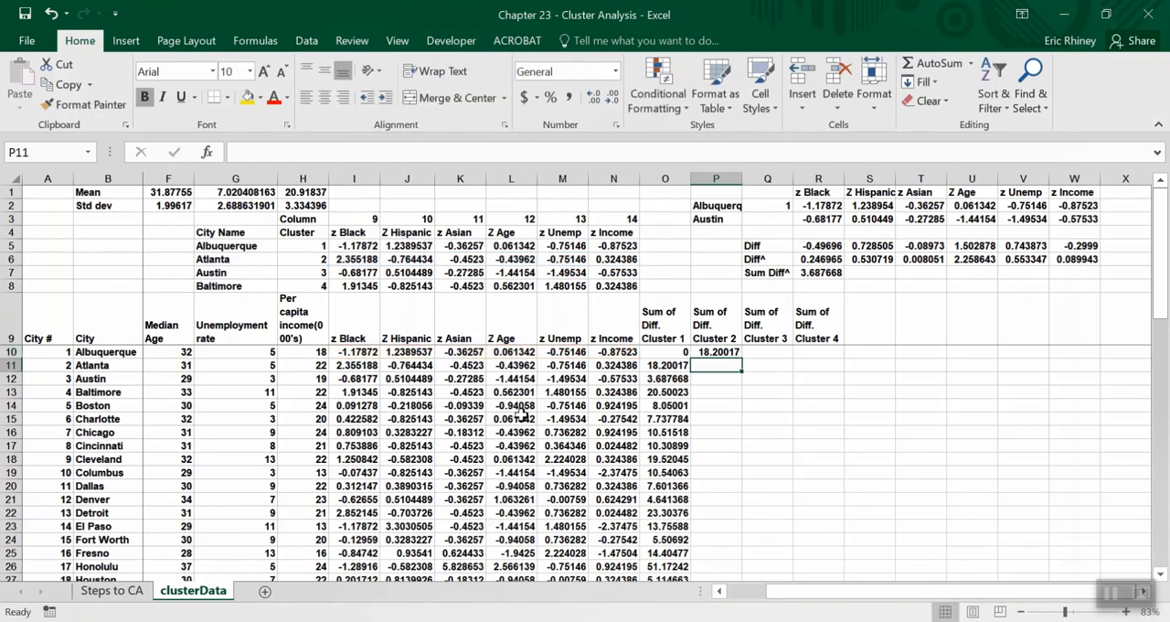
Fill the cluster 2 formula from P10 down for all cities and check Atlanta's result in P11.
key(Up)
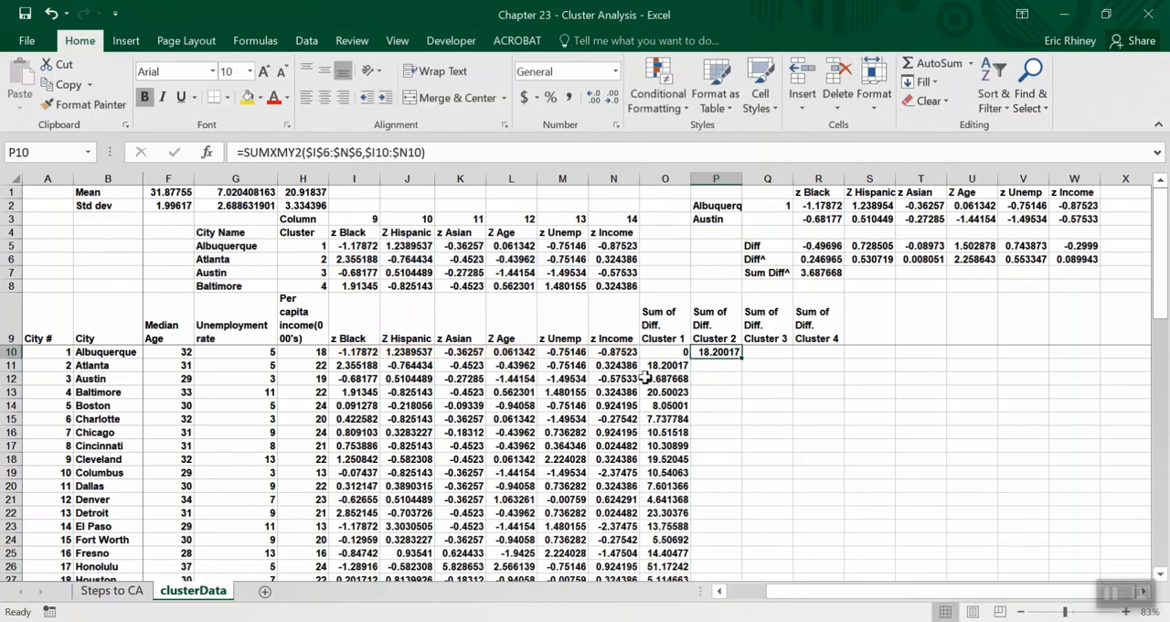
double_click(741, 357)
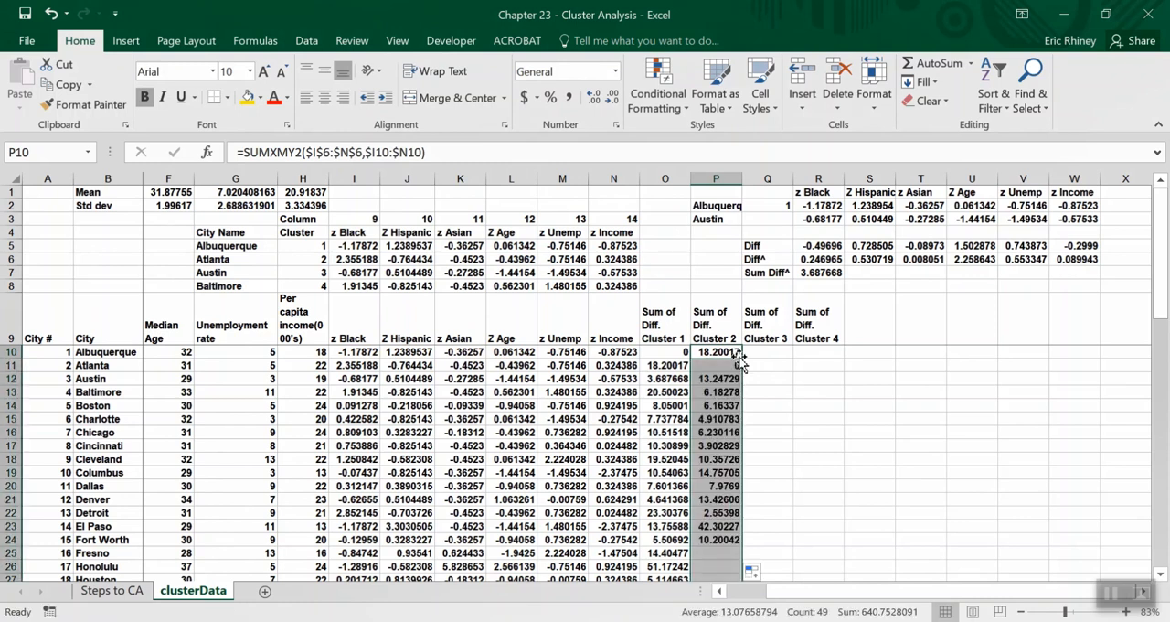
click(701, 365)
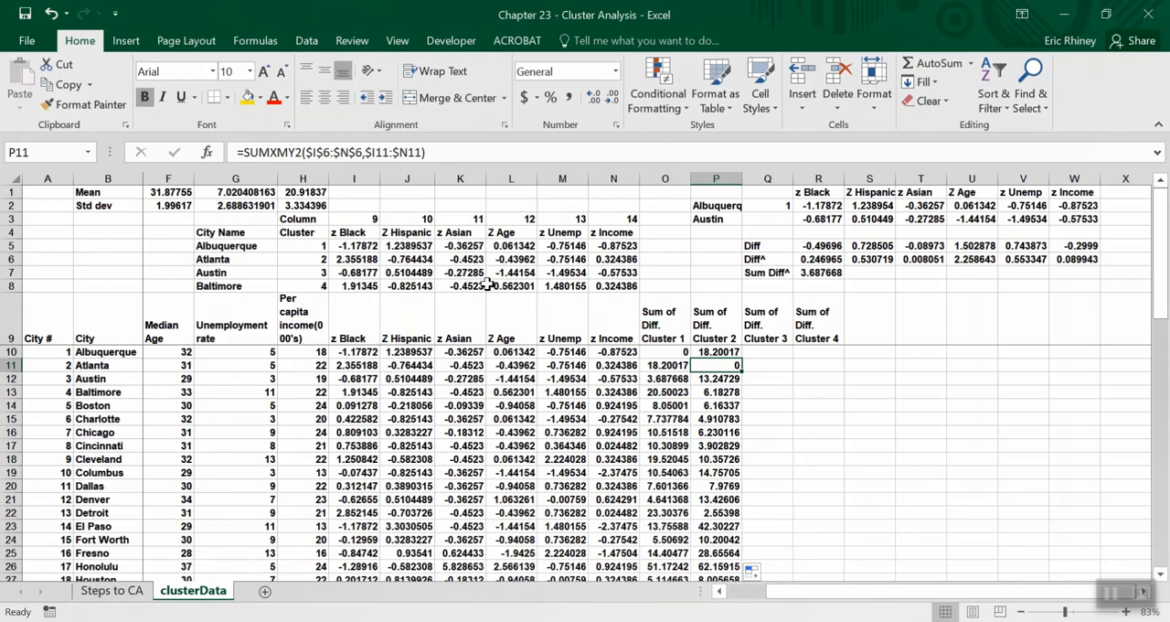
Copy the cluster 2 formula from P10 into Q10 and point it at Austin's centroid row, giving =SUMXMY2($I$7:$N$7,$I10:$N10).
click(722, 352)
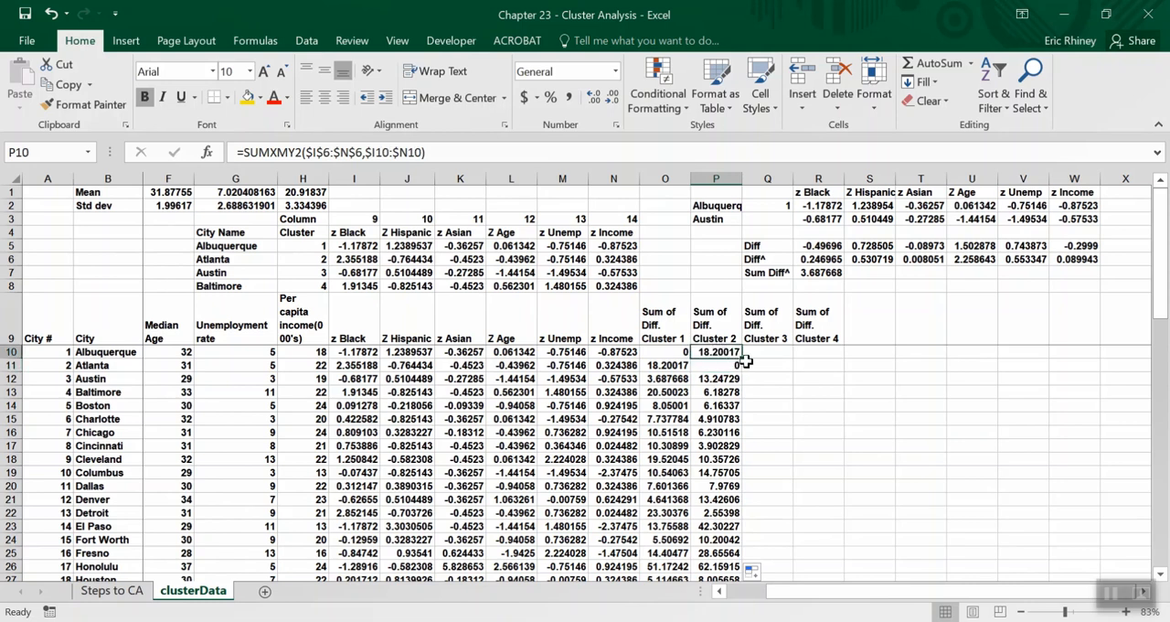
drag(746, 361, 775, 350)
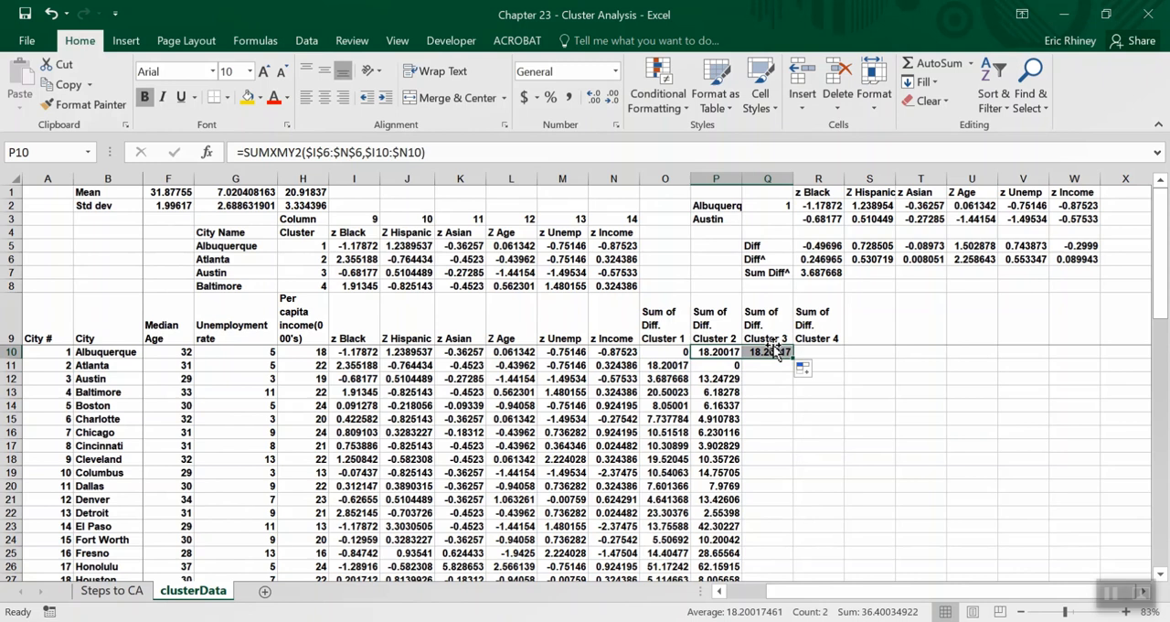
click(772, 354)
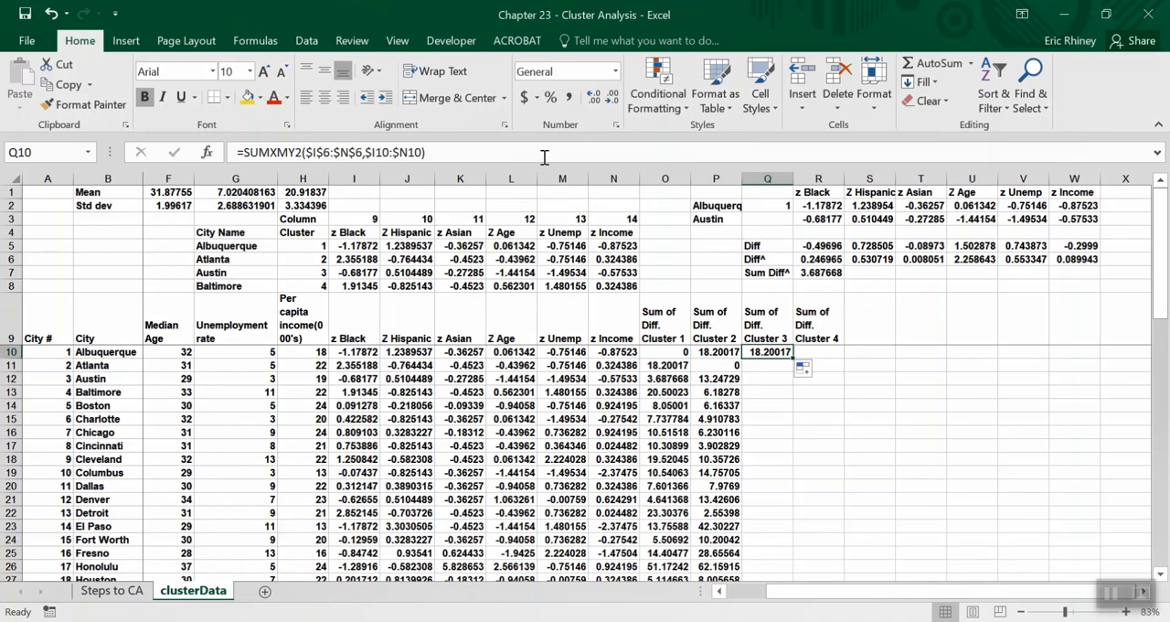
key(F2)
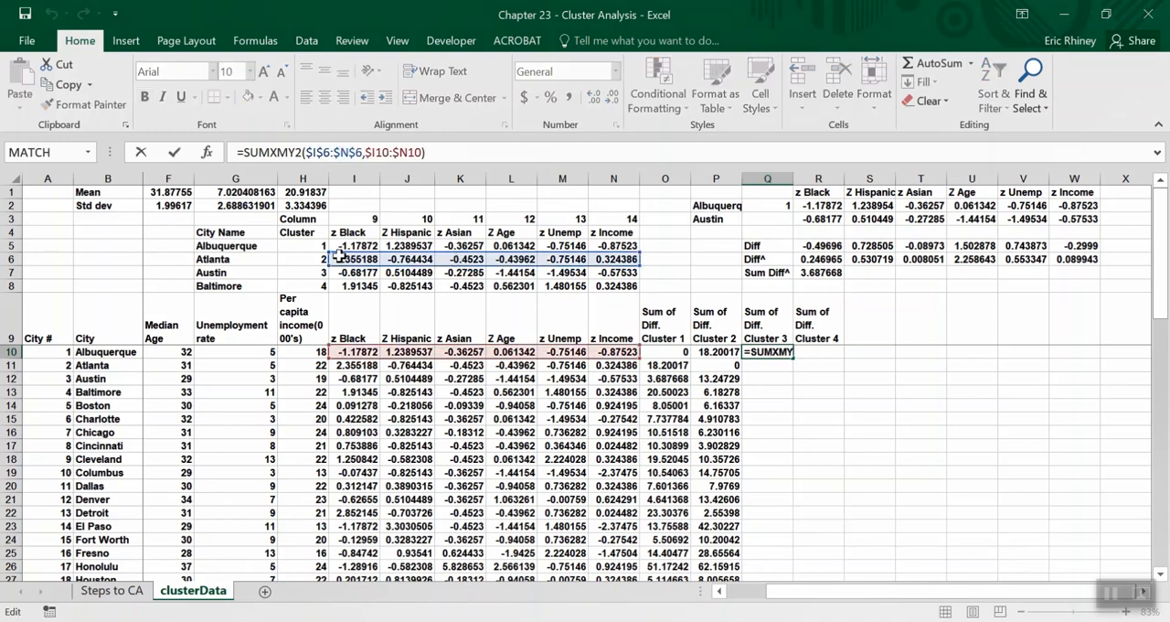
drag(381, 271, 384, 278)
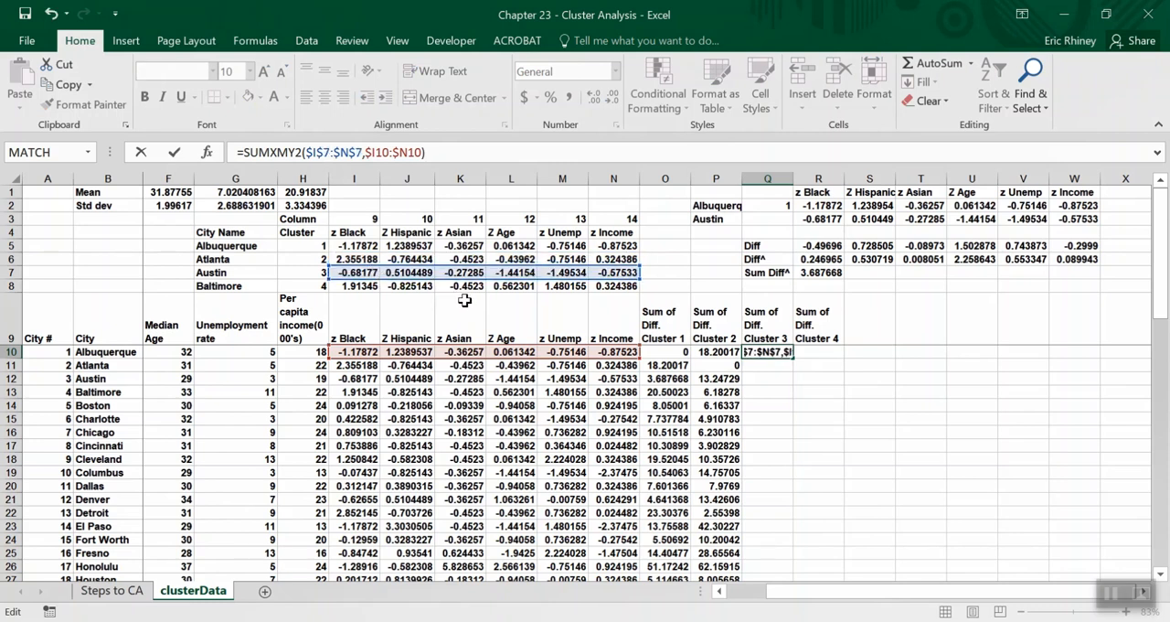
key(Return)
key(Up)
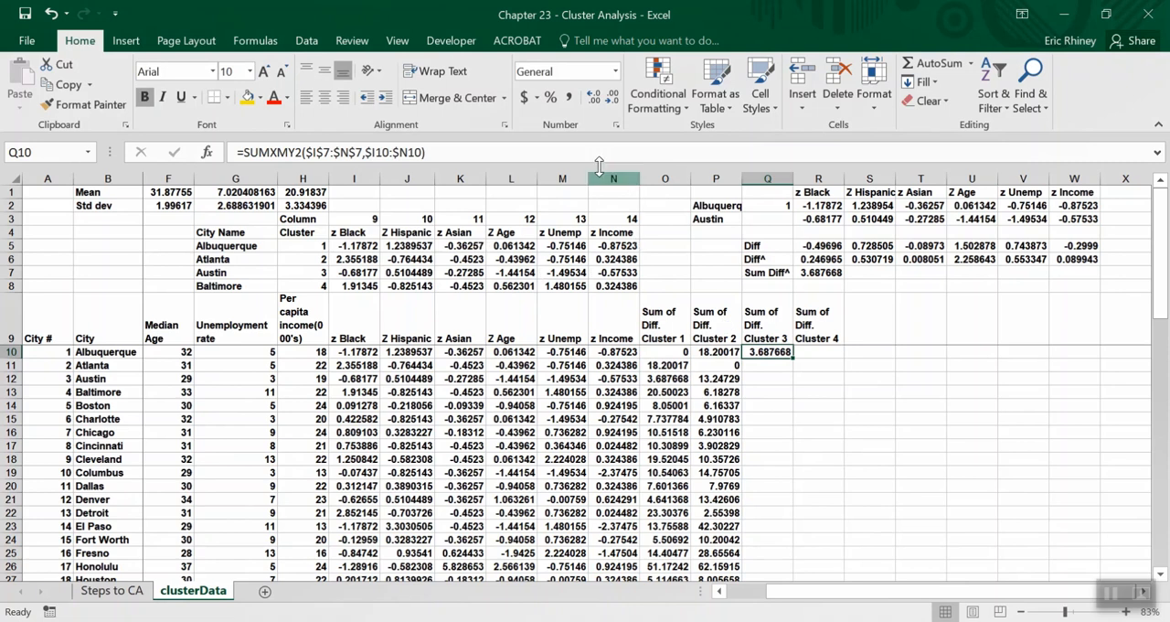
Examine the ranges referenced in Q10 and compare its result with the cluster 1 differences in O10:O13.
click(575, 151)
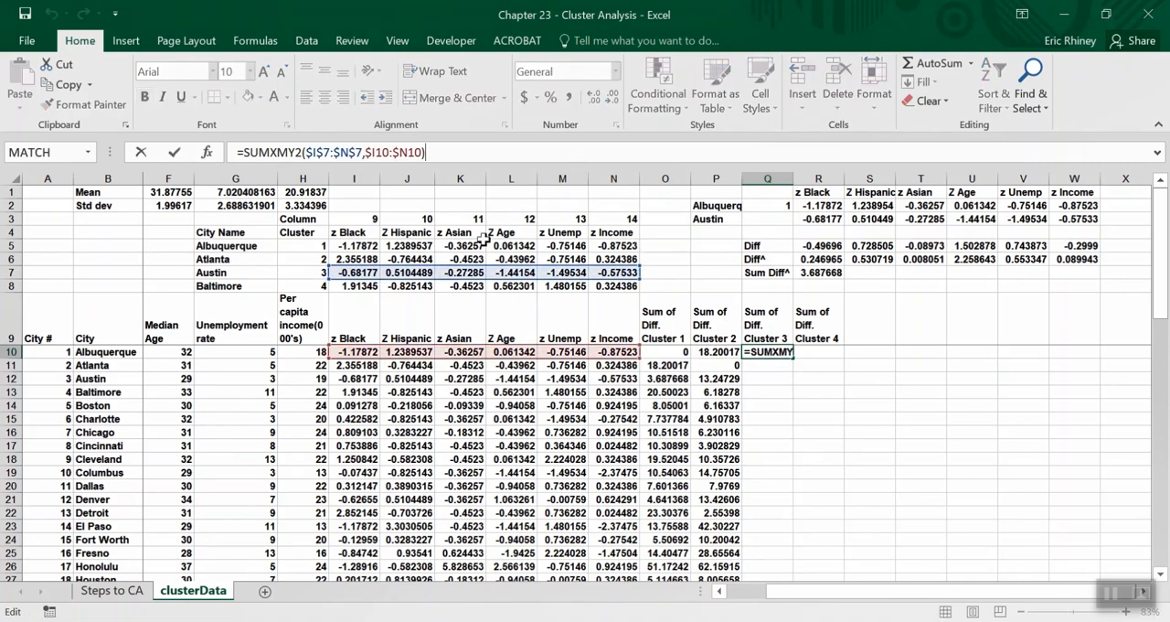
key(Return)
key(Left)
key(Left)
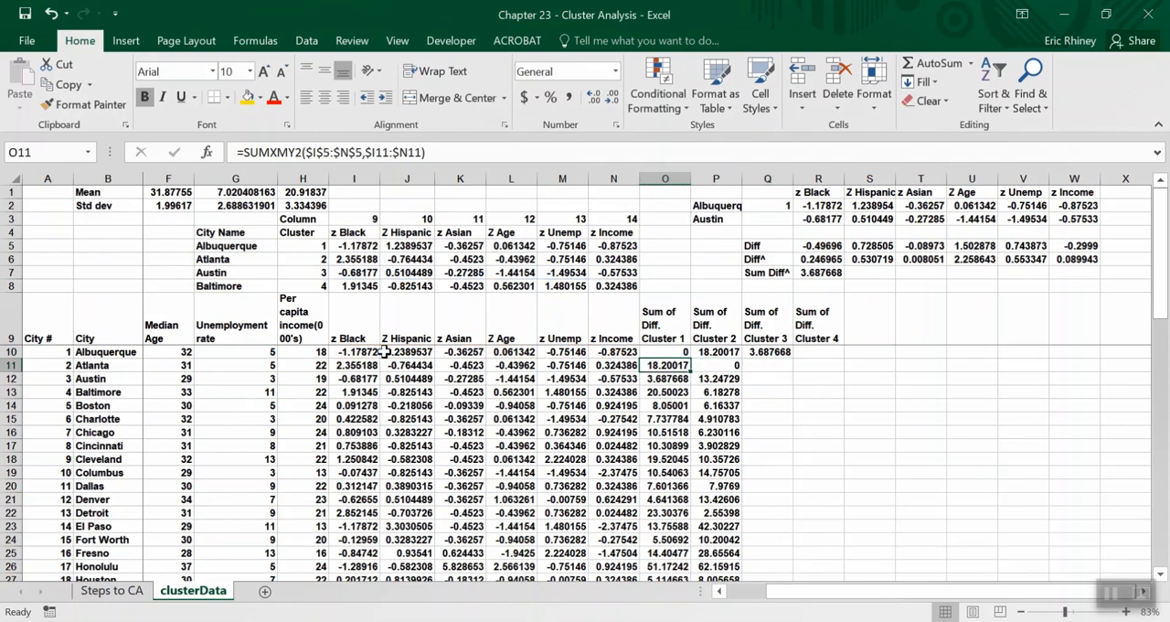
key(Up)
key(Down)
key(Down)
key(Down)
key(Up)
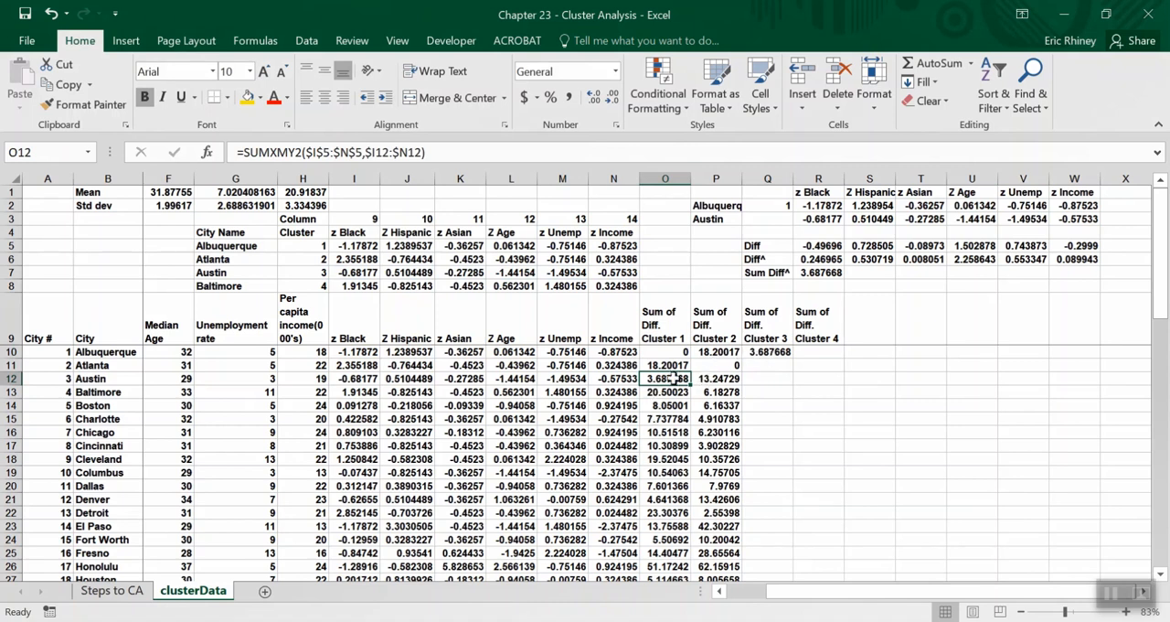
Fill the cluster 3 formula from Q10 down for all cities and check Austin's result in Q12.
click(783, 353)
double_click(792, 360)
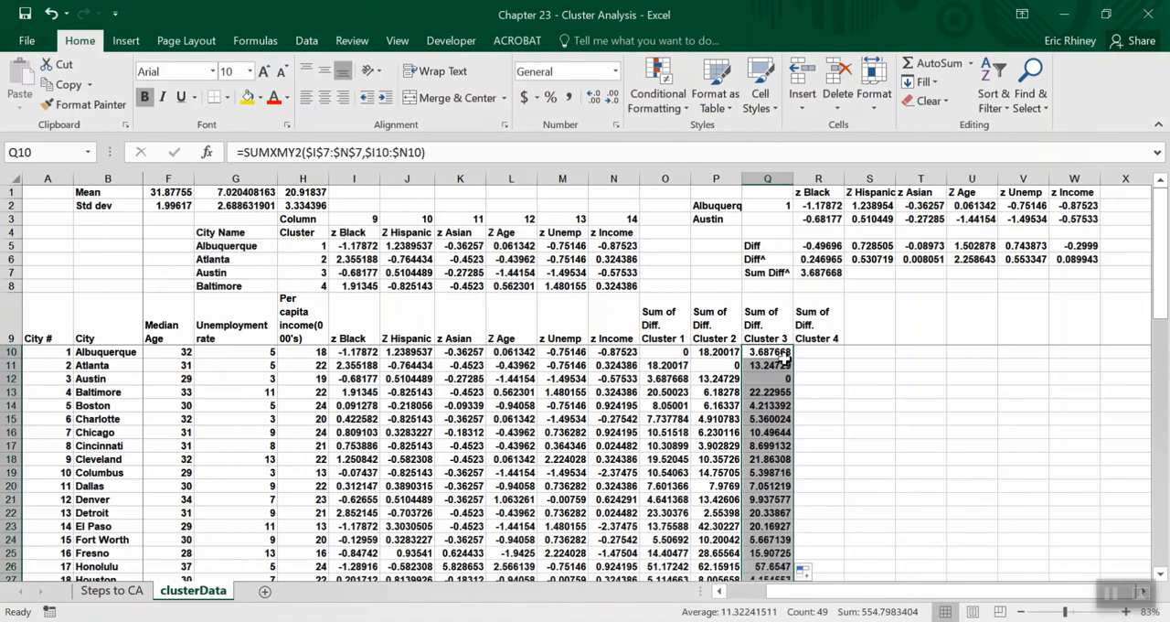
click(765, 377)
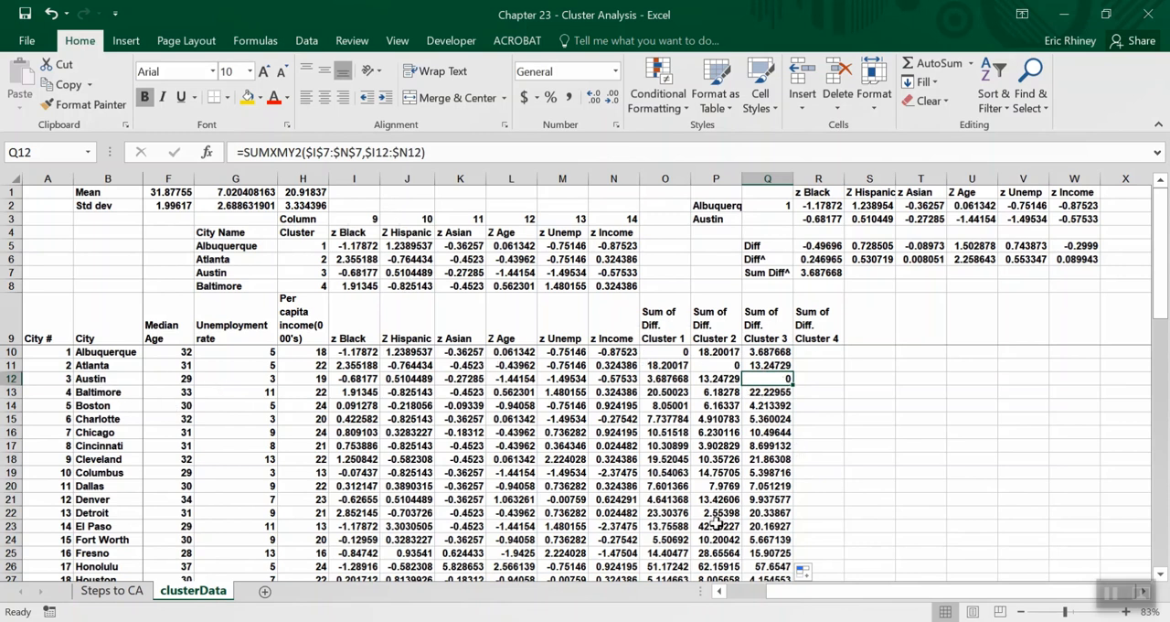
Copy the cluster 3 formula from Q10 into R10 and point it at Baltimore's centroid row, giving =SUMXMY2($I$8:$N$8,$I10:$N10).
click(766, 352)
drag(792, 358, 827, 347)
click(825, 352)
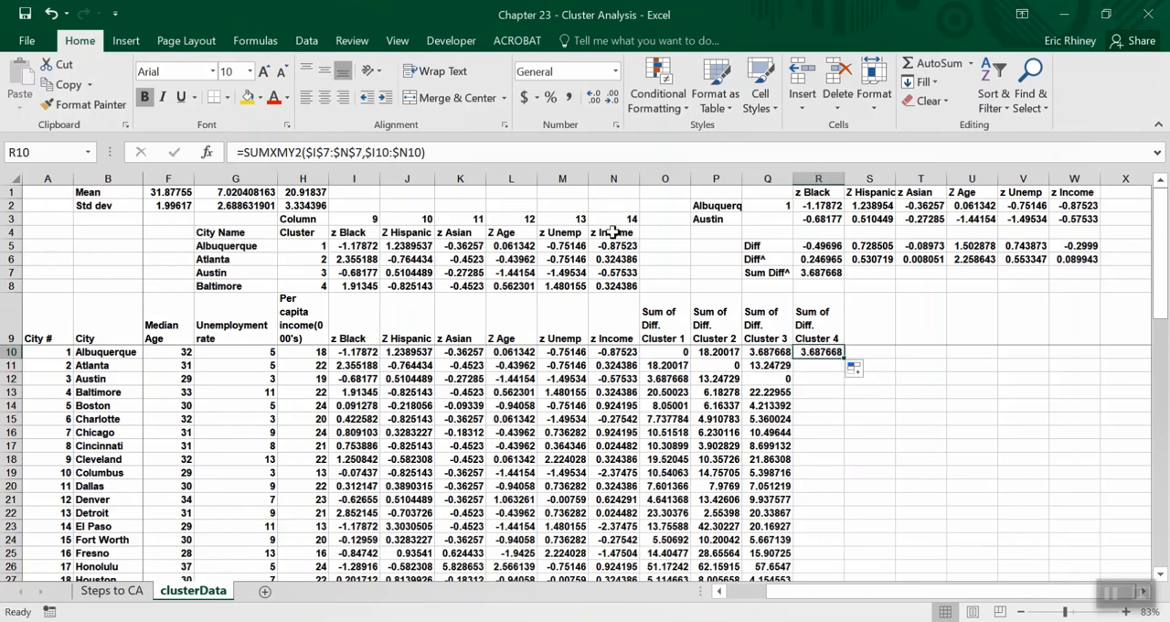
click(483, 153)
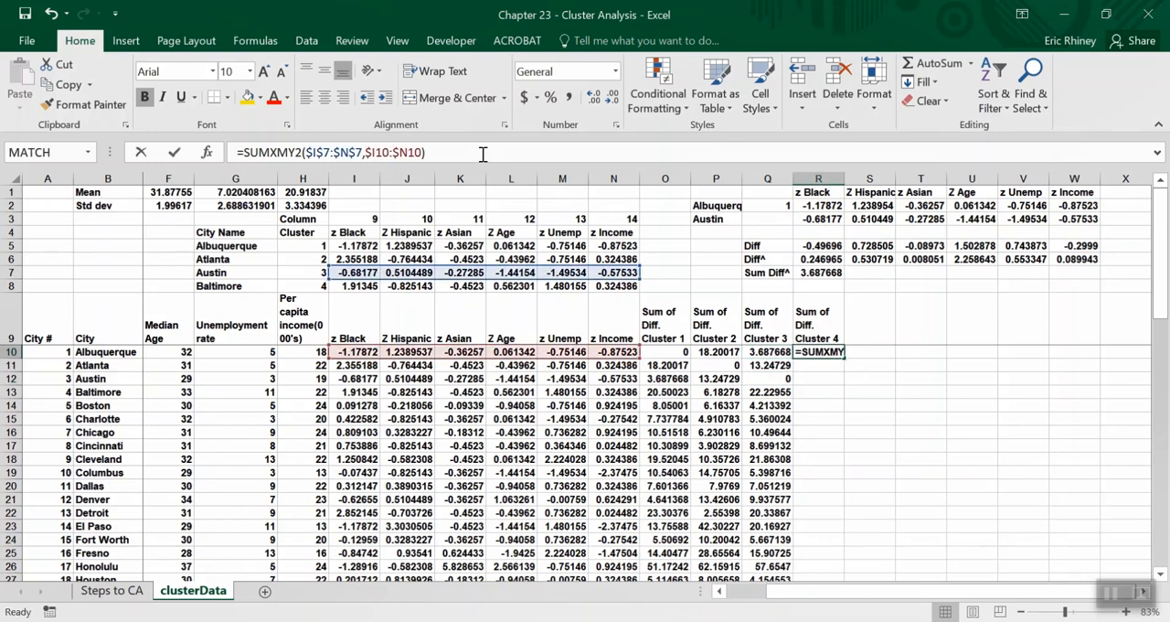
click(471, 277)
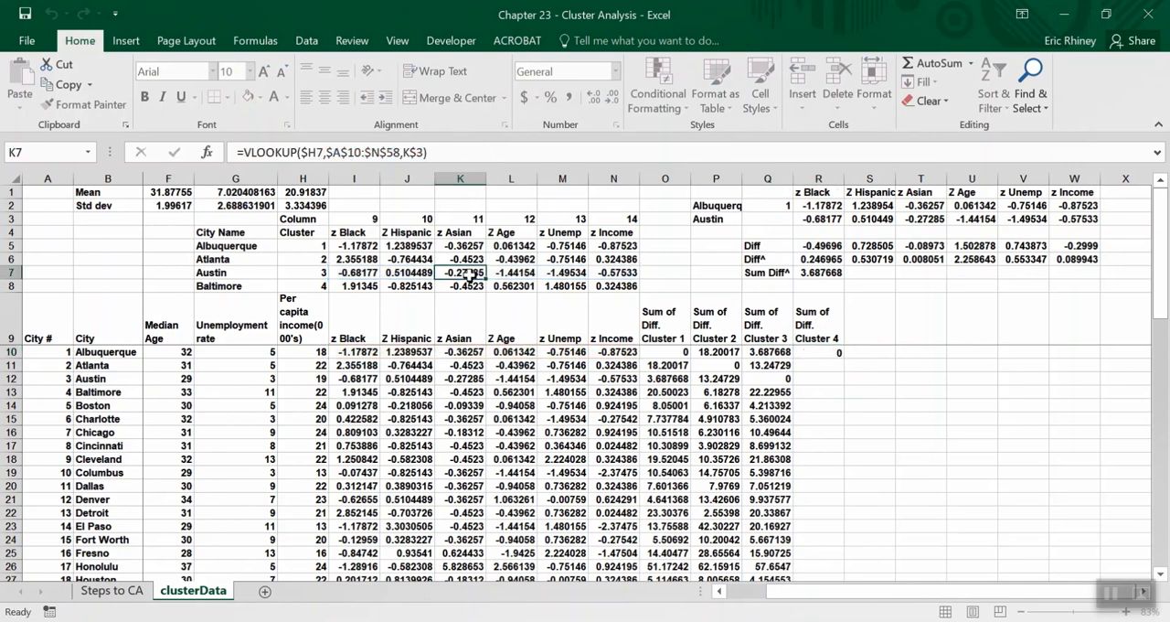
click(805, 353)
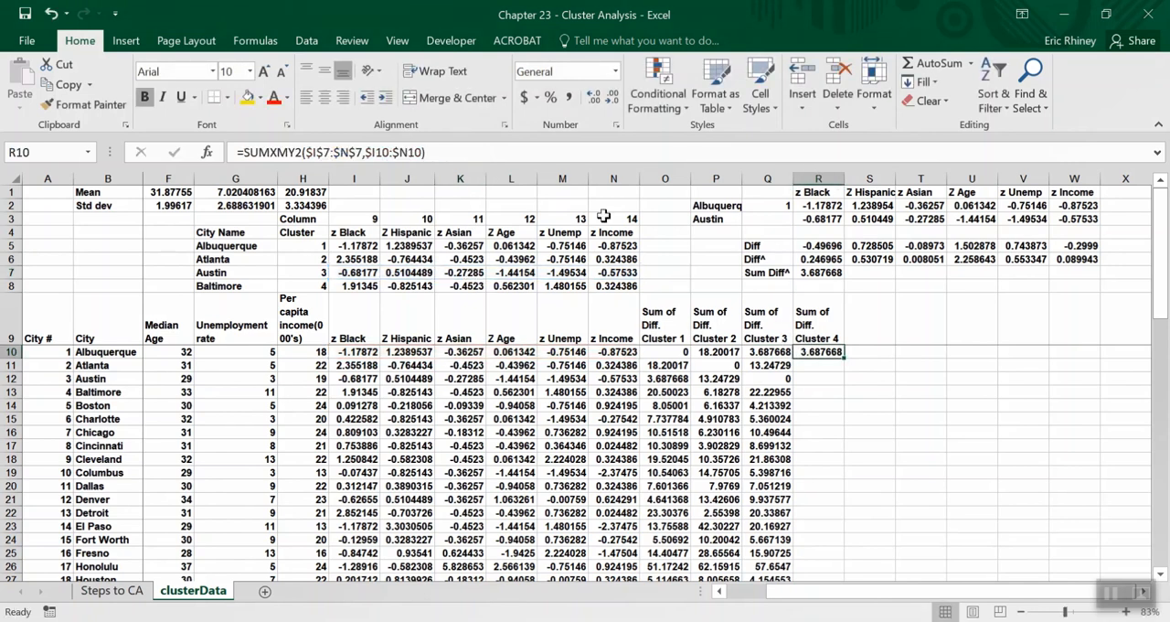
click(538, 156)
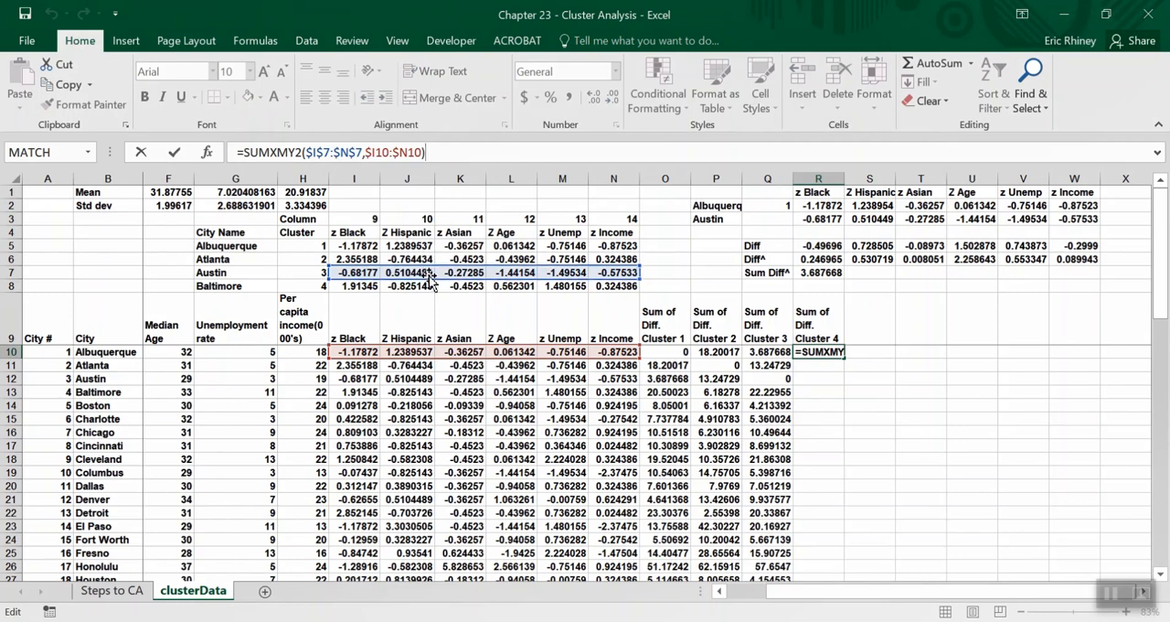
drag(430, 283, 431, 297)
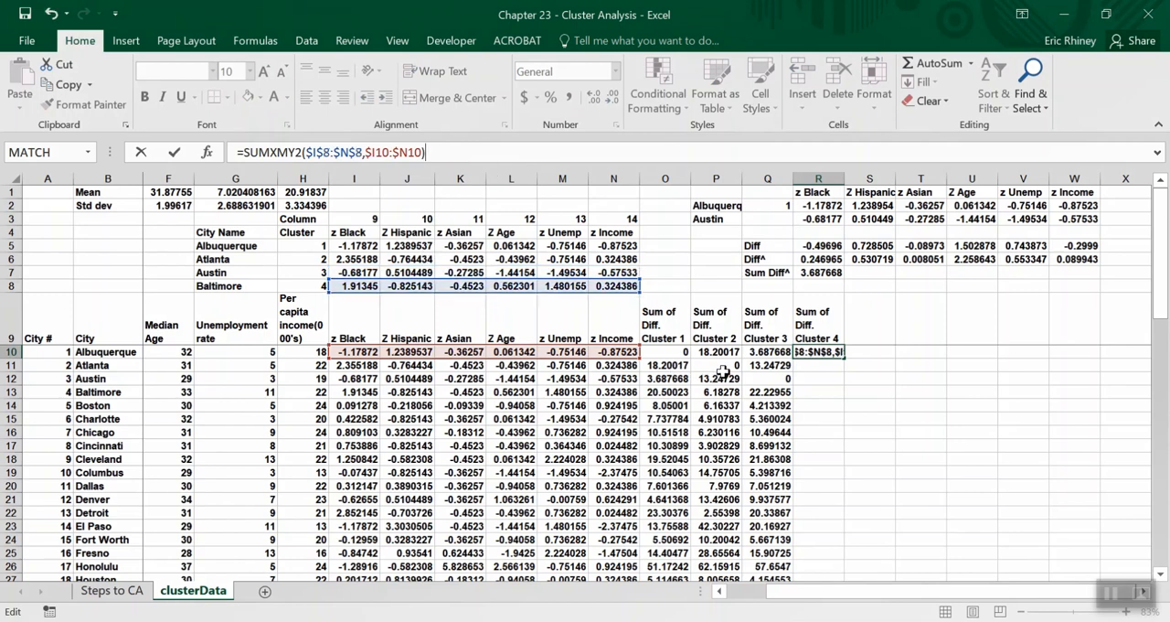
key(Return)
key(Up)
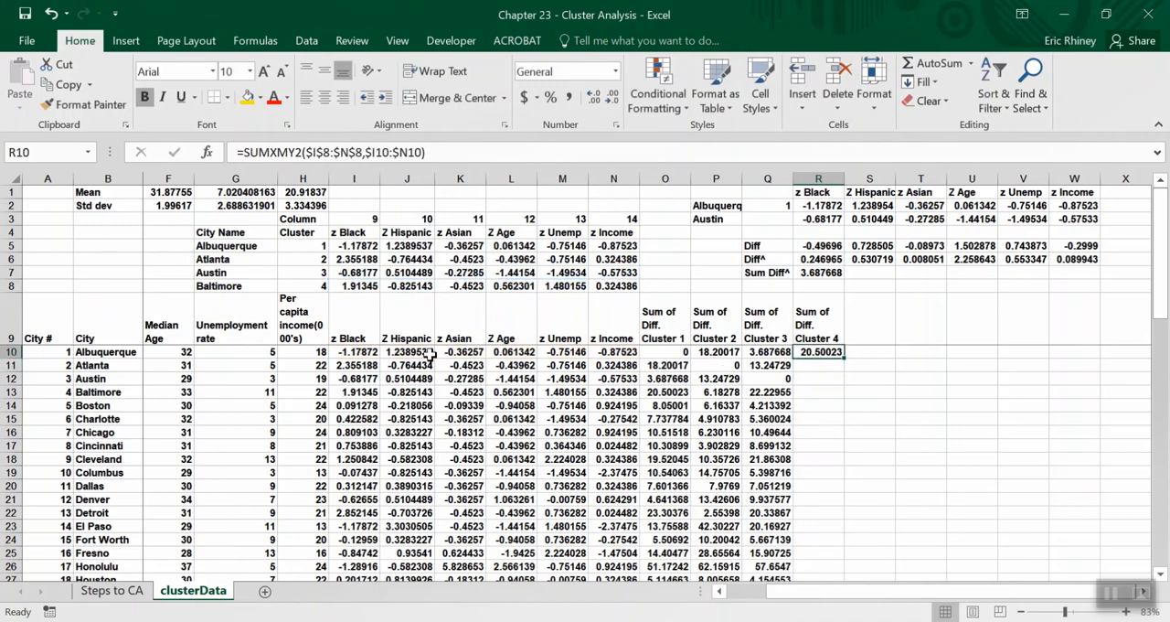
Compare R10 with Baltimore's cluster 1 difference in O13, fill the cluster 4 formula down for all cities, and check R13.
click(659, 394)
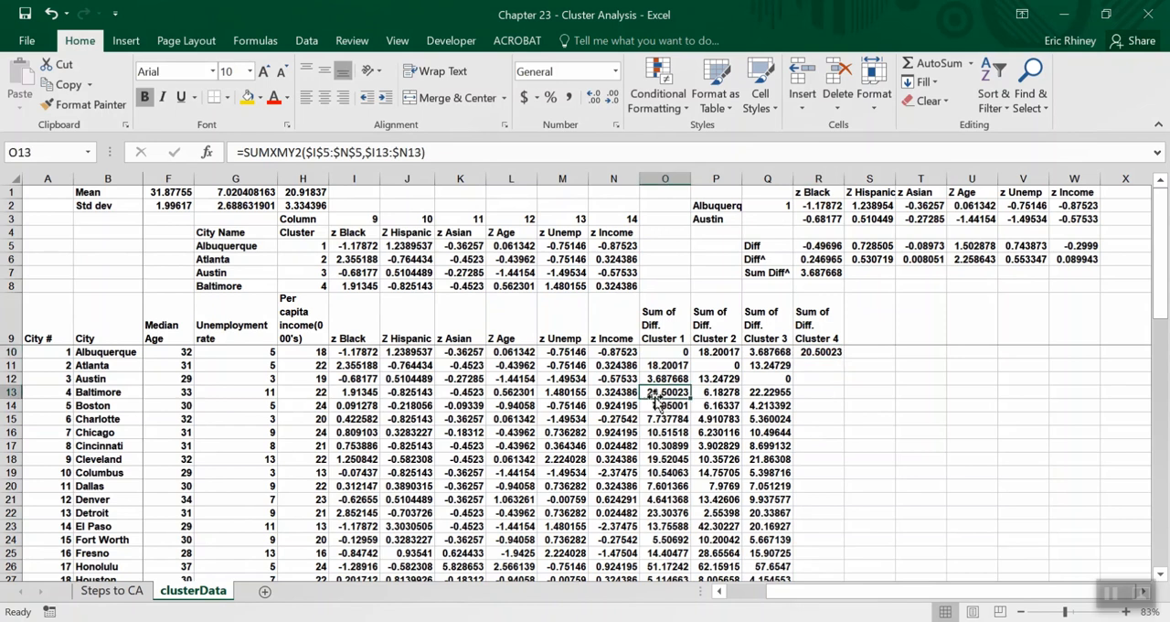
click(836, 353)
double_click(841, 356)
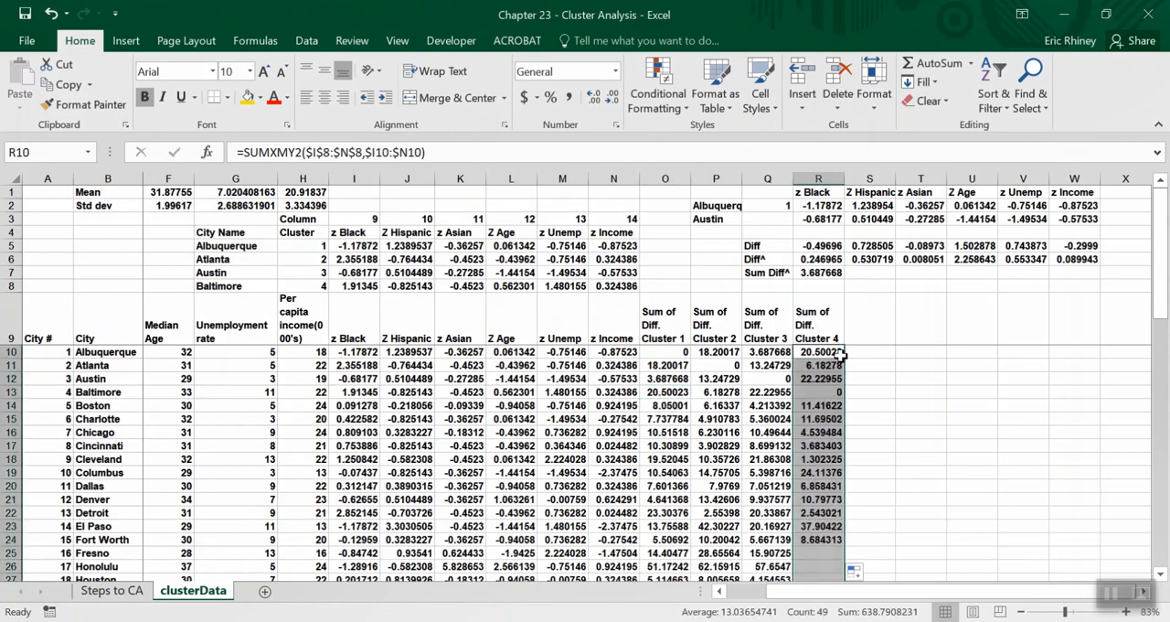
click(838, 392)
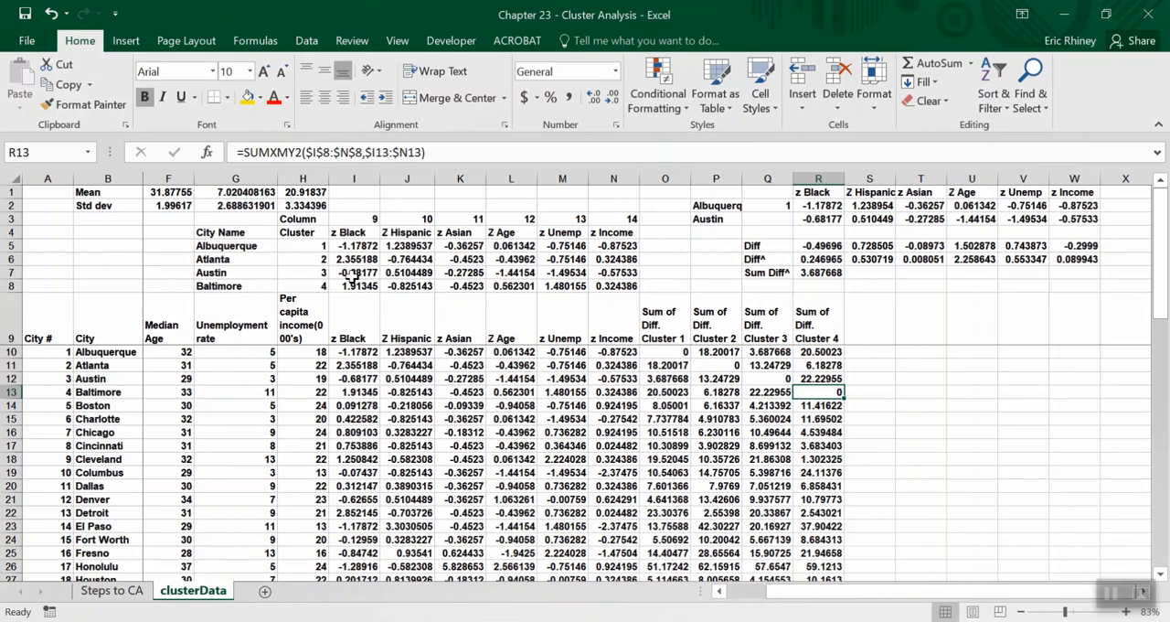
Set the first cluster's city number in H5 to 5 and check Boston's cluster 1 difference in O14.
scroll(305, 269, right, 1)
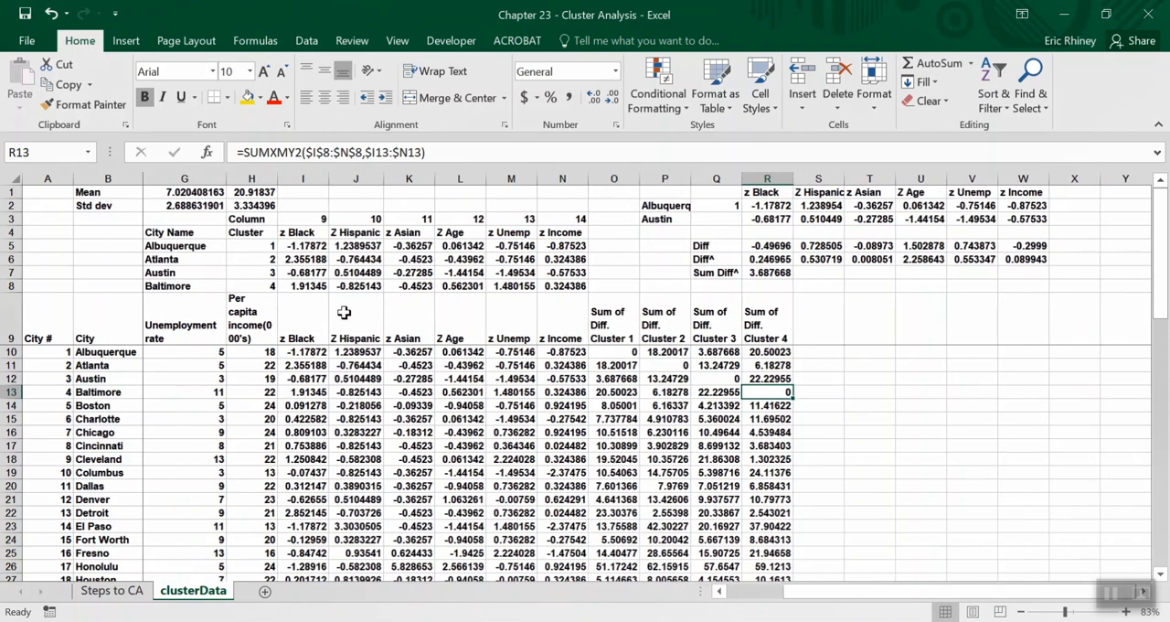
scroll(364, 315, left, 2)
scroll(364, 315, left, 1)
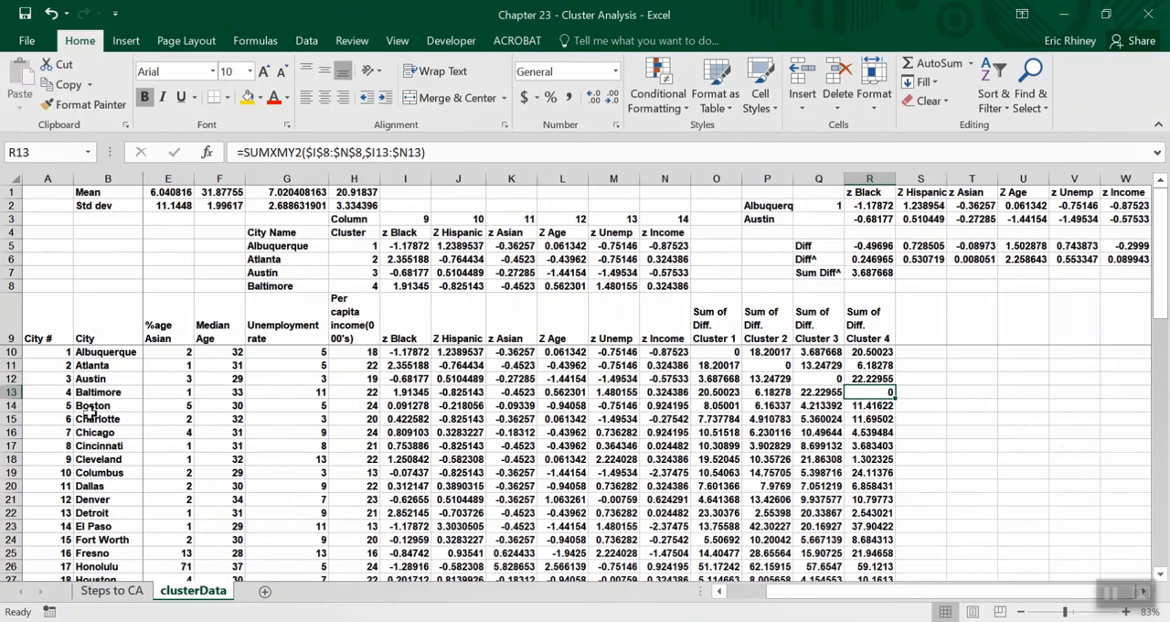
click(359, 244)
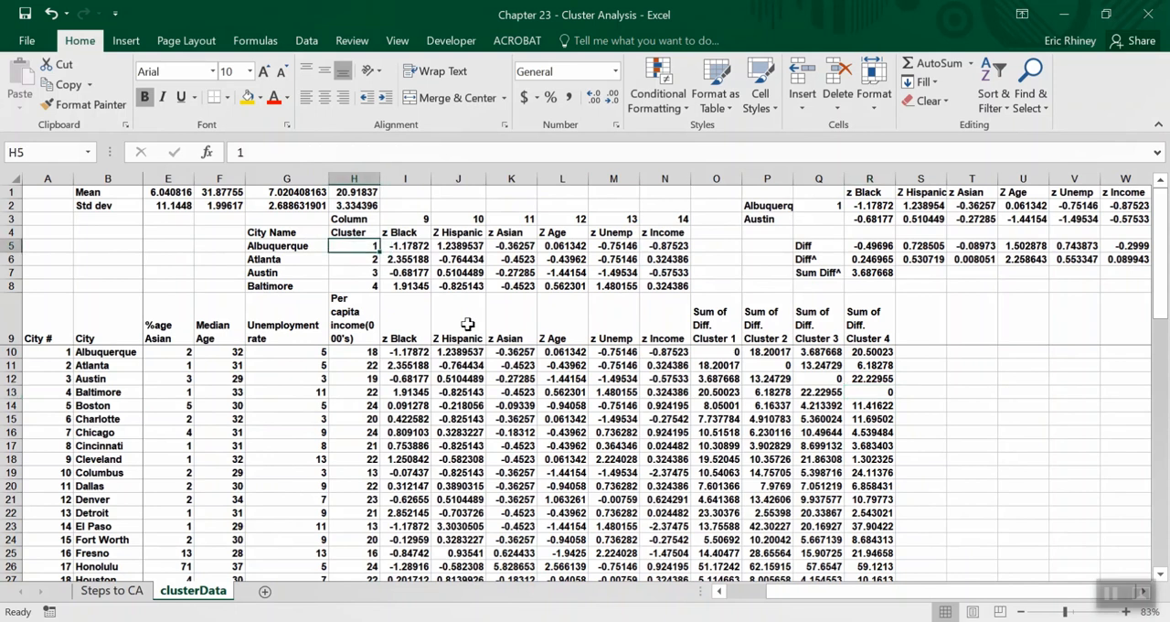
text(5)
key(Return)
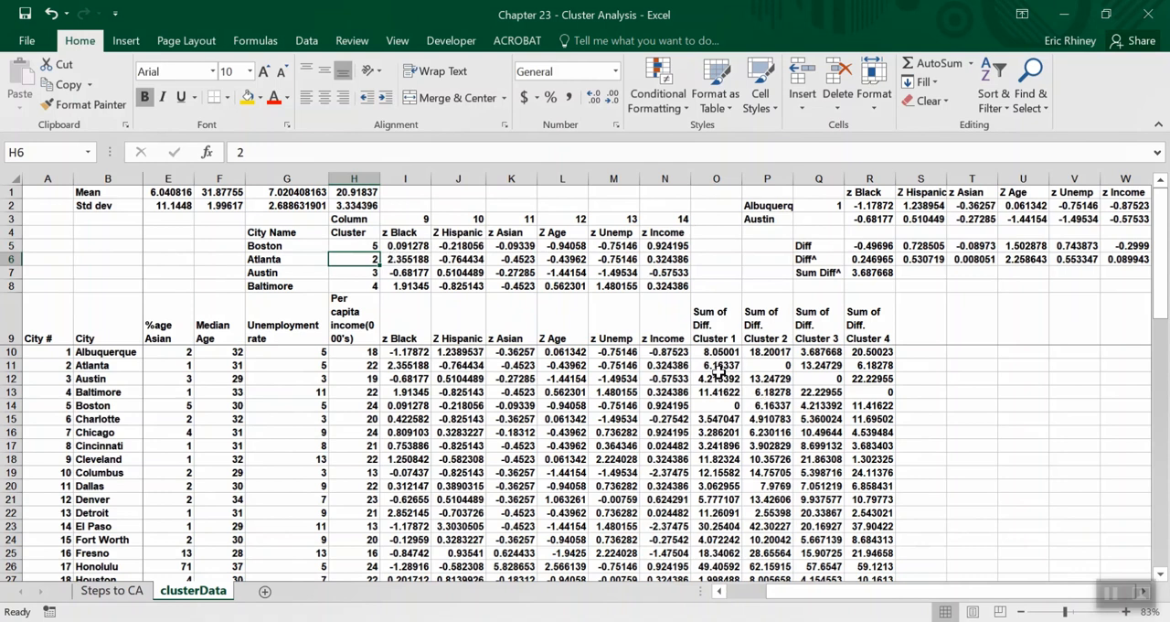
click(713, 405)
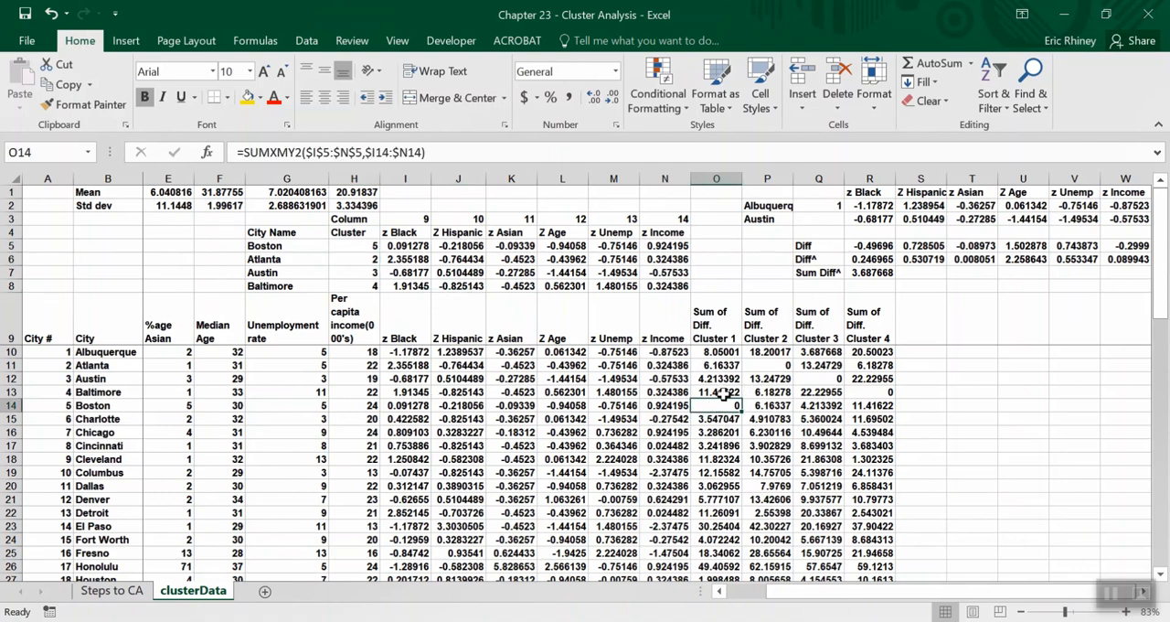
Set the third cluster's city number in H7 to 16 and check Fresno's cluster 3 difference in Q25.
click(364, 272)
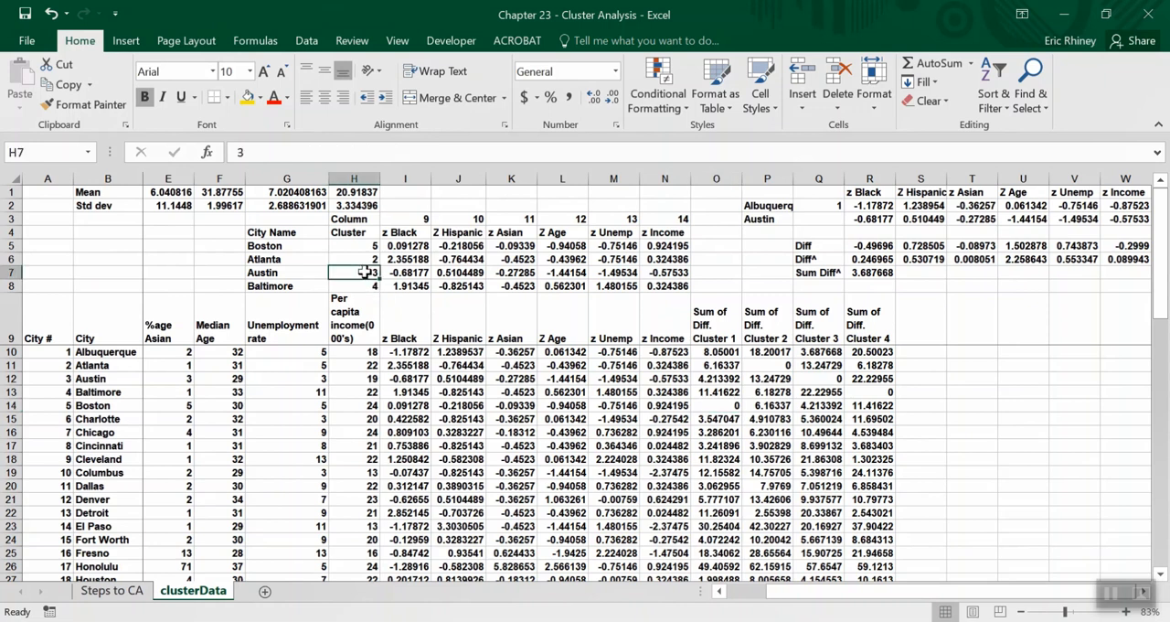
text(1)
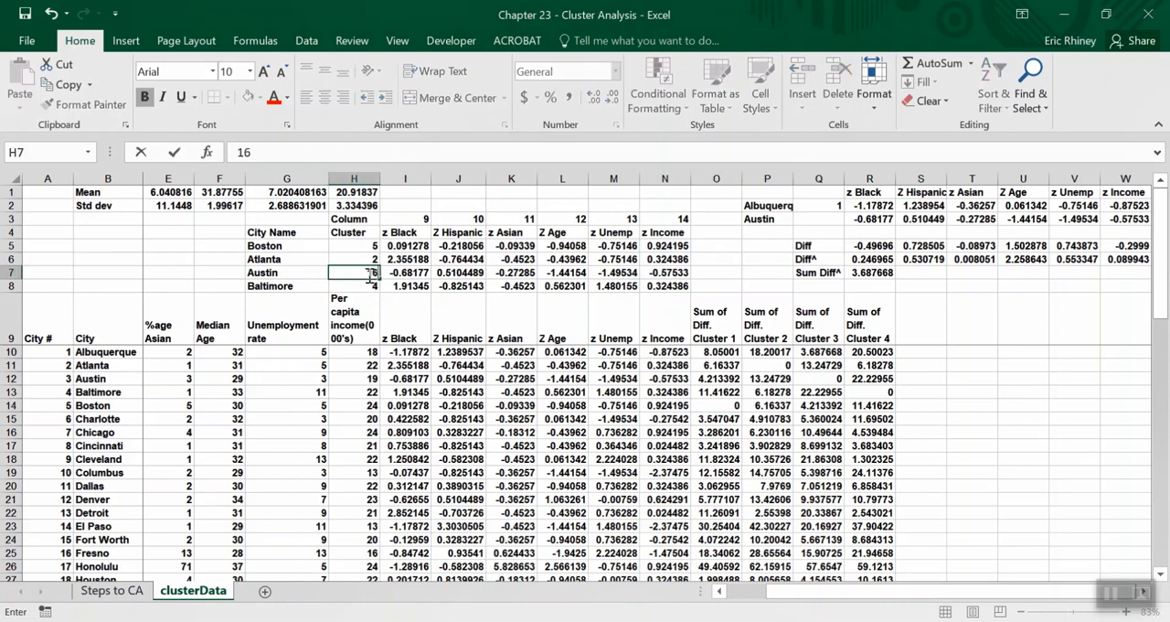
text(6)
key(Return)
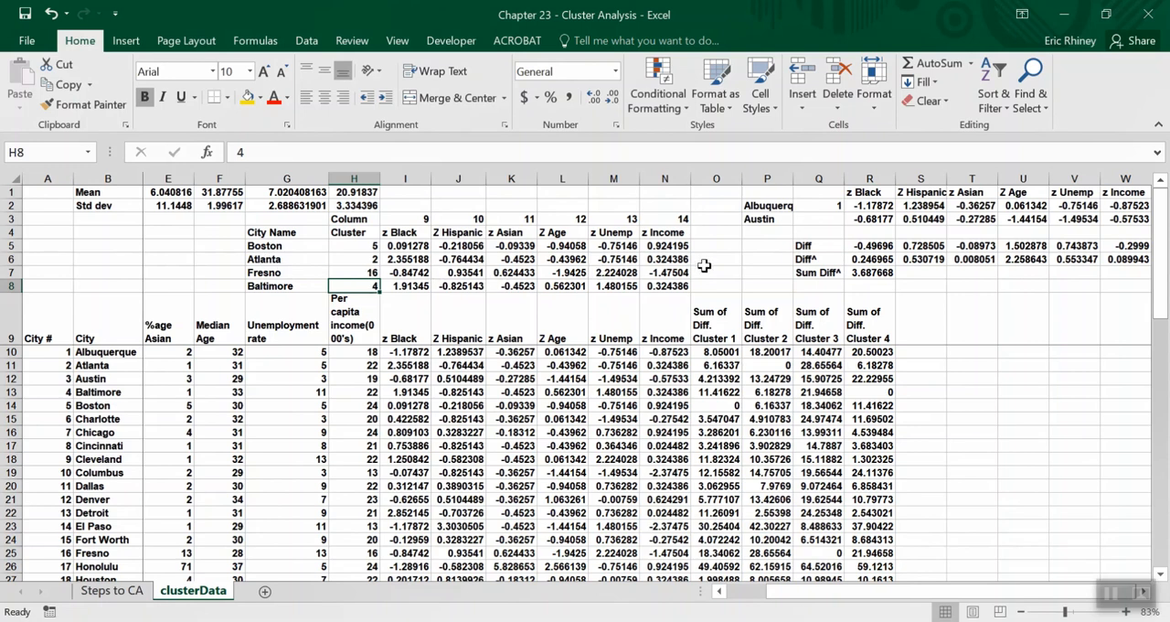
click(806, 552)
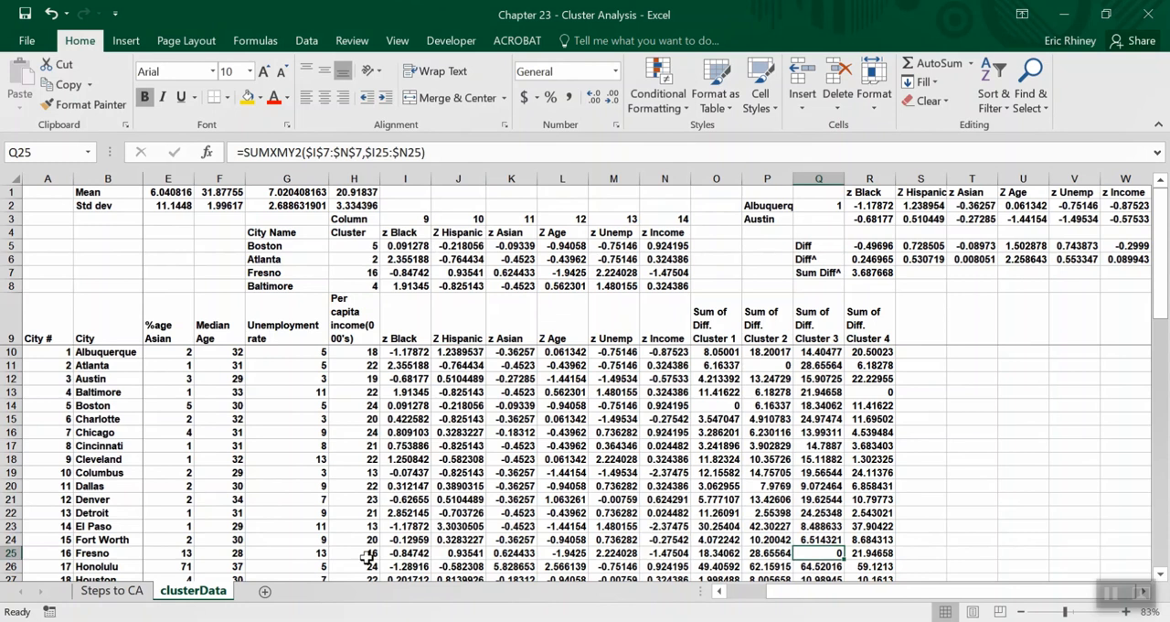
Restore the cluster city numbers, with 1 in H5 and 3 in H7.
click(351, 246)
text(1)
key(Return)
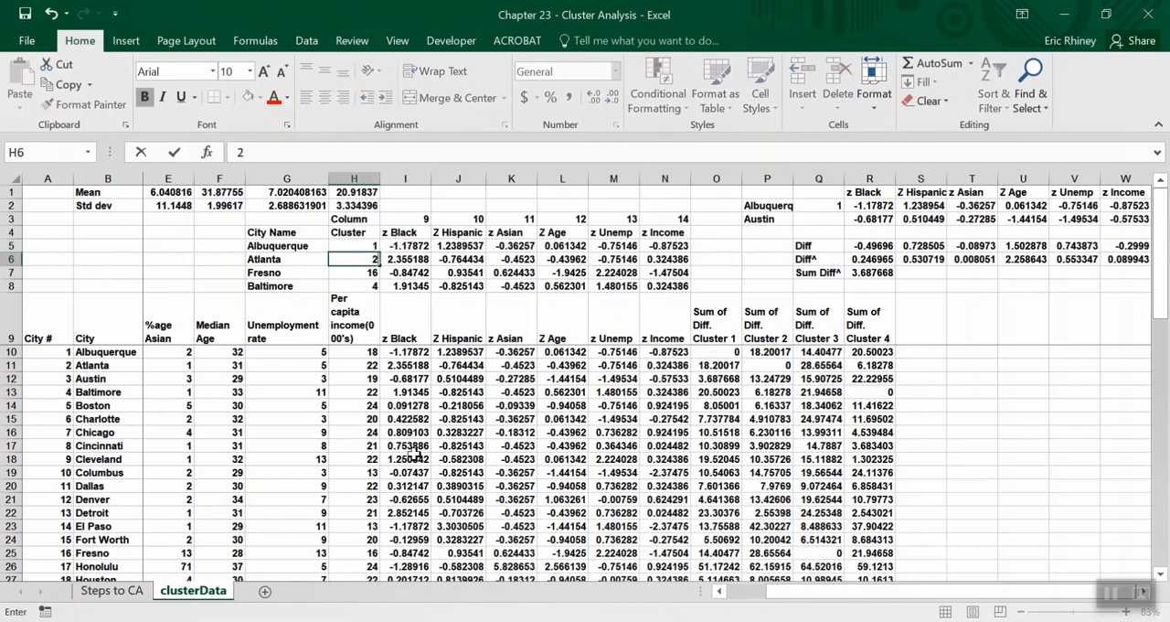
key(Return)
text(3)
key(Return)
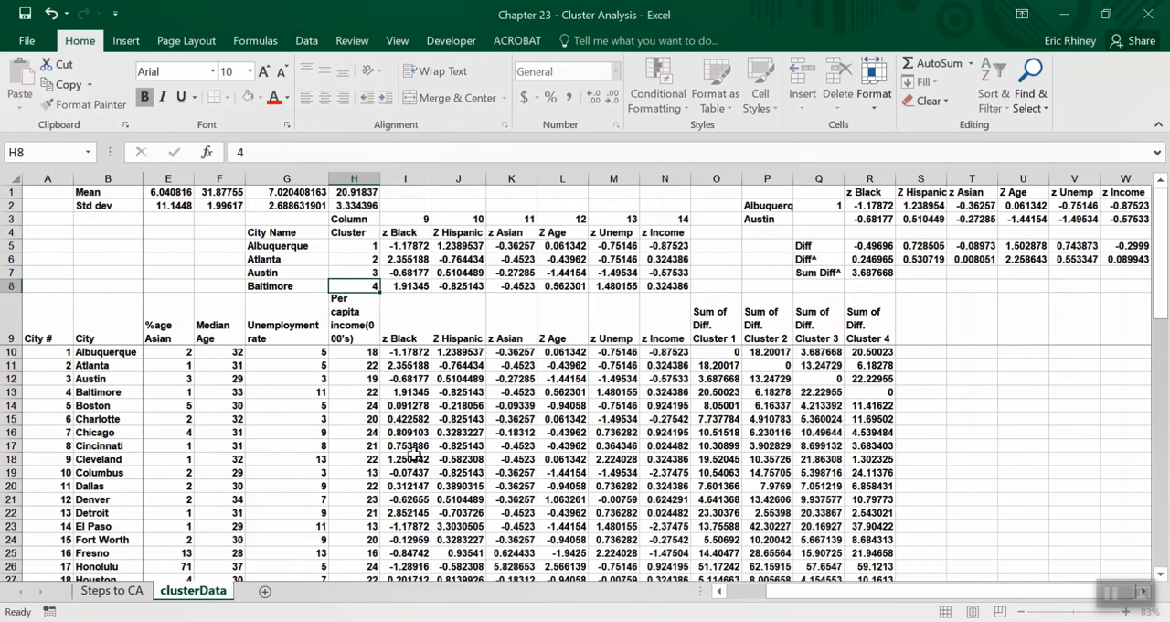
key(Return)
key(Right)
key(Right)
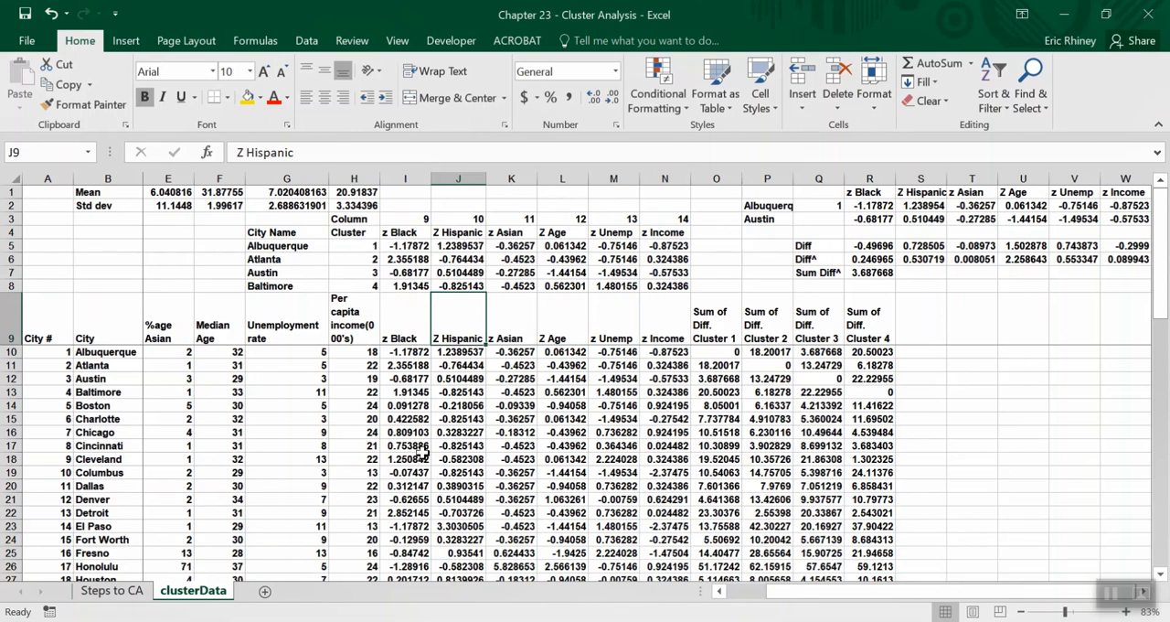
Clear the Albuquerque and Austin worked difference example from P1:W7.
scroll(841, 443, right, 3)
drag(581, 194, 924, 263)
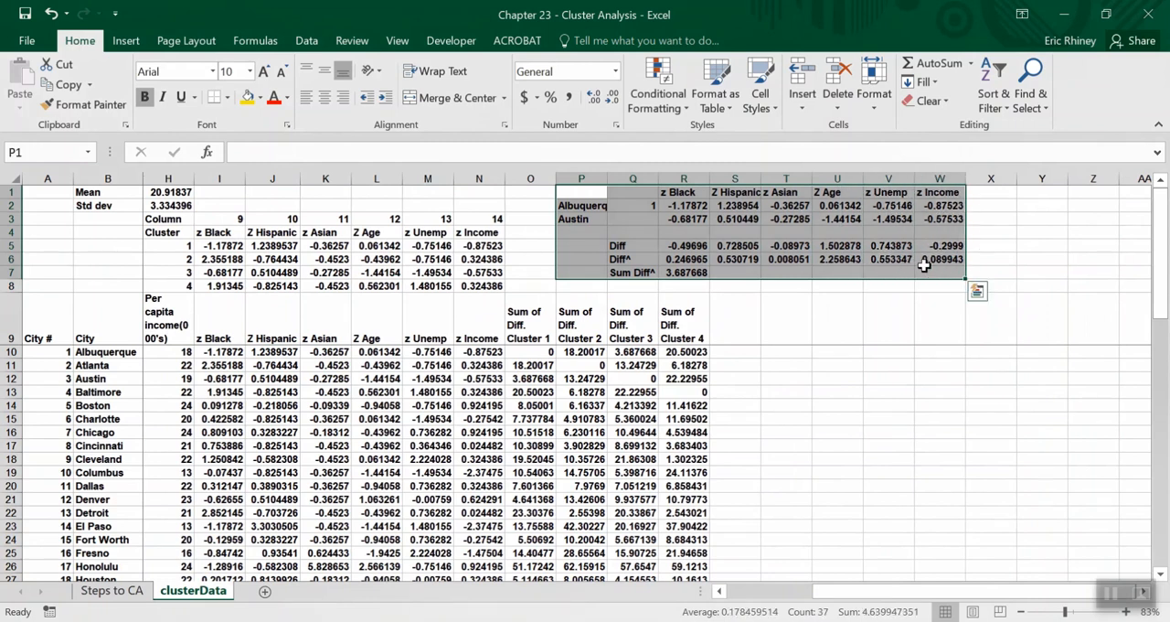
key(Delete)
scroll(655, 320, left, 4)
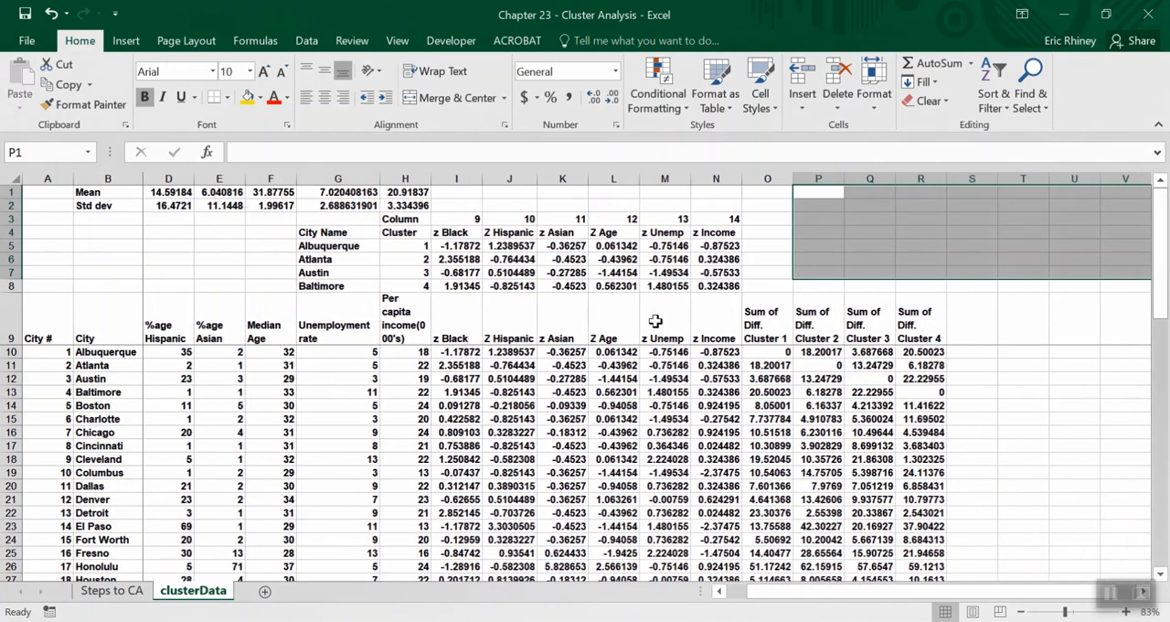
scroll(655, 320, right, 3)
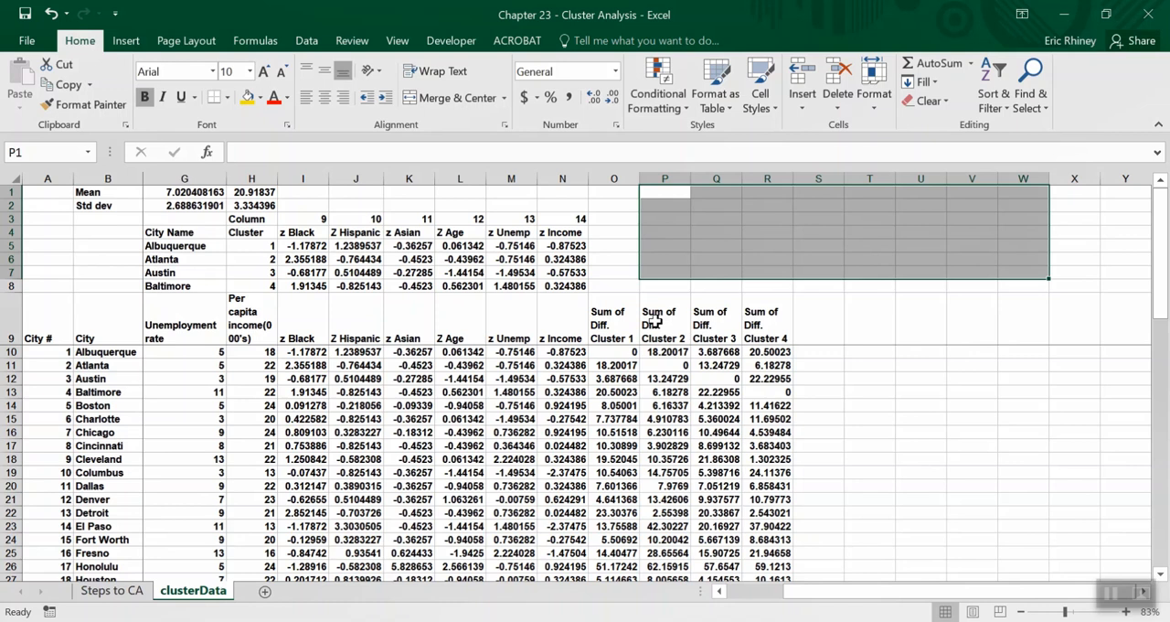
Review the centroid lookup in G5 and the differences in O10 and P11, then compare Boston's four cluster differences in row 14.
click(198, 247)
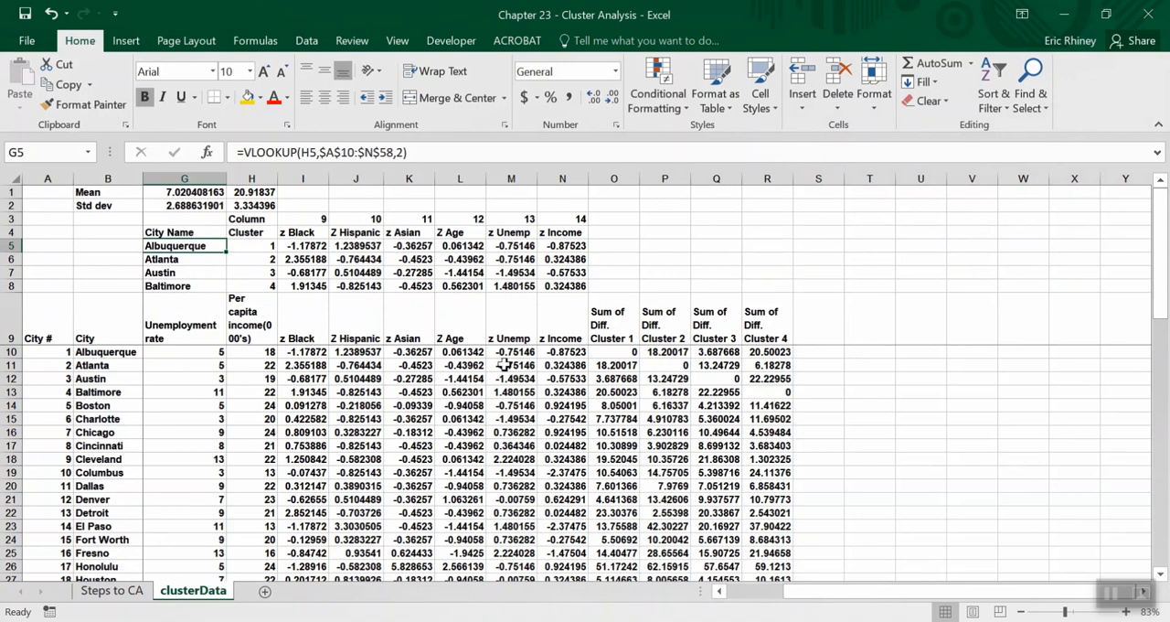
click(609, 351)
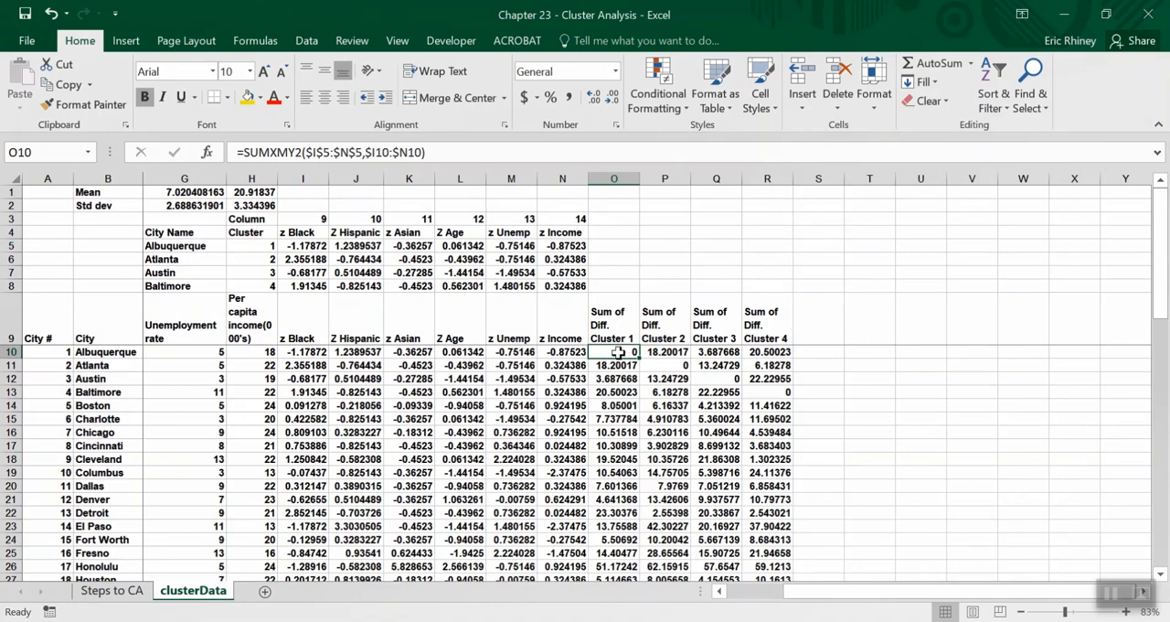
click(670, 365)
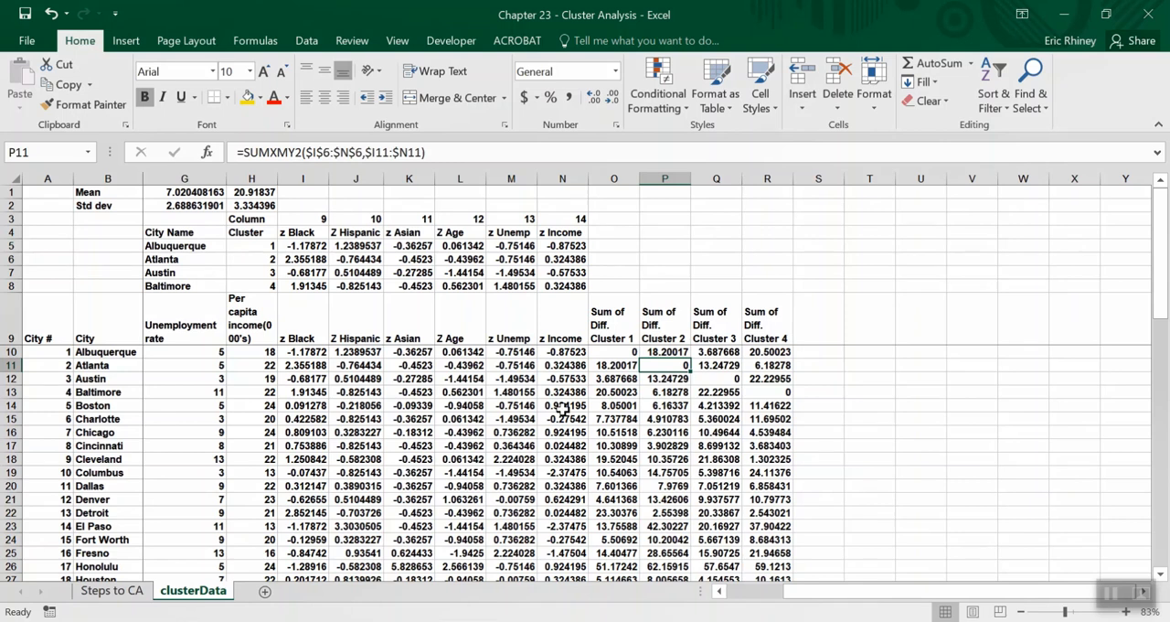
click(10, 405)
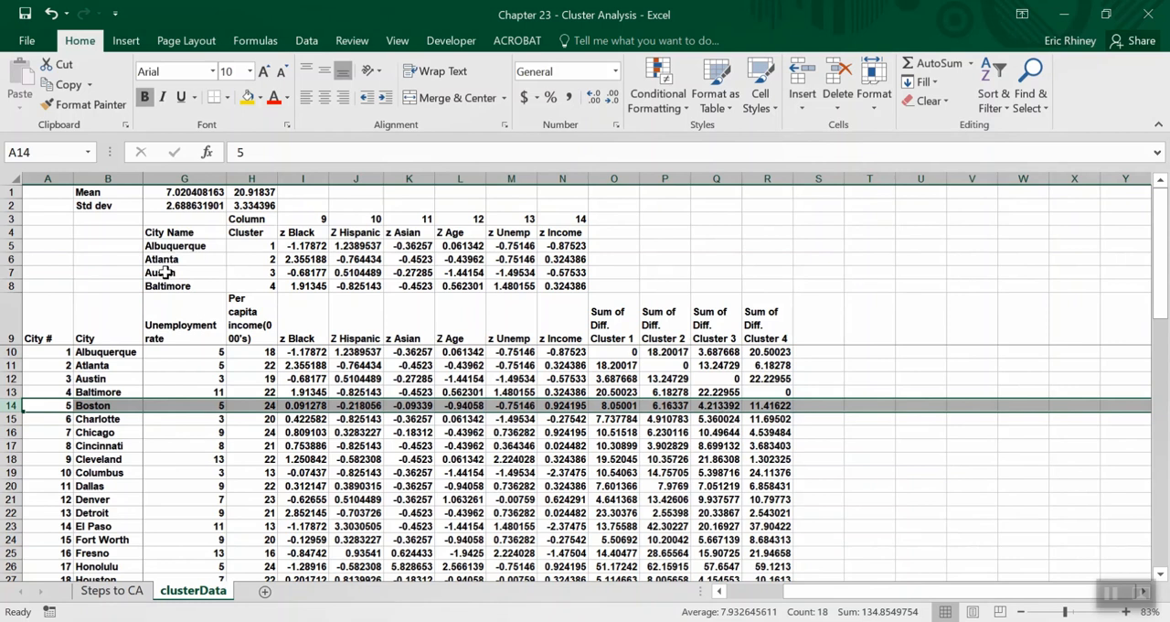
click(719, 406)
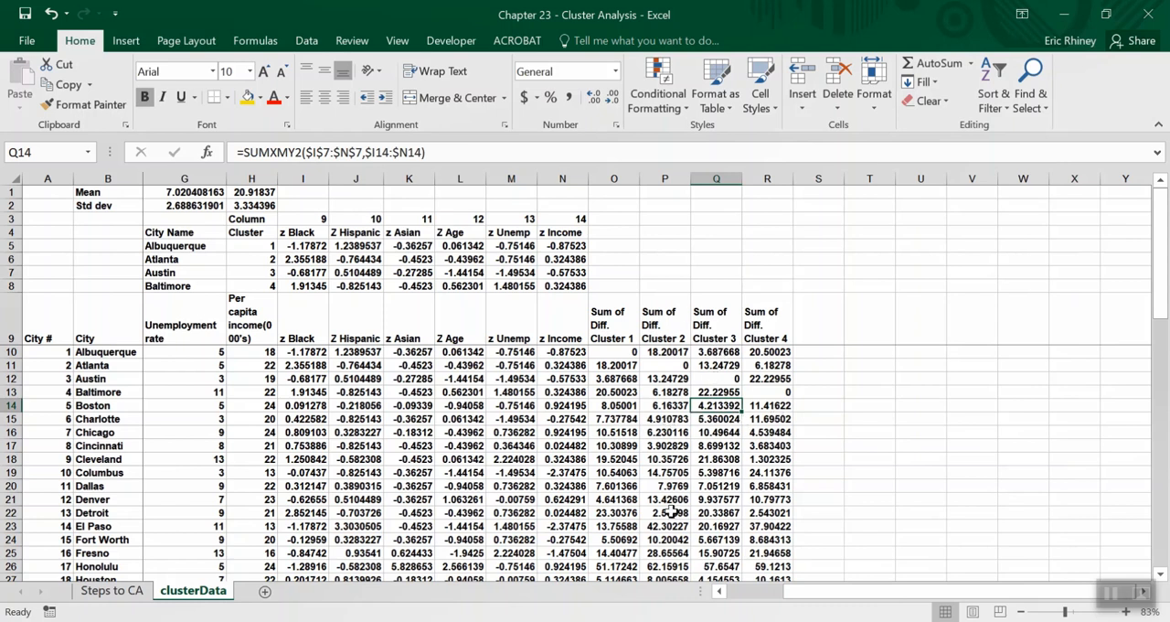
Add the column header Min Distance in S9 with wrapped text and go to the first city's cell below it.
click(825, 311)
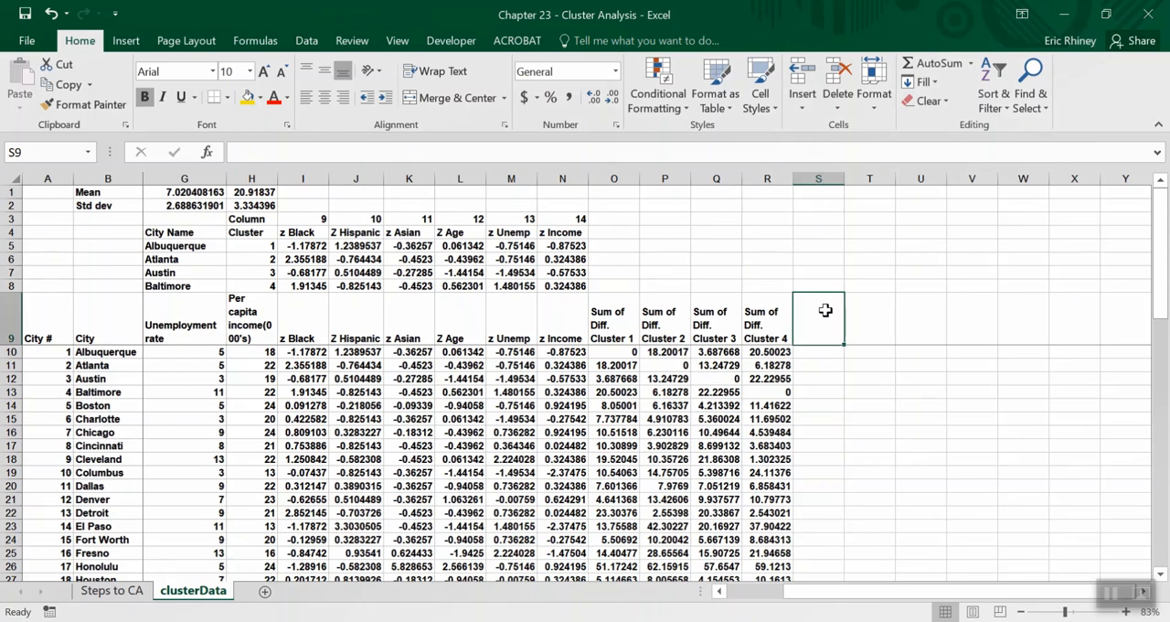
text(Min Di)
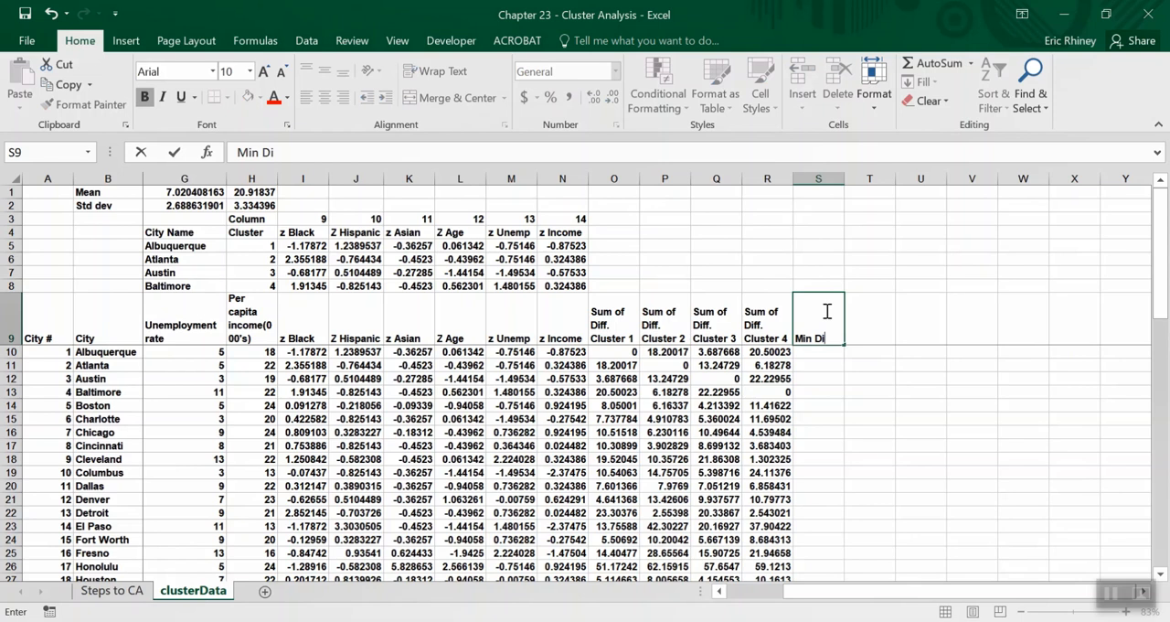
text(stance)
key(Return)
click(826, 311)
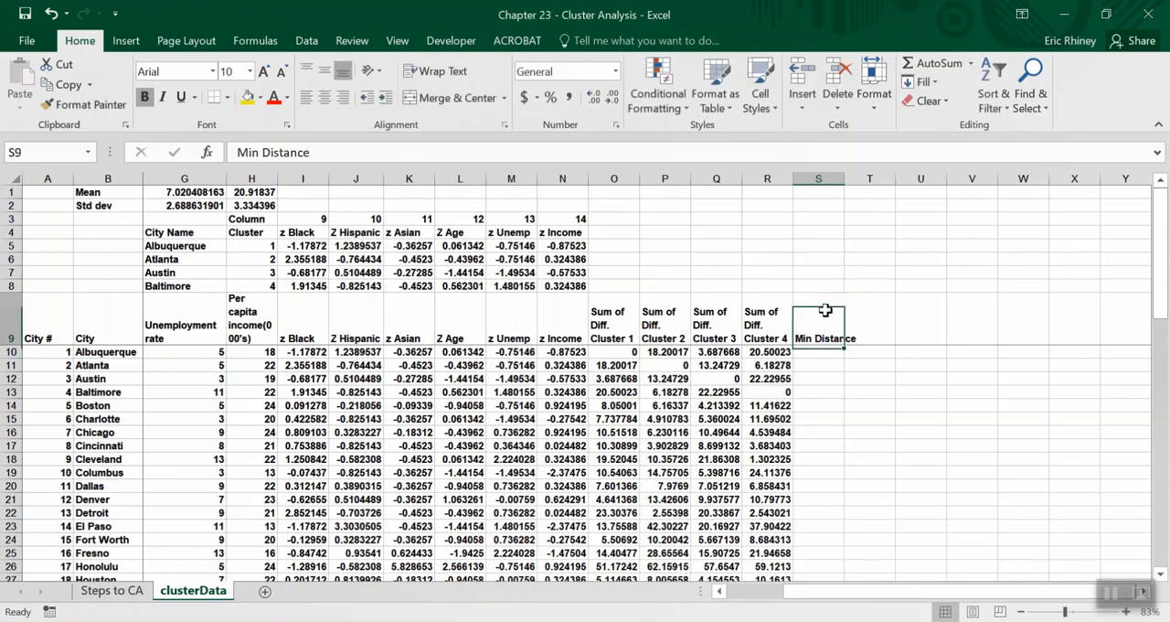
click(435, 71)
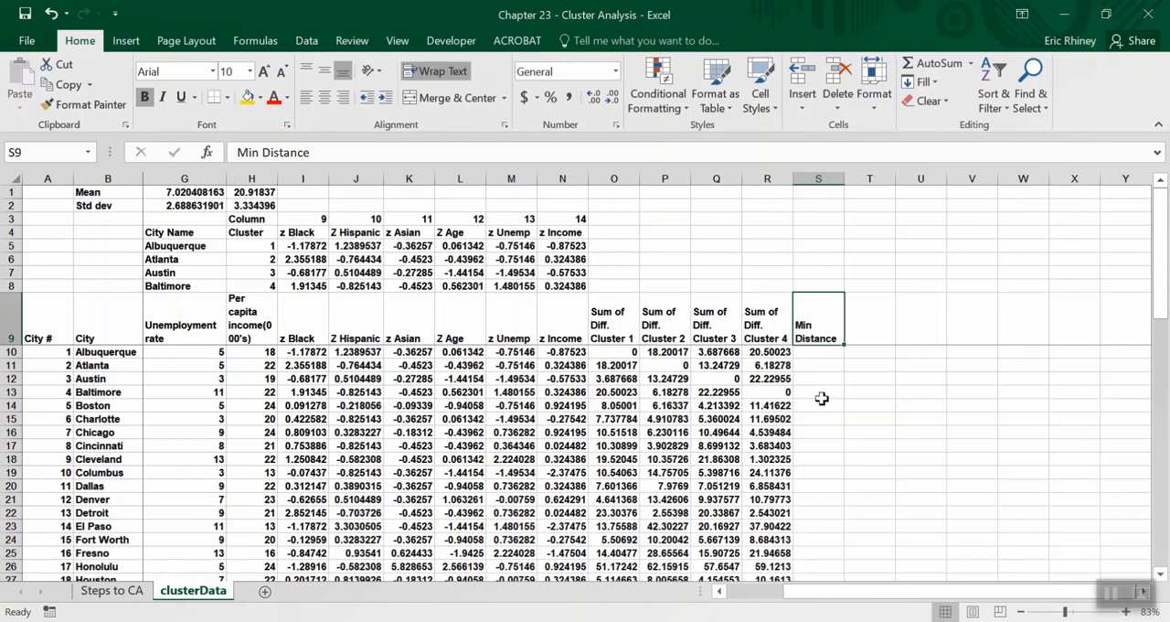
click(810, 351)
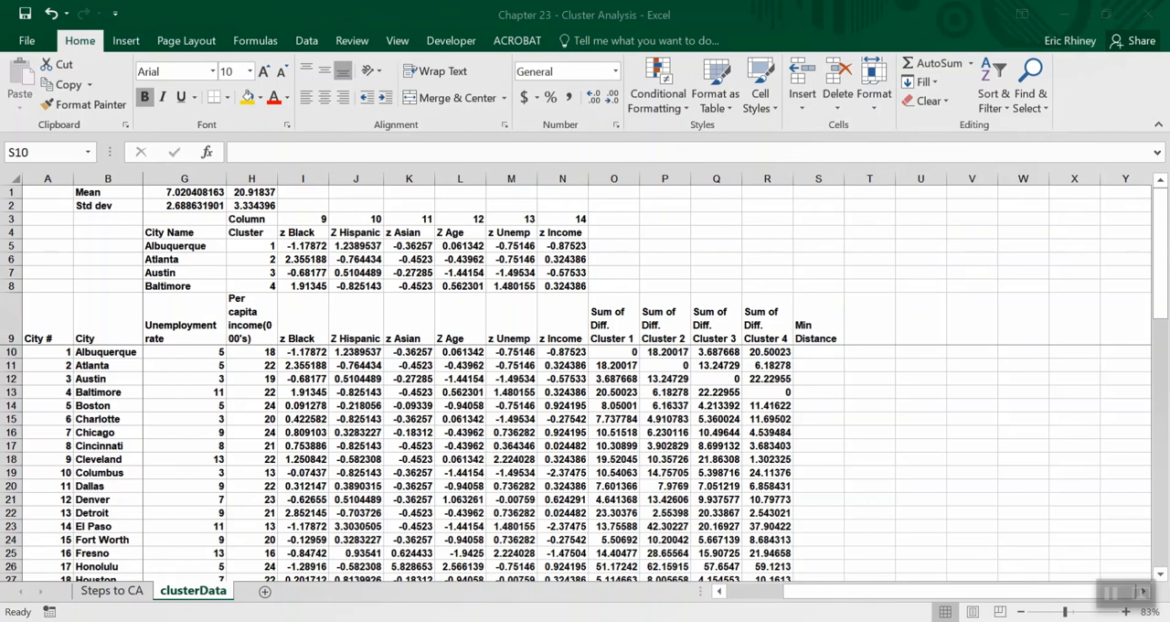
Calculate Albuquerque's minimum distance in S10 as =MIN(O10:R10) and fill the formula down for all cities.
click(834, 348)
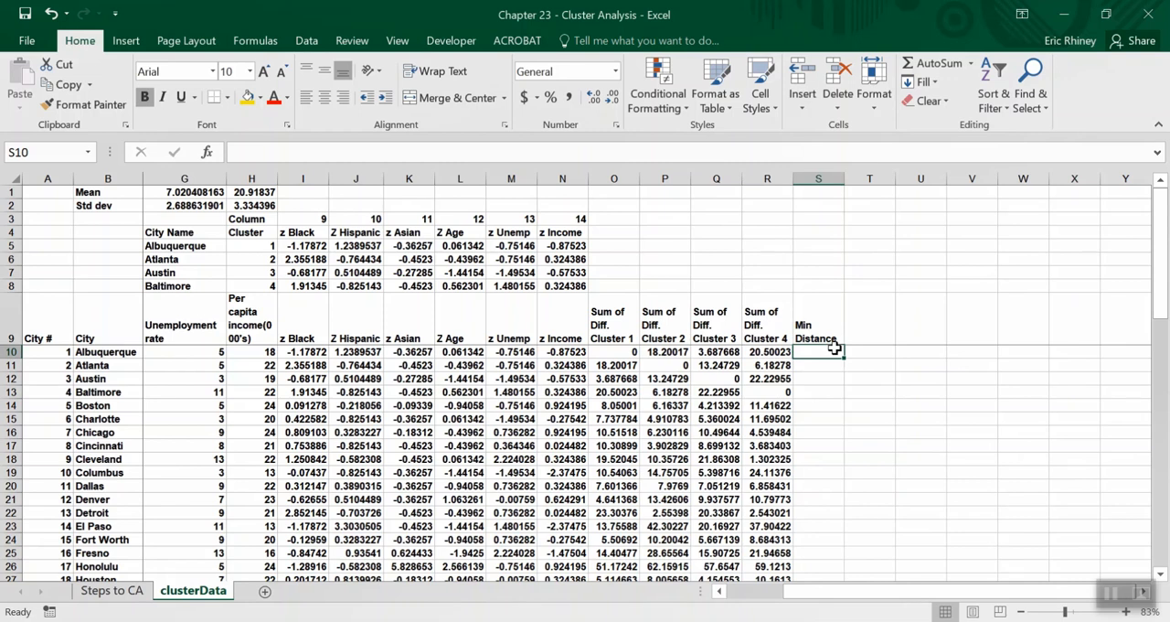
text(=)
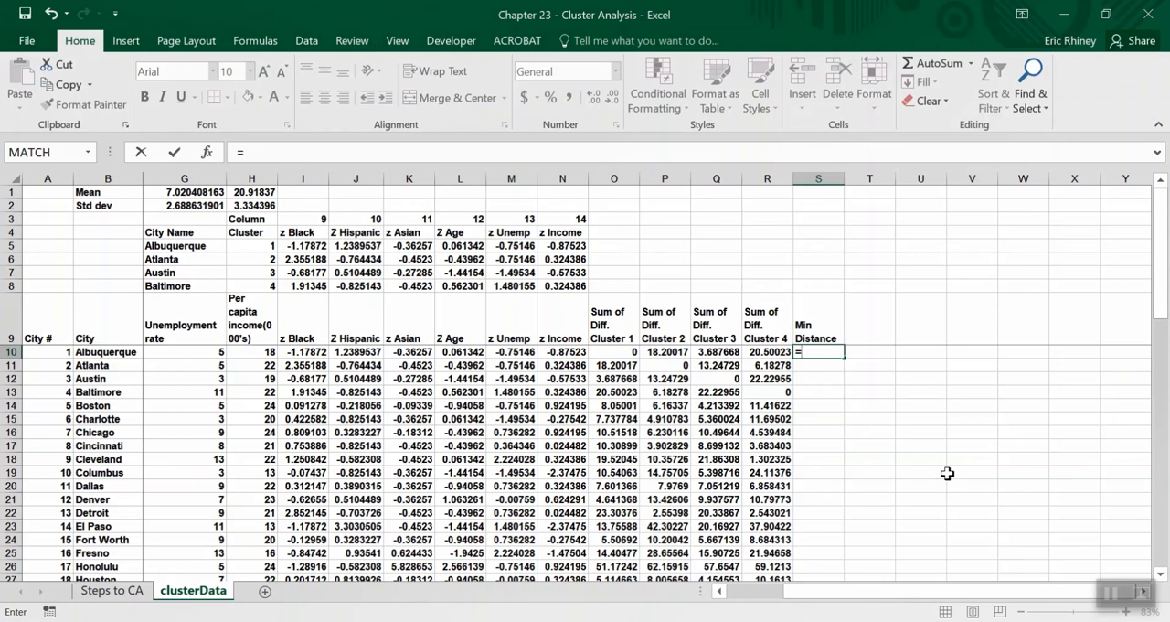
text(min()
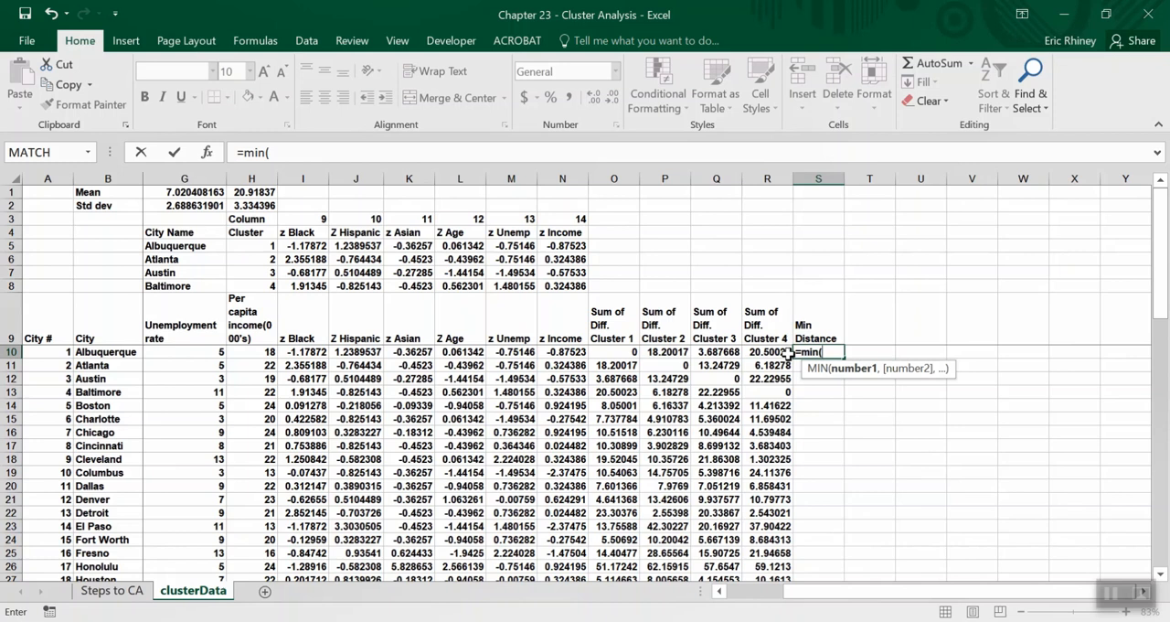
drag(784, 353, 626, 351)
text())
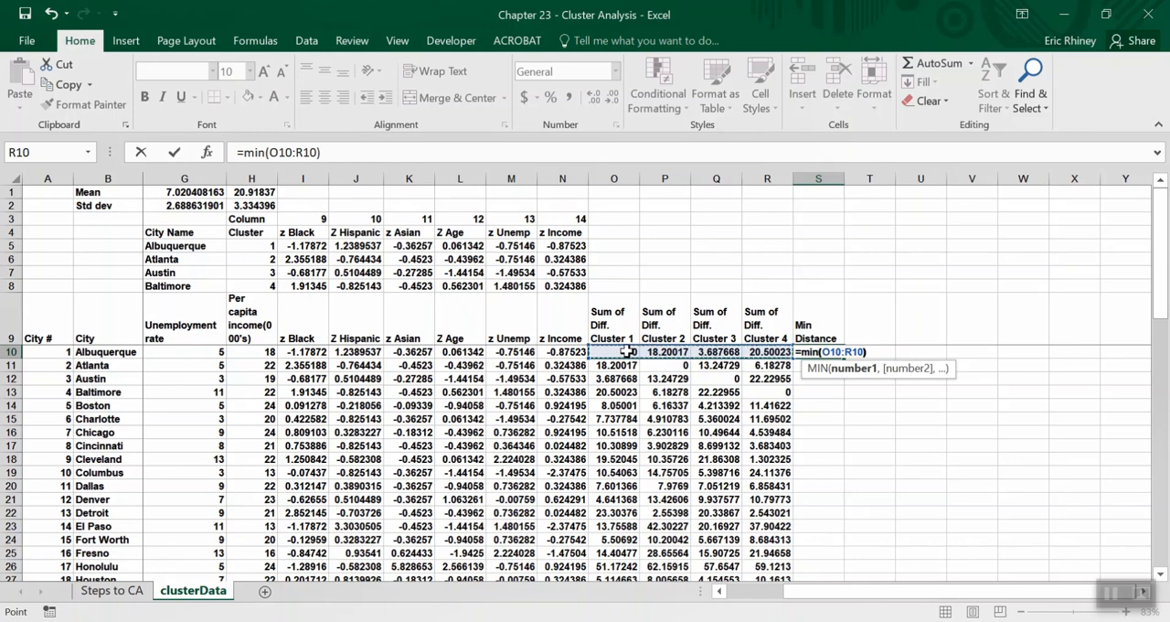
key(Return)
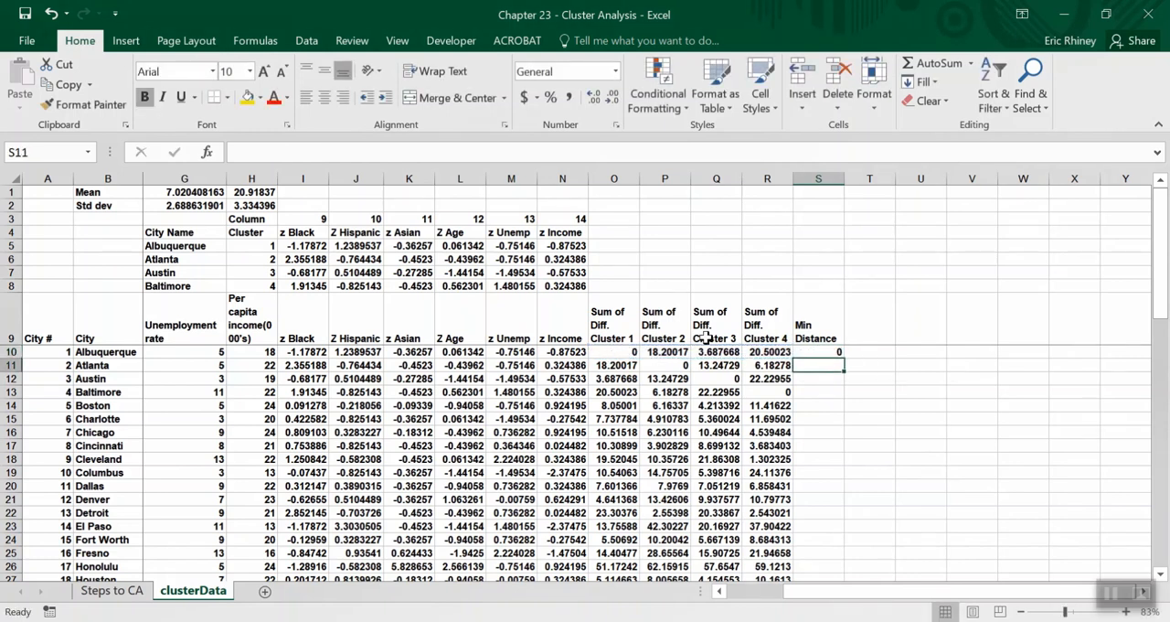
click(836, 353)
double_click(842, 358)
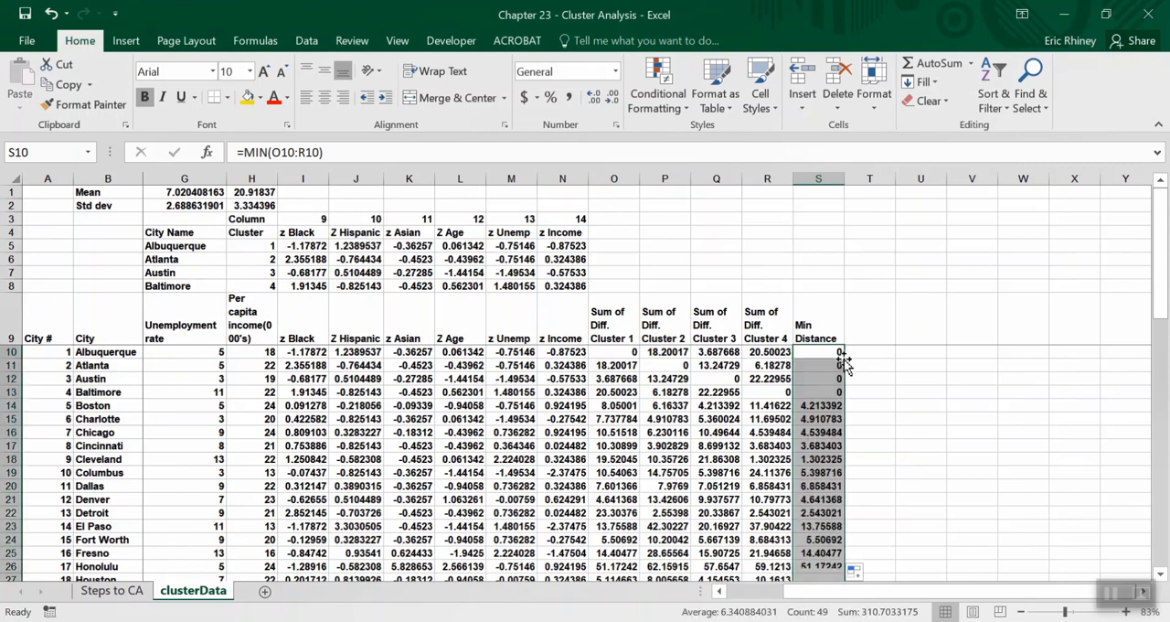
Compare Boston's minimum distance with its four cluster differences in row 14, then review the minimum distances for Charlotte, Chicago, Cincinnati and Albuquerque.
click(827, 405)
drag(12, 412, 12, 410)
click(11, 405)
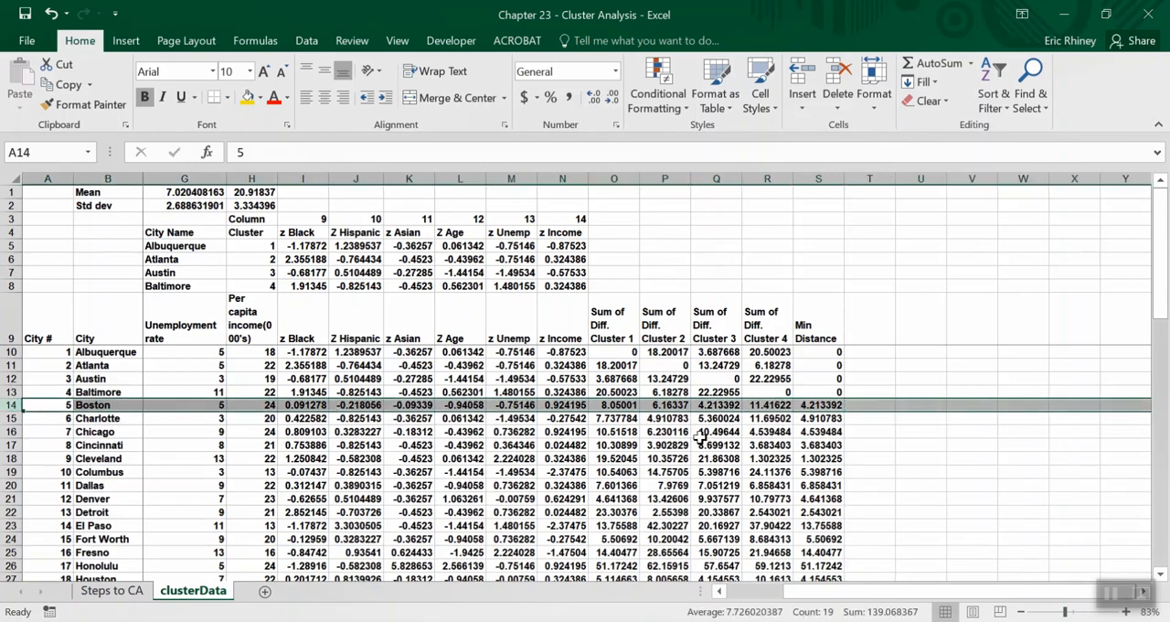
click(715, 405)
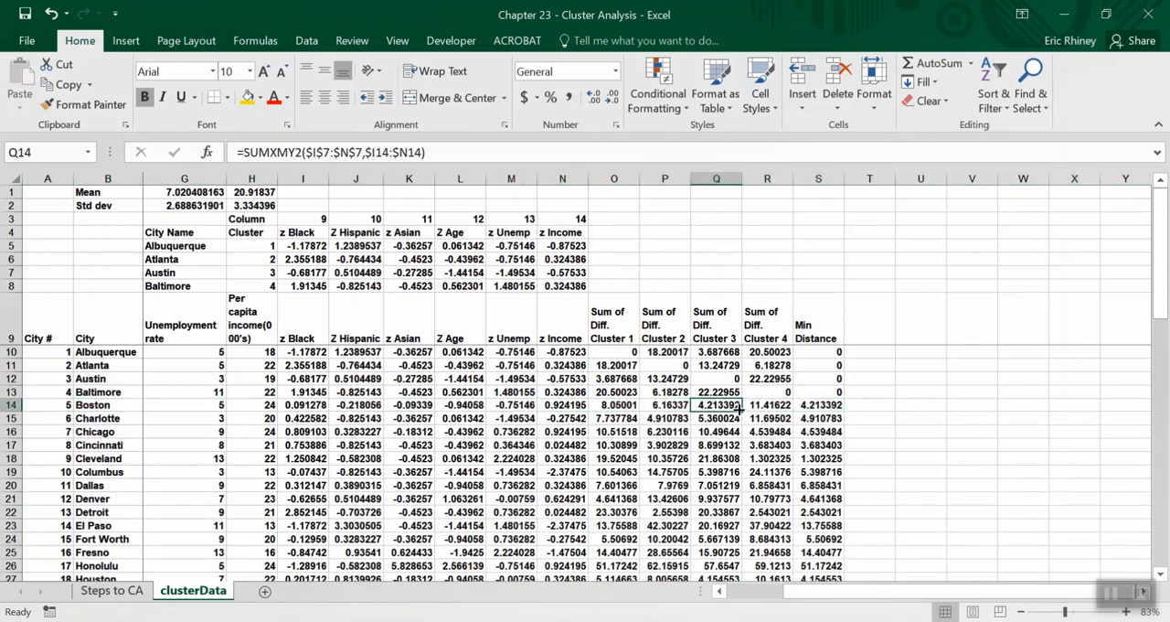
click(819, 405)
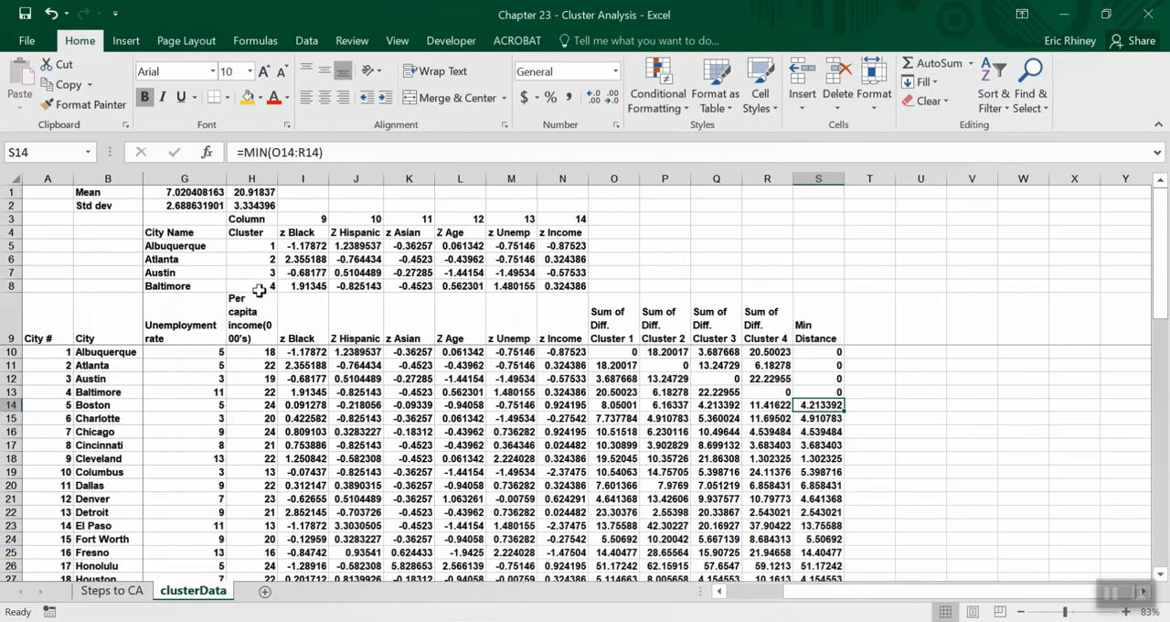
click(826, 419)
click(827, 431)
click(827, 444)
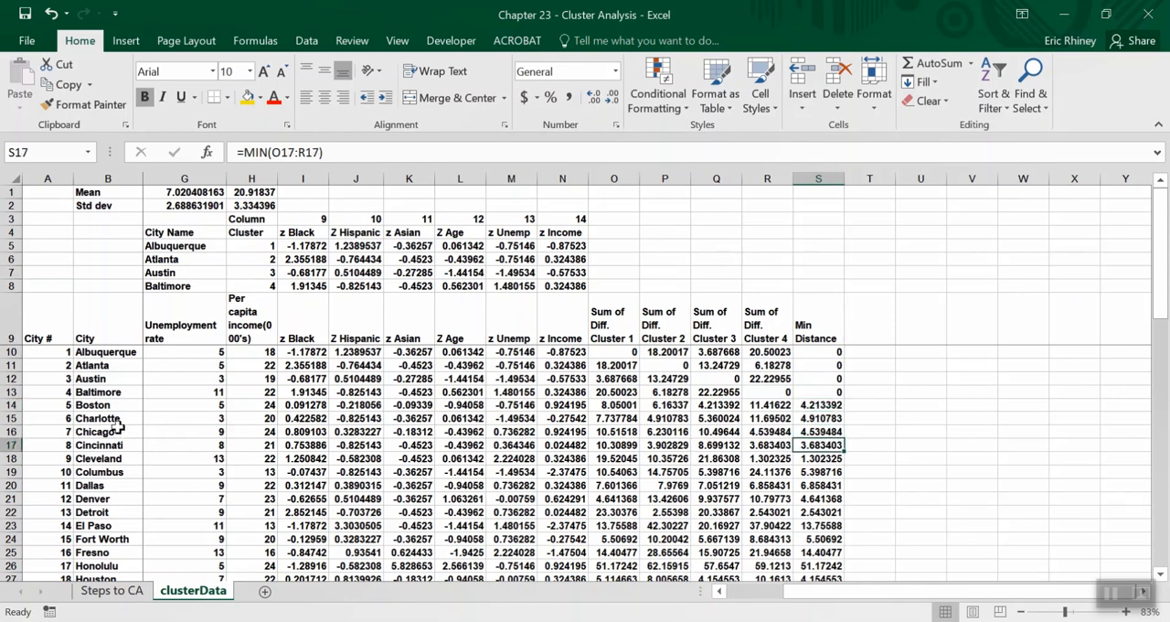
click(4, 430)
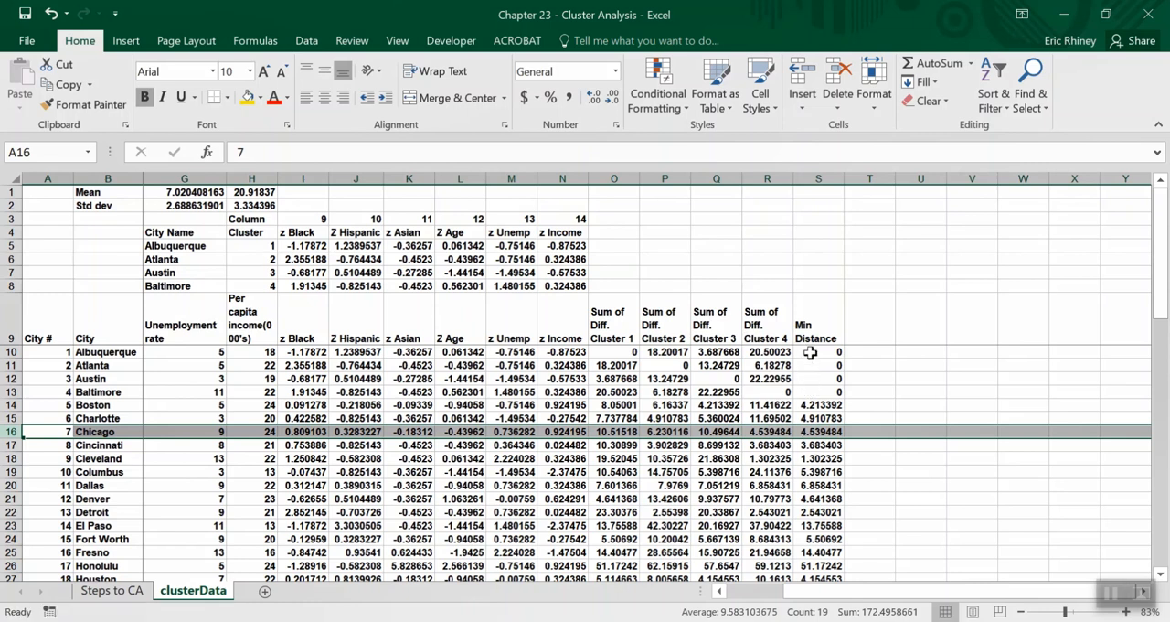
click(810, 355)
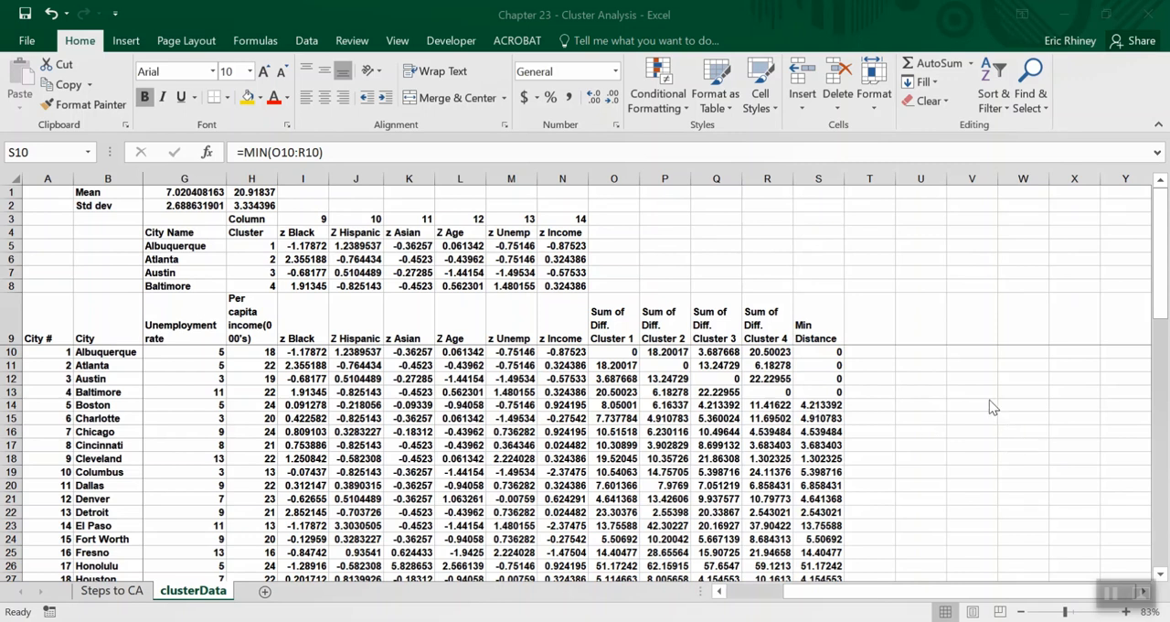
Add the column header Assign in T9 and check which cluster difference in row 14 matches Boston's minimum distance.
click(866, 334)
text(Assign)
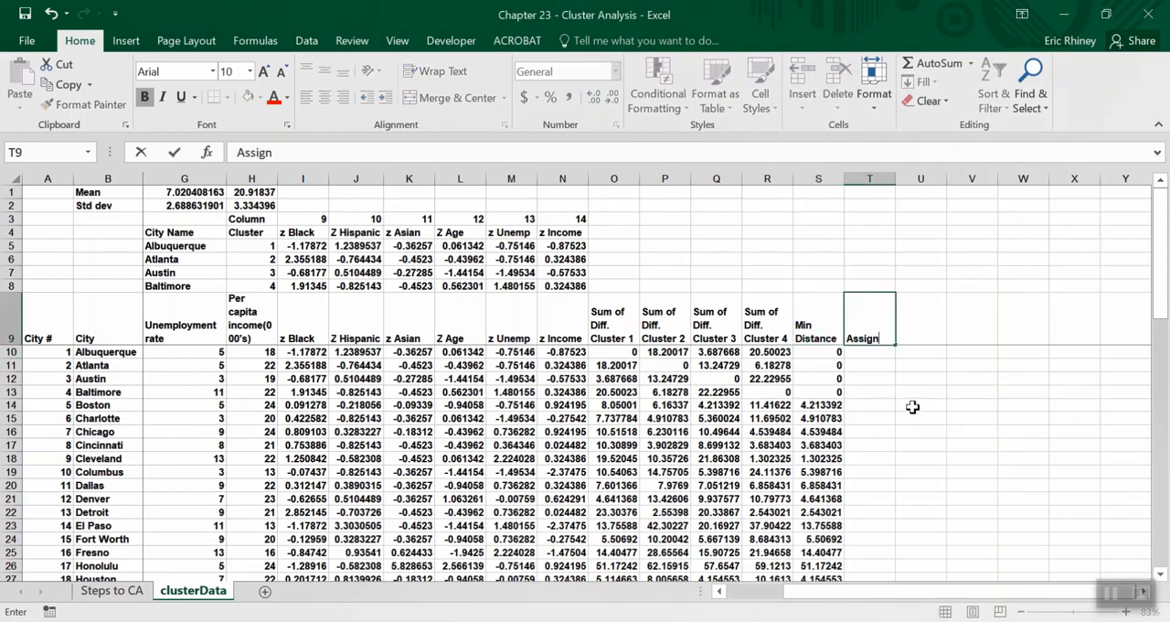
key(Return)
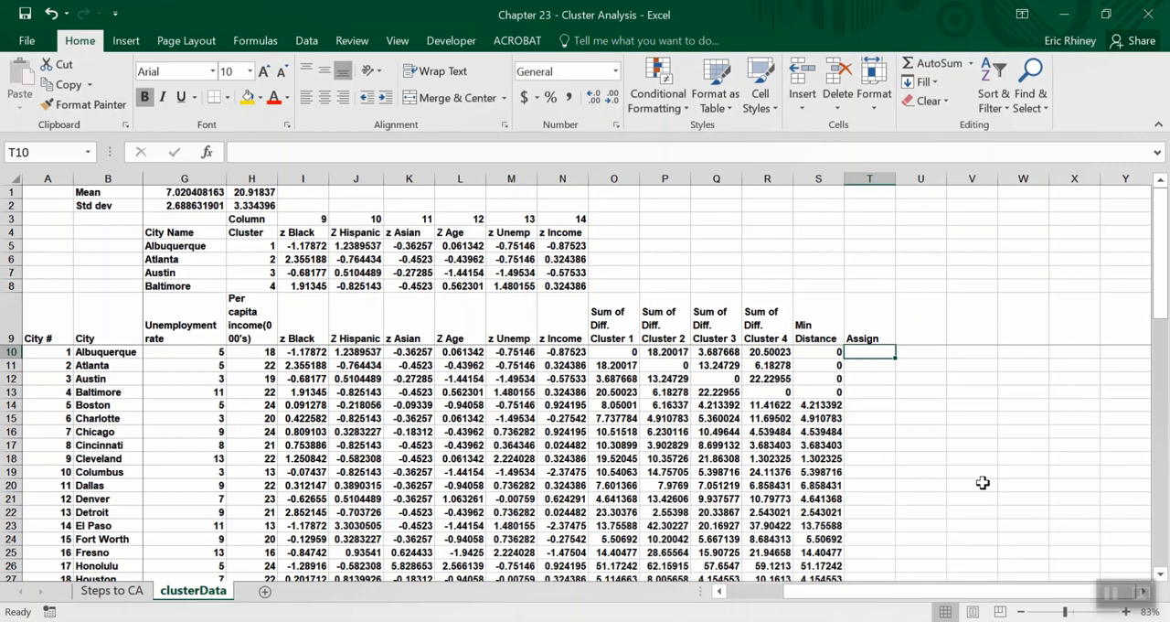
click(815, 408)
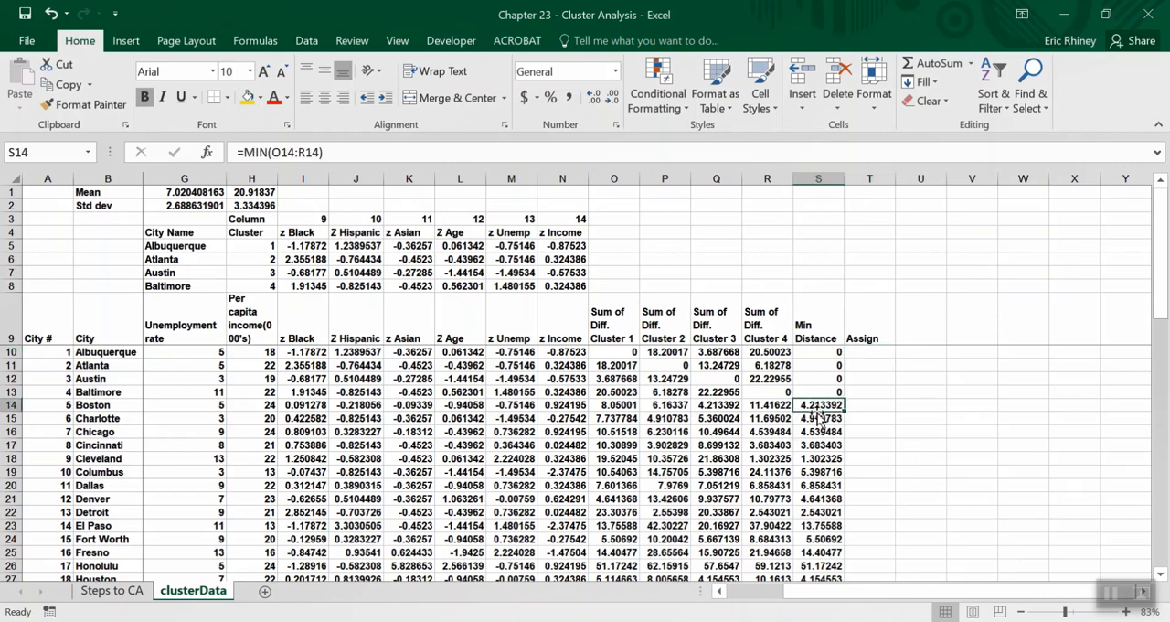
click(714, 406)
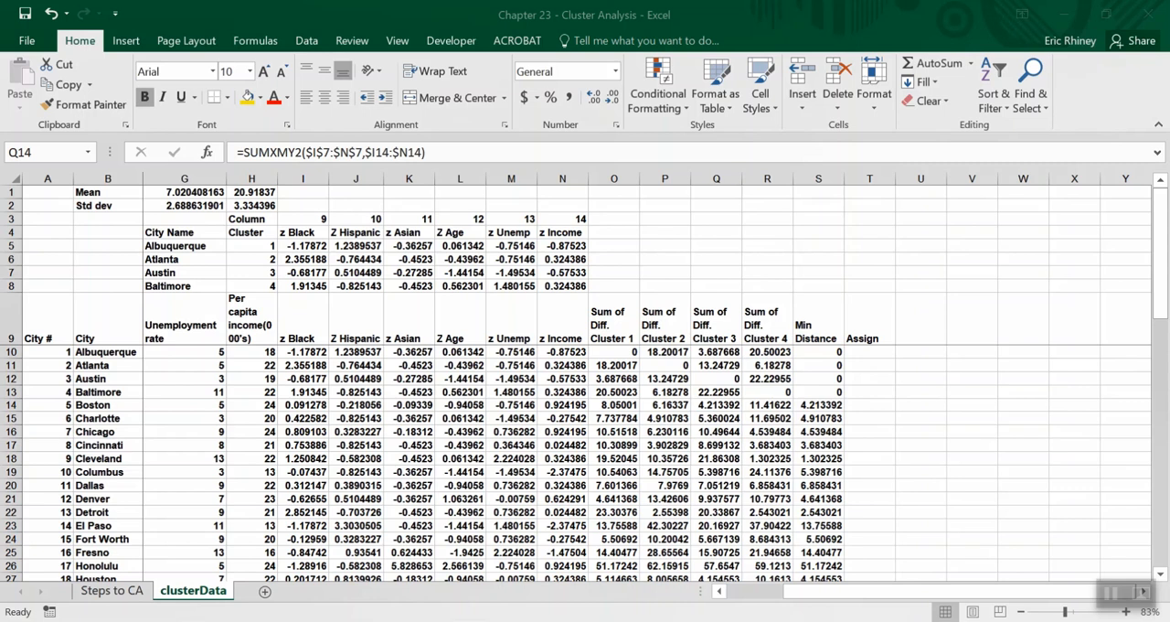
Find Albuquerque's assigned cluster in T10 with =MATCH(S10,O10:R10,0), using the exact match option.
click(879, 343)
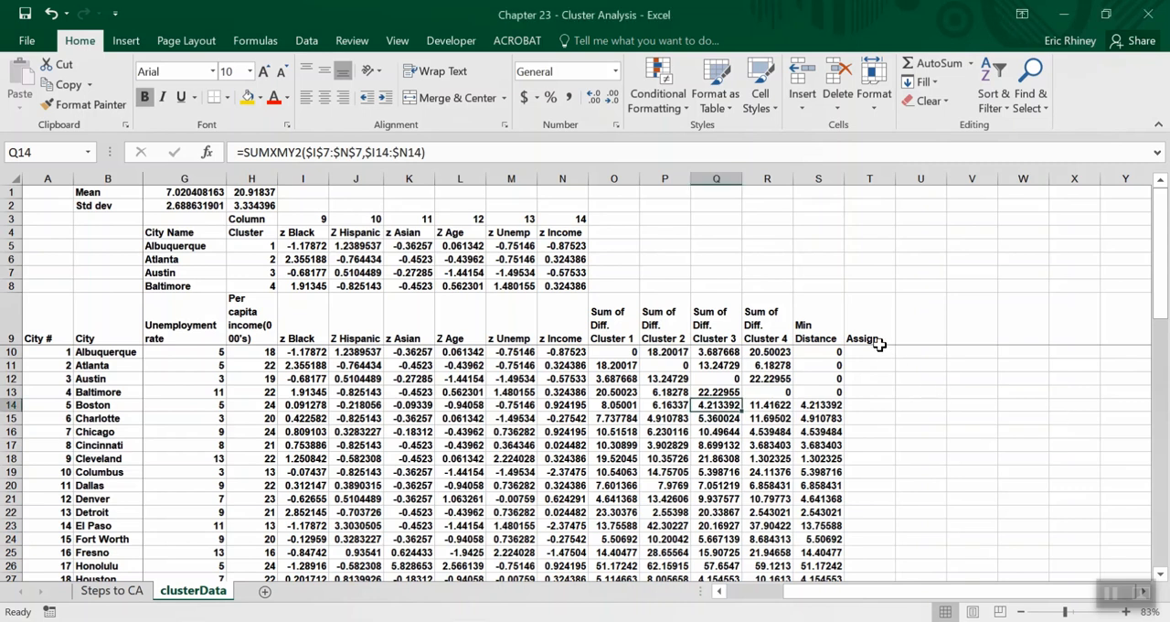
click(878, 352)
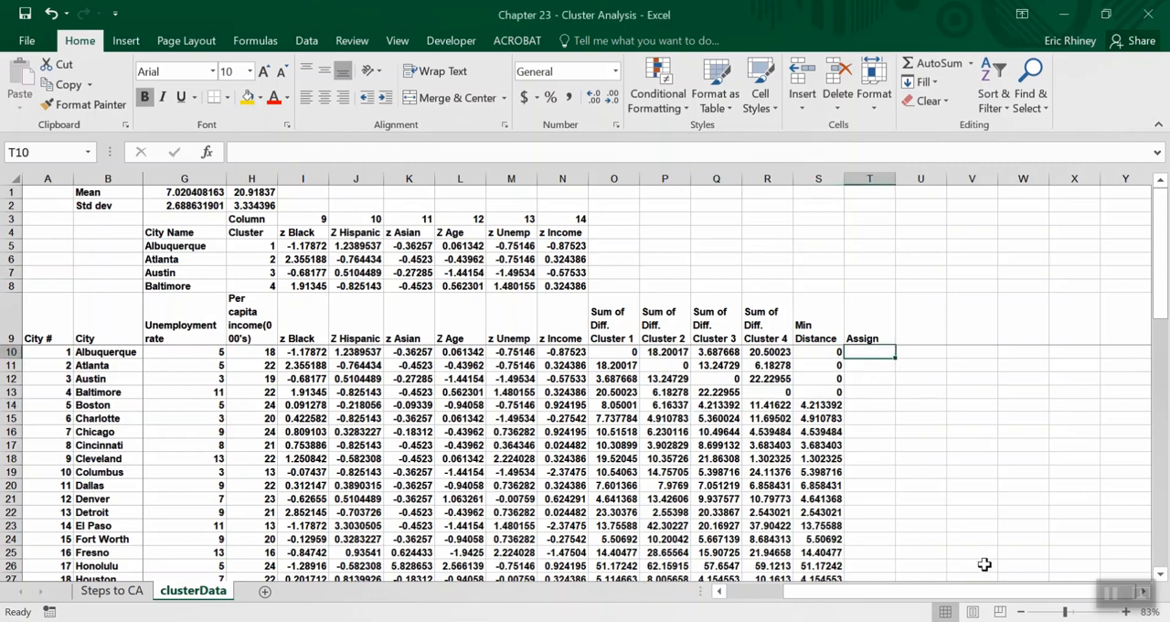
text(=m)
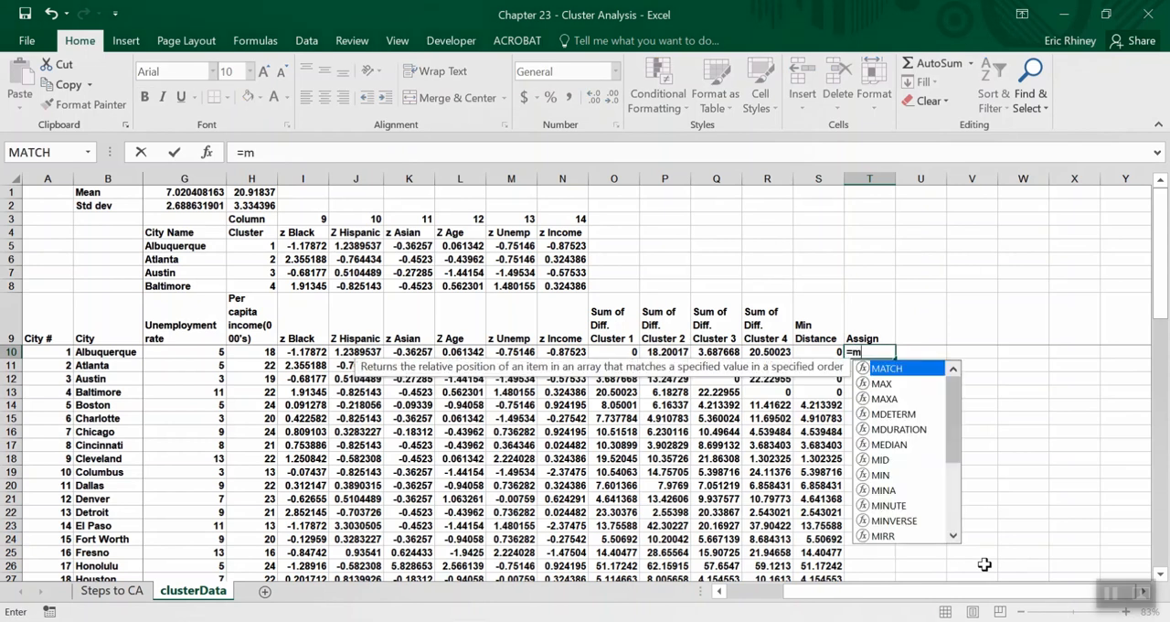
text(atch)
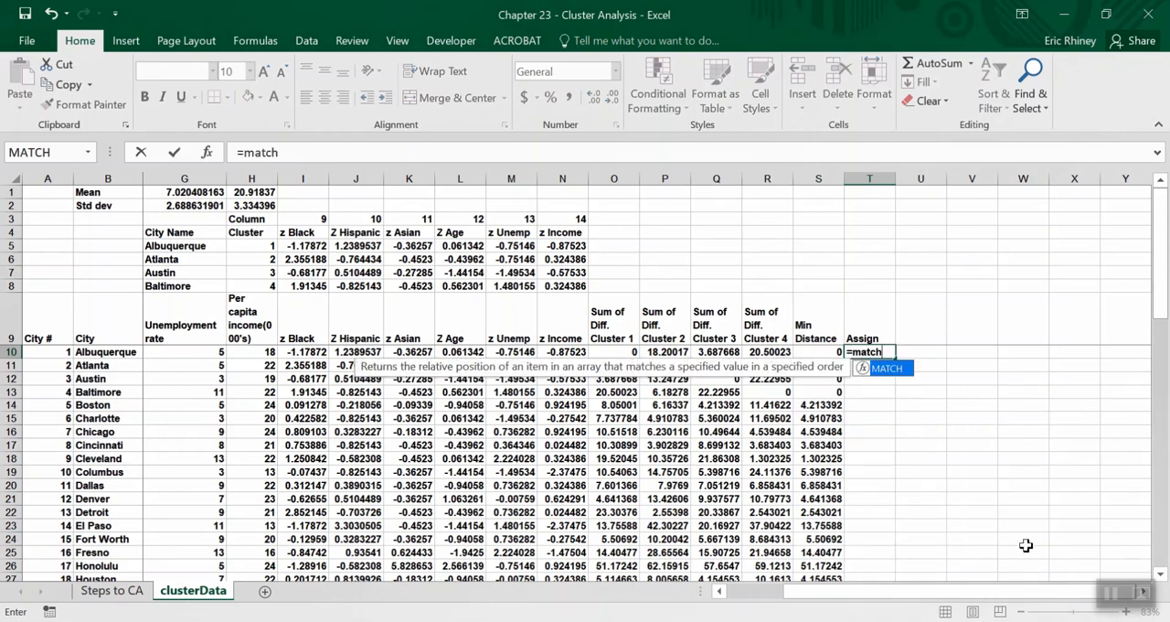
text(()
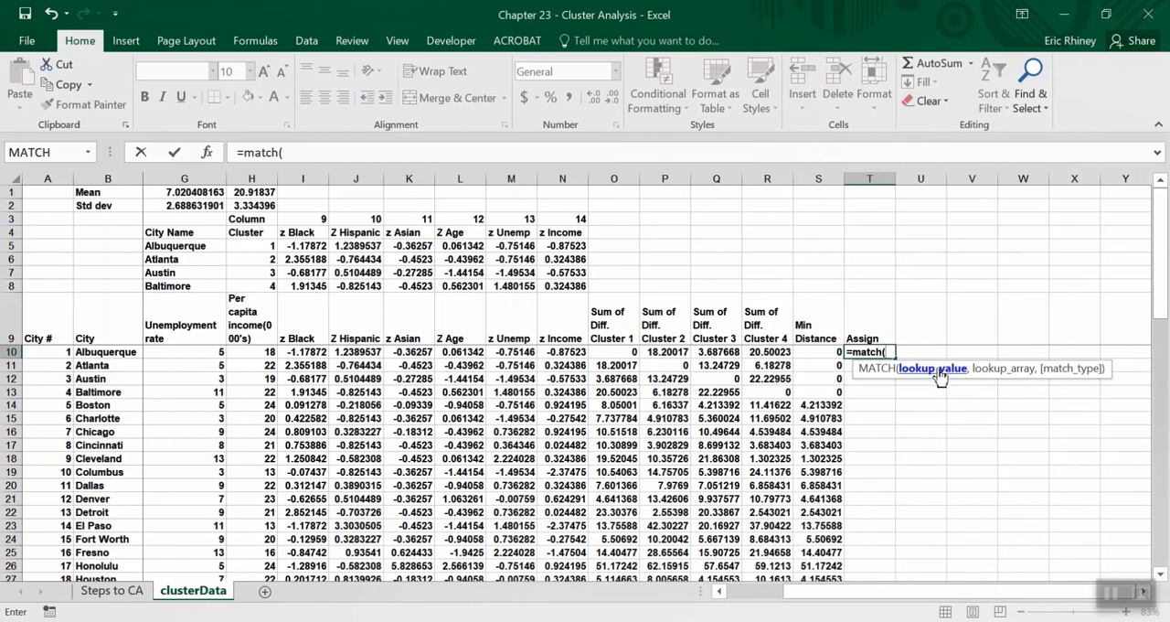
click(822, 352)
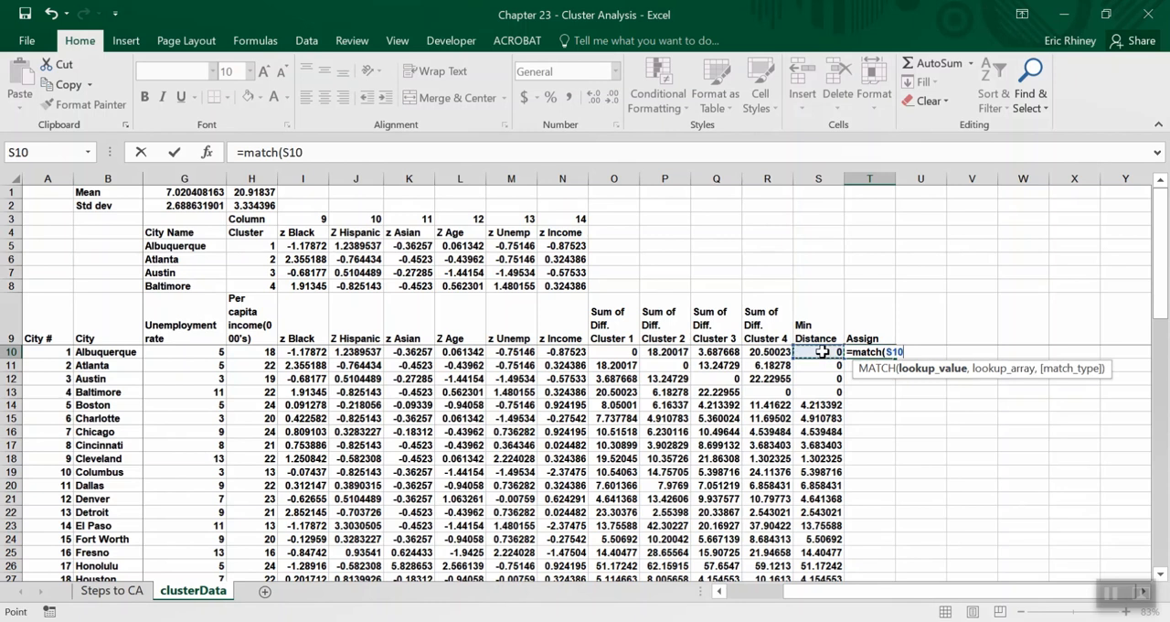
text(,)
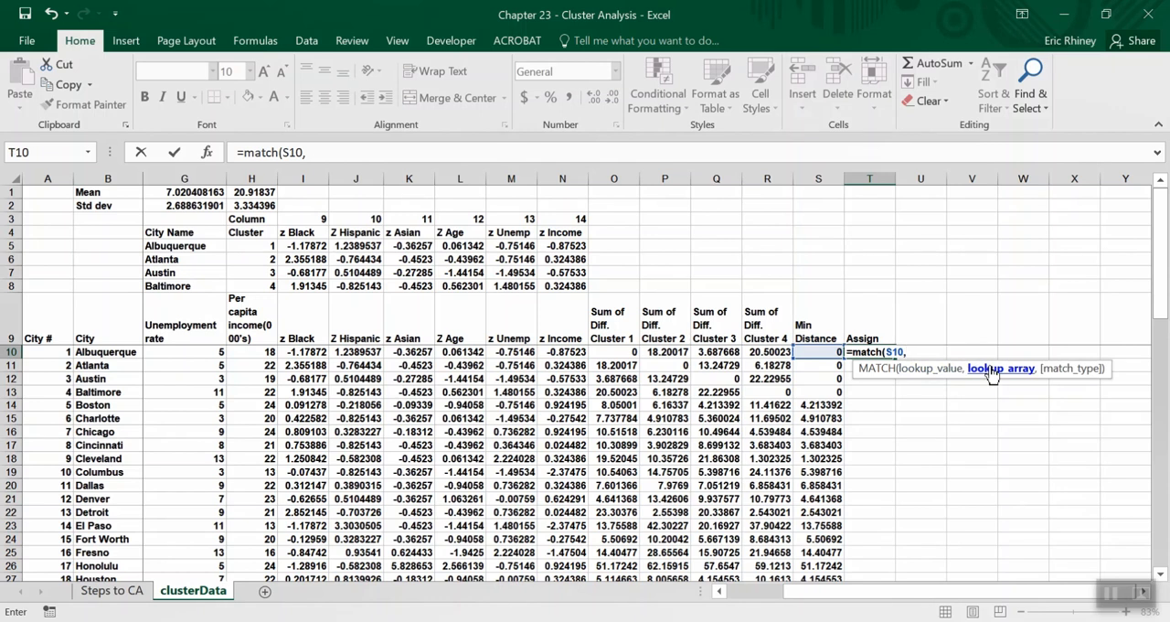
drag(755, 352, 615, 354)
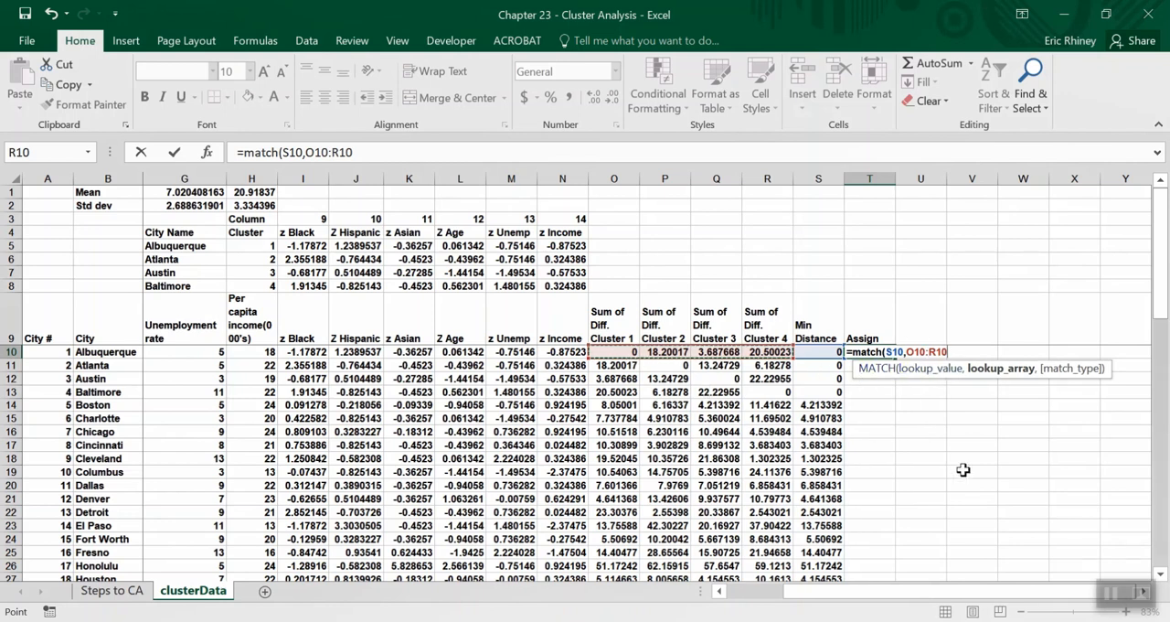
text(,)
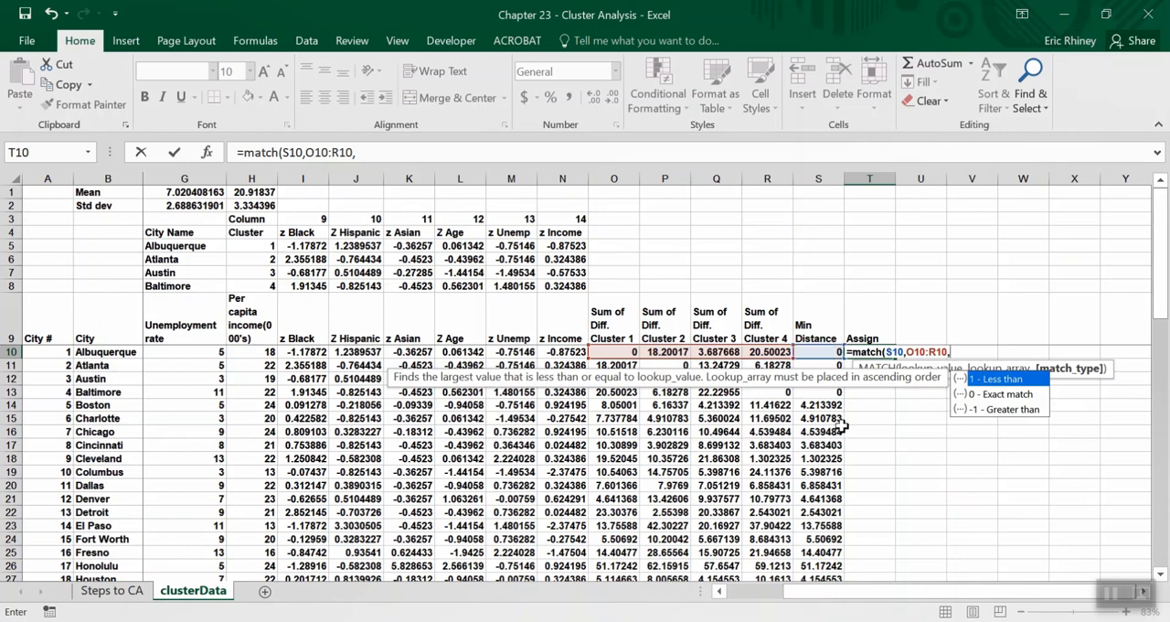
click(995, 400)
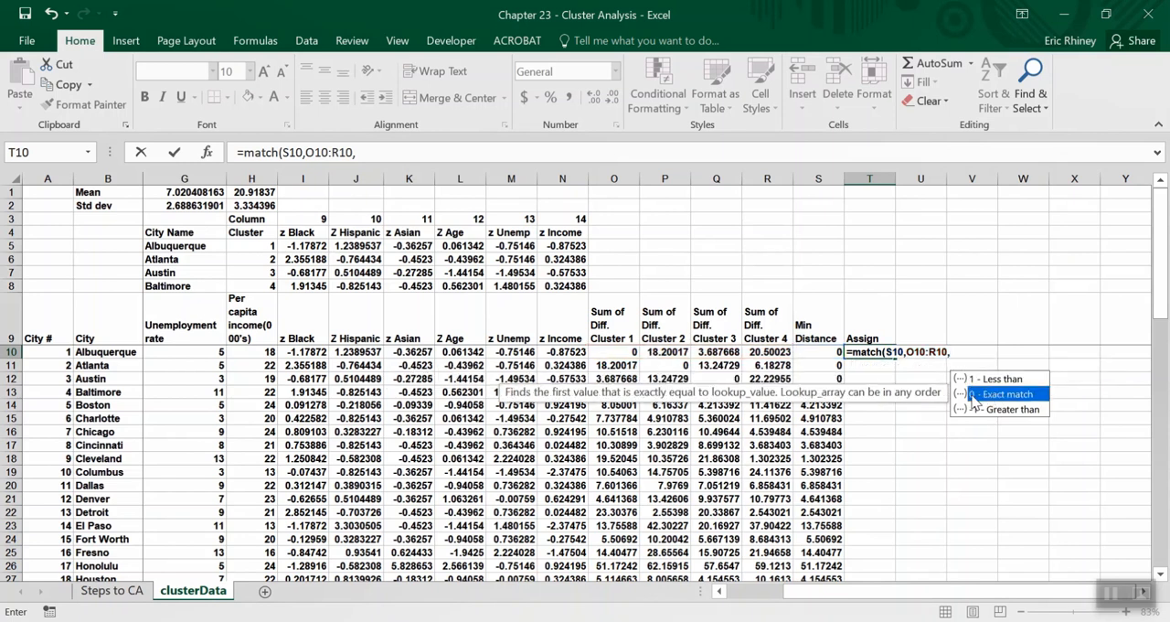
double_click(971, 398)
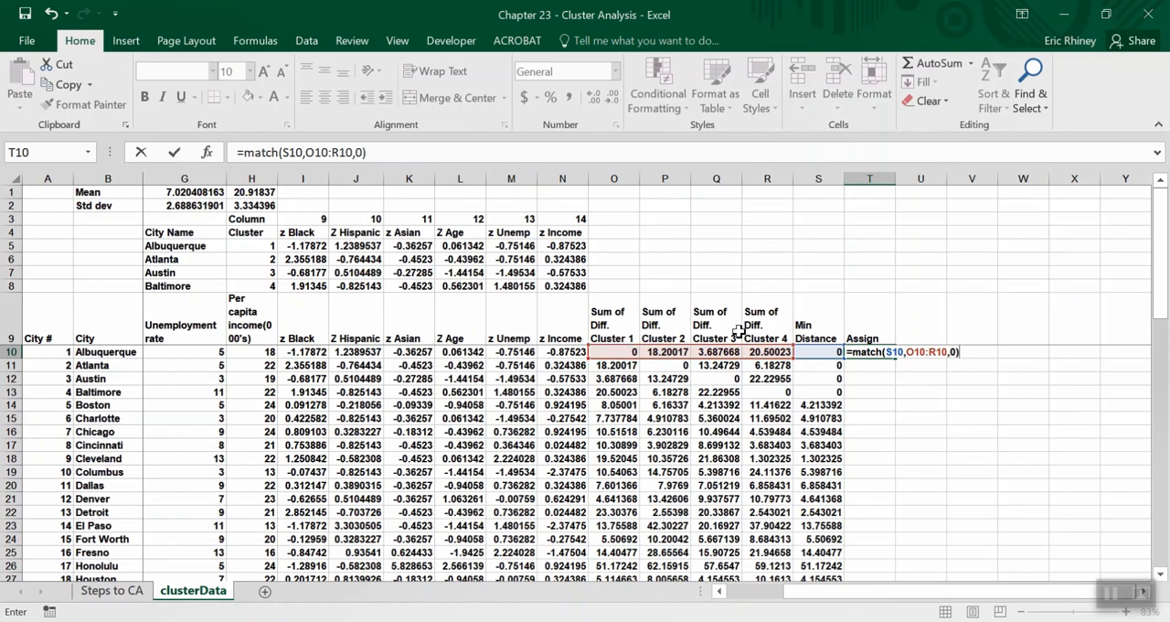
key(Return)
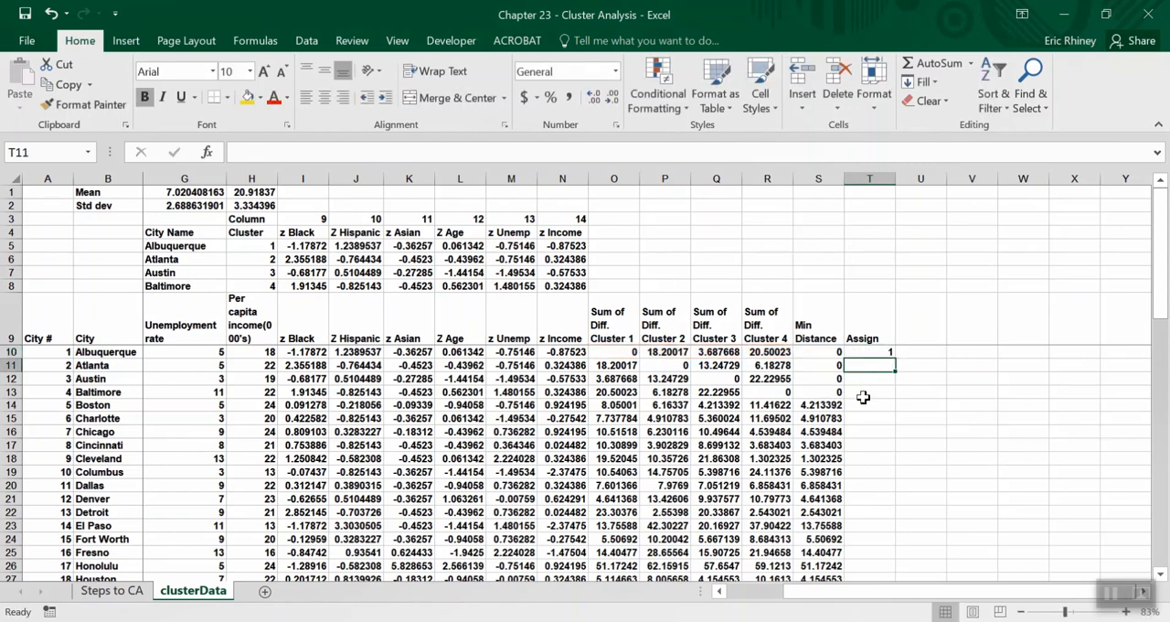
Fill the MATCH formula from T10 through T13, then on down the Assign column for the remaining cities.
click(888, 352)
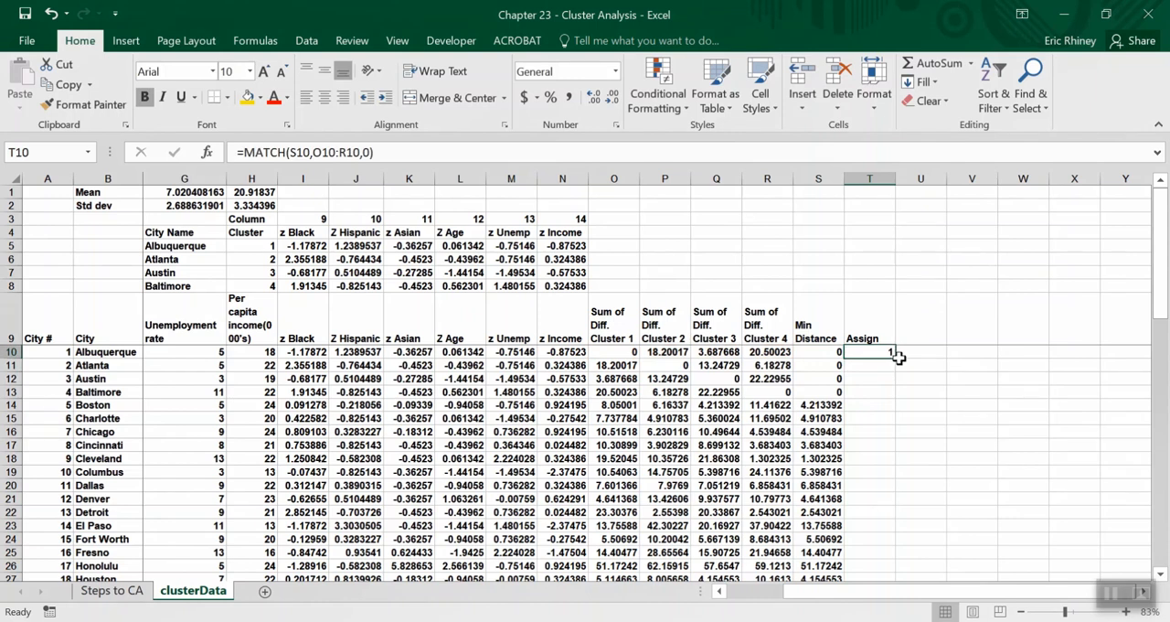
drag(894, 357, 895, 398)
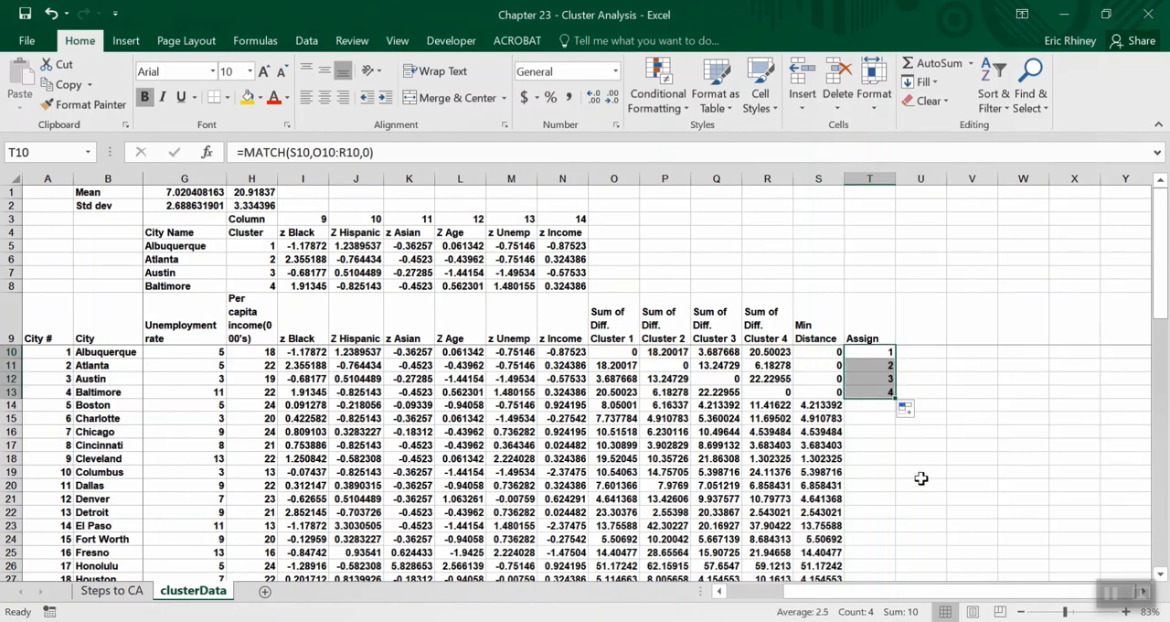
click(874, 391)
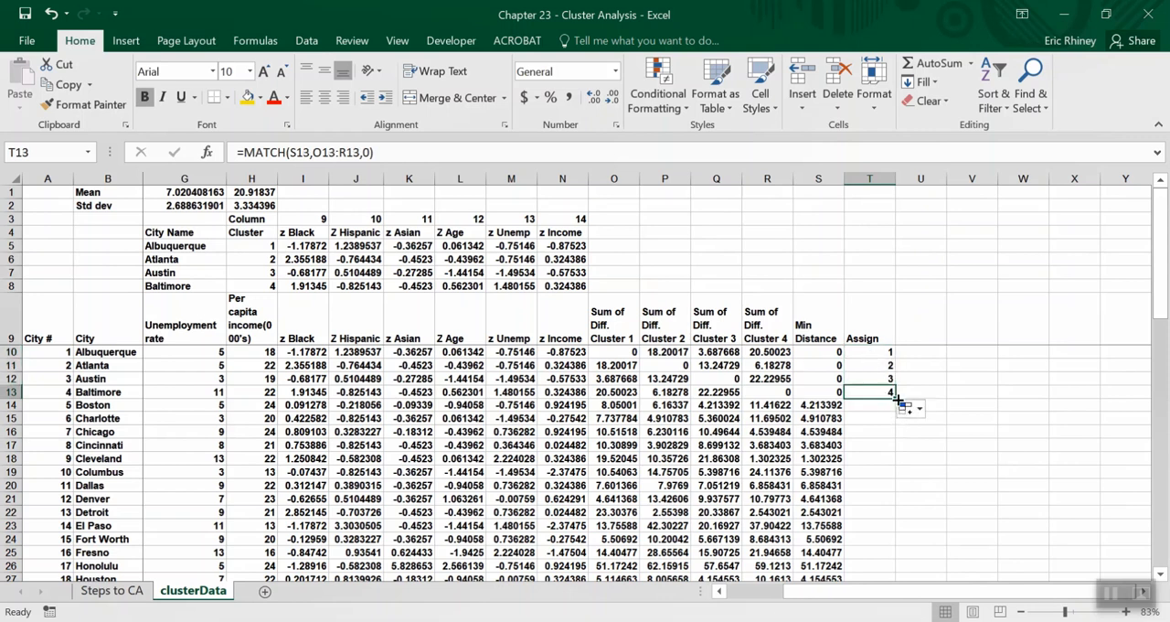
double_click(895, 397)
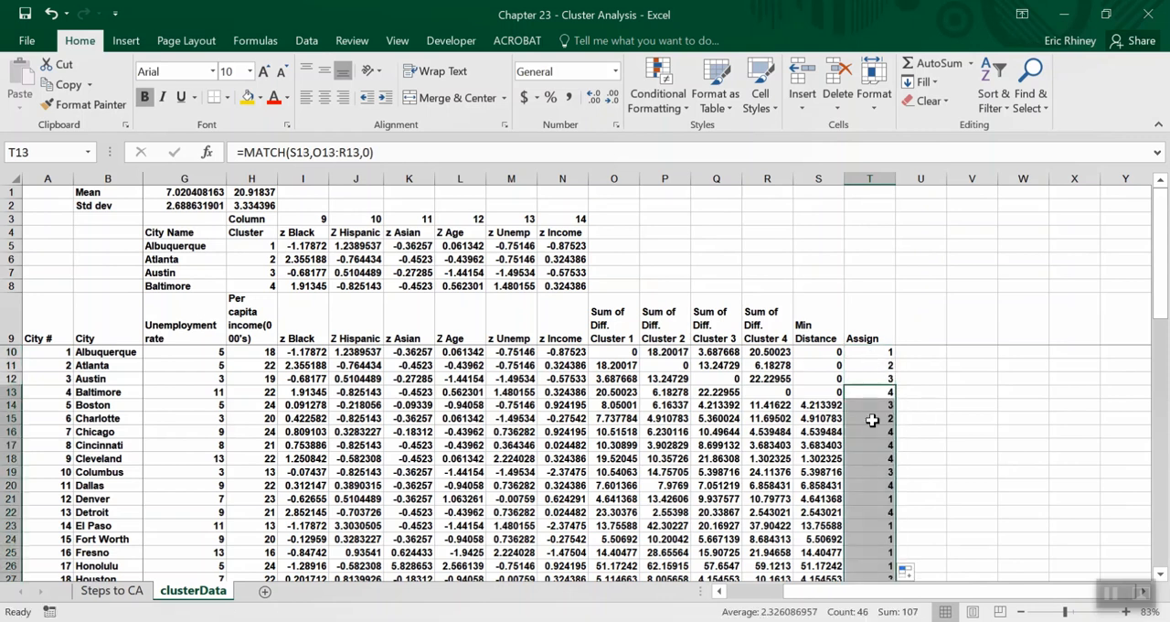
Check the assigned clusters of Boston and Charlotte against their minimum distances and matching cluster differences in rows 14 and 15.
click(860, 404)
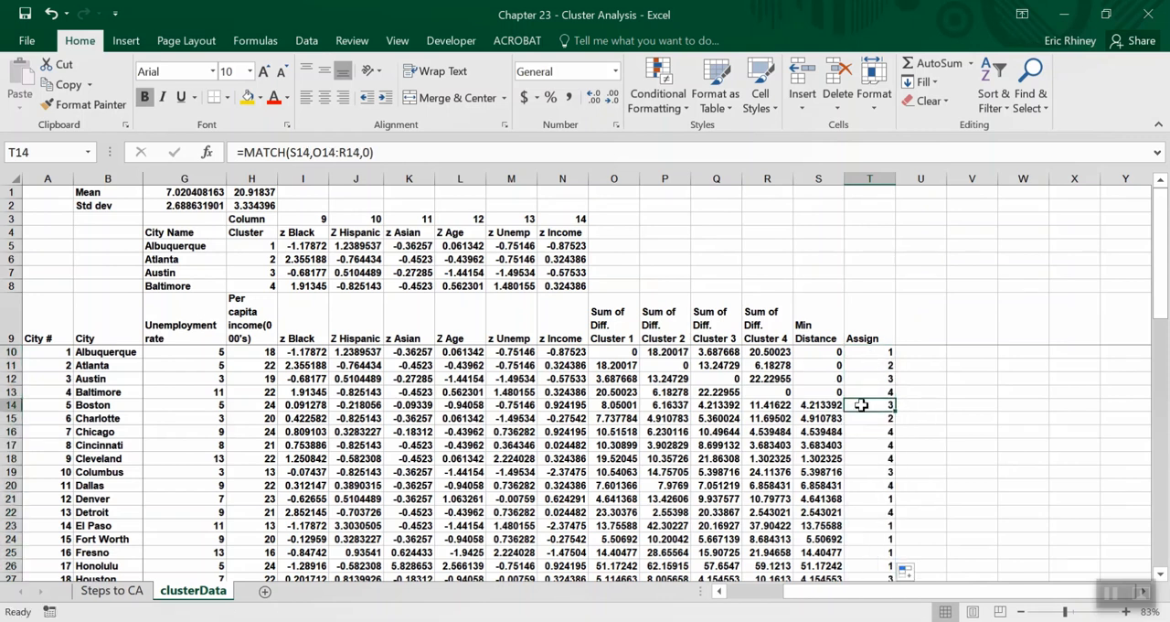
click(825, 404)
click(736, 405)
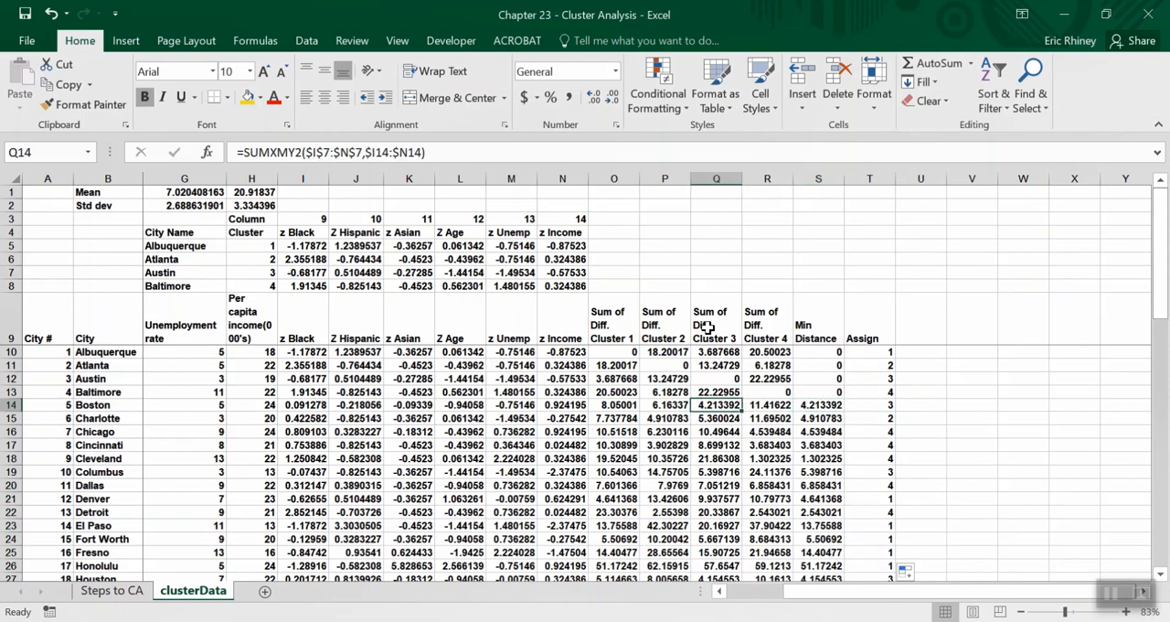
click(827, 420)
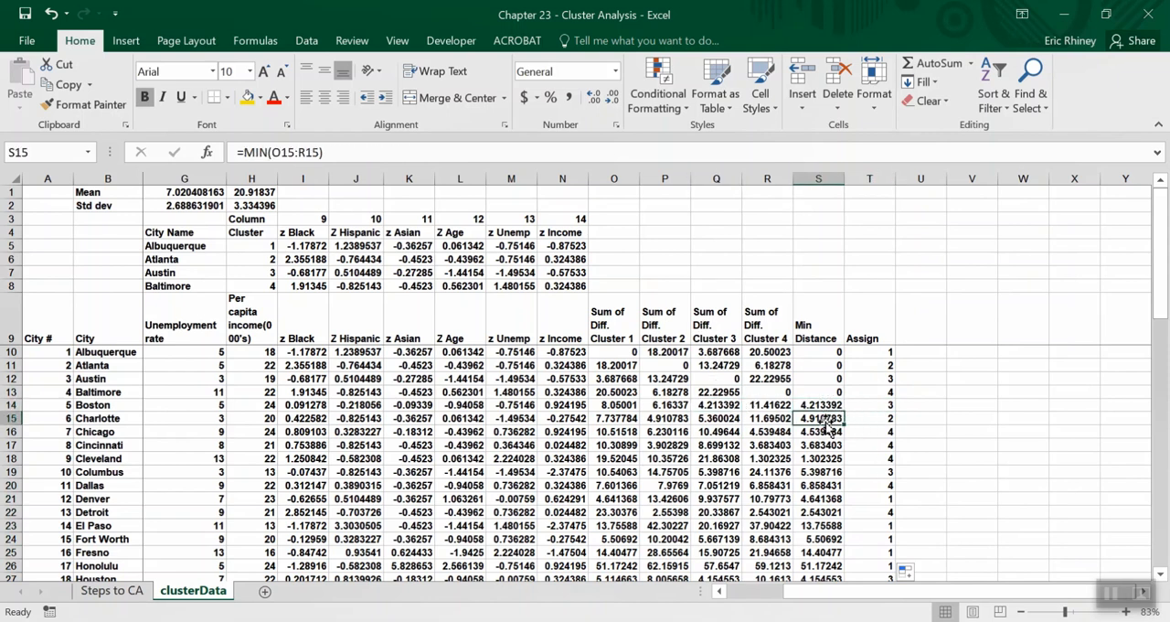
click(675, 418)
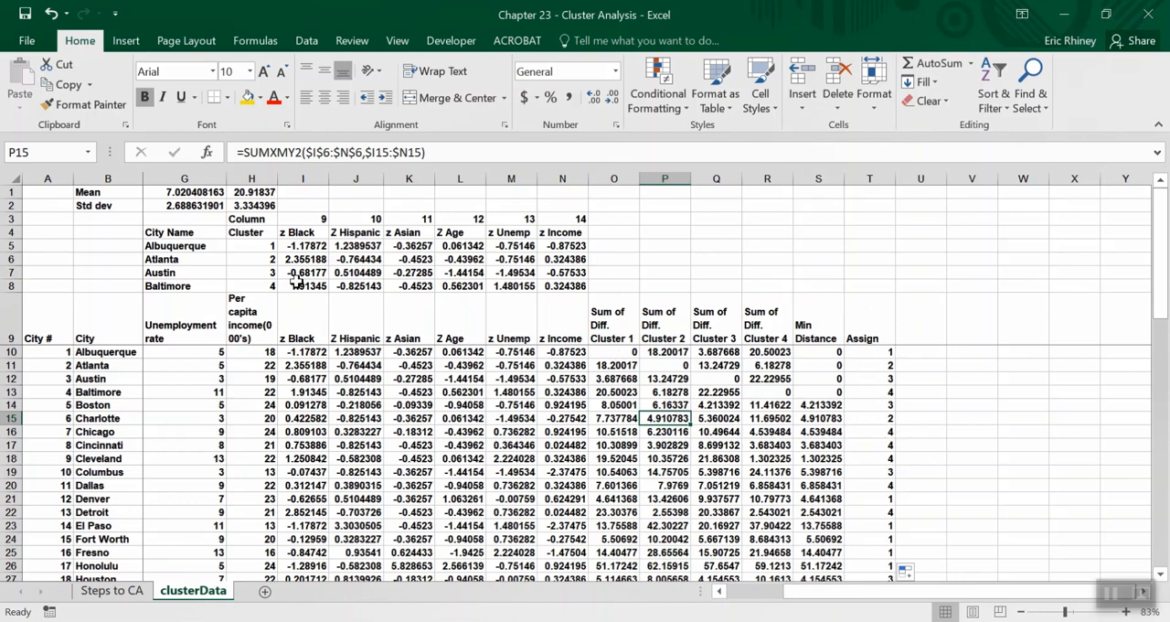
Try other cluster centres by setting the city numbers in H5:H7 to 11, 16 and 6.
click(250, 247)
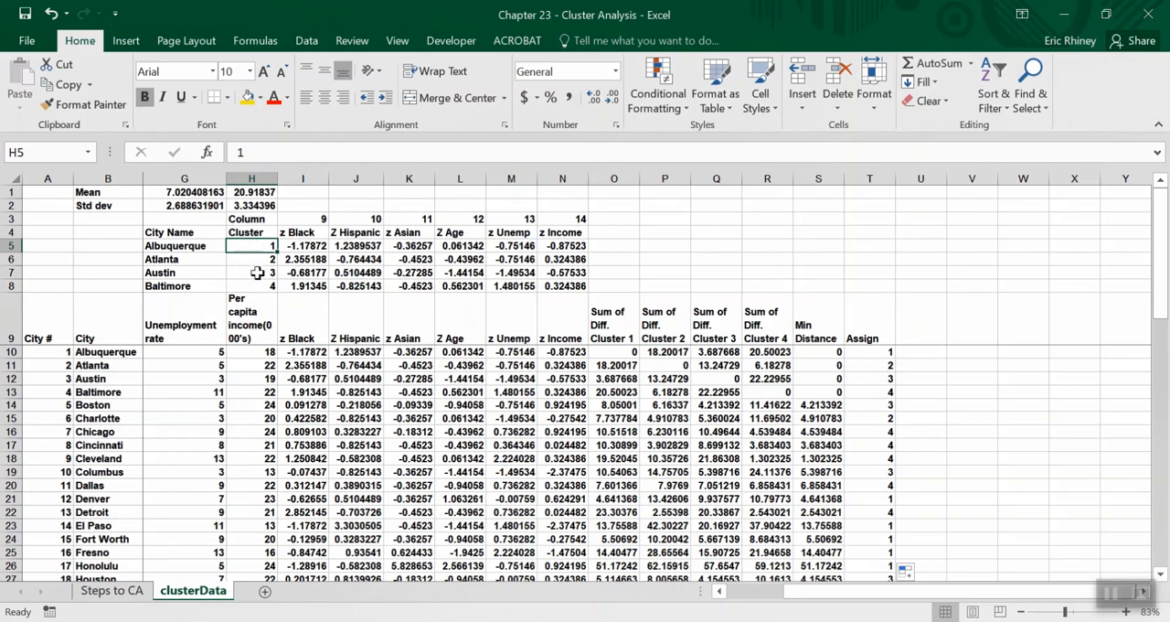
text(11)
key(Return)
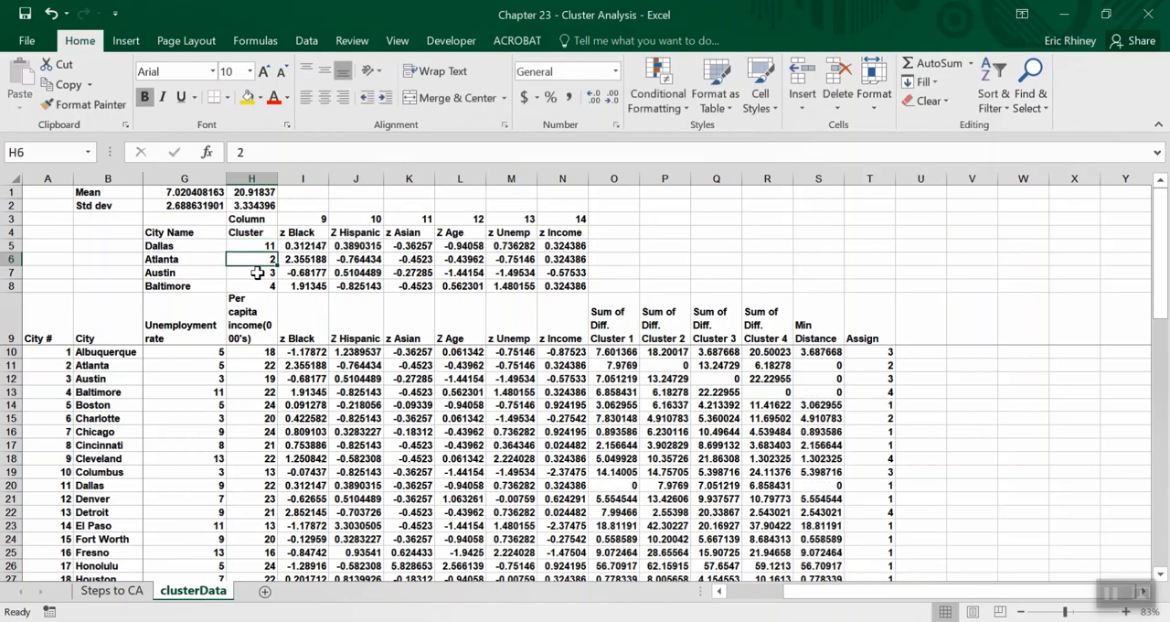
text(16)
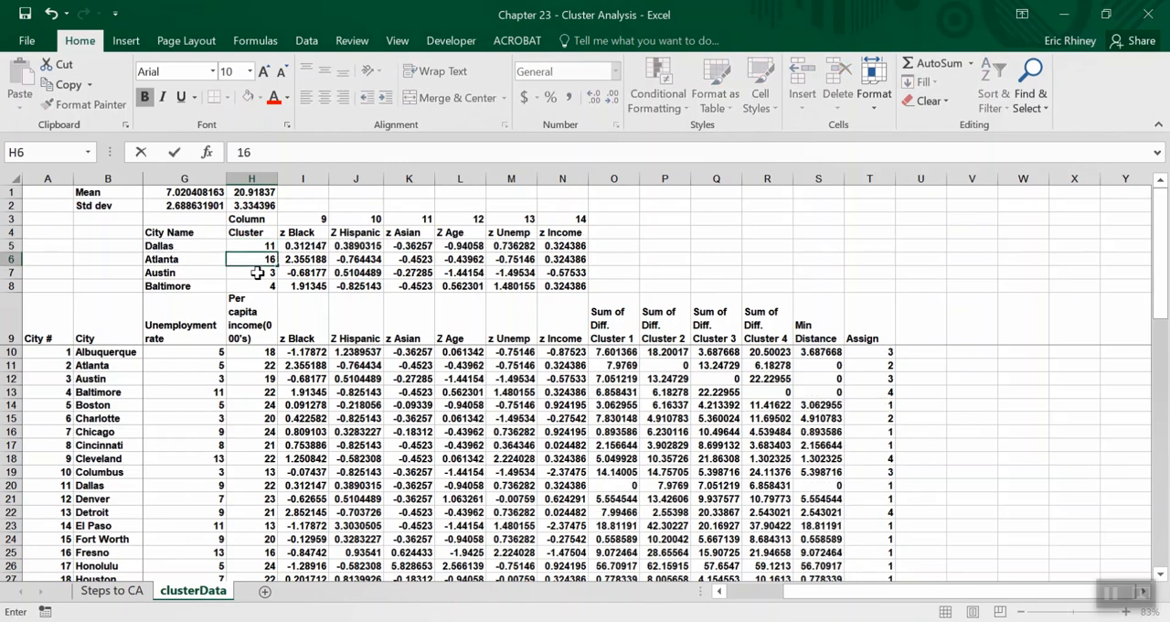
key(Return)
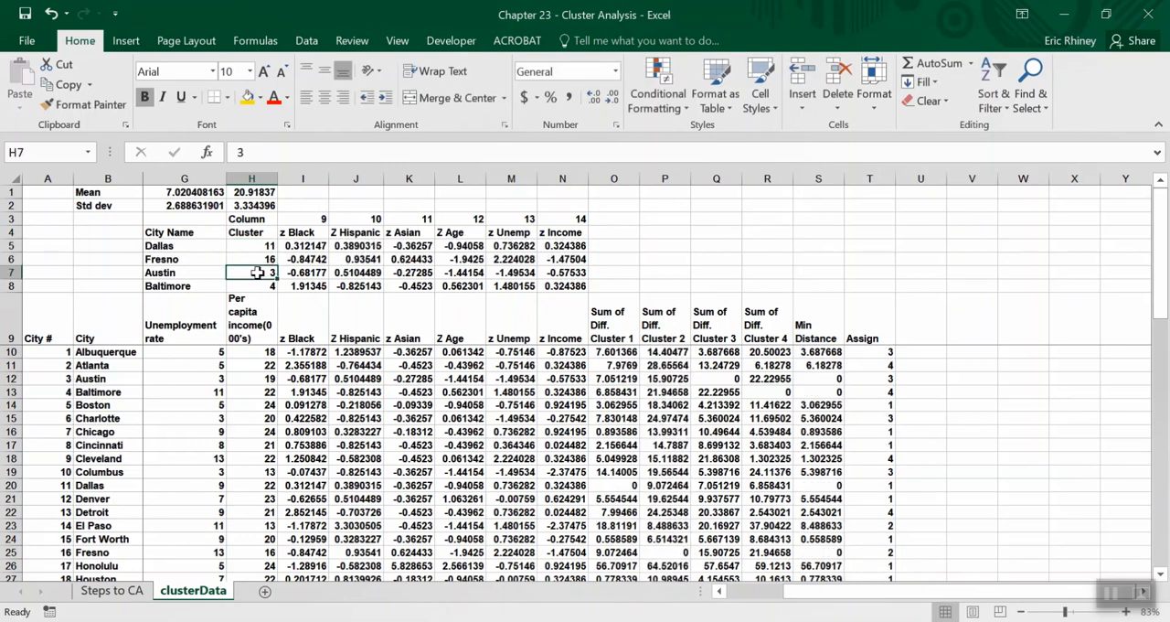
text(6)
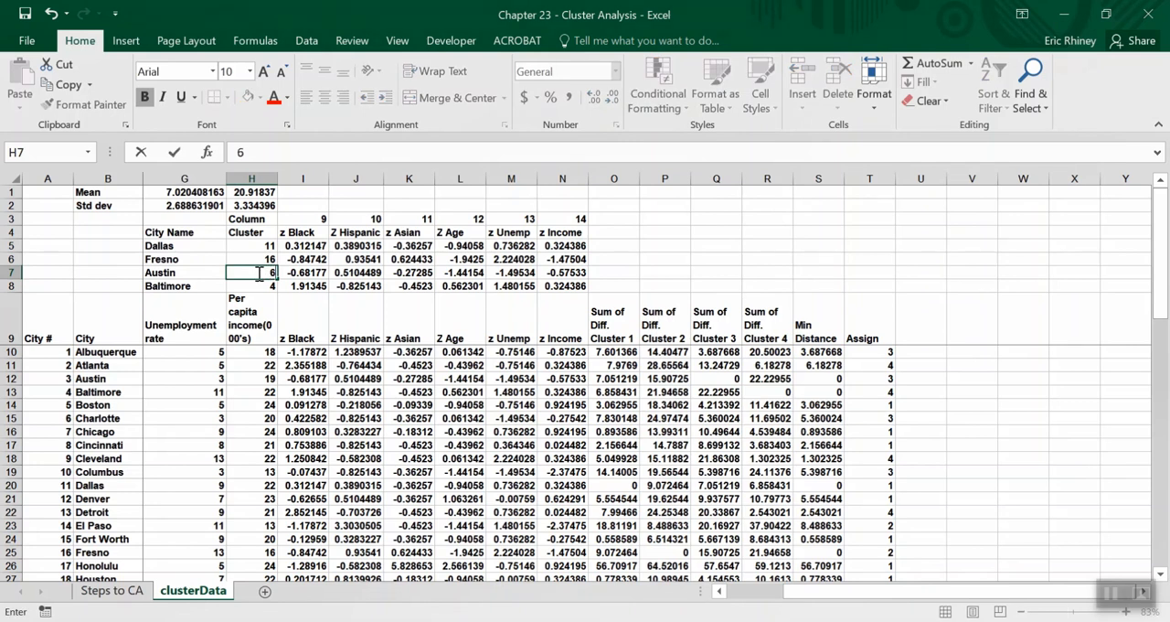
key(Return)
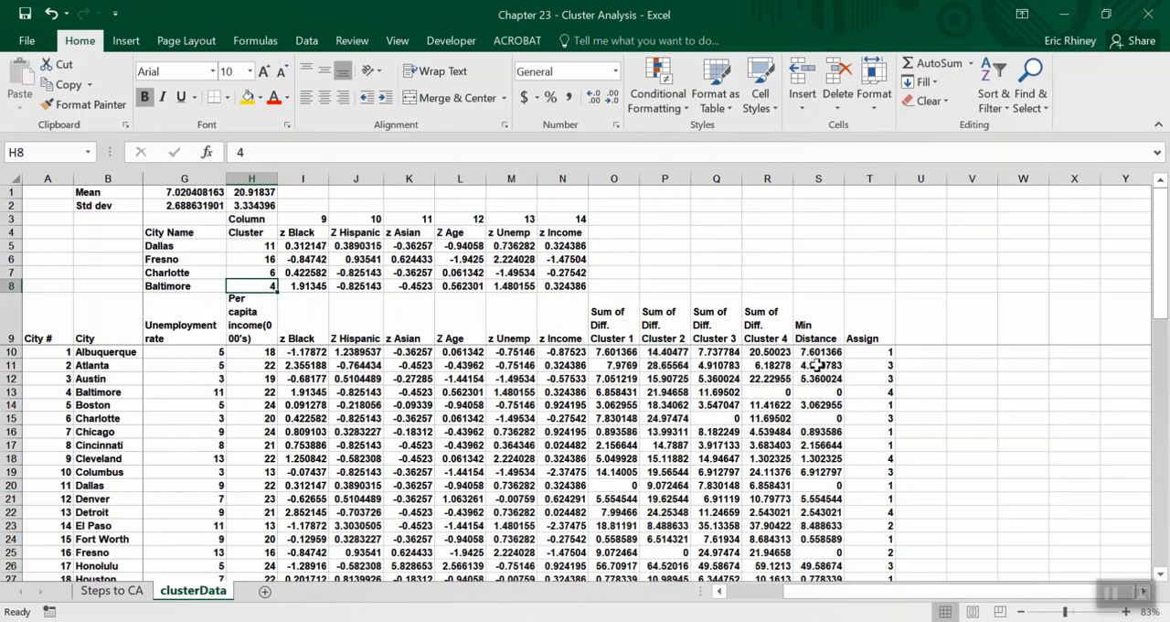
Examine Albuquerque's cluster 1 difference formula in O10 and review the demographic, z-score and assignment columns.
click(612, 352)
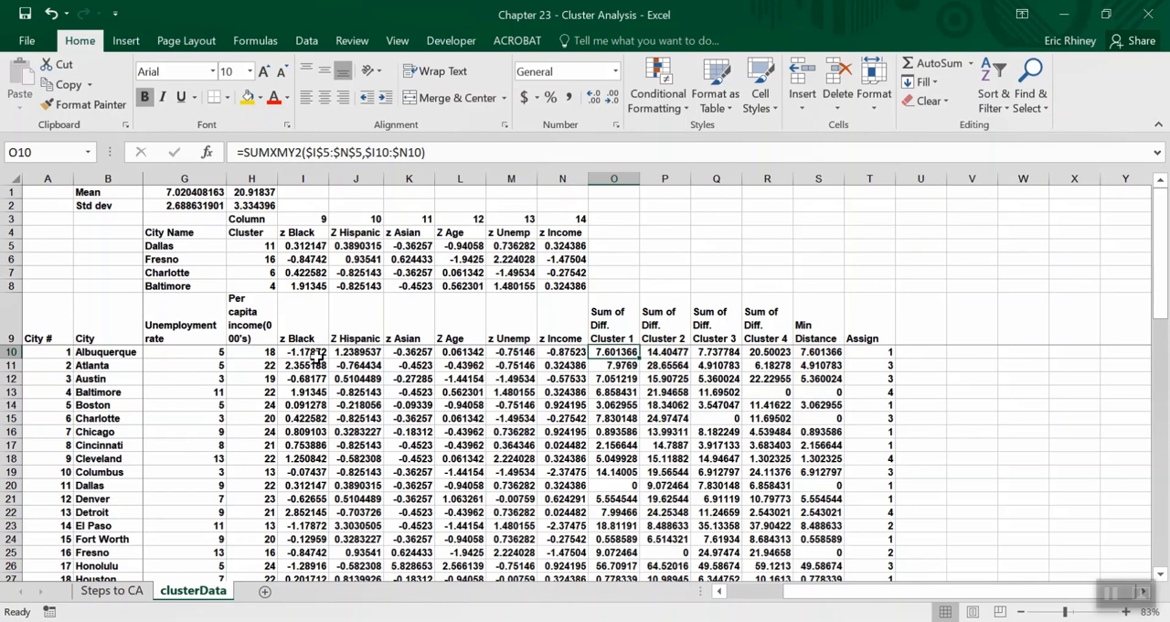
scroll(317, 356, left, 2)
scroll(316, 356, right, 1)
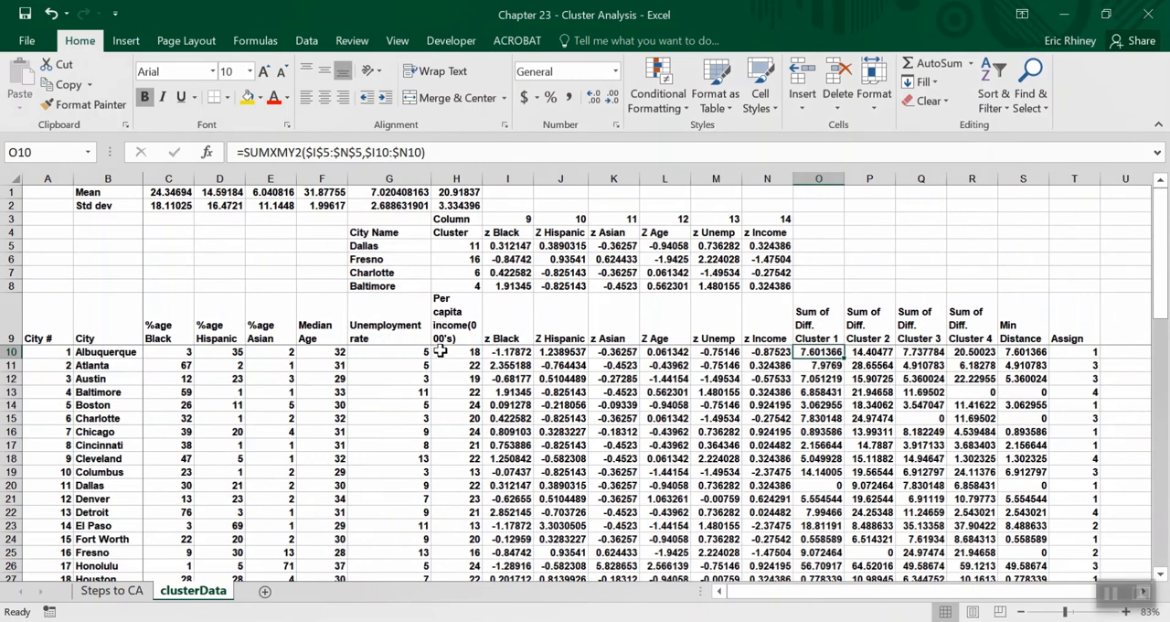
scroll(692, 372, right, 2)
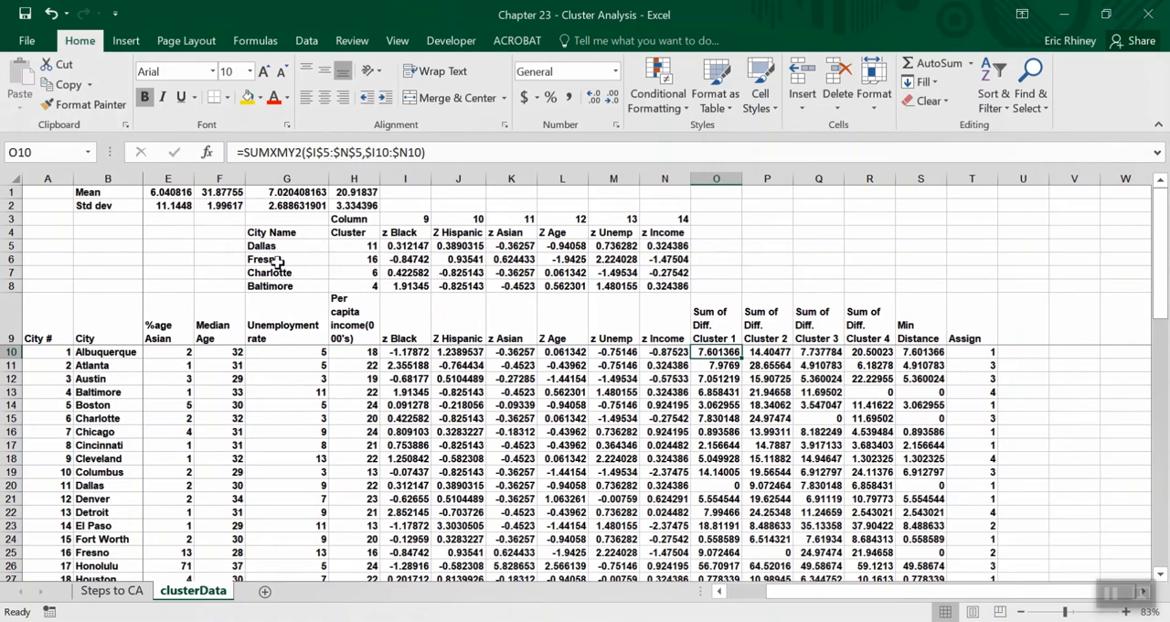
scroll(820, 436, right, 3)
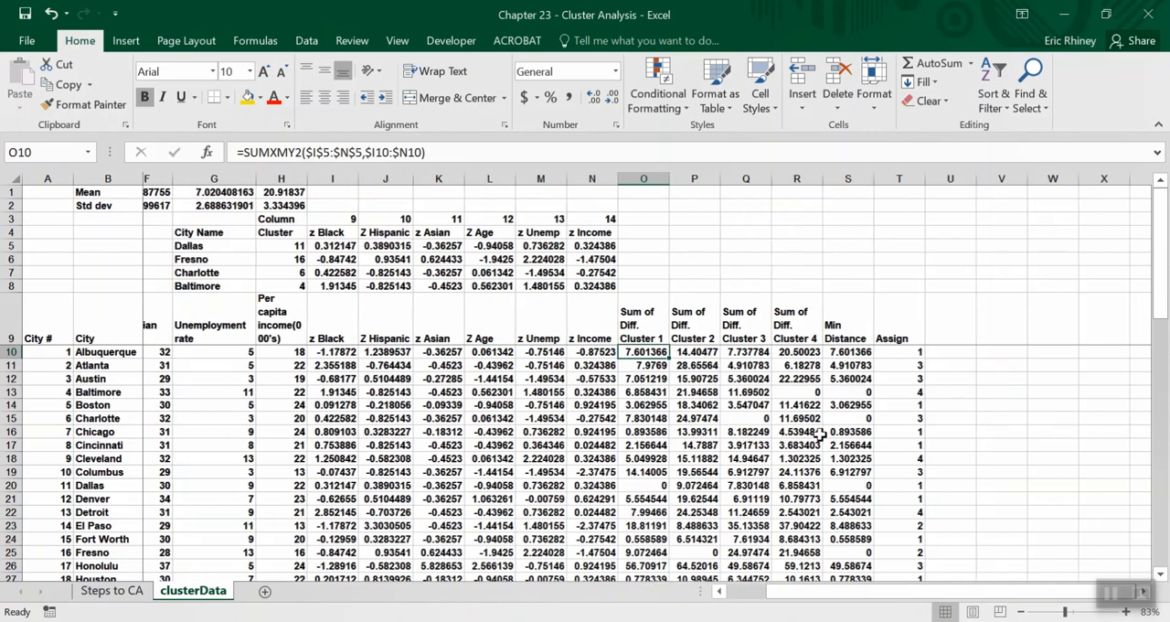
scroll(820, 435, right, 2)
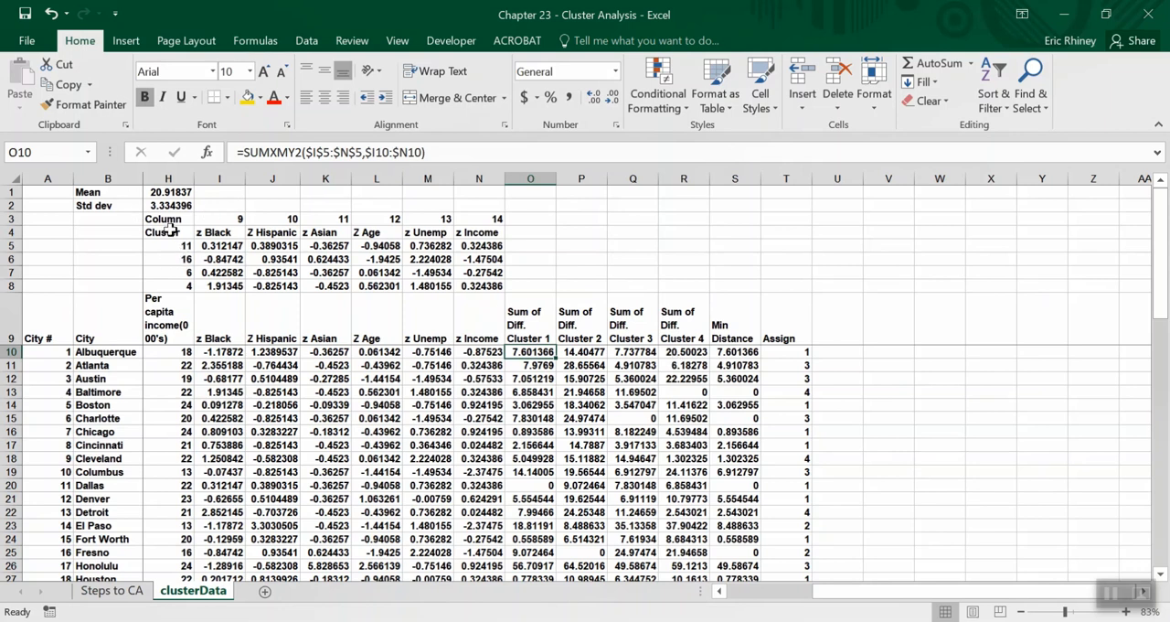
scroll(239, 224, left, 3)
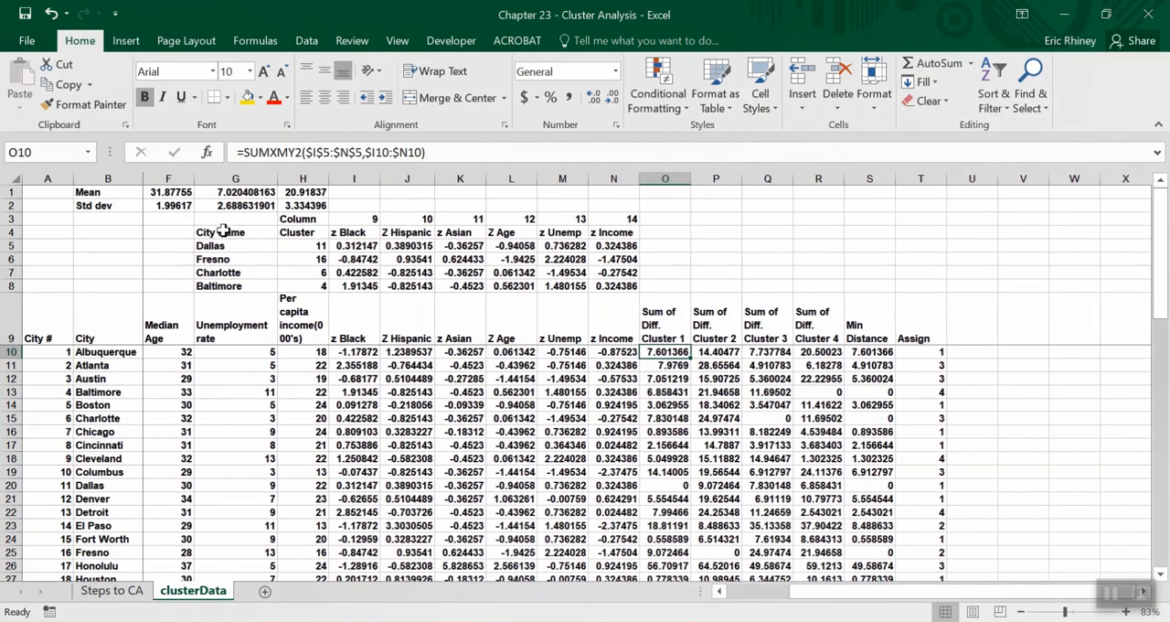
Set the first three cluster centre numbers in H5:H7 back to 1, 2 and 3.
click(298, 247)
text(1)
key(Return)
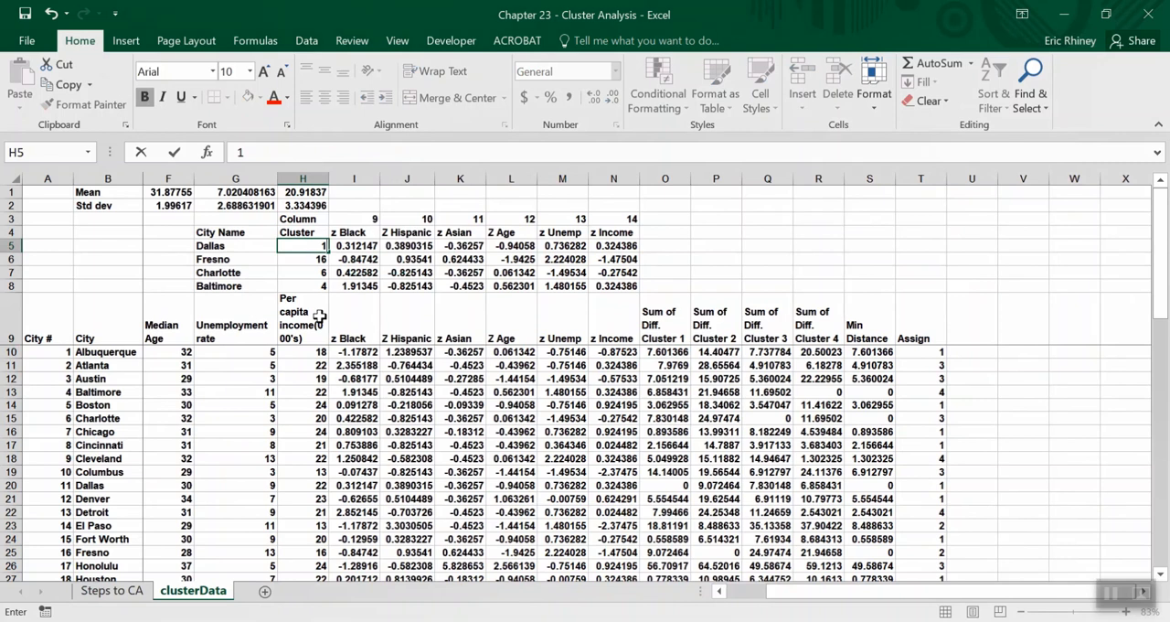
text(2)
key(Return)
text(3)
key(Return)
key(Return)
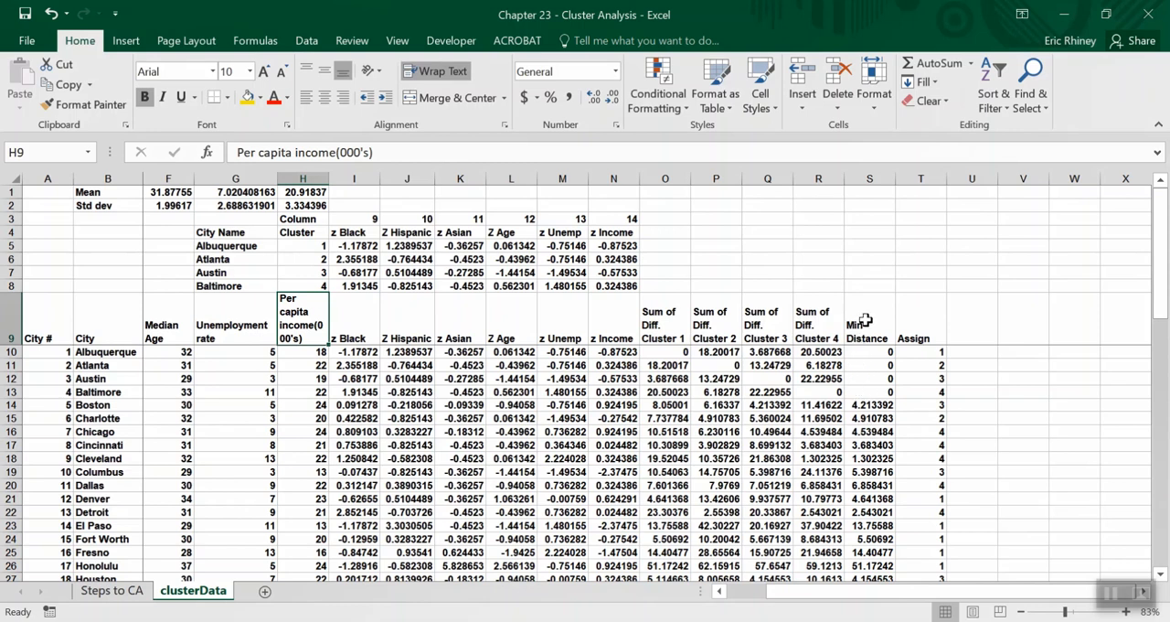
Add the label Sum Dis^2 in R8, above the cluster 4 difference header.
click(807, 284)
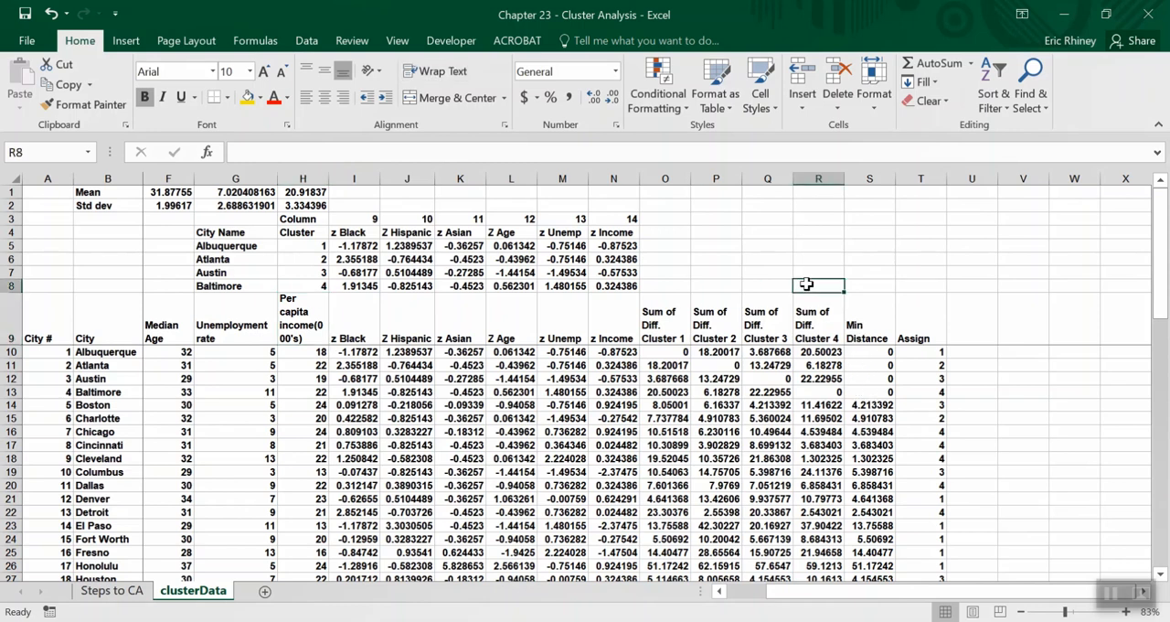
text(S)
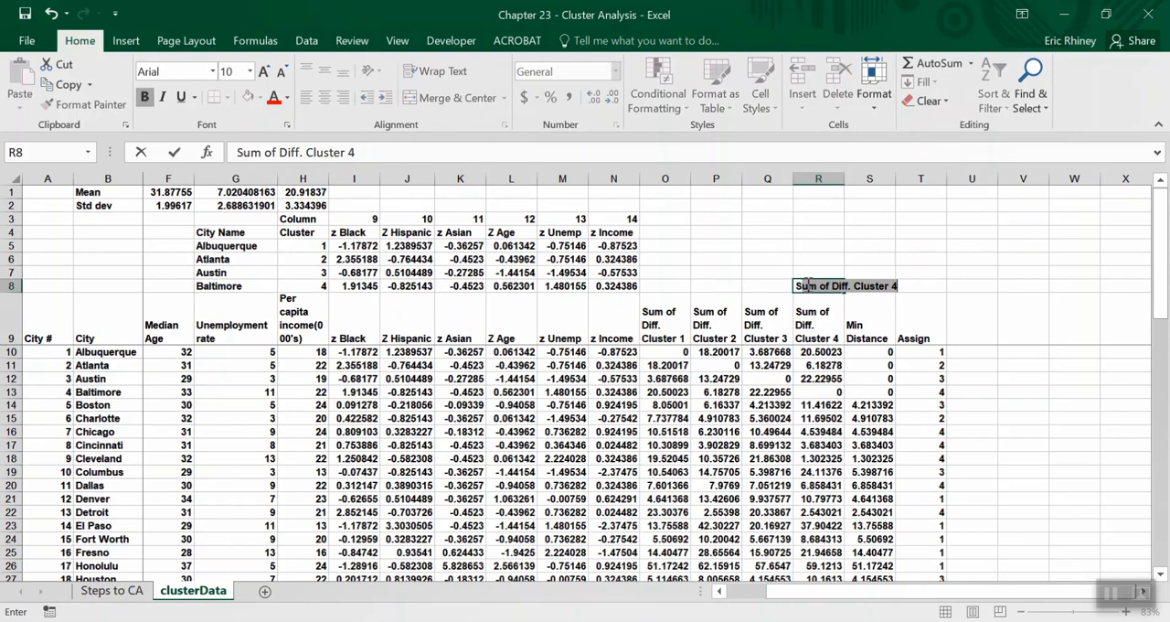
text(um Dis^2)
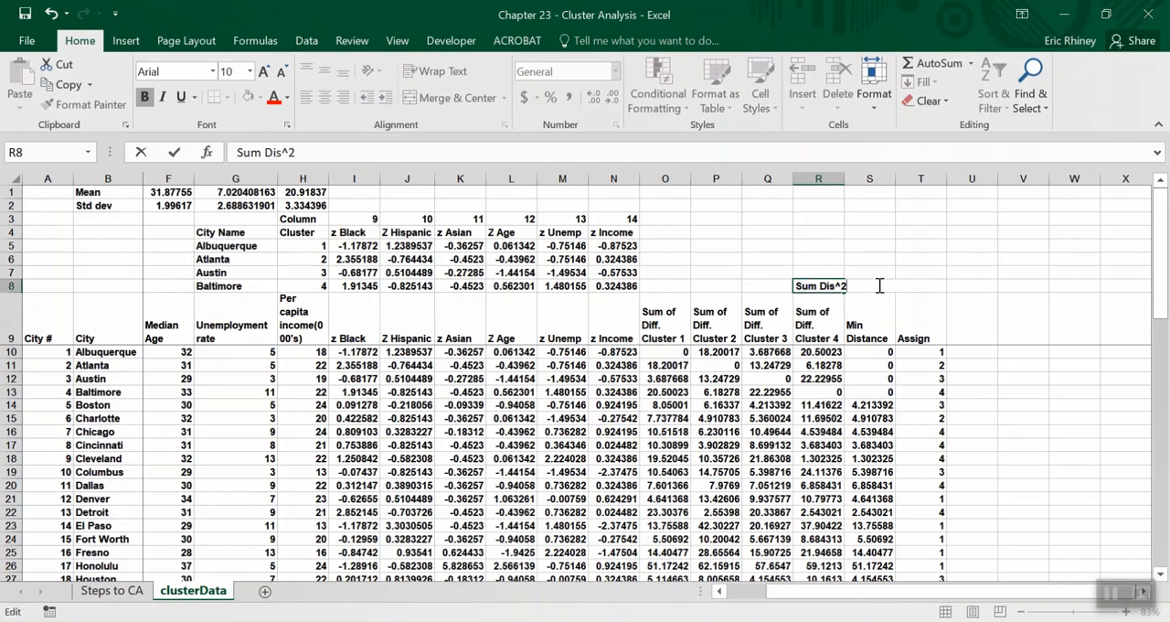
key(Return)
Total the minimum distances of all cities in S8 with =SUM(S10:S58) and review the formula.
click(873, 285)
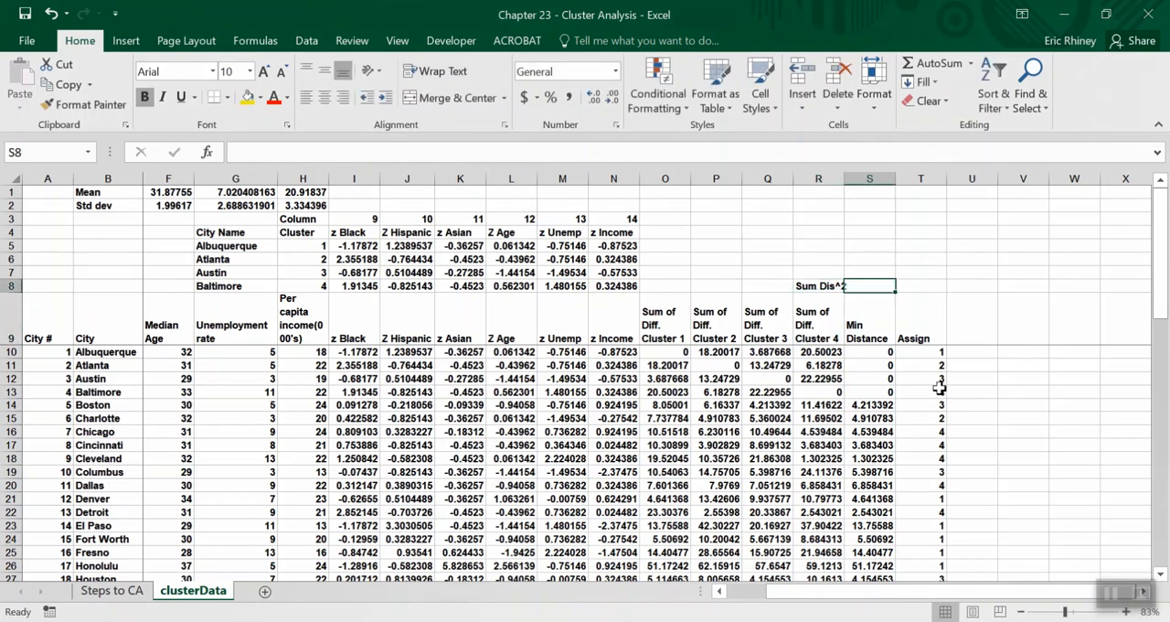
text(=sum)
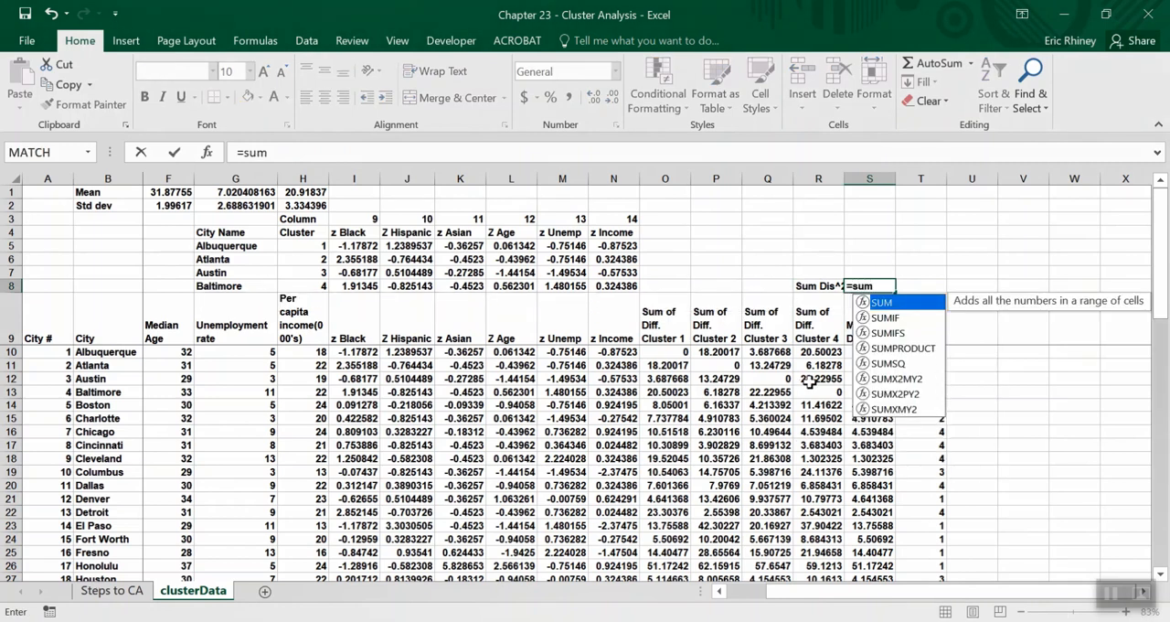
text(()
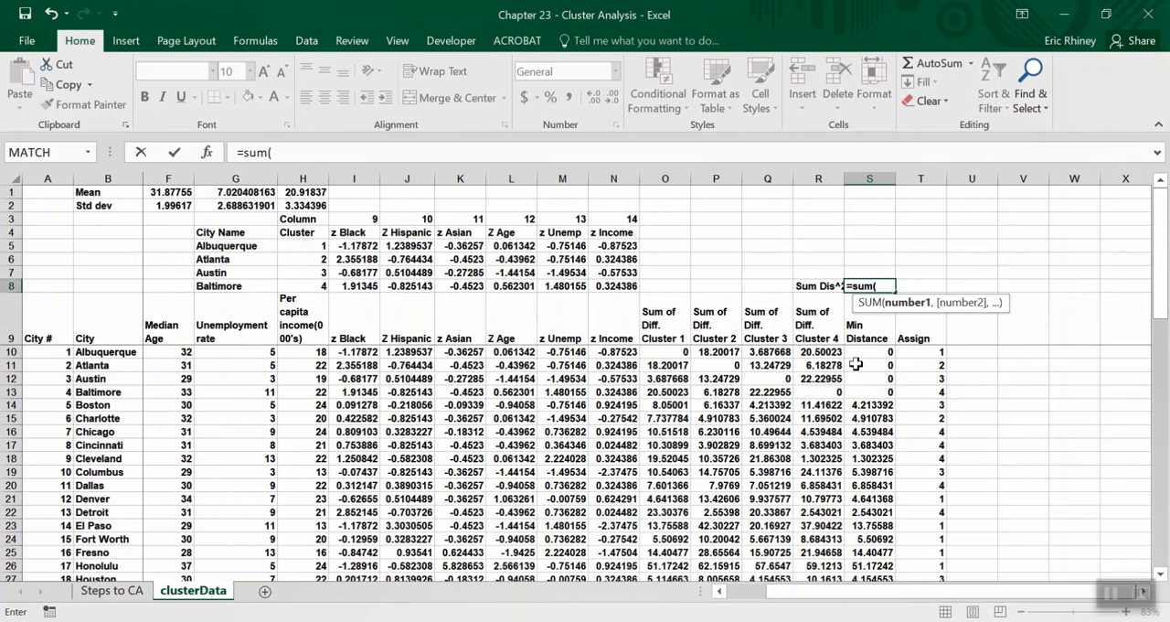
click(861, 349)
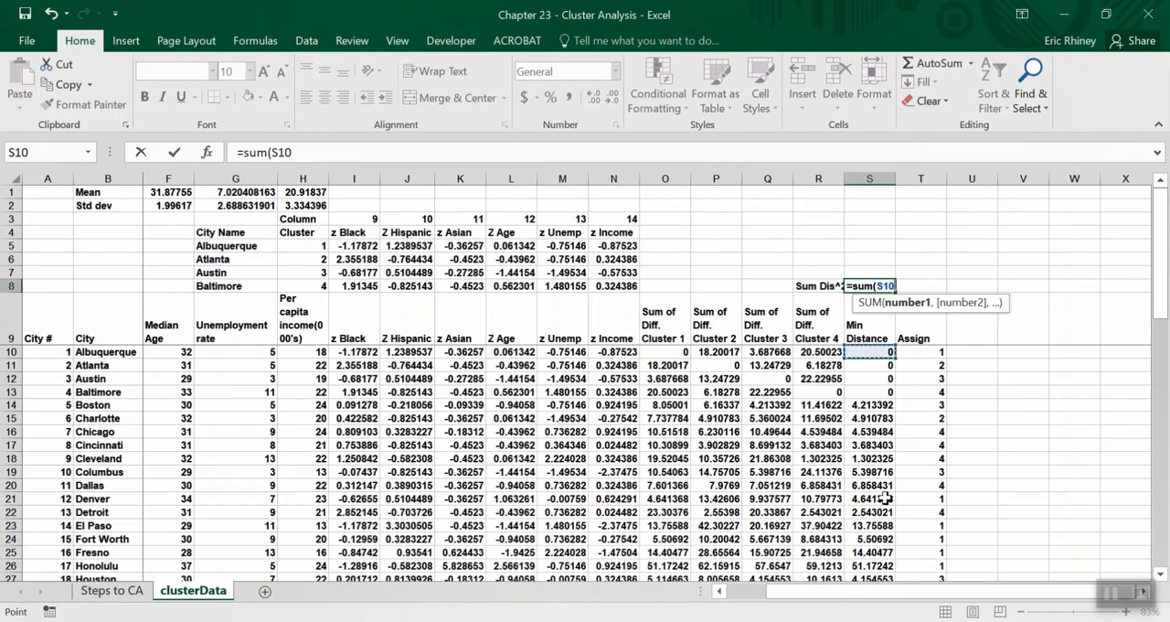
key(ctrl+shift+Down)
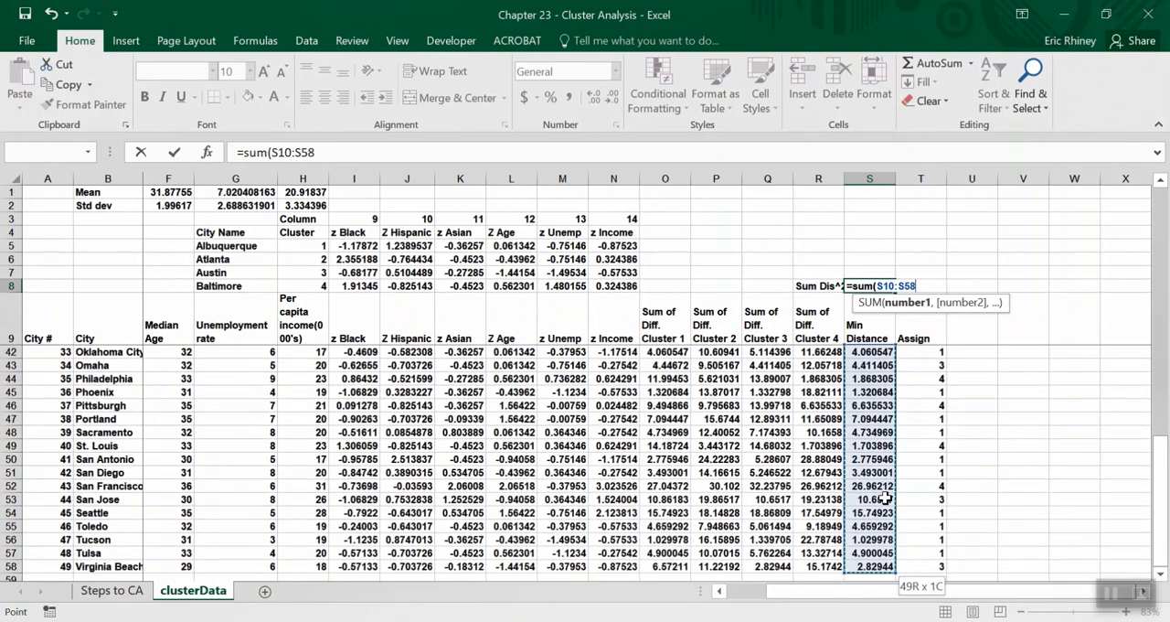
key(Return)
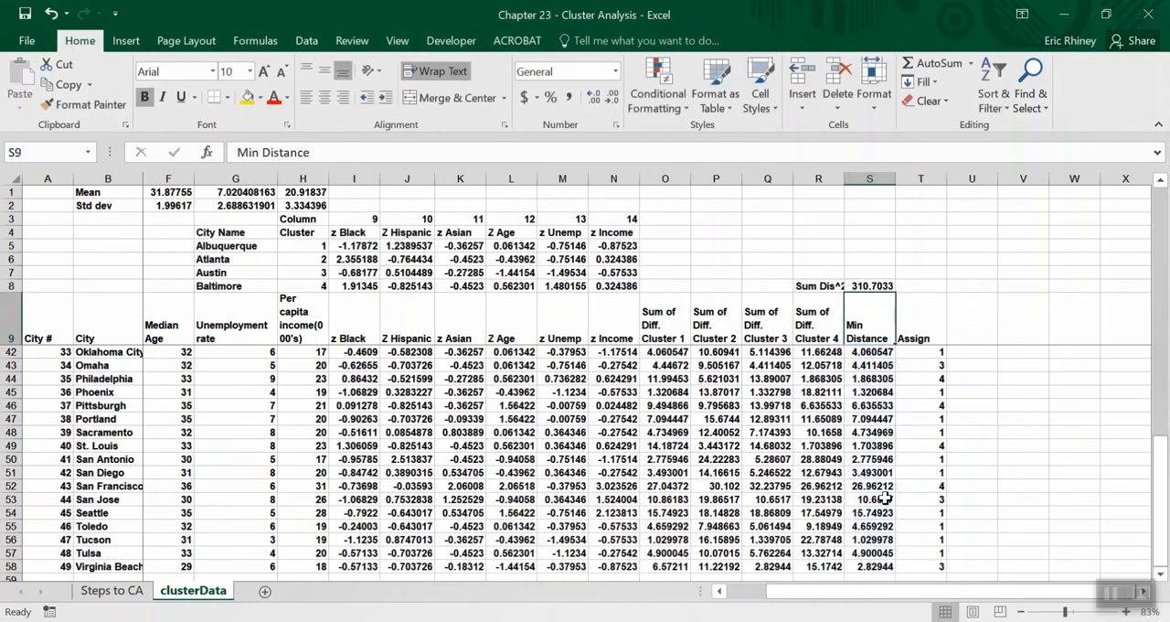
click(870, 285)
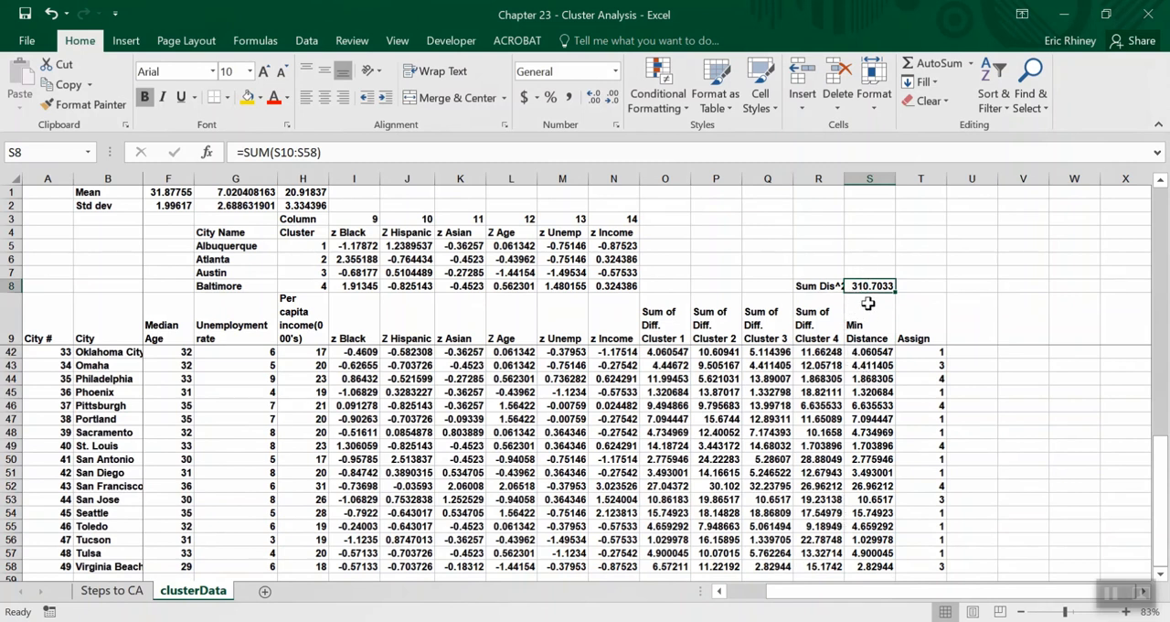
Set the cluster centre numbers in H5:H8 to 12, 10, 16 and 5, and check the distance total in S8.
click(278, 247)
text(12)
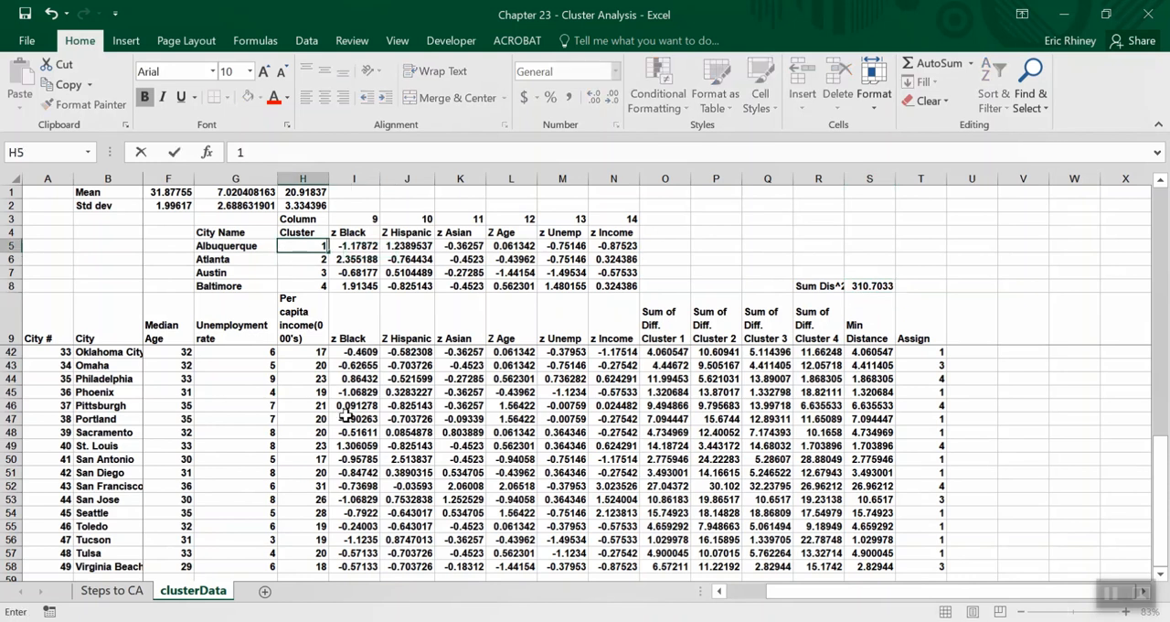
key(Return)
text(10)
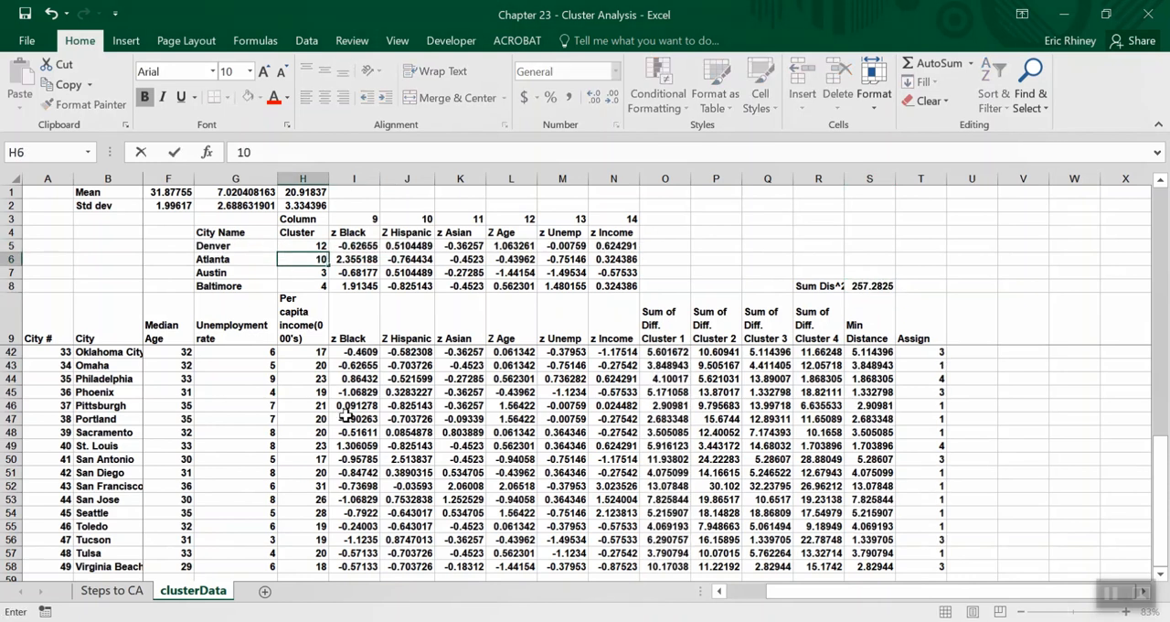
key(Return)
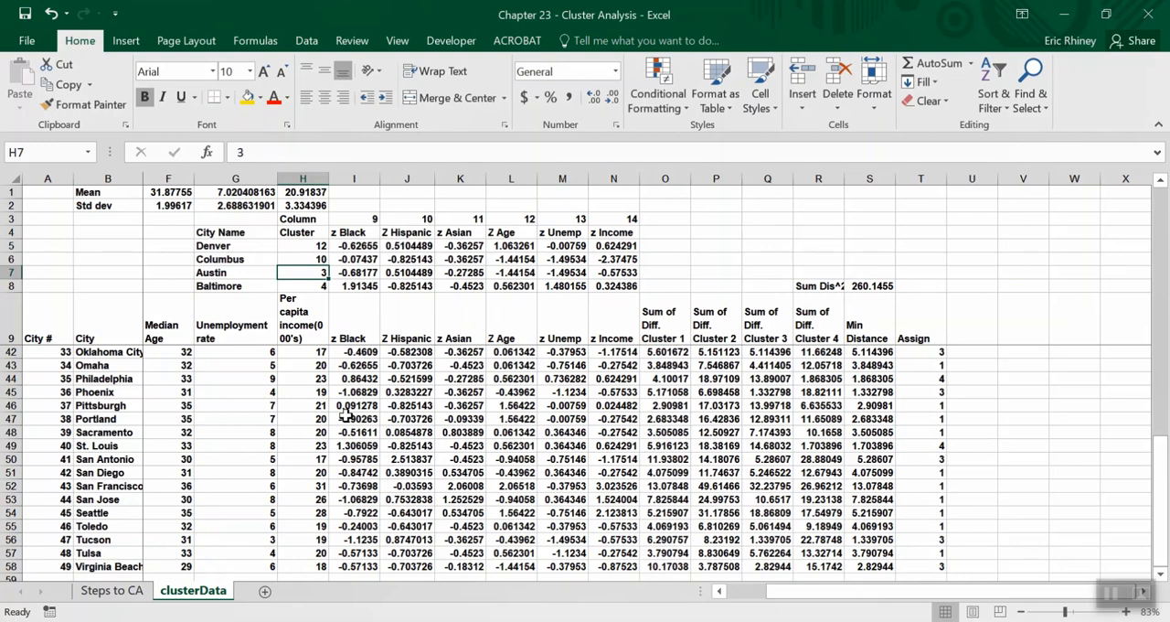
text(16)
key(Return)
text(5)
key(Return)
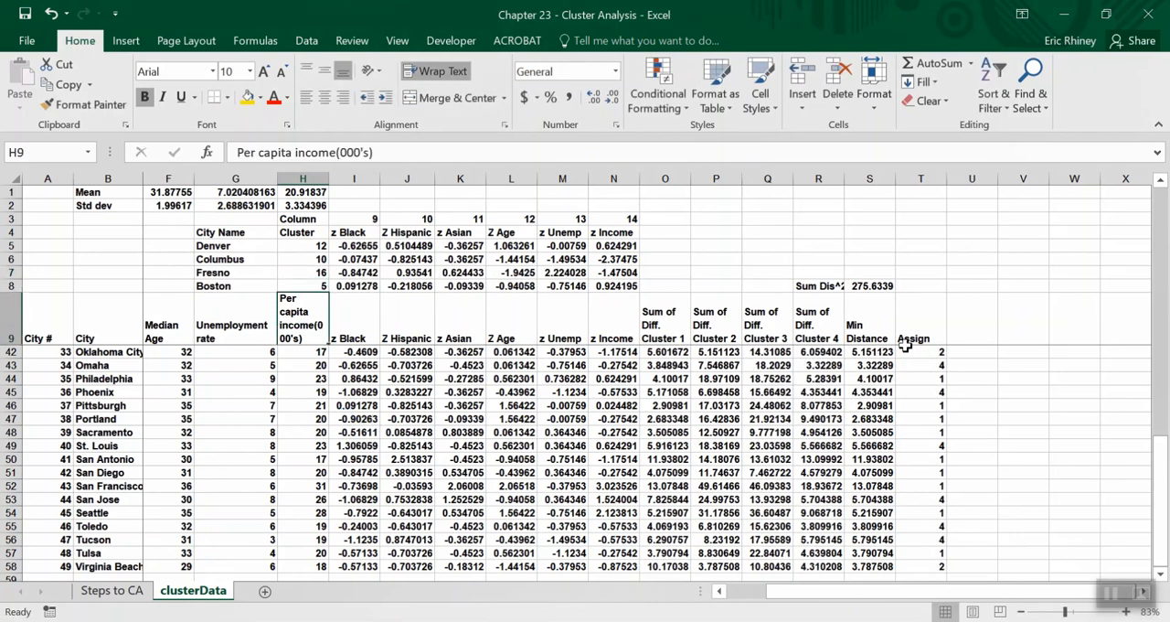
click(867, 287)
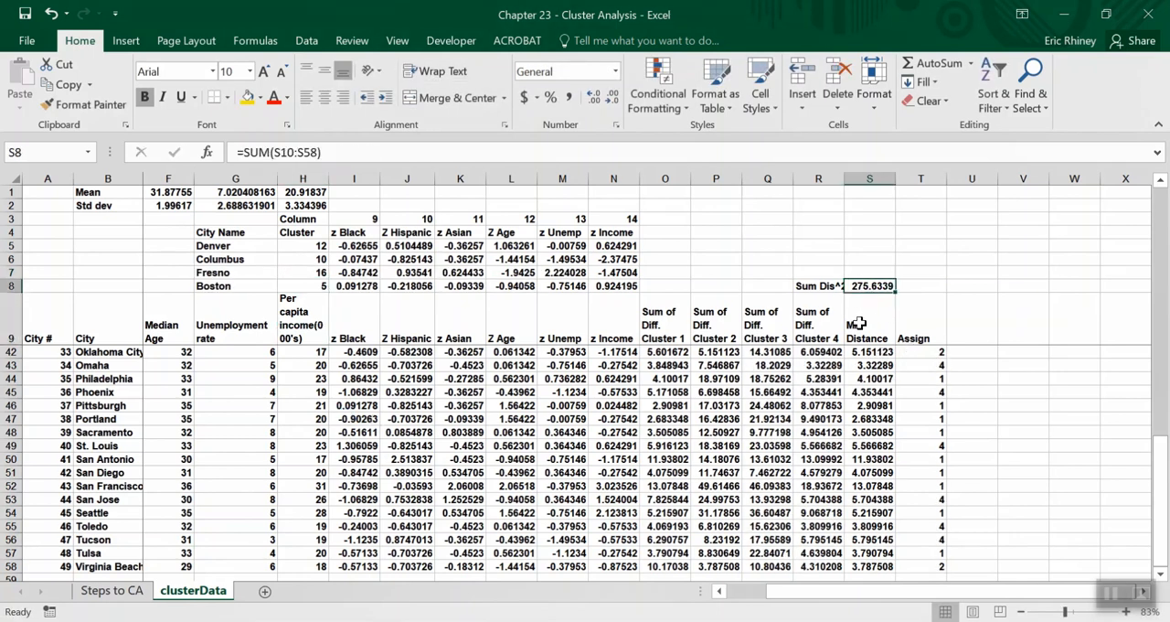
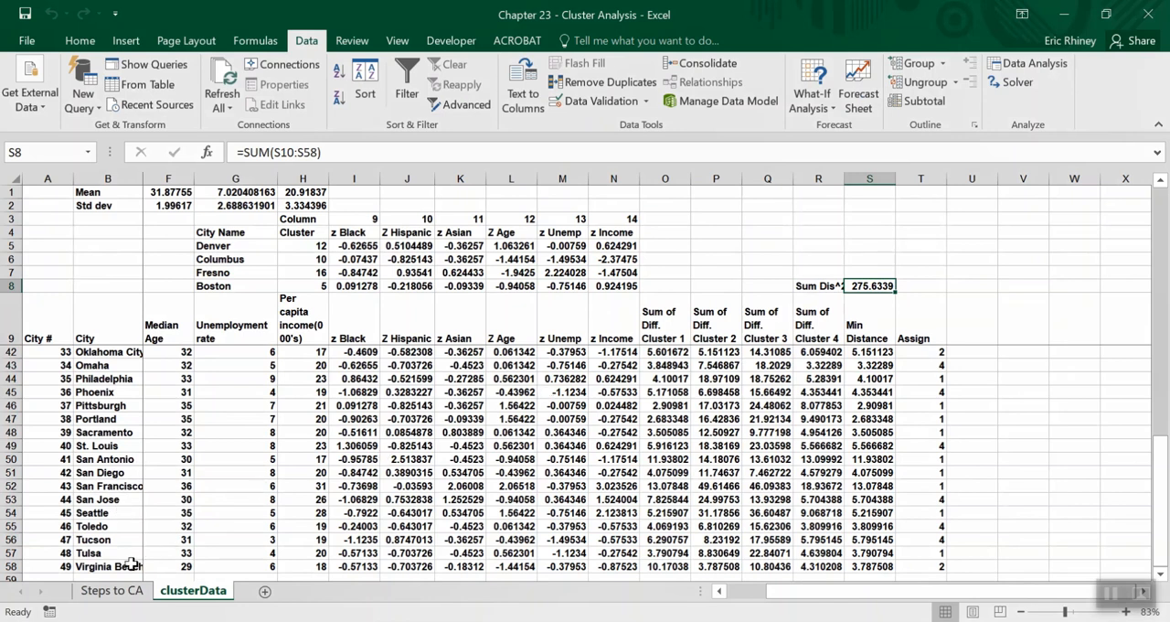
Review the procedure on the Steps to CA sheet, from standardization through the Evolutionary Solver step, and return to clusterData.
click(119, 592)
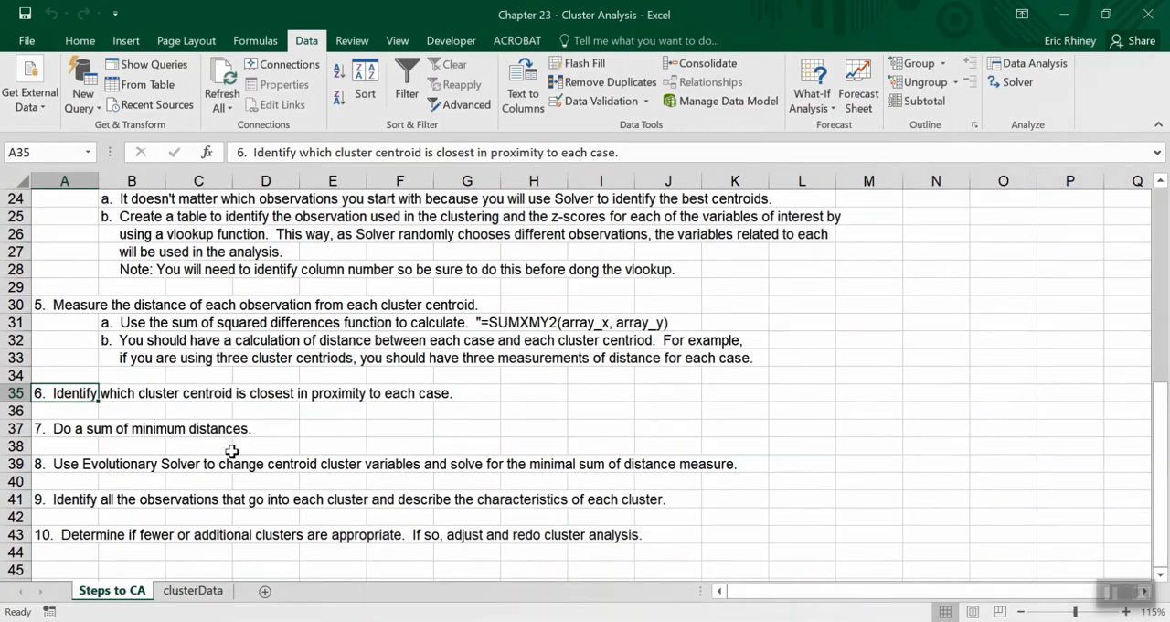
scroll(232, 451, up, 8)
scroll(232, 450, down, 1)
scroll(232, 450, down, 1)
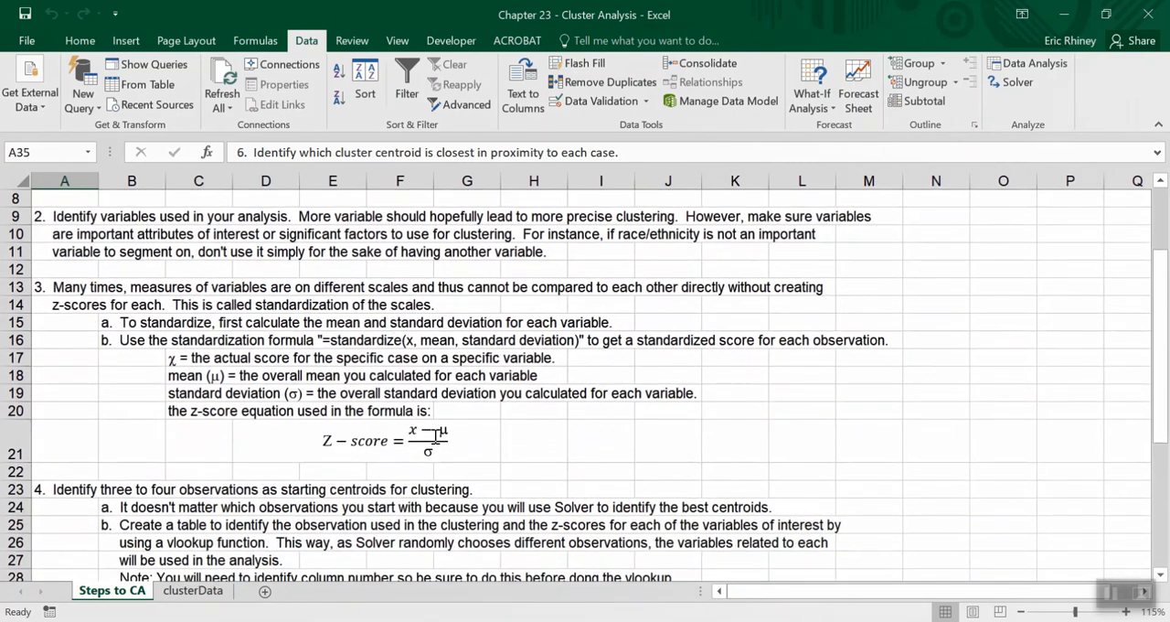
scroll(434, 439, down, 2)
scroll(433, 474, up, 1)
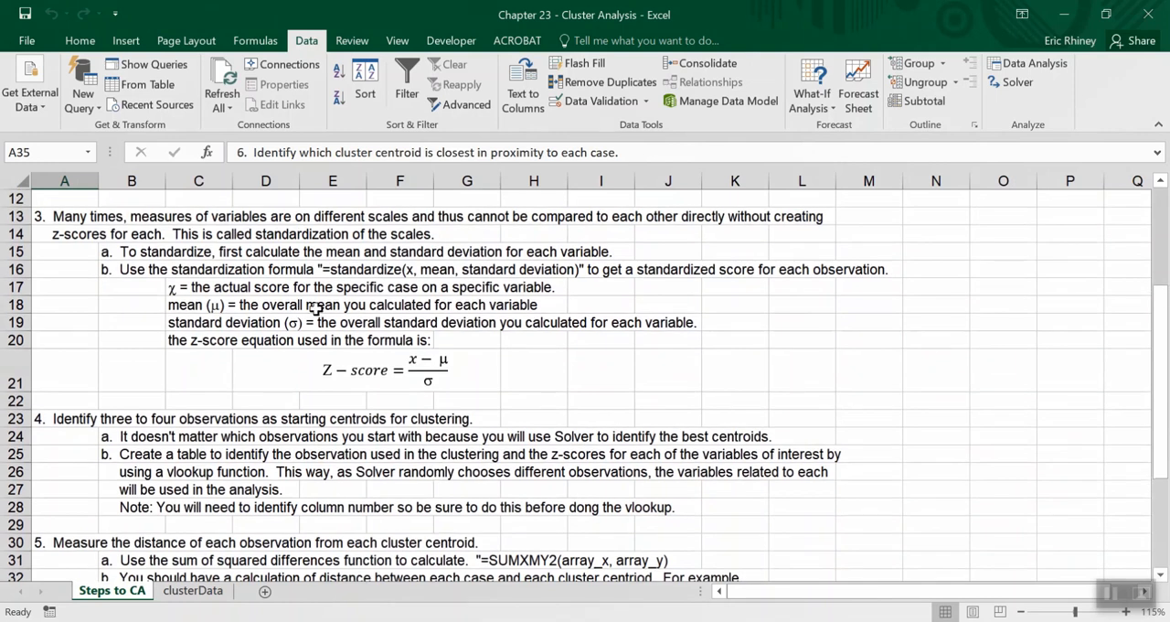
scroll(357, 416, down, 2)
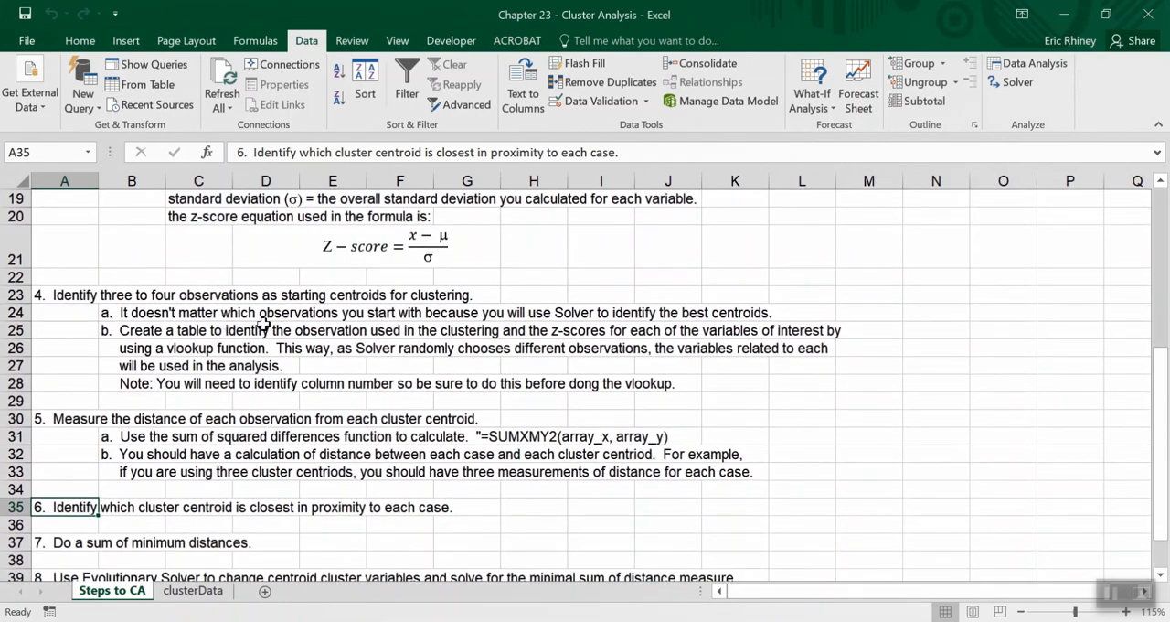
scroll(346, 332, down, 2)
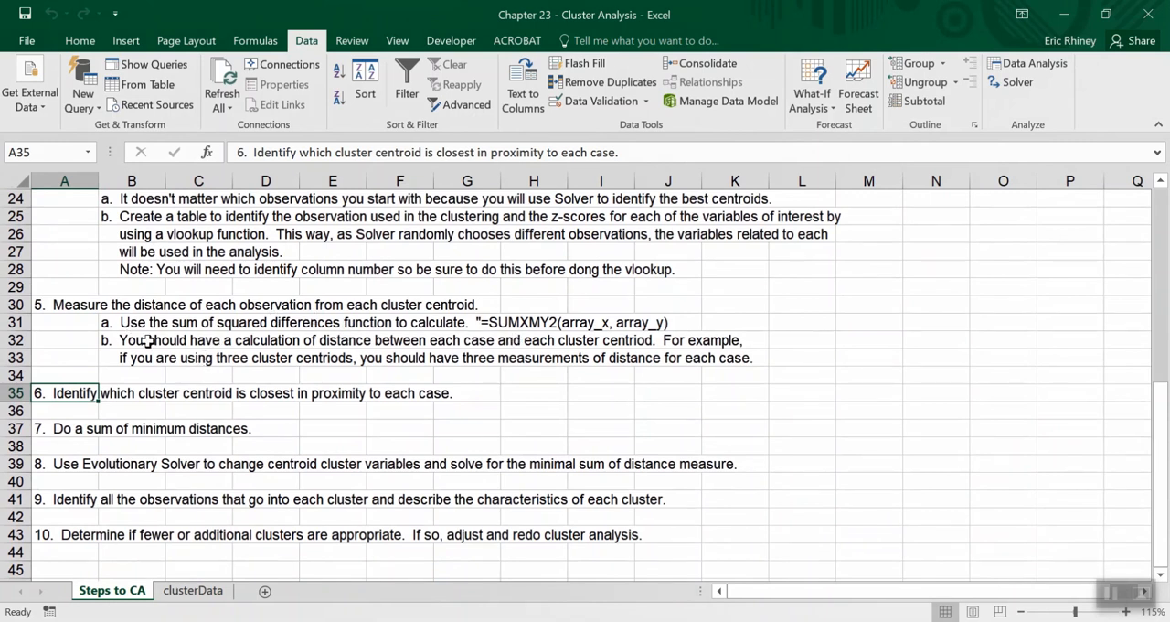
scroll(224, 376, down, 2)
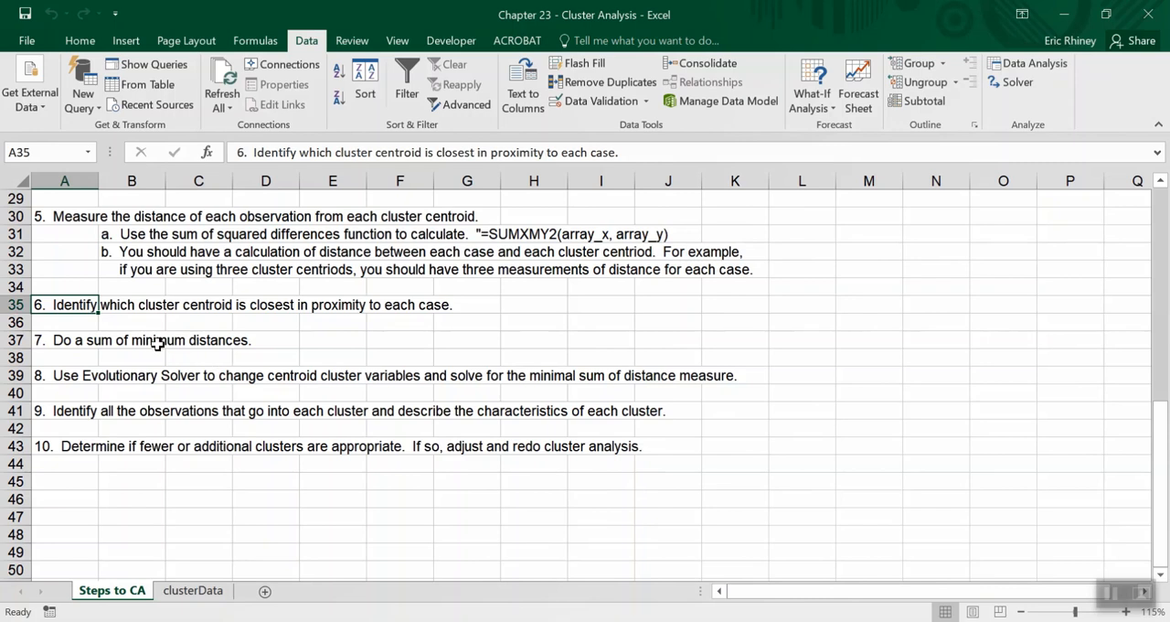
click(203, 592)
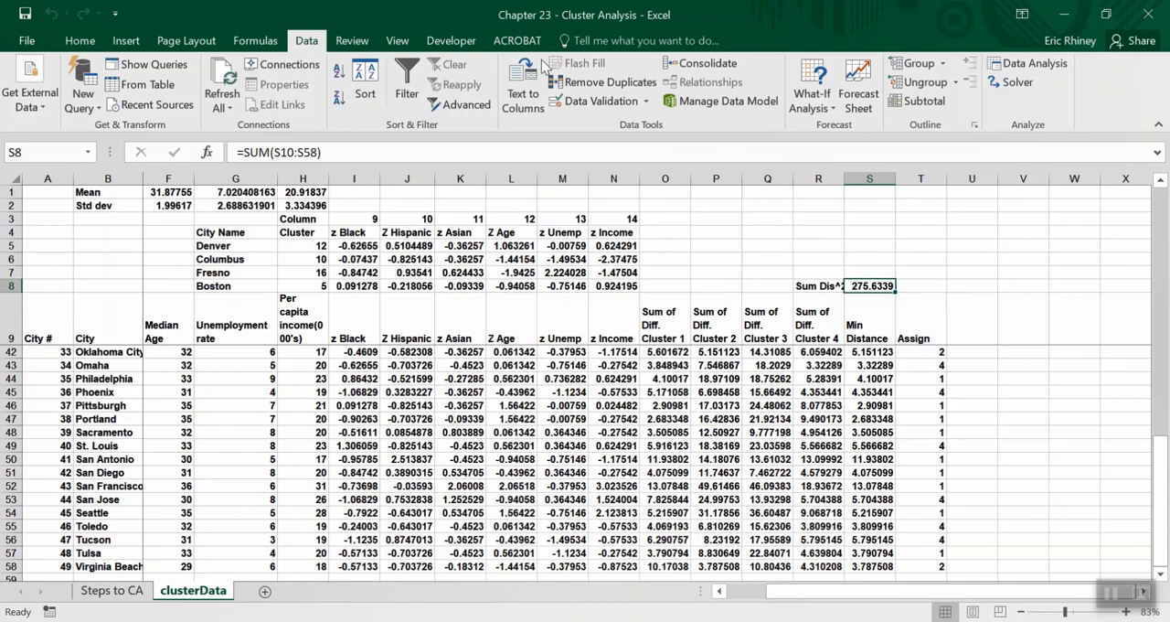
Start Solver and set its objective to the distance total in S8.
click(1014, 84)
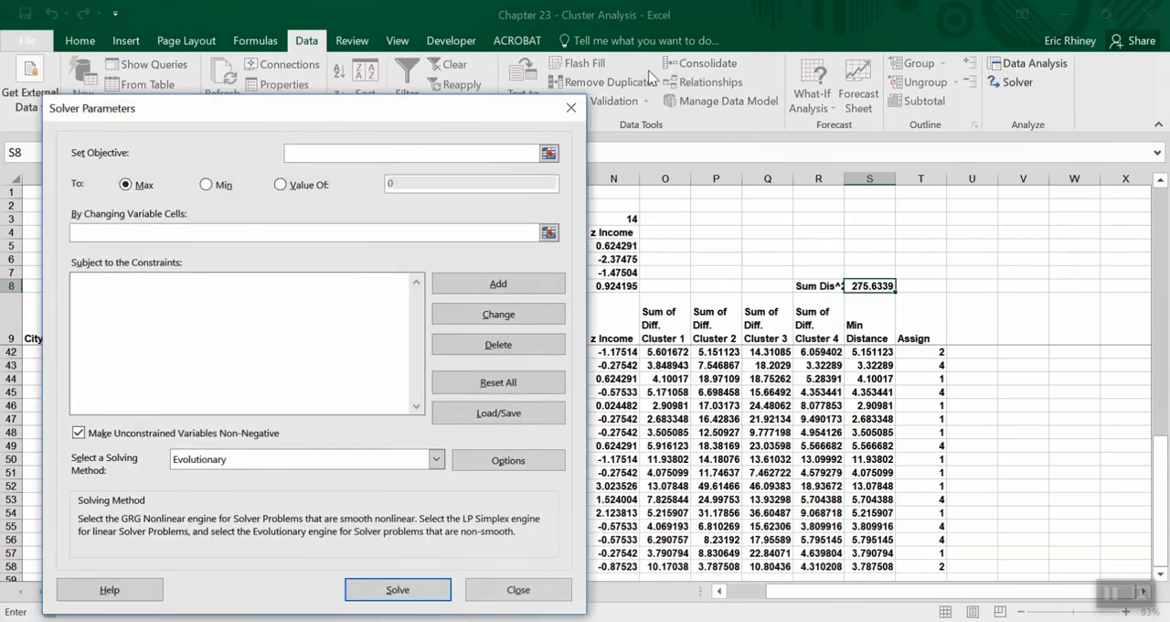
drag(391, 112, 590, 62)
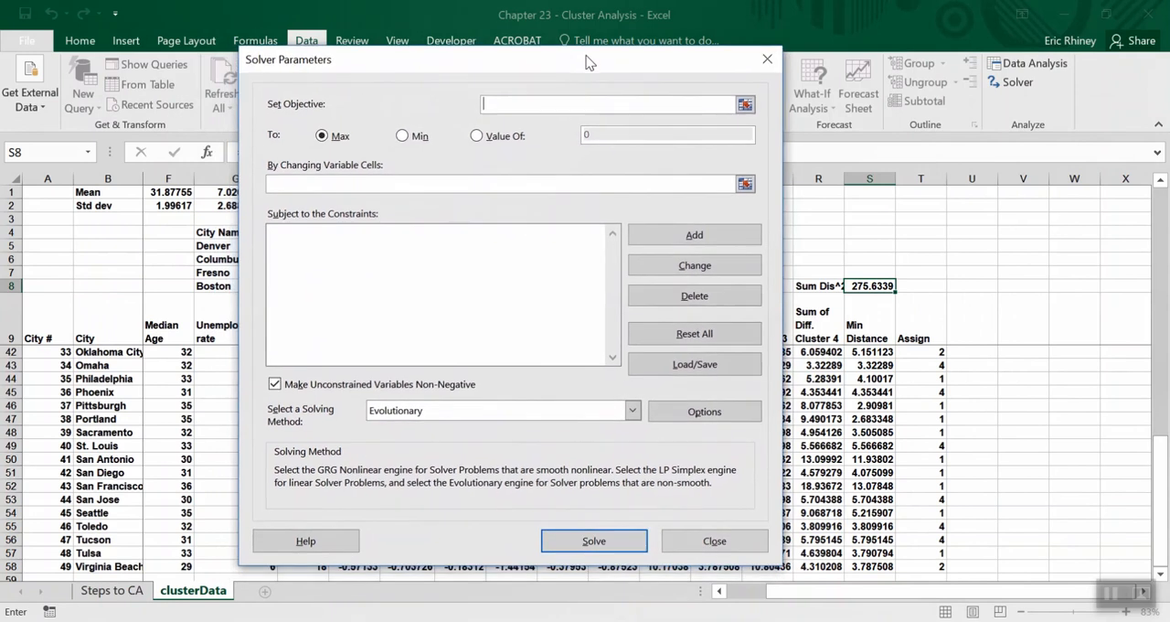
click(542, 105)
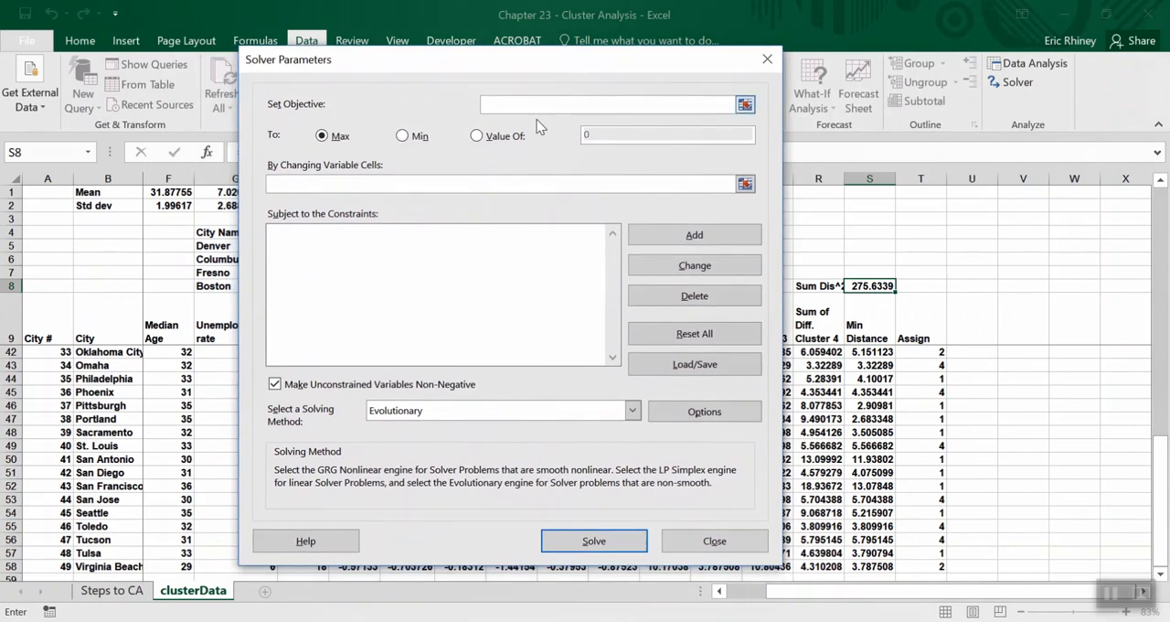
click(868, 286)
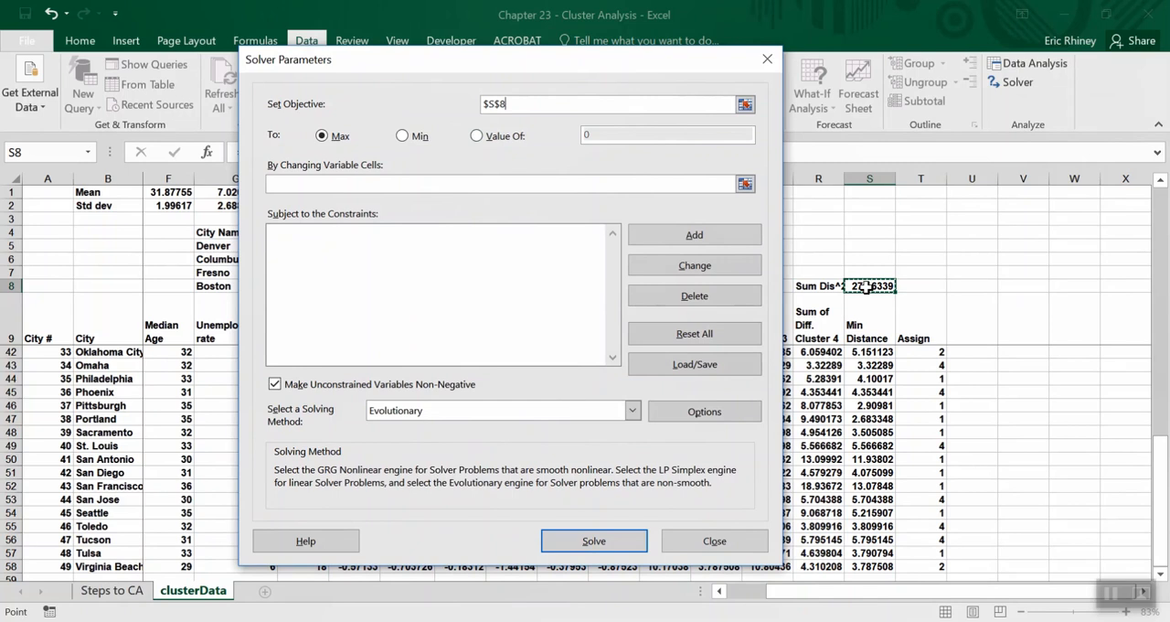
Make the cluster centre numbers in H5:H8 the changing variable cells and set the Solver objective to Min.
click(397, 181)
drag(406, 59, 563, 55)
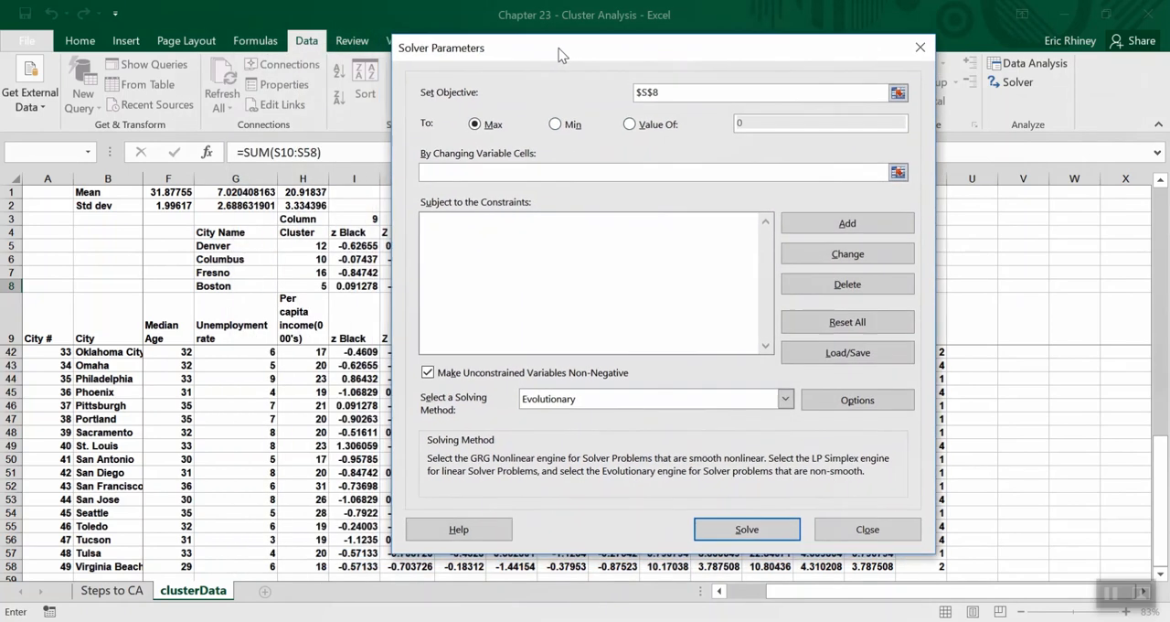
drag(299, 244, 305, 283)
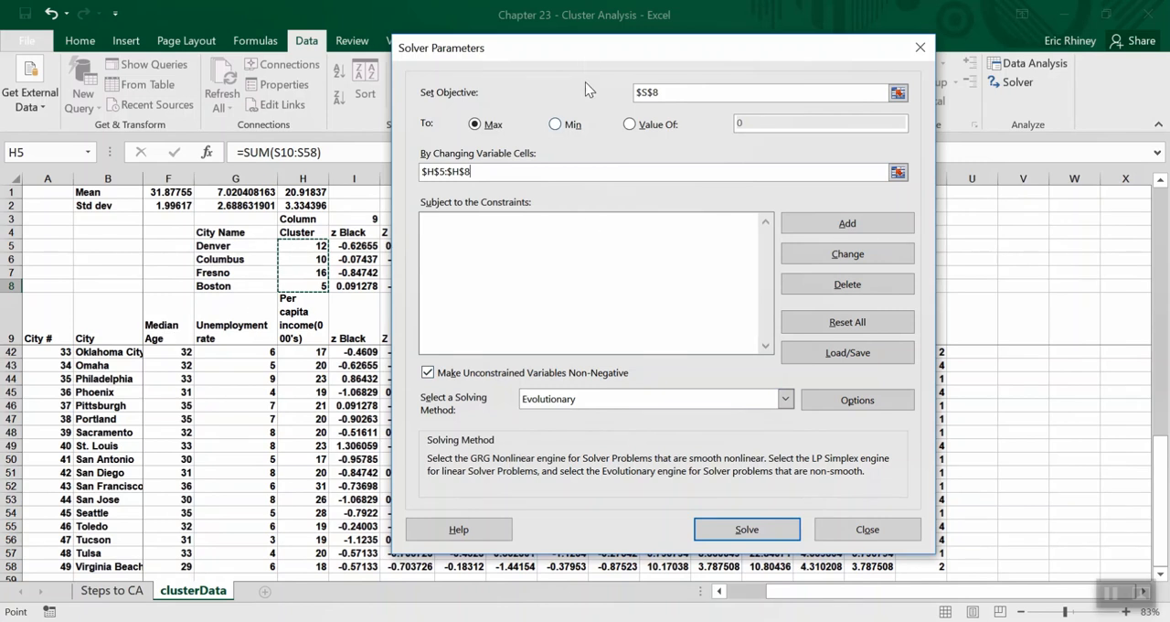
drag(594, 48, 472, 64)
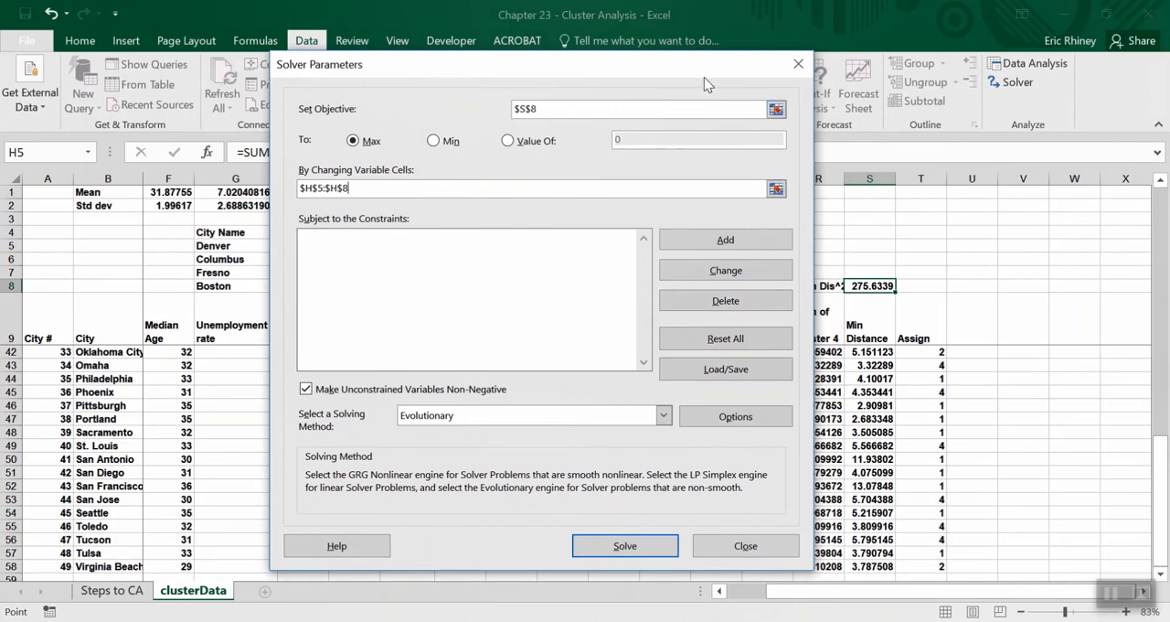
drag(704, 72, 797, 44)
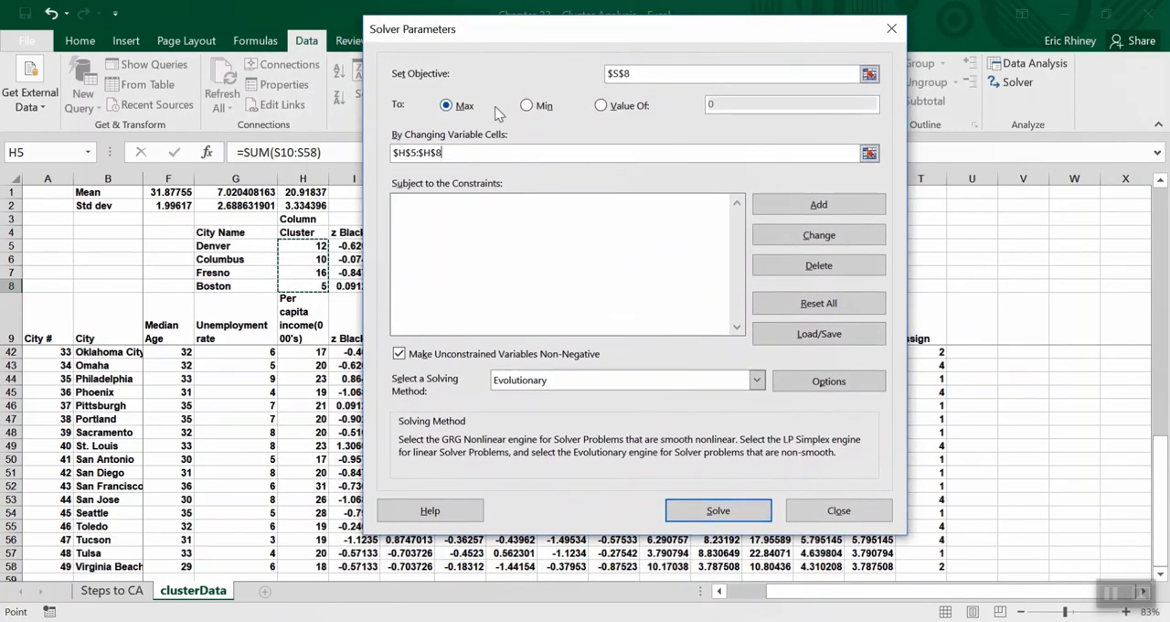
click(526, 106)
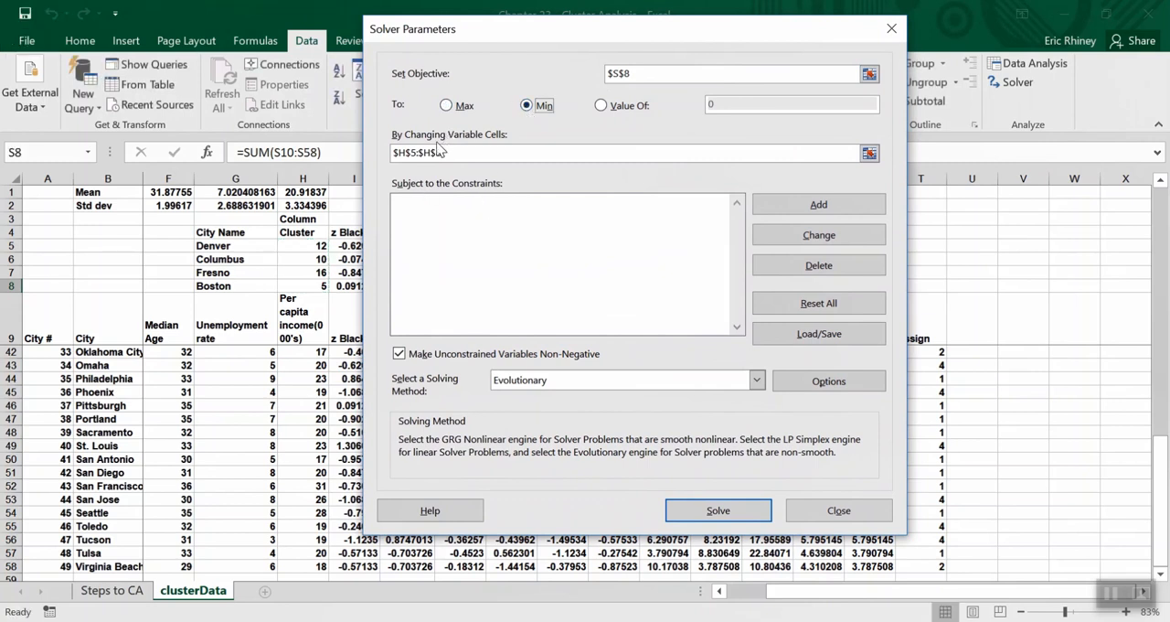
Add a Solver constraint that keeps H5:H8 less than or equal to 49.
click(794, 209)
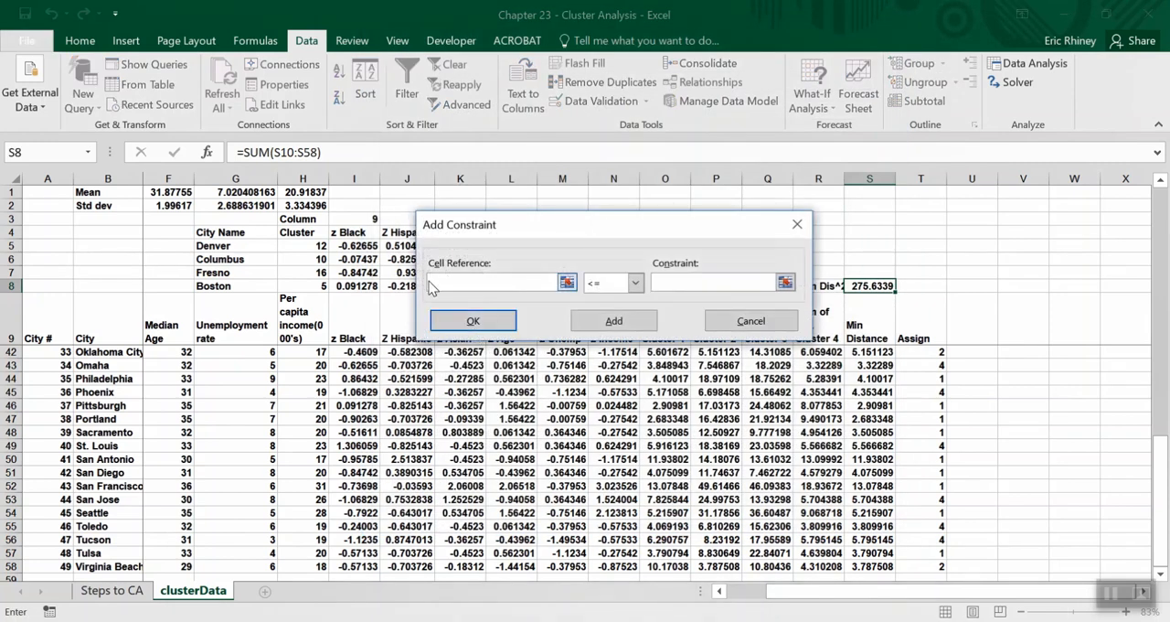
drag(318, 245, 322, 288)
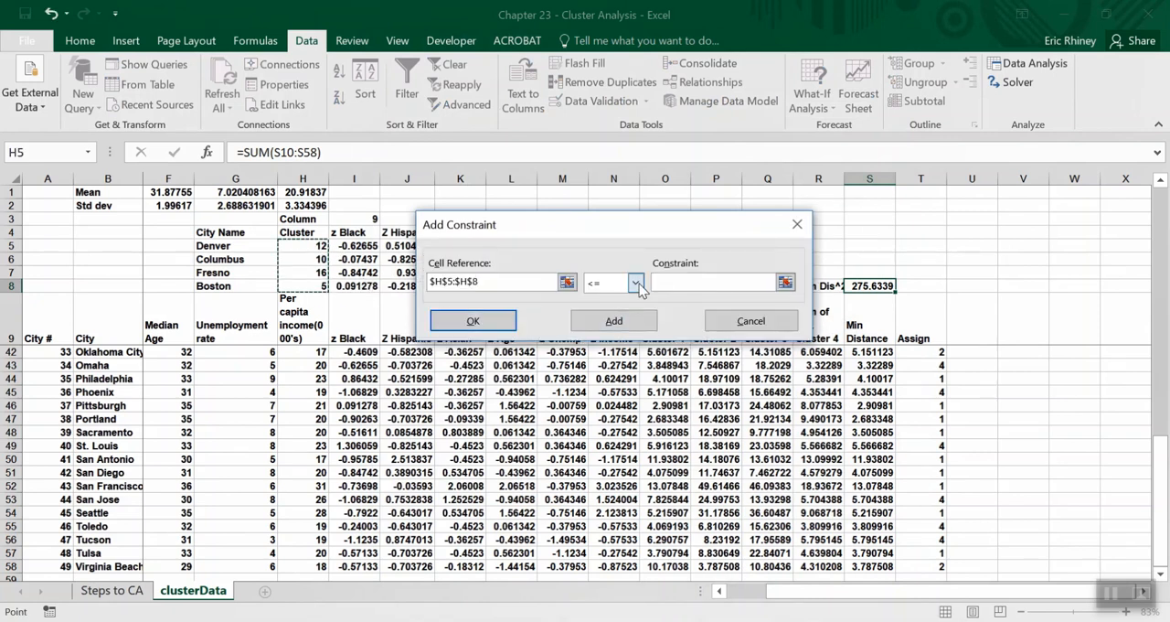
click(685, 284)
text(49)
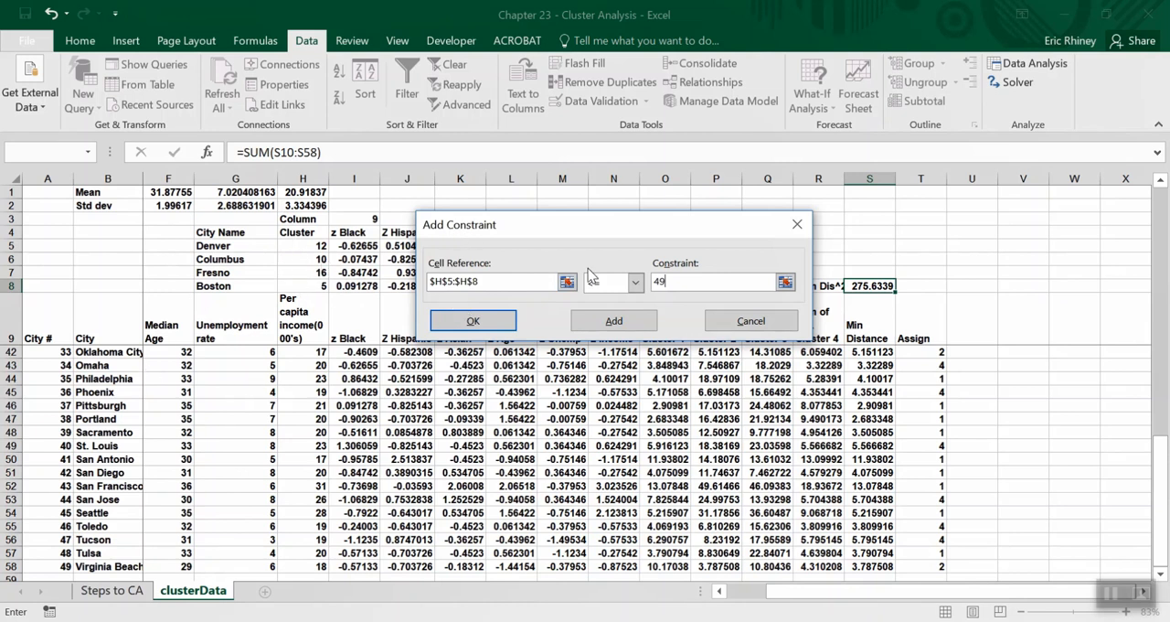
click(615, 324)
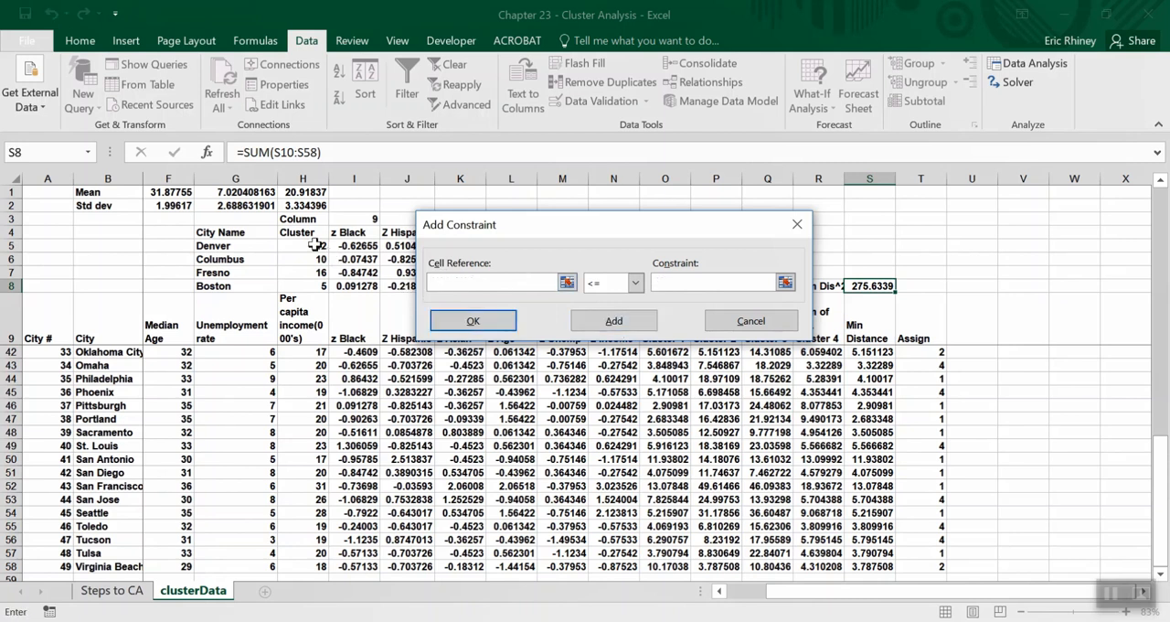
Add a Solver constraint that keeps H5:H8 greater than or equal to 1.
drag(314, 245, 315, 285)
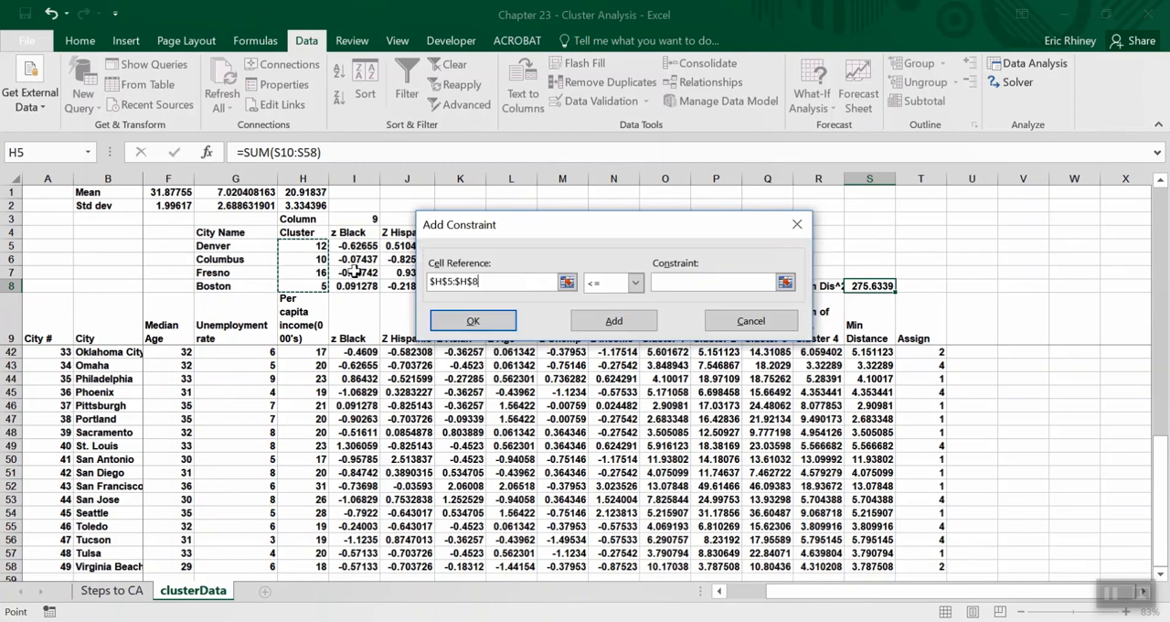
click(635, 283)
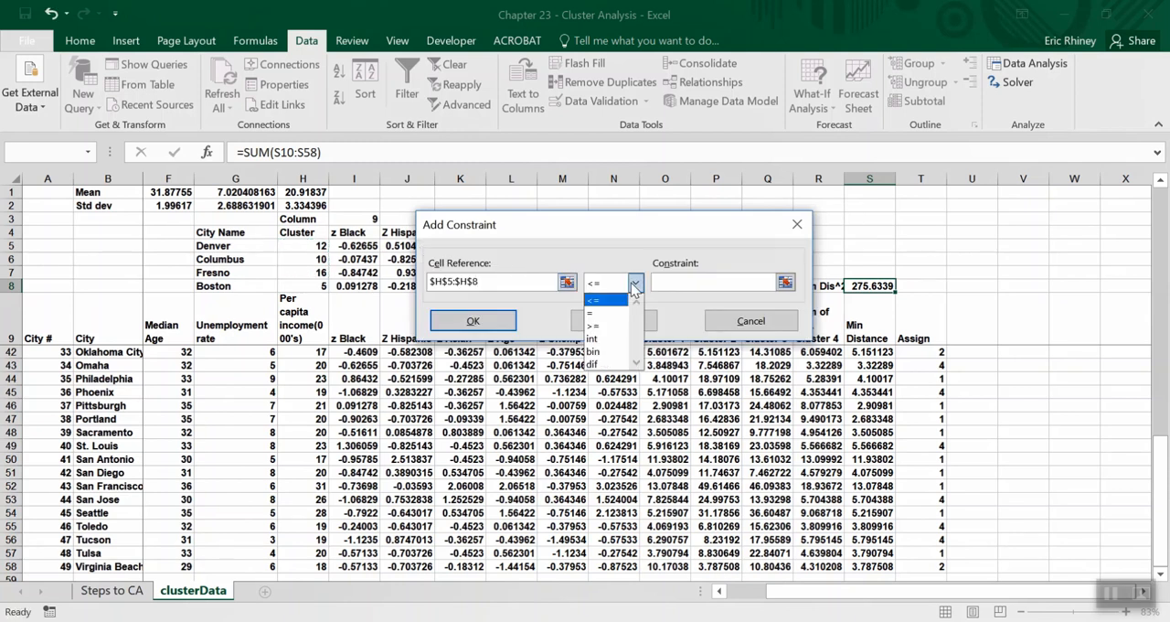
click(606, 327)
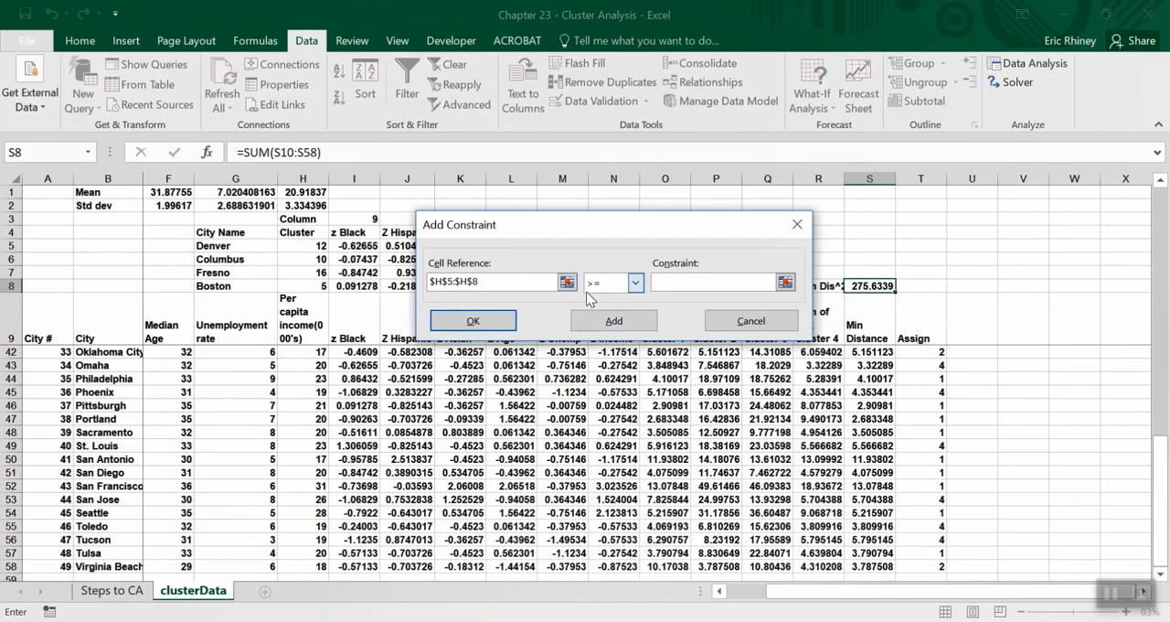
text(1)
click(584, 324)
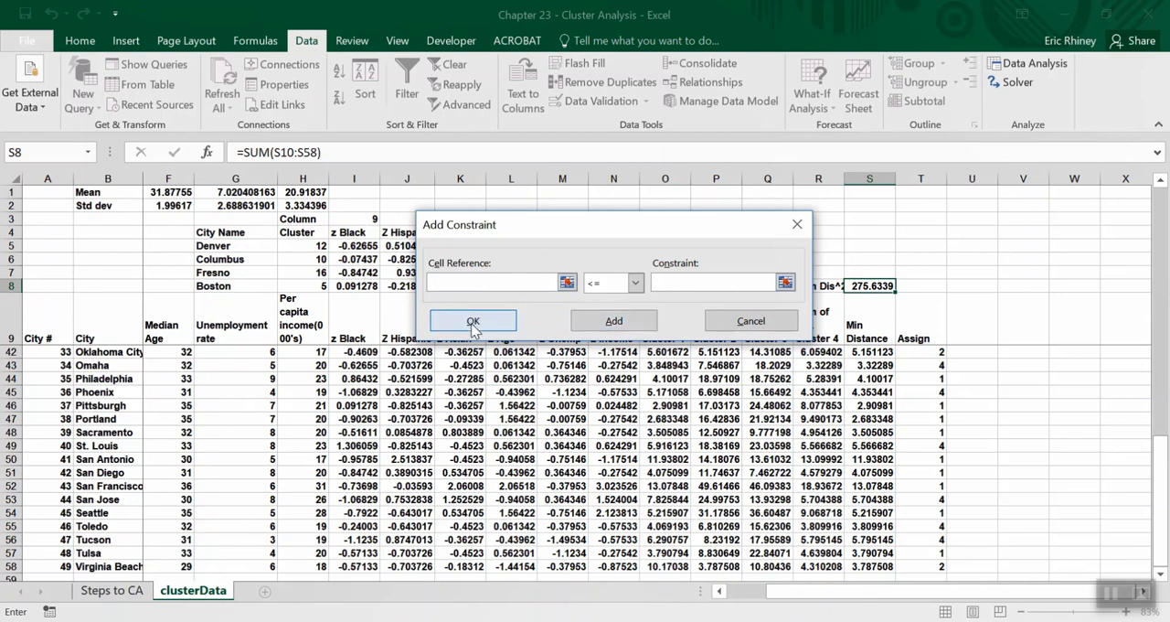
Add a Solver constraint that limits H5:H8 to integers and return to the Solver parameters.
drag(316, 244, 317, 283)
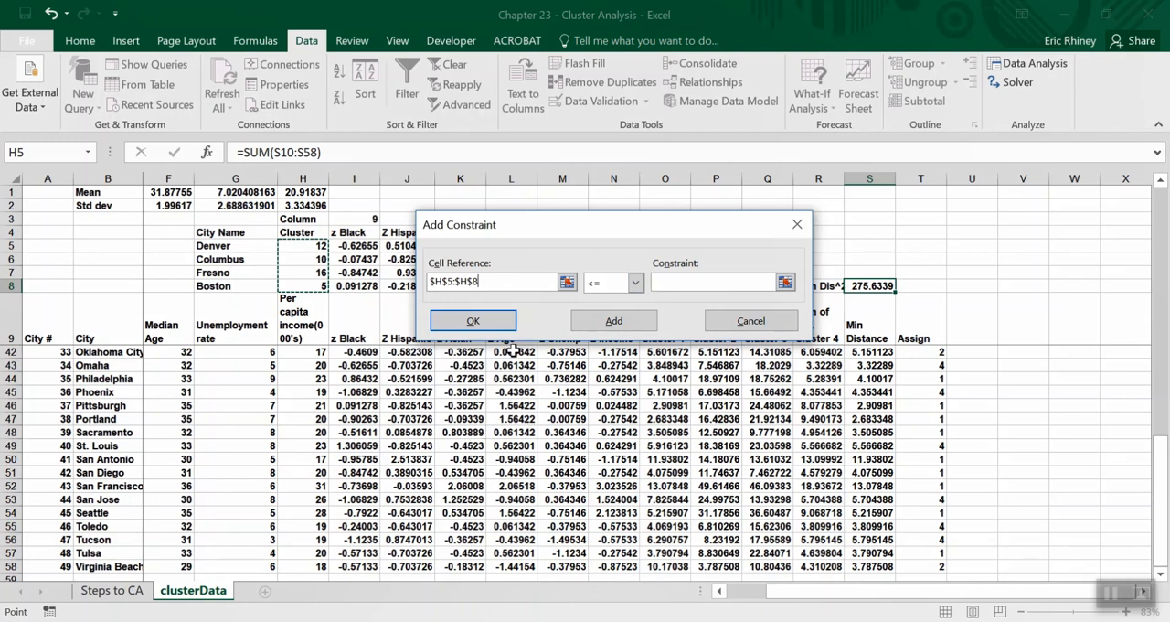
click(635, 283)
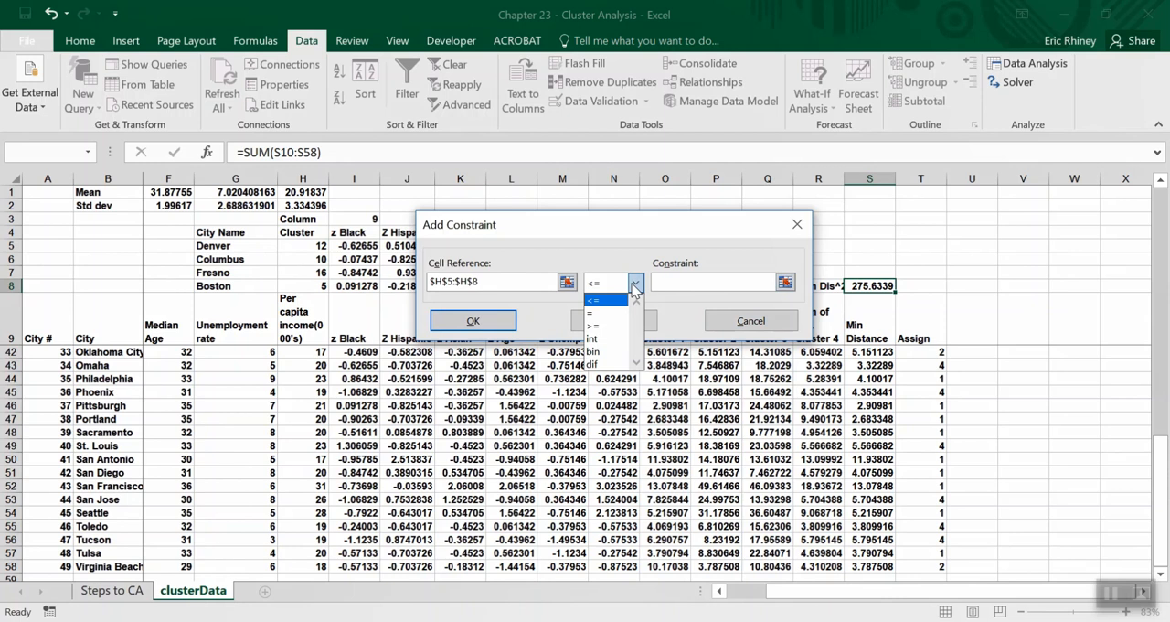
click(612, 339)
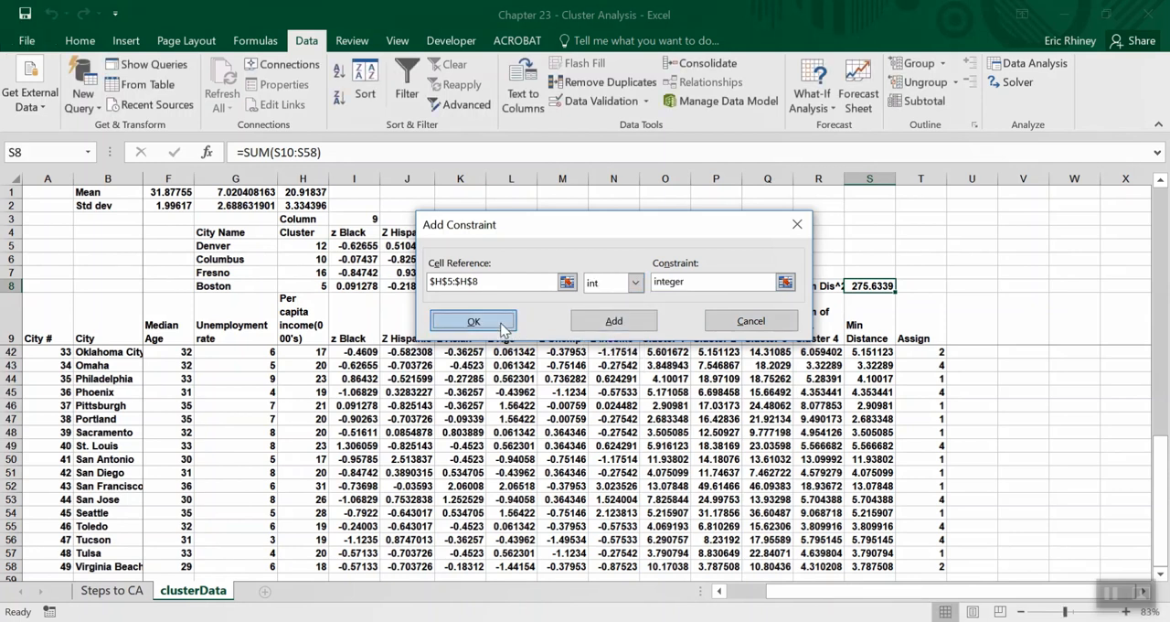
click(472, 321)
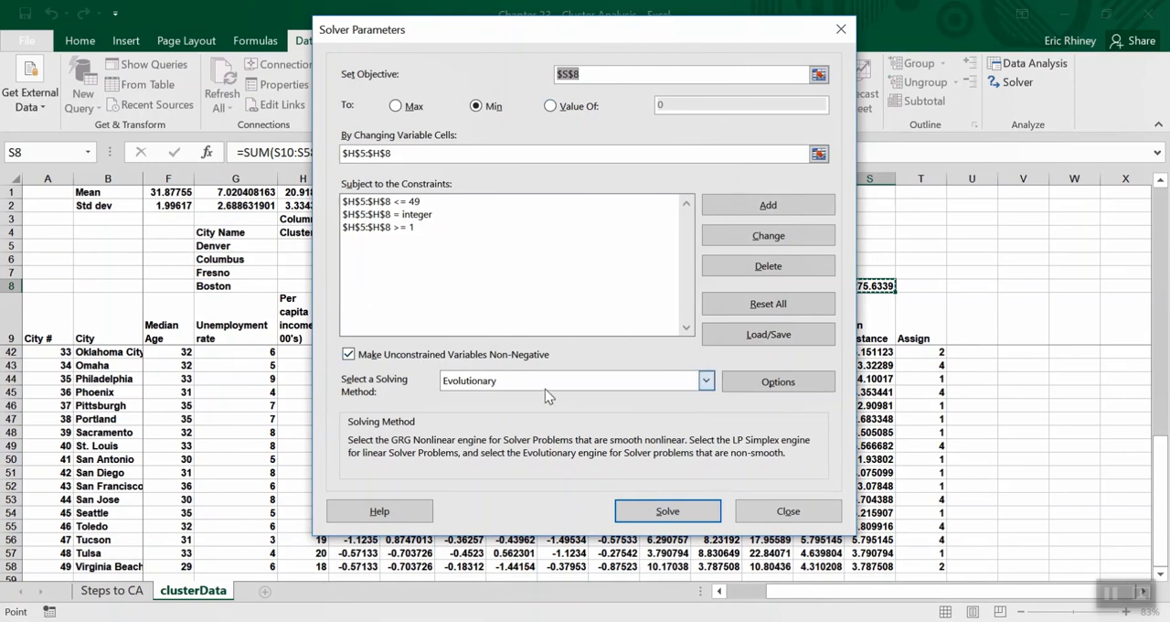
Solve with the Evolutionary method, continuing past the limits on feasible solutions and subproblems.
click(496, 386)
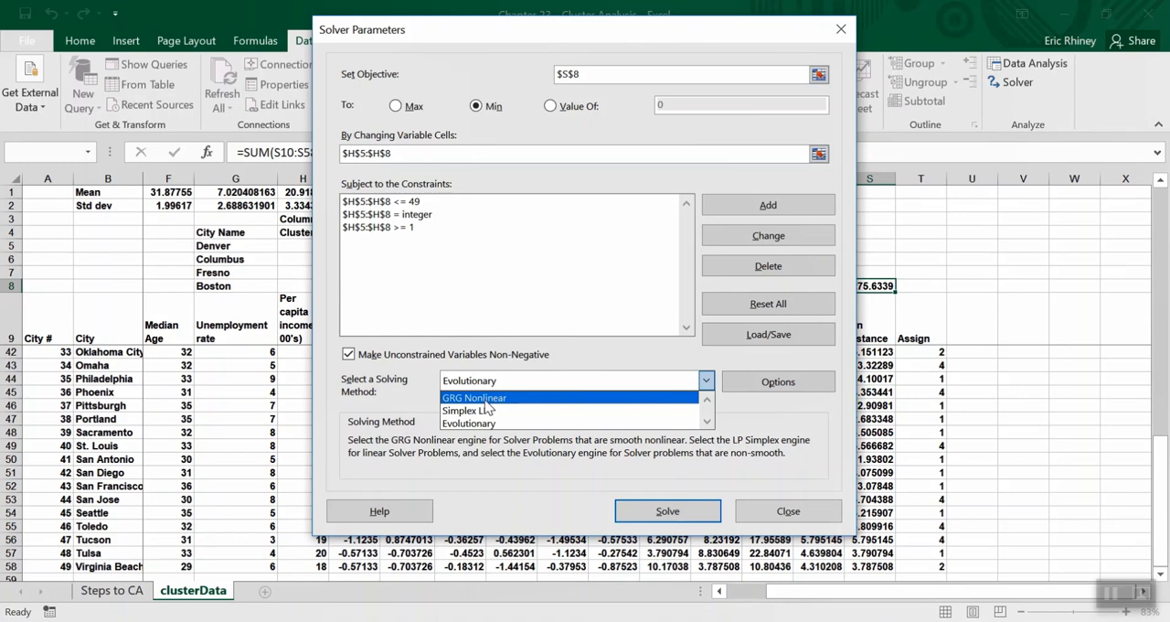
click(475, 423)
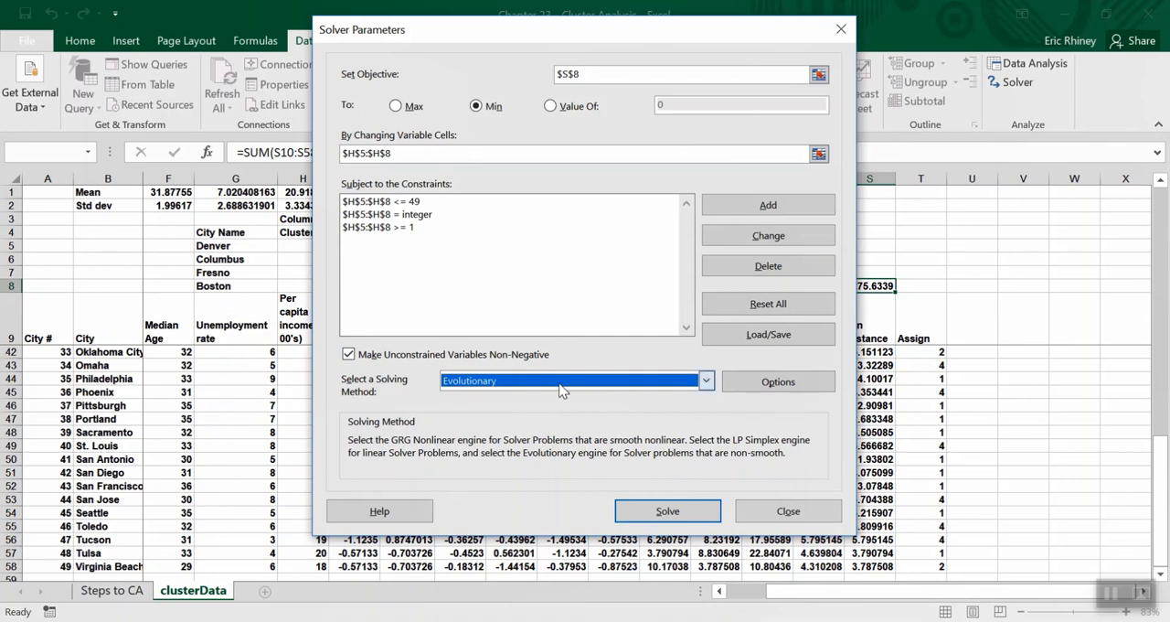
click(638, 511)
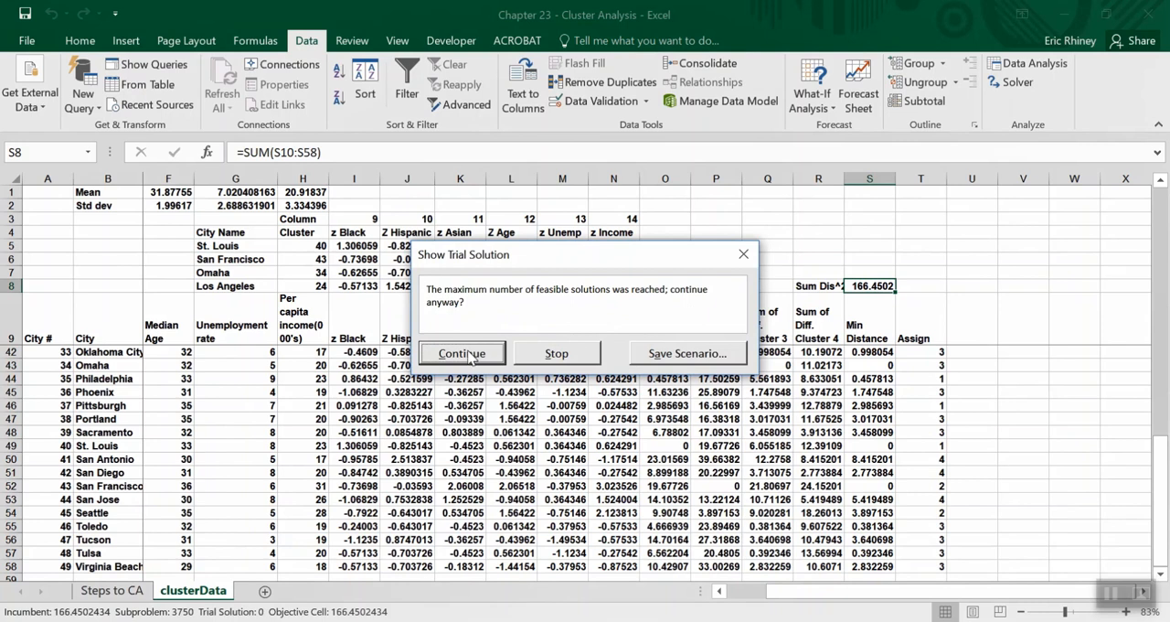
click(469, 356)
click(459, 357)
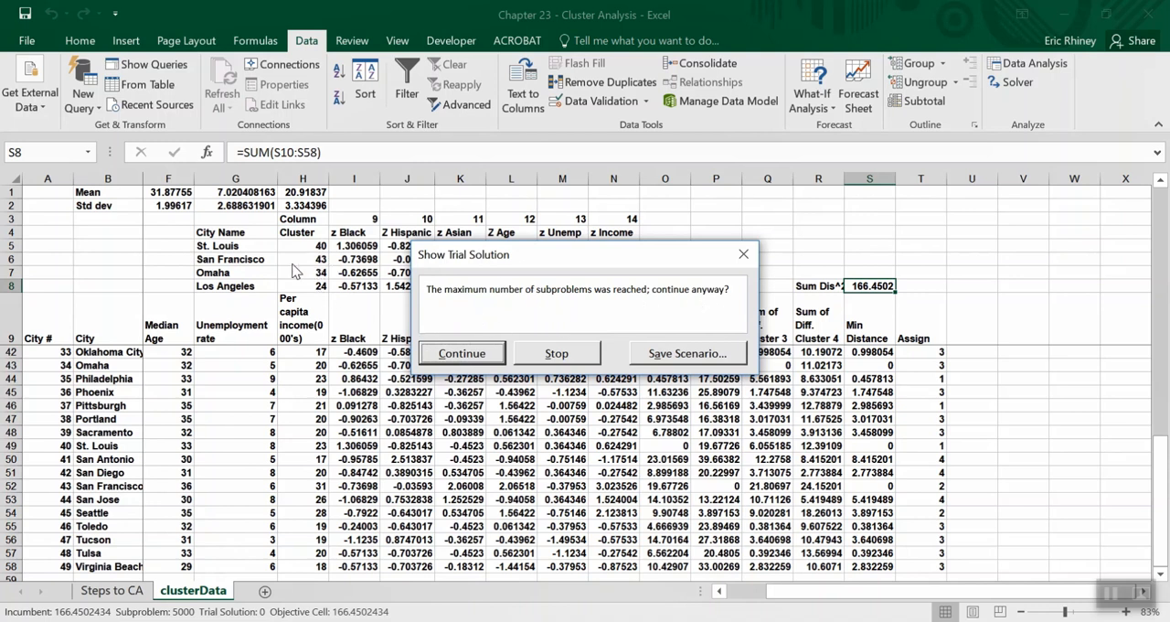
click(489, 356)
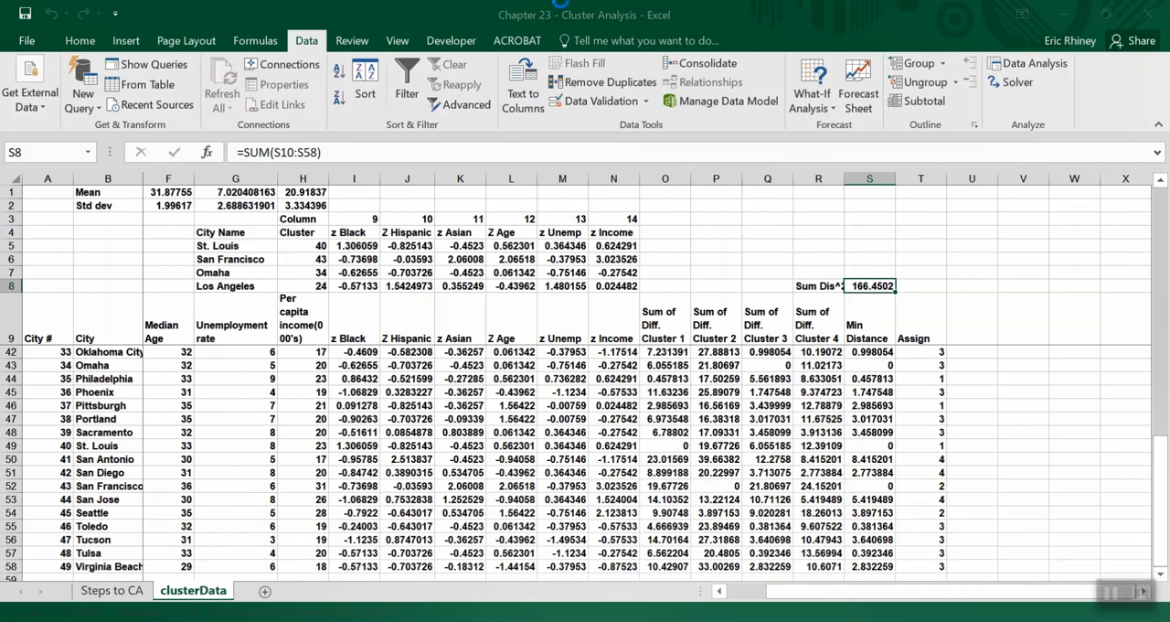
Reposition the Solver Results dialog to examine the solution message and the cluster centres chosen in H5:H8.
mouse_move(566, 16)
click(483, 55)
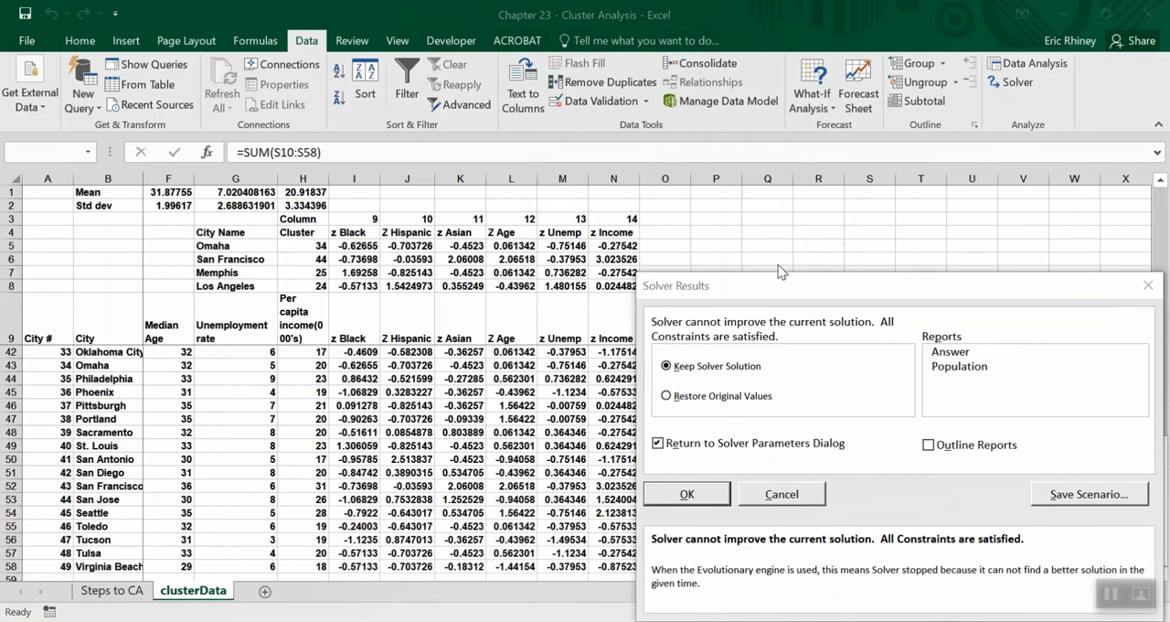
drag(789, 287, 580, 83)
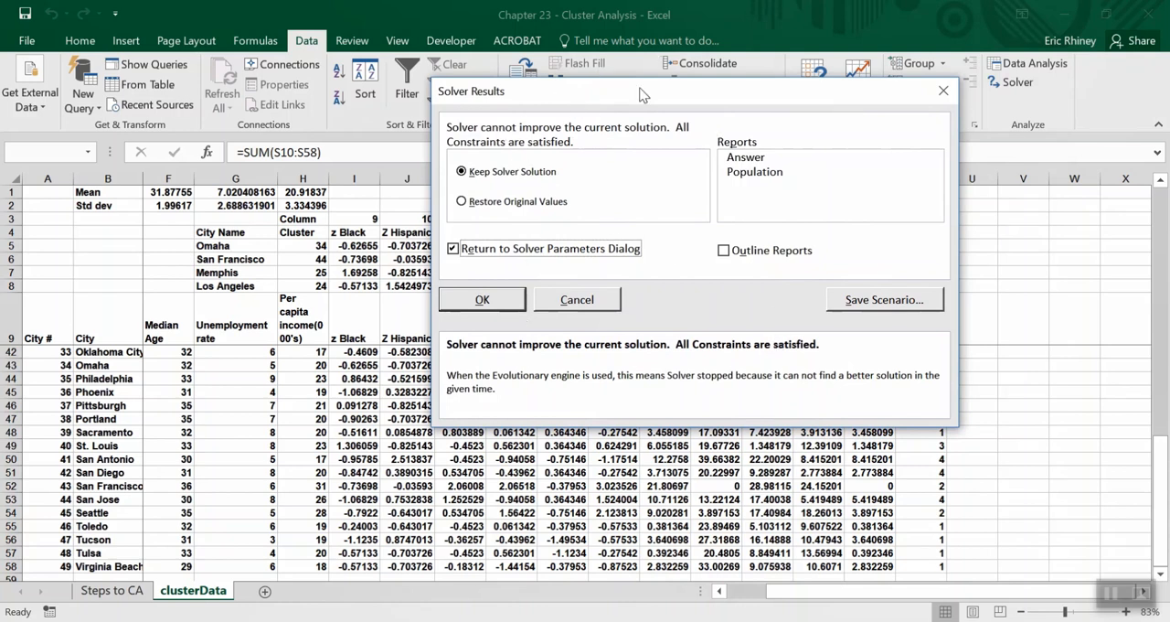
drag(639, 100, 576, 89)
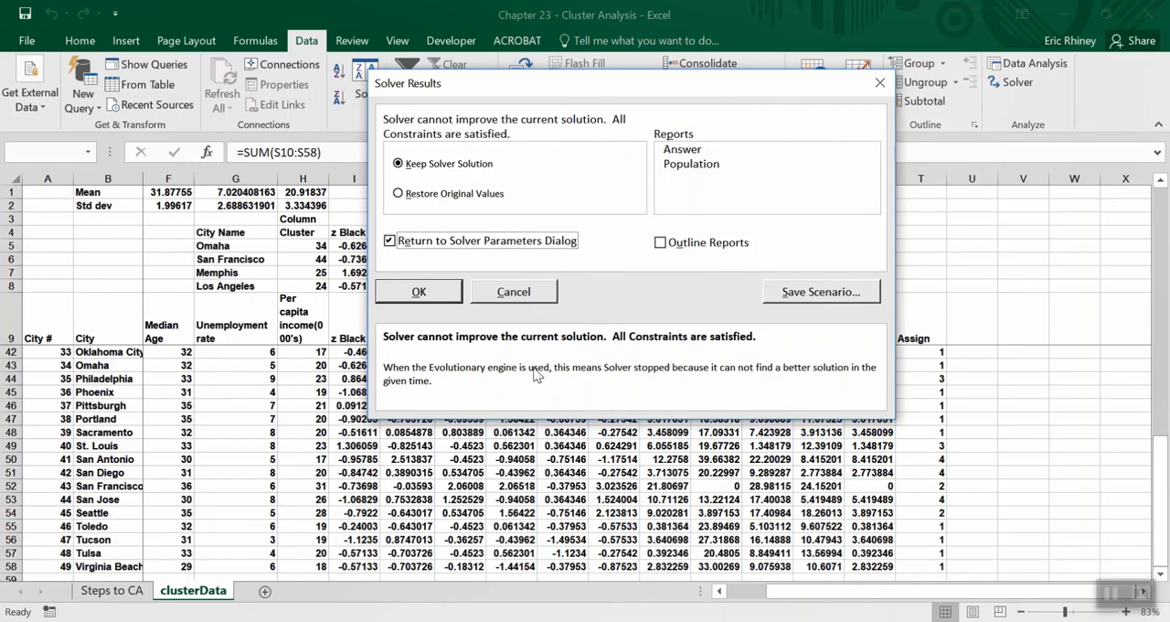
Keep the Solver solution, and review the total squared distance in S8 together with the cities' cluster assignments in column T.
click(450, 291)
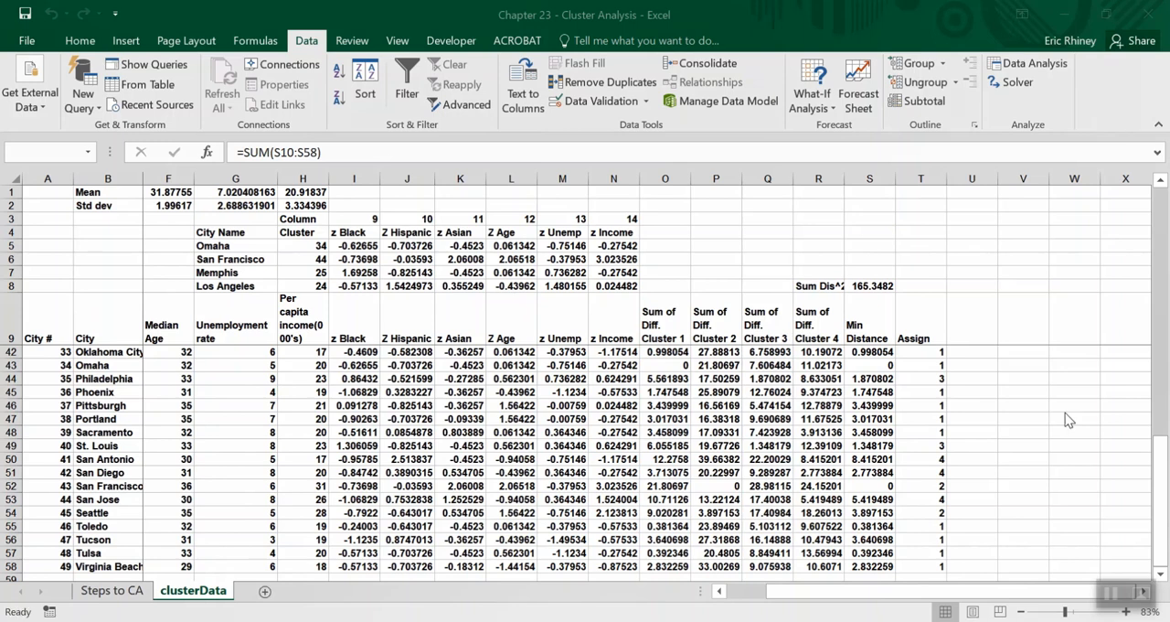
click(869, 286)
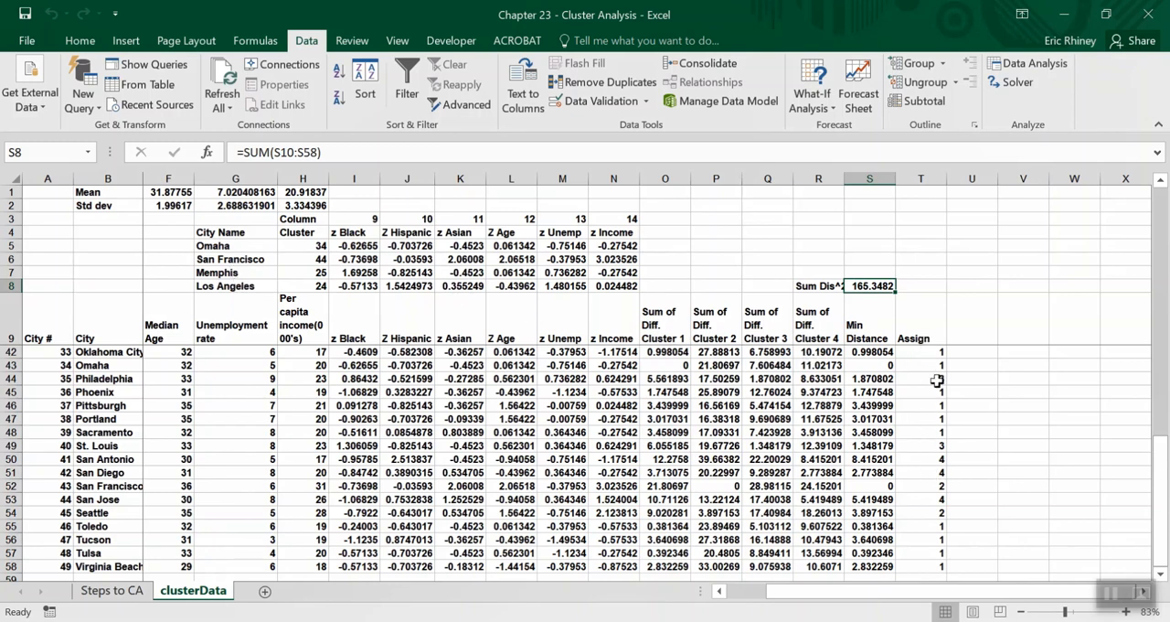
scroll(923, 475, down, 2)
scroll(924, 475, up, 13)
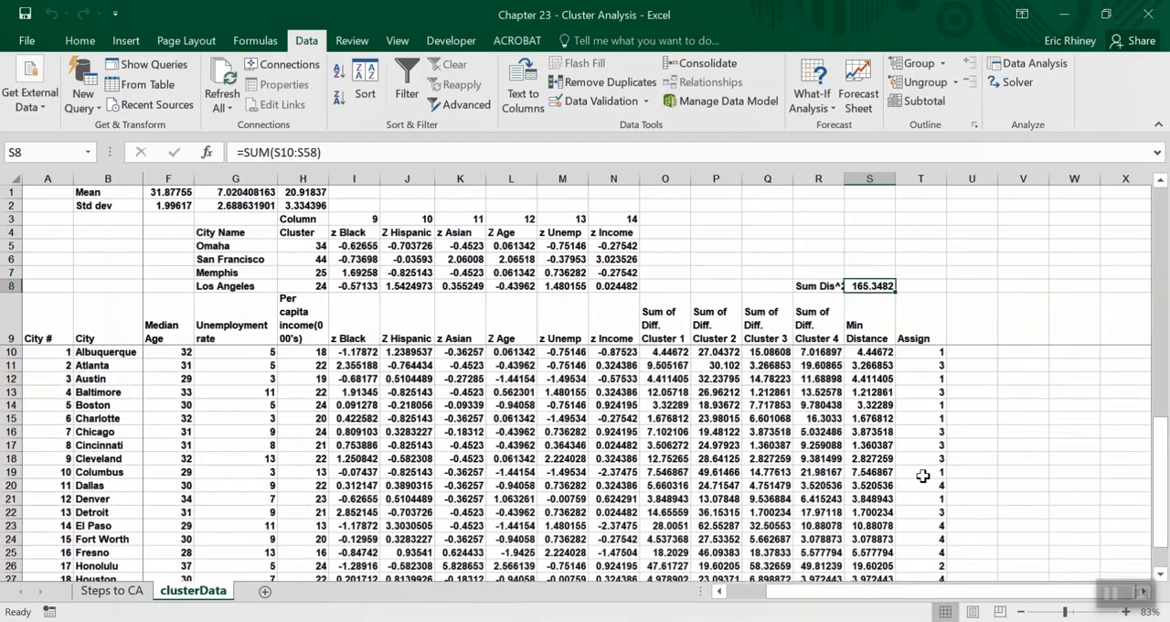
scroll(923, 475, down, 5)
scroll(924, 475, up, 3)
scroll(924, 476, up, 3)
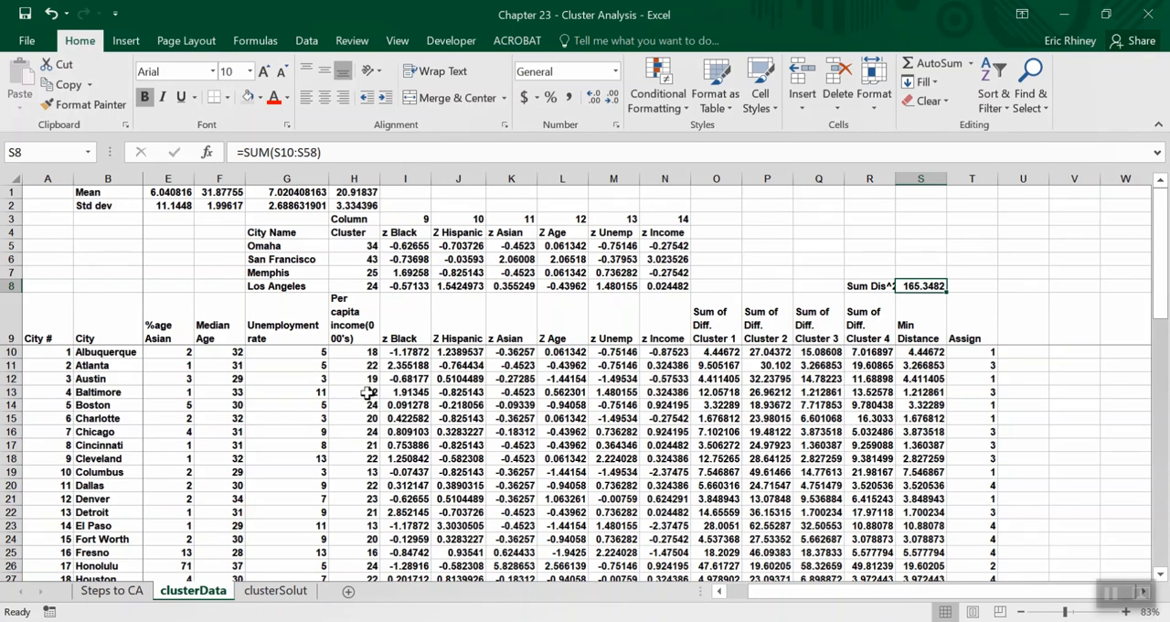
Open the clusterSolut sheet and examine its cluster centres, distance columns and cluster assignments.
click(275, 590)
scroll(755, 467, right, 5)
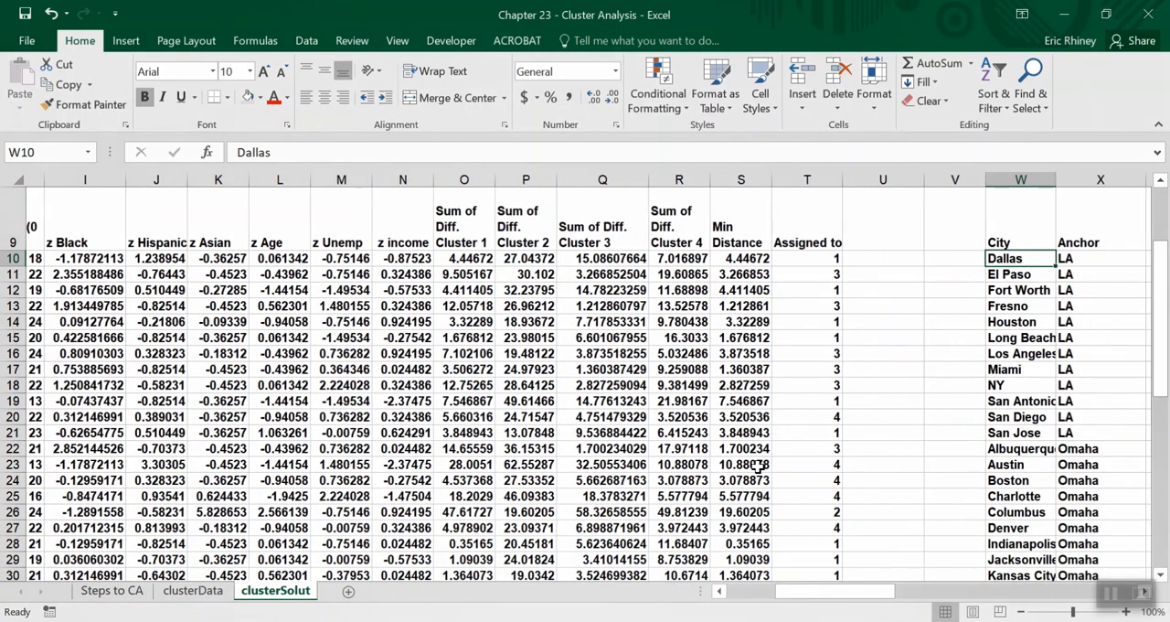
scroll(758, 466, left, 1)
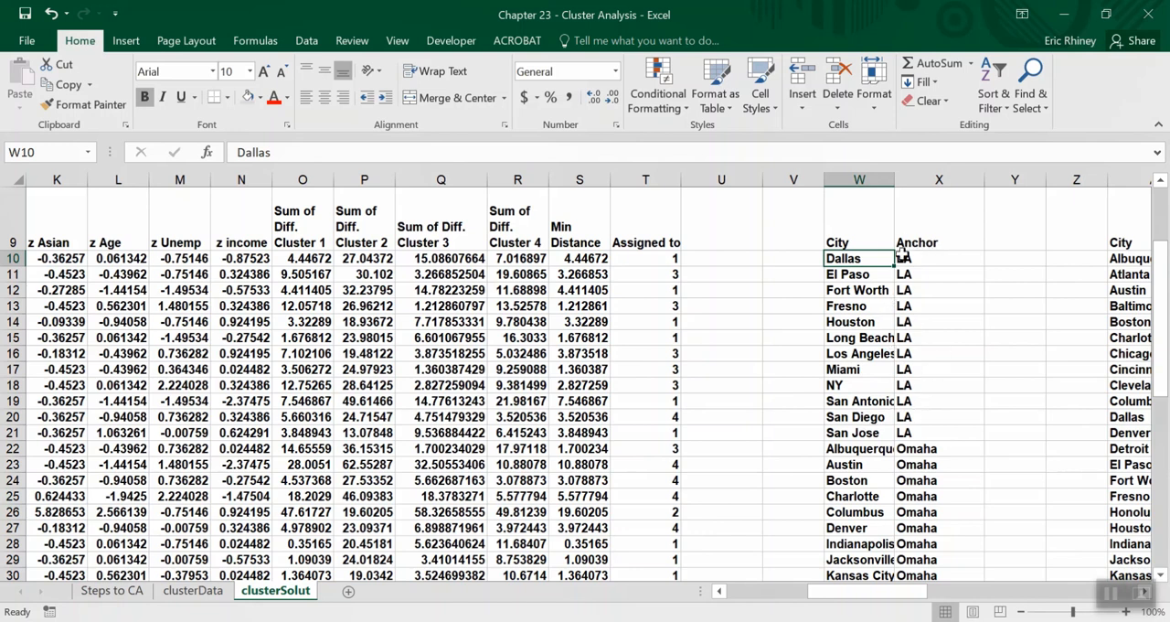
scroll(705, 390, left, 5)
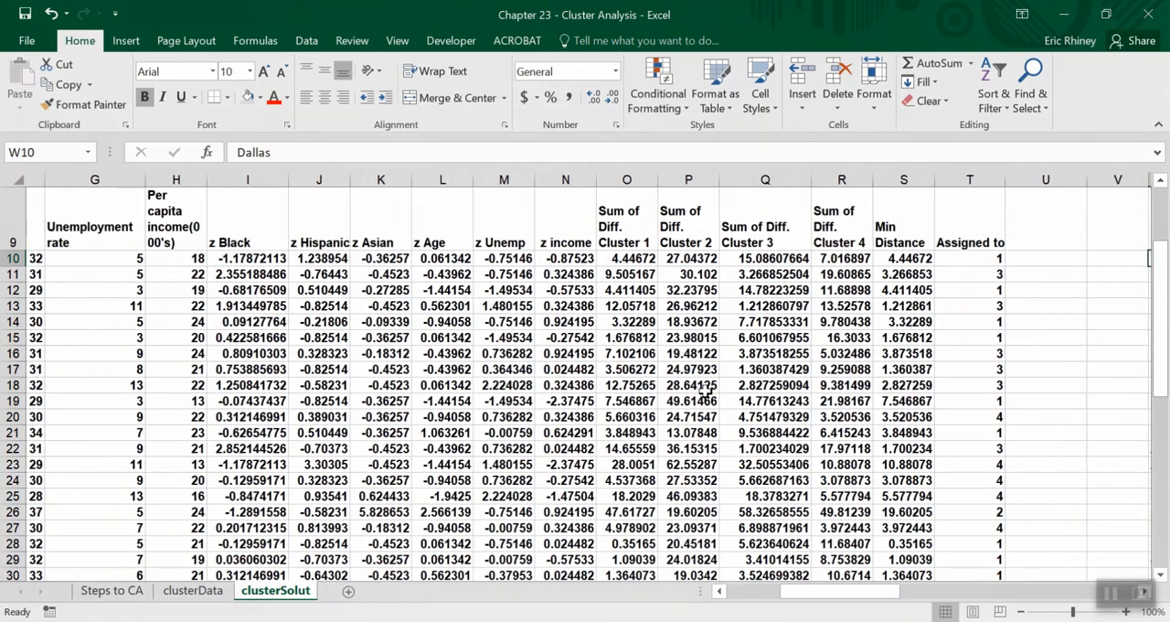
scroll(705, 390, up, 3)
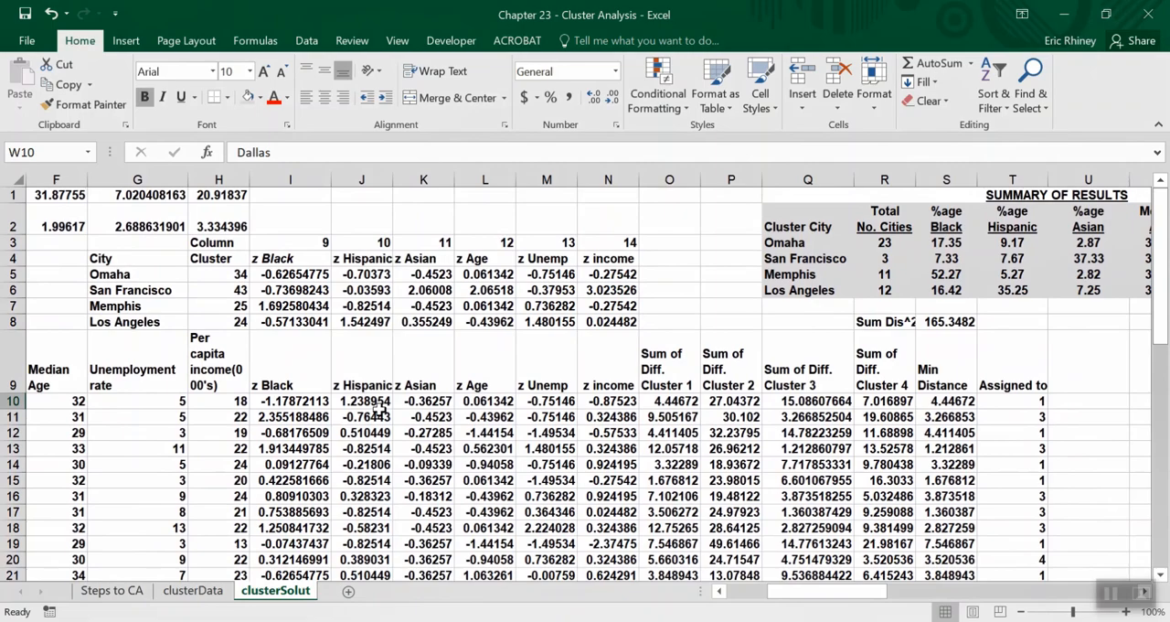
scroll(377, 408, down, 3)
scroll(377, 409, up, 1)
Examine the City and Anchor list in columns W and X to see which cities belong to each anchor.
scroll(378, 408, right, 4)
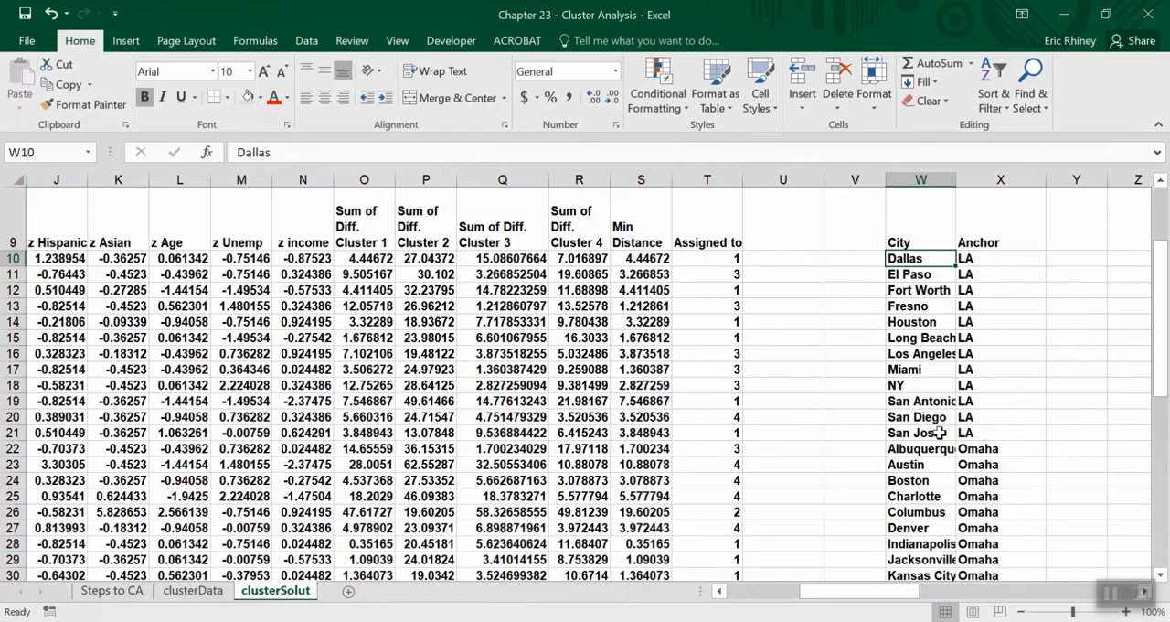
scroll(968, 479, down, 5)
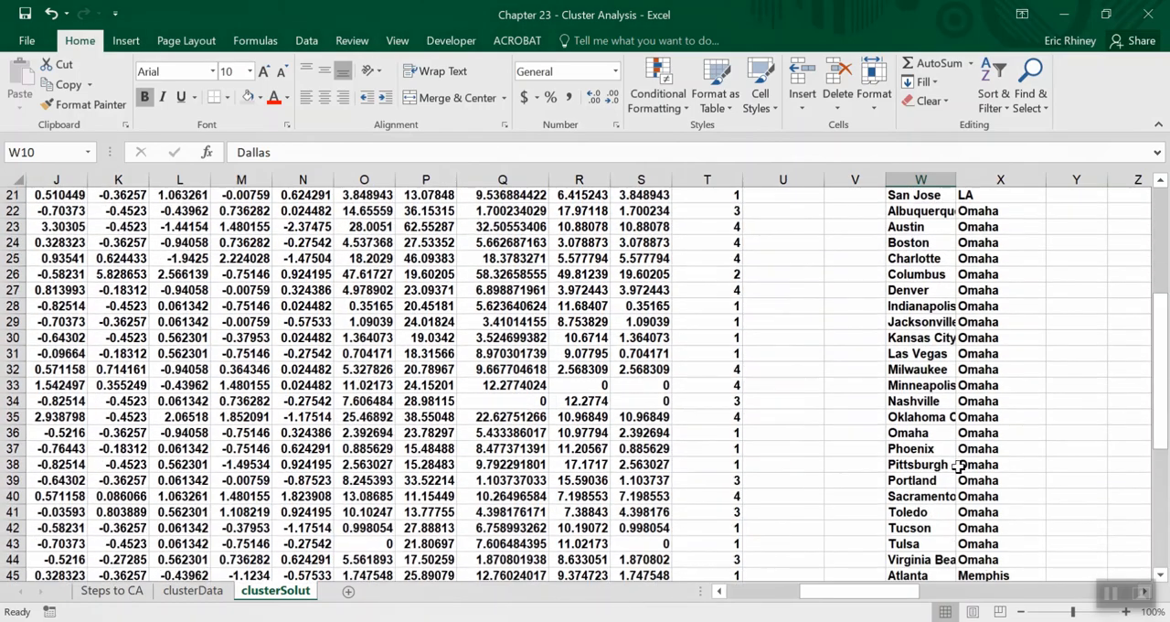
scroll(957, 466, down, 4)
scroll(958, 466, up, 5)
scroll(957, 466, up, 5)
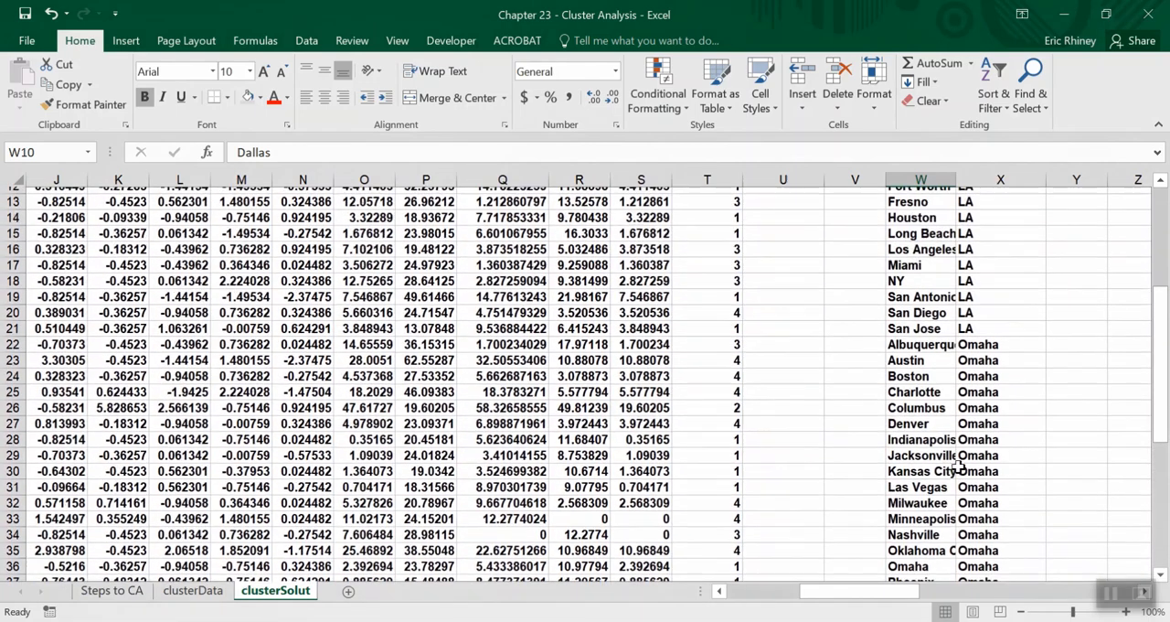
scroll(958, 466, up, 1)
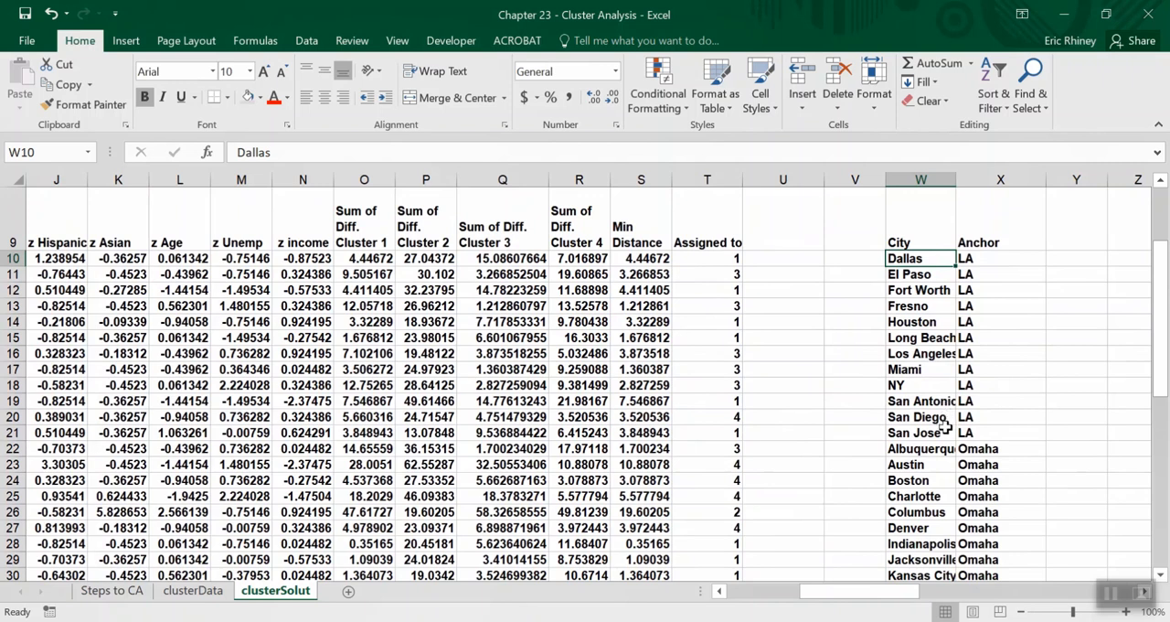
scroll(933, 417, down, 6)
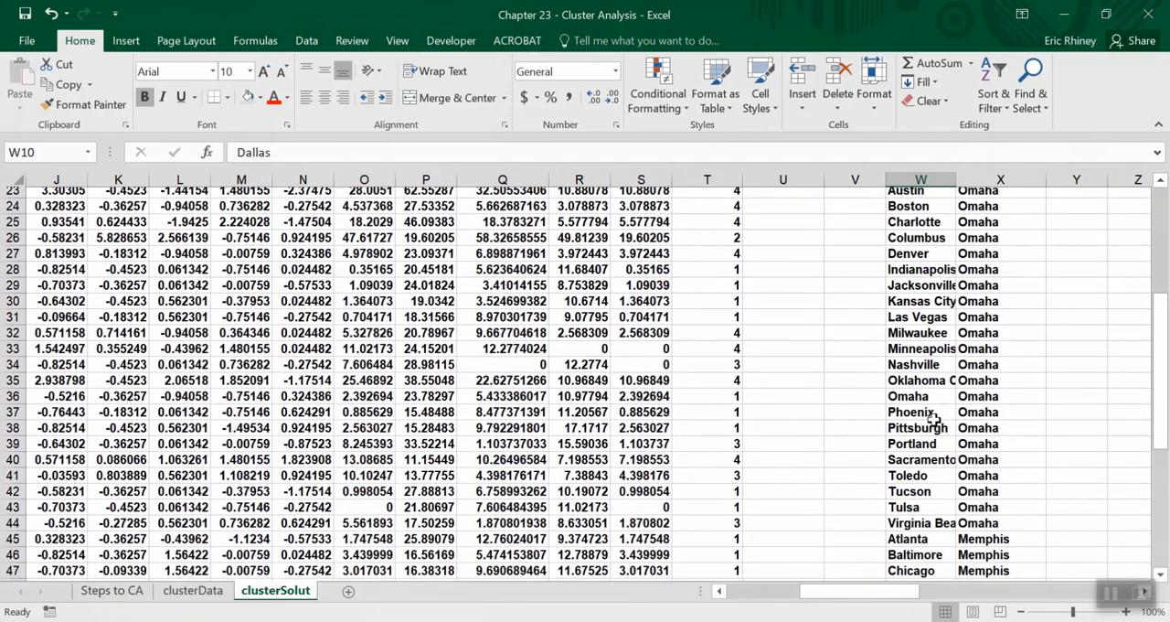
scroll(935, 418, down, 3)
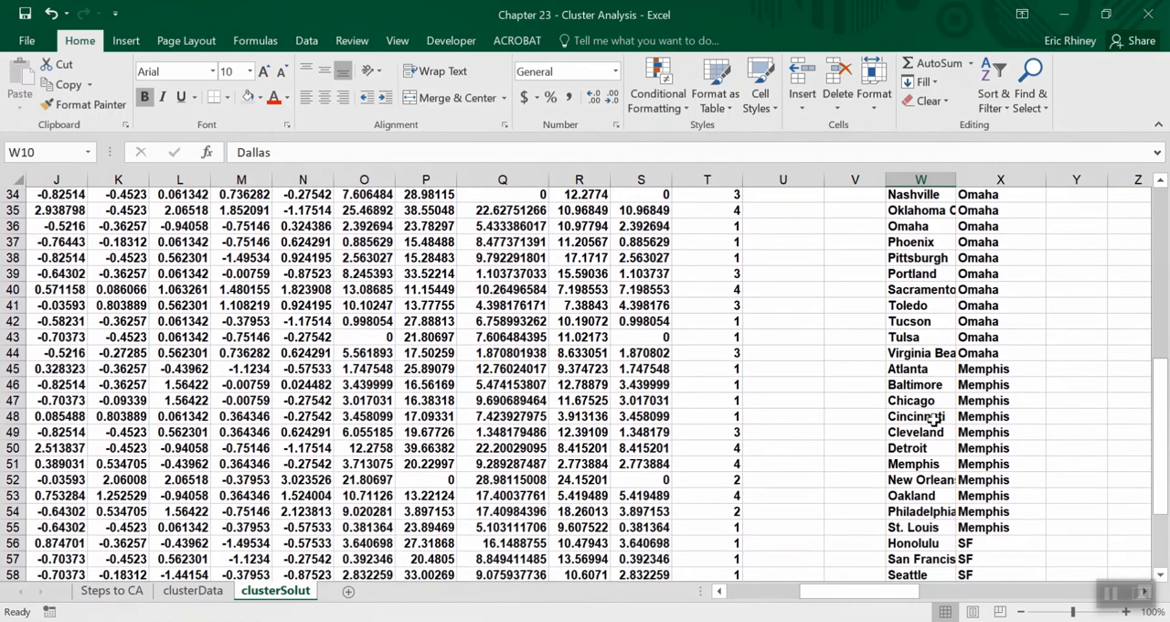
scroll(939, 521, down, 2)
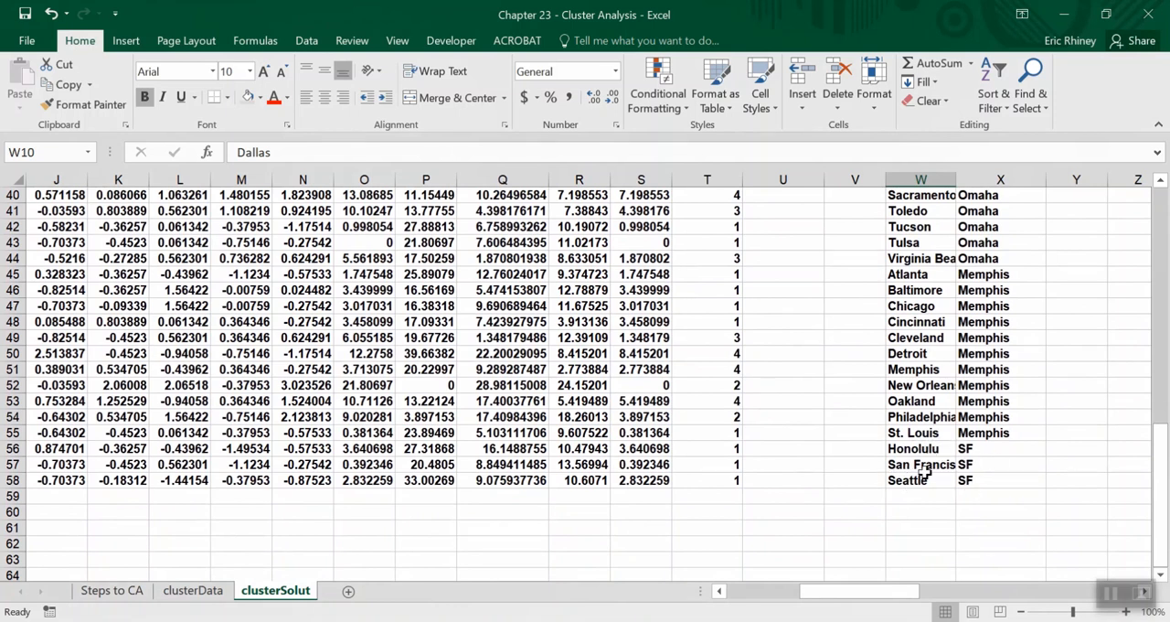
scroll(948, 356, up, 3)
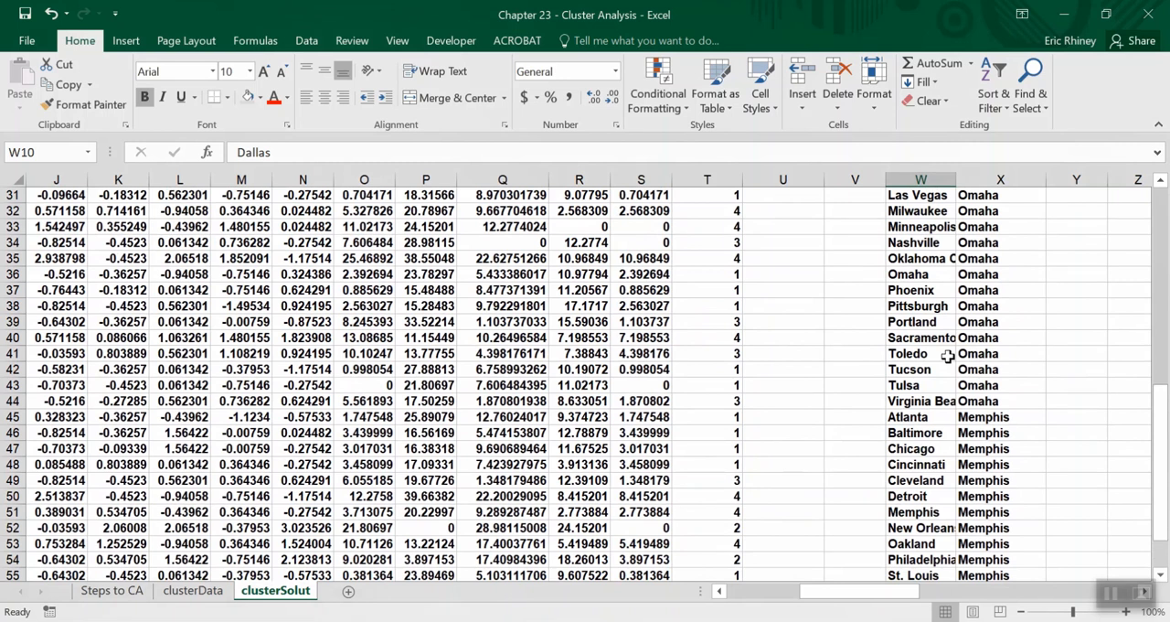
scroll(948, 356, down, 2)
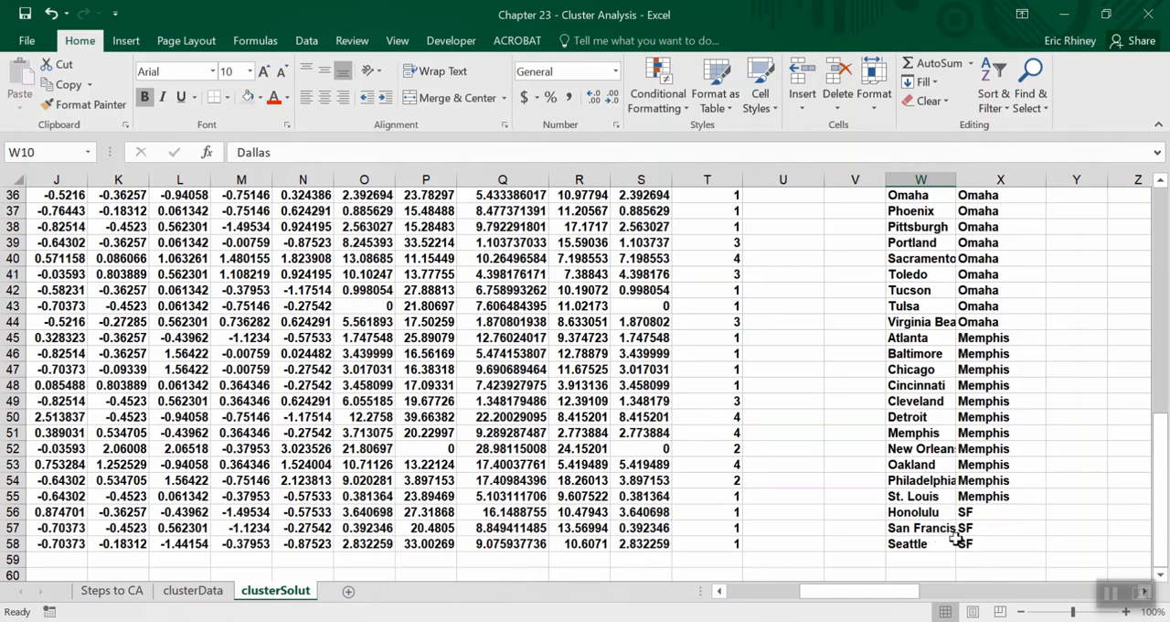
scroll(956, 540, up, 2)
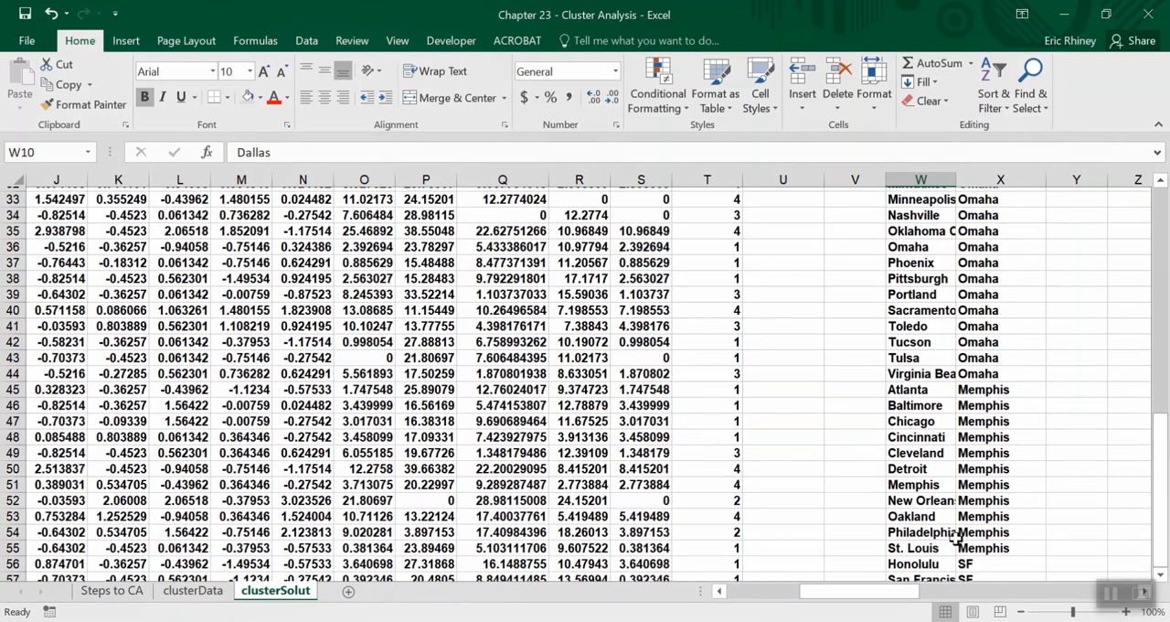
scroll(955, 540, down, 1)
scroll(954, 539, down, 1)
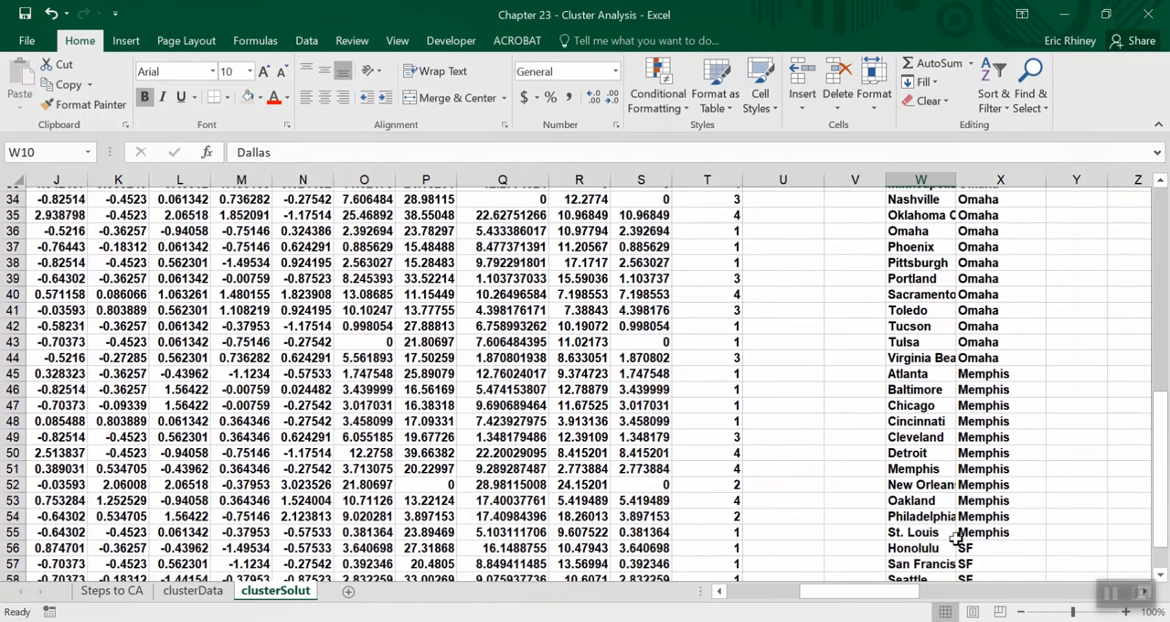
scroll(966, 417, up, 3)
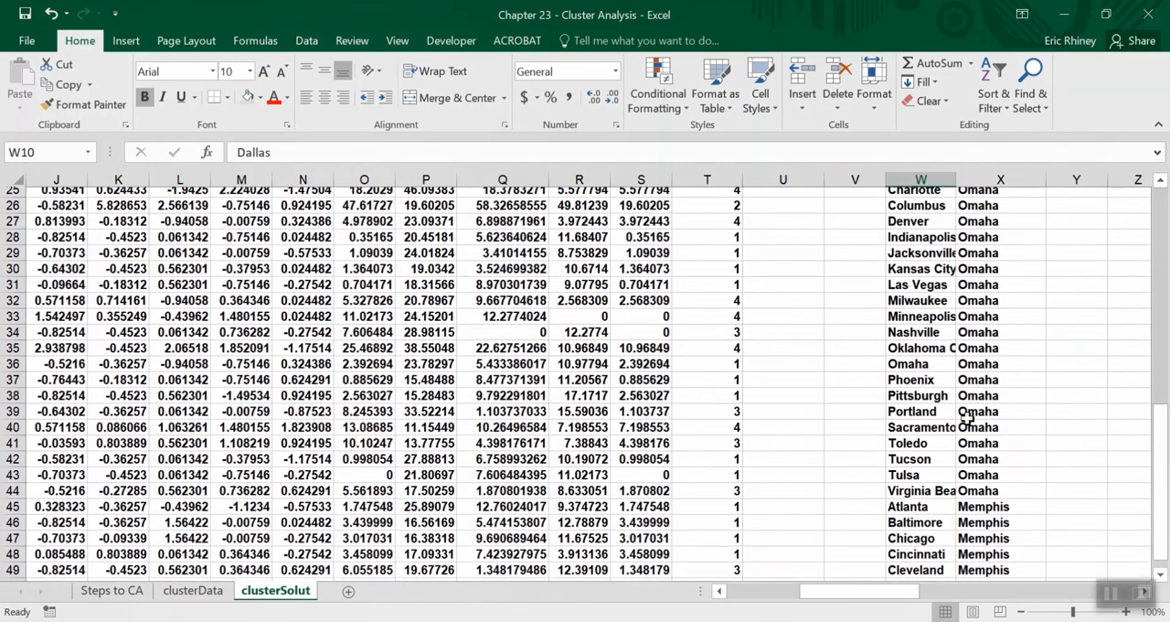
scroll(969, 417, up, 2)
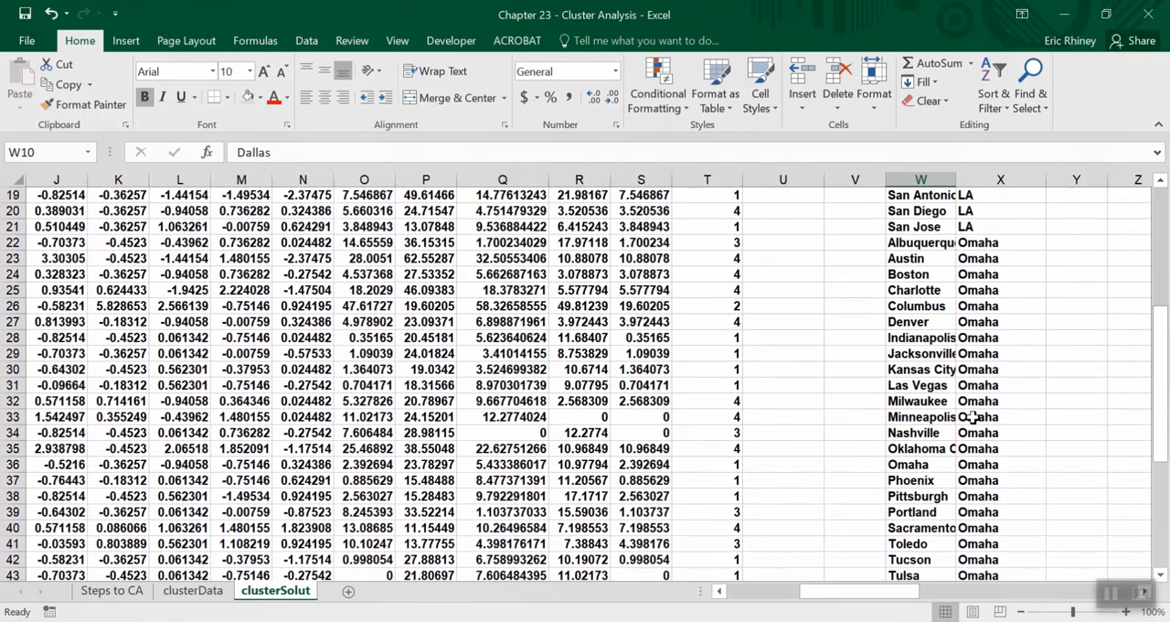
scroll(971, 416, up, 2)
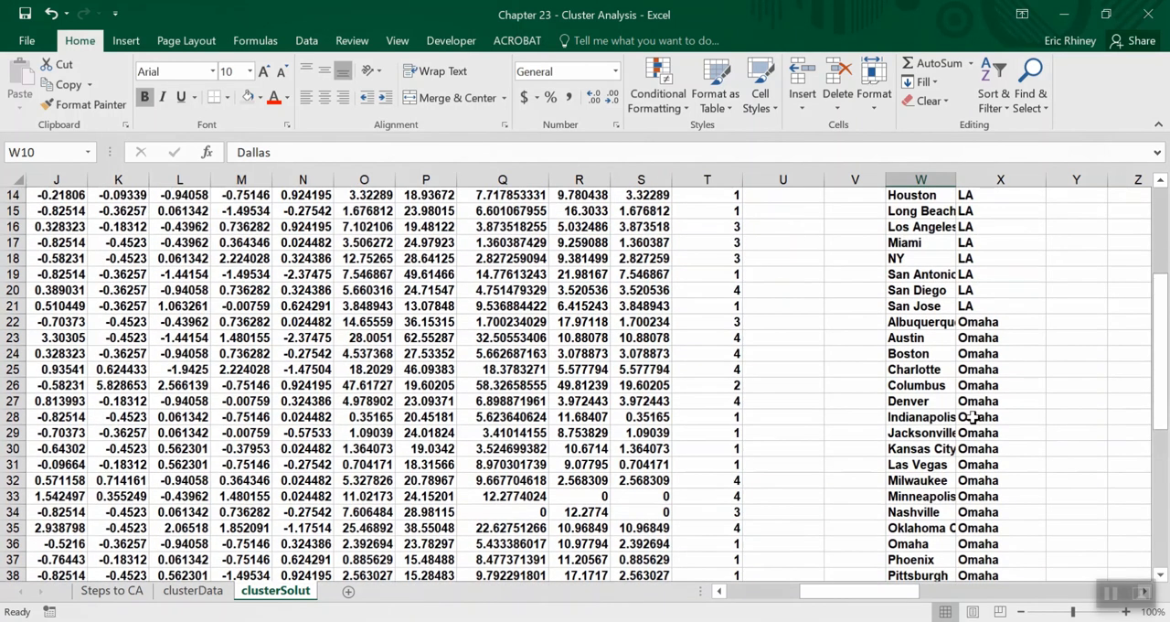
scroll(971, 416, up, 2)
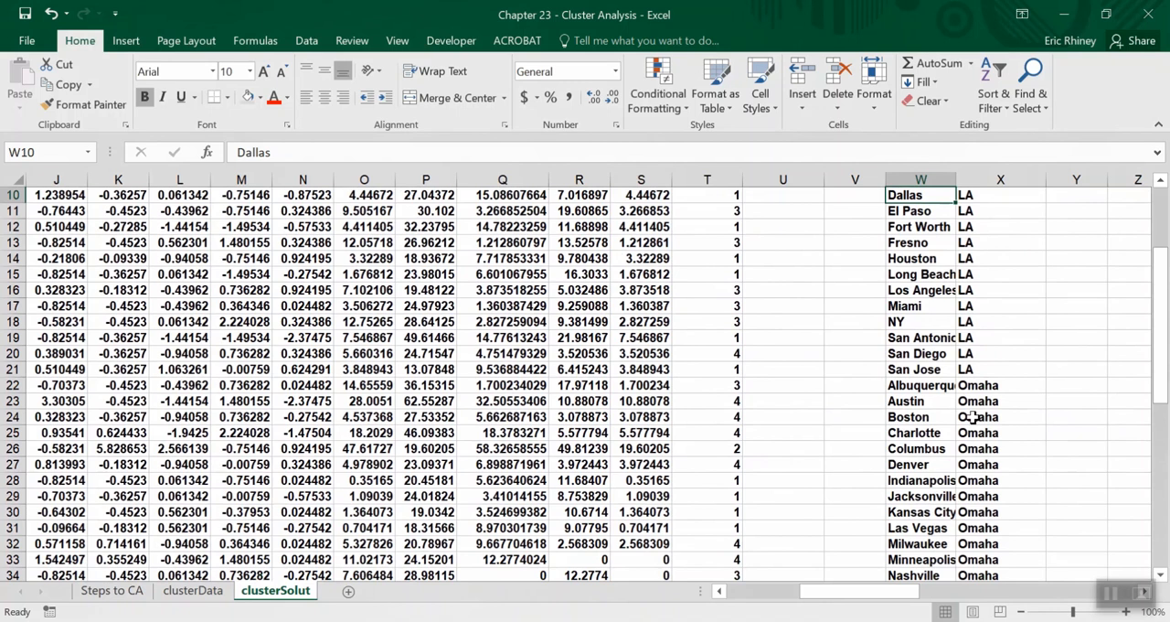
scroll(971, 416, up, 1)
scroll(971, 416, down, 1)
scroll(976, 437, up, 1)
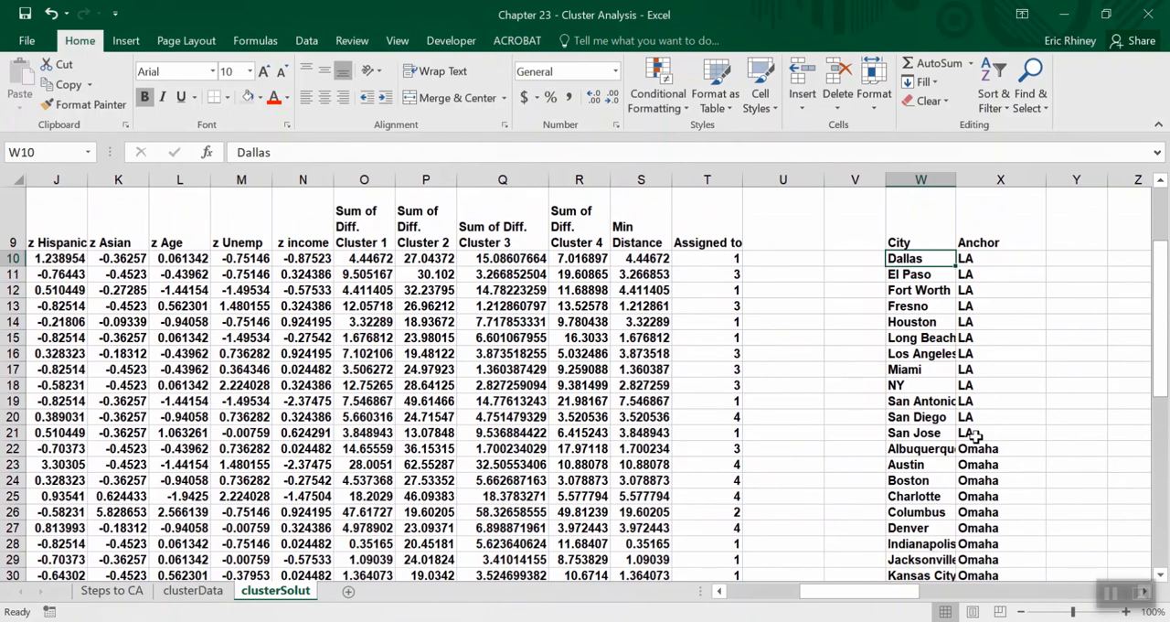
scroll(976, 437, right, 2)
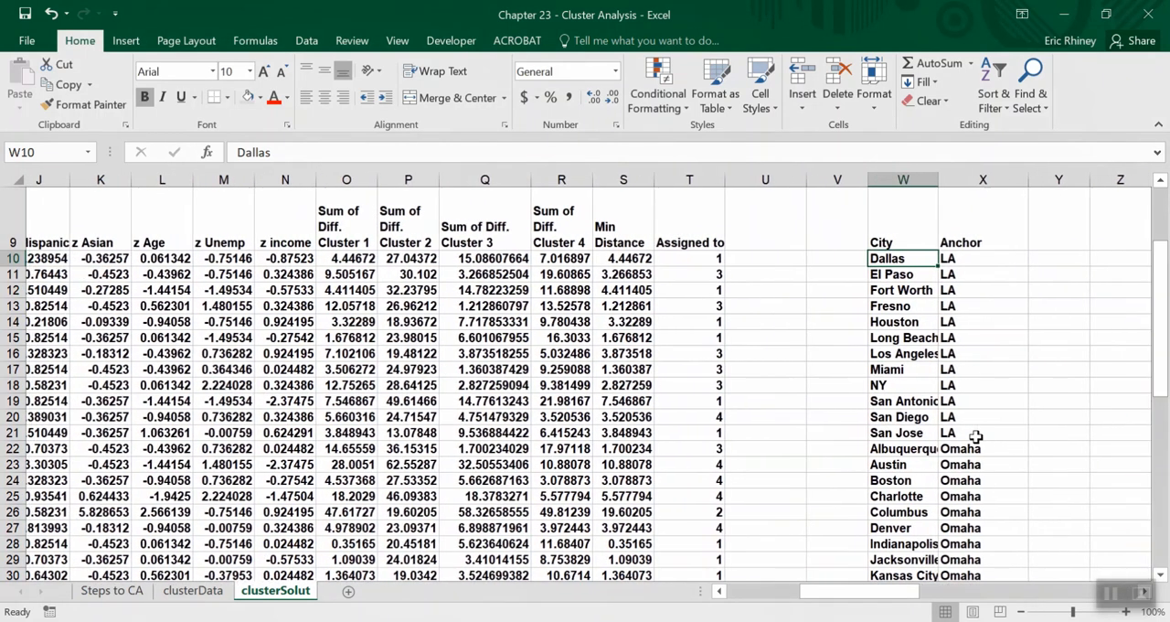
scroll(976, 437, left, 1)
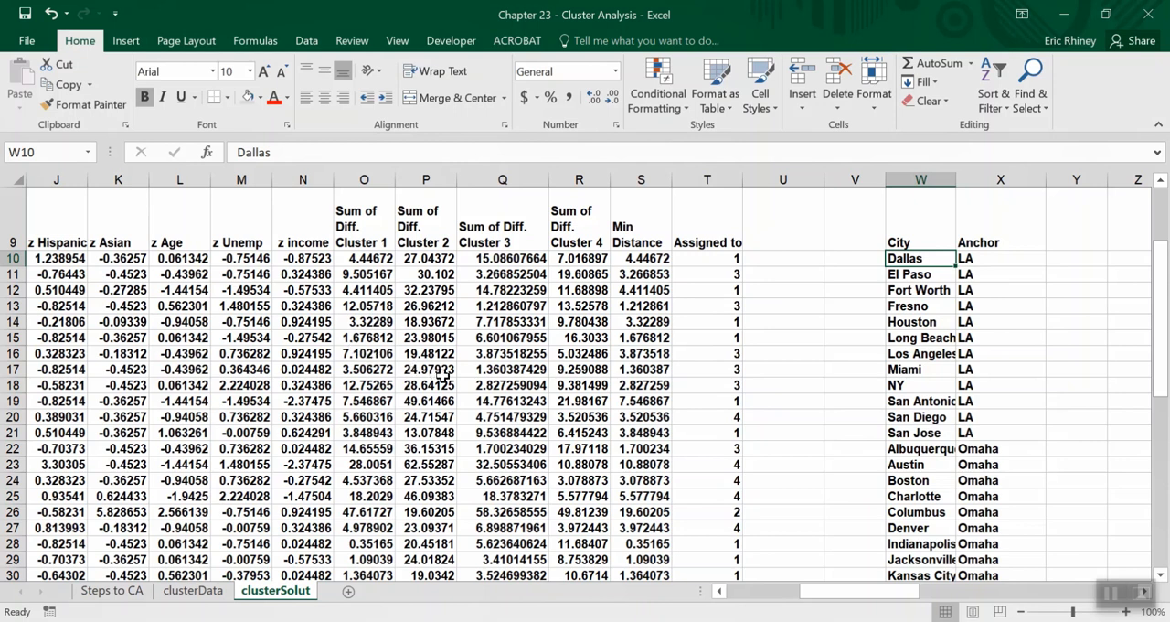
Review the z-scores of the four anchor cities in rows 5 to 8 of clusterSolut.
scroll(443, 375, up, 2)
scroll(443, 375, left, 3)
scroll(442, 375, left, 2)
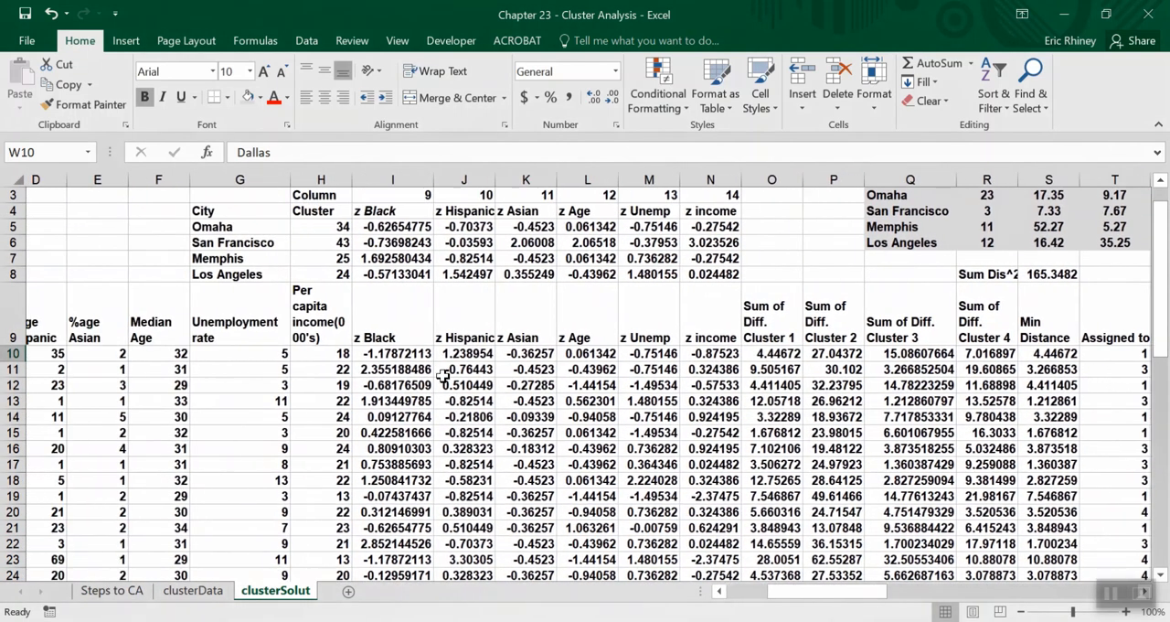
scroll(399, 260, left, 1)
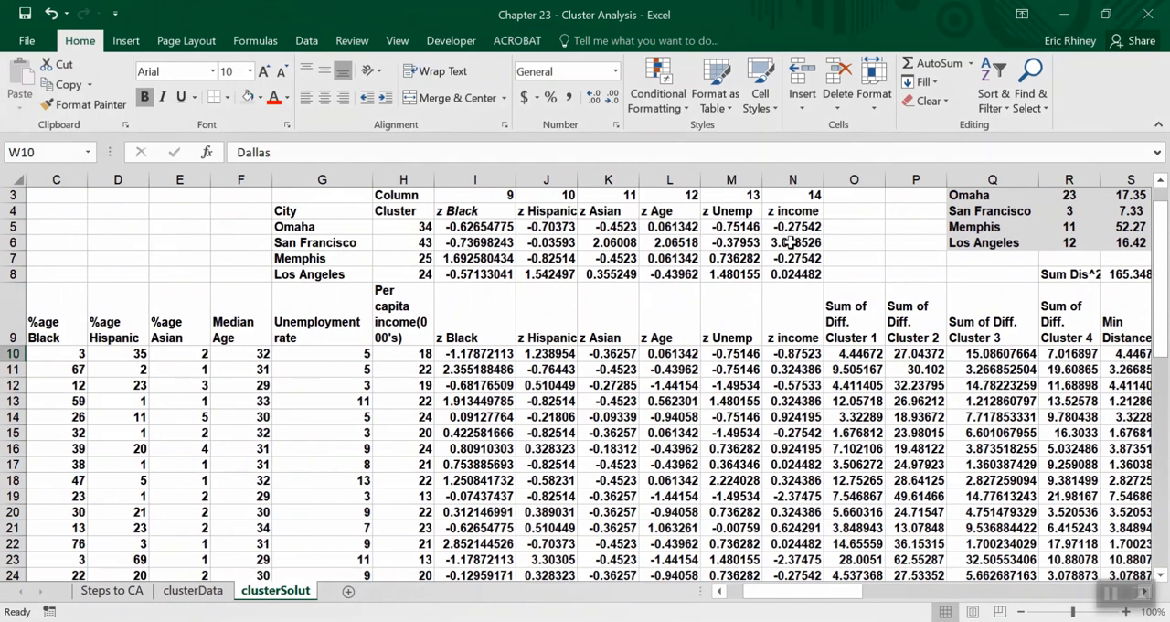
scroll(797, 218, left, 1)
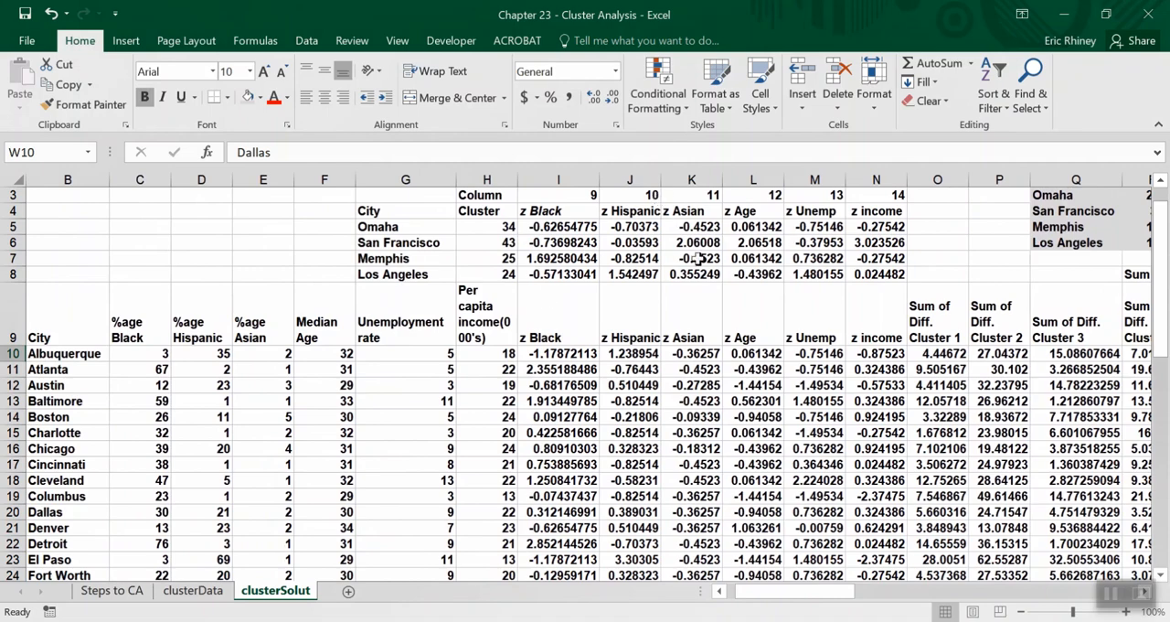
Examine the per-cluster demographic tables from column AA onward, comparing the averages in row 8 for the Omaha and San Francisco clusters.
scroll(594, 412, down, 2)
scroll(594, 411, right, 12)
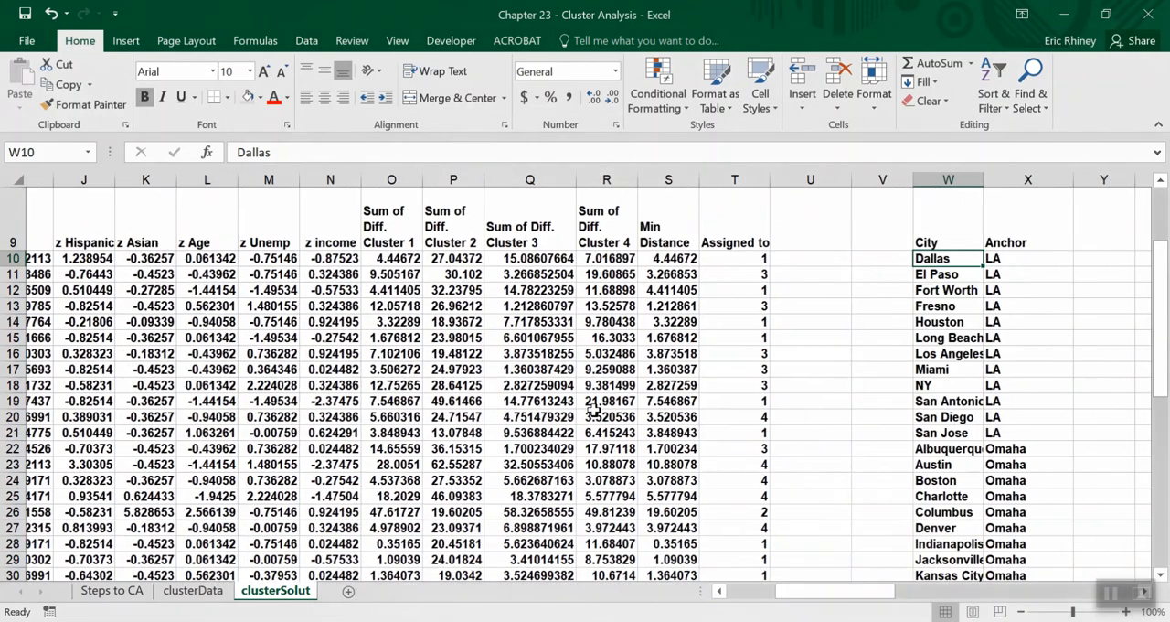
scroll(594, 412, right, 5)
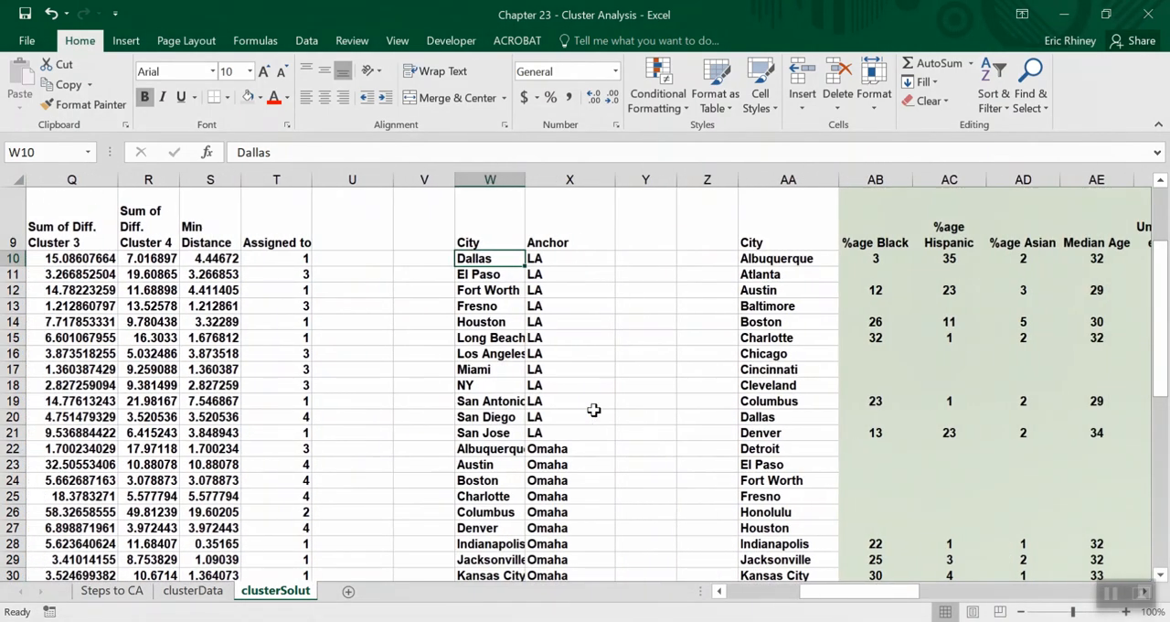
scroll(595, 411, right, 3)
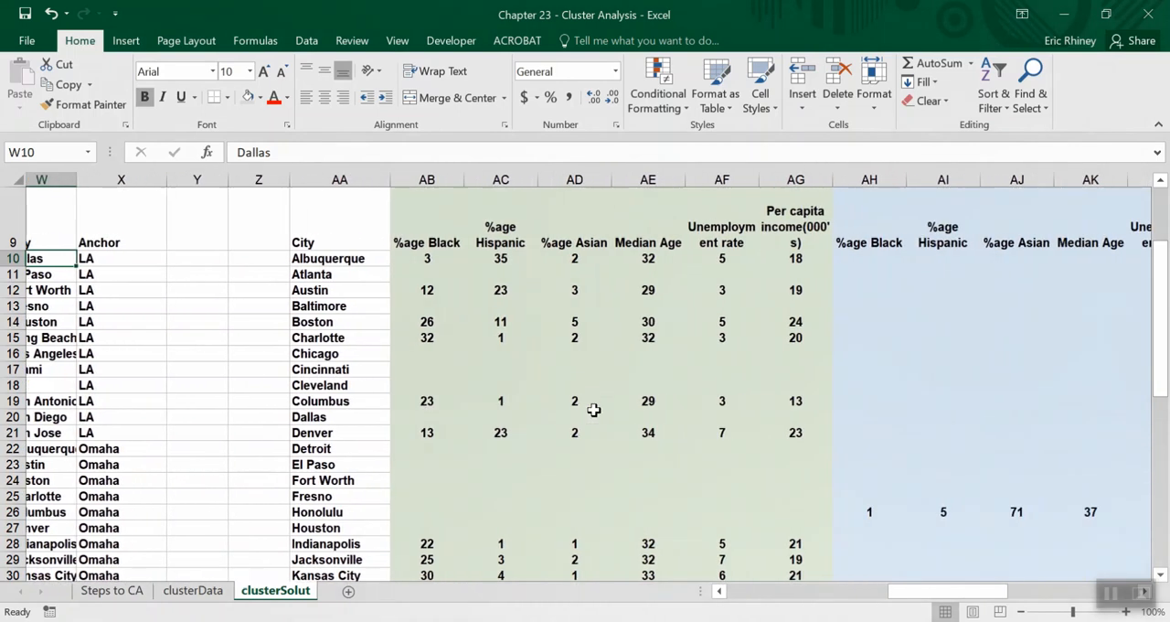
scroll(595, 412, up, 1)
scroll(594, 410, up, 2)
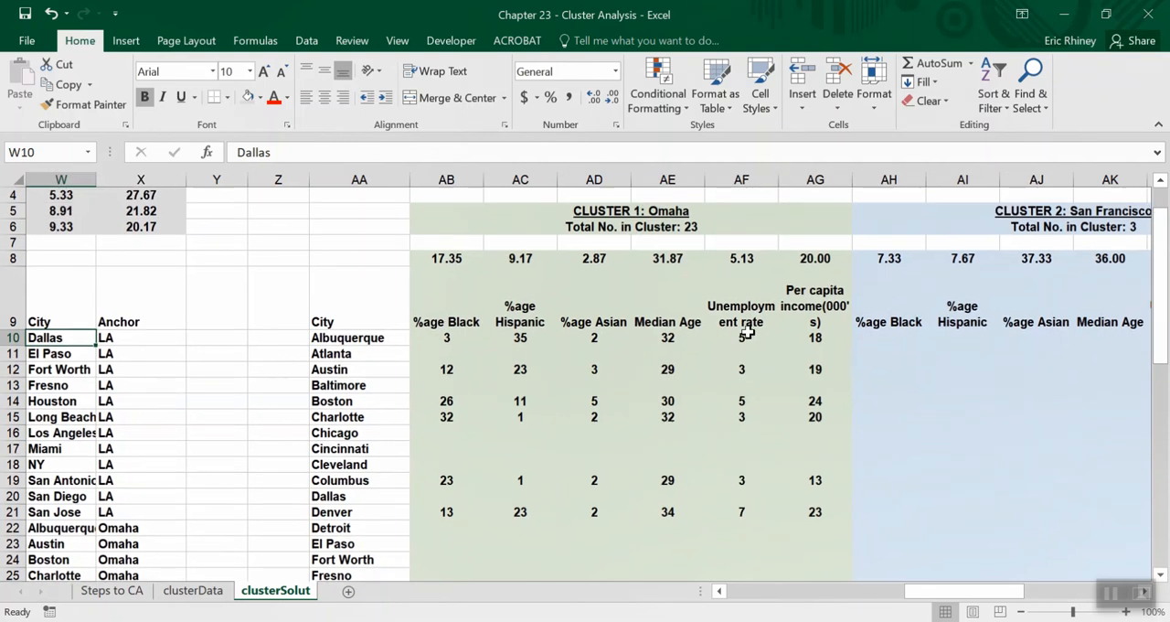
scroll(609, 348, right, 2)
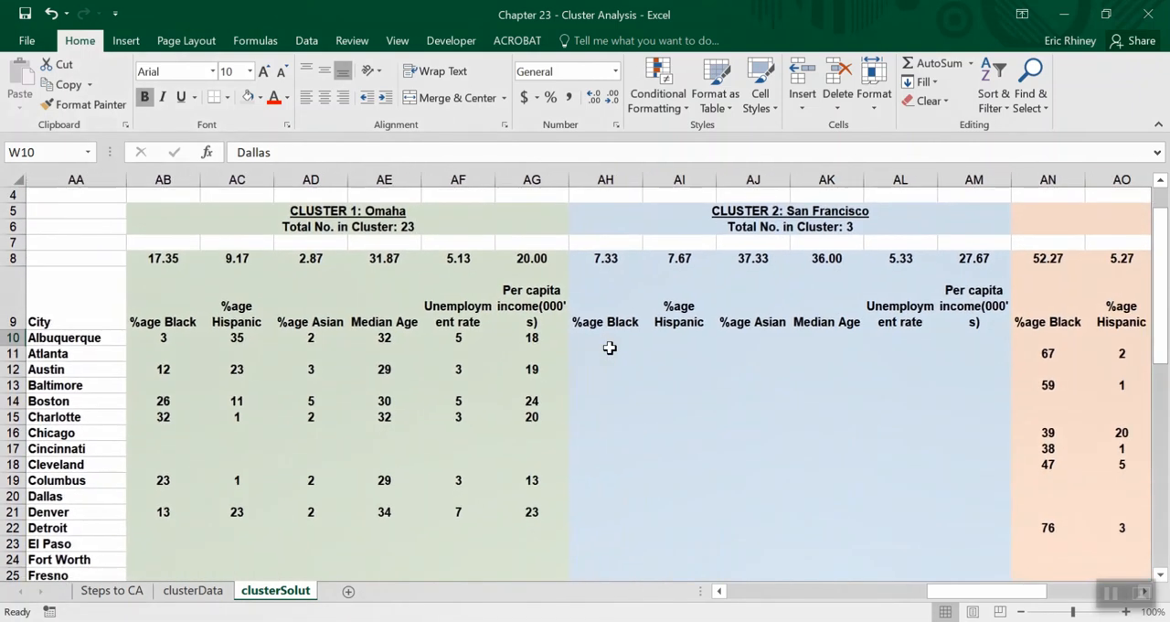
scroll(609, 348, right, 4)
scroll(609, 348, left, 5)
scroll(609, 350, left, 2)
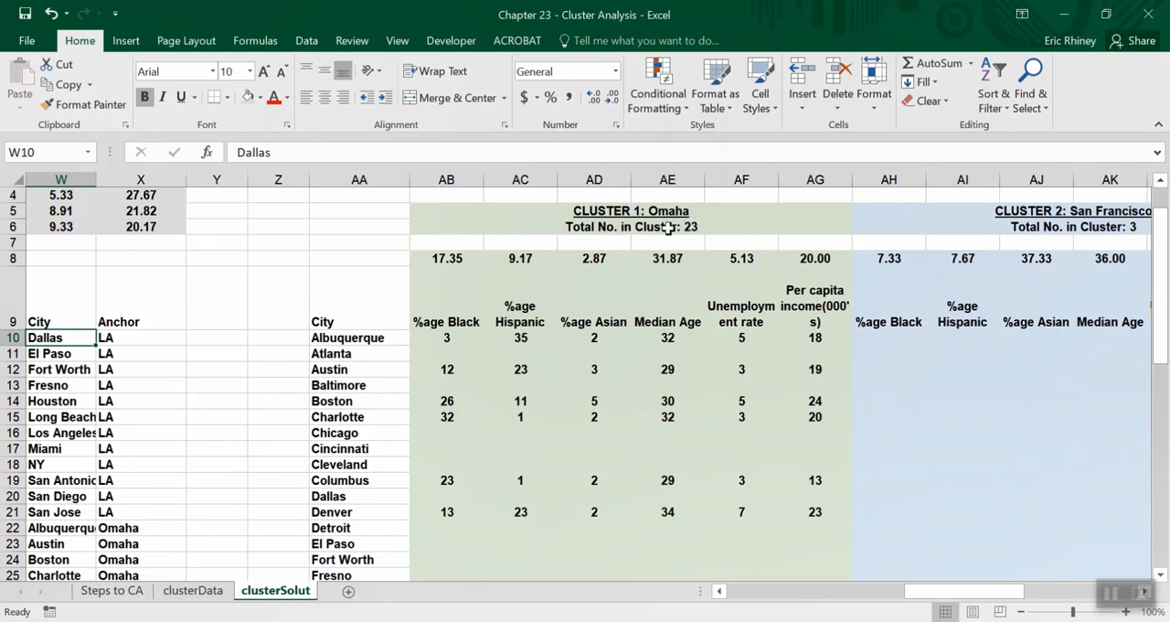
Select the Omaha entries in the Anchor column, X22 to X44, to count the cities in that cluster.
scroll(504, 358, left, 5)
scroll(503, 358, down, 2)
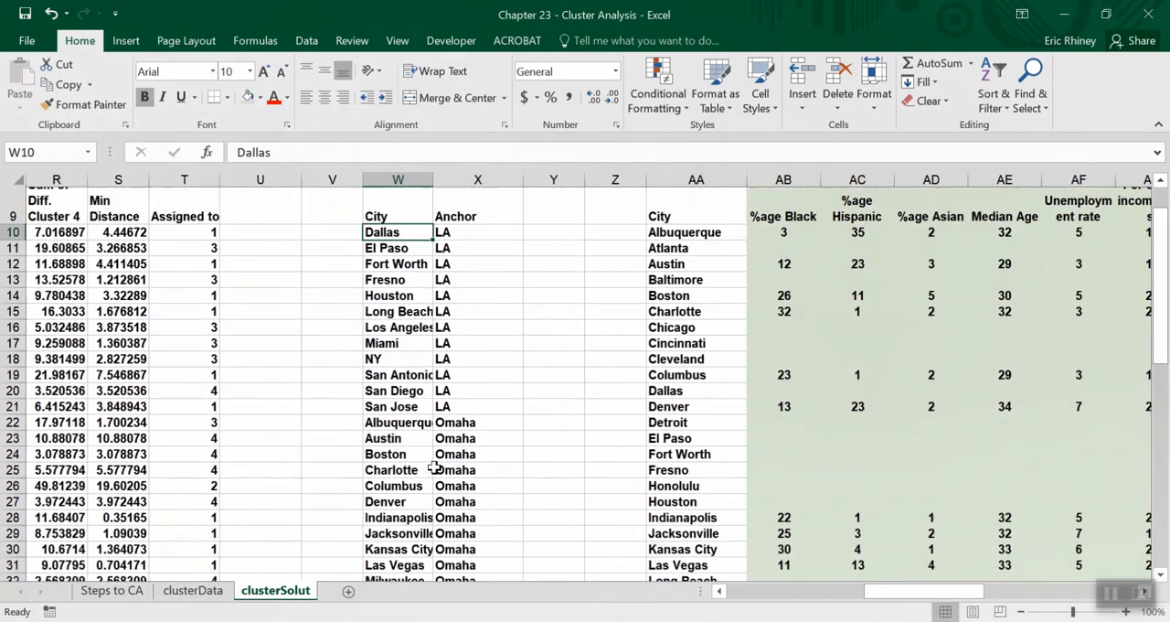
click(440, 453)
scroll(440, 454, down, 6)
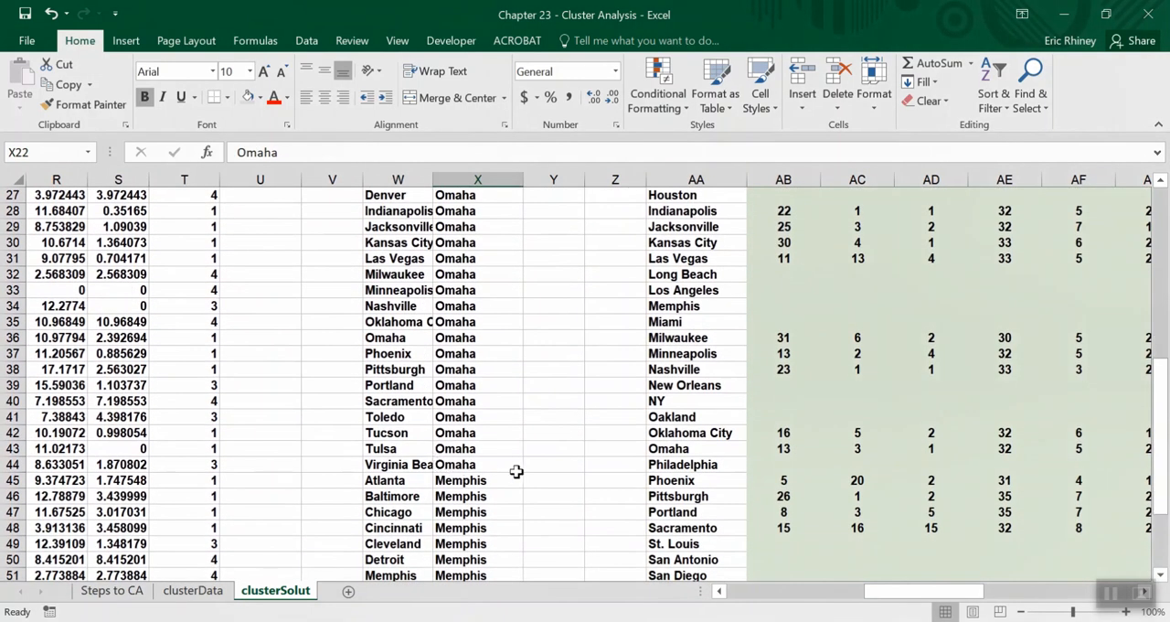
shift+click(515, 464)
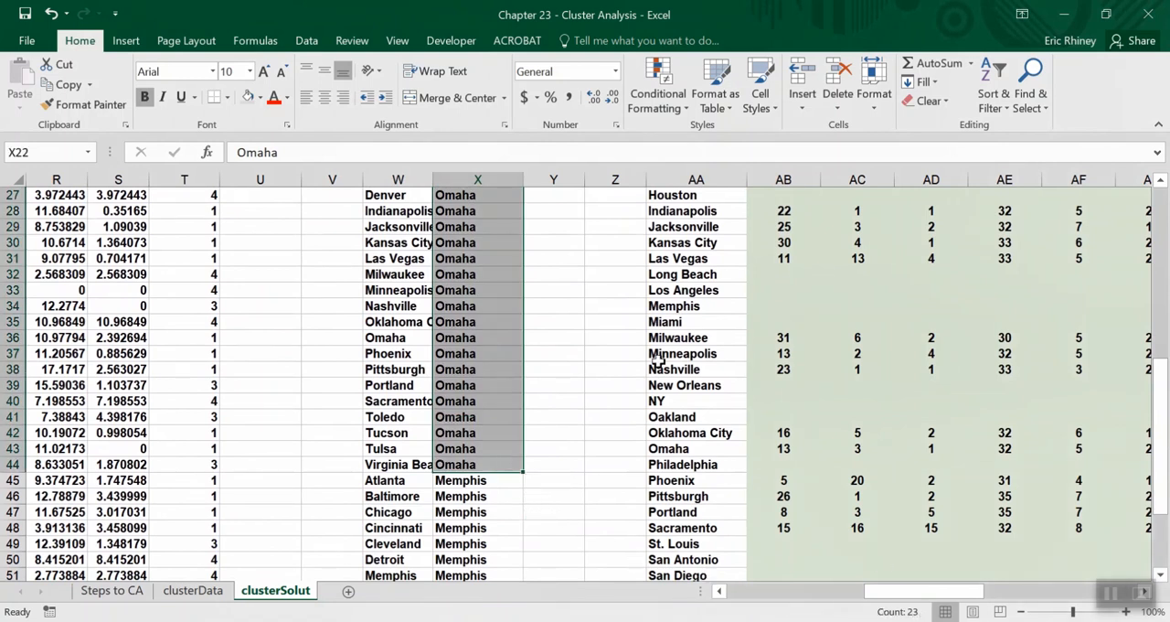
scroll(462, 227, up, 9)
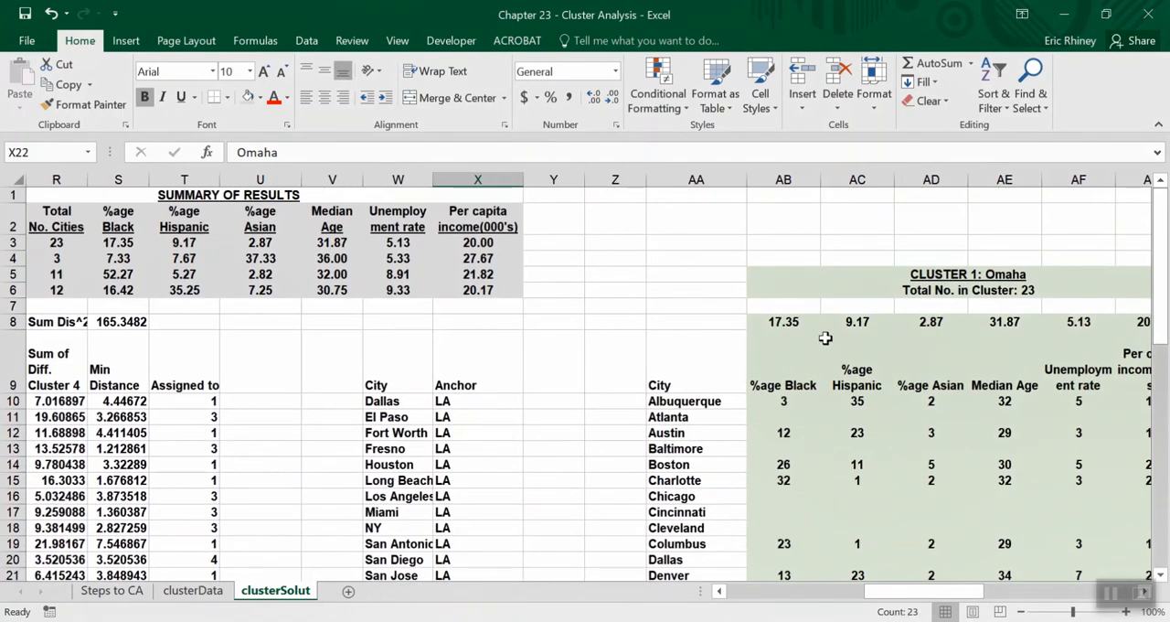
Inspect the average formula in AB8 and the IF formulas for Albuquerque's demographics in AB10 to AG10.
scroll(828, 337, right, 2)
scroll(828, 338, right, 4)
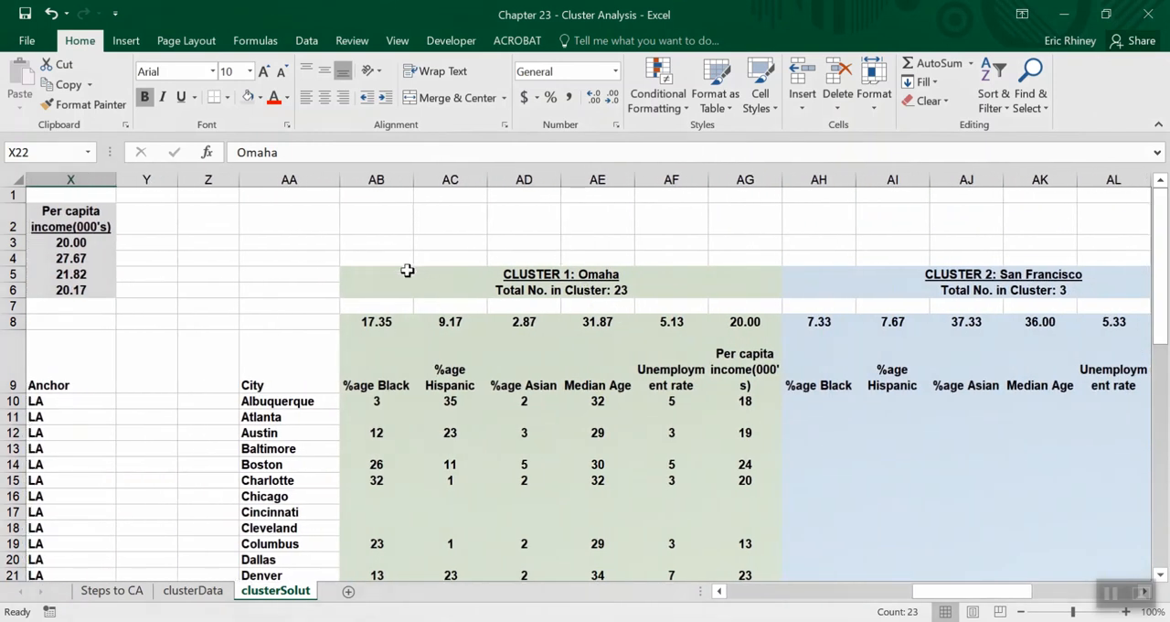
click(372, 320)
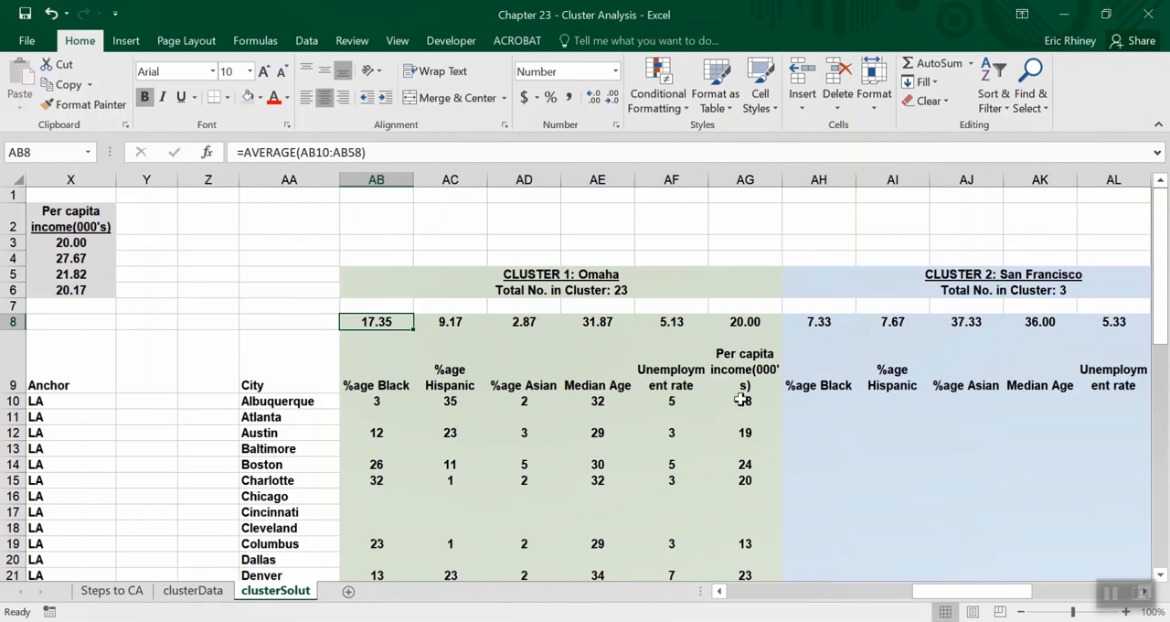
click(353, 401)
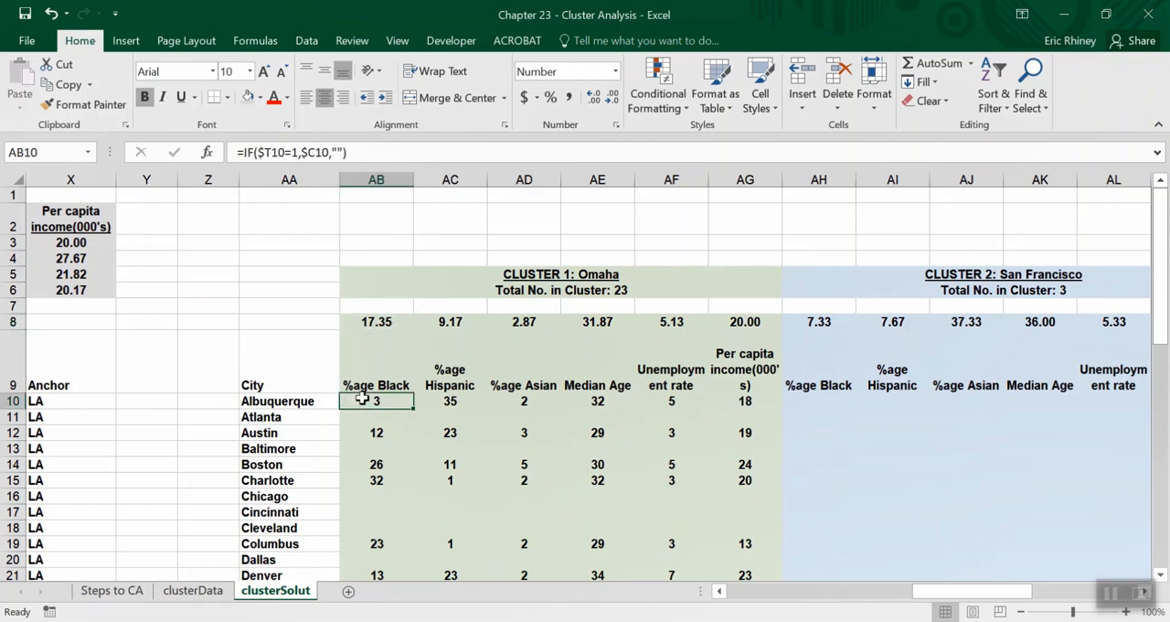
click(442, 400)
click(508, 400)
click(585, 401)
click(655, 400)
click(737, 401)
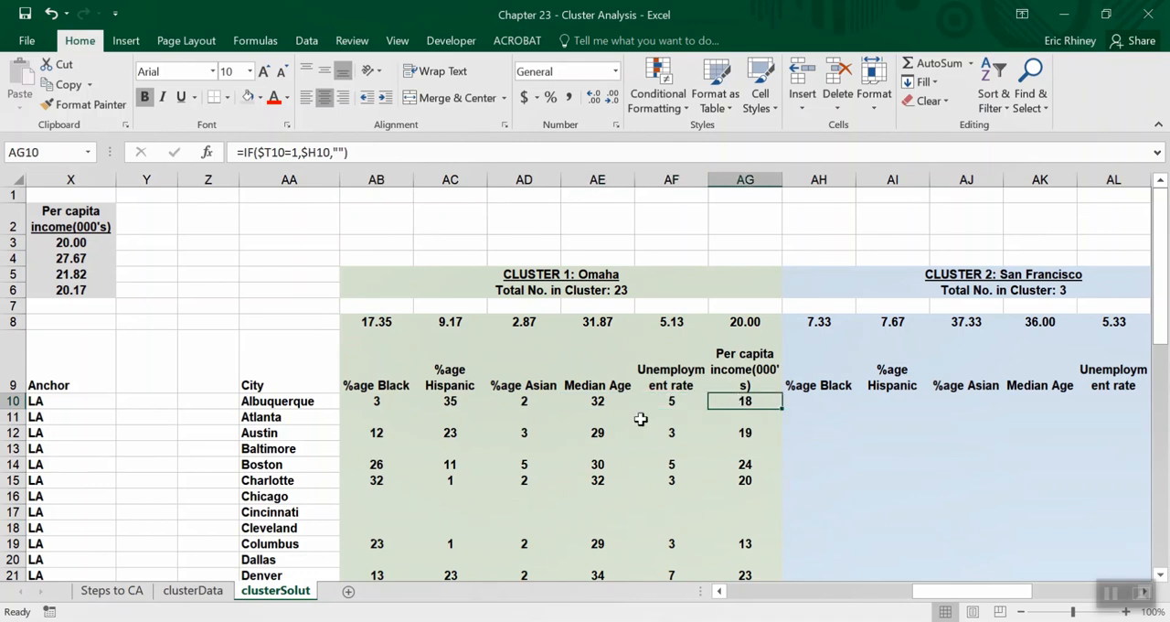
click(380, 400)
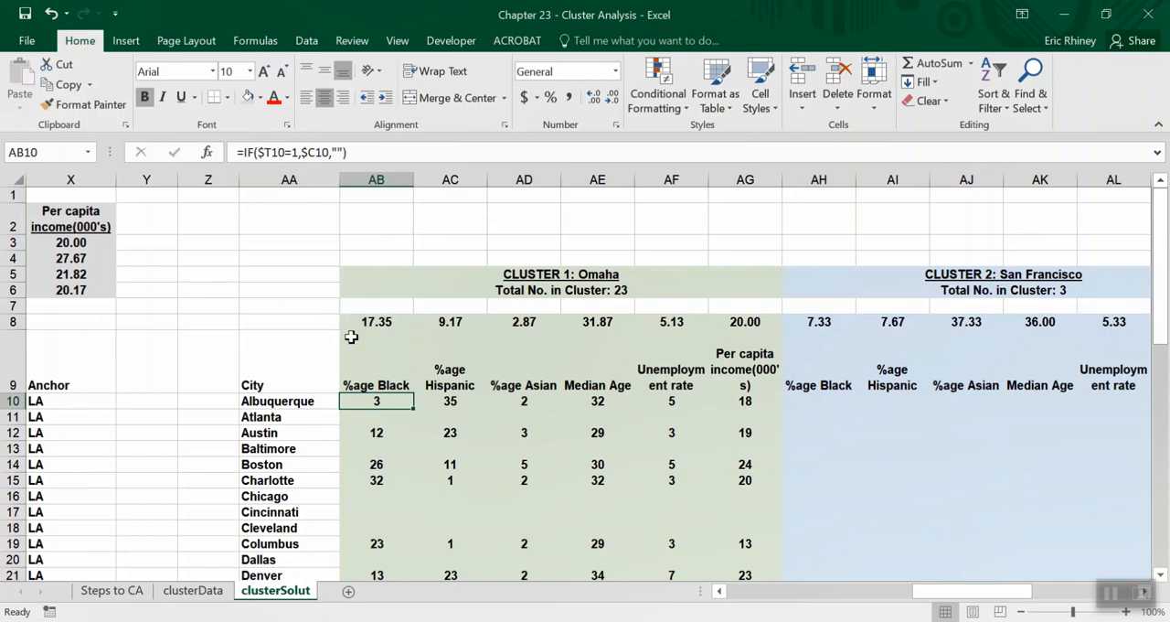
Check the cluster assignment formula in T10 against the anchor city list and the Omaha cluster table.
scroll(308, 407, left, 5)
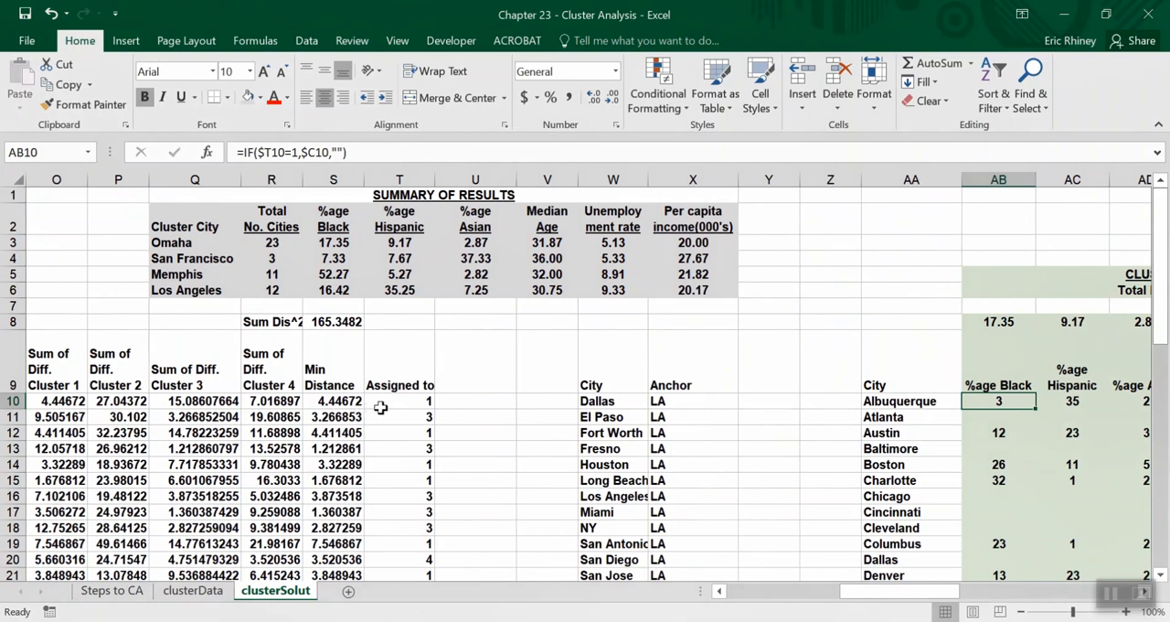
click(388, 402)
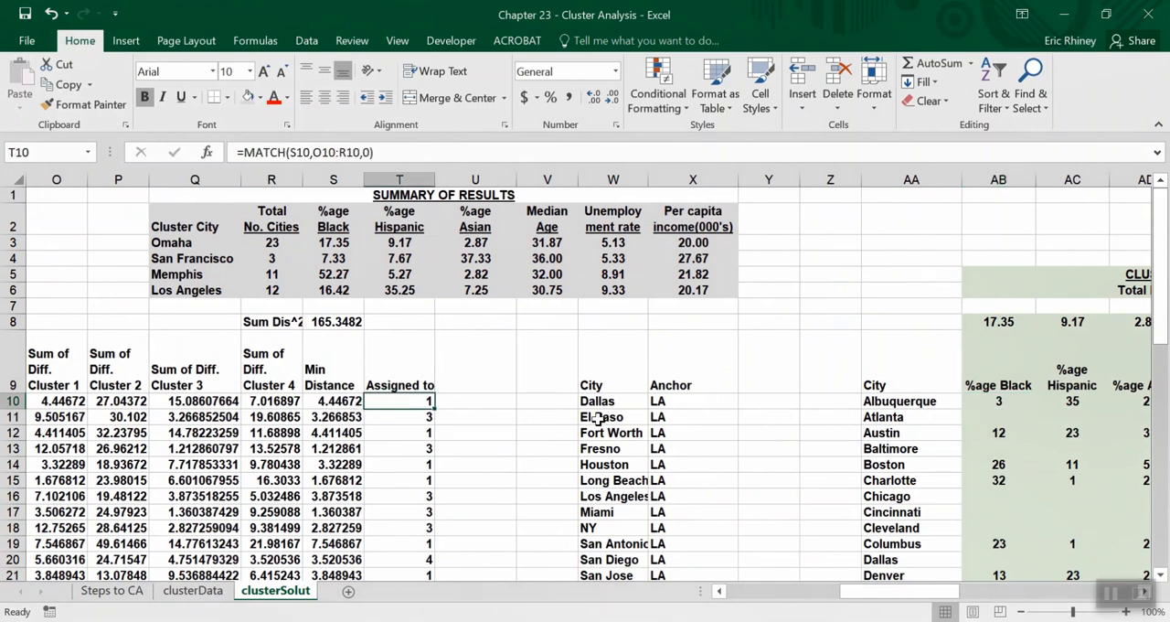
scroll(973, 385, right, 4)
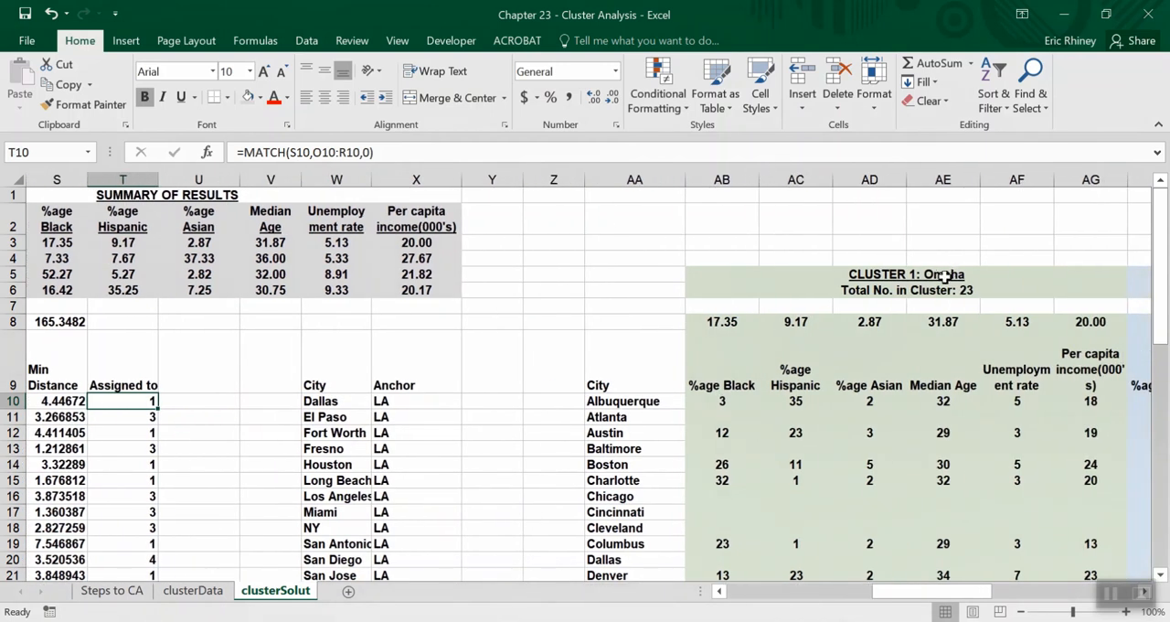
scroll(274, 304, left, 10)
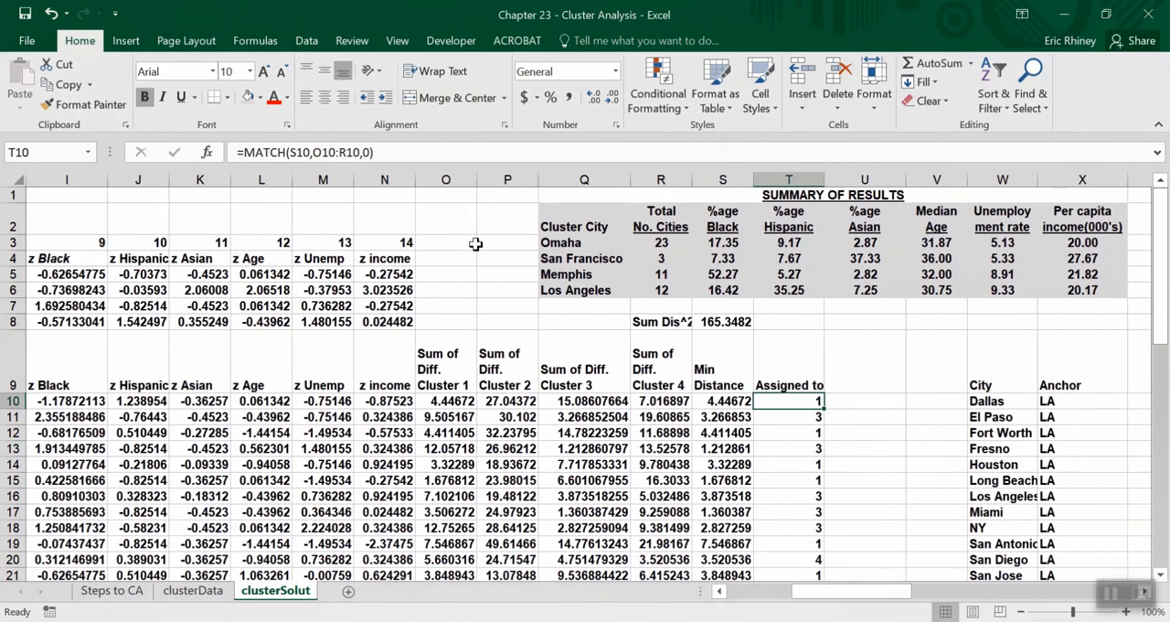
scroll(532, 255, left, 5)
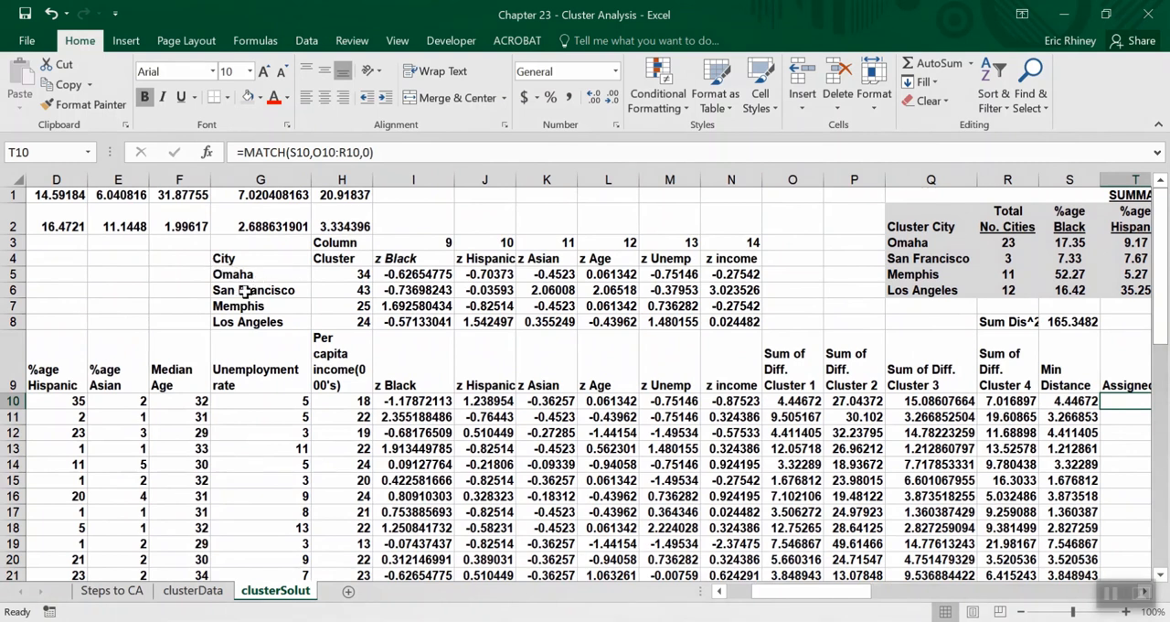
scroll(683, 378, right, 19)
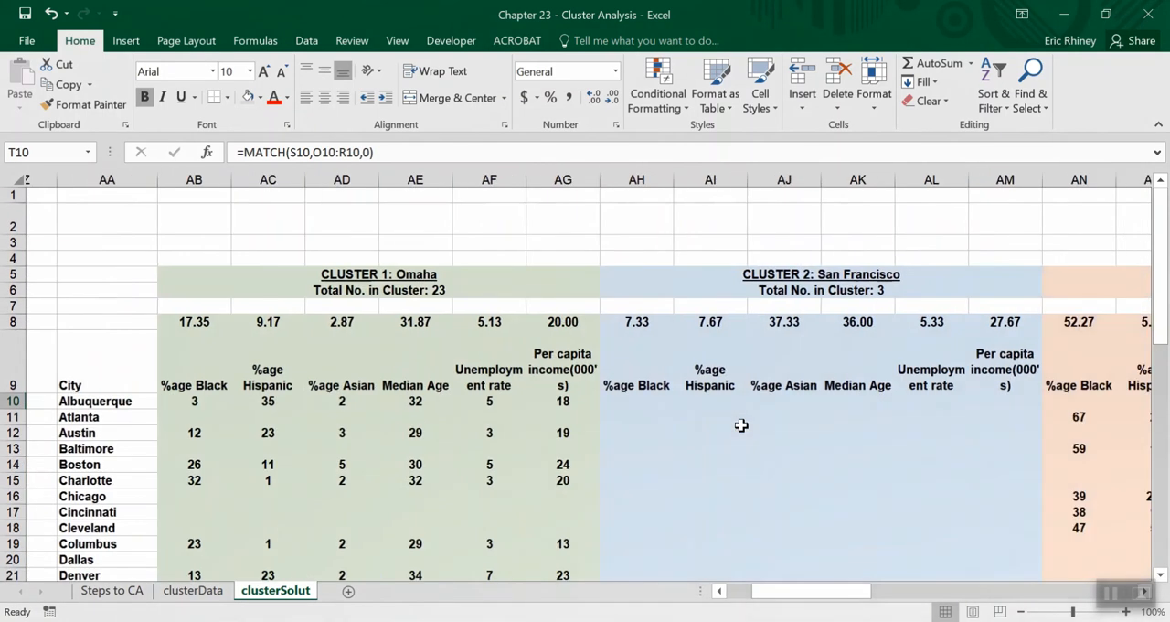
scroll(876, 409, left, 1)
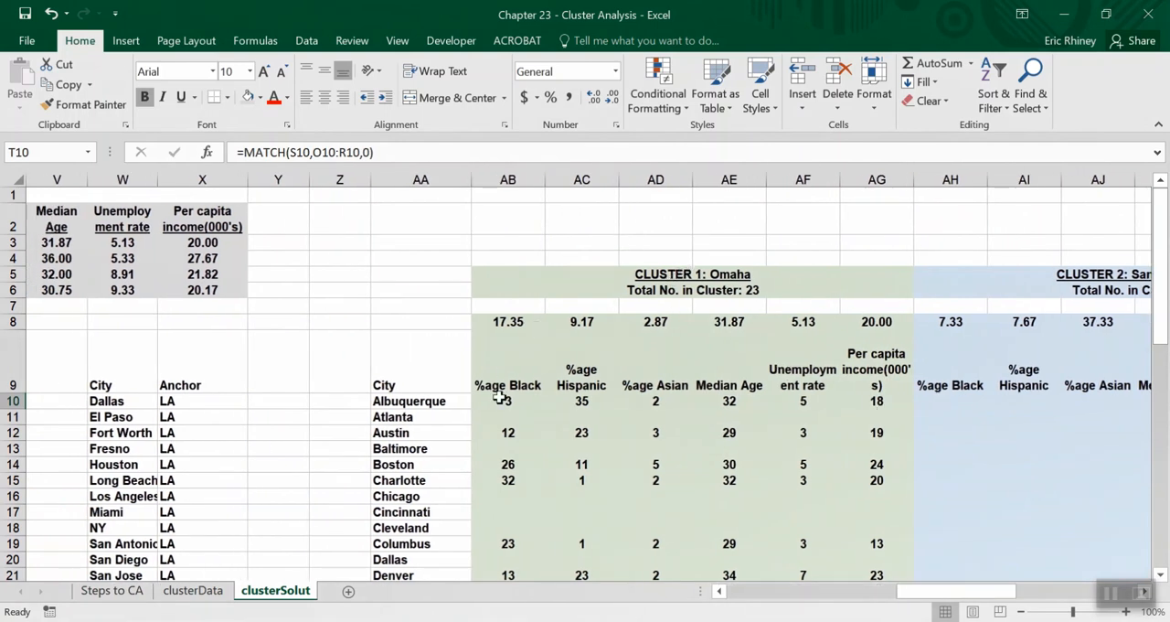
Trace the AB10 formula back to Albuquerque's source demographics in C10 to H10 and compare them with the Omaha table.
click(500, 397)
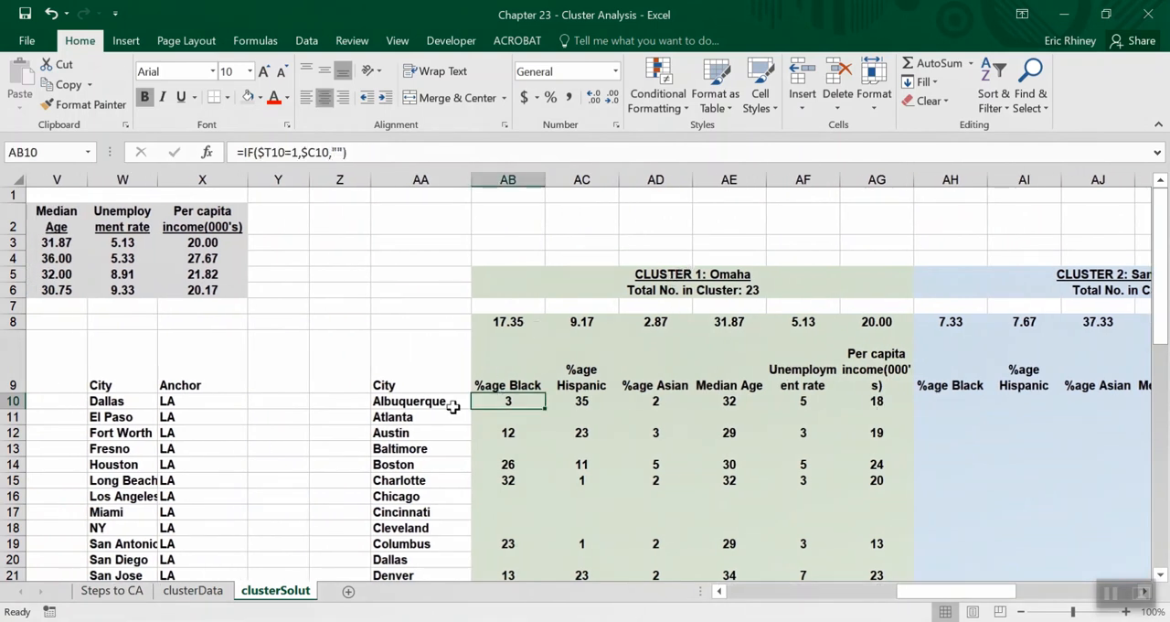
scroll(449, 402, left, 10)
scroll(452, 406, left, 2)
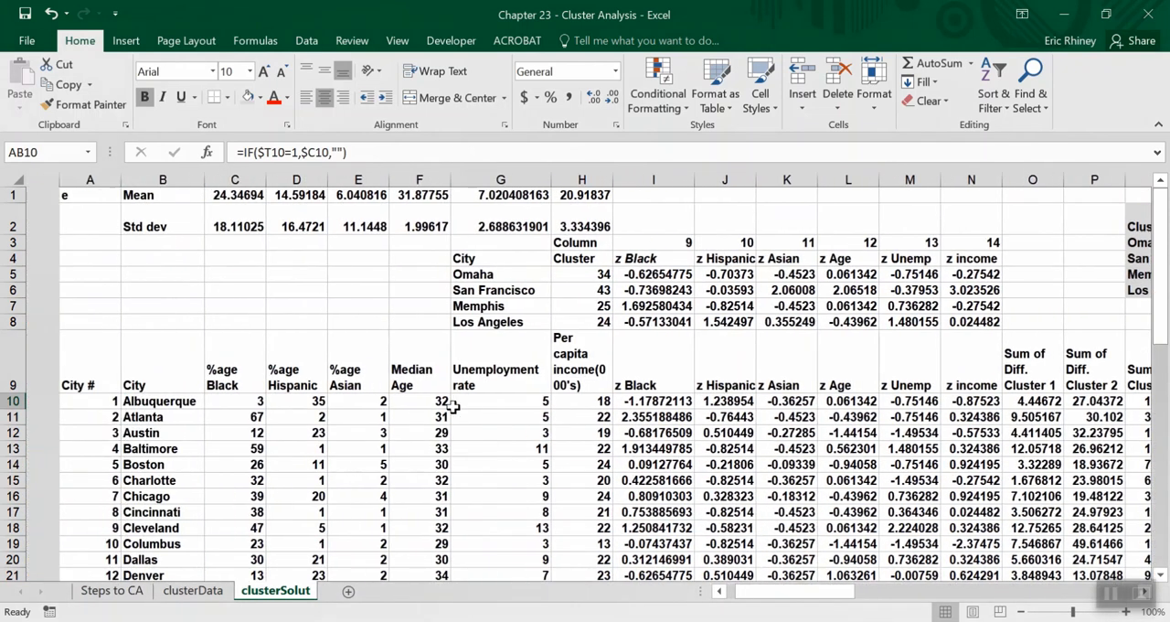
click(223, 395)
drag(223, 395, 540, 411)
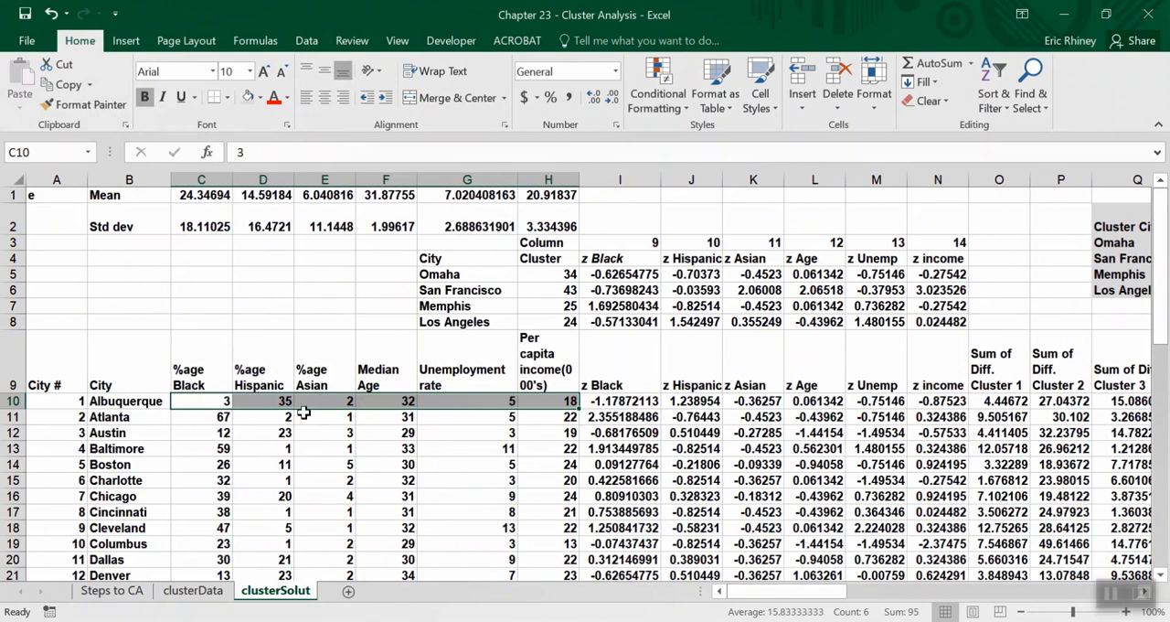
scroll(759, 498, right, 8)
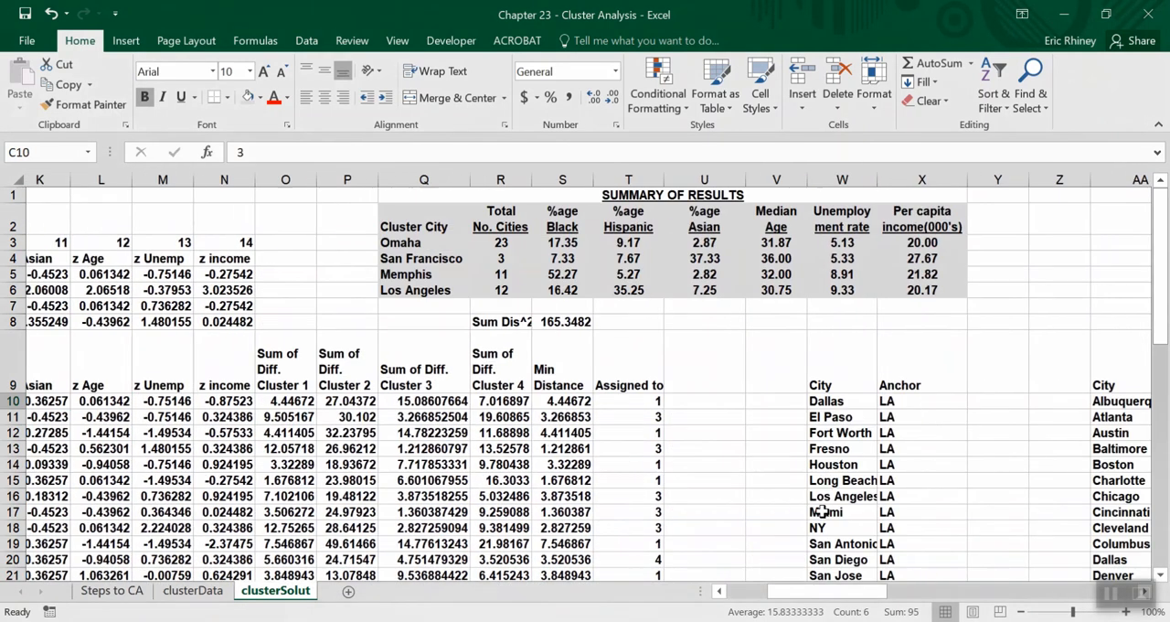
scroll(823, 510, right, 5)
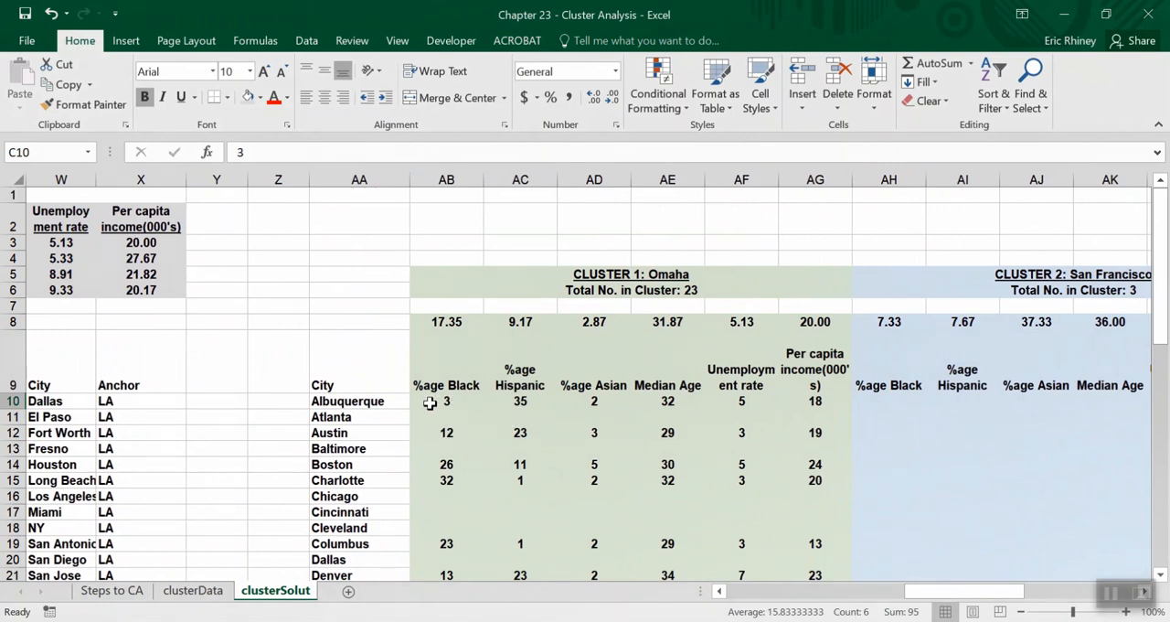
Inspect the assignment formula in T12 and follow Austin's row 12 from the source data to the Omaha cluster table.
scroll(320, 433, left, 3)
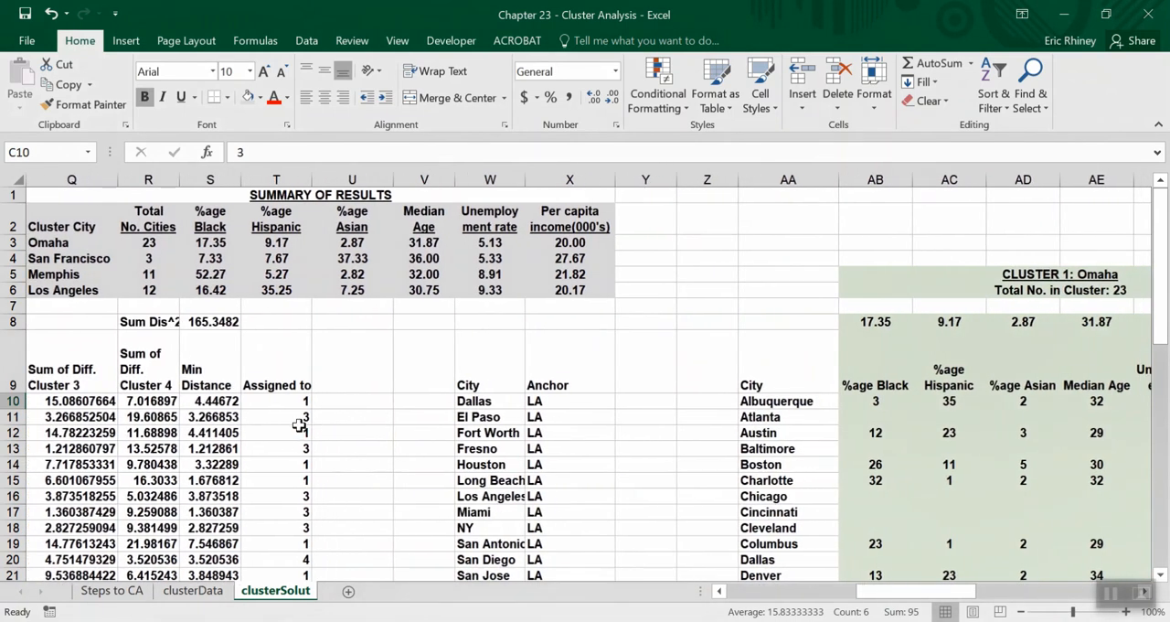
click(298, 433)
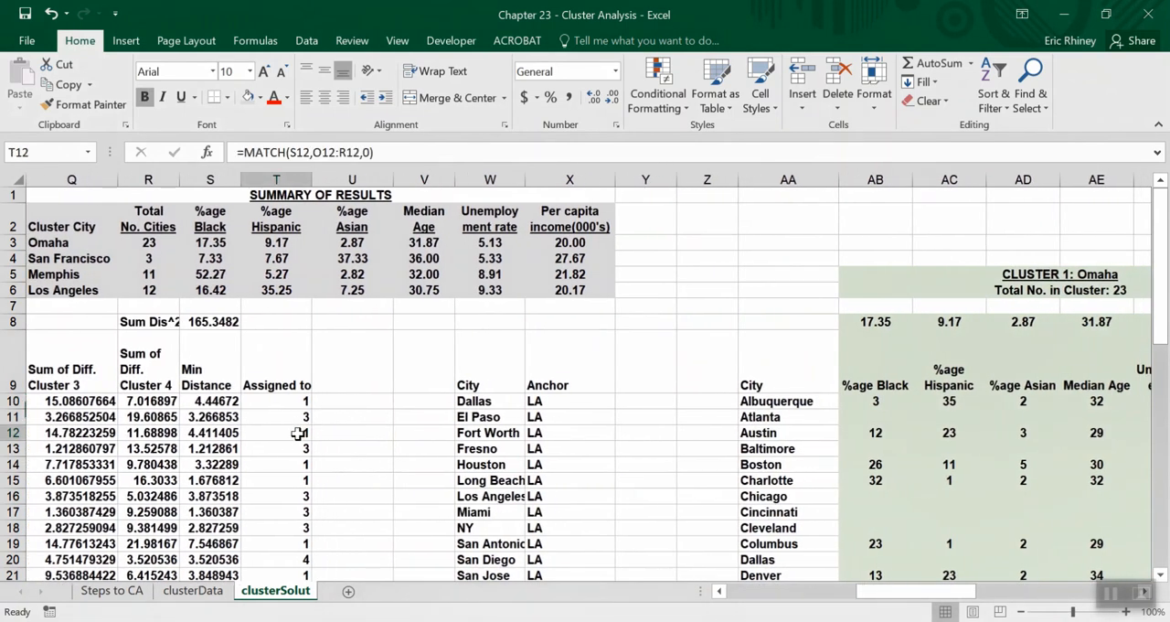
click(12, 431)
scroll(91, 463, left, 8)
scroll(91, 463, left, 1)
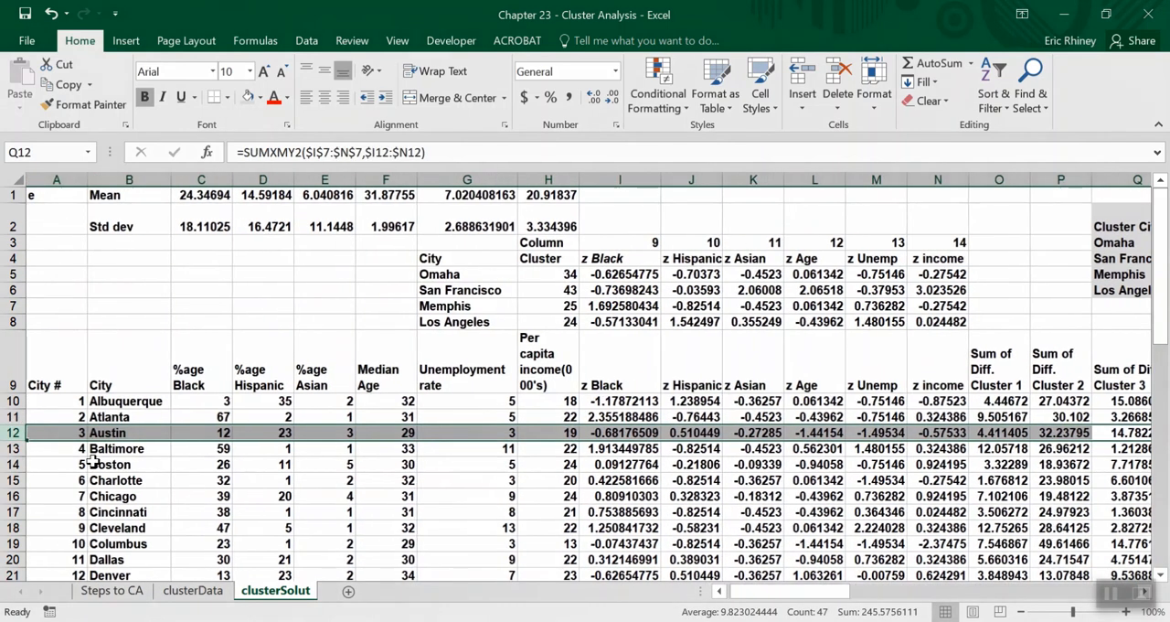
scroll(807, 469, right, 10)
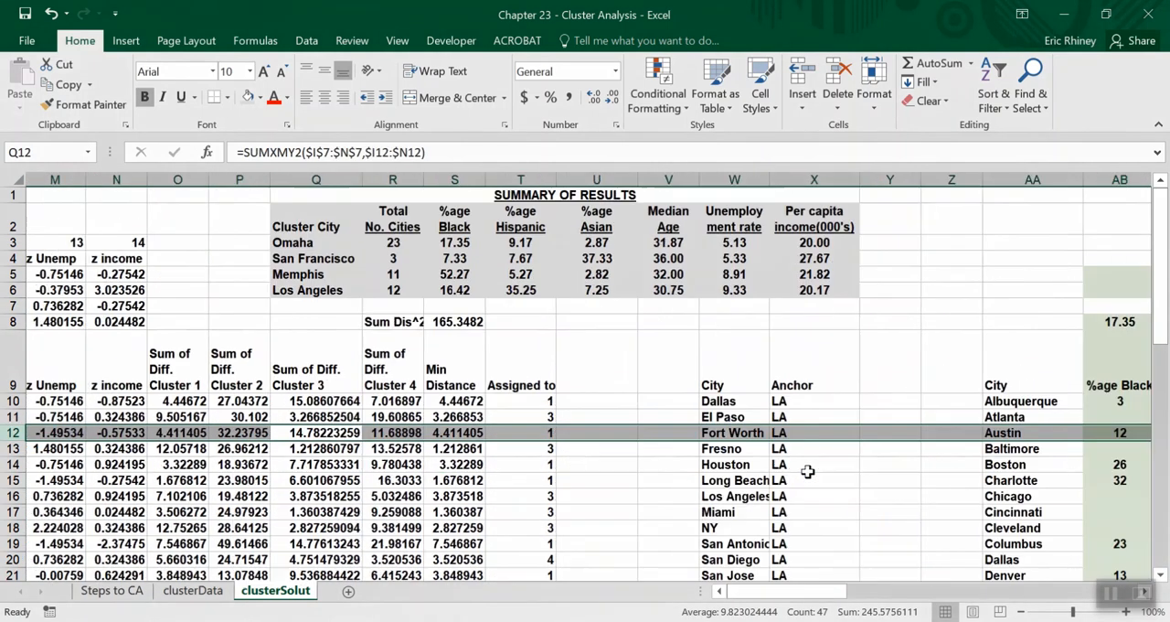
scroll(808, 469, left, 2)
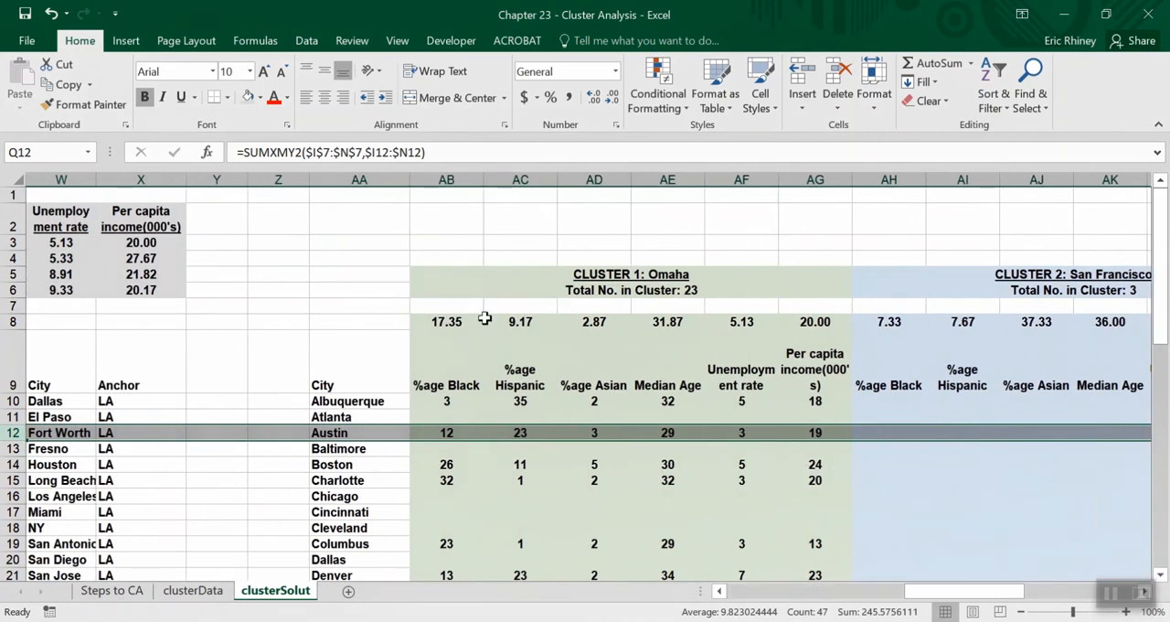
Examine the row 8 demographic averages for the San Francisco, Memphis and Los Angeles clusters.
scroll(1033, 517, right, 2)
scroll(1033, 517, right, 1)
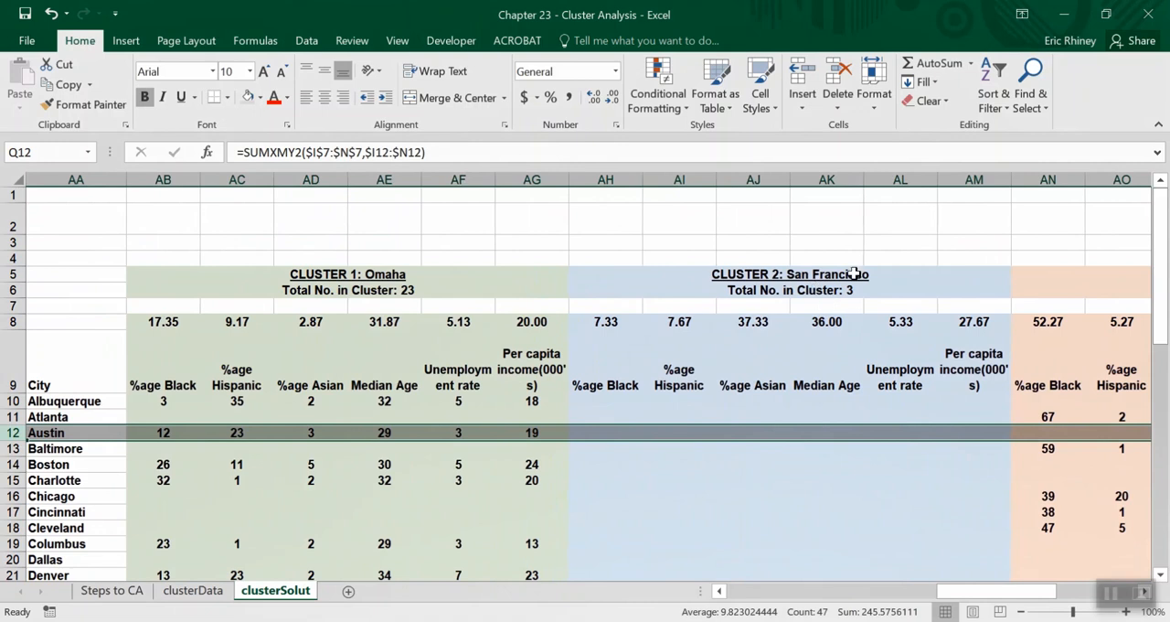
scroll(1039, 414, right, 5)
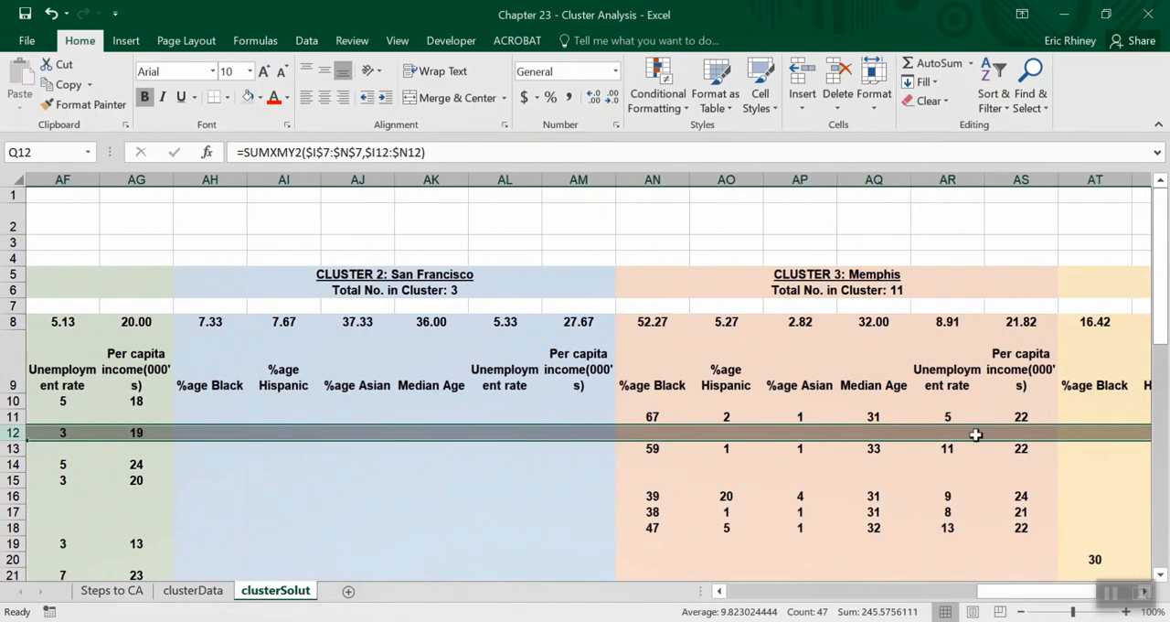
scroll(975, 434, right, 7)
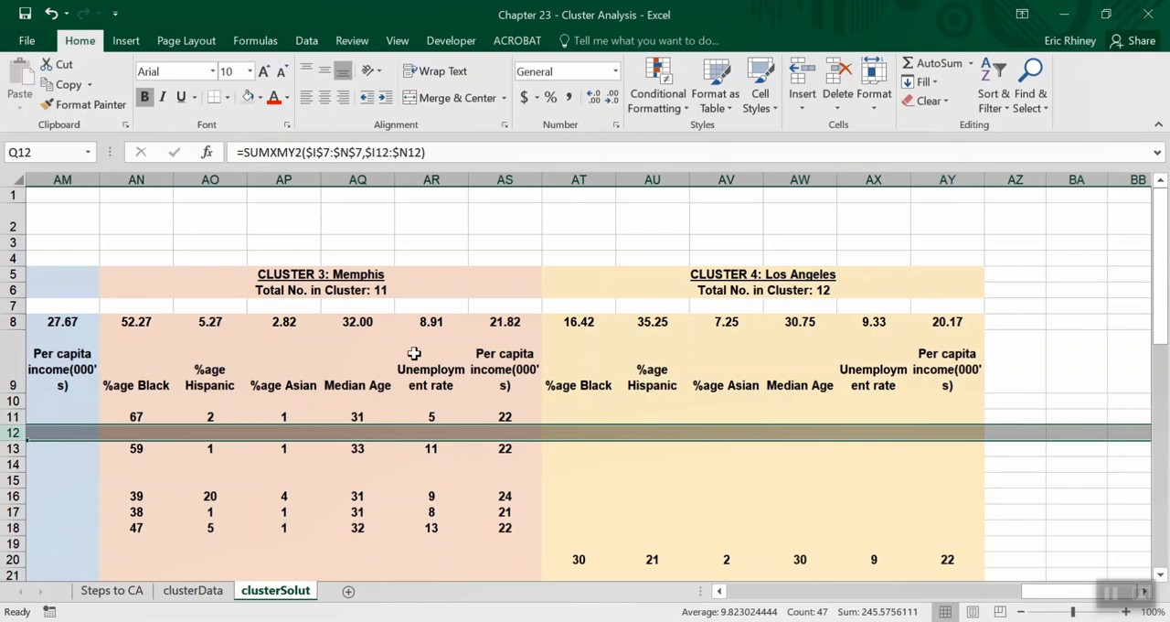
scroll(414, 352, left, 5)
scroll(414, 353, left, 8)
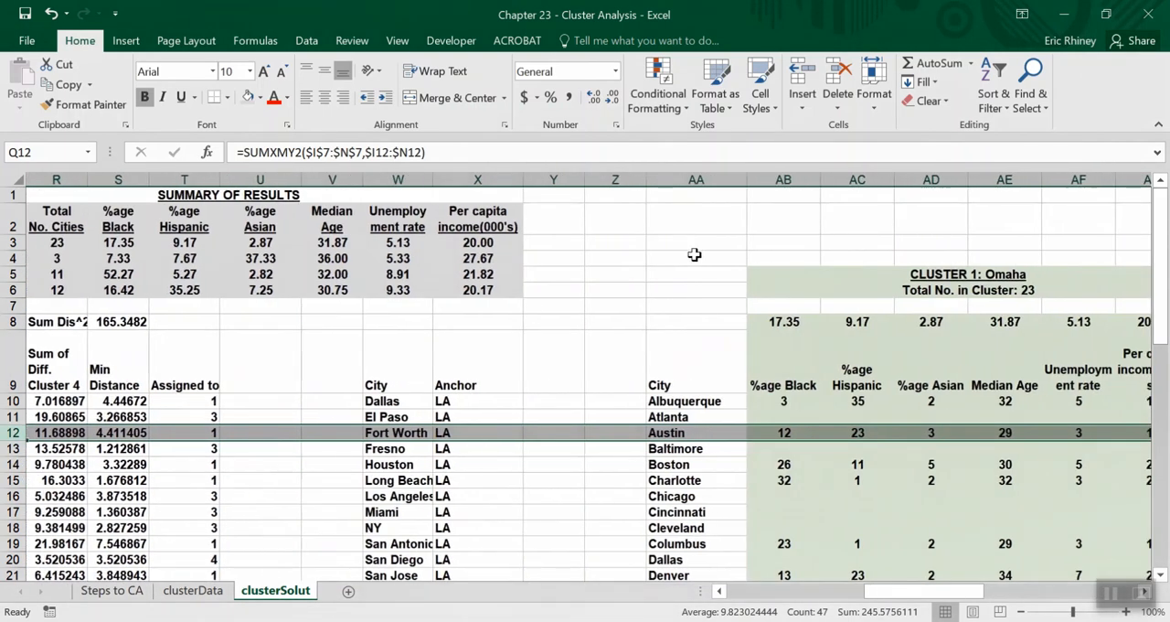
Select the Summary of Results table in Q1 to X6 and compare it with the per-cluster averages in row 8.
scroll(802, 287, left, 4)
drag(479, 194, 508, 291)
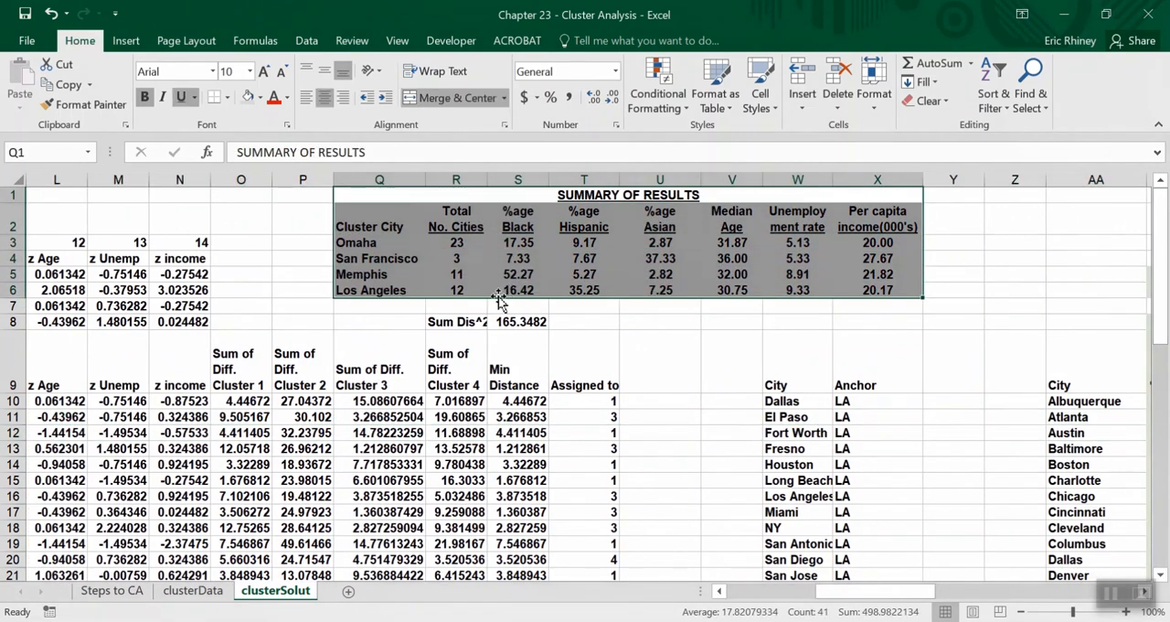
click(376, 307)
scroll(1065, 373, right, 4)
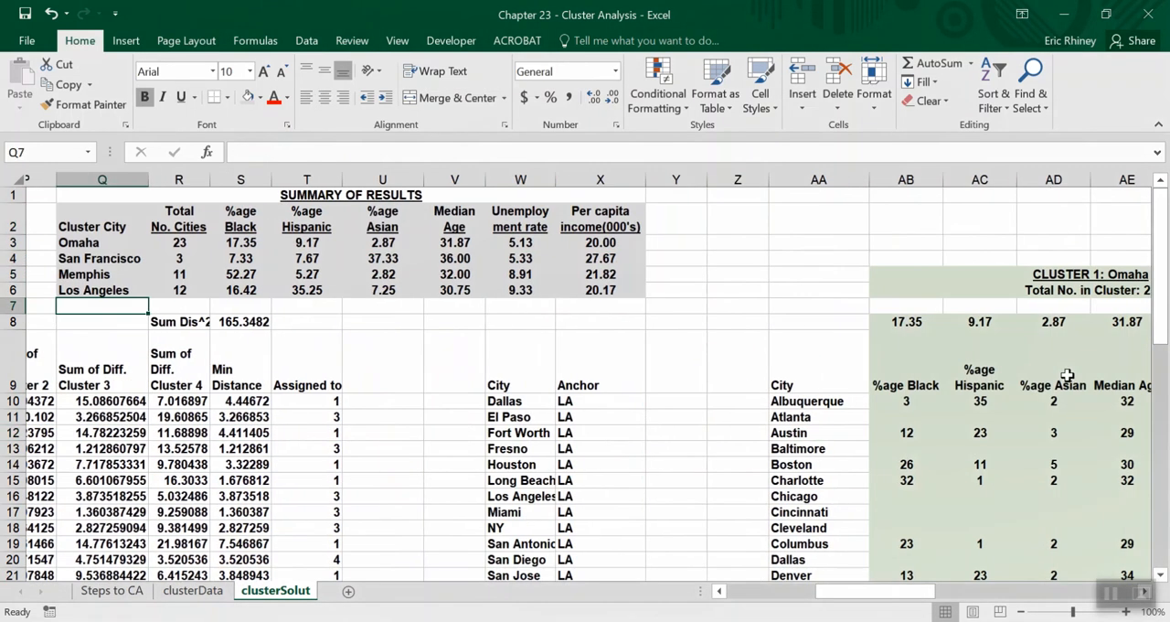
click(786, 322)
drag(786, 322, 1106, 317)
scroll(456, 311, left, 1)
scroll(456, 311, left, 2)
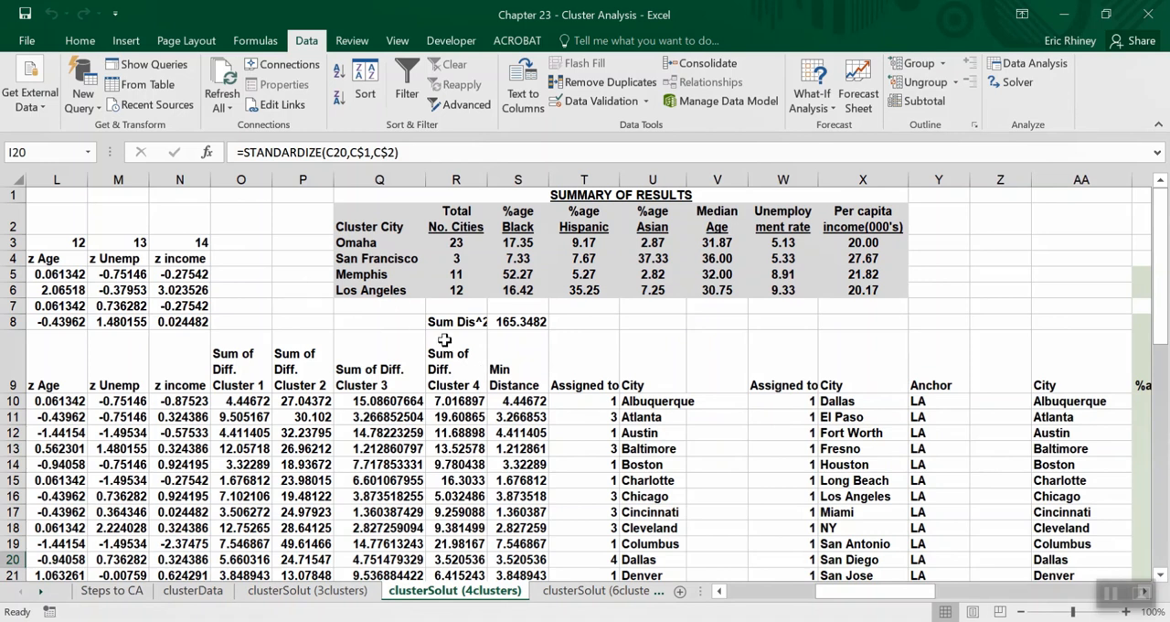
Open the clusterSolut (6clusters) sheet and examine the per-cluster demographic tables through to the San Francisco cluster's entries.
click(564, 593)
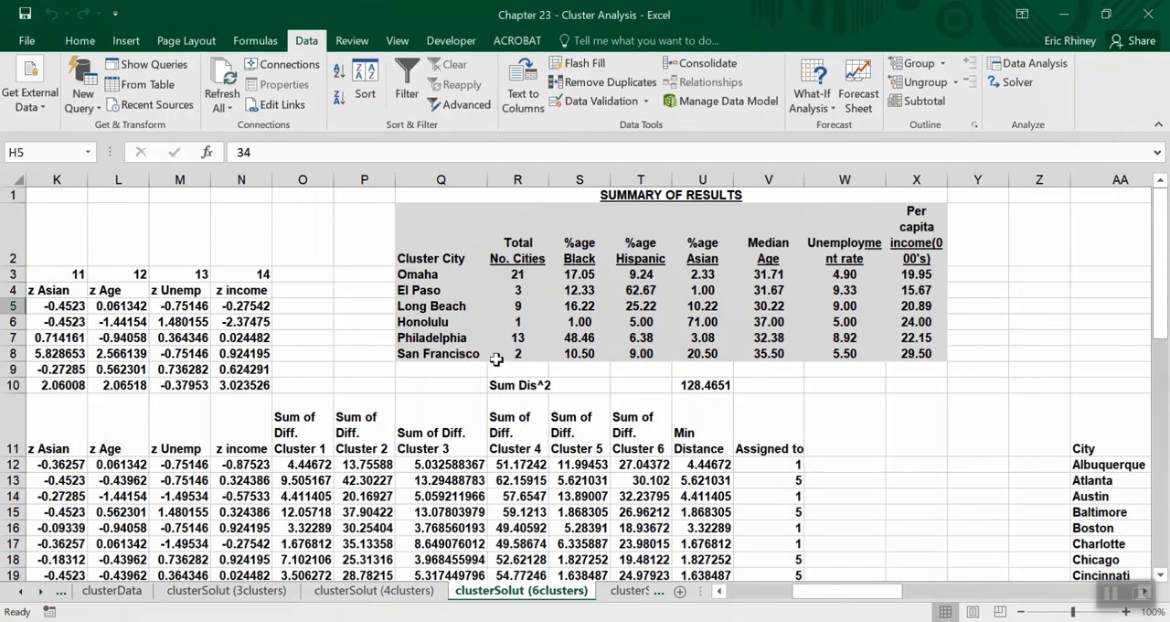
scroll(902, 420, right, 10)
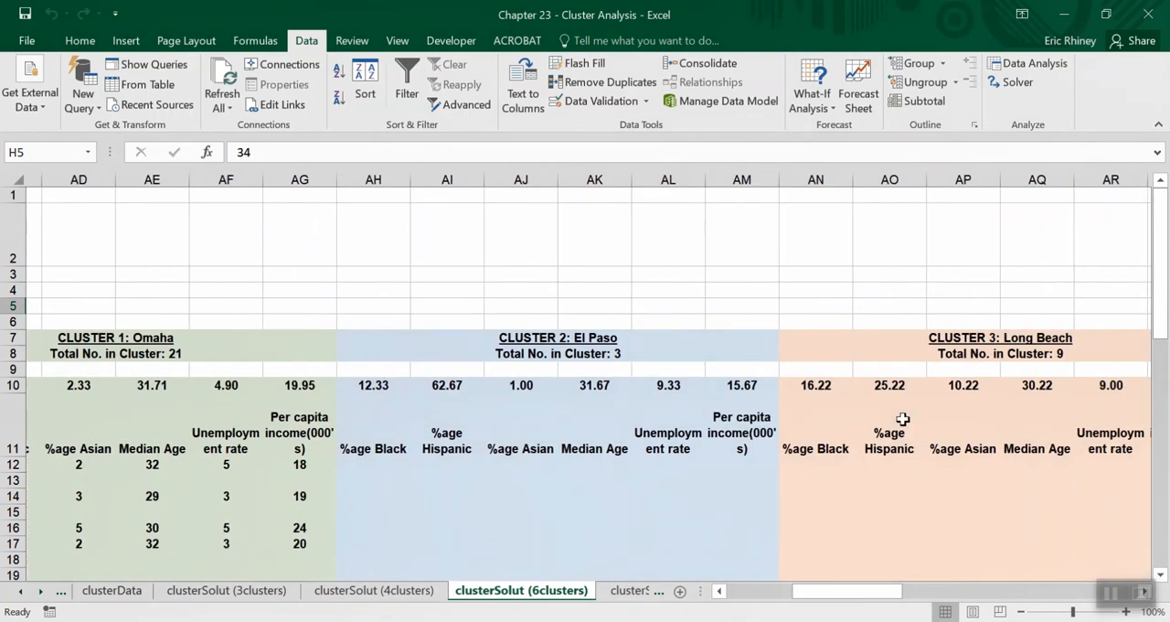
scroll(902, 419, right, 4)
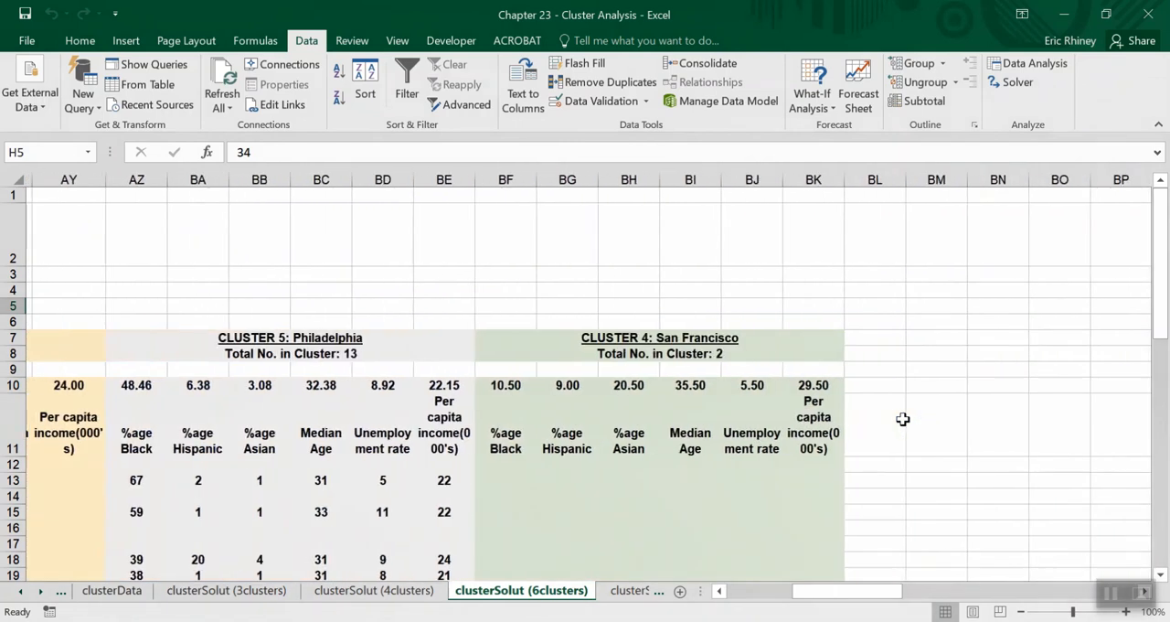
scroll(703, 455, down, 6)
scroll(702, 454, up, 6)
scroll(702, 454, down, 15)
scroll(702, 454, down, 1)
scroll(702, 454, up, 1)
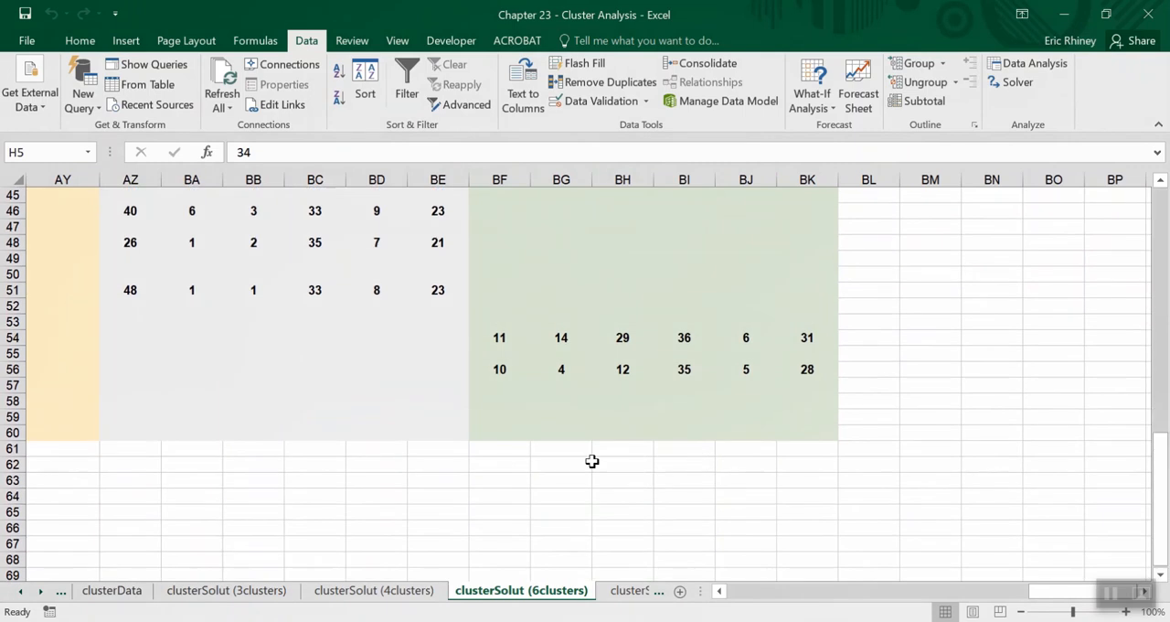
Select row 54 and trace the San Francisco cluster's first entry back to its city name in column AA.
click(13, 338)
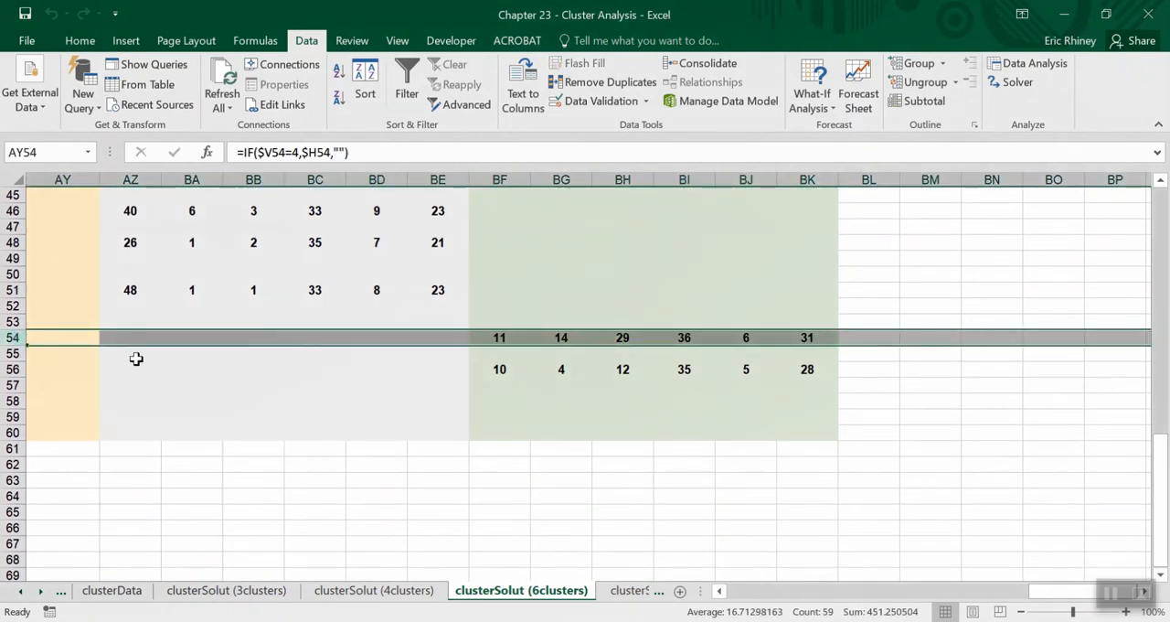
scroll(136, 358, left, 10)
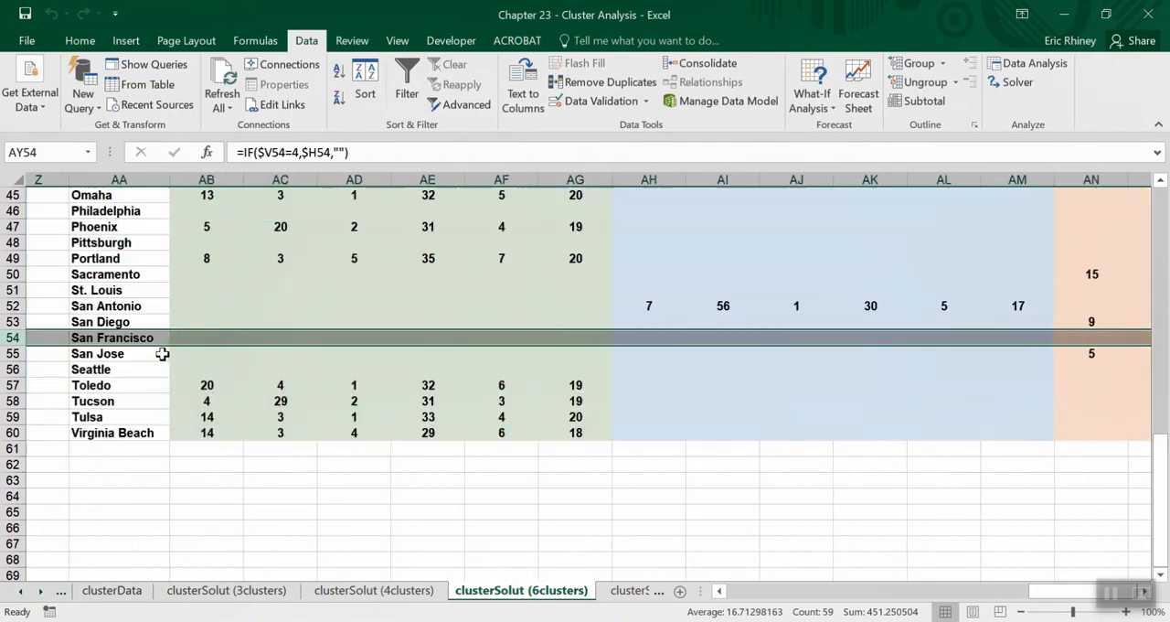
scroll(162, 354, left, 3)
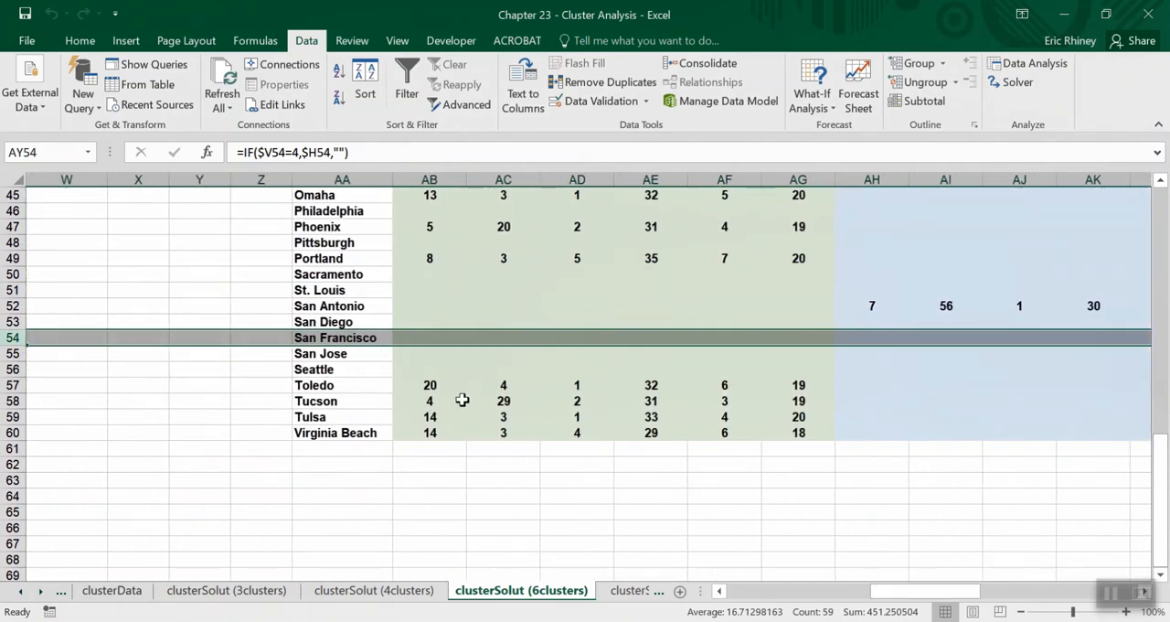
scroll(507, 397, right, 8)
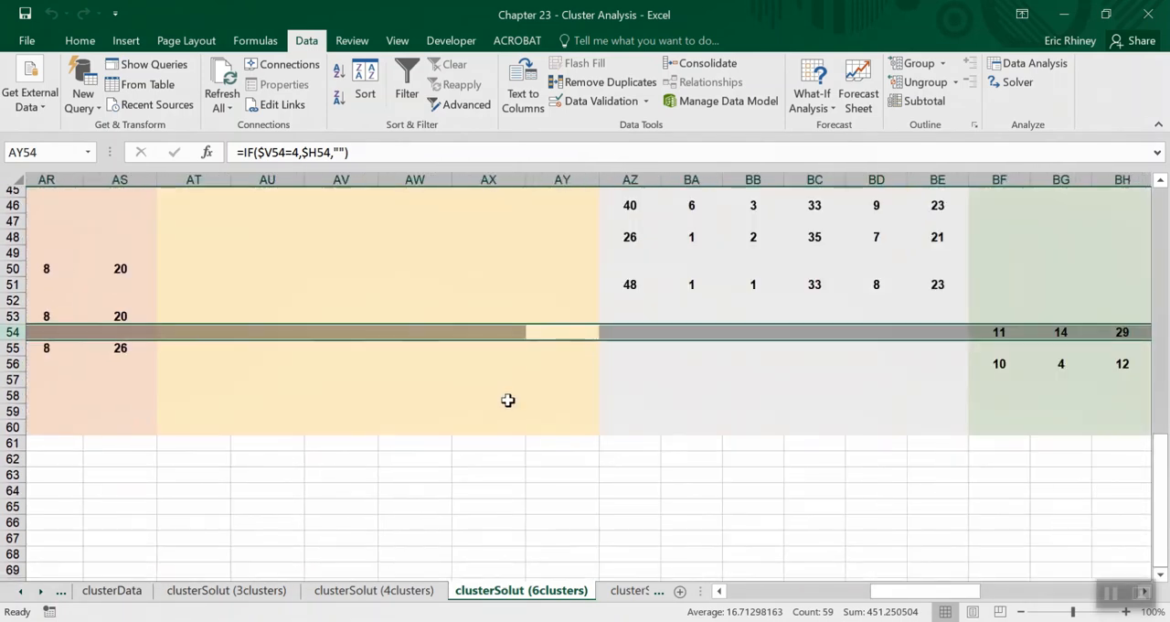
scroll(508, 399, right, 3)
scroll(92, 371, left, 1)
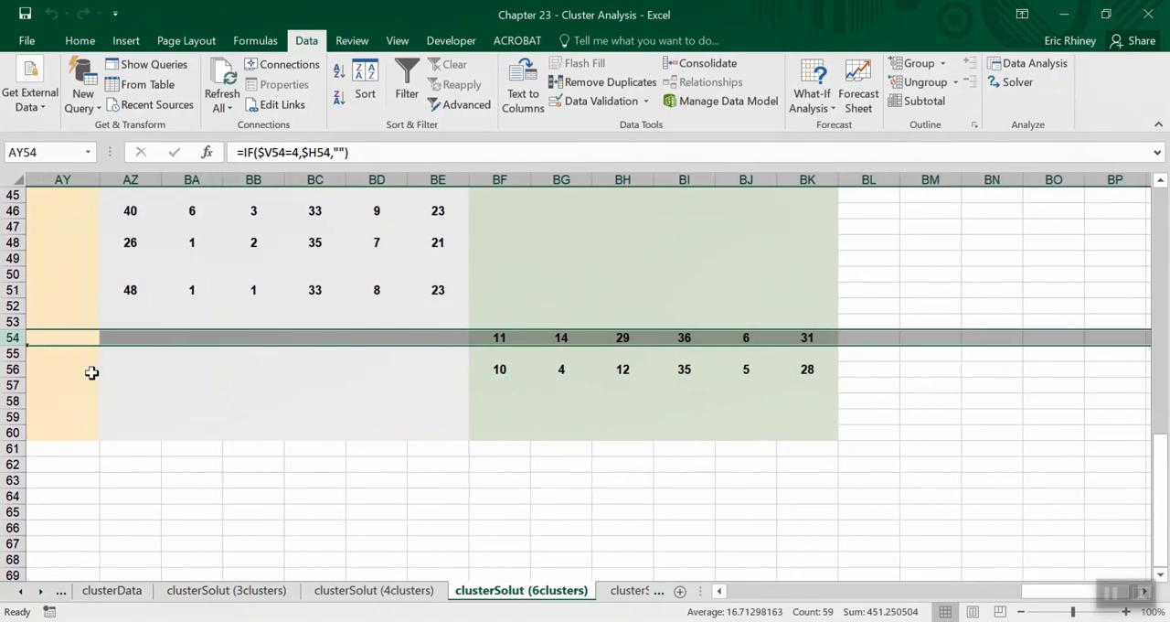
Select row 56 and identify the city behind the San Francisco cluster's second entry.
click(9, 369)
scroll(150, 385, left, 6)
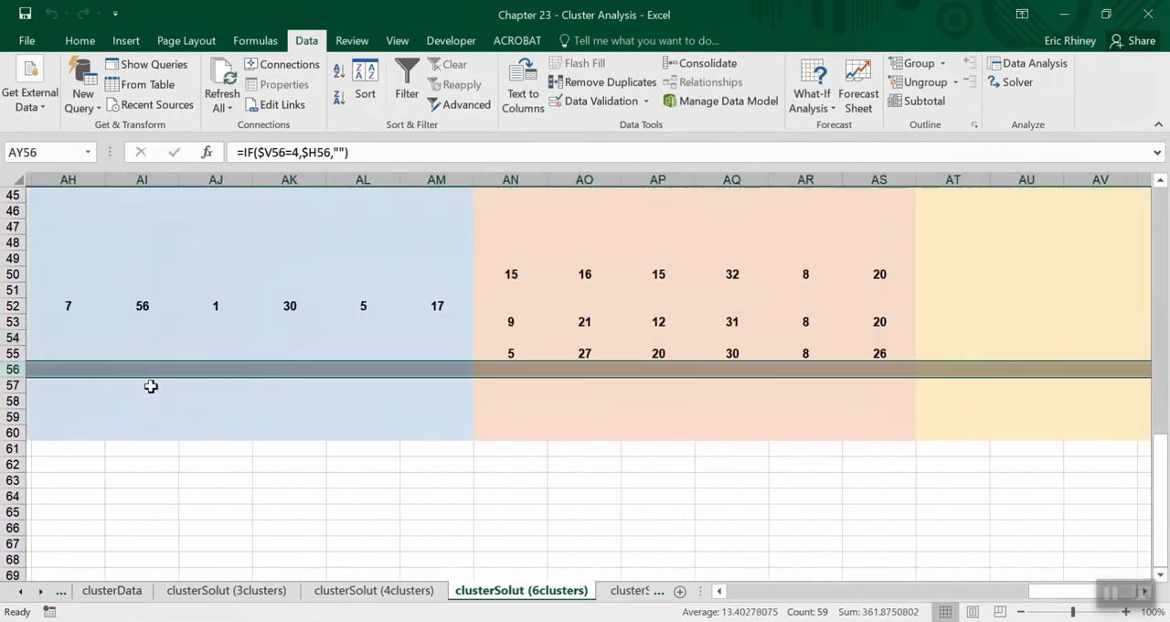
scroll(151, 386, left, 5)
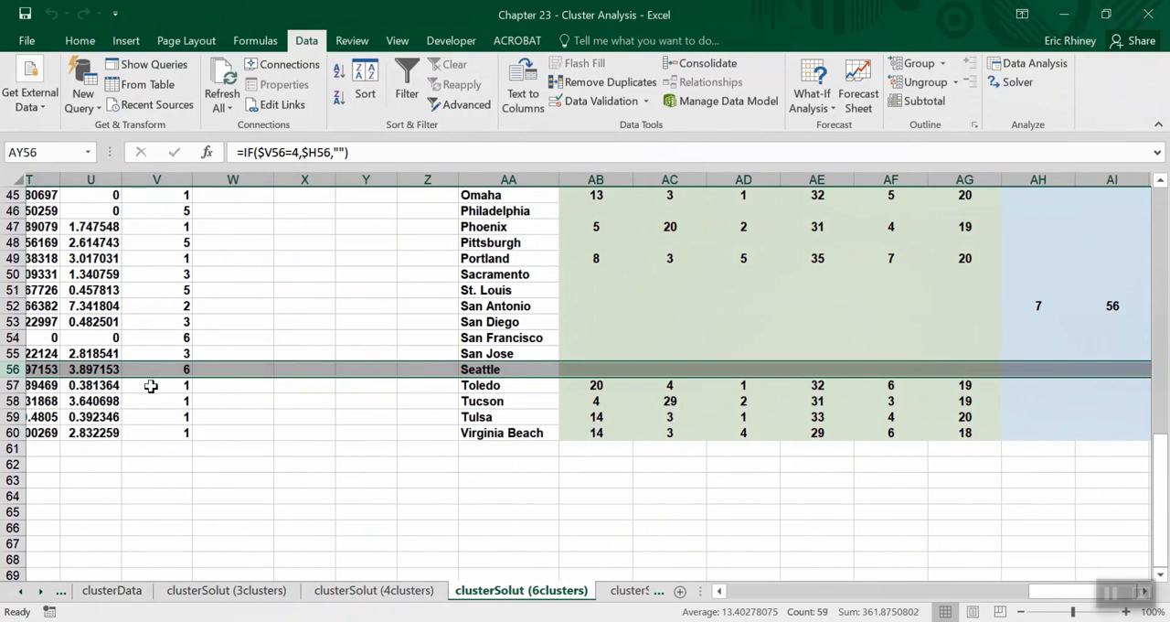
Inspect the Sum Dis^2 formula in U10 and select the El Paso and Honolulu city counts in the six-cluster summary.
scroll(151, 386, up, 15)
scroll(150, 386, left, 2)
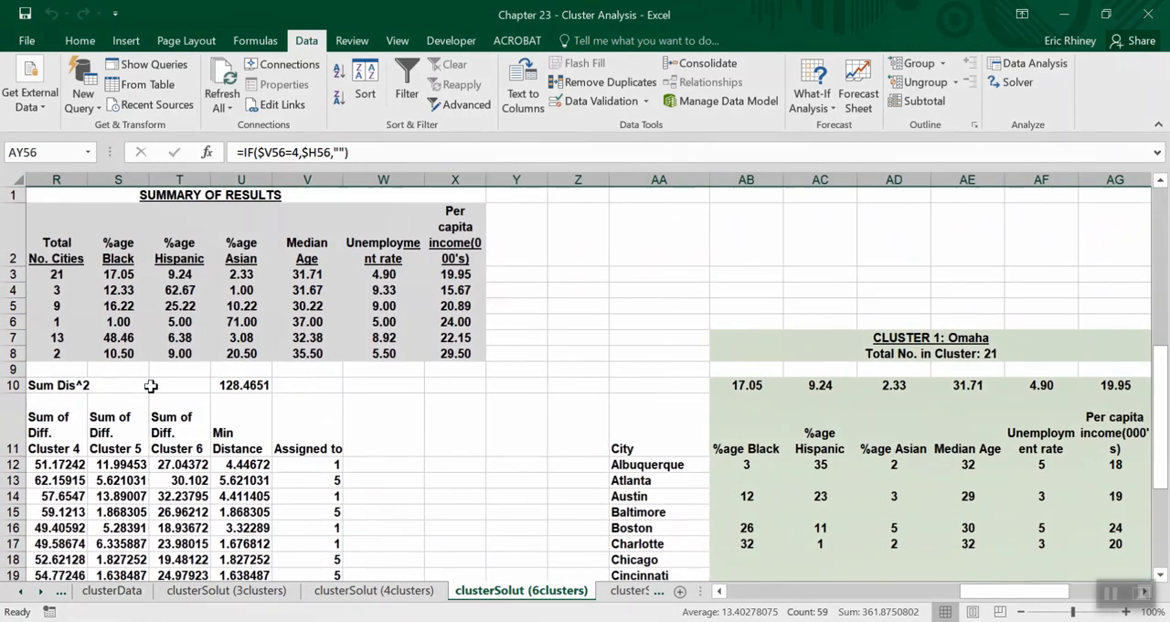
scroll(151, 386, left, 2)
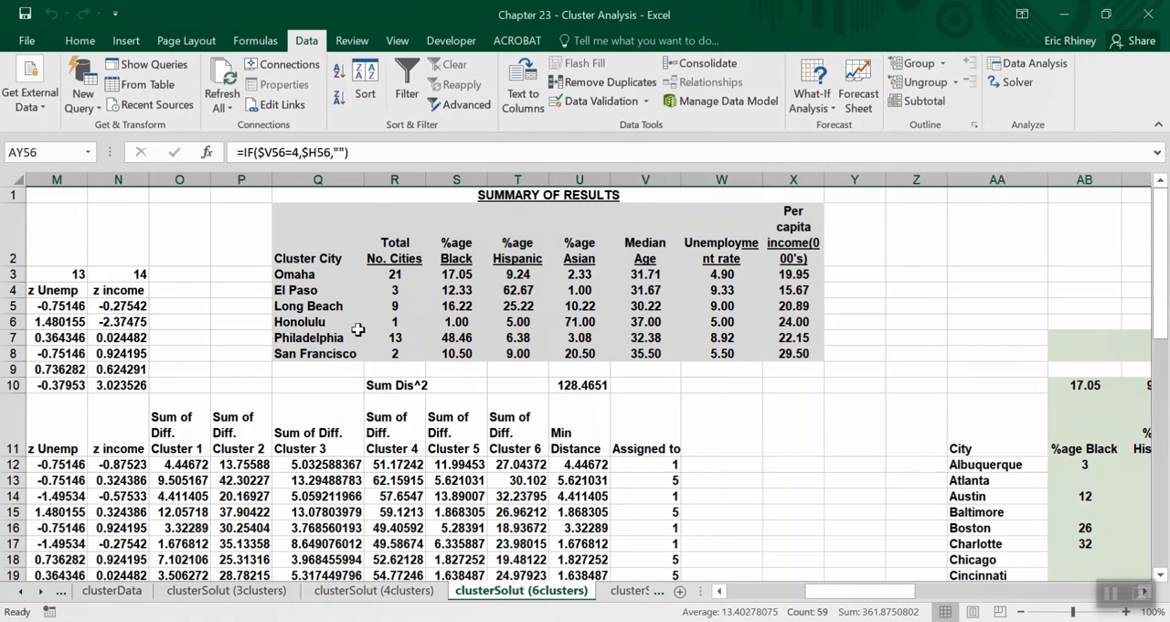
click(583, 387)
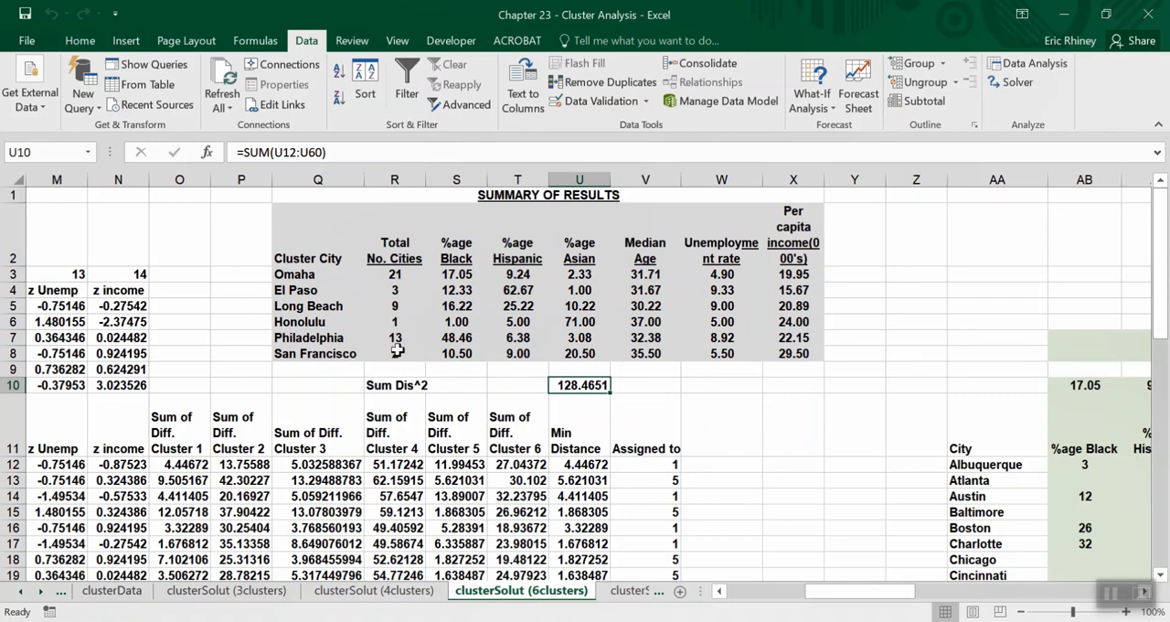
drag(308, 289, 394, 292)
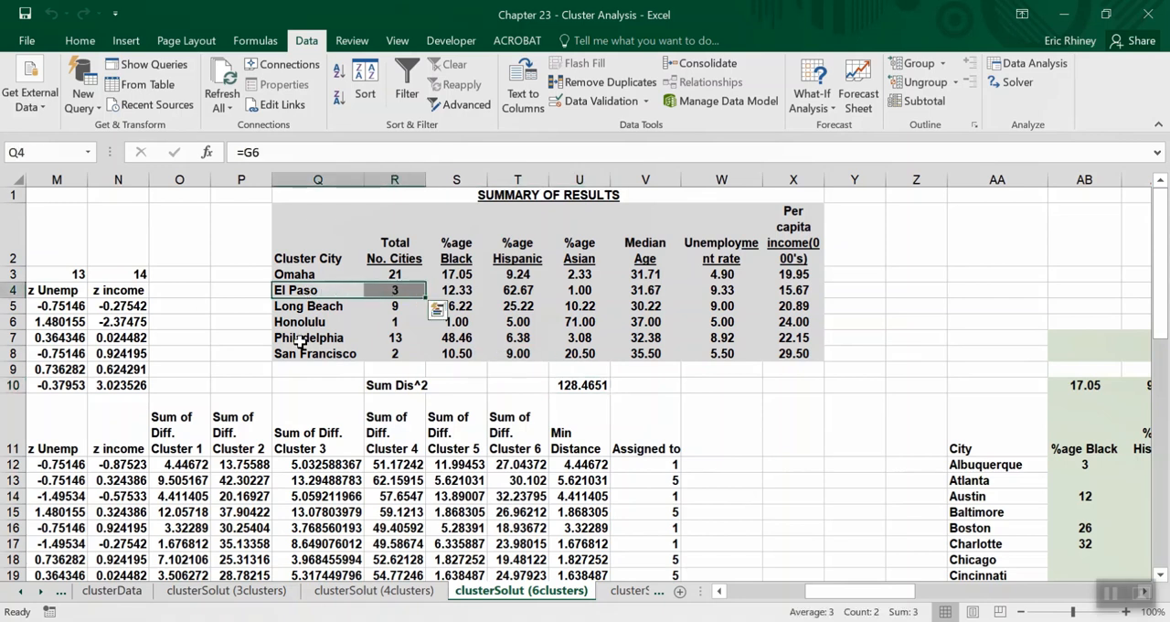
drag(294, 353, 395, 320)
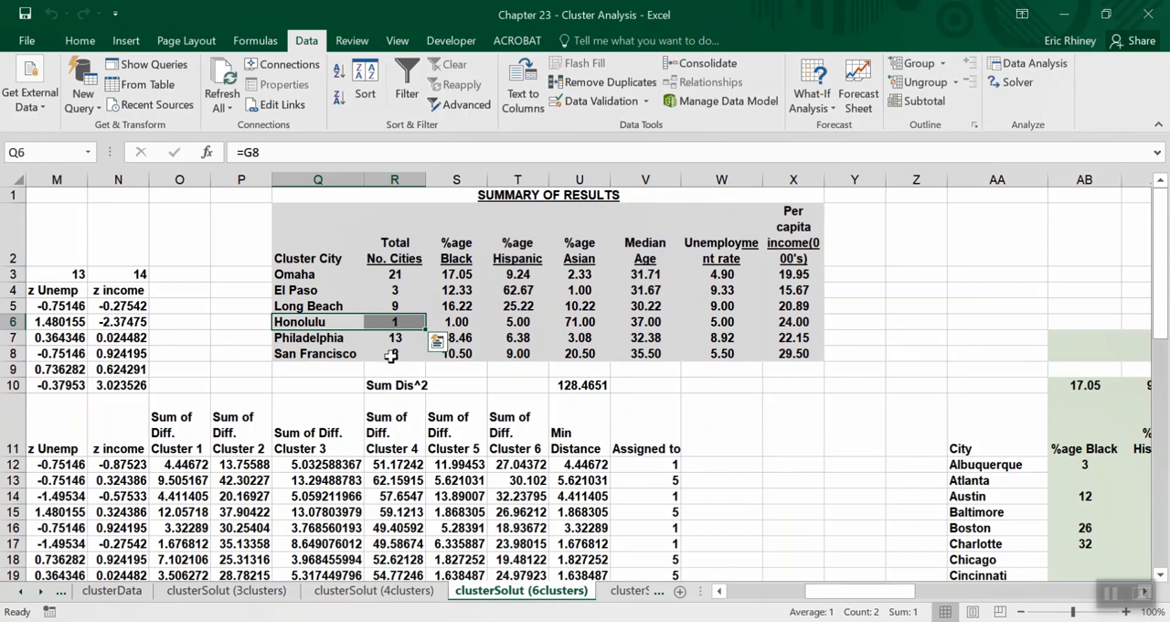
Open the clusterSolut (3clusters) sheet and review the San Francisco, San Diego and Kansas City anchors in its summary.
click(211, 591)
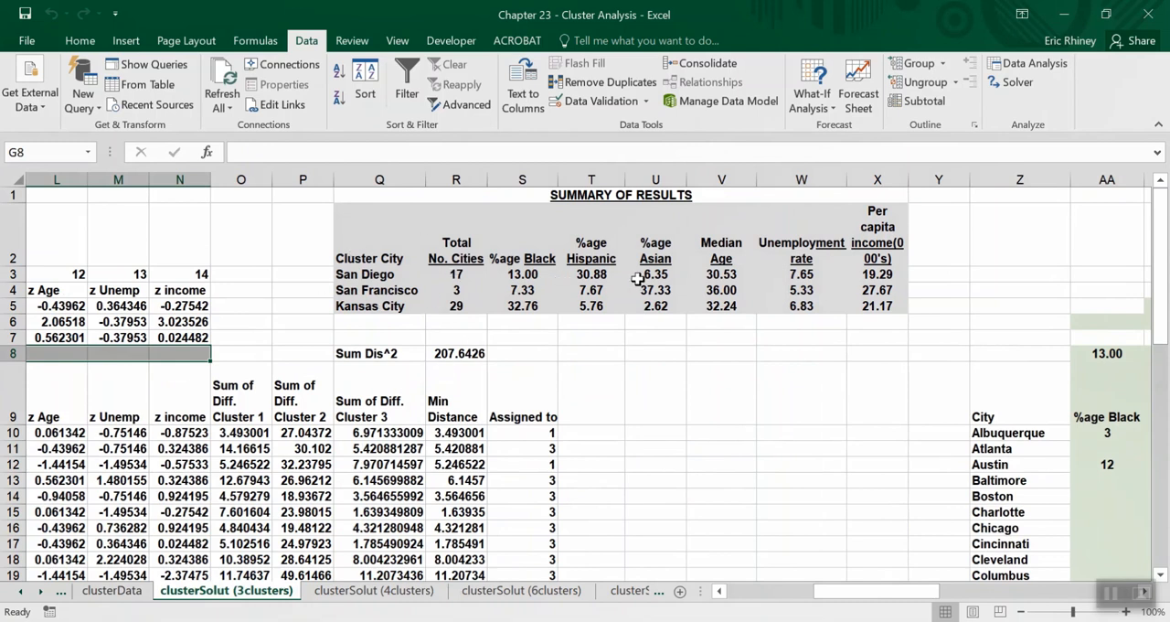
drag(370, 288, 480, 293)
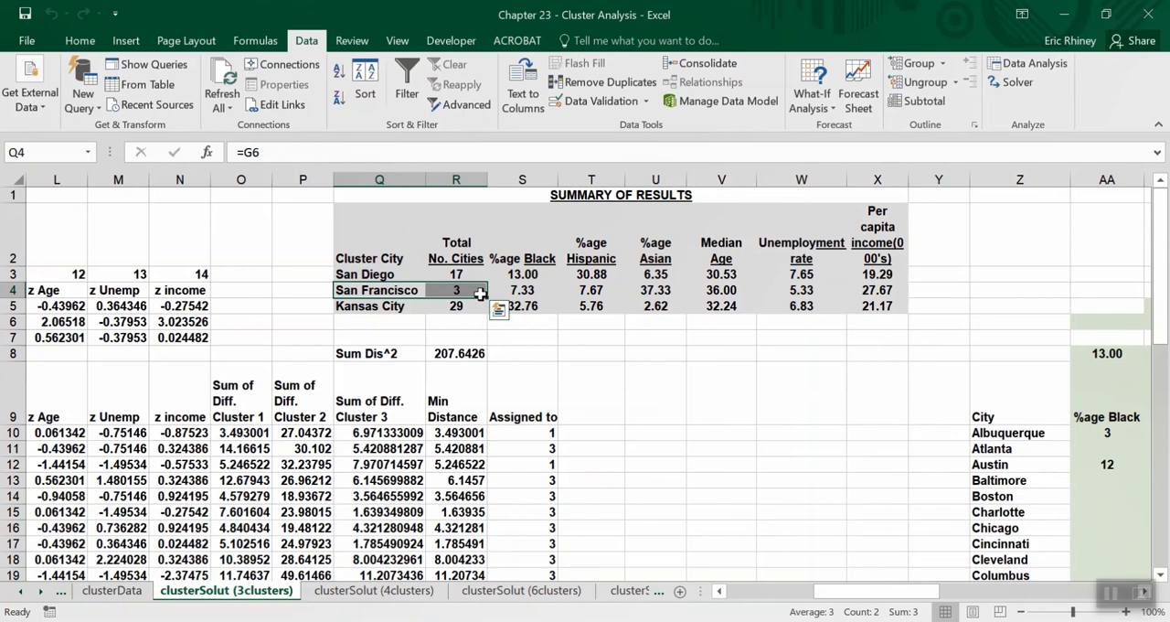
click(377, 270)
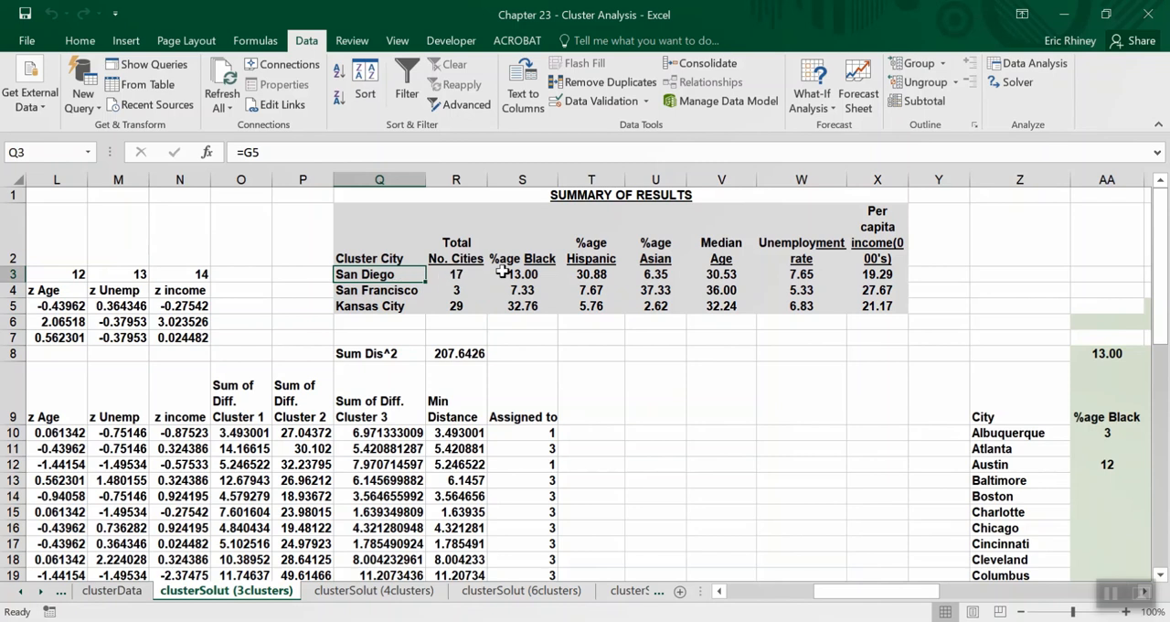
click(368, 306)
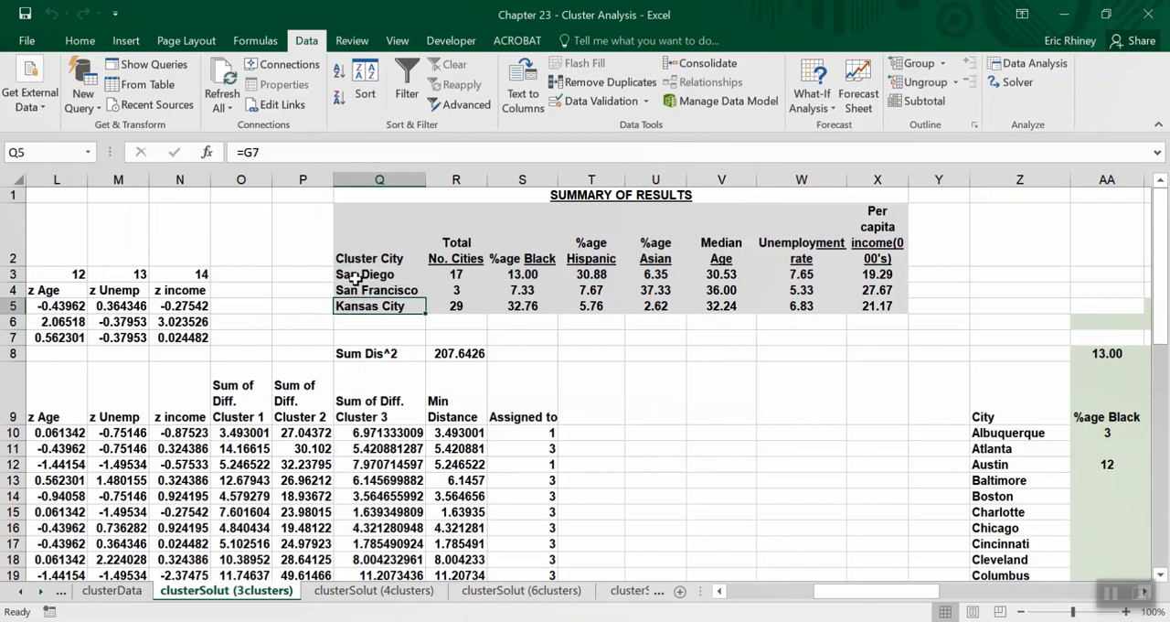
click(355, 276)
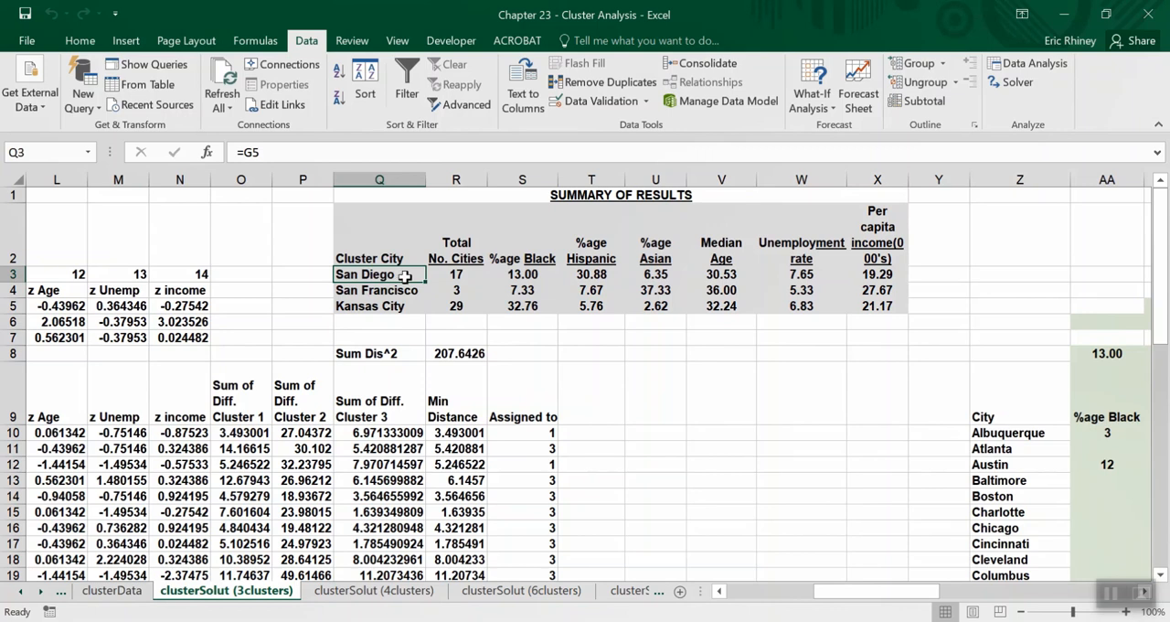
Examine San Diego's demographic averages and the city-count formulas in R3 and R5 for the San Diego and Kansas City clusters.
drag(456, 248, 656, 266)
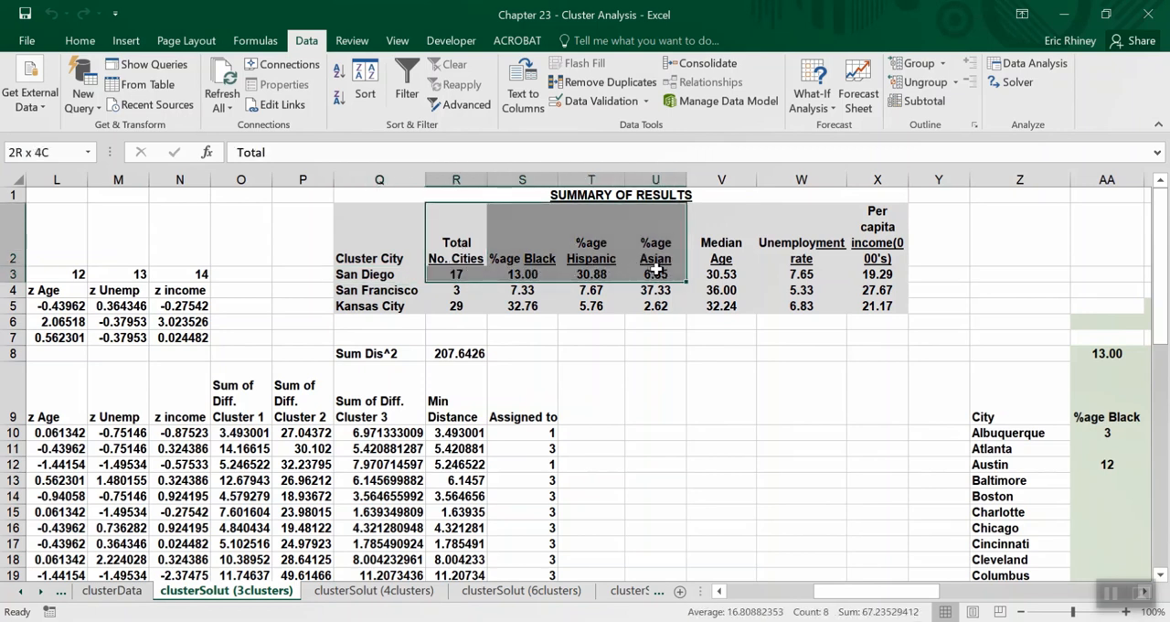
click(454, 274)
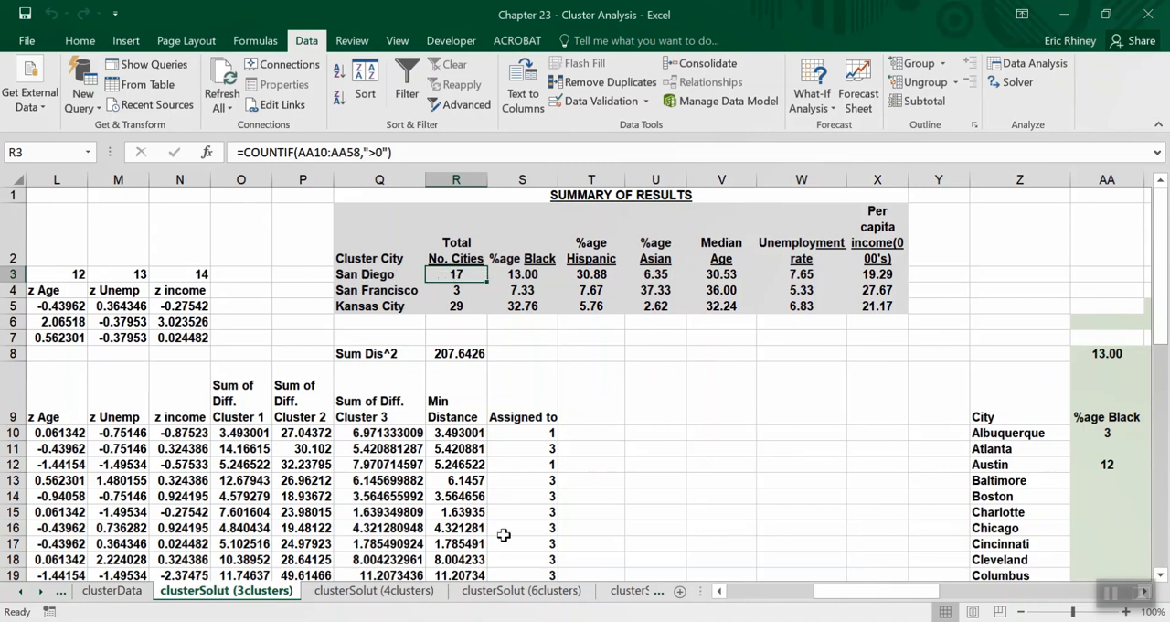
click(364, 307)
mouse_move(364, 308)
mouse_down()
mouse_move(448, 309)
mouse_move(384, 309)
mouse_up()
click(462, 309)
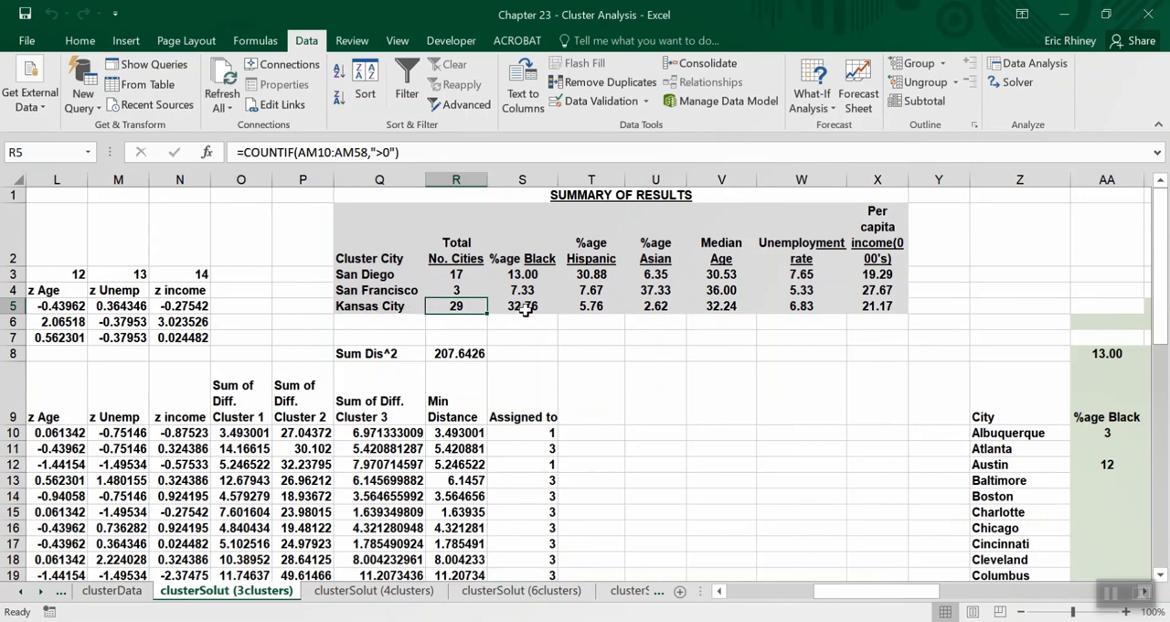
Examine the three-cluster demographic tables for San Diego, San Francisco and Kansas City alongside the city list.
scroll(716, 454, right, 3)
scroll(717, 455, right, 4)
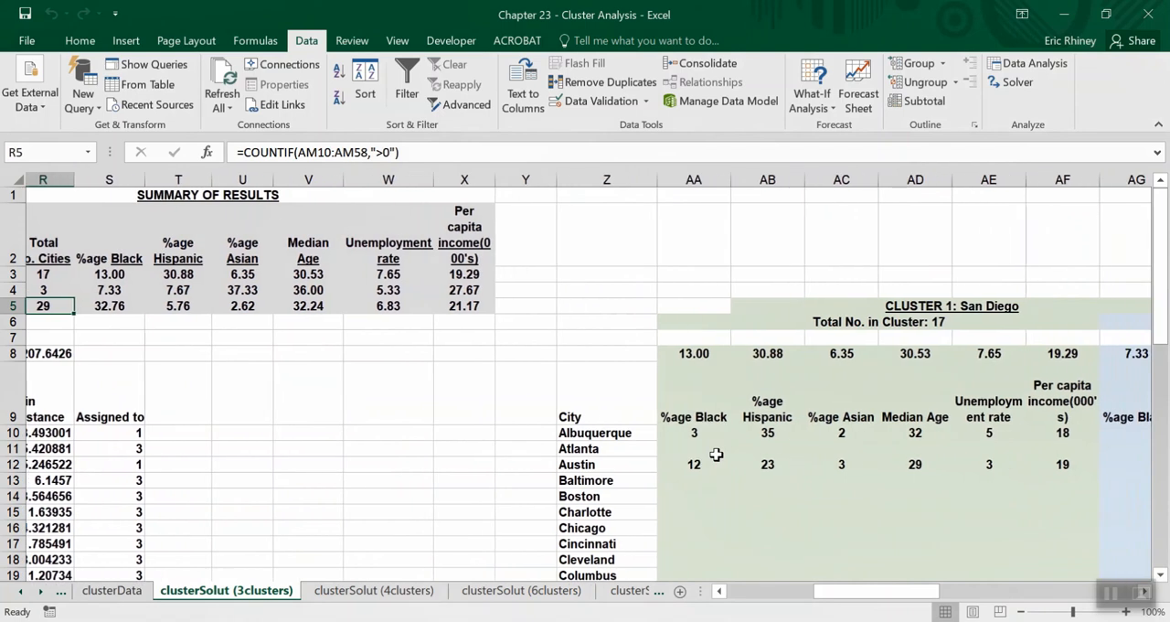
scroll(717, 455, right, 5)
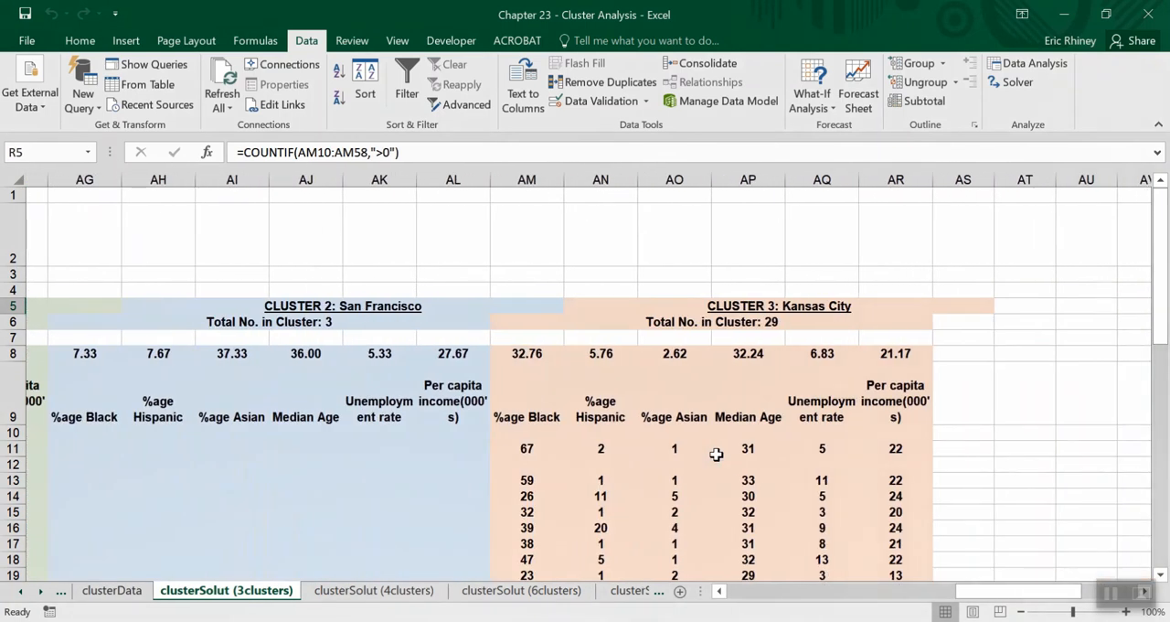
scroll(717, 454, left, 5)
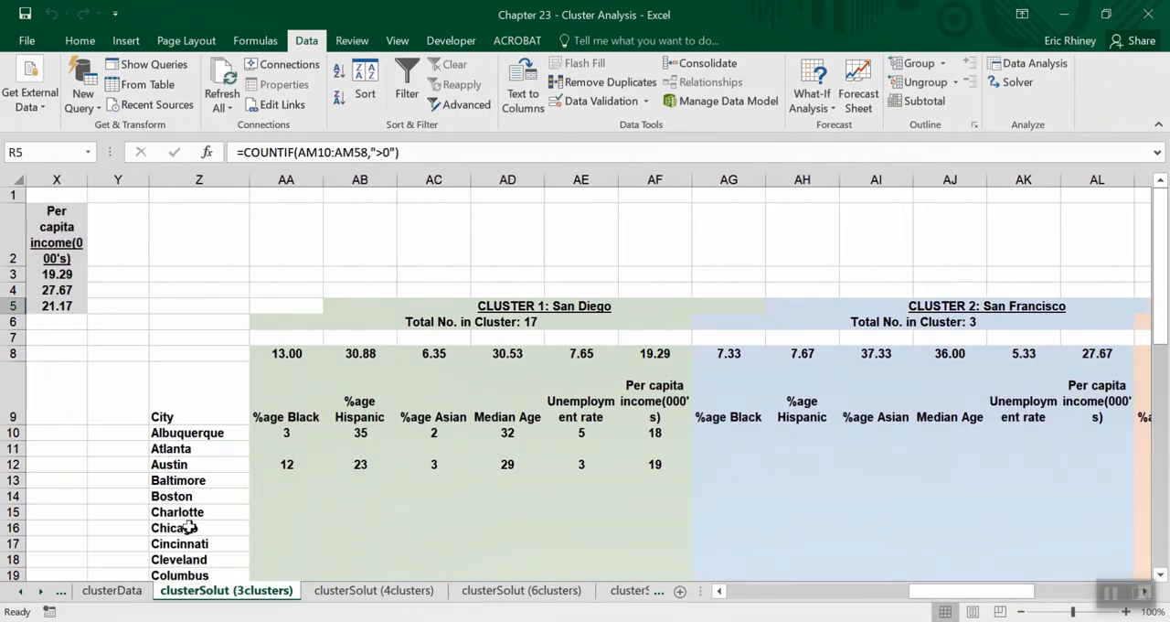
scroll(748, 558, right, 2)
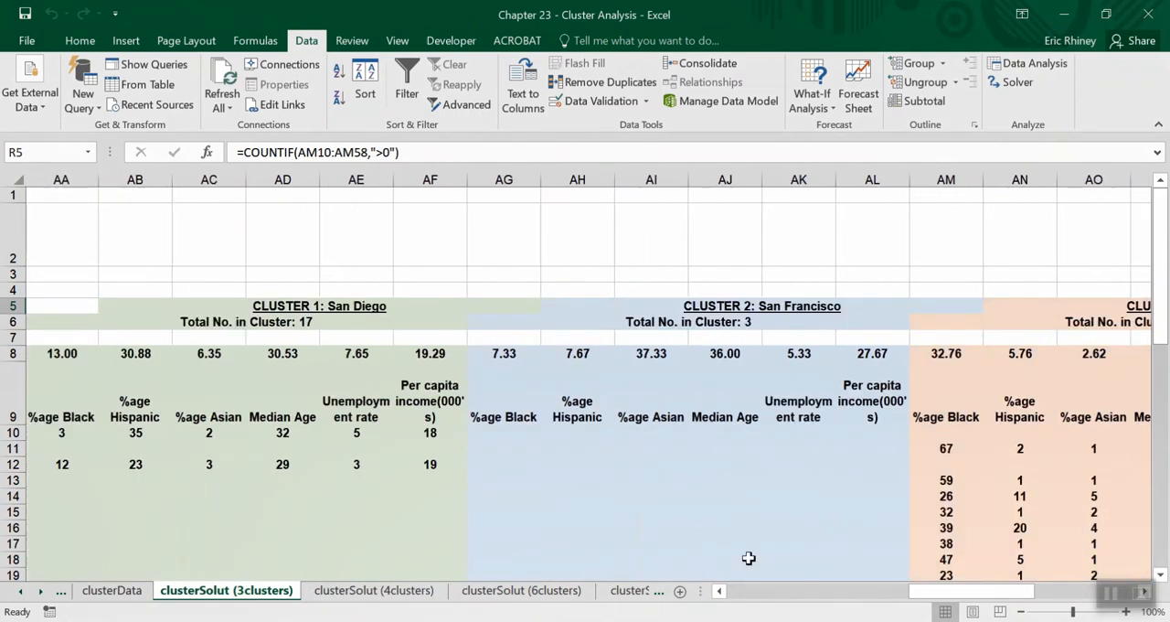
scroll(749, 558, right, 2)
scroll(750, 473, down, 1)
scroll(376, 480, left, 3)
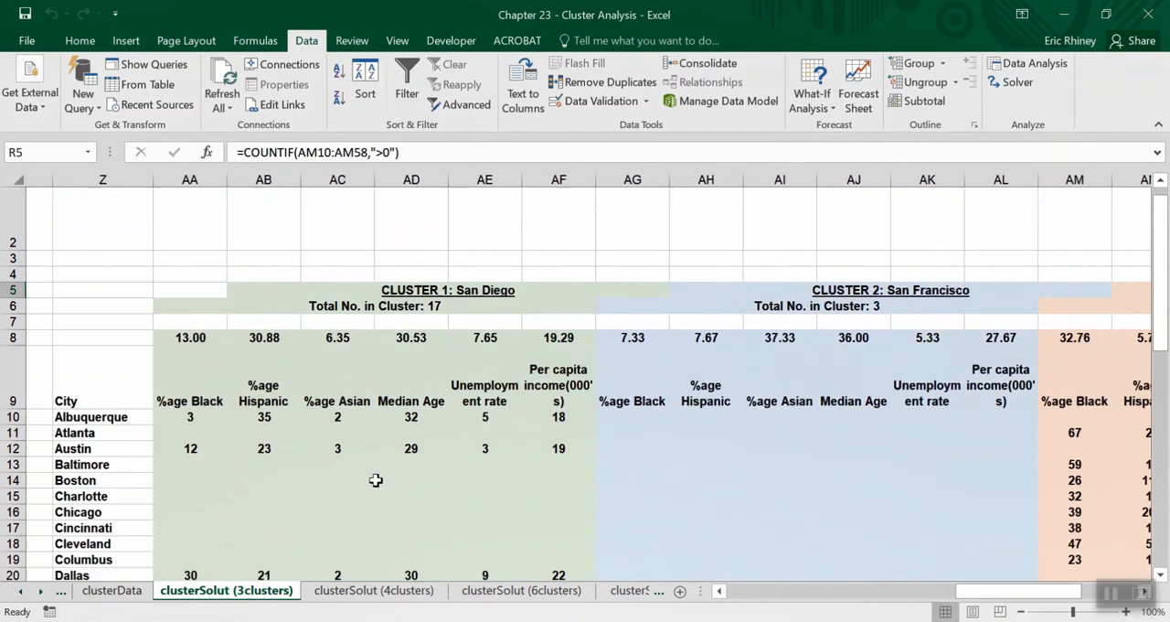
scroll(376, 480, left, 2)
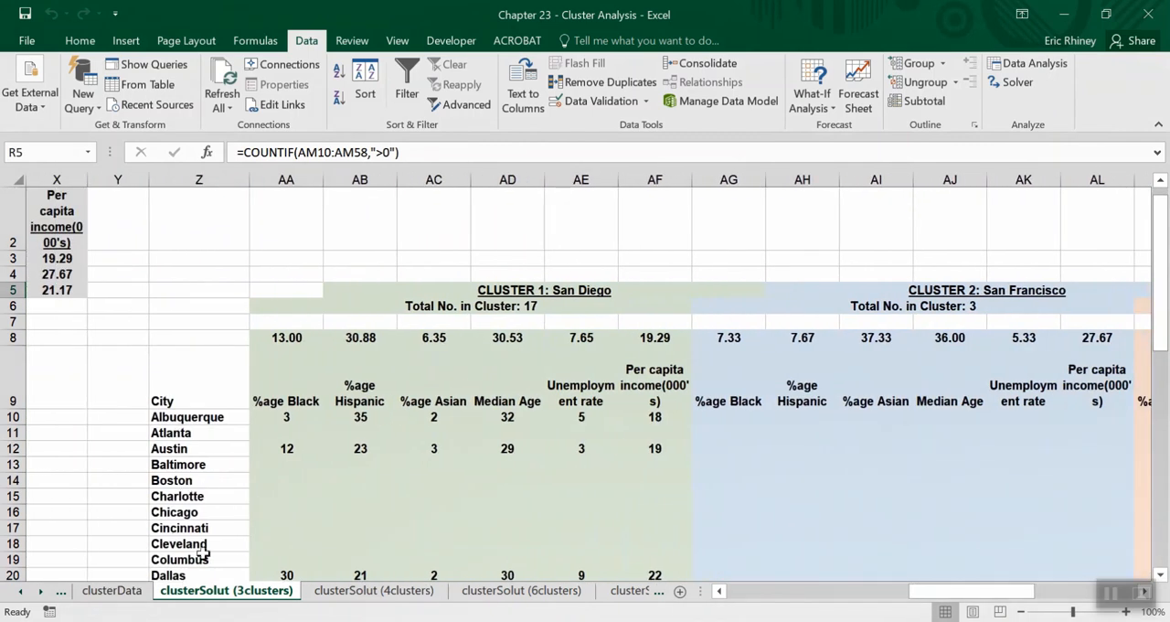
Check the San Diego cluster's members in column Z, including Austin, Albuquerque, Dallas, El Paso and Fort Worth.
click(171, 449)
click(176, 421)
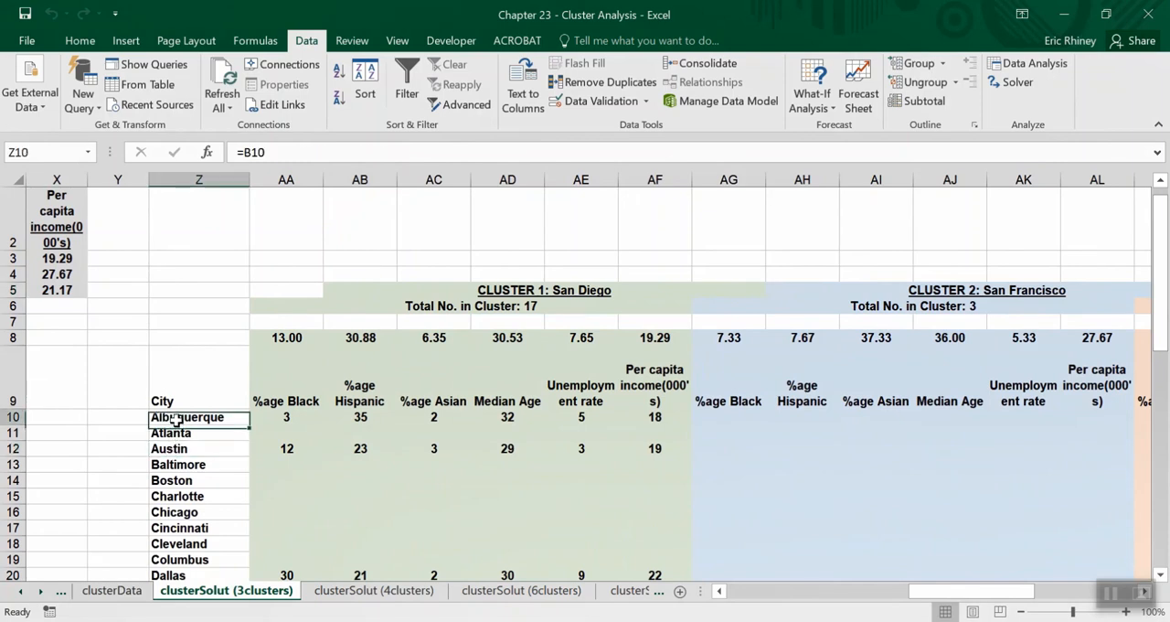
click(170, 574)
scroll(243, 494, down, 1)
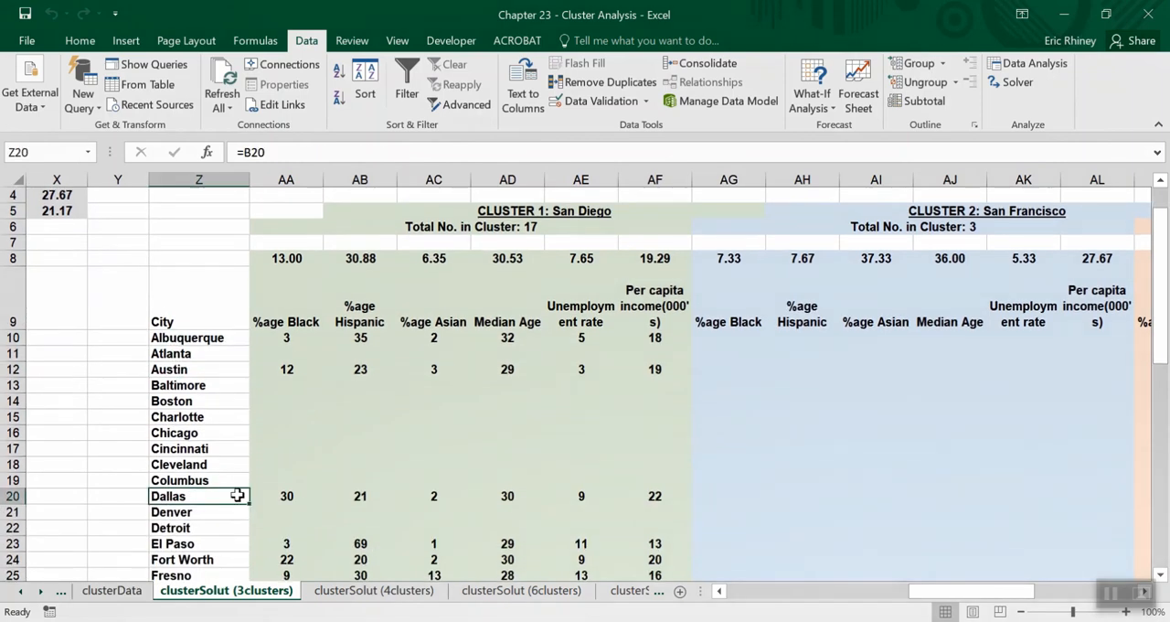
click(191, 546)
click(193, 560)
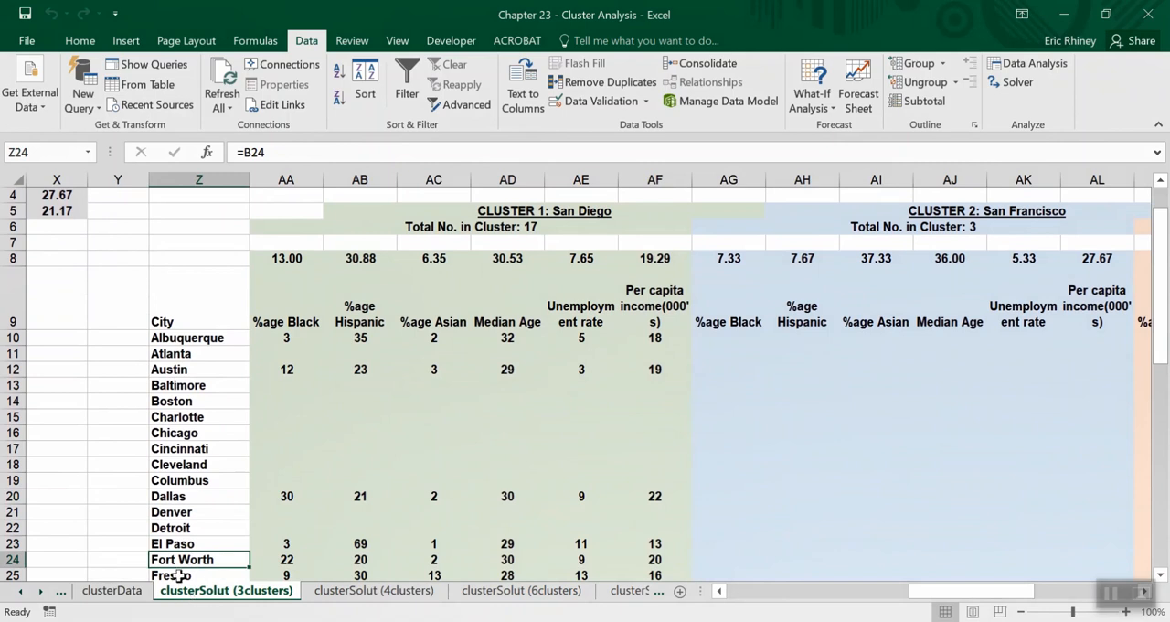
scroll(184, 402, up, 1)
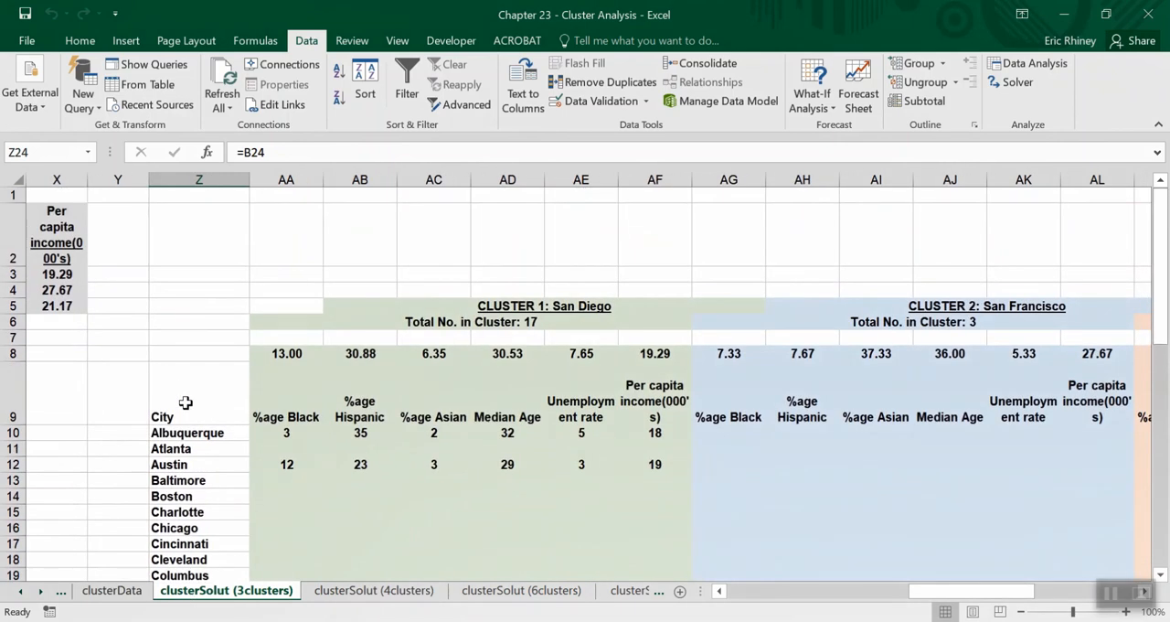
Review the three-cluster summary and z-scores, then open the clusterSolut (4clustersNoRace) sheet for comparison.
scroll(184, 402, left, 3)
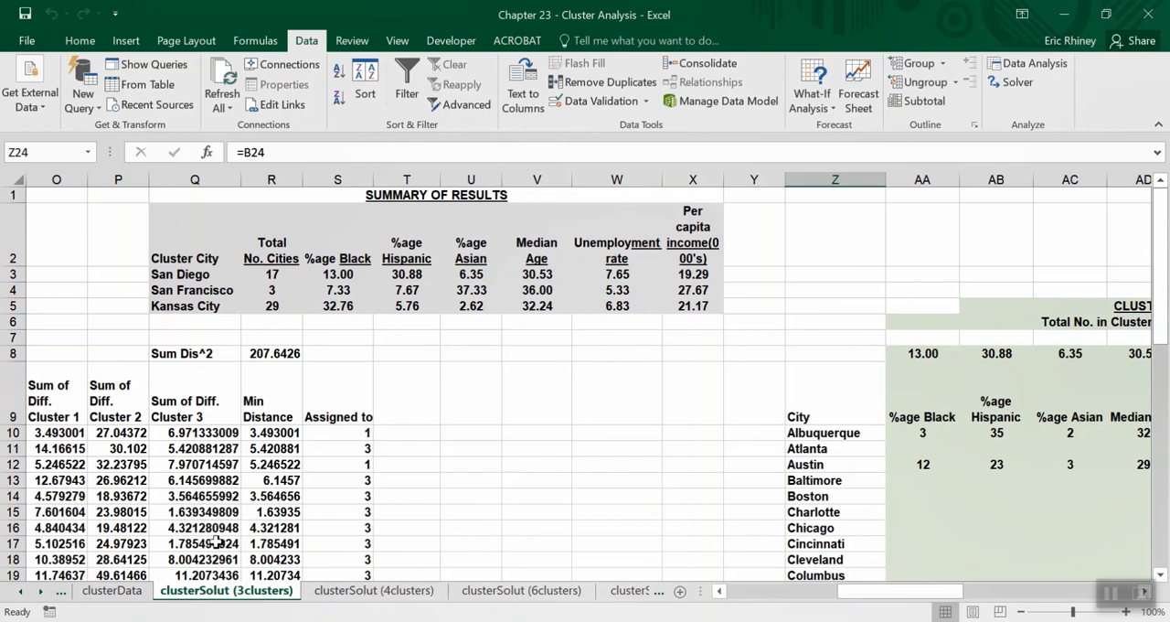
scroll(216, 542, left, 2)
scroll(216, 543, left, 1)
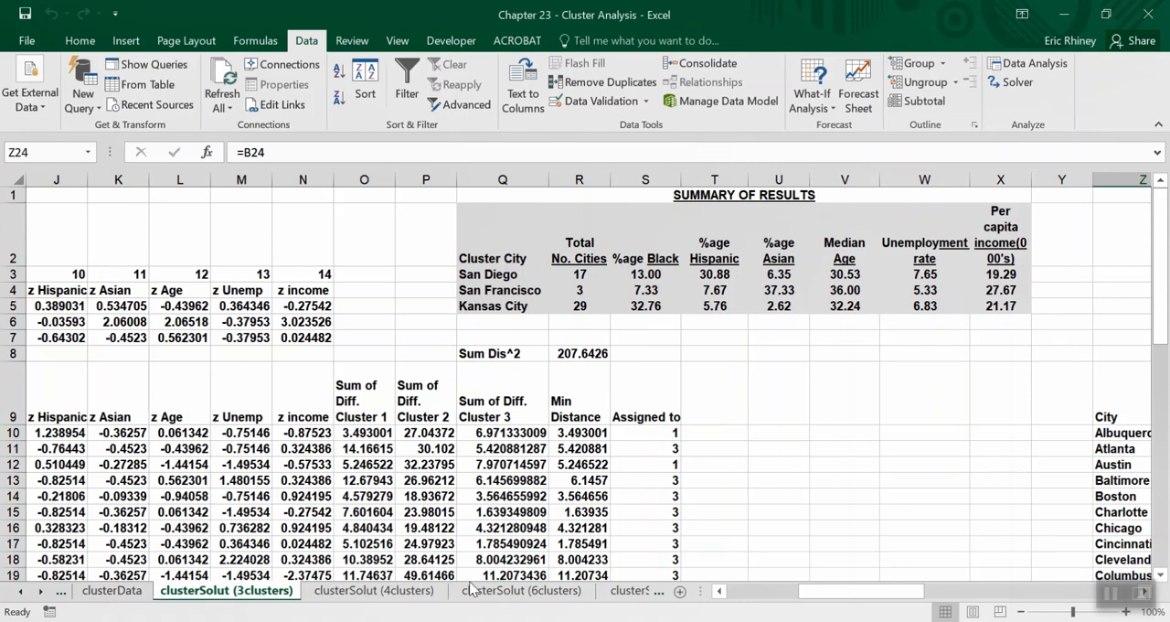
click(618, 592)
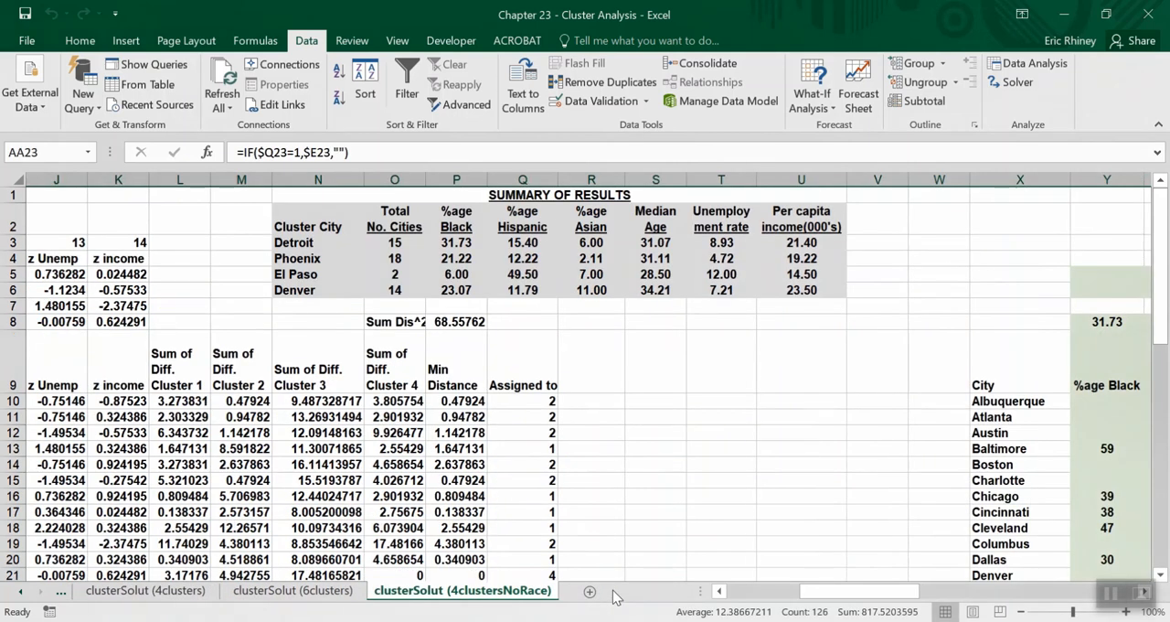